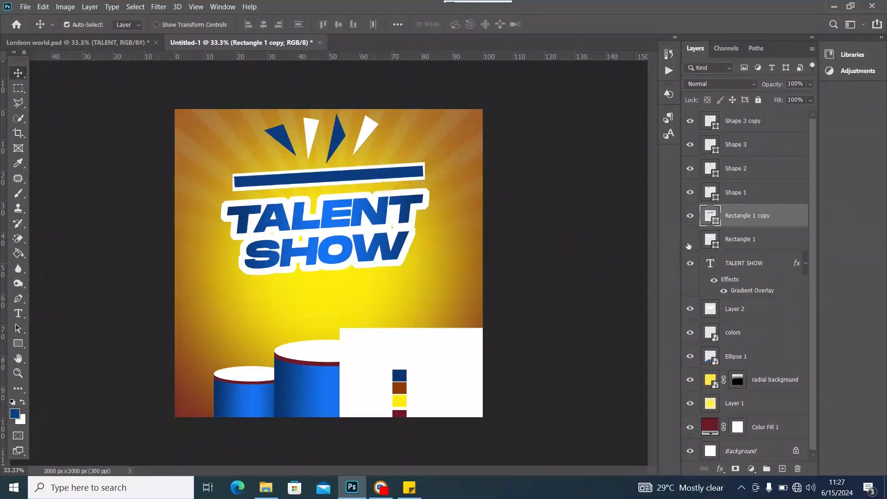
Transform and commit the blue bar, then group the selected layers
{"action": "left_click", "coordinate": [125, 42]}
{"action": "key", "text": "ctrl+t"}
{"action": "key", "text": "Return"}
{"action": "left_click", "coordinate": [138, 216]}
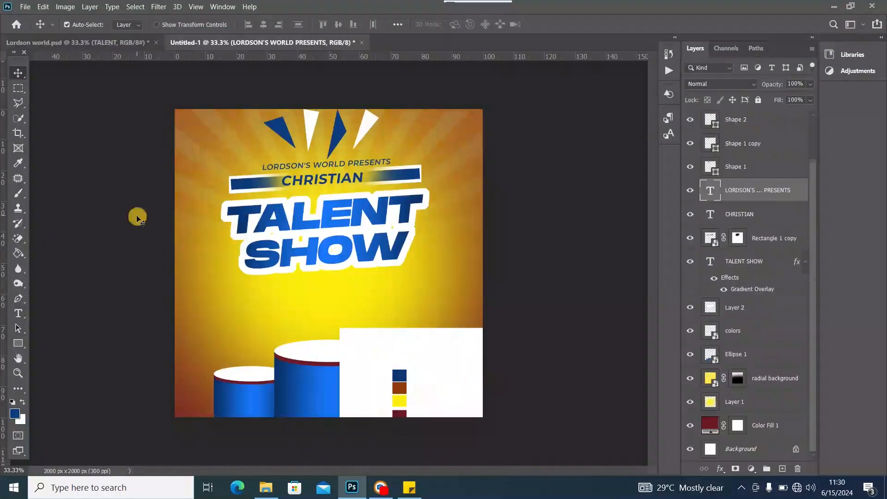
{"action": "key", "text": "ctrl+g"}
Draw and transform a rectangle at the flyer's lower left
{"action": "left_click", "coordinate": [129, 212]}
{"action": "key", "text": "ctrl+t"}
{"action": "mouse_move", "coordinate": [162, 329]}
{"action": "left_mouse_down"}
{"action": "mouse_move", "coordinate": [237, 368]}
{"action": "mouse_move", "coordinate": [501, 415]}
{"action": "left_mouse_up"}
{"action": "key", "text": "ctrl+t"}
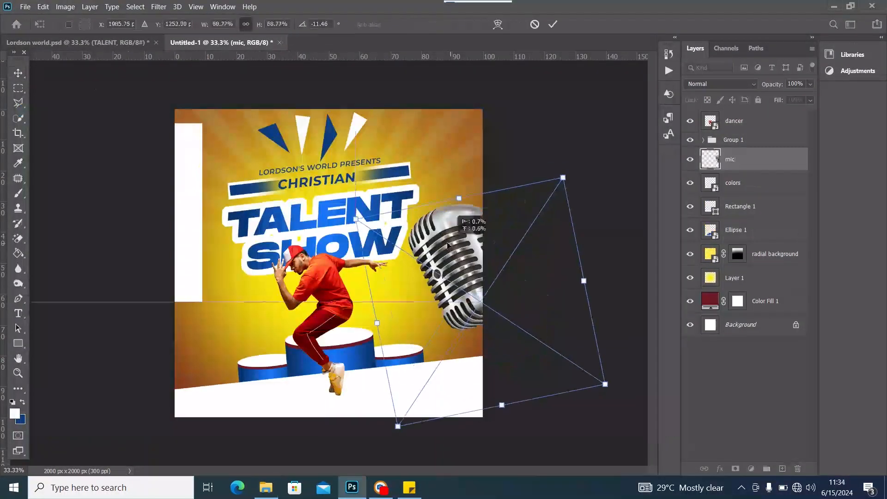
{"action": "key", "text": "Return"}
Rotate the microphone image and position it at the flyer's right edge
{"action": "left_click_drag", "start_coordinate": [339, 217], "coordinate": [350, 217]}
{"action": "left_click_drag", "start_coordinate": [432, 375], "coordinate": [432, 291]}
{"action": "left_click_drag", "start_coordinate": [319, 286], "coordinate": [348, 287]}
{"action": "left_click_drag", "start_coordinate": [323, 370], "coordinate": [336, 370]}
Draw a small blue label box on the left and label it 'Topics'
{"action": "left_click_drag", "start_coordinate": [191, 264], "coordinate": [244, 283]}
{"action": "key", "text": "ctrl+t"}
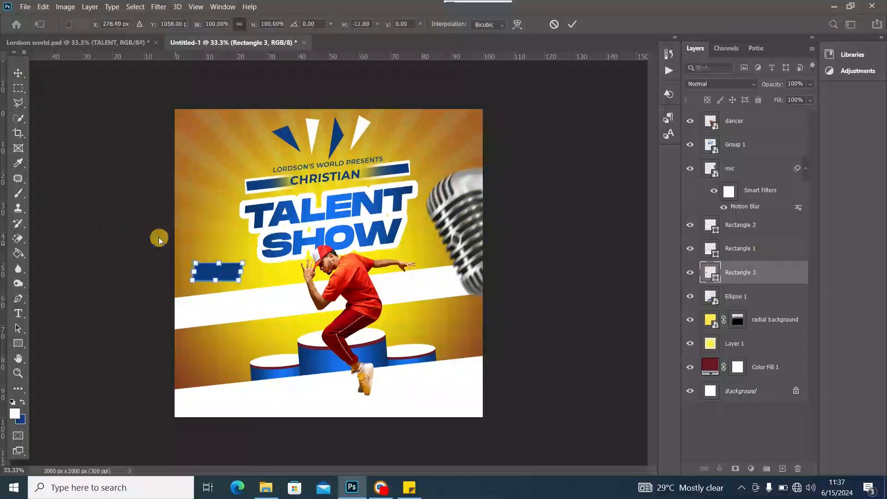
{"action": "key", "text": "Return"}
{"action": "left_click", "coordinate": [198, 242]}
{"action": "type", "text": "Topics"}
{"action": "key", "text": "ctrl+t"}
{"action": "key", "text": "Return"}
Duplicate the topic text and change the copy to read 'ABUSE'
{"action": "key", "text": "ctrl+shift+bracketright"}
{"action": "key", "text": "ctrl+j"}
{"action": "left_click", "coordinate": [409, 487]}
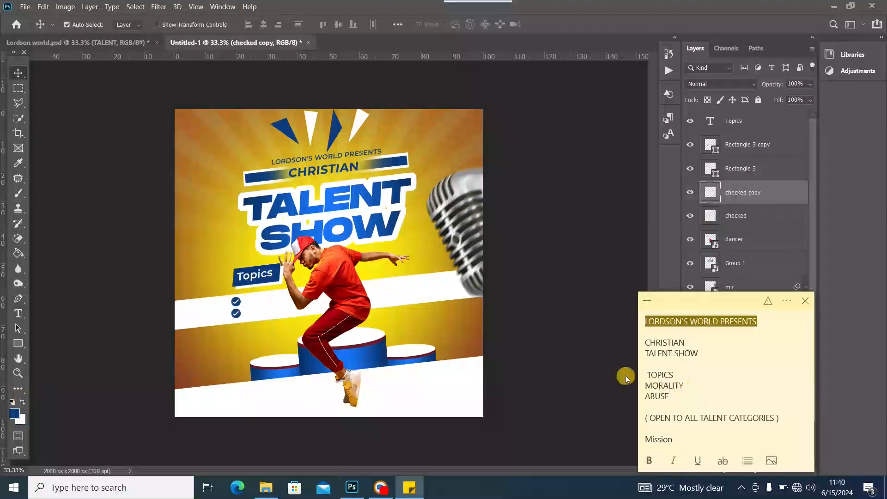
{"action": "type", "text": "MORALITY"}
{"action": "key", "text": "ctrl+j"}
{"action": "type", "text": "ABUSE"}
{"action": "double_click", "coordinate": [262, 298]}
{"action": "left_click", "coordinate": [409, 488]}
{"action": "type", "text": "( OPEN TO ALL TALENT CATEGORIES )"}
{"action": "key", "text": "ctrl+t"}
{"action": "key", "text": "Return"}
{"action": "key", "text": "ctrl+t"}
Add the 'Mission' paragraph: 'Our Mission is to transform youths and give hope to the hopeless'
{"action": "mouse_move", "coordinate": [250, 347]}
{"action": "left_mouse_down"}
{"action": "mouse_move", "coordinate": [257, 335]}
{"action": "mouse_move", "coordinate": [258, 353]}
{"action": "left_mouse_up"}
{"action": "key", "text": "ctrl+j"}
{"action": "type", "text": "Mission"}
{"action": "type", "text": "Our Mission is to transform youths and give hope to the hopeless"}
{"action": "left_click", "coordinate": [664, 51]}
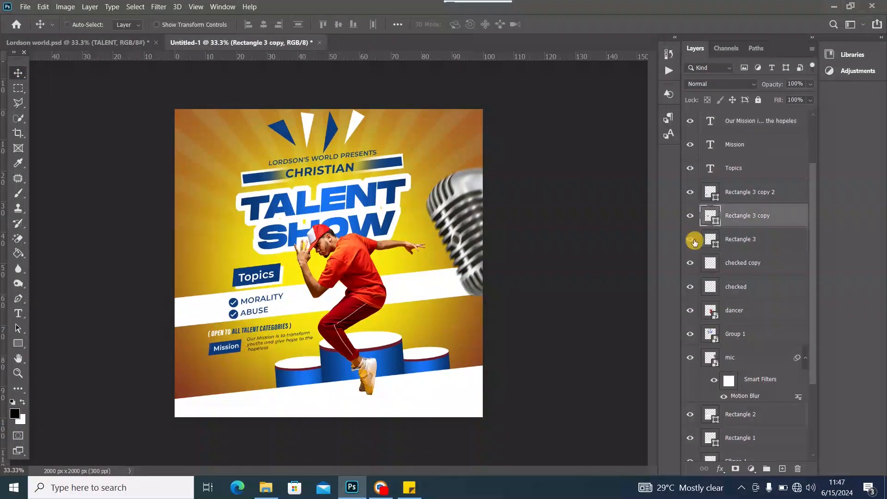
{"action": "left_click", "coordinate": [234, 312]}
{"action": "left_click", "coordinate": [18, 73]}
Duplicate the rectangle and stretch the copy into a blue stripe across the flyer
{"action": "key", "text": "ctrl+j"}
{"action": "key", "text": "ctrl+shift+bracketright"}
{"action": "key", "text": "ctrl+t"}
{"action": "left_click_drag", "start_coordinate": [409, 301], "coordinate": [412, 311]}
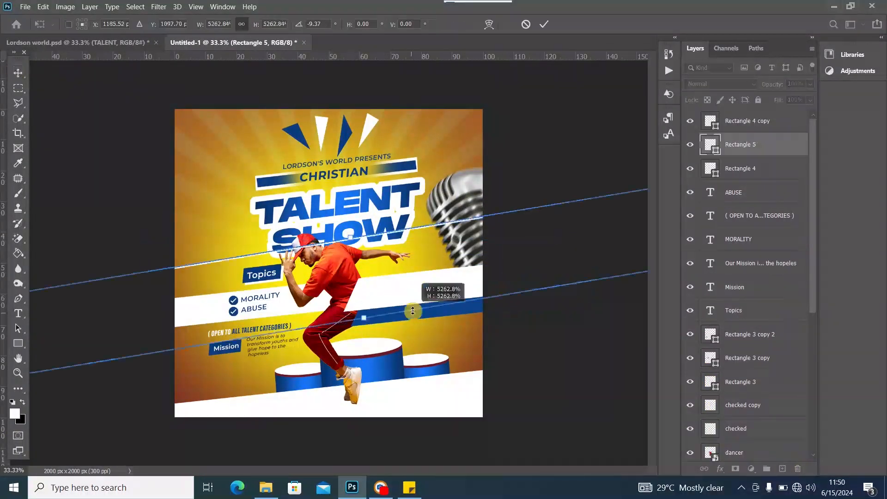
{"action": "key", "text": "Return"}
Add the heading 'To participate, contact us on' in a newly chosen font style
{"action": "left_click", "coordinate": [735, 468]}
{"action": "key", "text": "ctrl+j"}
{"action": "key", "text": "t"}
{"action": "left_click", "coordinate": [386, 339]}
{"action": "left_click", "coordinate": [253, 25]}
{"action": "left_click", "coordinate": [236, 111]}
{"action": "type", "text": "To participate, contact us on"}
{"action": "key", "text": "ctrl+t"}
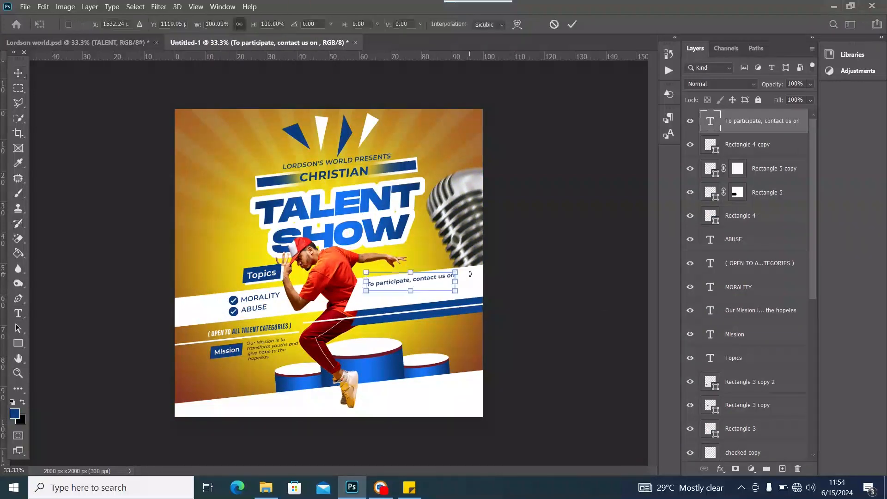
Add a line with the contact phone numbers and e-mail address, then draw a rectangle
{"action": "key", "text": "ctrl+j"}
{"action": "left_click", "coordinate": [421, 313]}
{"action": "left_click_drag", "start_coordinate": [328, 325], "coordinate": [510, 347]}
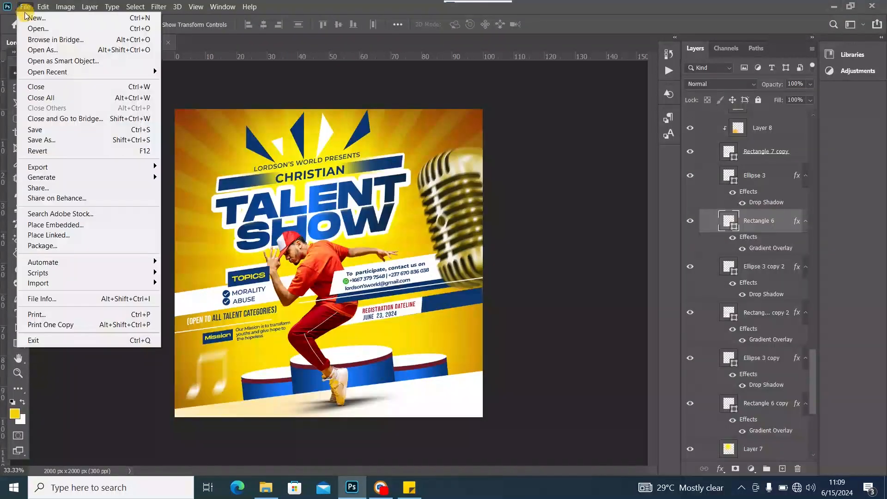
Create a blank white 2000 × 2000 px, 300 ppi RGB document
{"action": "left_click", "coordinate": [29, 15]}
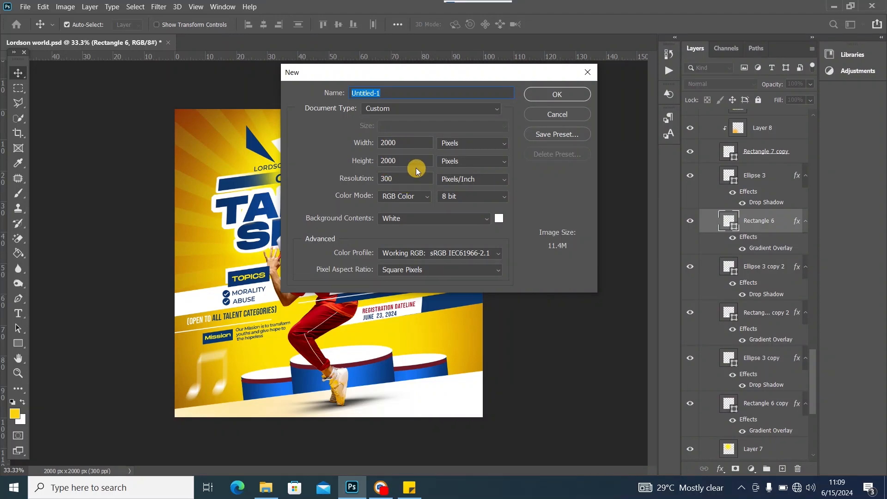
{"action": "left_click", "coordinate": [557, 95]}
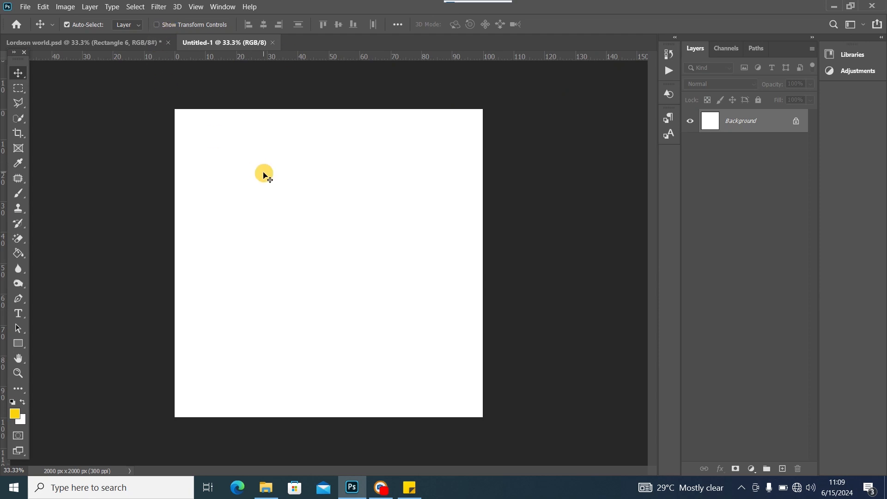
Place the colors image on Untitled-1, scaled to about 58% and moved left
{"action": "left_click", "coordinate": [266, 487]}
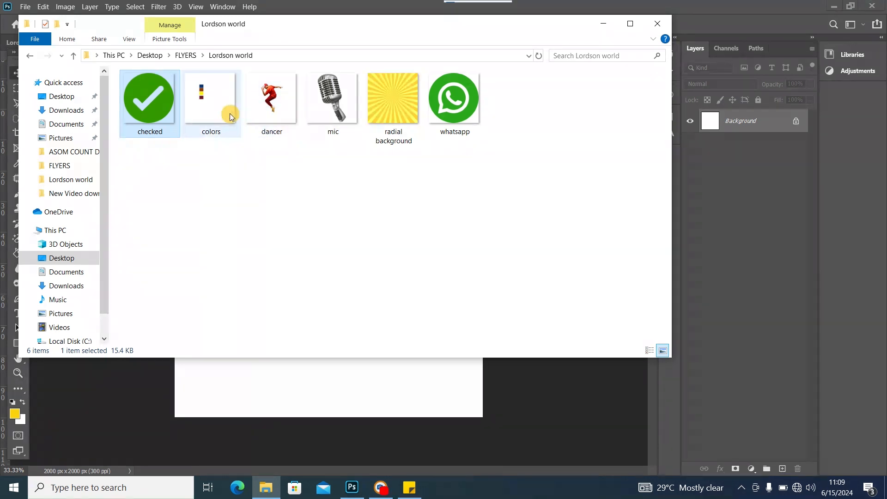
{"action": "left_click_drag", "start_coordinate": [206, 90], "coordinate": [311, 291]}
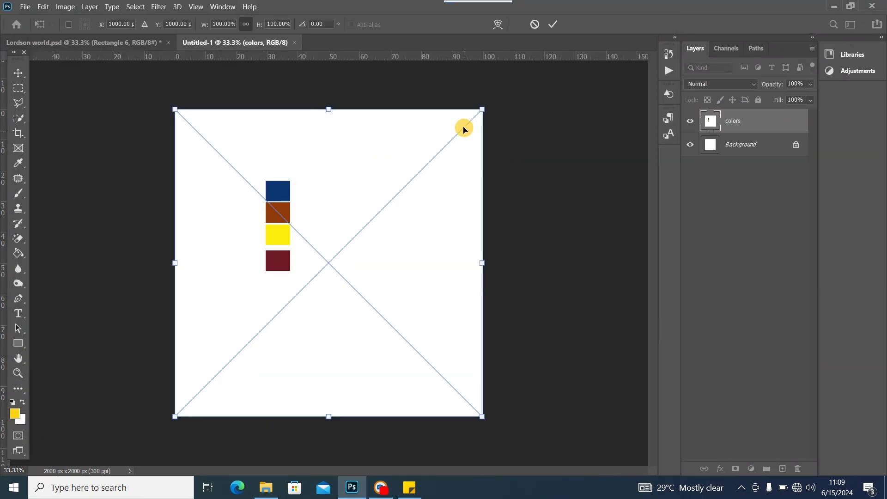
{"action": "left_click_drag", "start_coordinate": [483, 110], "coordinate": [331, 214]}
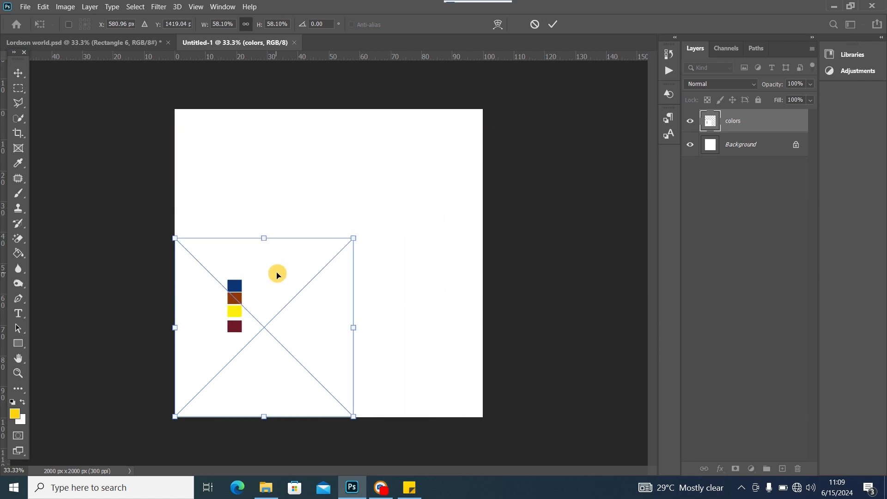
{"action": "left_click_drag", "start_coordinate": [277, 274], "coordinate": [252, 234]}
{"action": "left_click", "coordinate": [18, 73]}
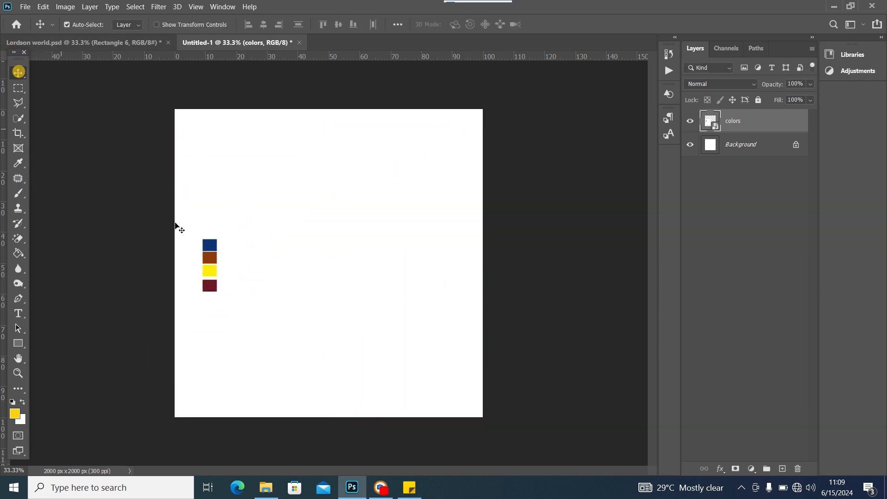
{"action": "left_click", "coordinate": [762, 147]}
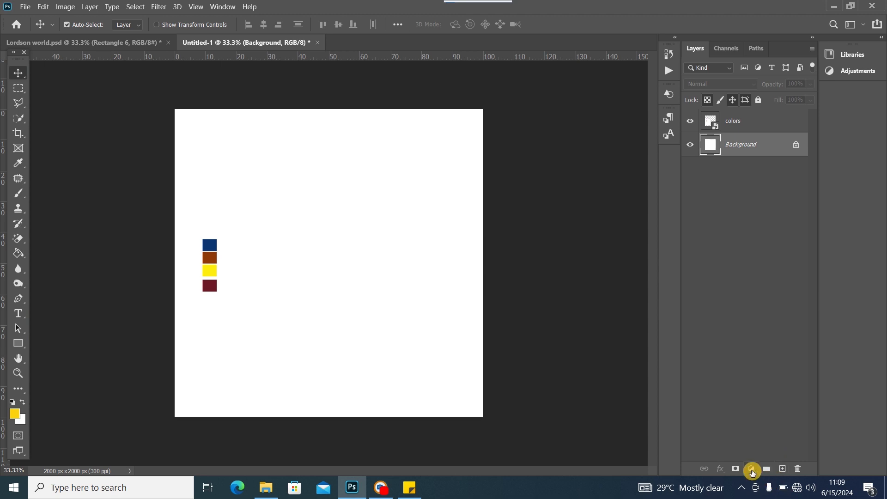
Add a maroon #6d1926 solid colour fill layer sampled from the swatch, then return to the Lordson world flyer
{"action": "left_click", "coordinate": [751, 468]}
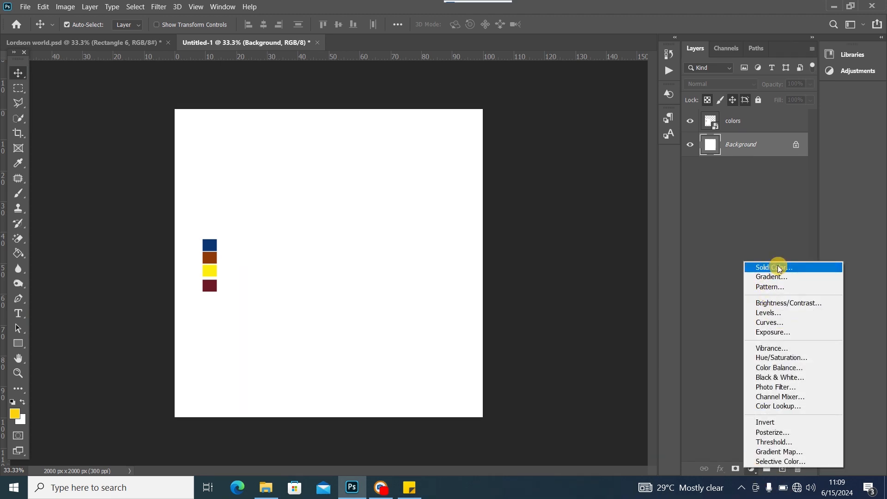
{"action": "left_click", "coordinate": [779, 268]}
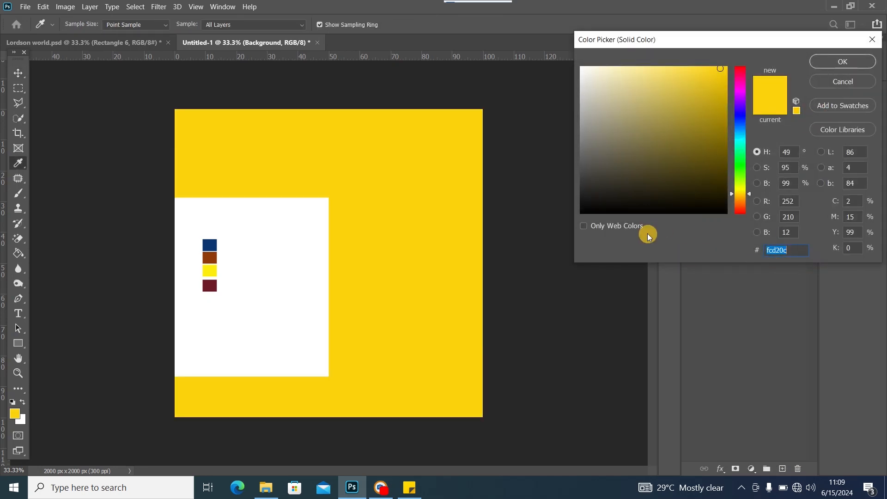
{"action": "left_click", "coordinate": [208, 286]}
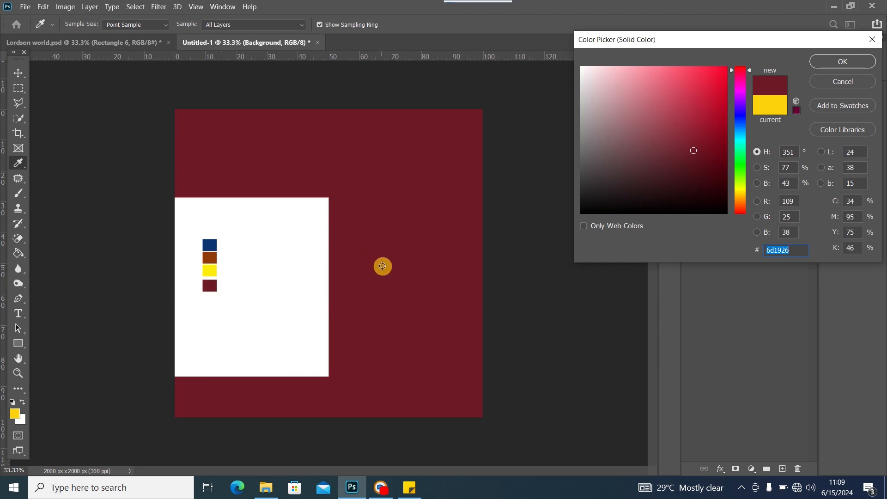
{"action": "left_click", "coordinate": [842, 61]}
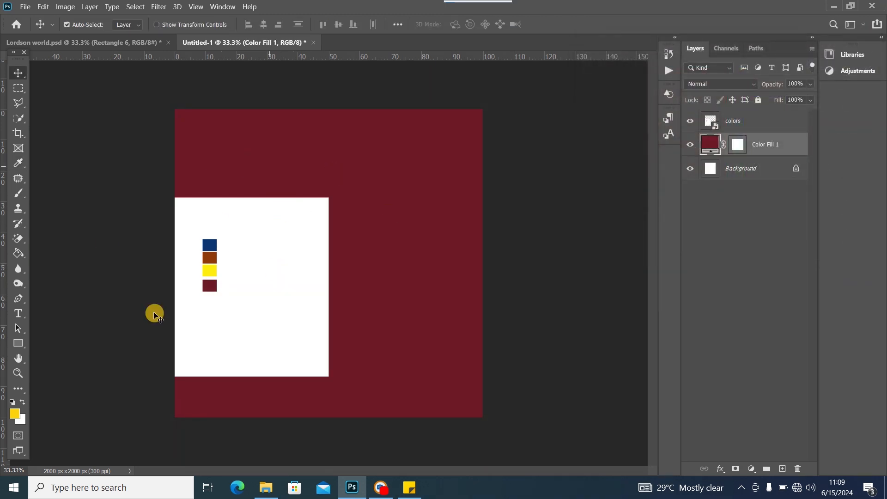
{"action": "left_click", "coordinate": [133, 42]}
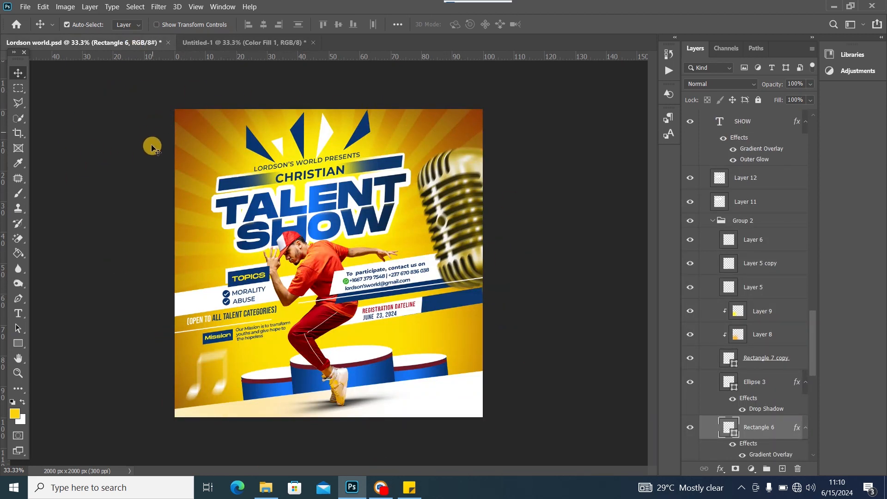
Add an empty Layer 1 above the maroon fill and sample yellow #fdee0d as the brush colour
{"action": "left_click", "coordinate": [257, 41]}
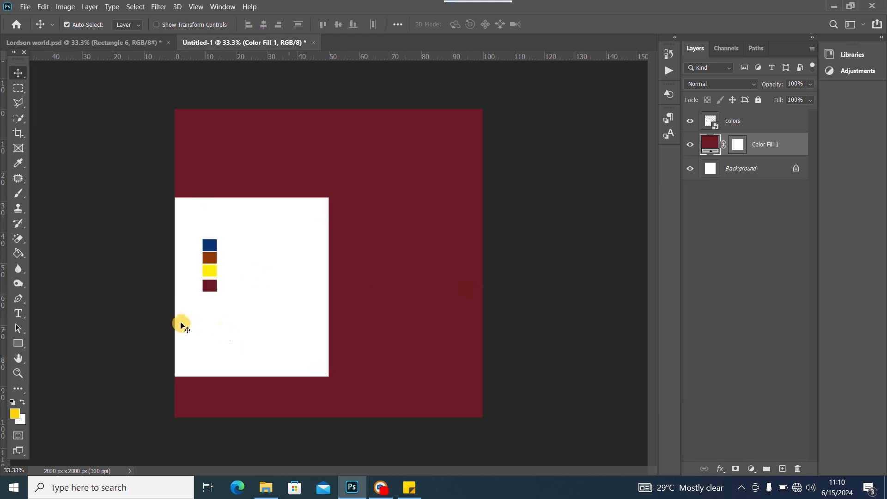
{"action": "left_click", "coordinate": [782, 470]}
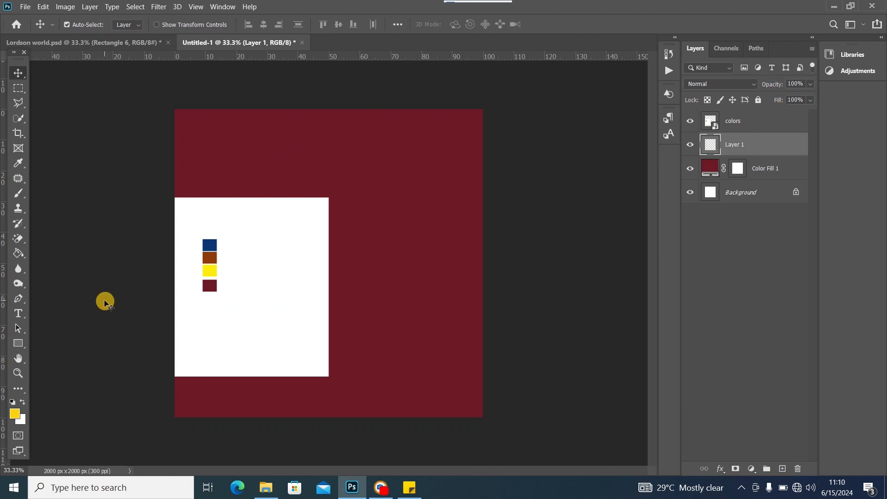
{"action": "left_click", "coordinate": [18, 193]}
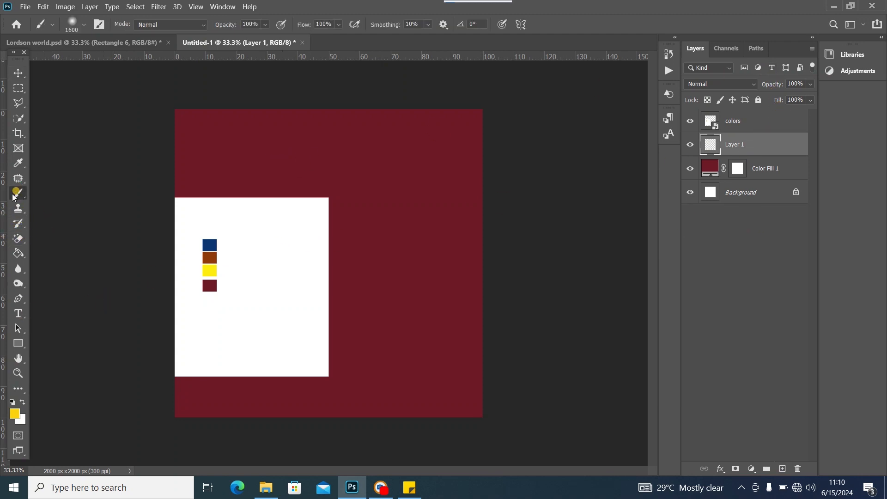
{"action": "left_click", "coordinate": [128, 42]}
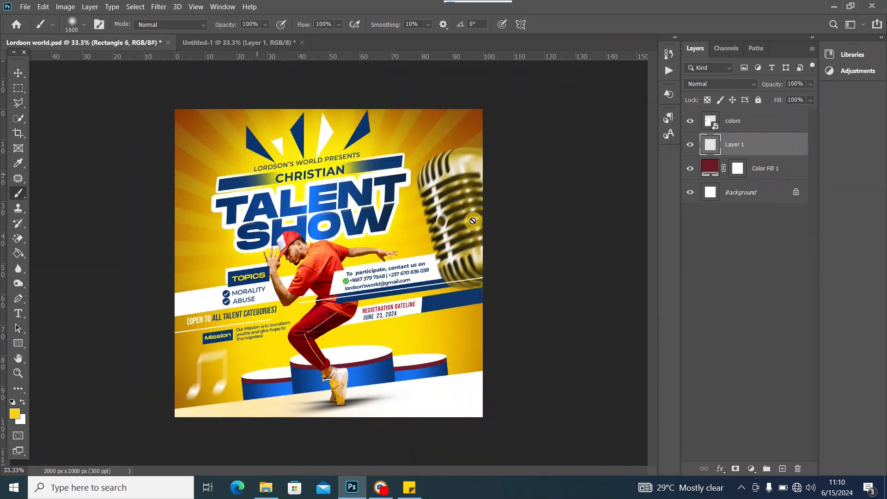
{"action": "left_click", "coordinate": [203, 41]}
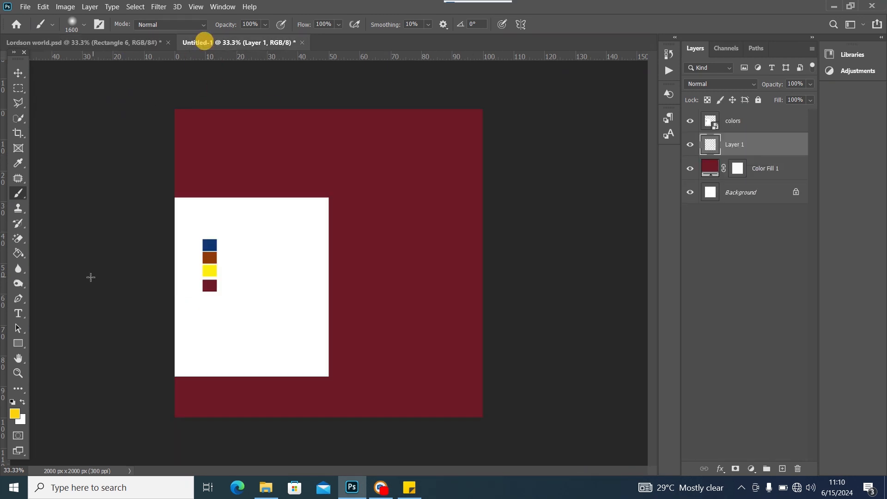
{"action": "left_click", "coordinate": [18, 194]}
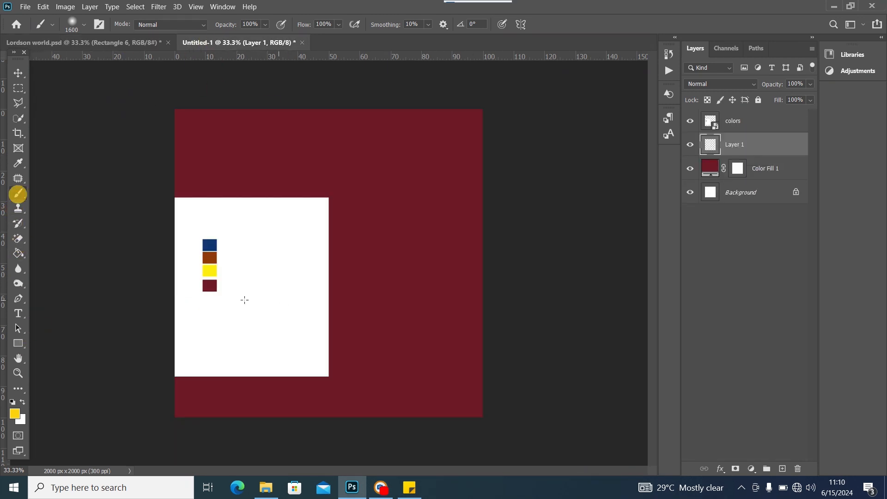
{"action": "left_click", "coordinate": [12, 418]}
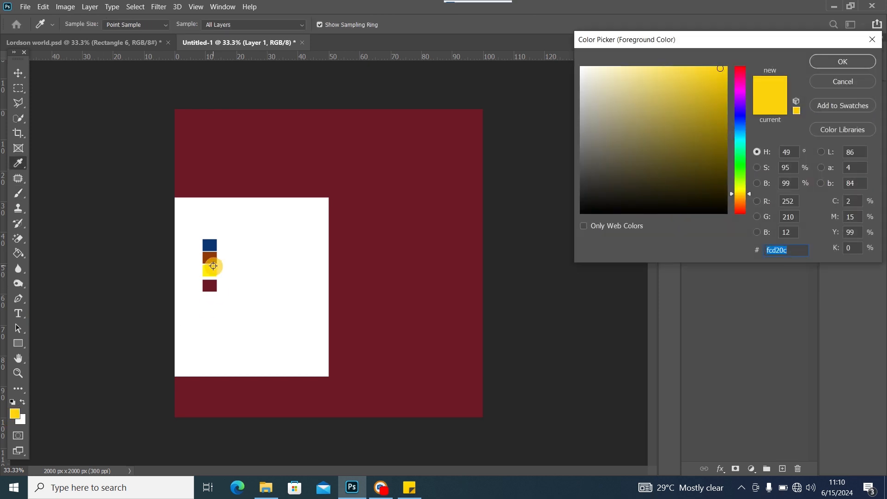
{"action": "left_click", "coordinate": [209, 271]}
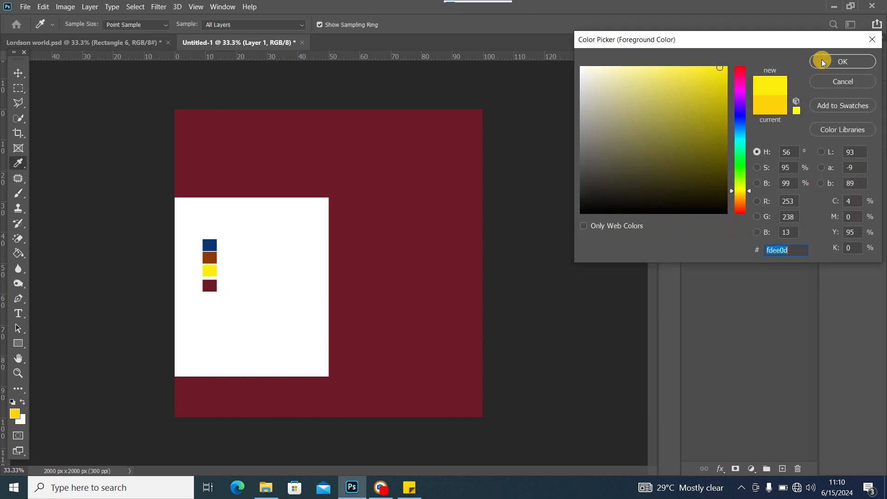
{"action": "left_click", "coordinate": [823, 62]}
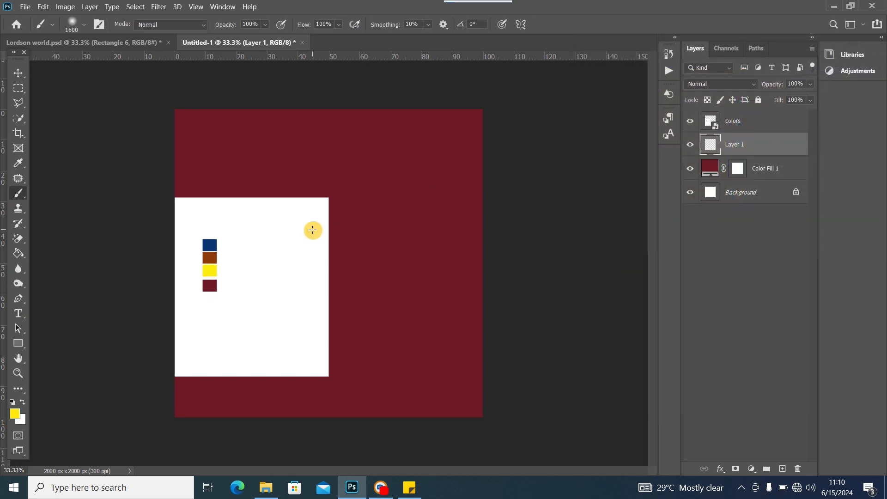
Paint a large soft yellow glow on Layer 1 with a 0% hardness, 2400 px brush
{"action": "right_click", "coordinate": [314, 230]}
{"action": "left_click_drag", "start_coordinate": [435, 258], "coordinate": [436, 257]}
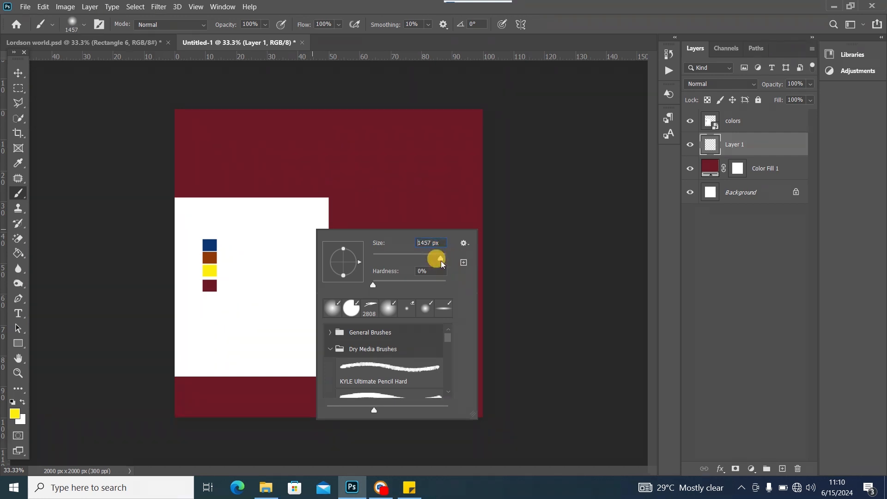
{"action": "mouse_move", "coordinate": [442, 264]}
{"action": "left_mouse_down"}
{"action": "mouse_move", "coordinate": [382, 148]}
{"action": "mouse_move", "coordinate": [441, 258]}
{"action": "left_mouse_up"}
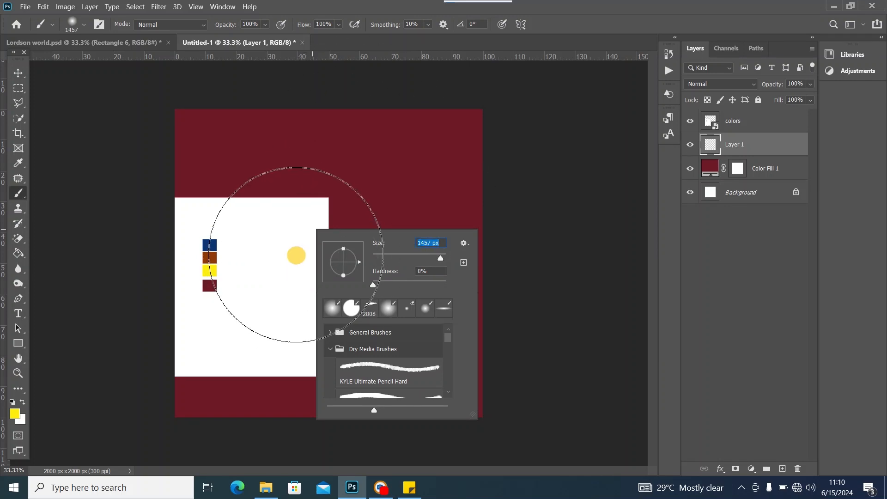
{"action": "type", "text": "]]"}
{"action": "left_click", "coordinate": [560, 190]}
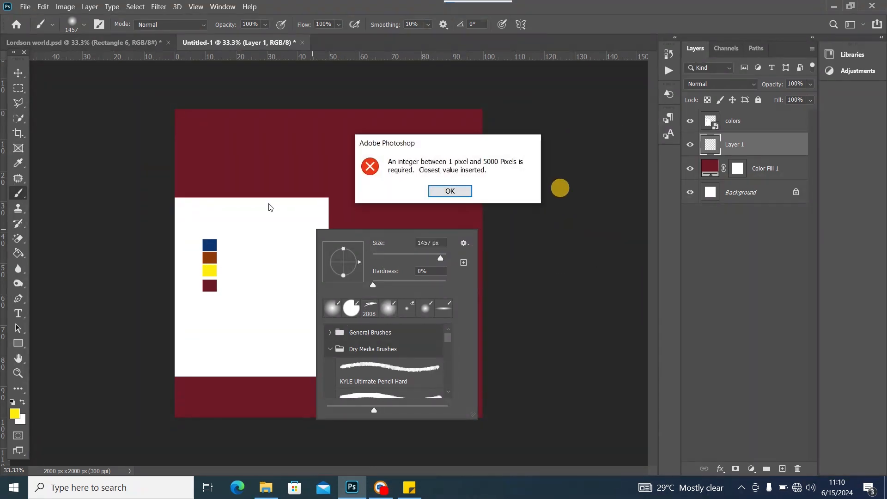
{"action": "left_click", "coordinate": [443, 190]}
{"action": "key", "text": "bracketright"}
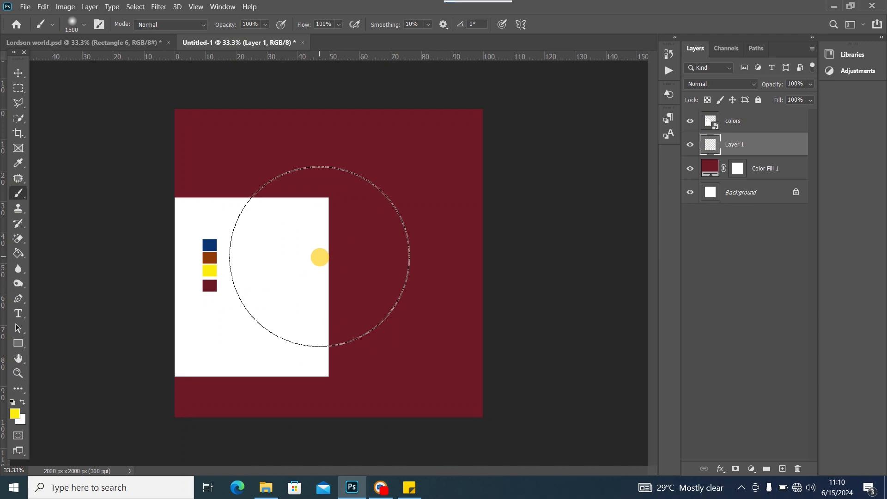
{"action": "key", "text": "bracketright"}
{"action": "key", "text": "bracketright"}
{"action": "key", "text": "bracketright"}
{"action": "key", "text": "bracketright"}
{"action": "key", "text": "bracketright"}
{"action": "key", "text": "bracketright"}
{"action": "key", "text": "bracketright"}
{"action": "key", "text": "bracketright"}
{"action": "key", "text": "bracketright"}
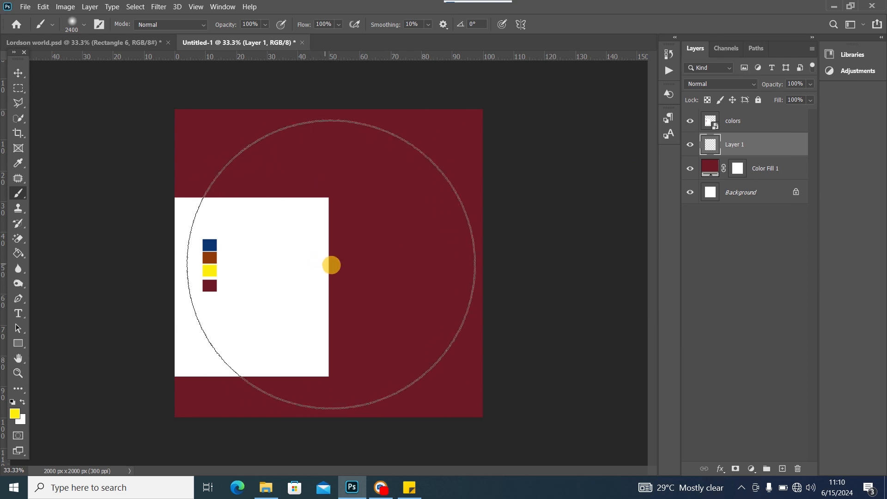
{"action": "left_click", "coordinate": [327, 264]}
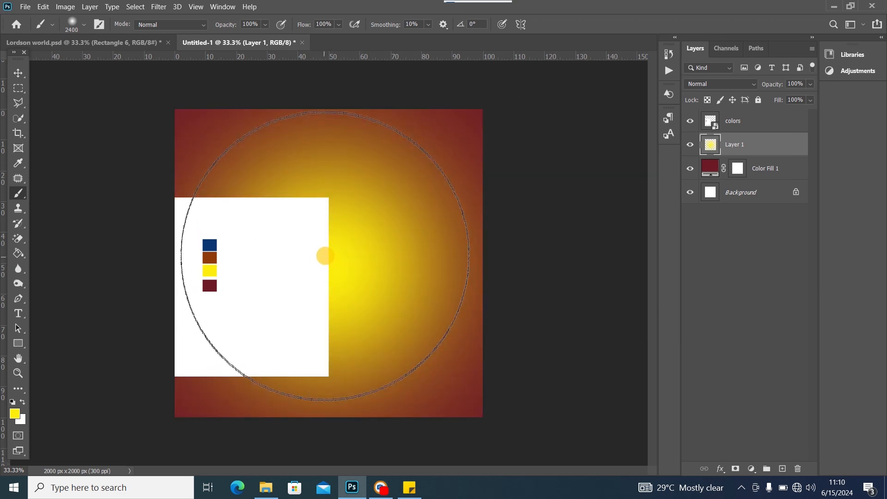
{"action": "left_click", "coordinate": [323, 265]}
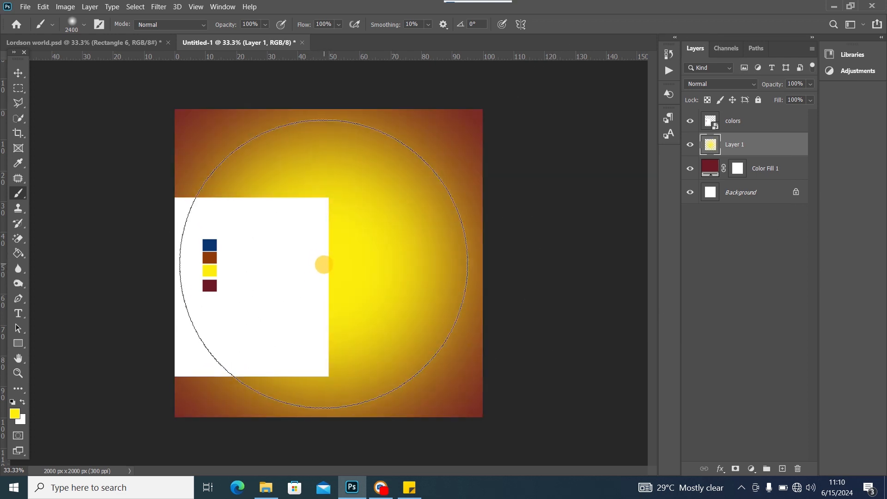
{"action": "left_click", "coordinate": [115, 41]}
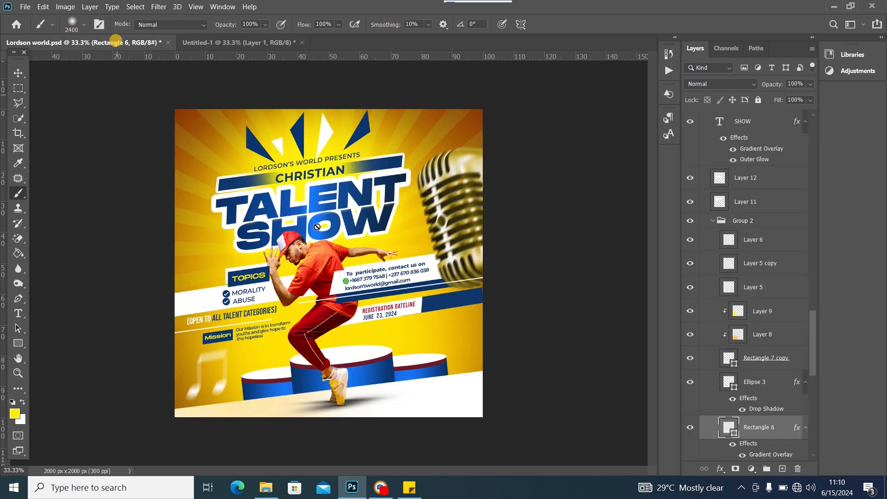
{"action": "left_click", "coordinate": [324, 324]}
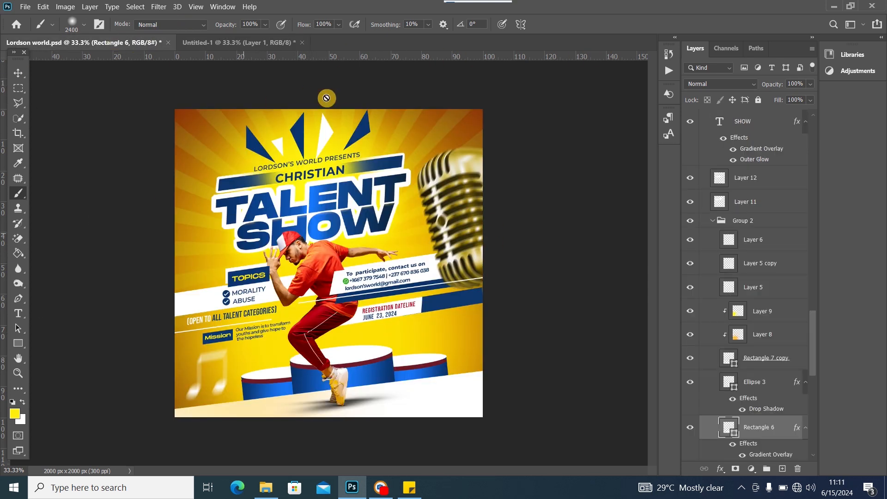
{"action": "left_click", "coordinate": [228, 42]}
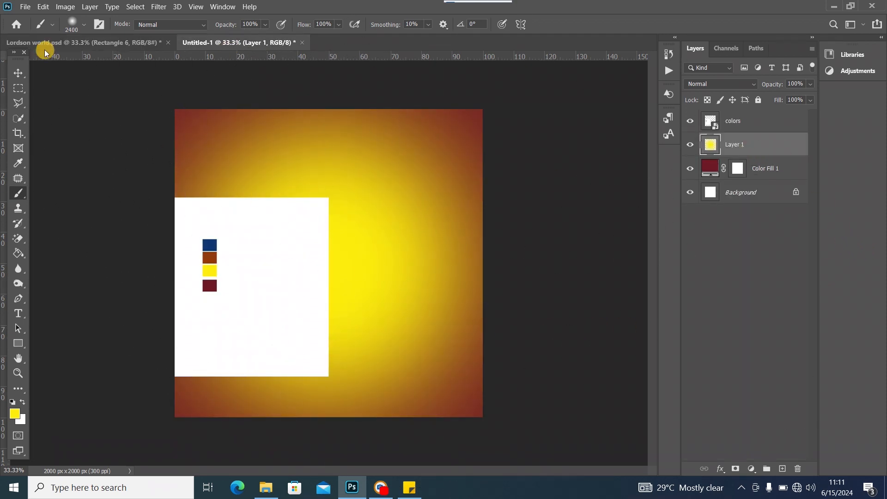
{"action": "left_click", "coordinate": [98, 41]}
{"action": "left_click", "coordinate": [164, 293]}
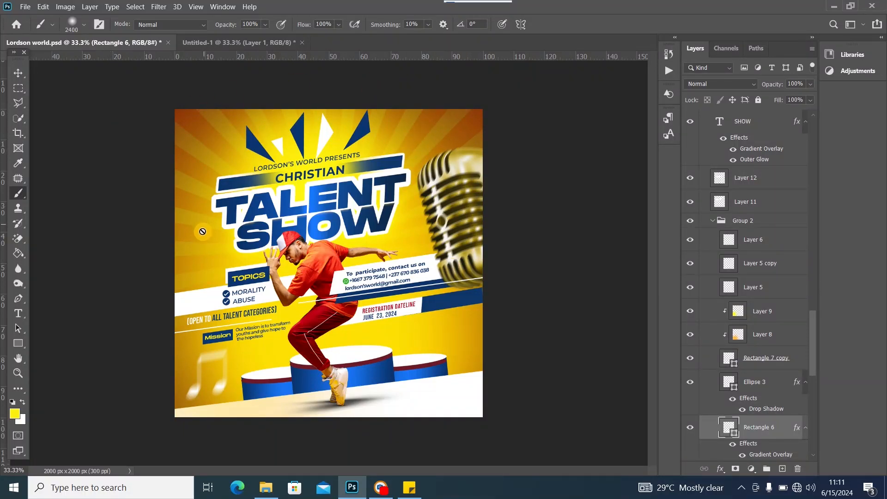
Place the 'radial background' sunburst image from the asset folder onto Untitled-1 and commit it
{"action": "left_click", "coordinate": [266, 488]}
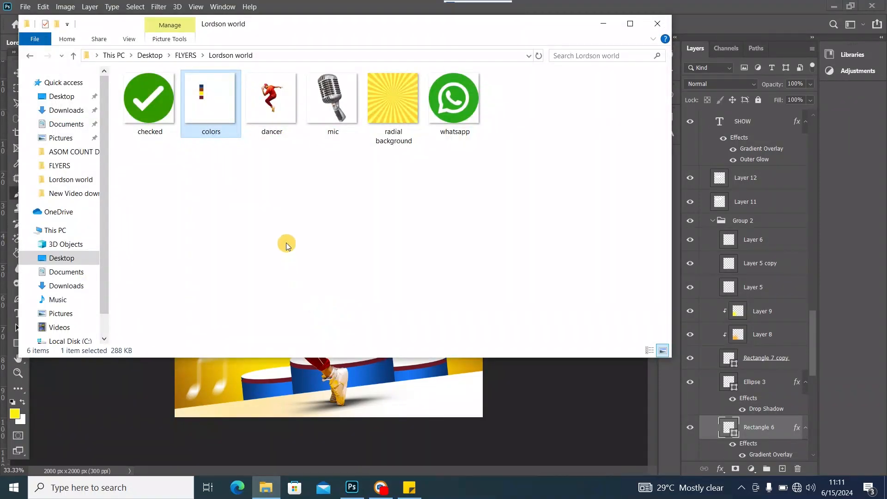
{"action": "left_click_drag", "start_coordinate": [390, 109], "coordinate": [335, 192]}
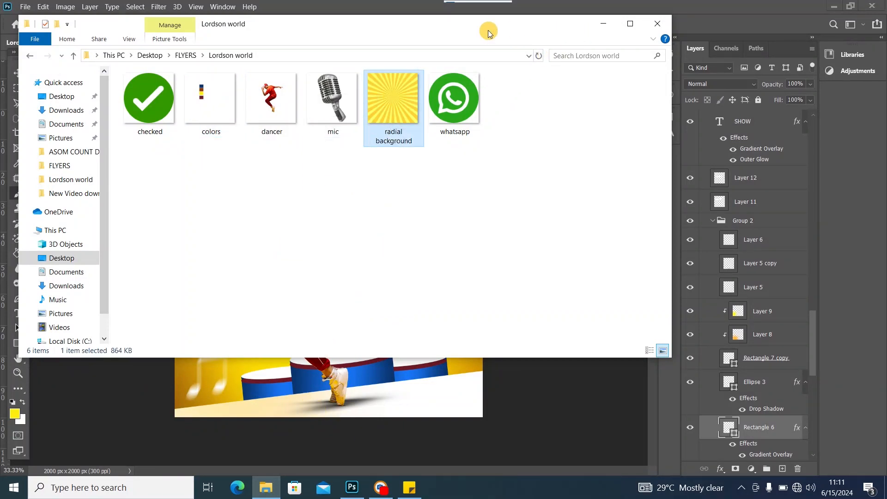
{"action": "left_click_drag", "start_coordinate": [489, 31], "coordinate": [487, 103]}
{"action": "left_click", "coordinate": [249, 44]}
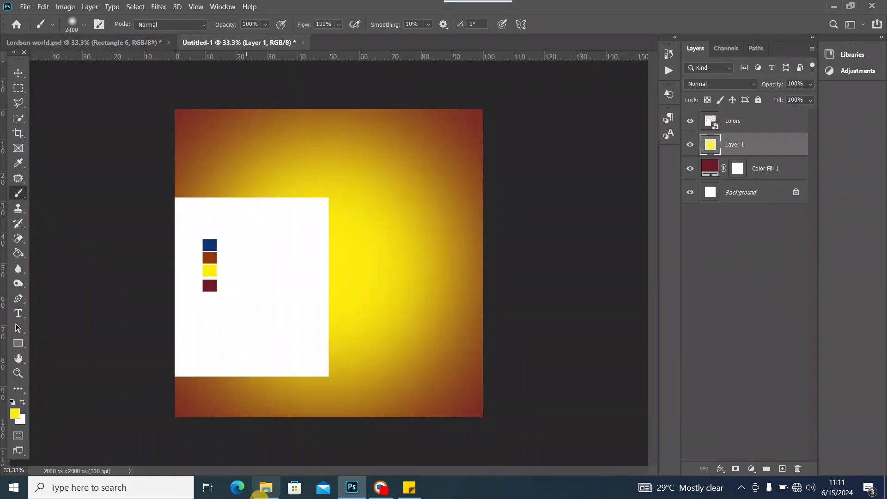
{"action": "left_click", "coordinate": [260, 494]}
{"action": "left_click_drag", "start_coordinate": [400, 174], "coordinate": [371, 75]}
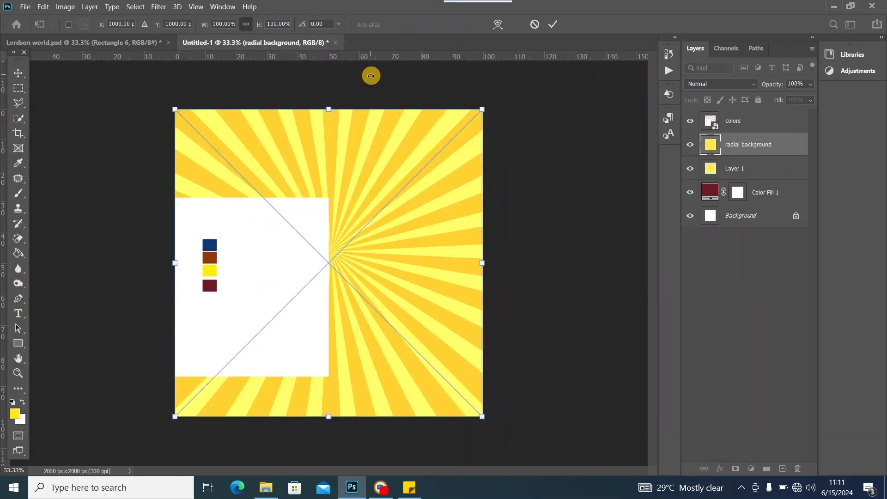
{"action": "left_click", "coordinate": [18, 73]}
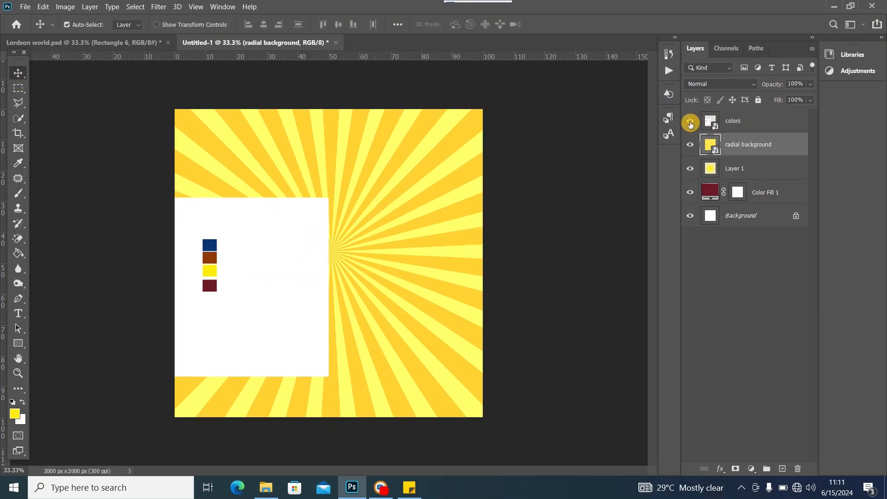
Hide the colors swatch layer and compare against the Talent Show reference flyer
{"action": "left_click", "coordinate": [690, 122]}
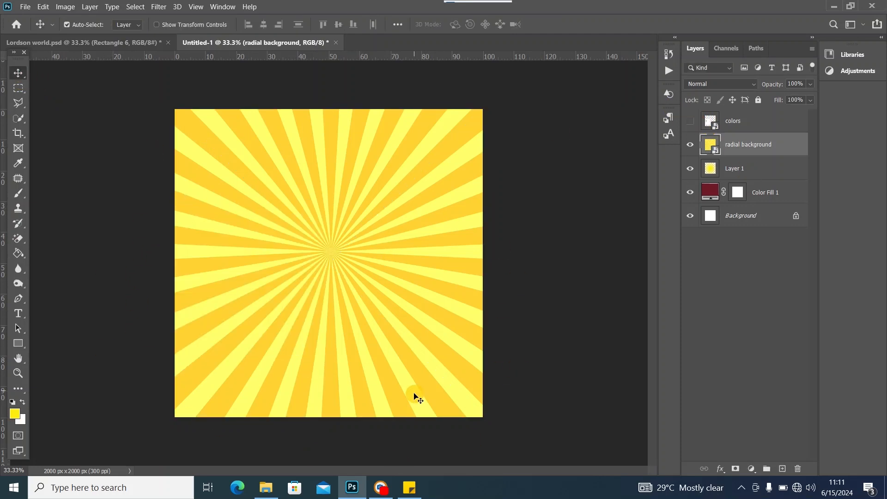
{"action": "left_click", "coordinate": [118, 42]}
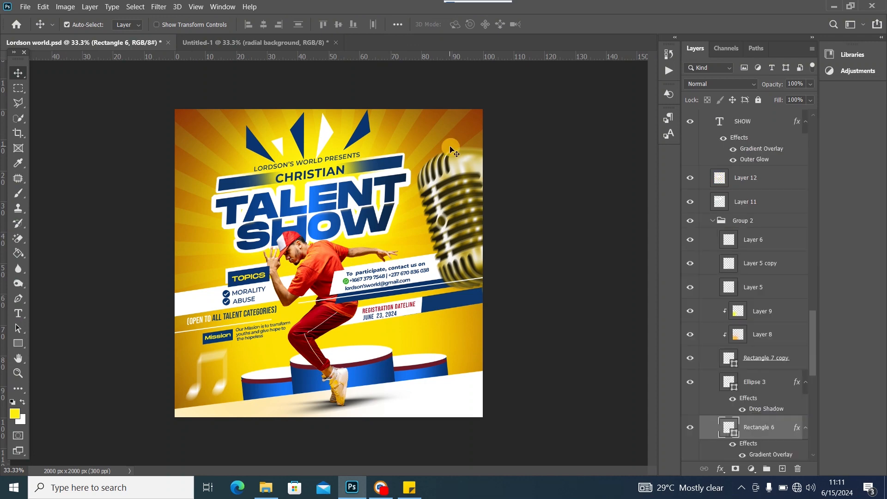
{"action": "left_click", "coordinate": [253, 42]}
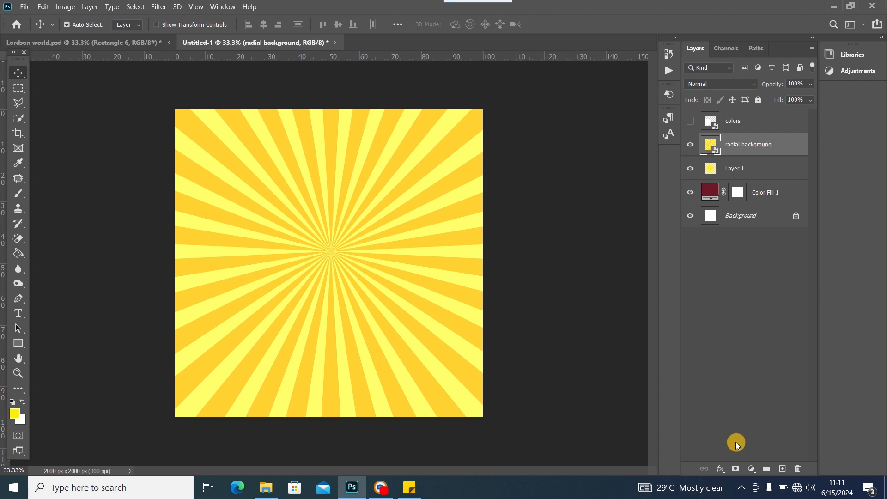
Paint black on a new layer mask to hide the sunburst's lower rays
{"action": "left_click", "coordinate": [736, 469]}
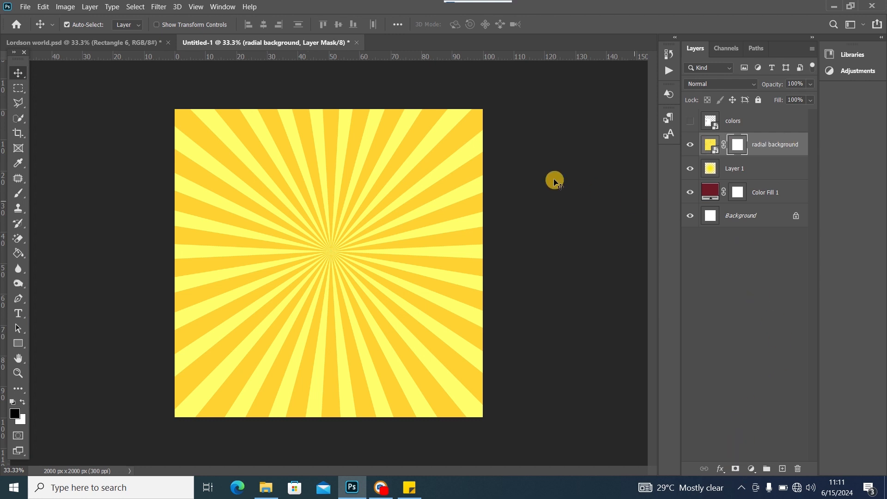
{"action": "left_click", "coordinate": [18, 193]}
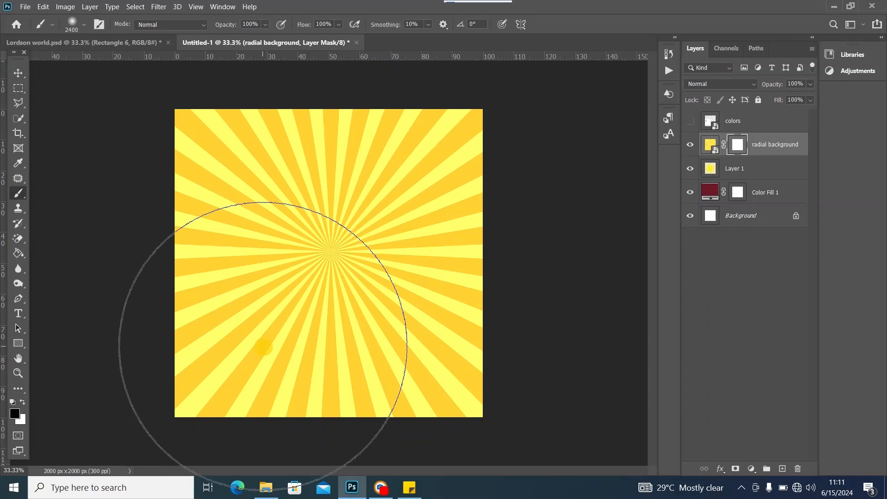
{"action": "mouse_move", "coordinate": [197, 400]}
{"action": "left_mouse_down"}
{"action": "mouse_move", "coordinate": [461, 366]}
{"action": "mouse_move", "coordinate": [365, 382]}
{"action": "mouse_move", "coordinate": [161, 381]}
{"action": "mouse_move", "coordinate": [424, 381]}
{"action": "mouse_move", "coordinate": [494, 358]}
{"action": "mouse_move", "coordinate": [519, 333]}
{"action": "mouse_move", "coordinate": [436, 379]}
{"action": "mouse_move", "coordinate": [323, 400]}
{"action": "mouse_move", "coordinate": [241, 406]}
{"action": "mouse_move", "coordinate": [176, 389]}
{"action": "mouse_move", "coordinate": [1, 172]}
{"action": "mouse_move", "coordinate": [15, 96]}
{"action": "left_mouse_up"}
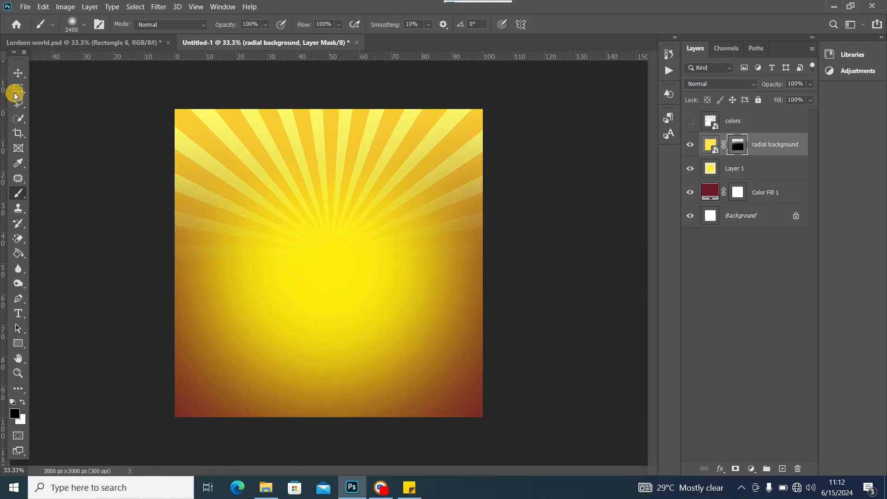
{"action": "left_click", "coordinate": [18, 73]}
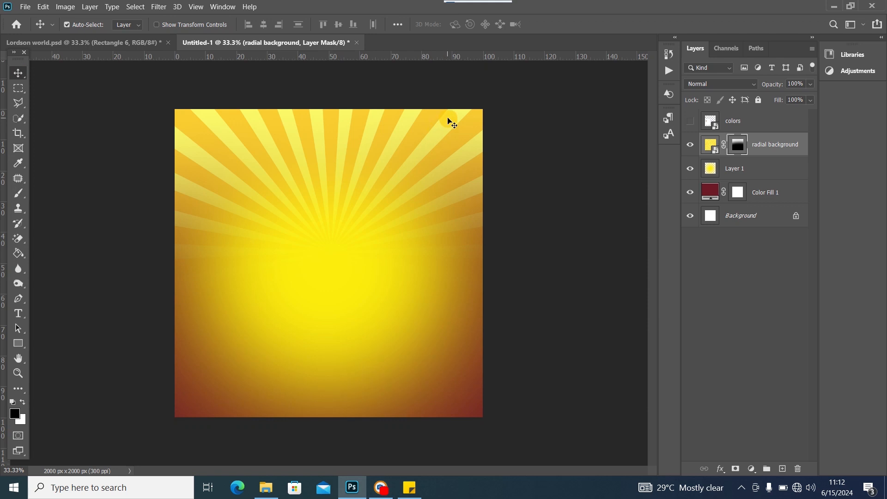
{"action": "left_click", "coordinate": [127, 44]}
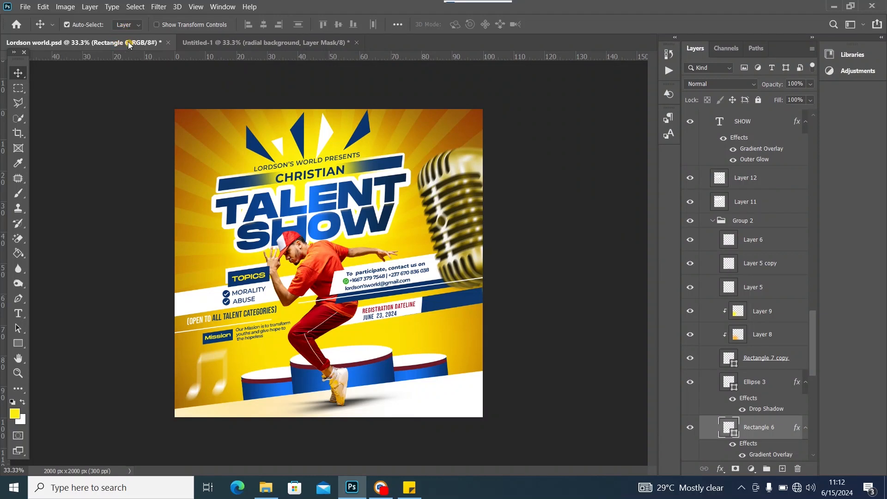
{"action": "left_click", "coordinate": [244, 43]}
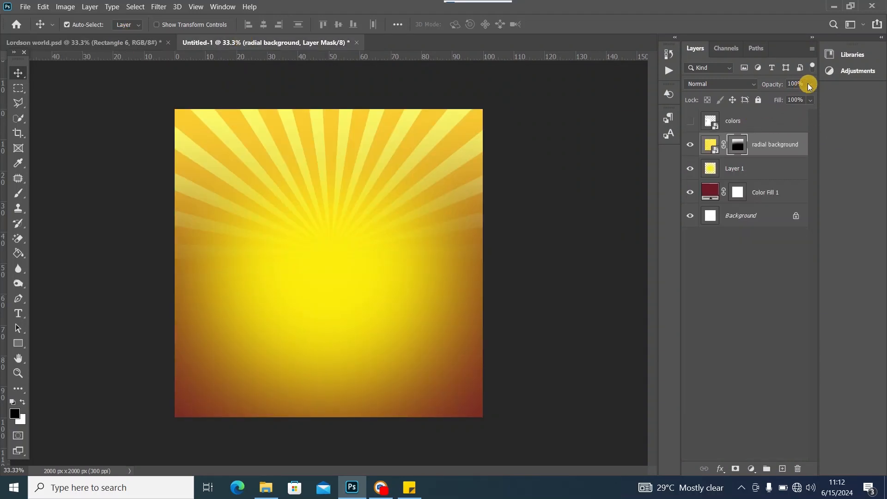
Fade the radial background to 32% opacity and duplicate the flyer's Rectangle 6 podium layers
{"action": "left_click_drag", "start_coordinate": [784, 97], "coordinate": [774, 98]}
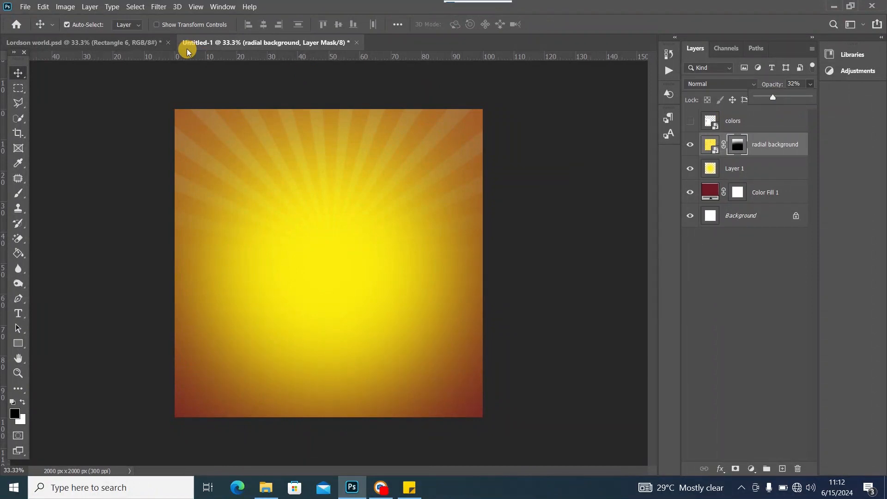
{"action": "left_click", "coordinate": [161, 46]}
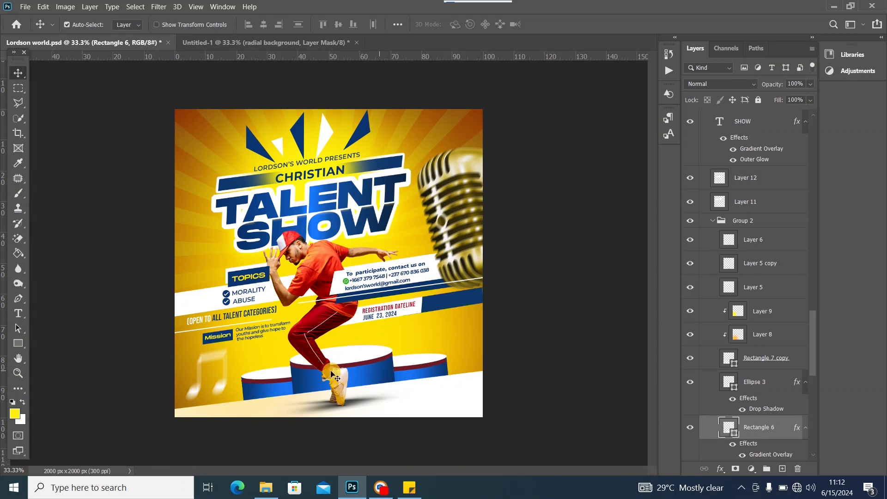
{"action": "key", "text": "ctrl+j"}
{"action": "left_click", "coordinate": [301, 382]}
{"action": "left_click", "coordinate": [430, 375]}
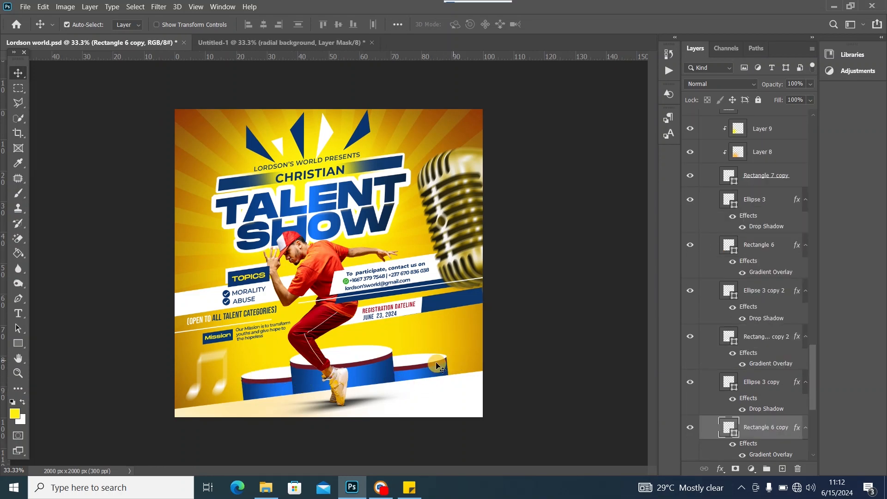
{"action": "left_click", "coordinate": [271, 42]}
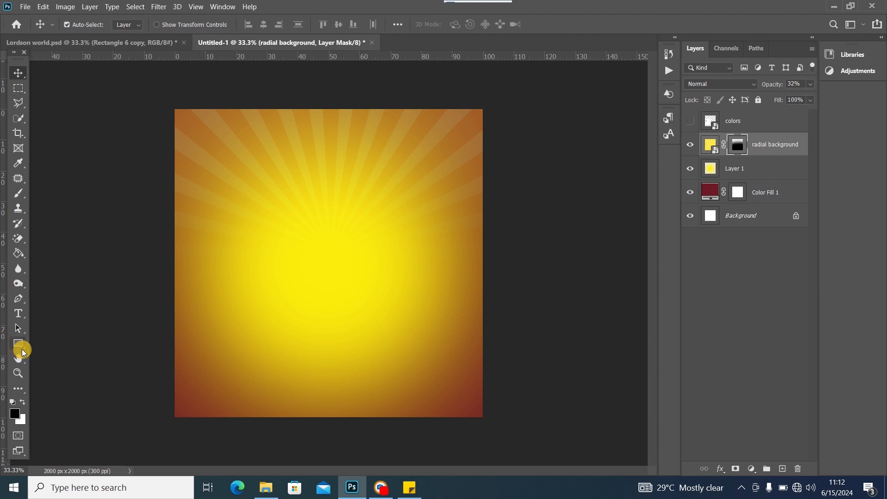
{"action": "left_click", "coordinate": [19, 345]}
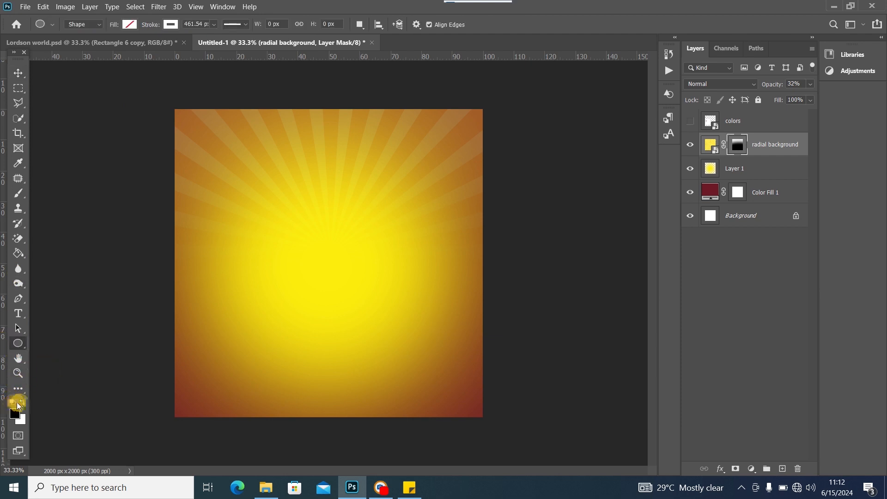
Draw a flat white, stroke-free ellipse (878 × 180 px) below the sunburst's glowing centre
{"action": "left_click", "coordinate": [23, 403]}
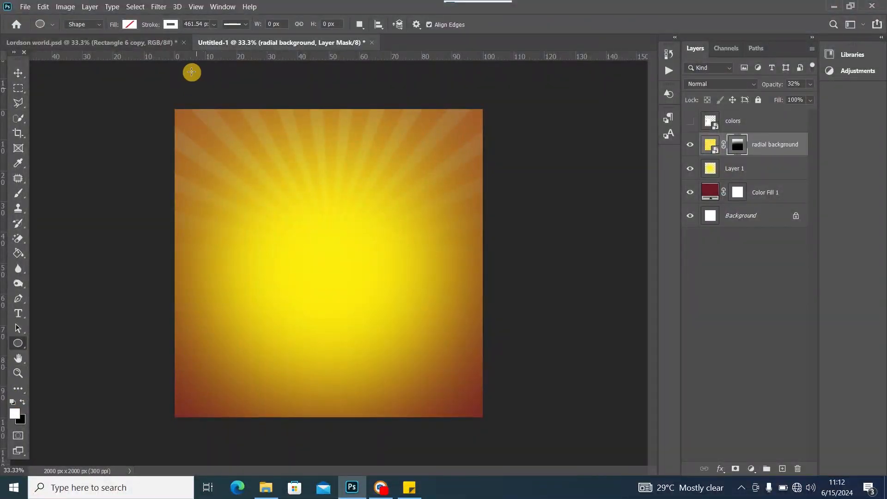
{"action": "left_click", "coordinate": [172, 25]}
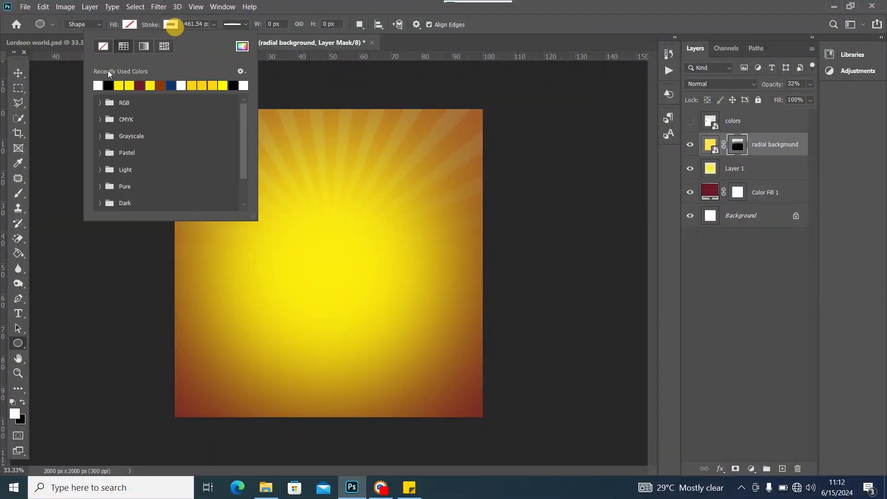
{"action": "left_click", "coordinate": [130, 23]}
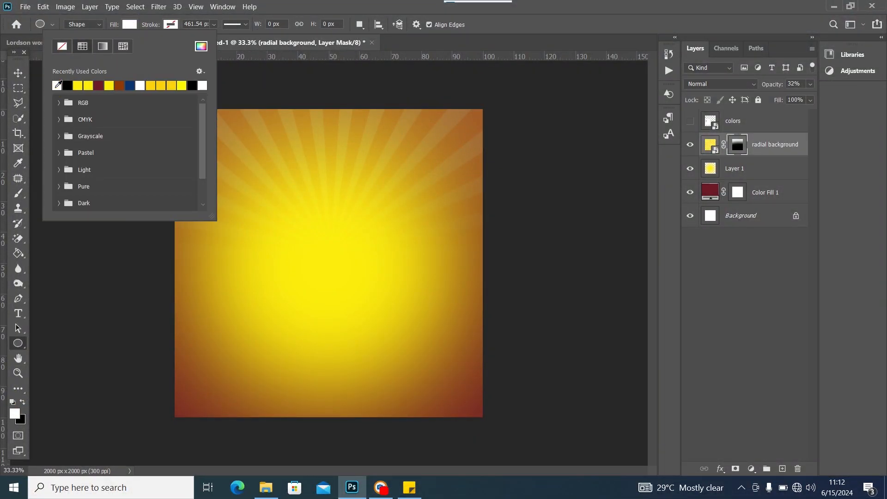
{"action": "left_click", "coordinate": [417, 2]}
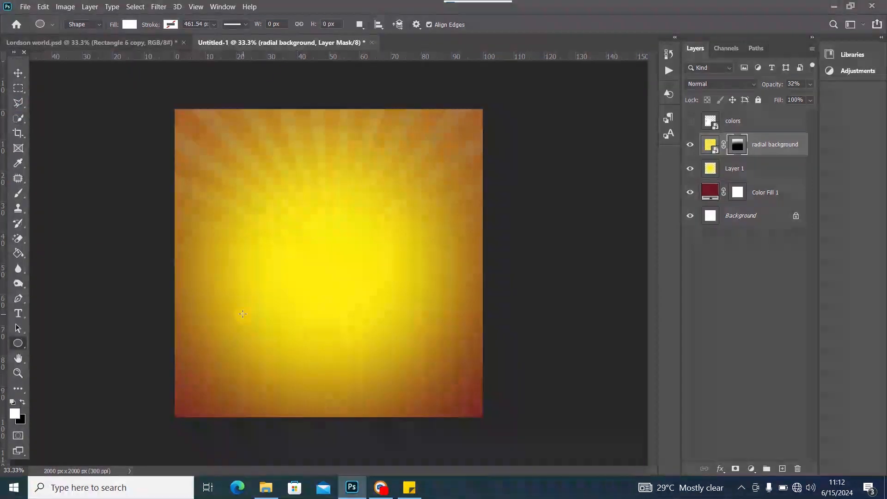
{"action": "left_click_drag", "start_coordinate": [252, 295], "coordinate": [387, 323]}
{"action": "left_click", "coordinate": [18, 72]}
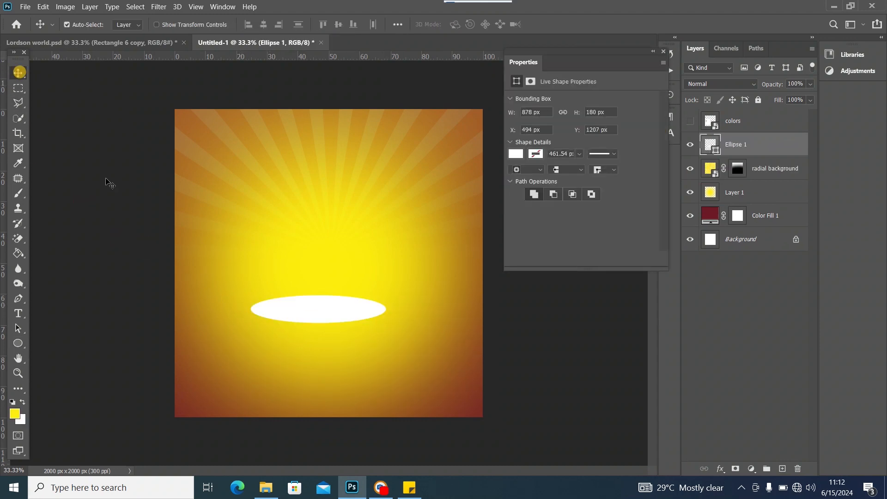
{"action": "left_click", "coordinate": [663, 53]}
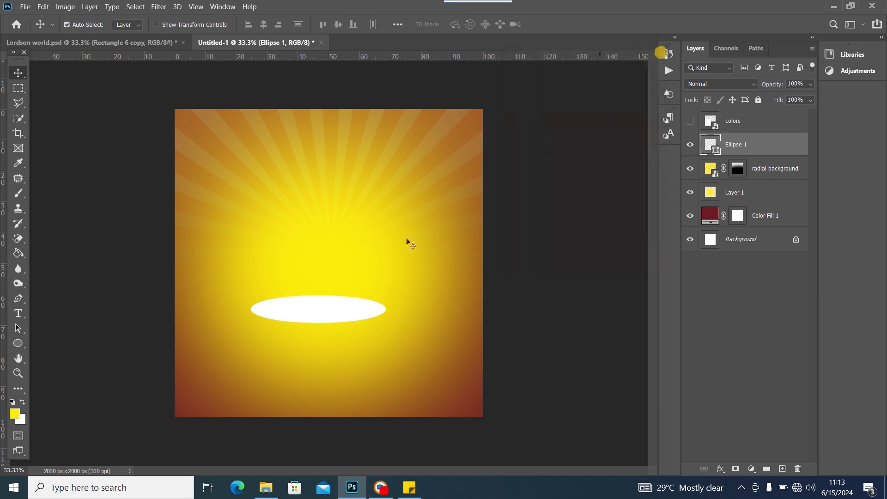
Add a subtle Drop Shadow to Ellipse 1, then show the colors swatch layer at top-left
{"action": "double_click", "coordinate": [778, 148]}
{"action": "left_click_drag", "start_coordinate": [469, 101], "coordinate": [547, 99]}
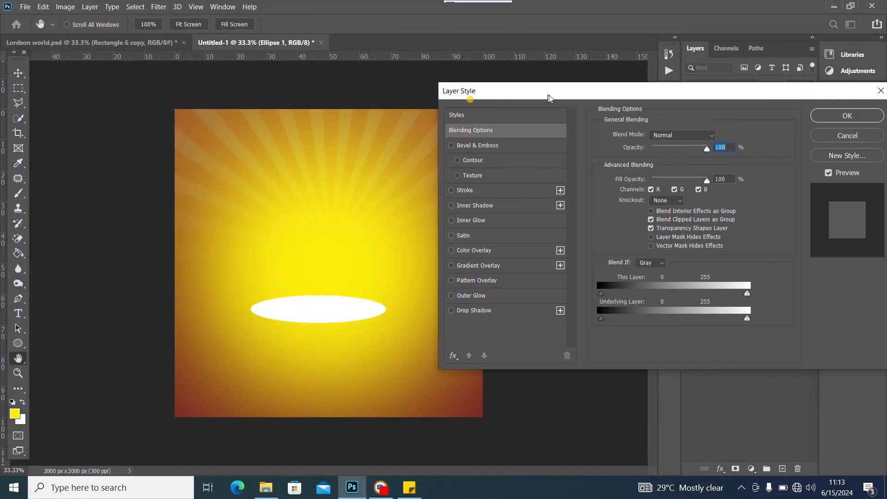
{"action": "left_click", "coordinate": [455, 311]}
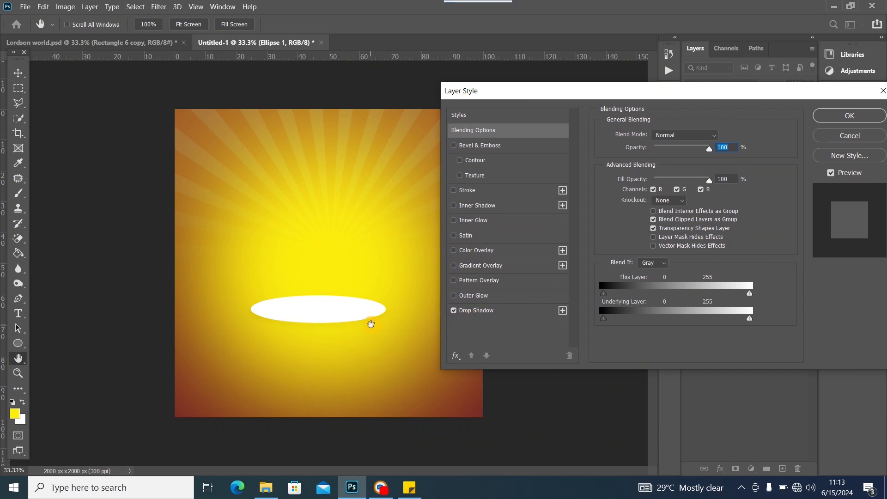
{"action": "left_click", "coordinate": [519, 311]}
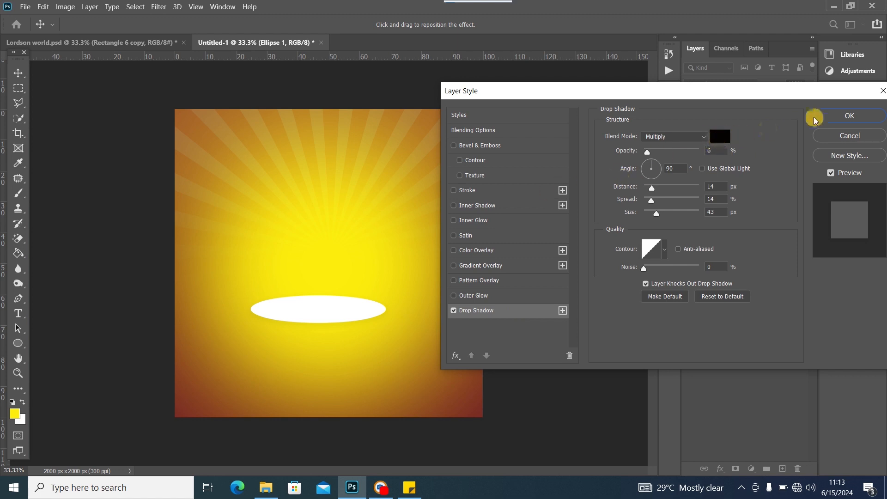
{"action": "left_click_drag", "start_coordinate": [825, 97], "coordinate": [642, 125]}
{"action": "left_click", "coordinate": [658, 148]}
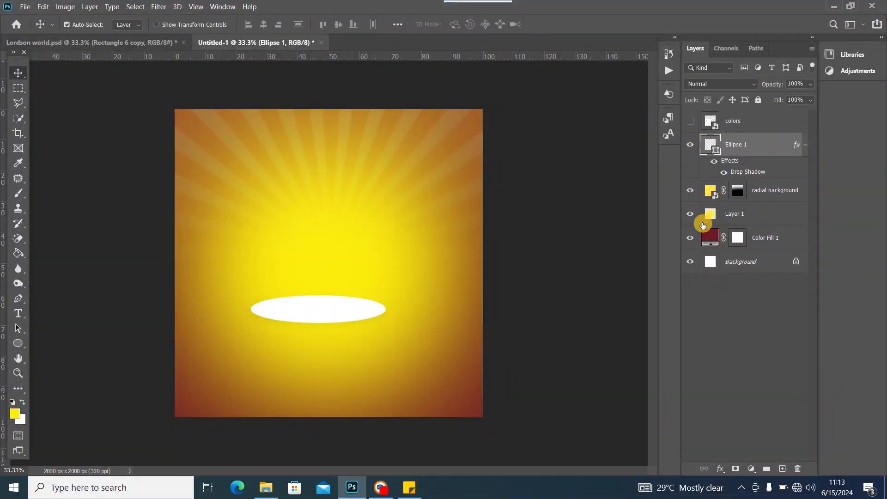
{"action": "left_click", "coordinate": [690, 121]}
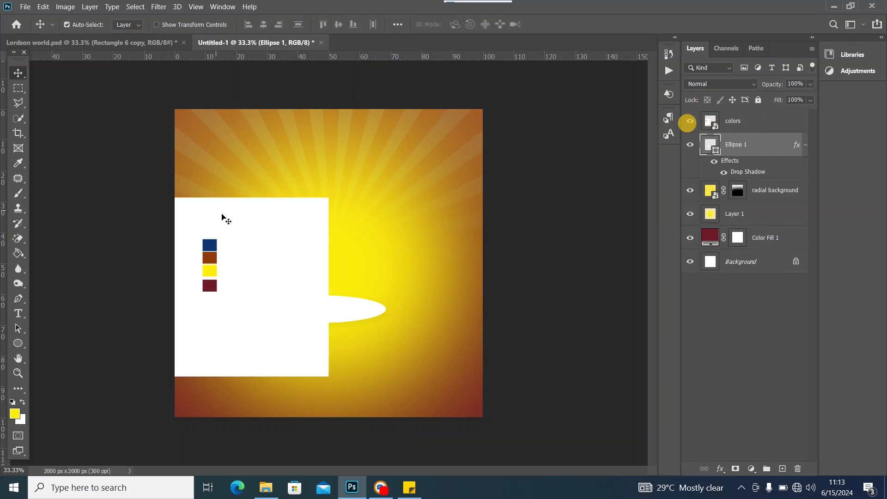
{"action": "left_click_drag", "start_coordinate": [235, 231], "coordinate": [239, 135]}
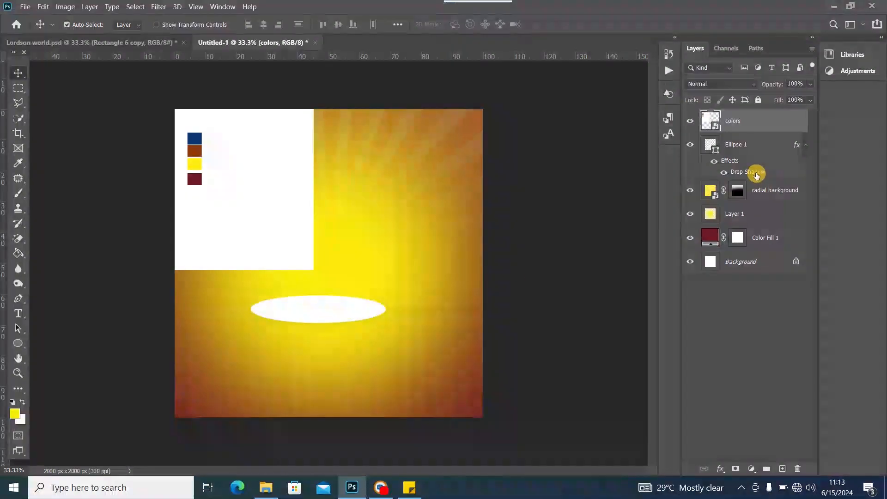
Set Ellipse 1's drop shadow colour to the maroon sampled from the swatch panel
{"action": "double_click", "coordinate": [757, 173]}
{"action": "left_click_drag", "start_coordinate": [440, 129], "coordinate": [547, 121]}
{"action": "left_click", "coordinate": [644, 157]}
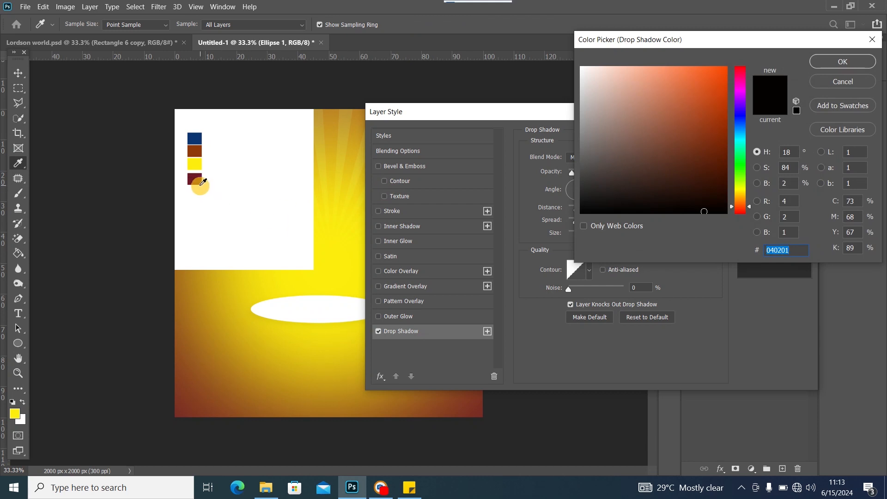
{"action": "left_click", "coordinate": [199, 181]}
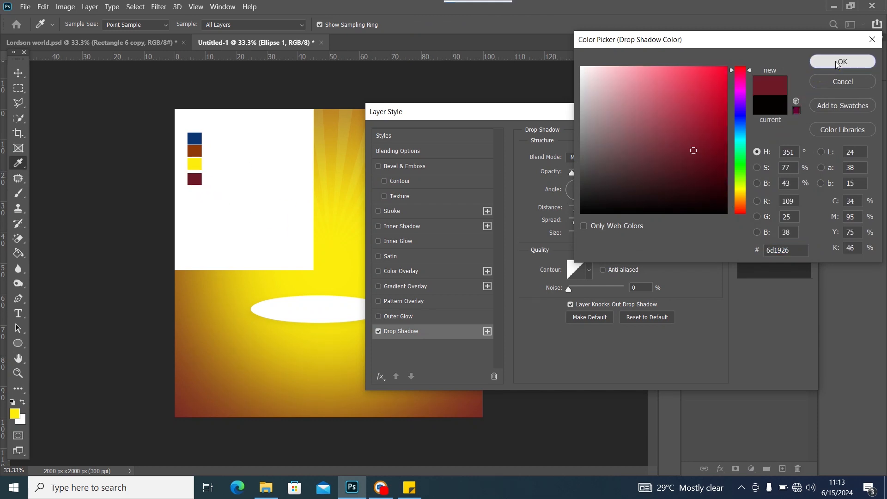
{"action": "left_click", "coordinate": [830, 62]}
Make the shadow a solid rim with Normal blend, 100% opacity, 34 px distance and size 0
{"action": "left_click", "coordinate": [597, 157]}
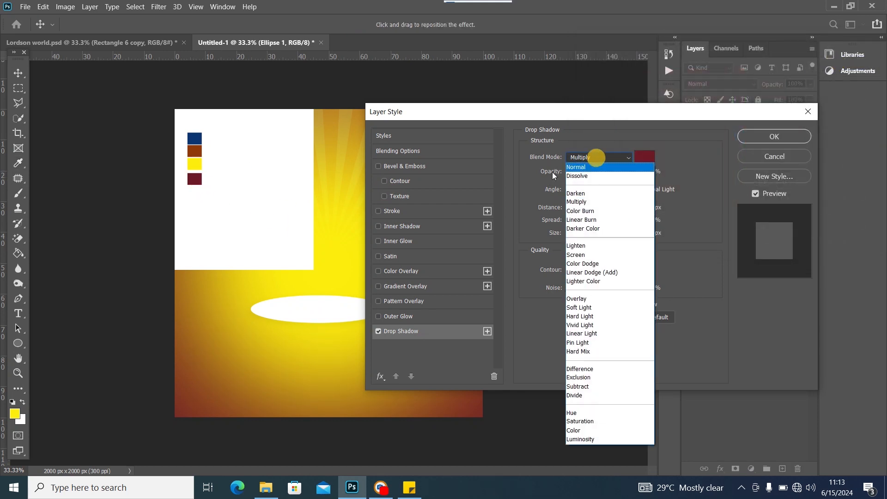
{"action": "left_click", "coordinate": [596, 169]}
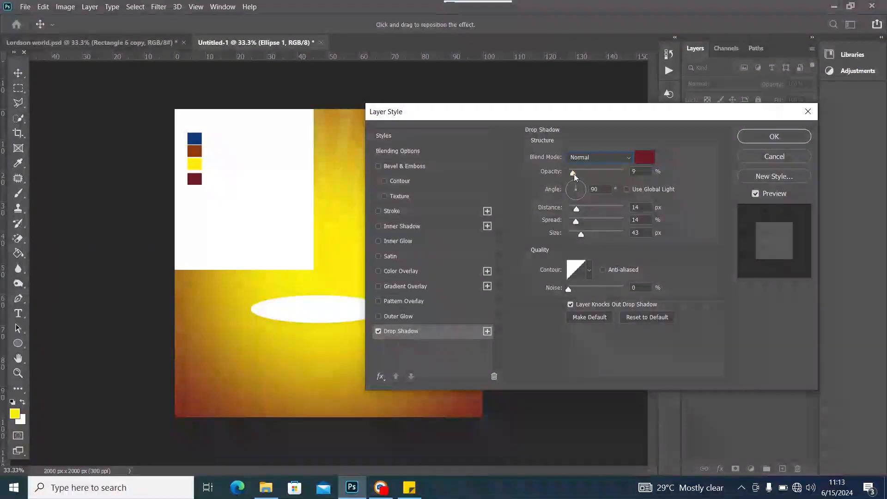
{"action": "left_click_drag", "start_coordinate": [575, 177], "coordinate": [610, 174]}
{"action": "left_click_drag", "start_coordinate": [576, 212], "coordinate": [532, 235]}
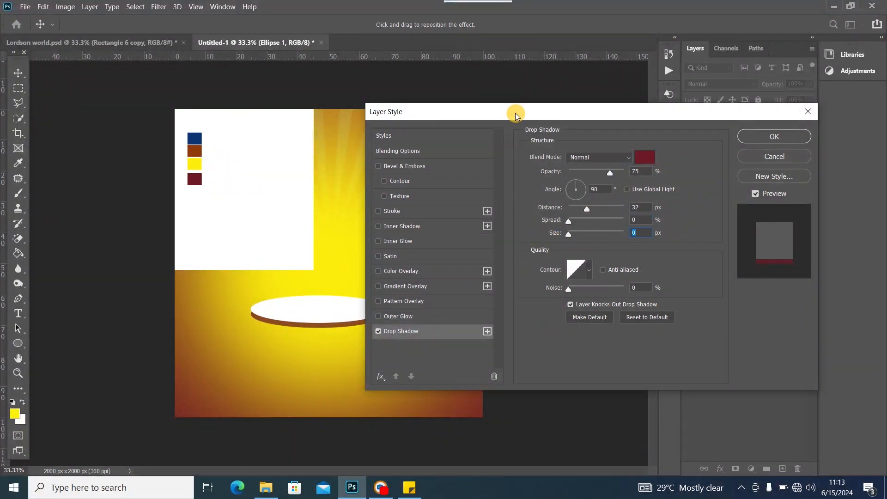
{"action": "left_click_drag", "start_coordinate": [515, 113], "coordinate": [589, 113]}
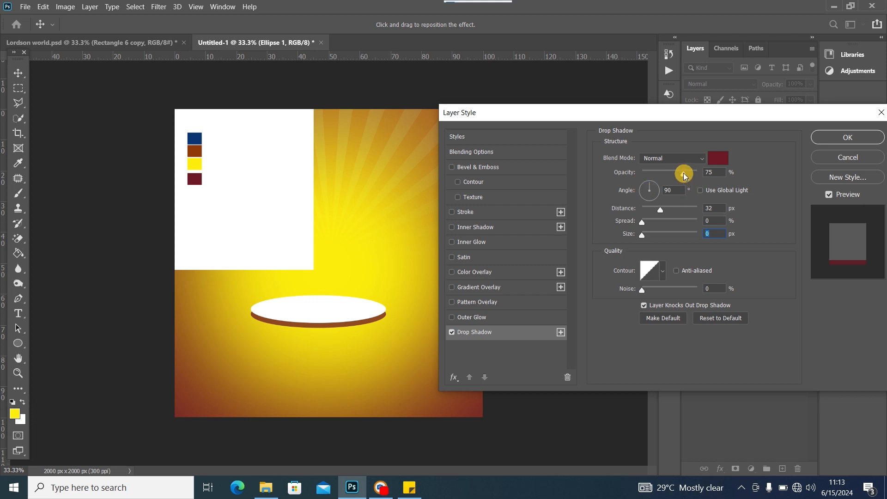
{"action": "left_click_drag", "start_coordinate": [684, 173], "coordinate": [698, 173]}
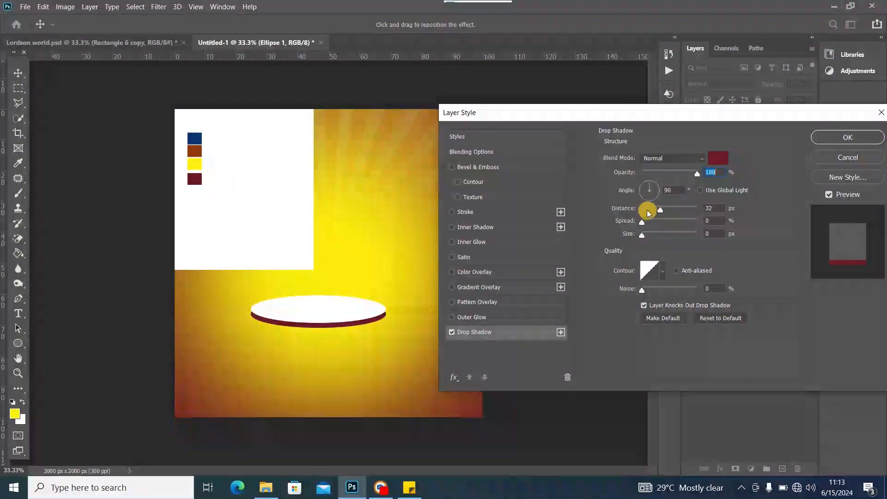
{"action": "left_click_drag", "start_coordinate": [735, 116], "coordinate": [677, 112]}
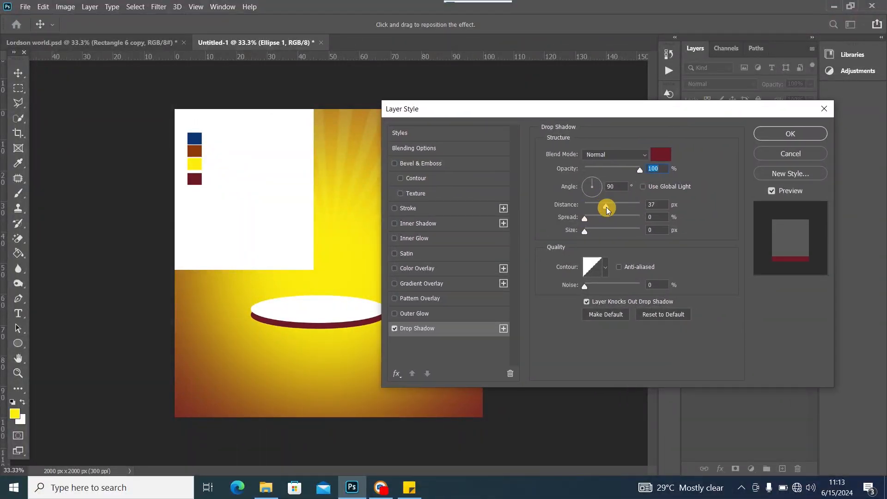
{"action": "left_click", "coordinate": [769, 134]}
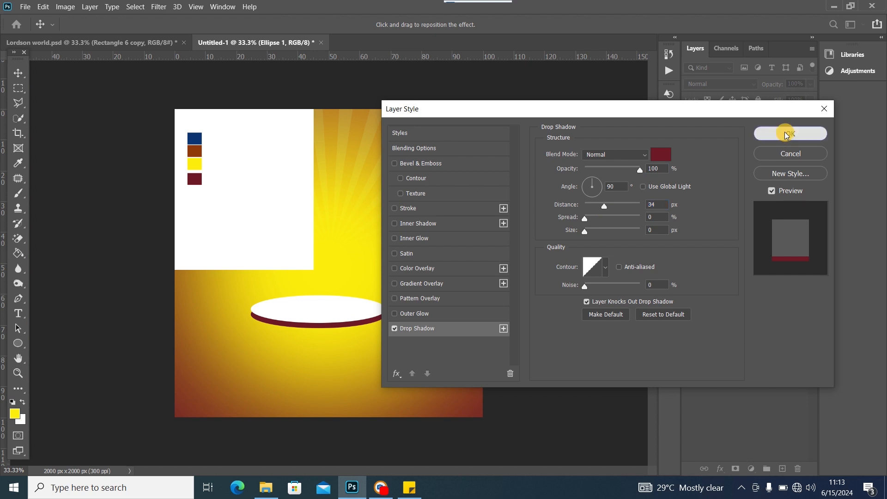
{"action": "left_click", "coordinate": [176, 41]}
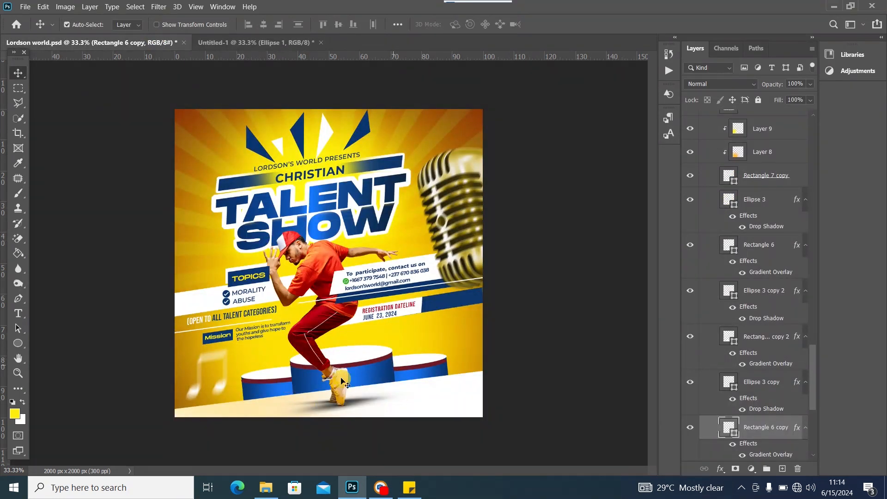
Draw a white rectangle extending down from the ellipse as the podium body
{"action": "left_click", "coordinate": [234, 43]}
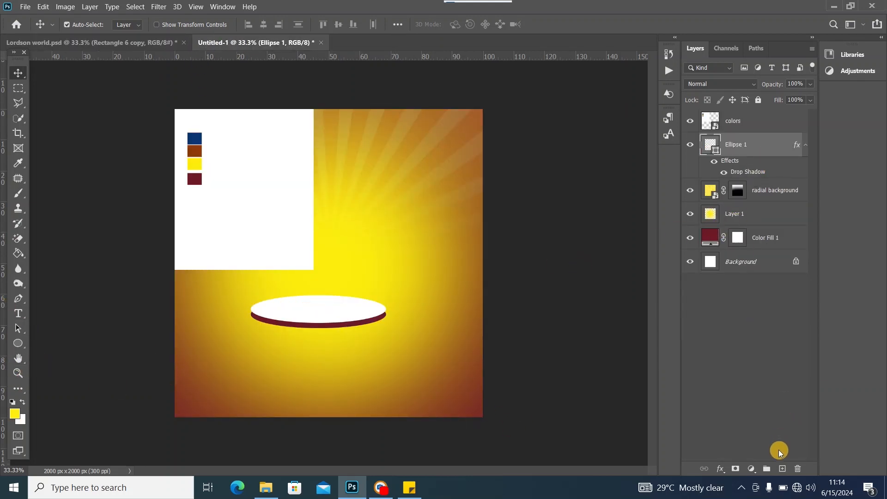
{"action": "left_click", "coordinate": [782, 469]}
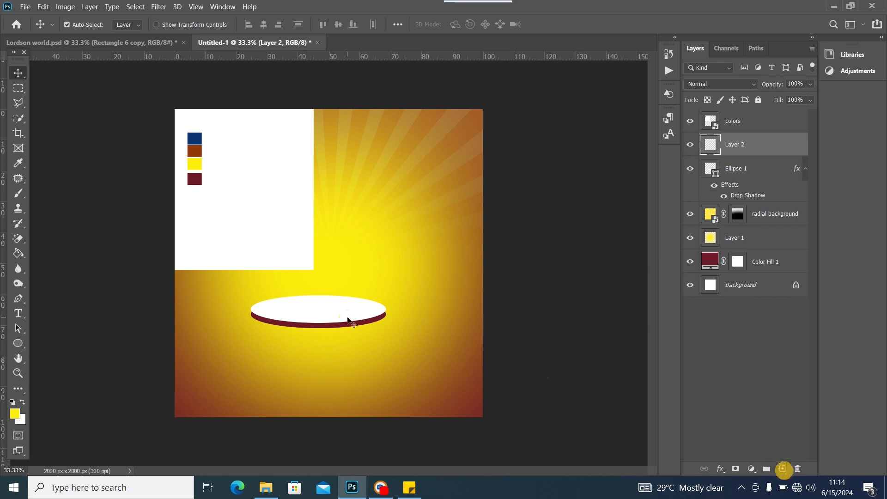
{"action": "left_click", "coordinate": [18, 343]}
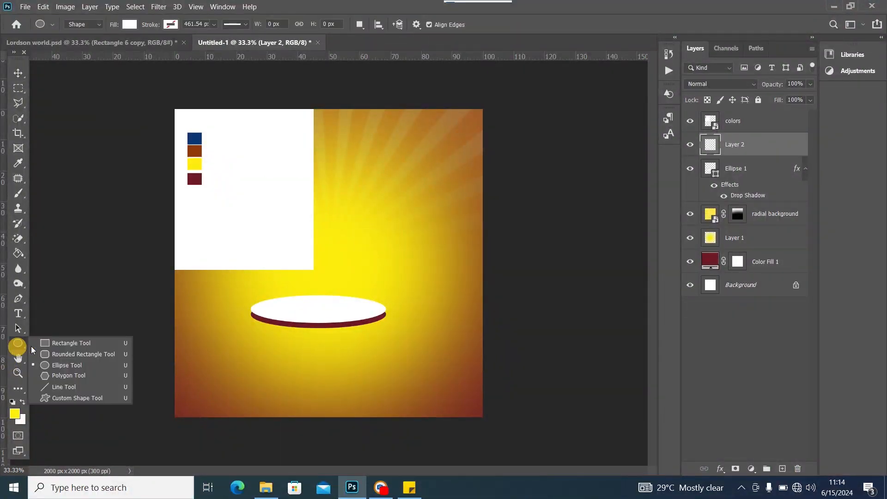
{"action": "left_click", "coordinate": [61, 342]}
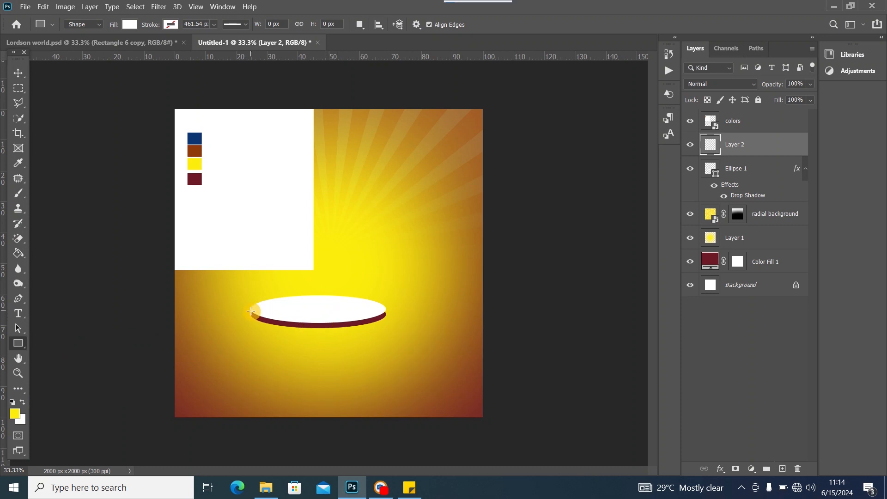
{"action": "left_click_drag", "start_coordinate": [251, 311], "coordinate": [388, 399]}
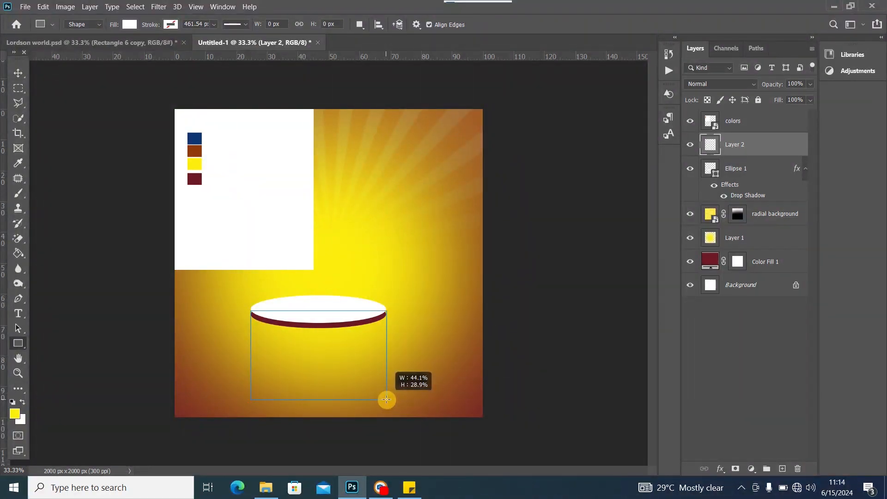
{"action": "left_click_drag", "start_coordinate": [386, 400], "coordinate": [380, 399]}
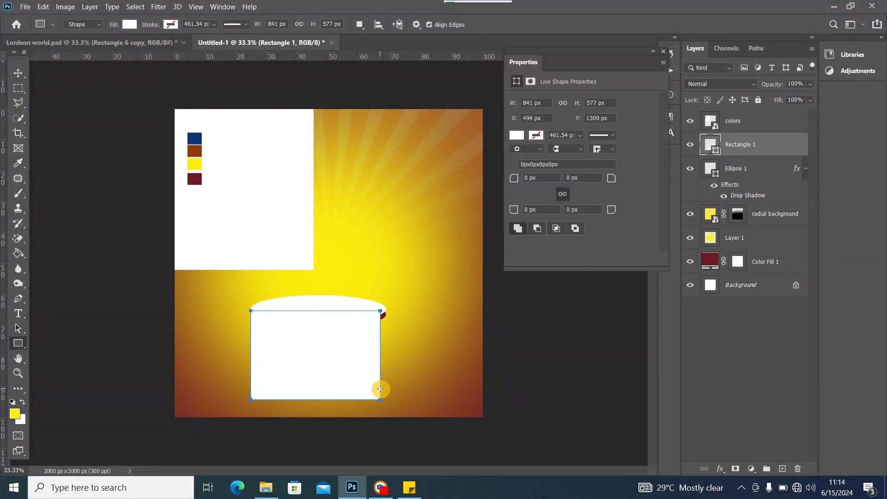
Widen the rectangle to 878 px so it matches the ellipse
{"action": "left_click", "coordinate": [18, 72]}
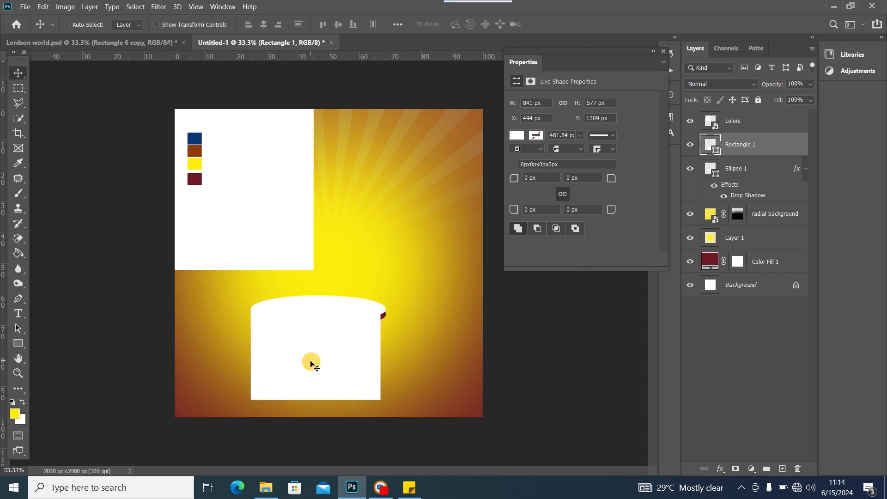
{"action": "key", "text": "ctrl+t"}
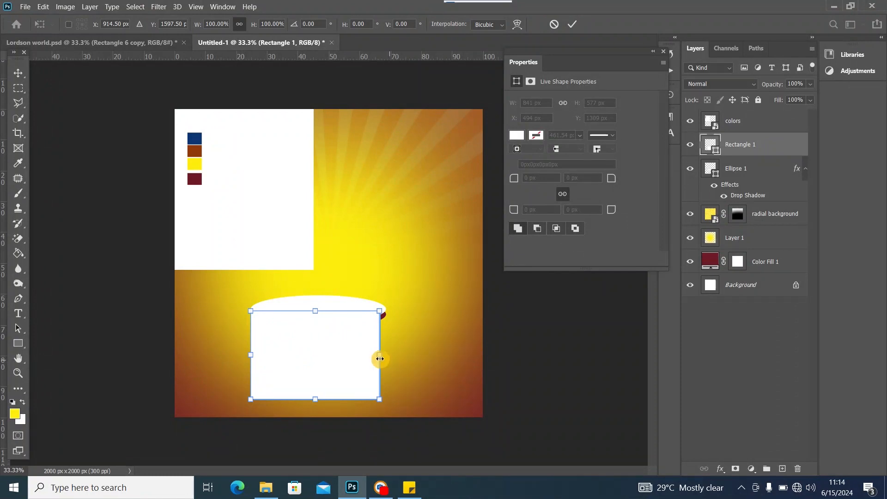
{"action": "left_click_drag", "start_coordinate": [379, 356], "coordinate": [386, 356]}
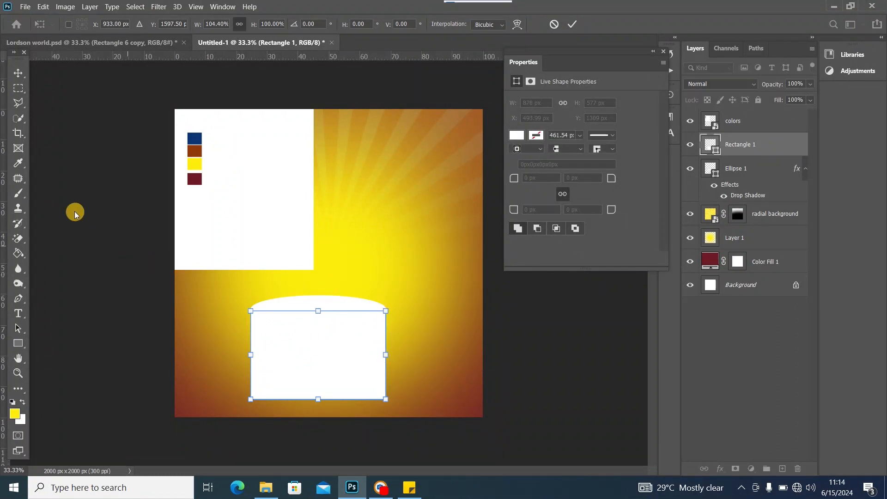
{"action": "left_click", "coordinate": [20, 70]}
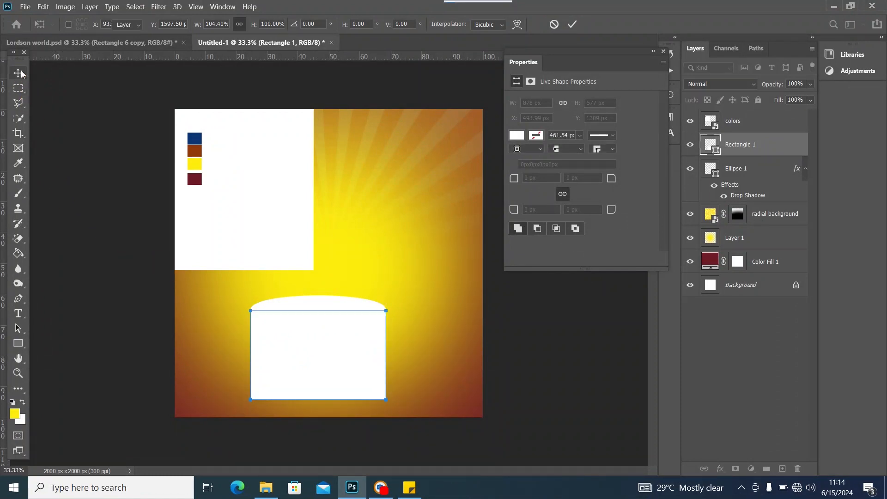
{"action": "left_click", "coordinate": [663, 52]}
Place Rectangle 1 beneath Ellipse 1 in the layer stack
{"action": "left_click_drag", "start_coordinate": [773, 153], "coordinate": [762, 198]}
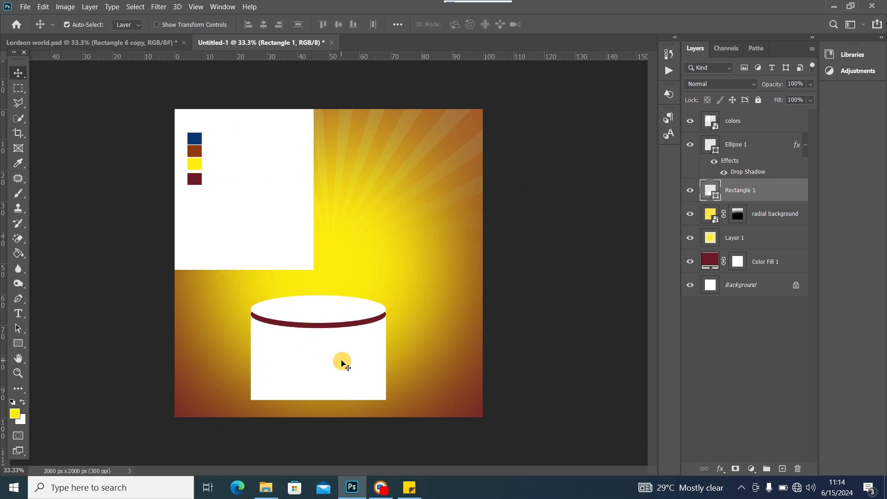
{"action": "left_click_drag", "start_coordinate": [797, 145], "coordinate": [788, 188]}
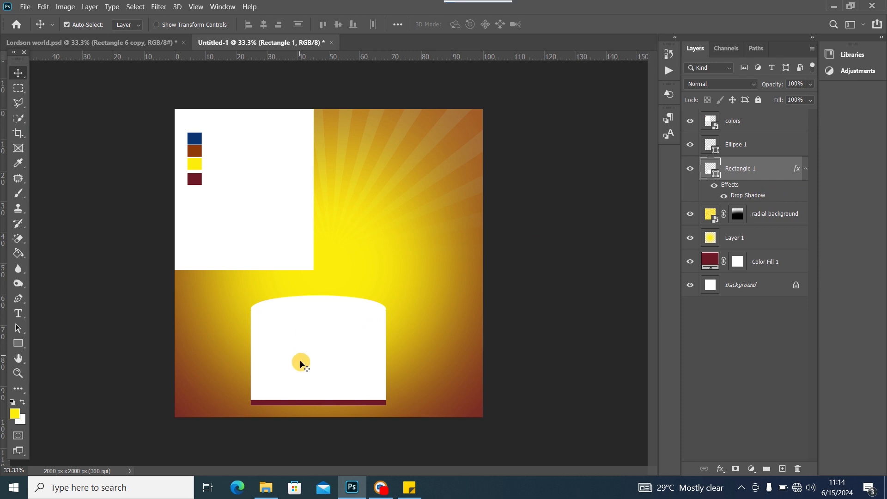
{"action": "key", "text": "ctrl+z"}
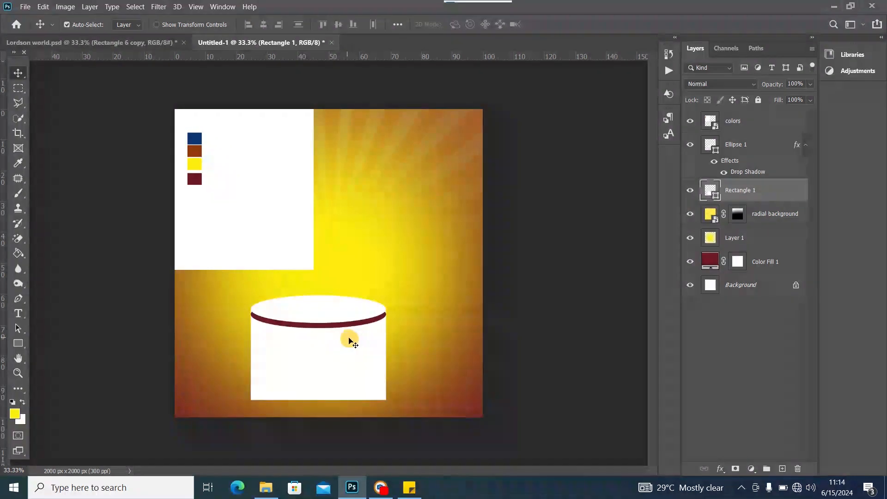
{"action": "left_click", "coordinate": [690, 194]}
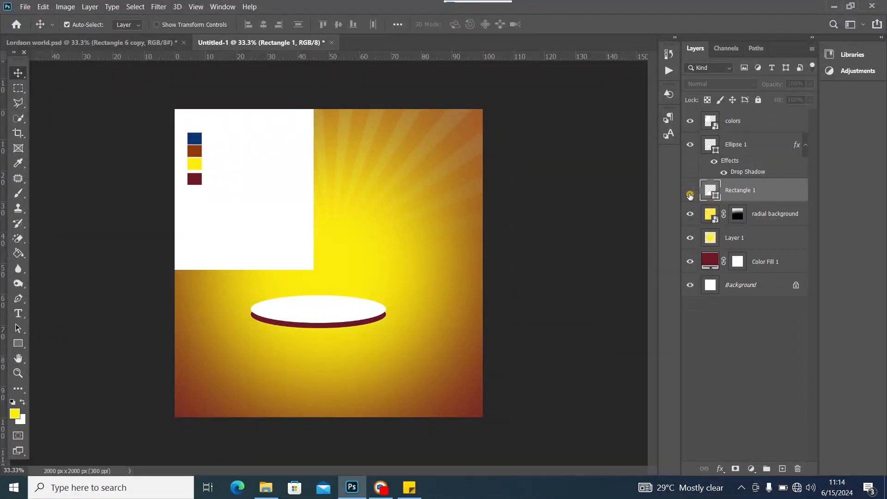
{"action": "left_click", "coordinate": [690, 194]}
Give Rectangle 1 a blue linear Gradient Overlay at −2°, then compare with the reference flyer
{"action": "double_click", "coordinate": [790, 194]}
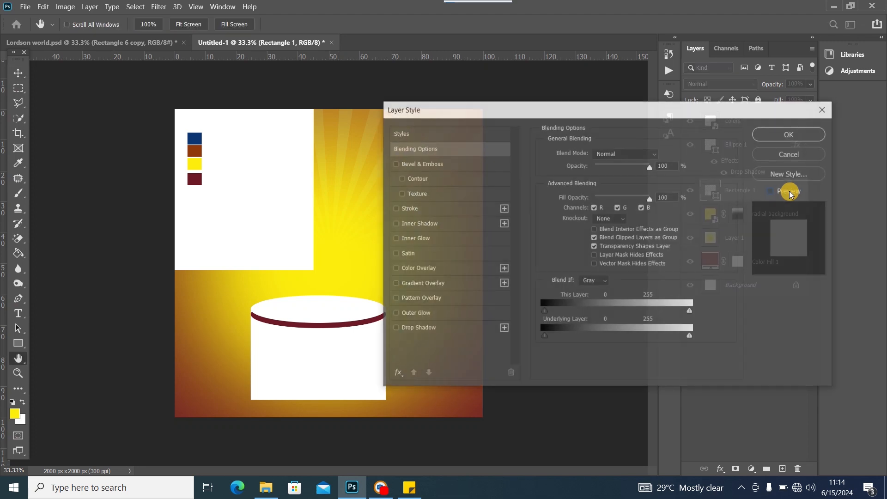
{"action": "left_click", "coordinate": [395, 283]}
{"action": "left_click_drag", "start_coordinate": [506, 122], "coordinate": [544, 100]}
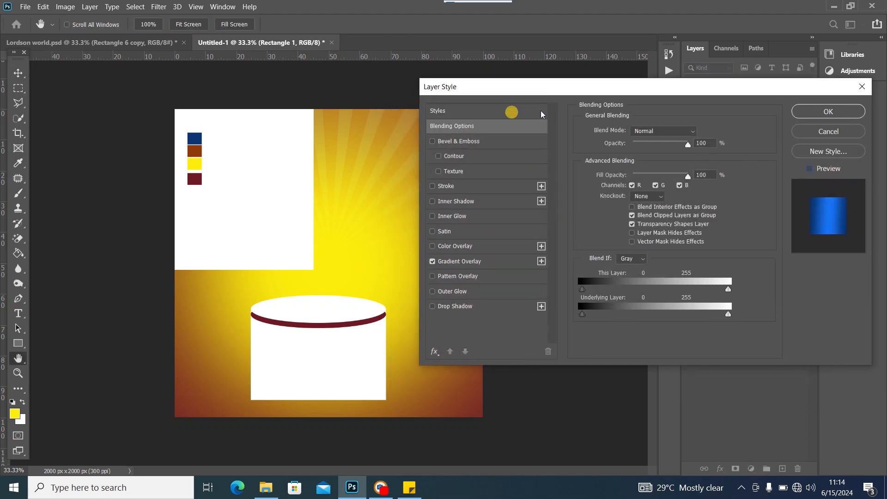
{"action": "left_click", "coordinate": [500, 261]}
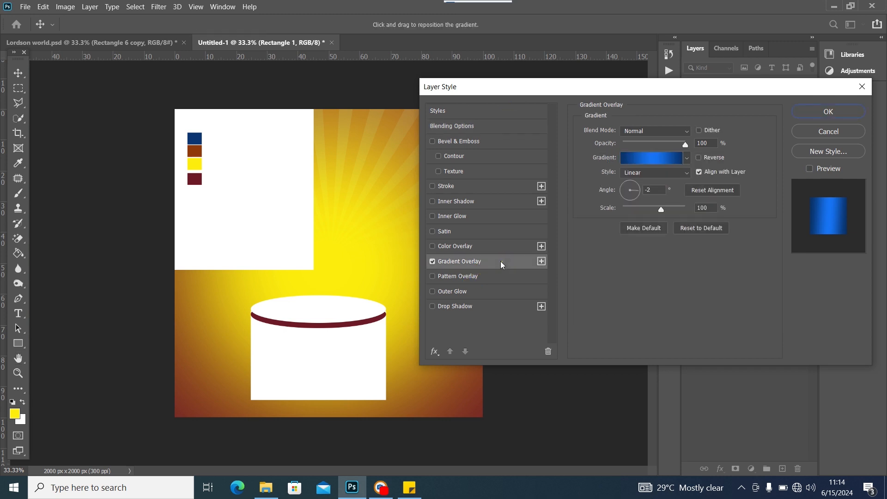
{"action": "left_click", "coordinate": [655, 157]}
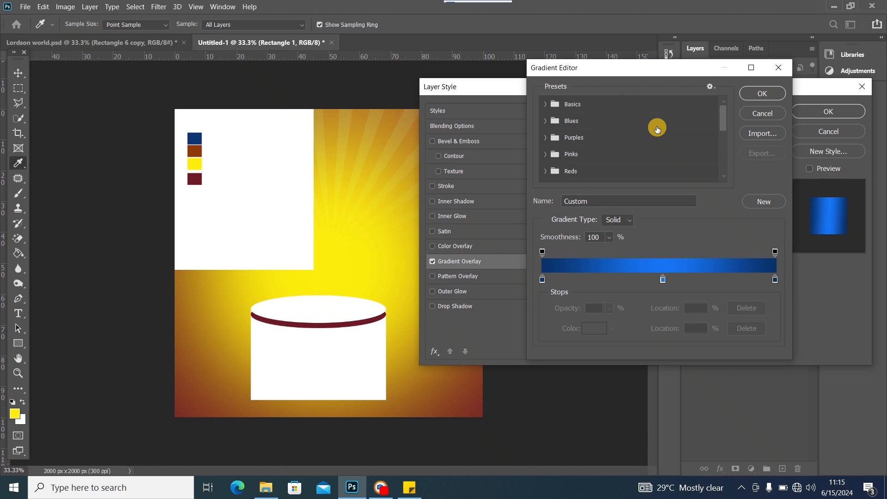
{"action": "left_click", "coordinate": [771, 94]}
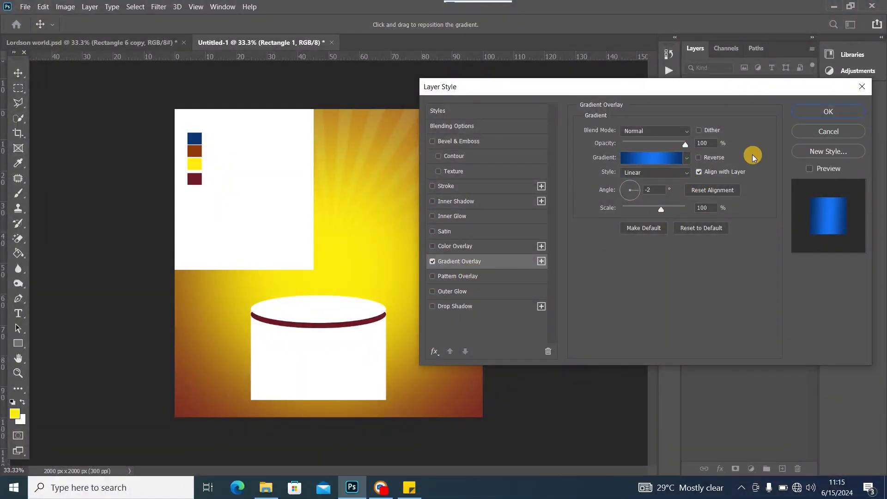
{"action": "left_click", "coordinate": [816, 113]}
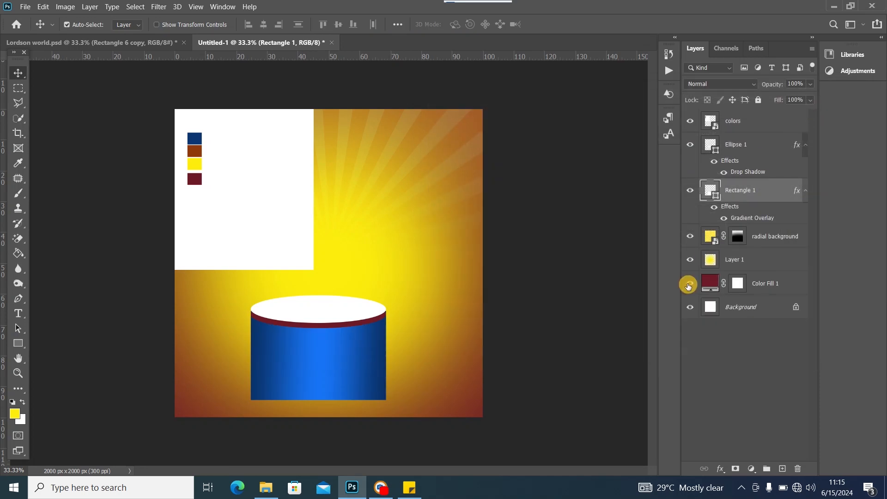
{"action": "left_click", "coordinate": [119, 41]}
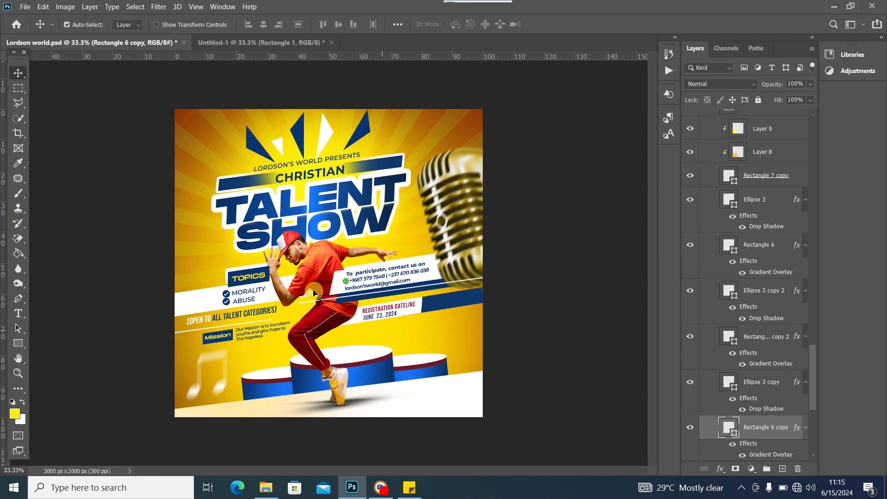
{"action": "left_click", "coordinate": [240, 44]}
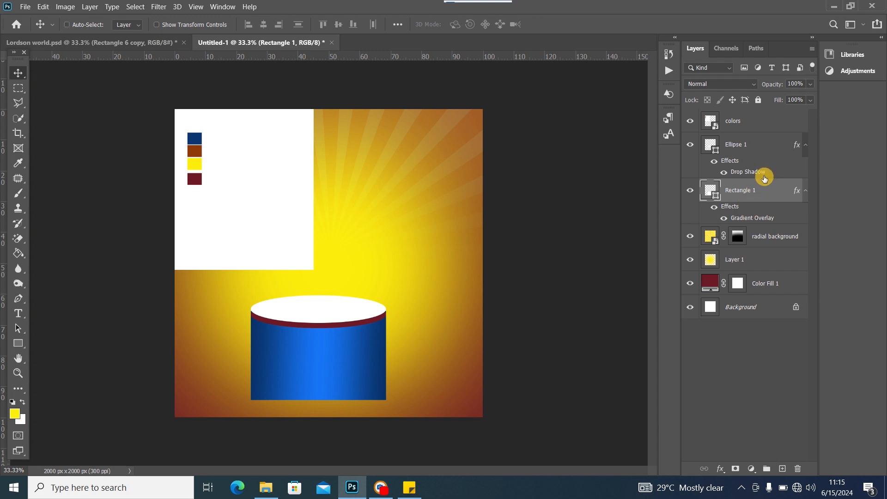
Merge Ellipse 1 and Rectangle 1 into one podium smart object and nudge it right
{"action": "left_click", "coordinate": [761, 154], "text": "shift"}
{"action": "right_click", "coordinate": [760, 149]}
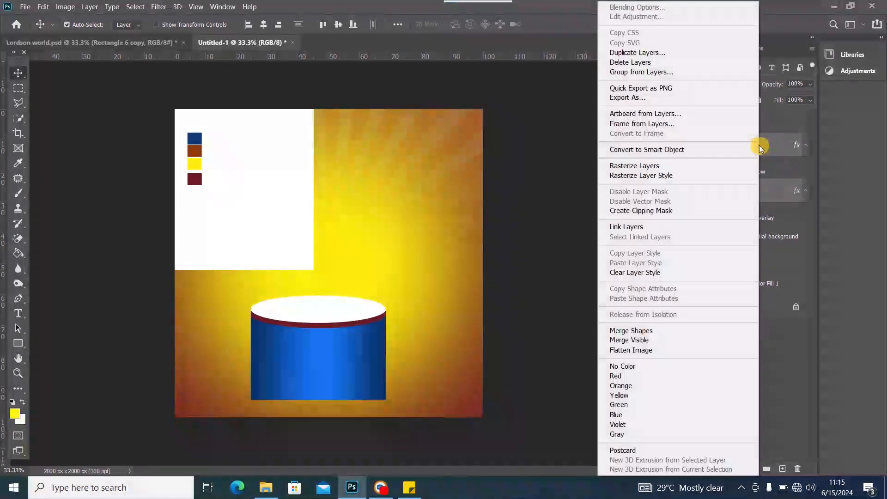
{"action": "left_click", "coordinate": [666, 151]}
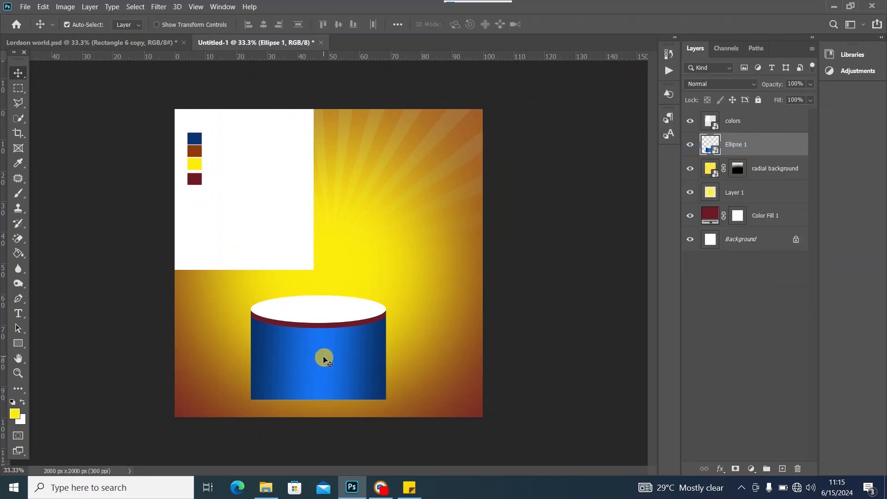
{"action": "left_click_drag", "start_coordinate": [324, 360], "coordinate": [337, 359]}
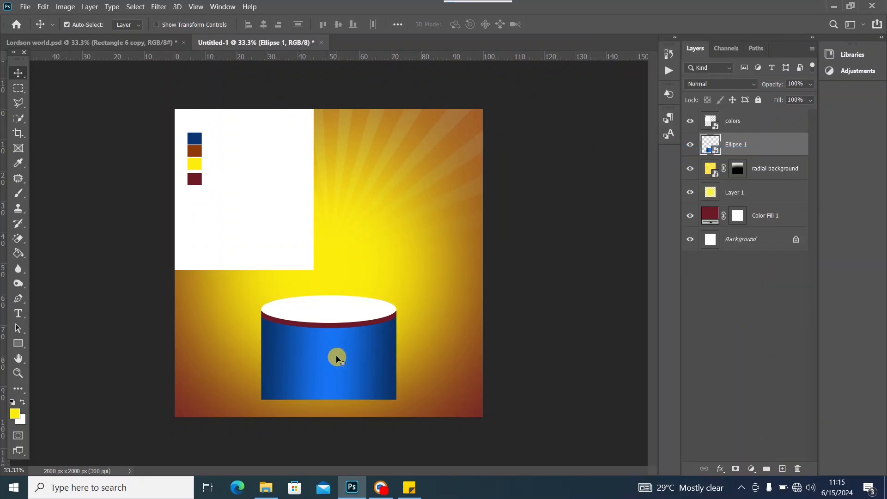
Duplicate the podium and place the copy behind it, to the right
{"action": "key", "text": "ctrl+j"}
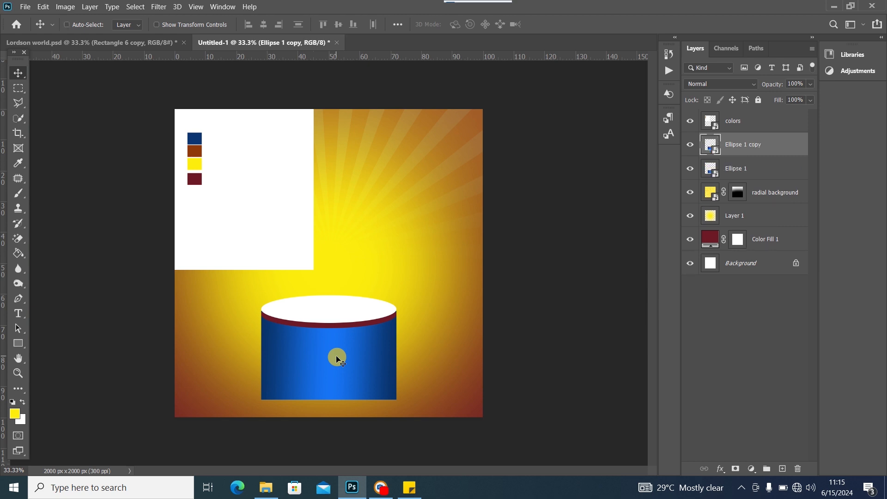
{"action": "left_click_drag", "start_coordinate": [332, 376], "coordinate": [418, 402]}
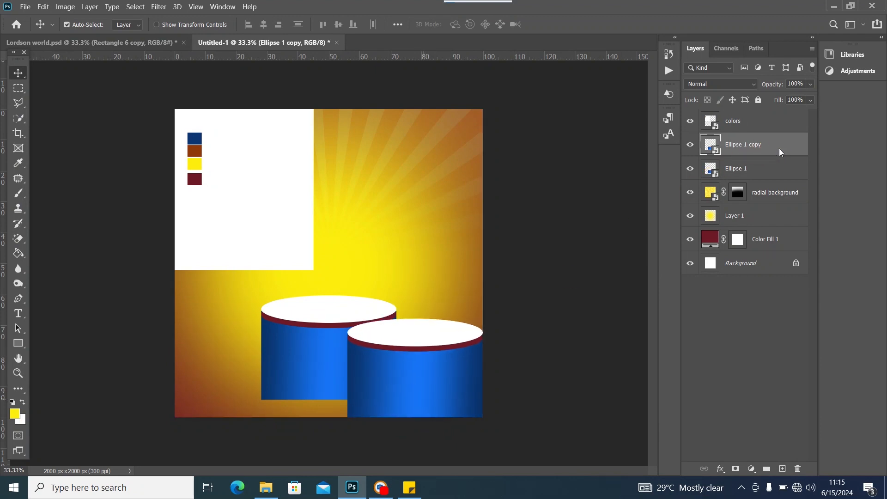
{"action": "left_click_drag", "start_coordinate": [779, 148], "coordinate": [769, 183]}
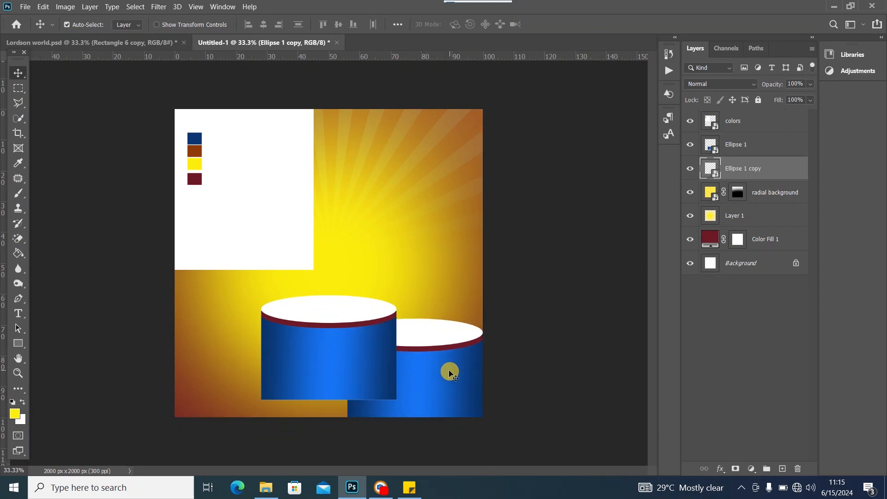
{"action": "mouse_move", "coordinate": [451, 371]}
{"action": "left_mouse_down"}
{"action": "mouse_move", "coordinate": [450, 351]}
{"action": "mouse_move", "coordinate": [479, 362]}
{"action": "mouse_move", "coordinate": [456, 355]}
{"action": "left_mouse_up"}
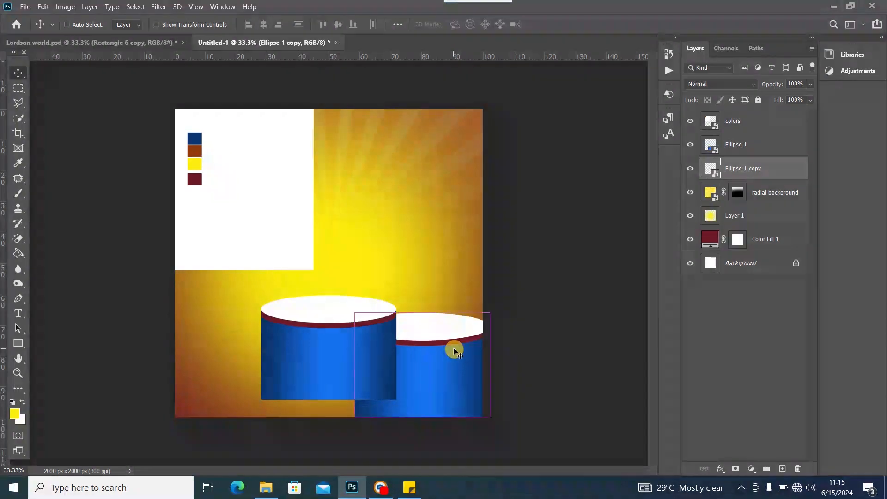
Scale the right podium to about 69%, position it, and duplicate it again
{"action": "key", "text": "ctrl+t"}
{"action": "left_click_drag", "start_coordinate": [491, 313], "coordinate": [435, 348]}
{"action": "left_click_drag", "start_coordinate": [420, 382], "coordinate": [447, 358]}
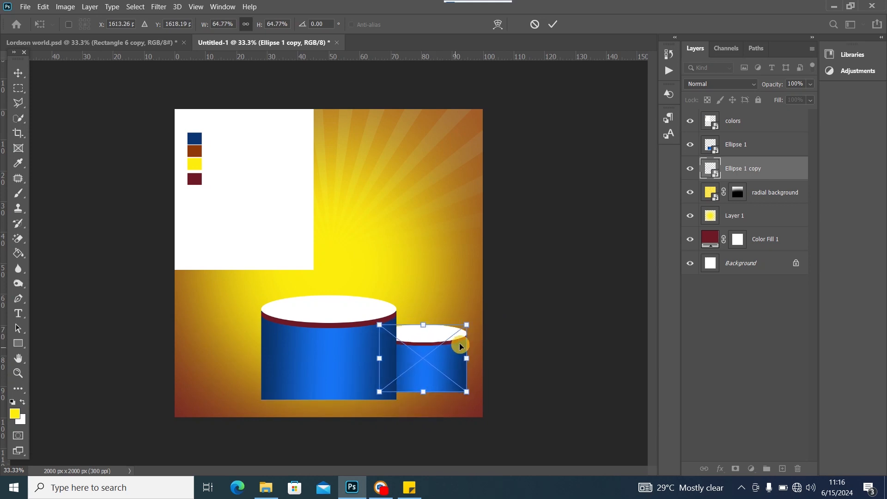
{"action": "left_click_drag", "start_coordinate": [468, 324], "coordinate": [473, 320]}
{"action": "left_click_drag", "start_coordinate": [439, 357], "coordinate": [452, 367]}
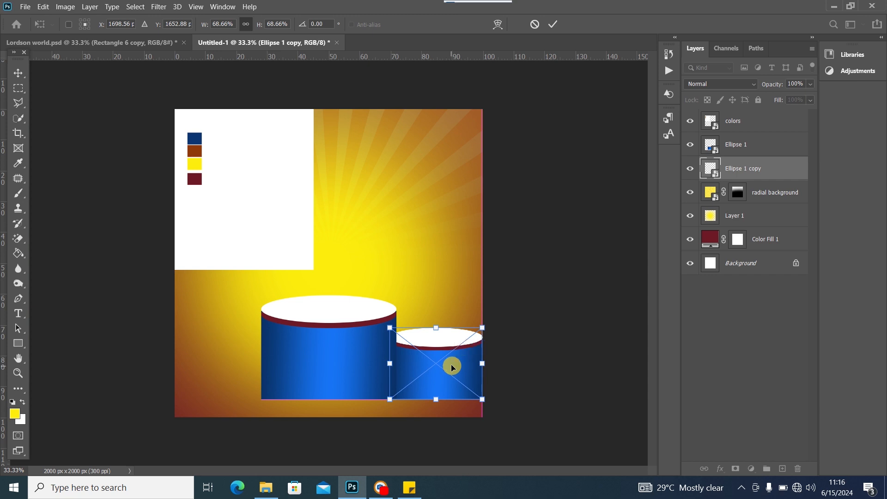
{"action": "left_click", "coordinate": [18, 72]}
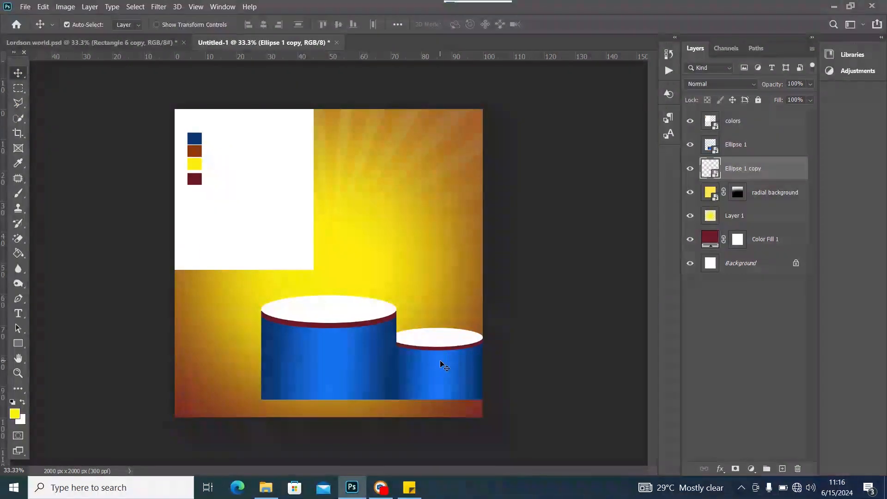
{"action": "left_click_drag", "start_coordinate": [453, 369], "coordinate": [424, 357]}
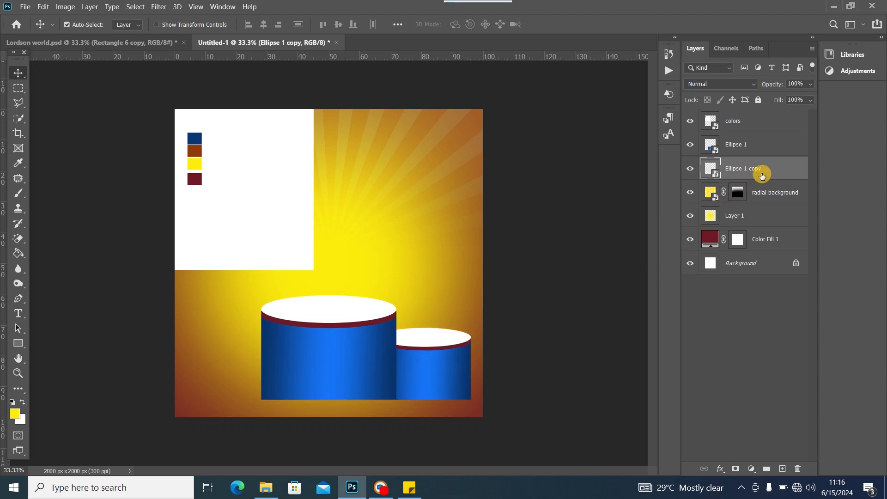
{"action": "key", "text": "ctrl+j"}
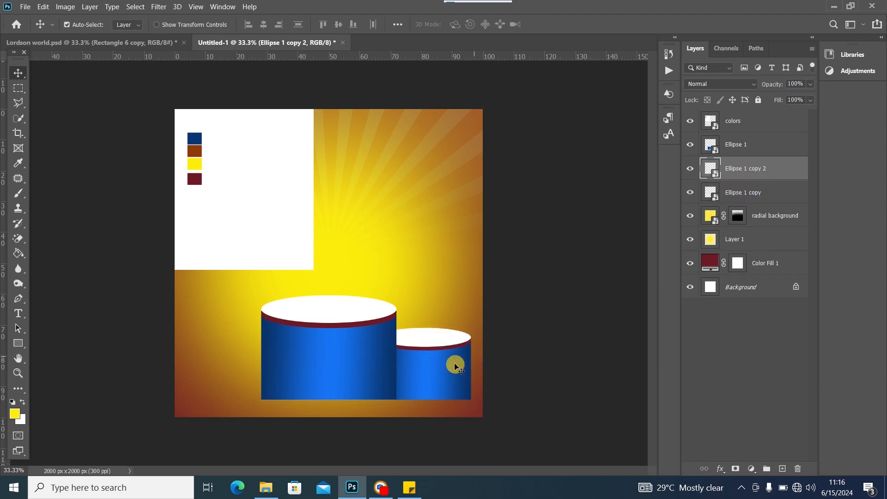
Move the new podium copy to the left side of the main podium
{"action": "left_click_drag", "start_coordinate": [452, 366], "coordinate": [241, 370]}
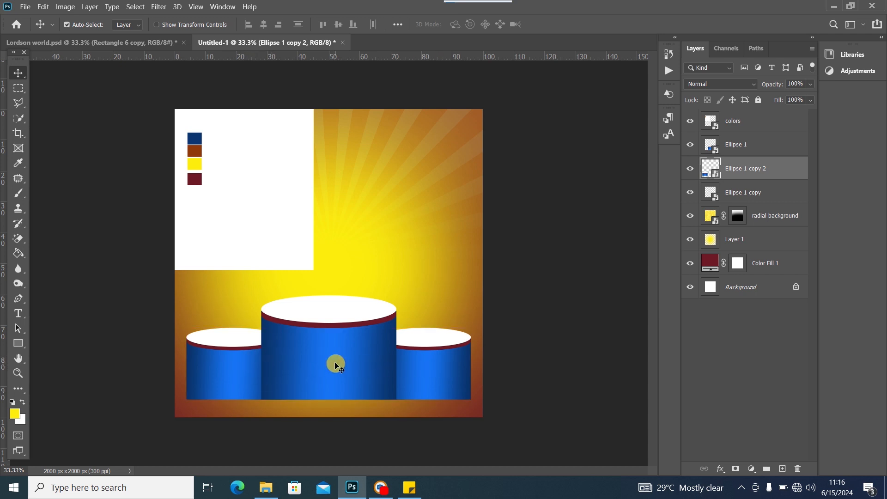
{"action": "left_click", "coordinate": [231, 371]}
{"action": "left_click", "coordinate": [148, 43]}
{"action": "left_click", "coordinate": [303, 43]}
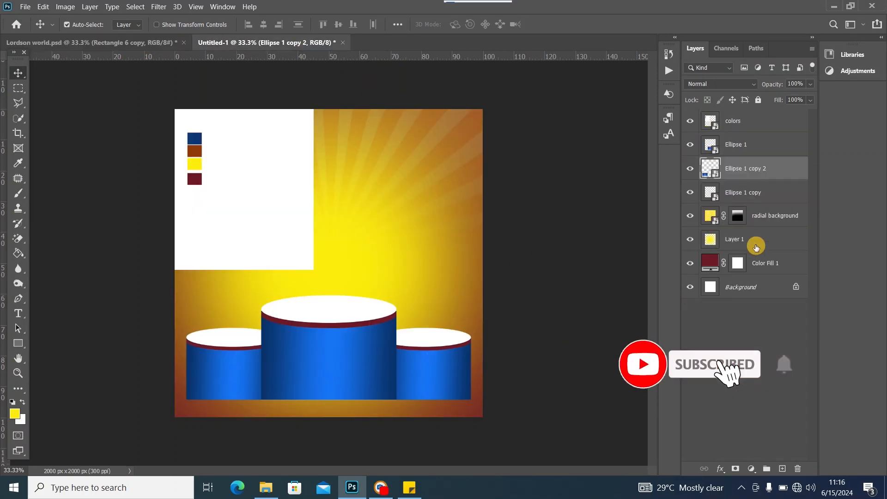
Combine the three podium layers into a single smart object
{"action": "left_click", "coordinate": [761, 147], "text": "ctrl"}
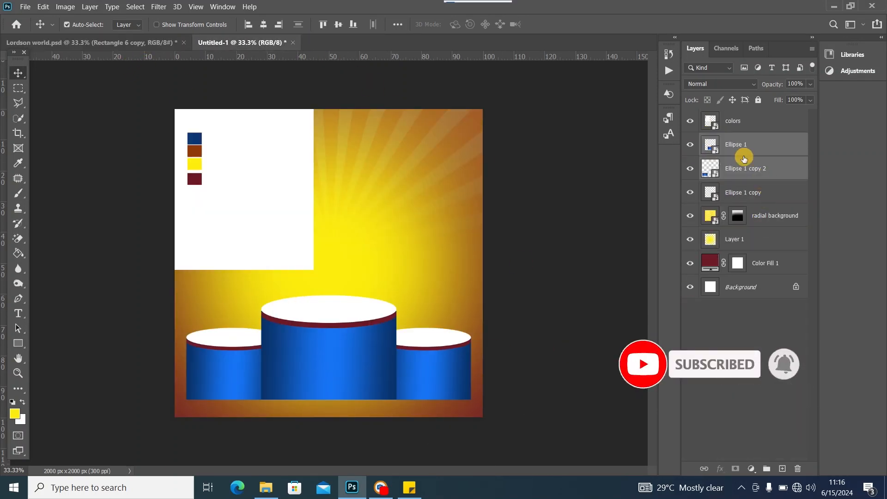
{"action": "left_click", "coordinate": [744, 192], "text": "ctrl"}
{"action": "left_click", "coordinate": [694, 192]}
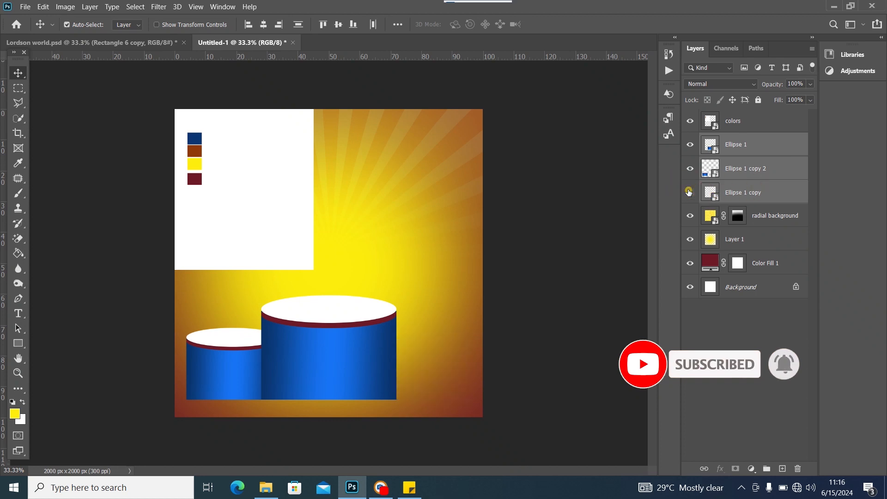
{"action": "left_click", "coordinate": [695, 191]}
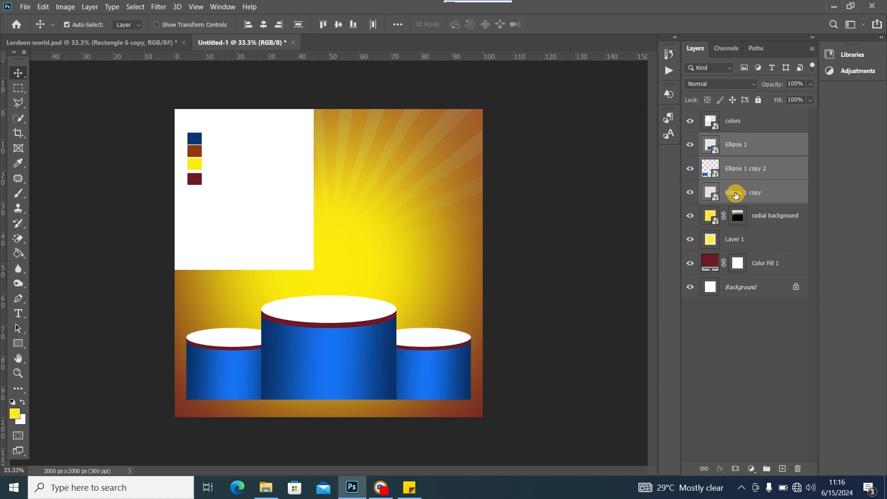
{"action": "right_click", "coordinate": [755, 171]}
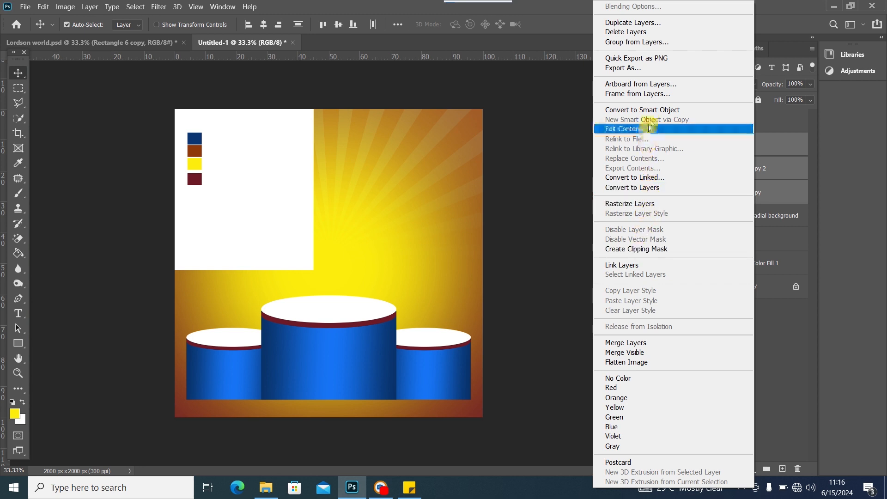
{"action": "left_click", "coordinate": [642, 110]}
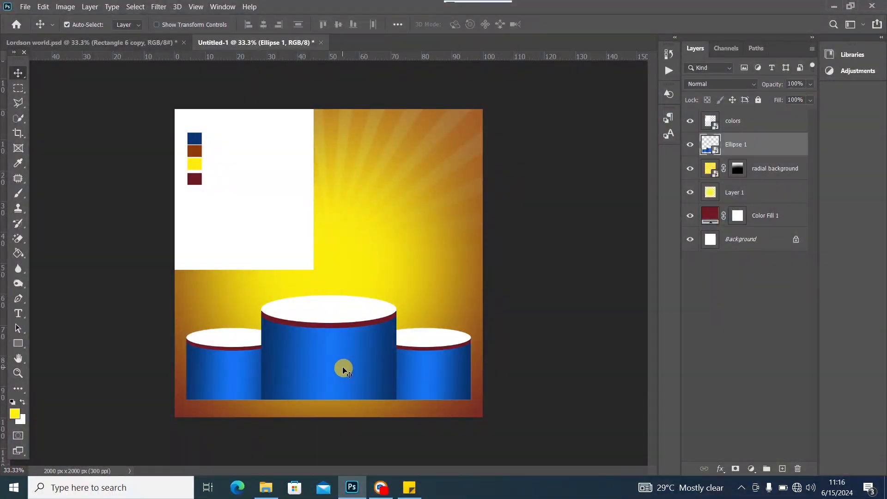
Scale the podium group to about 81% and centre it along the canvas bottom
{"action": "key", "text": "ctrl+t"}
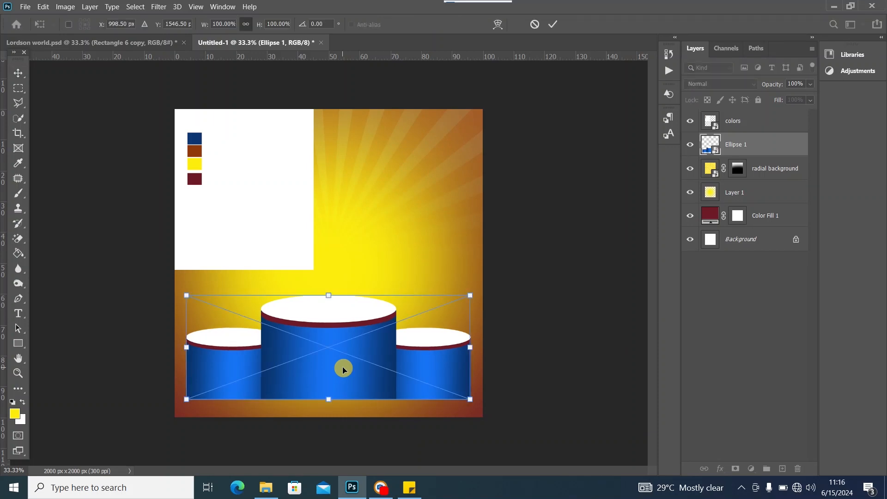
{"action": "left_click_drag", "start_coordinate": [470, 295], "coordinate": [411, 325]}
{"action": "left_click_drag", "start_coordinate": [302, 370], "coordinate": [341, 391]}
{"action": "left_click_drag", "start_coordinate": [223, 349], "coordinate": [225, 350]}
{"action": "left_click_drag", "start_coordinate": [328, 399], "coordinate": [331, 396]}
{"action": "left_click", "coordinate": [21, 73]}
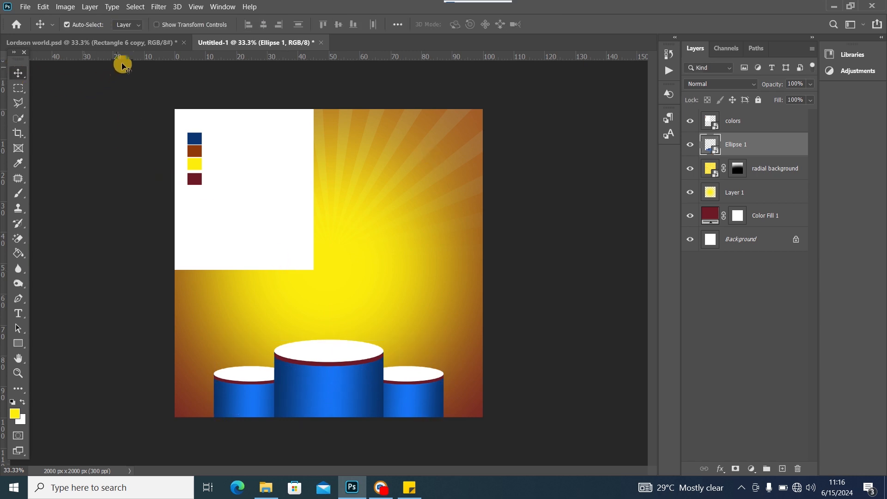
{"action": "left_click", "coordinate": [139, 43]}
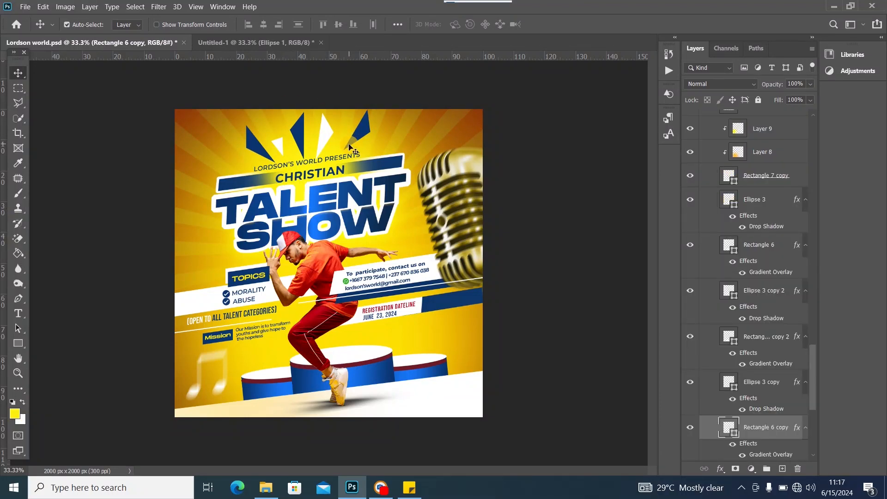
Move the colour swatch panel to the bottom-right corner of the canvas
{"action": "left_click", "coordinate": [283, 42]}
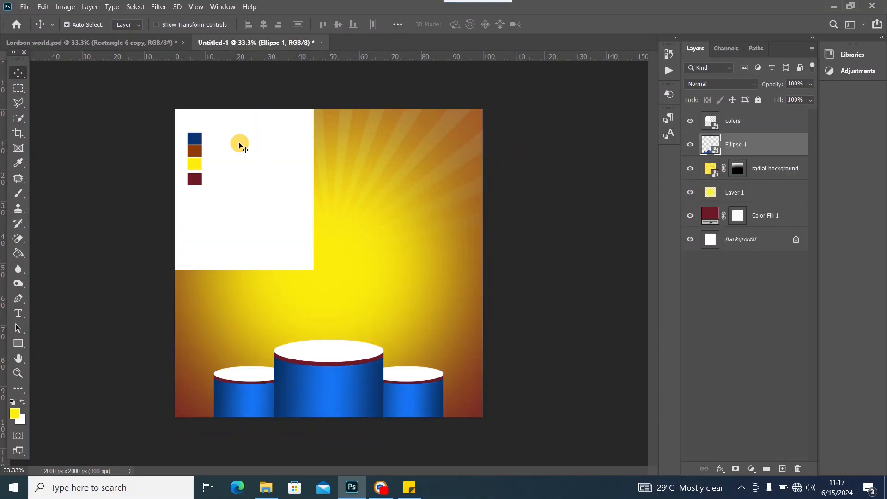
{"action": "left_click_drag", "start_coordinate": [269, 189], "coordinate": [490, 378]}
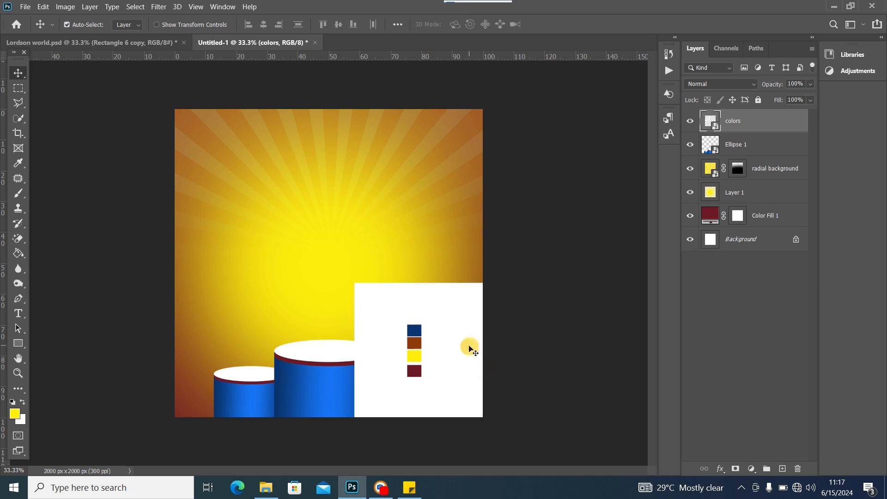
{"action": "left_click_drag", "start_coordinate": [459, 336], "coordinate": [459, 346]}
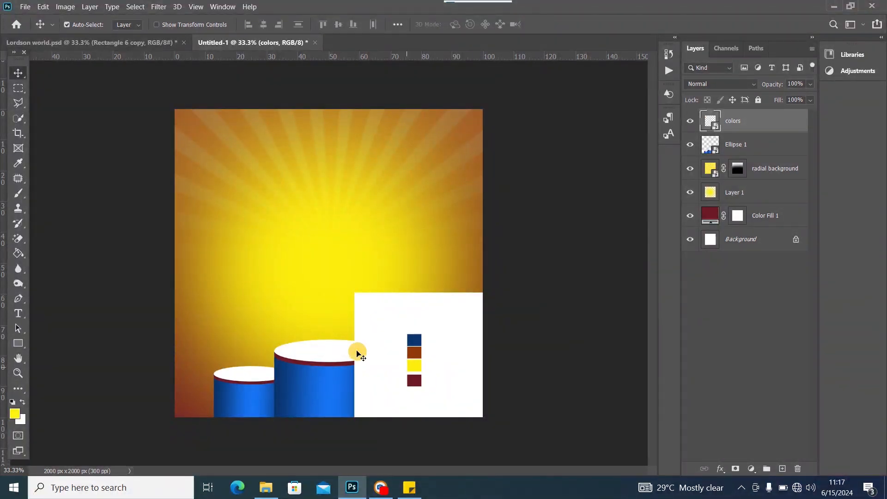
{"action": "left_click", "coordinate": [156, 43]}
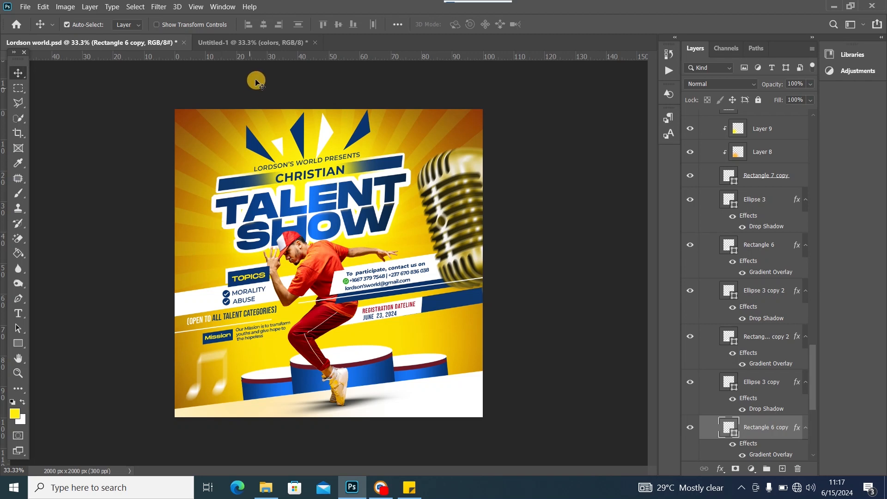
{"action": "left_click", "coordinate": [269, 42]}
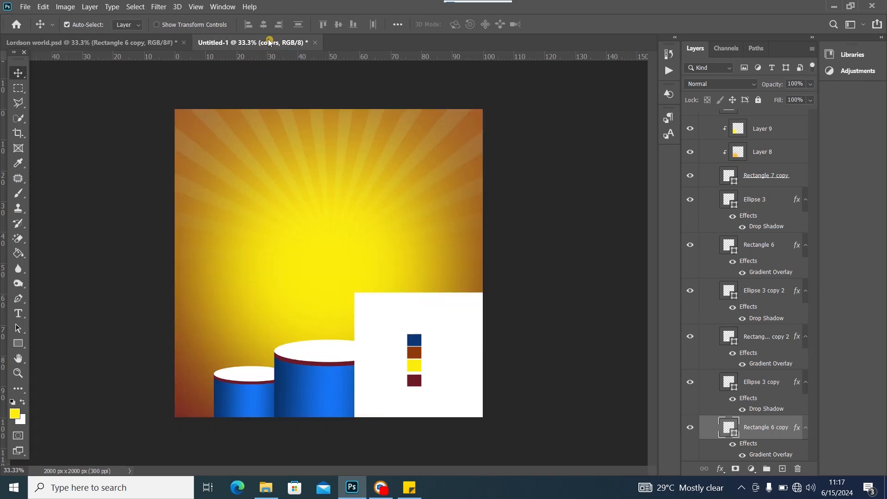
Type a TALENT SHOW headline in blue #0b3c7e in the upper canvas
{"action": "left_click", "coordinate": [19, 313]}
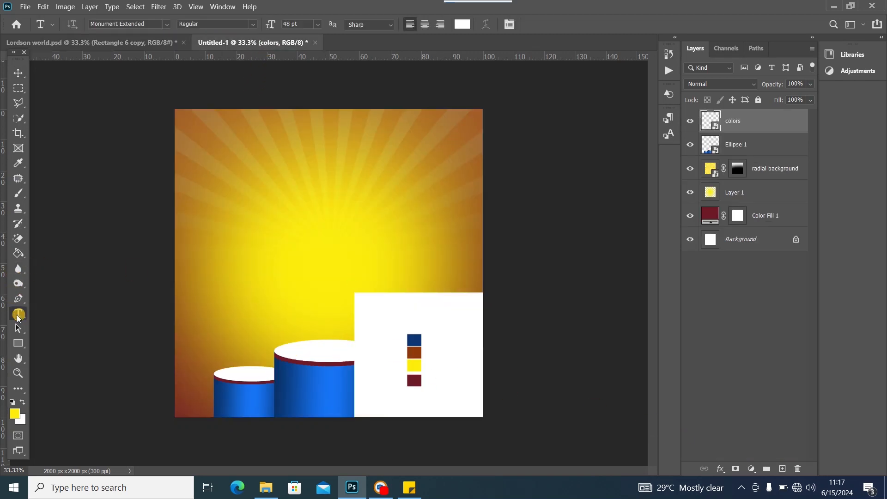
{"action": "left_click", "coordinate": [15, 414]}
{"action": "left_click", "coordinate": [288, 387]}
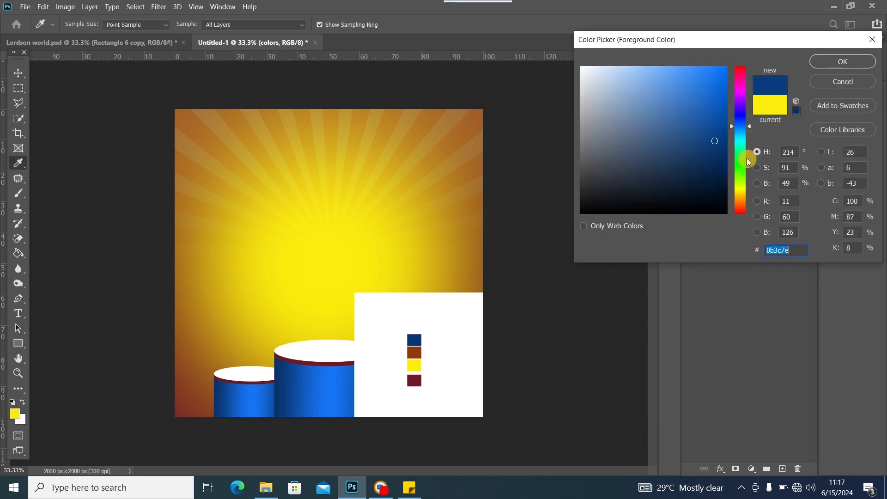
{"action": "left_click", "coordinate": [842, 61]}
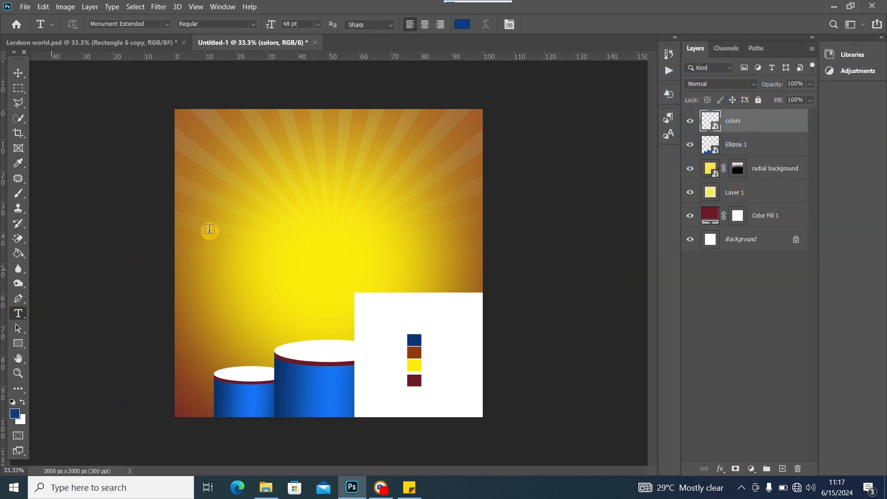
{"action": "left_click", "coordinate": [270, 193]}
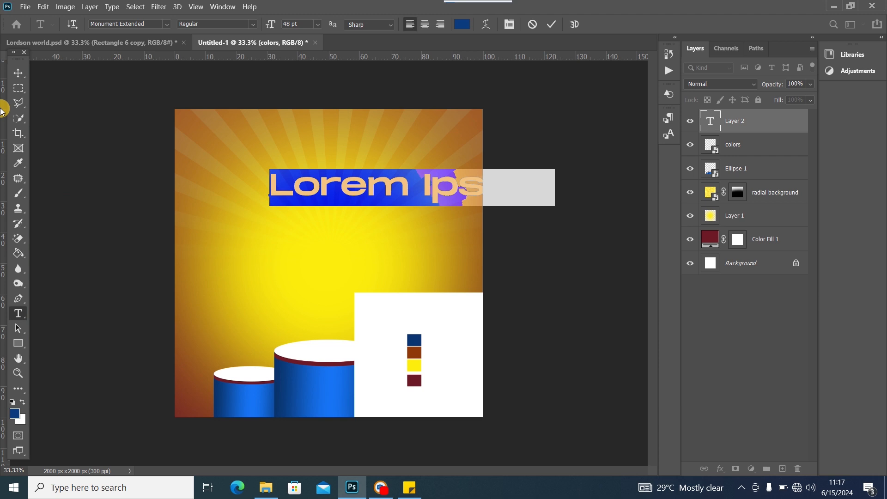
{"action": "type", "text": "t"}
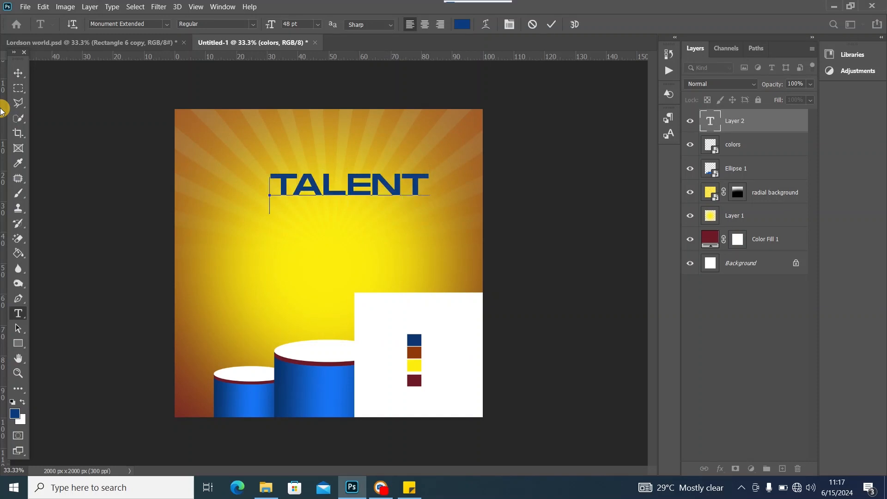
{"action": "type", "text": "SHOW"}
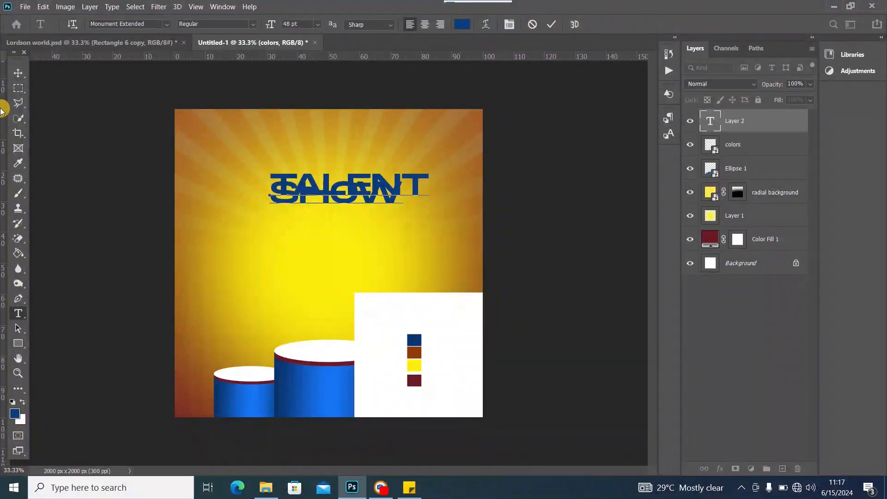
Increase the headline's line spacing, centre-align both lines, and move it to the horizontal centre
{"action": "key", "text": "ctrl+a"}
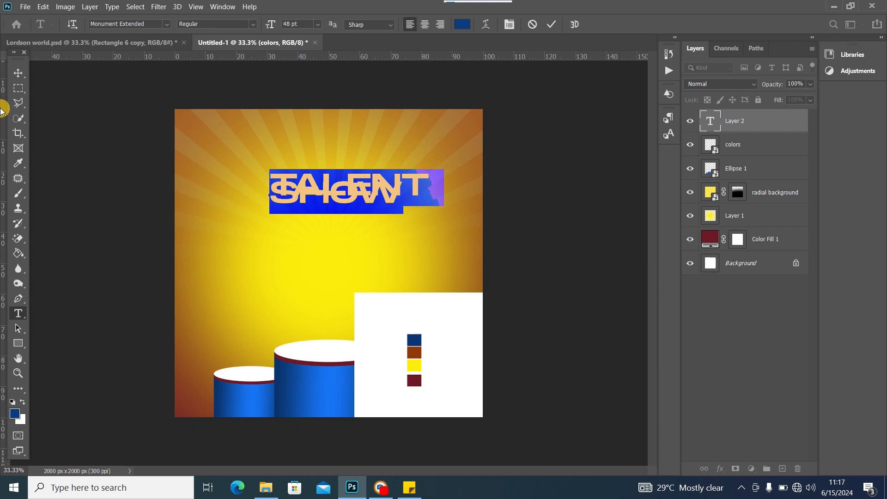
{"action": "key", "text": "alt+Down"}
{"action": "key", "text": "alt+Down"}
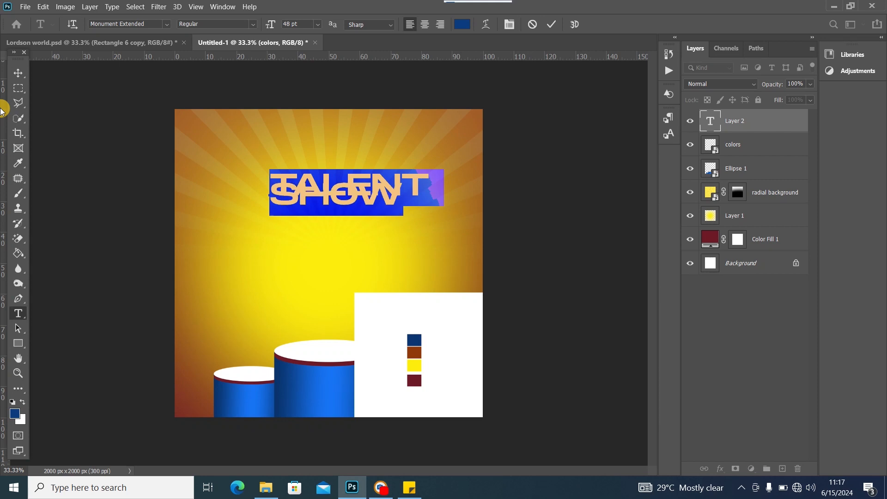
{"action": "key", "text": "alt+Down"}
{"action": "key", "text": "alt+Down"}
{"action": "key", "text": "alt+Down"}
{"action": "key", "text": "alt+Down"}
{"action": "key", "text": "alt+Down"}
{"action": "key", "text": "alt+Down"}
{"action": "key", "text": "alt+Down"}
{"action": "key", "text": "alt+Down"}
{"action": "key", "text": "alt+Down"}
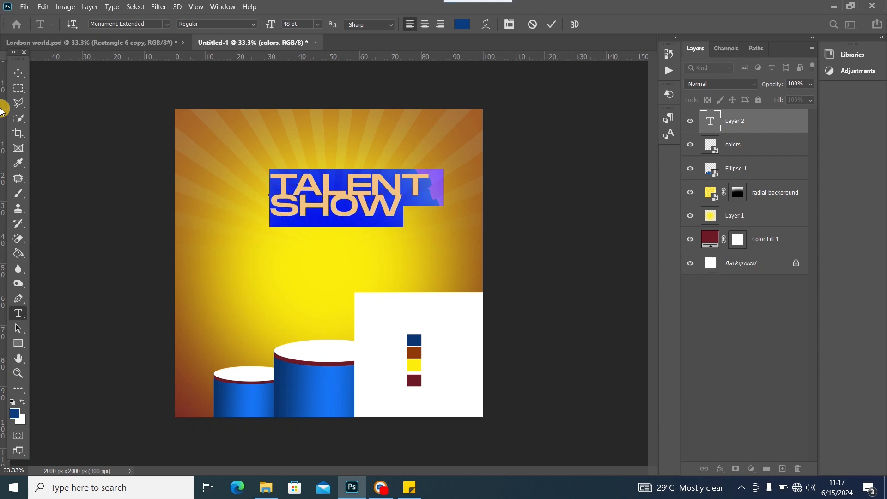
{"action": "key", "text": "alt+Down"}
{"action": "key", "text": "alt+Down"}
{"action": "key", "text": "alt+Down"}
{"action": "key", "text": "alt+Down"}
{"action": "key", "text": "alt+Down"}
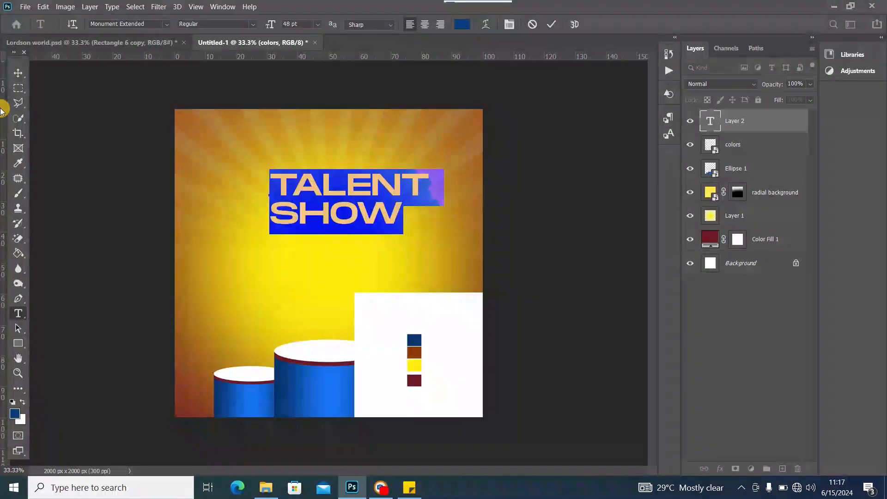
{"action": "left_click", "coordinate": [425, 24]}
{"action": "left_click", "coordinate": [18, 73]}
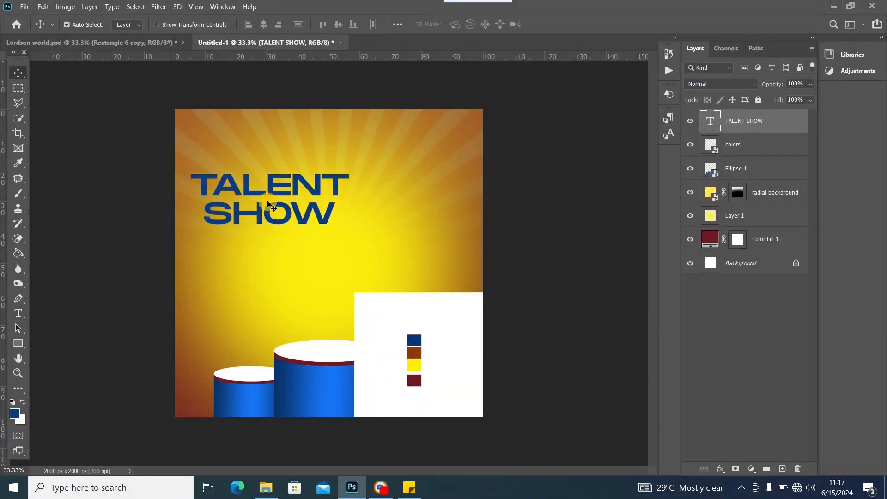
{"action": "left_click_drag", "start_coordinate": [275, 197], "coordinate": [342, 198]}
{"action": "double_click", "coordinate": [342, 198]}
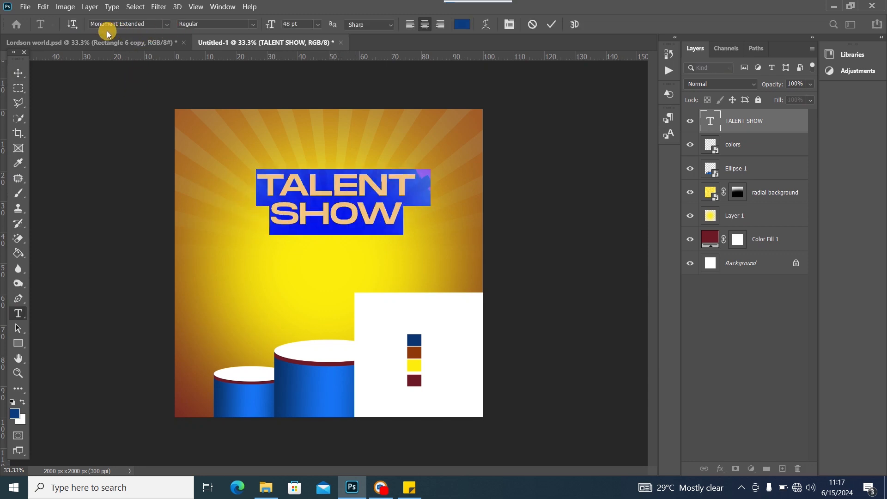
Set the TALENT SHOW headline's font weight to Ultrabold
{"action": "left_click", "coordinate": [255, 26]}
{"action": "left_click", "coordinate": [240, 38]}
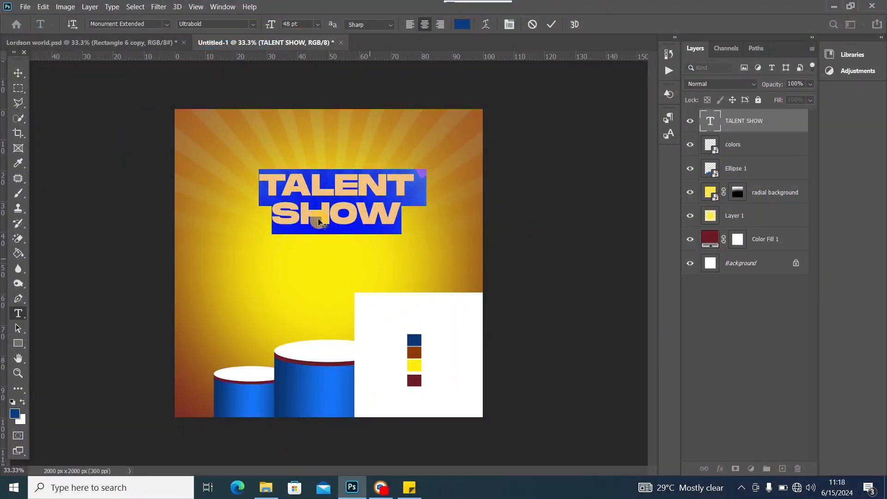
{"action": "left_click", "coordinate": [18, 72]}
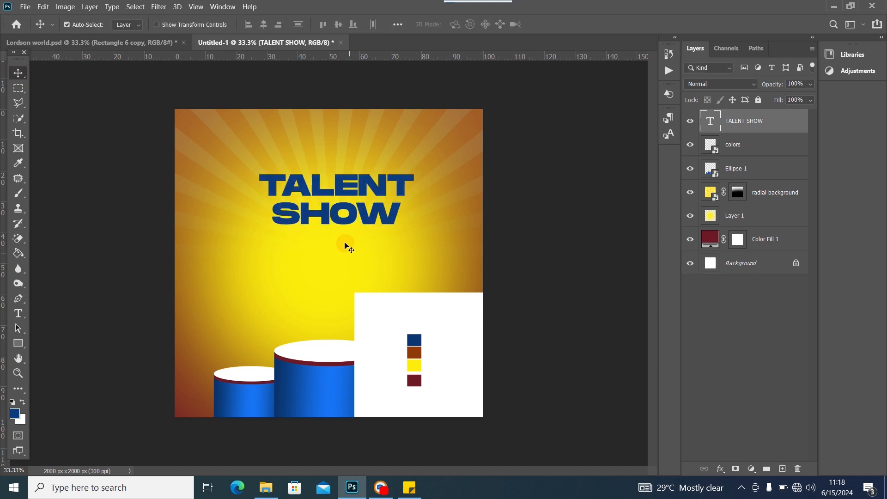
Scale the headline to about 115.7% and nudge it into place above the podiums
{"action": "key", "text": "ctrl+t"}
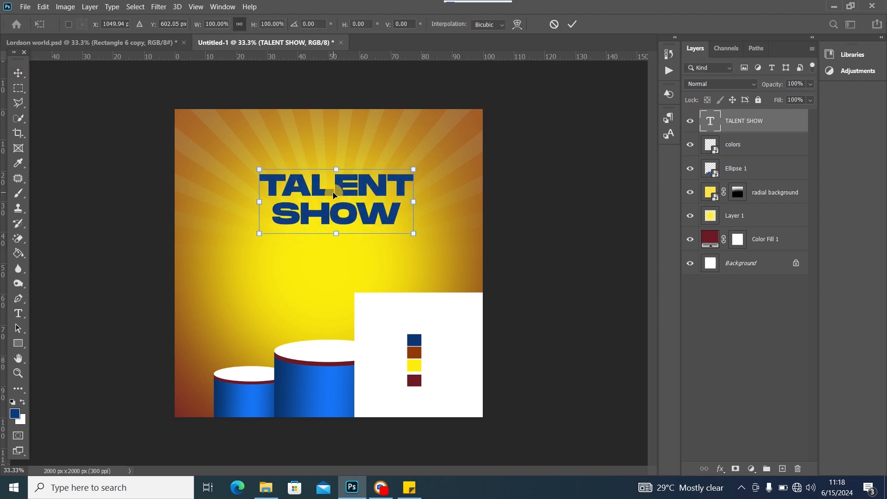
{"action": "mouse_move", "coordinate": [413, 234]}
{"action": "left_mouse_down"}
{"action": "mouse_move", "coordinate": [436, 253]}
{"action": "mouse_move", "coordinate": [420, 236]}
{"action": "mouse_move", "coordinate": [358, 230]}
{"action": "mouse_move", "coordinate": [359, 221]}
{"action": "mouse_move", "coordinate": [411, 240]}
{"action": "left_mouse_up"}
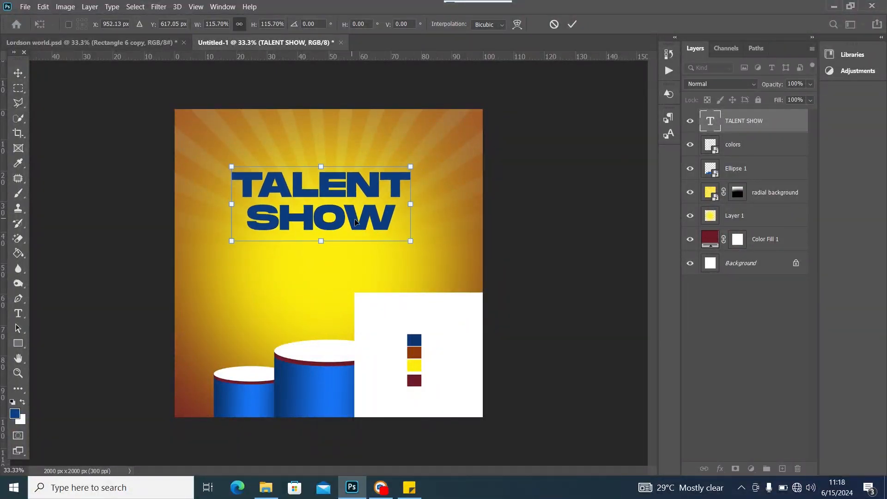
{"action": "left_click_drag", "start_coordinate": [356, 223], "coordinate": [354, 226]}
{"action": "left_click", "coordinate": [18, 73]}
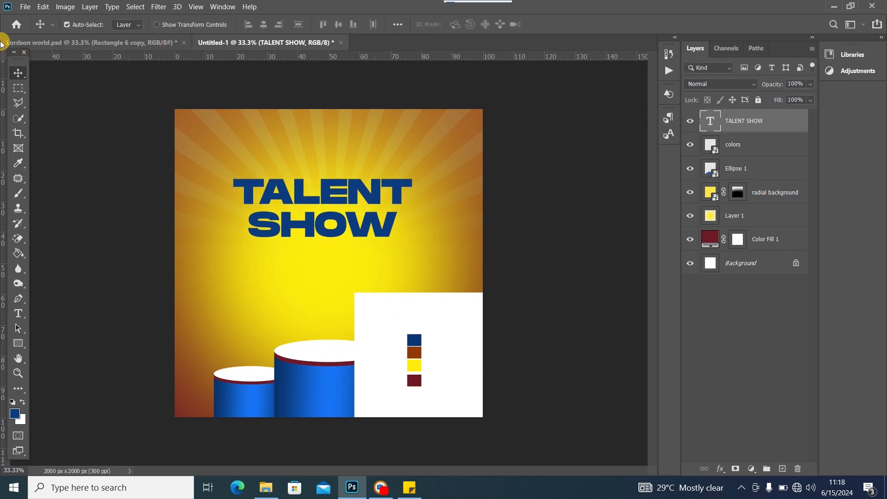
{"action": "left_click", "coordinate": [140, 44]}
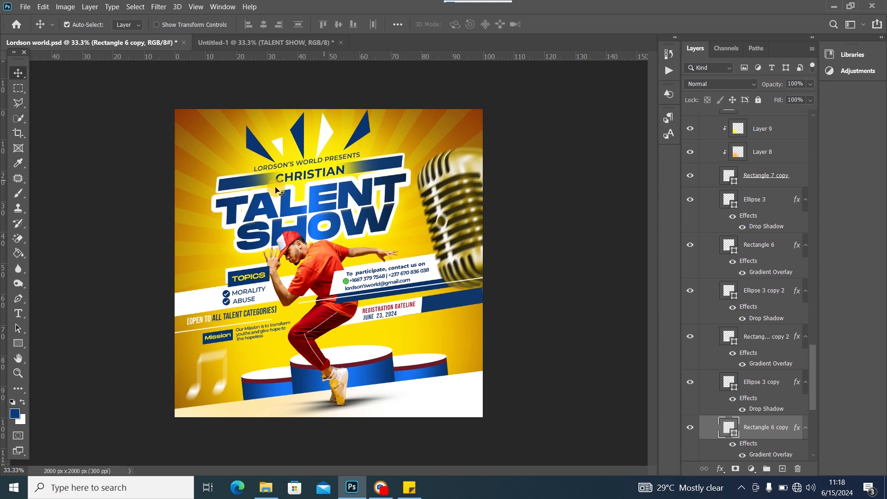
{"action": "left_click", "coordinate": [355, 196]}
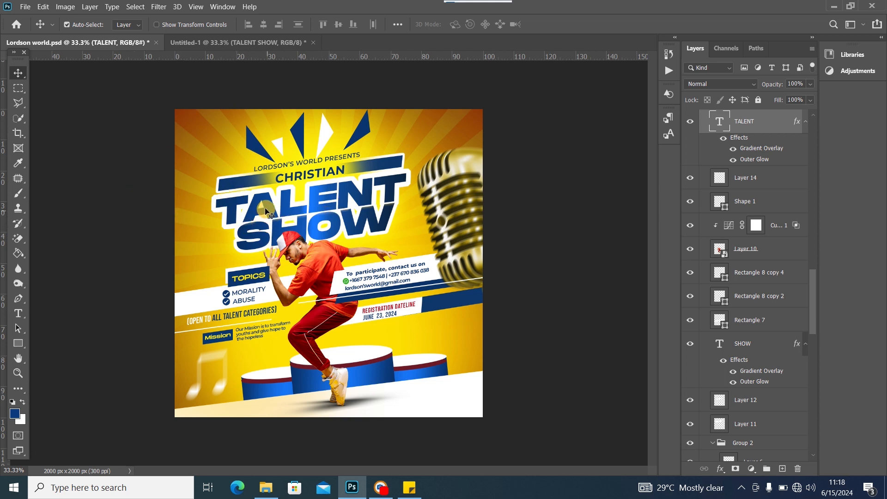
{"action": "left_click", "coordinate": [211, 45]}
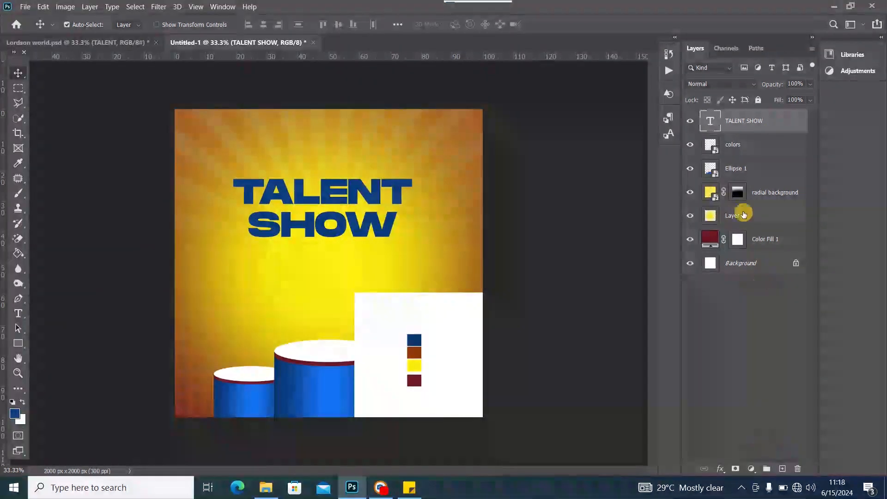
Add an empty Layer 2 below TALENT SHOW and expand the letter selection by 60 px
{"action": "left_click", "coordinate": [783, 469]}
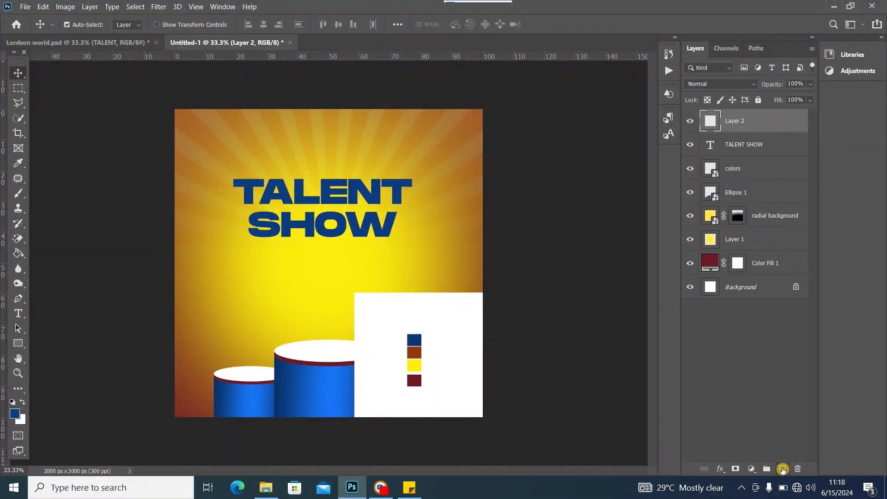
{"action": "left_click_drag", "start_coordinate": [771, 132], "coordinate": [771, 152]}
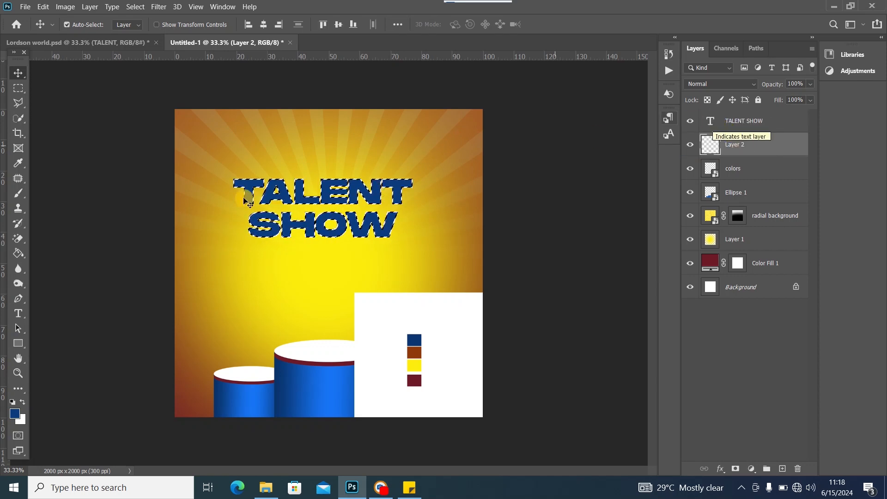
{"action": "left_click", "coordinate": [138, 8]}
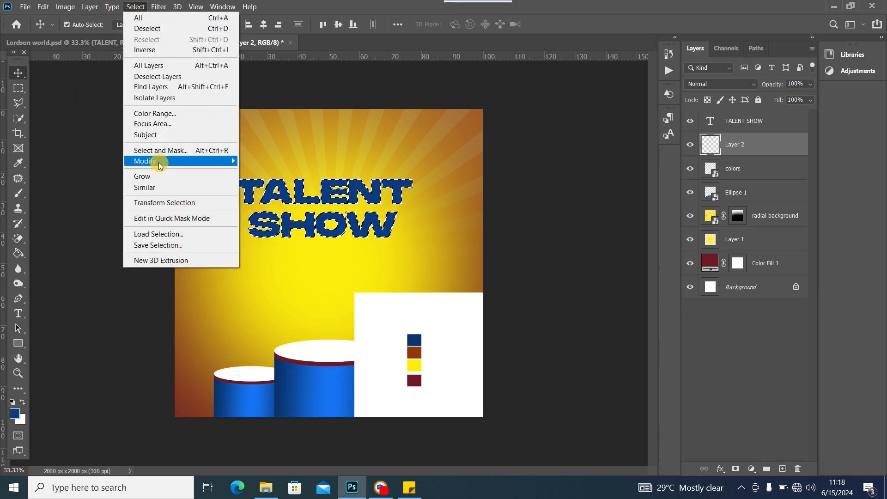
{"action": "mouse_move", "coordinate": [152, 161]}
{"action": "left_click", "coordinate": [292, 184]}
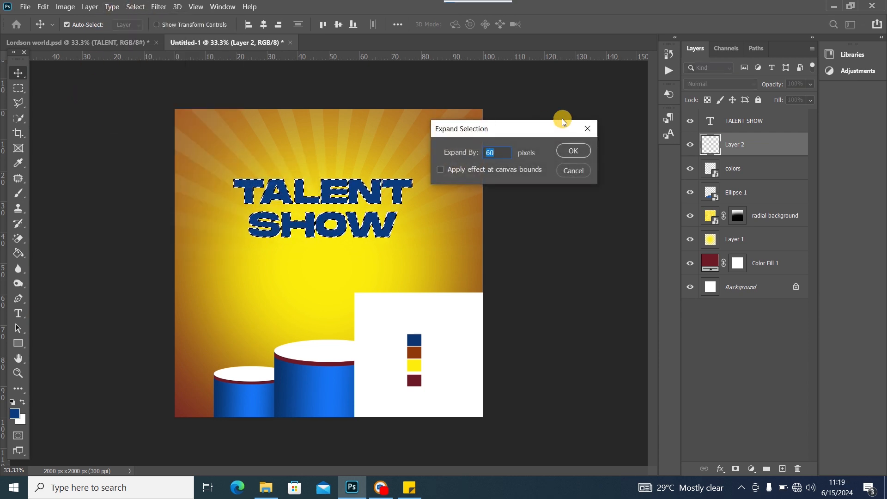
{"action": "left_click", "coordinate": [569, 151]}
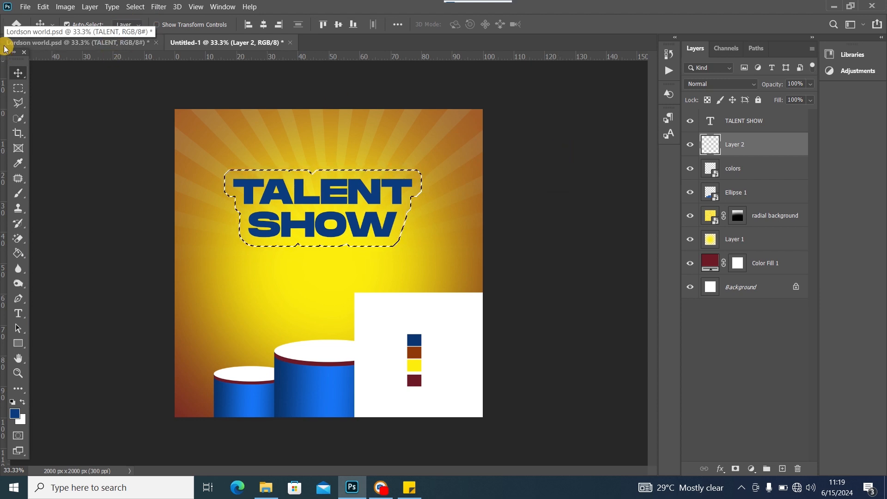
Undo the 60 px expansion and expand the letter selection by 20 px instead
{"action": "left_click", "coordinate": [135, 6]}
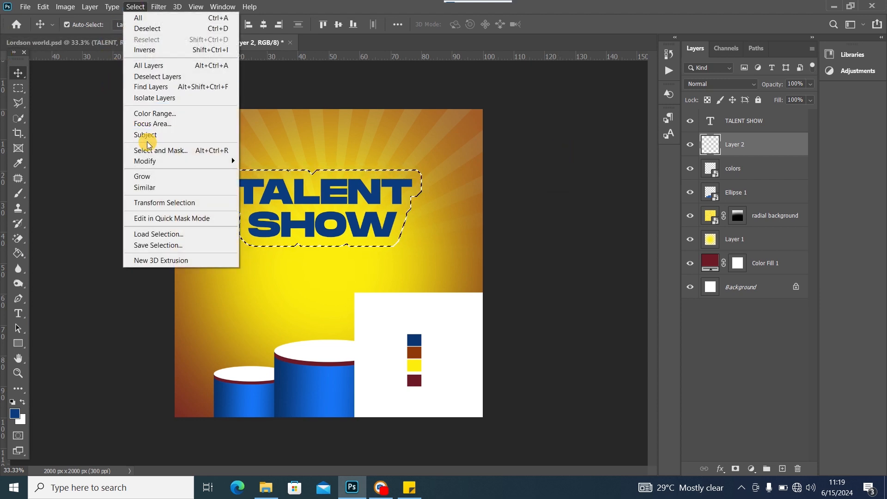
{"action": "left_click", "coordinate": [355, 3]}
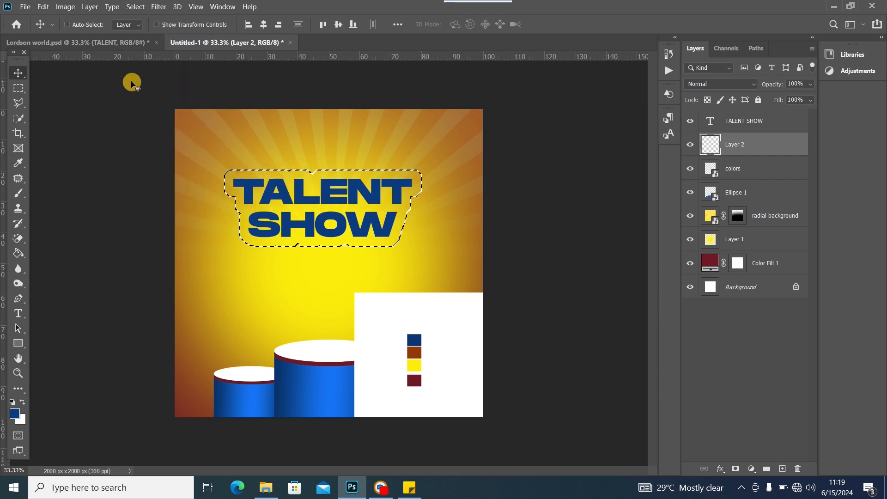
{"action": "key", "text": "ctrl+z"}
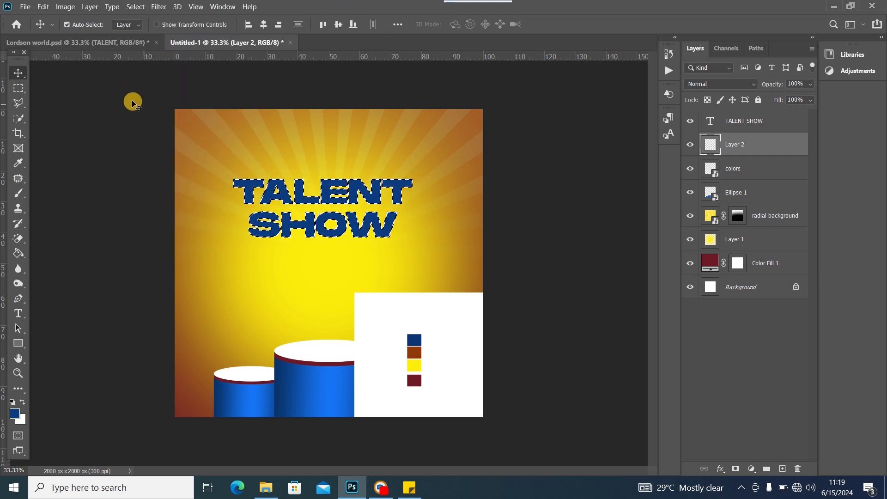
{"action": "left_click", "coordinate": [135, 6]}
{"action": "mouse_move", "coordinate": [178, 163]}
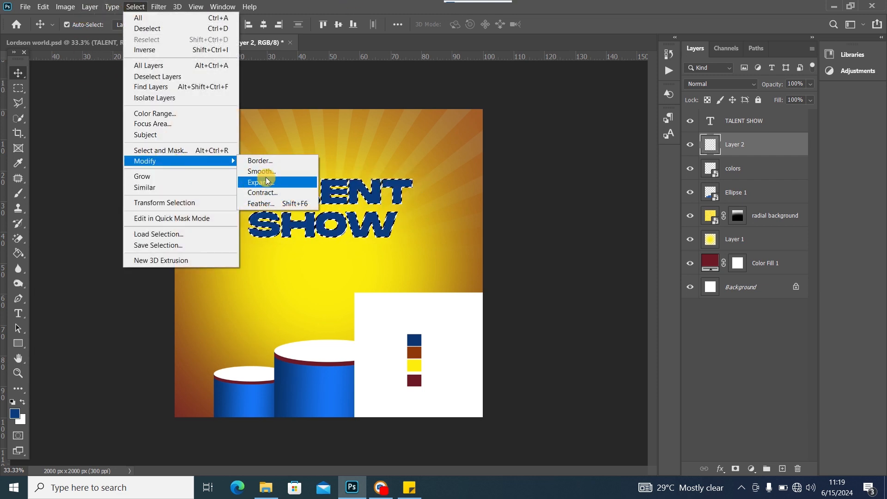
{"action": "left_click", "coordinate": [261, 182]}
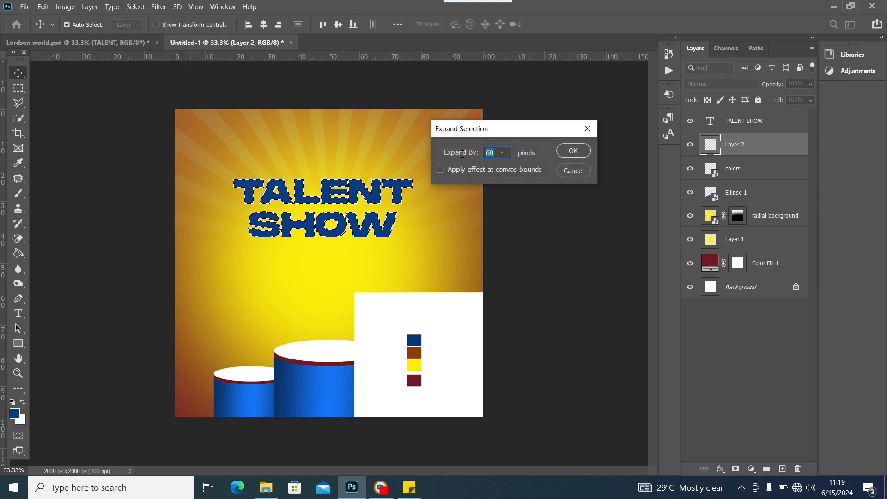
{"action": "type", "text": "20"}
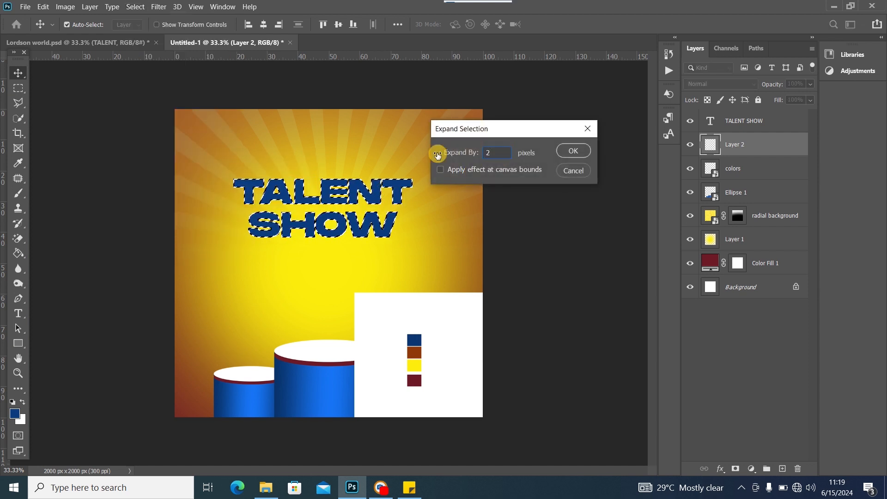
{"action": "left_click", "coordinate": [573, 151]}
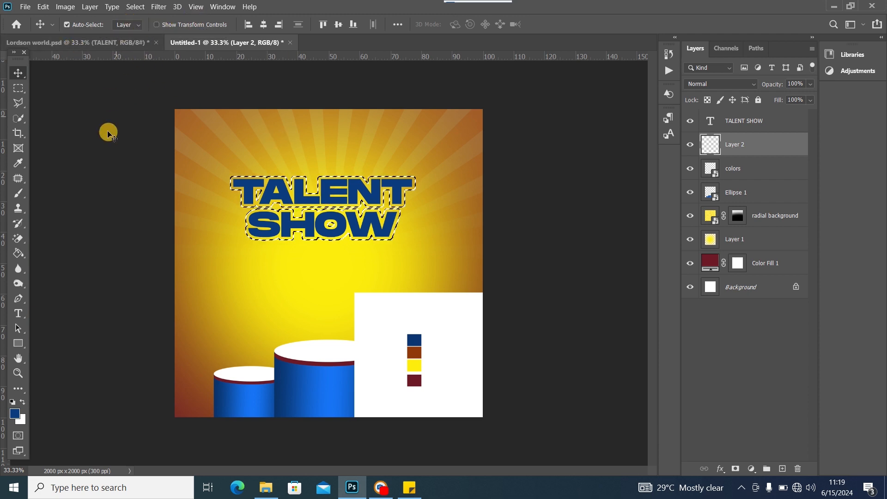
Expand the lettering selection by another 10 pixels
{"action": "left_click", "coordinate": [135, 6]}
{"action": "mouse_move", "coordinate": [189, 163]}
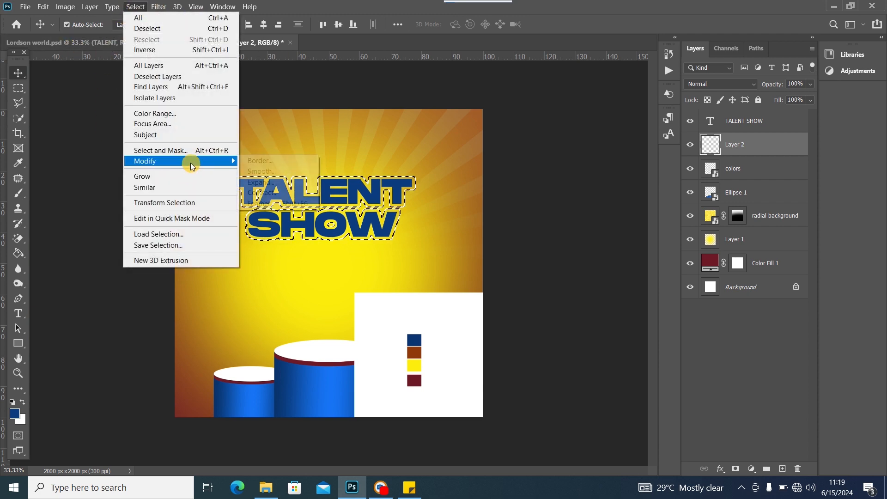
{"action": "left_click", "coordinate": [277, 182]}
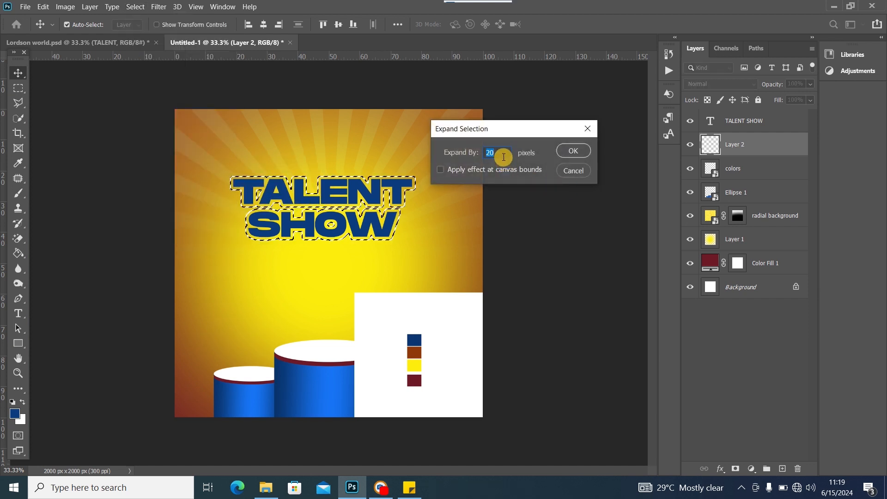
{"action": "type", "text": "2"}
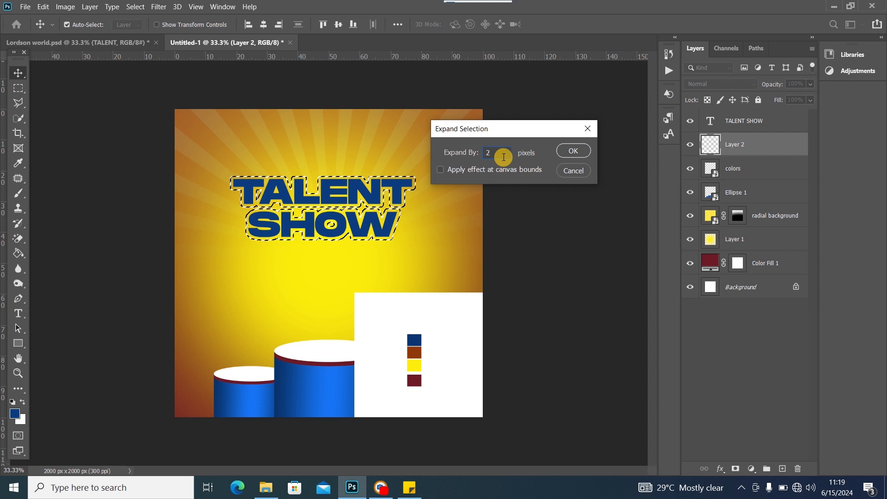
{"action": "key", "text": "BackSpace"}
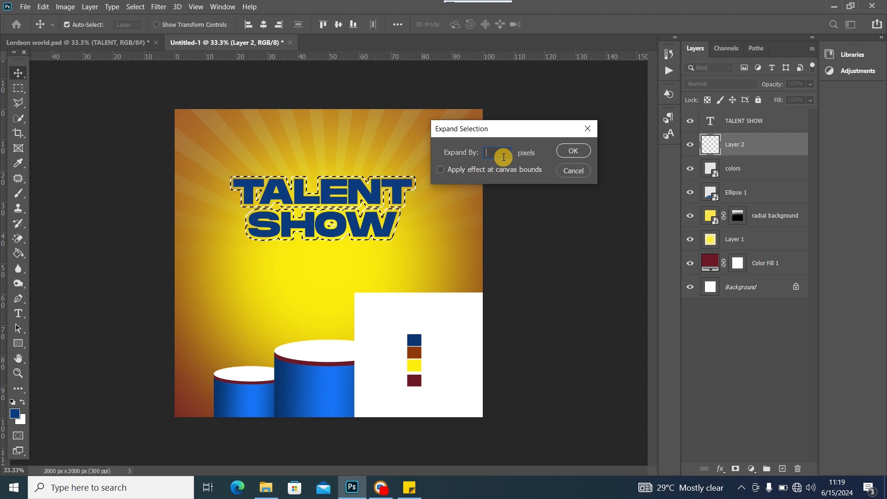
{"action": "type", "text": "10"}
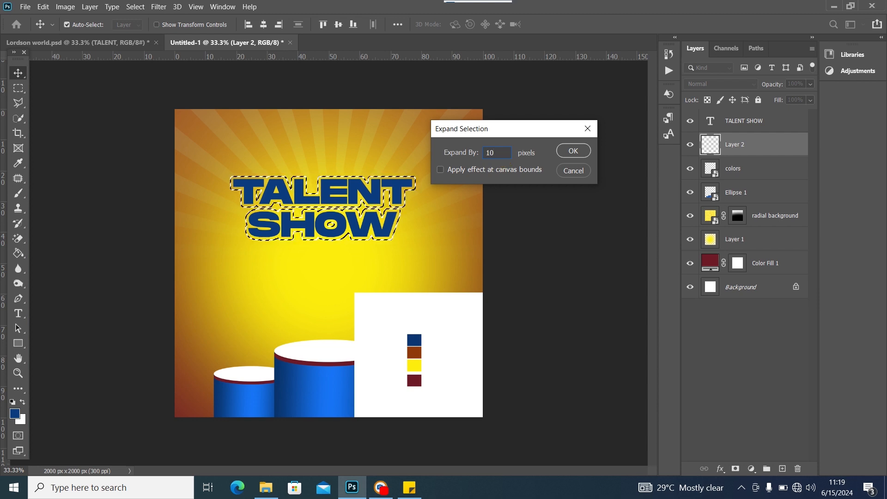
{"action": "left_click", "coordinate": [573, 151]}
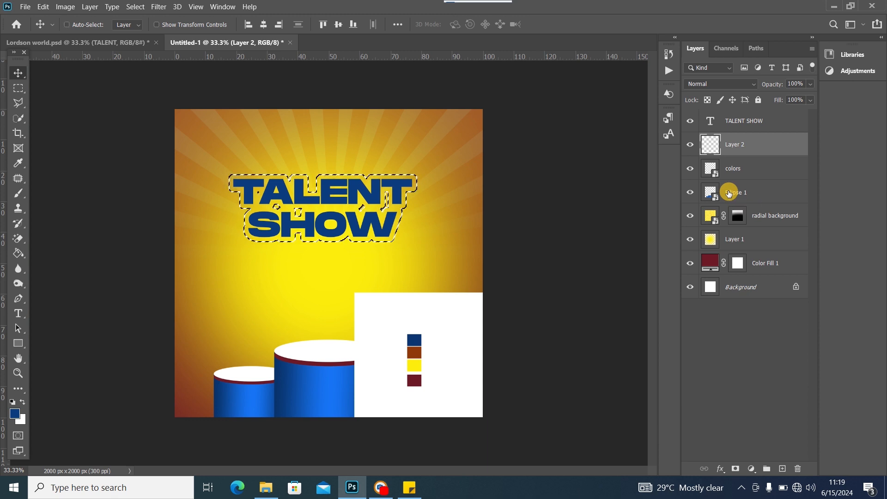
Try moving the TALENT SHOW text over its outline, undo, then select only the headline layer
{"action": "left_click", "coordinate": [19, 88]}
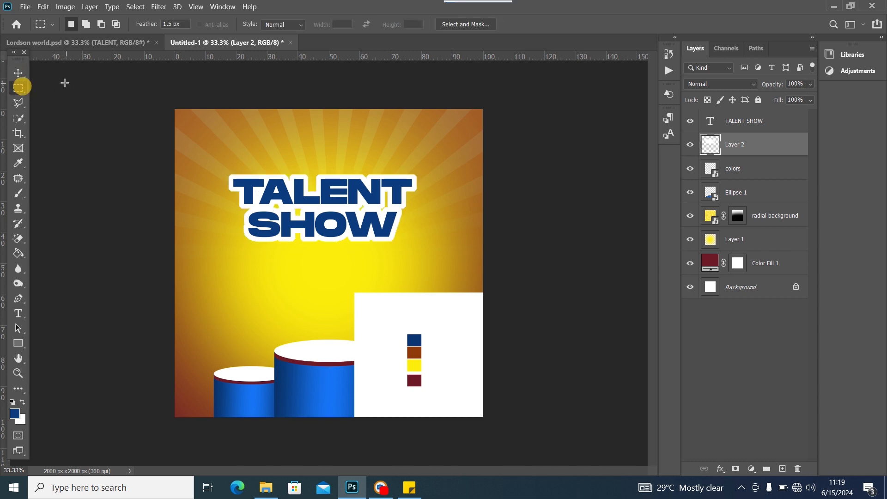
{"action": "left_click", "coordinate": [368, 193]}
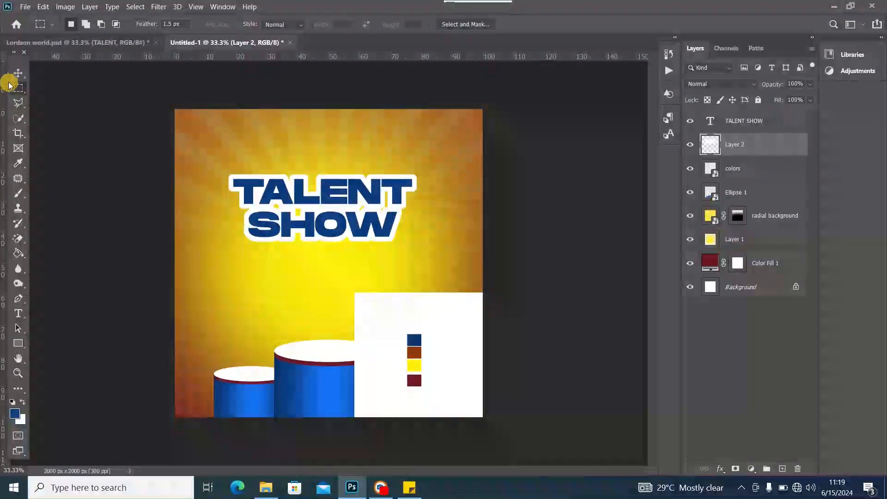
{"action": "left_click", "coordinate": [19, 73]}
{"action": "left_click_drag", "start_coordinate": [345, 198], "coordinate": [329, 194]}
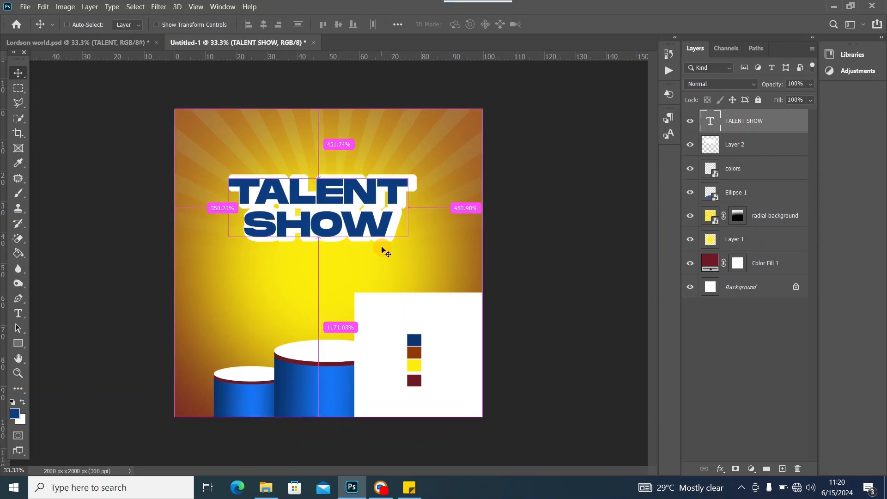
{"action": "key", "text": "ctrl+z"}
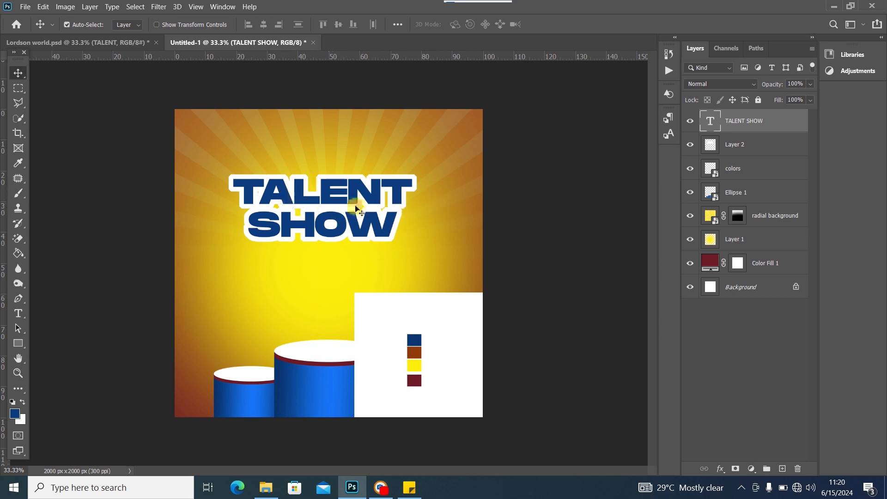
{"action": "left_click", "coordinate": [769, 146], "text": "ctrl"}
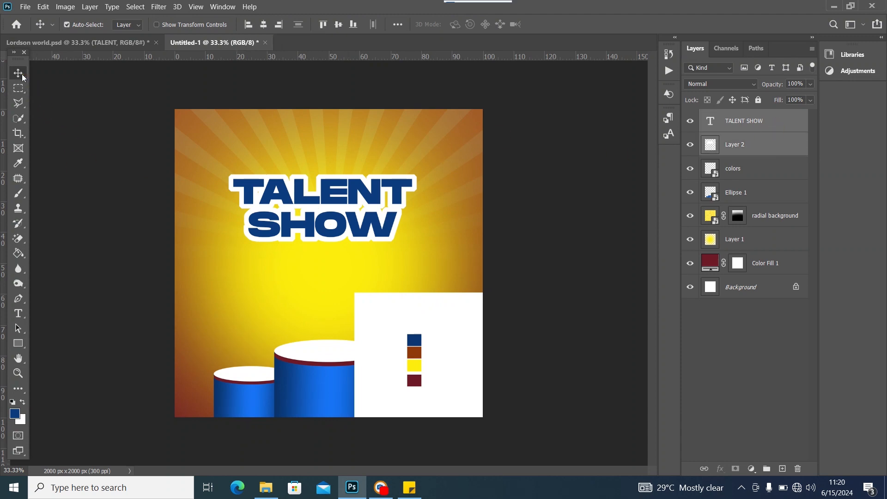
{"action": "left_click", "coordinate": [344, 196]}
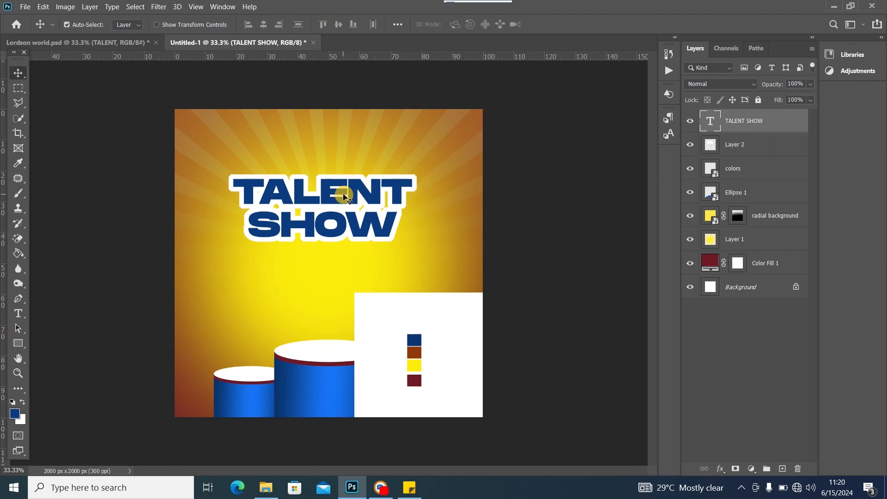
{"action": "left_click", "coordinate": [376, 194]}
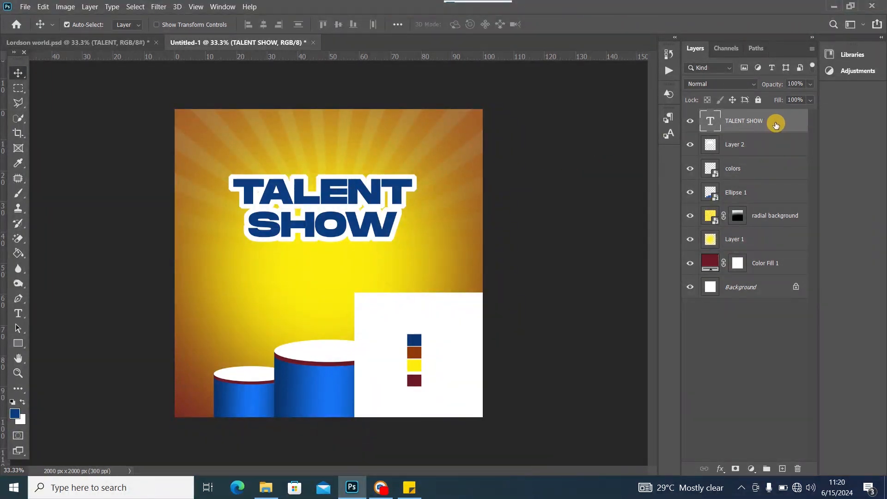
Apply a blue Gradient Overlay layer style to the TALENT SHOW headline
{"action": "double_click", "coordinate": [776, 125]}
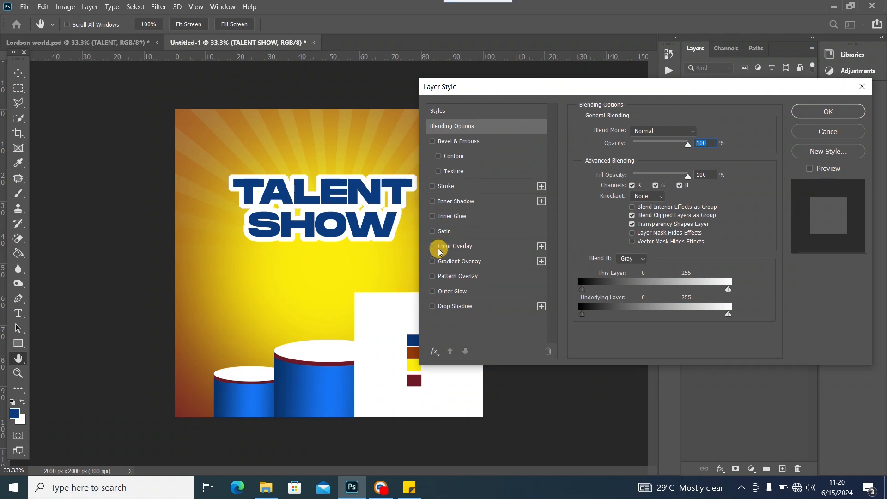
{"action": "left_click", "coordinate": [433, 262]}
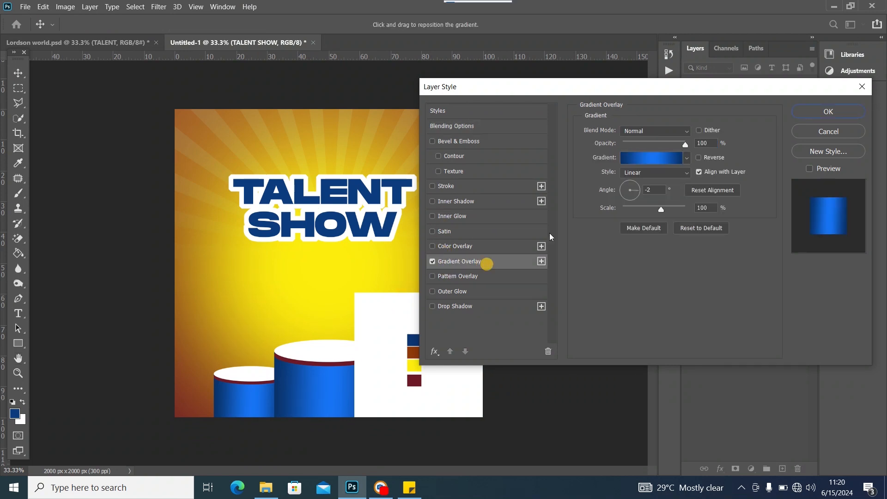
{"action": "left_click", "coordinate": [823, 113]}
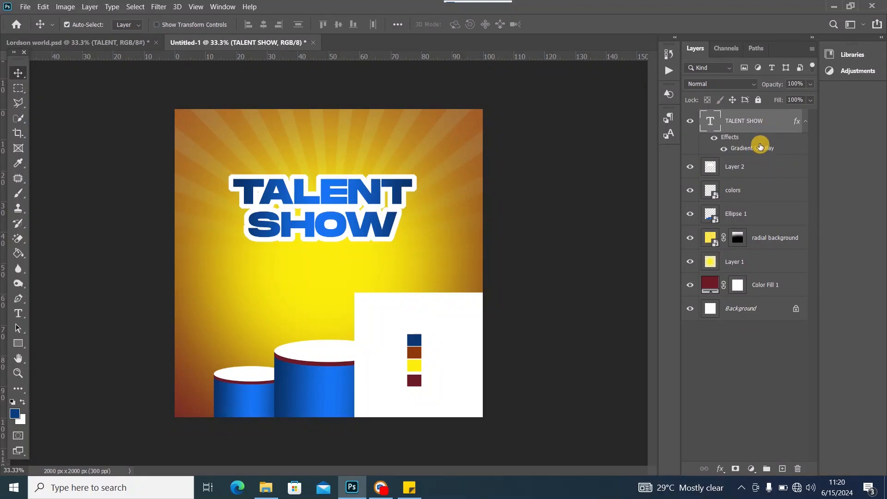
Link the headline layer with its white outline Layer 2
{"action": "left_click", "coordinate": [759, 168], "text": "ctrl"}
{"action": "right_click", "coordinate": [757, 168]}
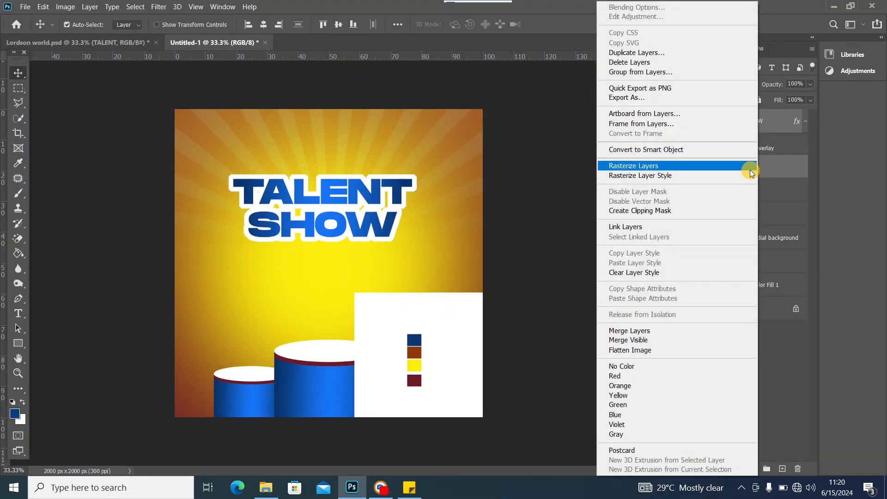
{"action": "left_click", "coordinate": [655, 228]}
{"action": "key", "text": "ctrl+t"}
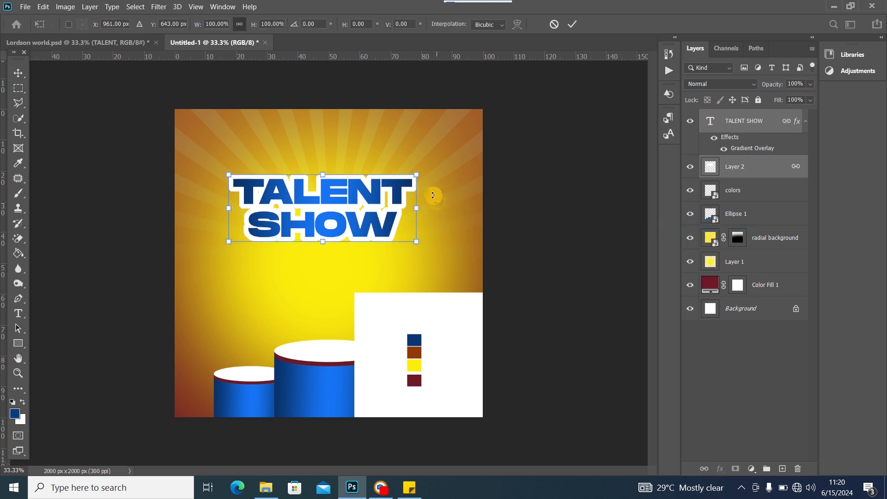
Rotate the linked headline to about −3.72°, scale it to roughly 109% and reposition it
{"action": "left_click_drag", "start_coordinate": [433, 196], "coordinate": [426, 179]}
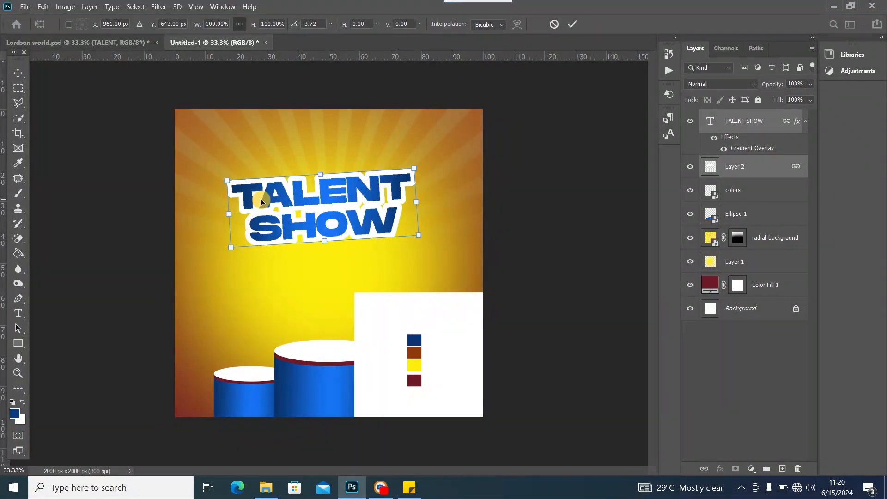
{"action": "left_click_drag", "start_coordinate": [226, 180], "coordinate": [218, 178]}
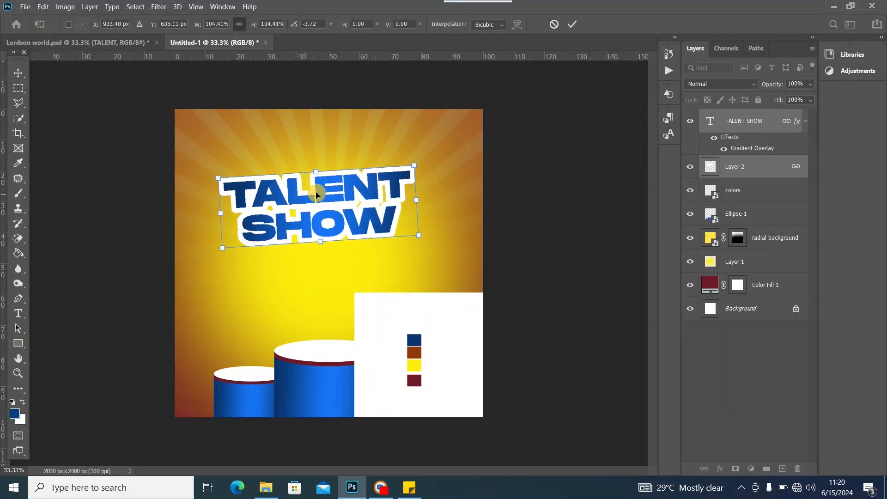
{"action": "left_click_drag", "start_coordinate": [317, 194], "coordinate": [318, 204]}
{"action": "left_click_drag", "start_coordinate": [415, 174], "coordinate": [423, 171]}
{"action": "mouse_move", "coordinate": [324, 207]}
{"action": "left_mouse_down"}
{"action": "mouse_move", "coordinate": [318, 199]}
{"action": "mouse_move", "coordinate": [331, 206]}
{"action": "left_mouse_up"}
Commit the transform, move the colour-swatch box down-left, and compare against Lordson world.psd
{"action": "left_click", "coordinate": [18, 73]}
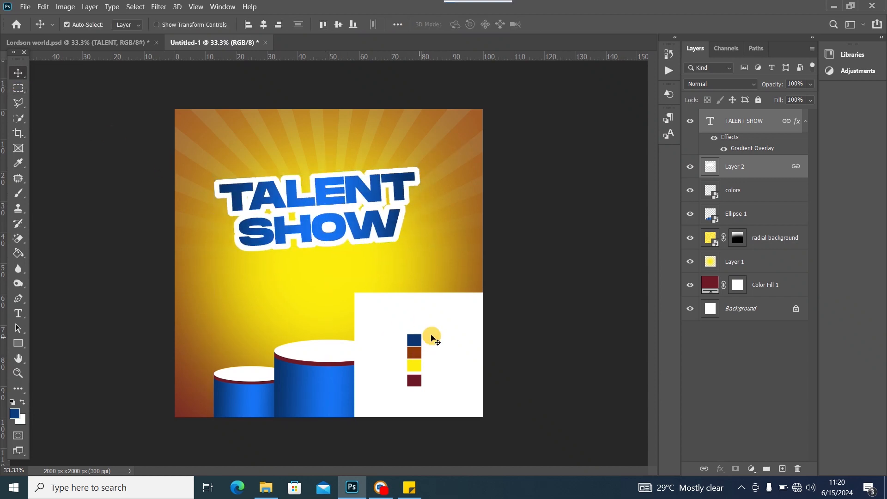
{"action": "left_click_drag", "start_coordinate": [432, 338], "coordinate": [418, 374]}
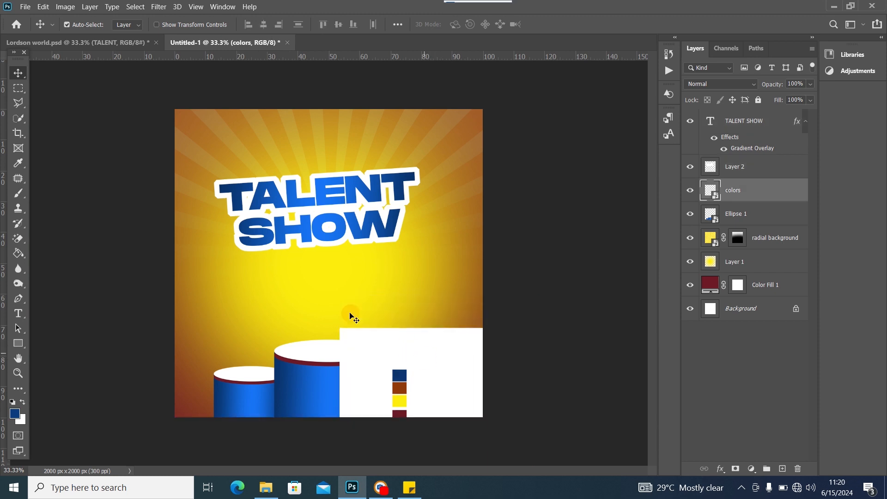
{"action": "left_click", "coordinate": [158, 46]}
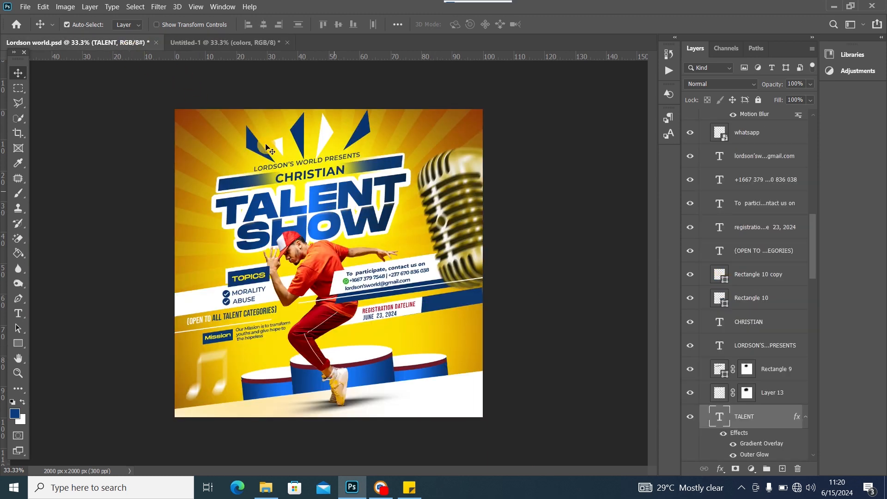
{"action": "left_click", "coordinate": [231, 44]}
{"action": "left_click", "coordinate": [139, 44]}
{"action": "left_click", "coordinate": [234, 42]}
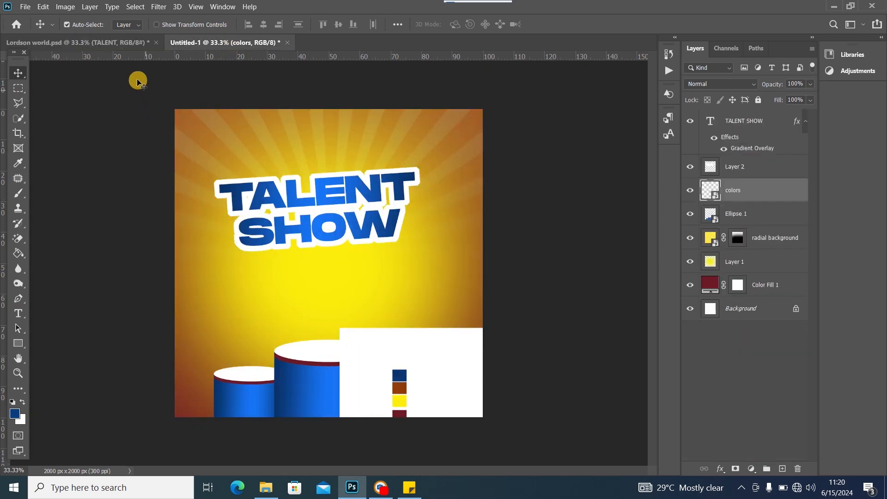
{"action": "left_click", "coordinate": [121, 44]}
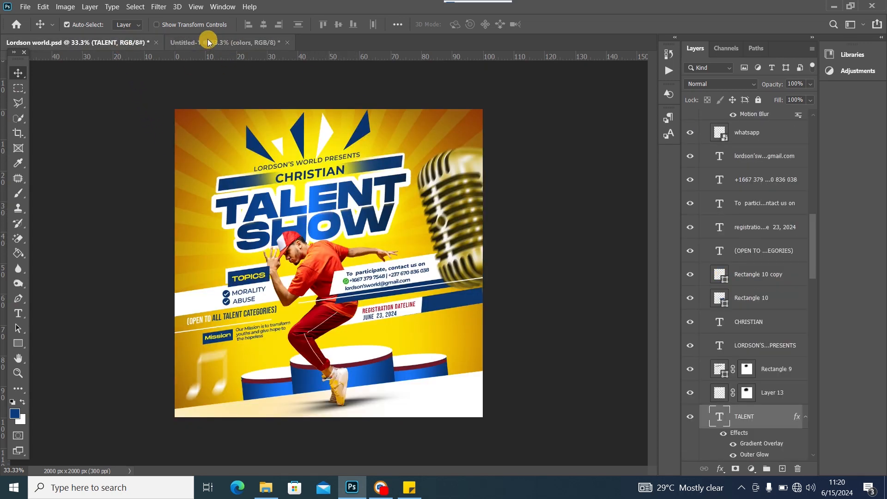
{"action": "left_click", "coordinate": [208, 41]}
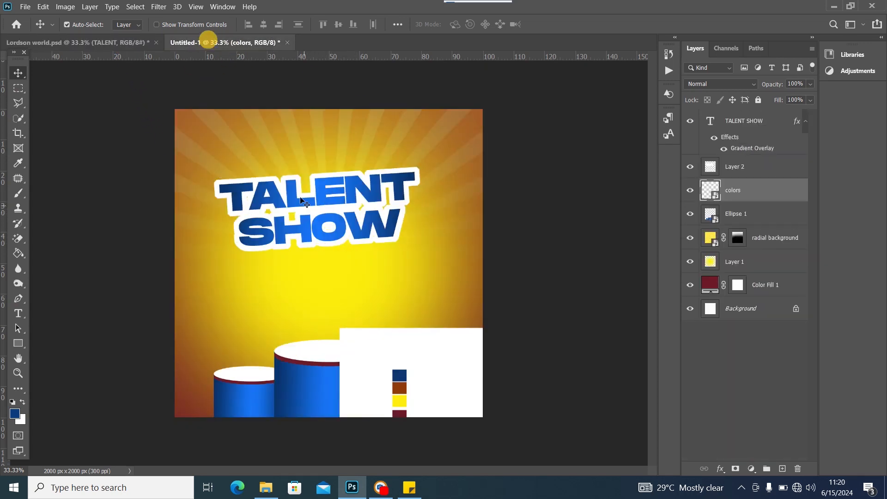
Make the TALENT SHOW text Faux Italic in the Character panel
{"action": "double_click", "coordinate": [716, 122]}
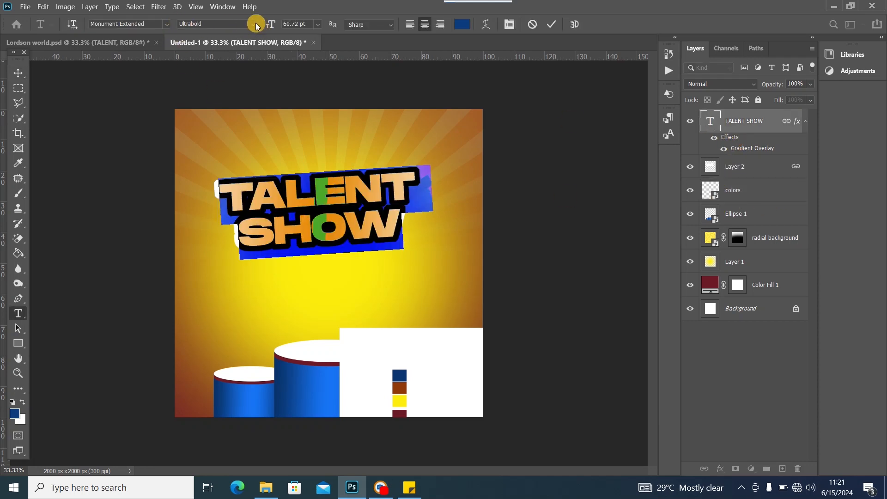
{"action": "left_click", "coordinate": [216, 7]}
{"action": "left_click", "coordinate": [243, 141]}
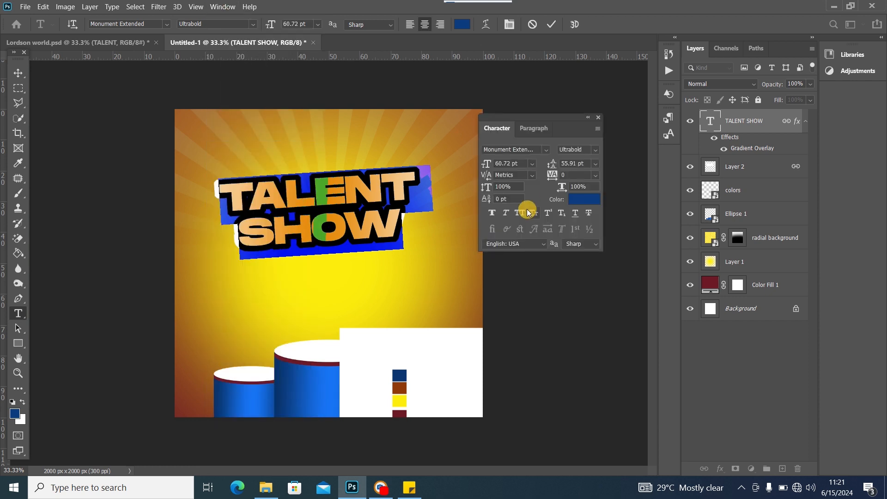
{"action": "left_click", "coordinate": [506, 213]}
{"action": "left_click", "coordinate": [16, 71]}
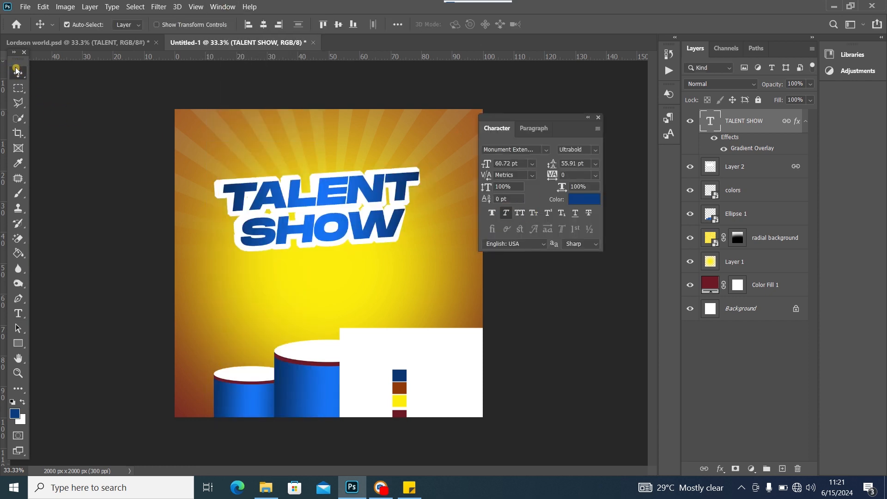
{"action": "left_click", "coordinate": [599, 116]}
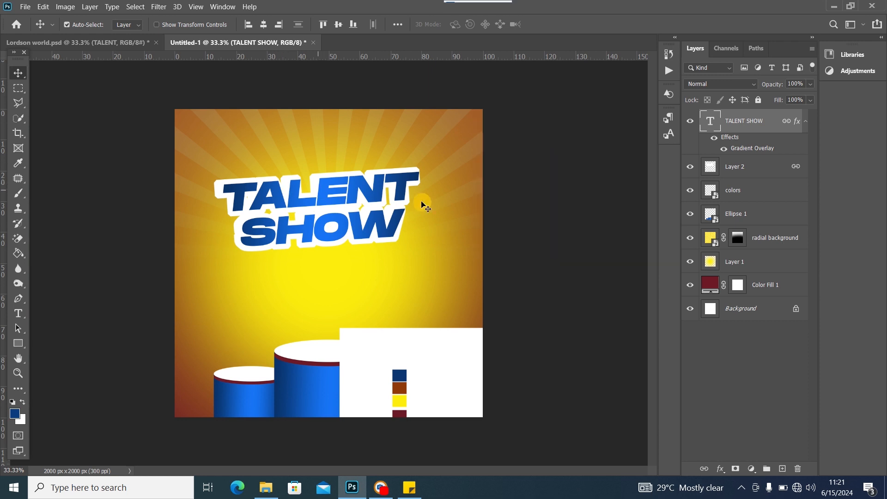
Unlink the old white outline Layer 2 from the headline and delete it
{"action": "left_click", "coordinate": [746, 171]}
{"action": "right_click", "coordinate": [740, 169]}
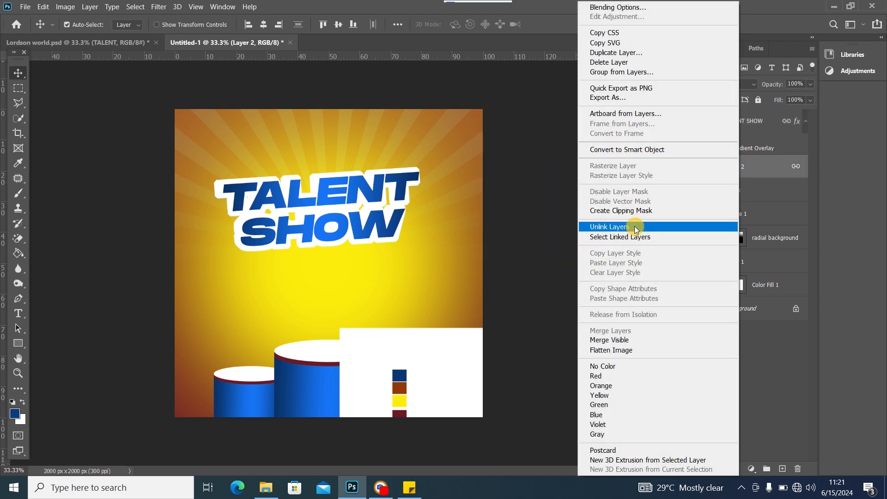
{"action": "left_click", "coordinate": [659, 226]}
{"action": "key", "text": "Delete"}
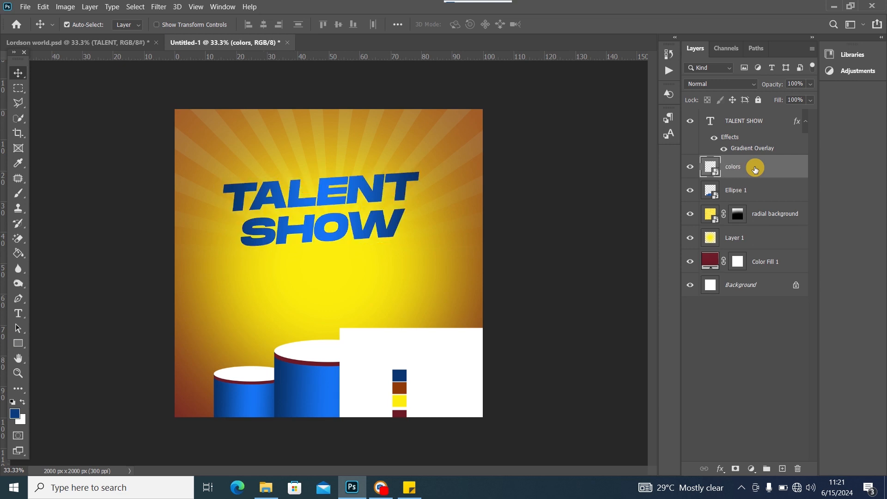
Add a new empty layer above colors and load the TALENT SHOW lettering as a selection
{"action": "left_click", "coordinate": [326, 189]}
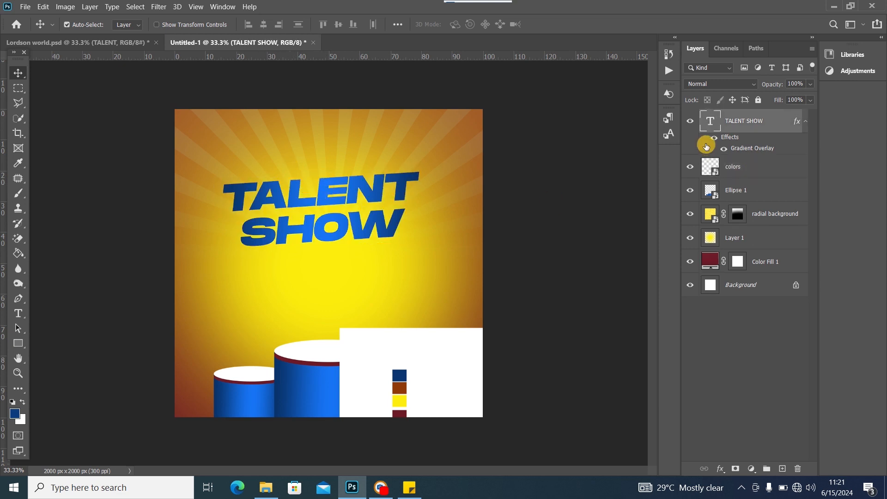
{"action": "left_click", "coordinate": [766, 167]}
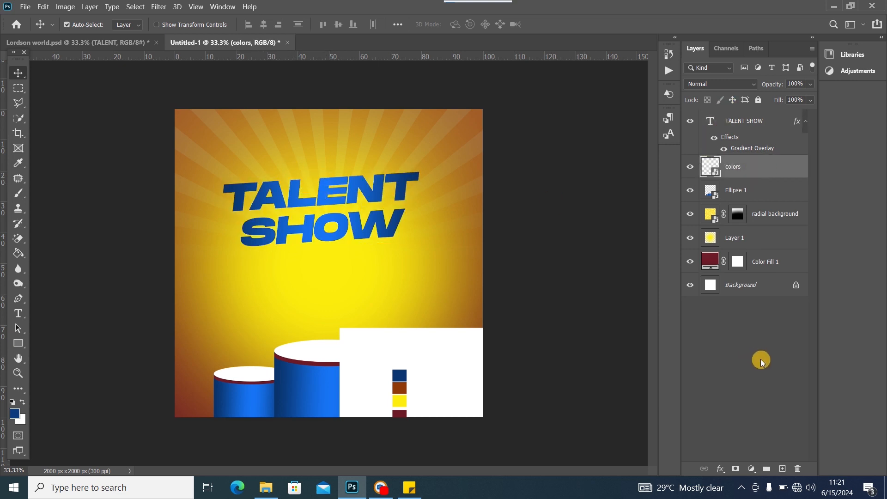
{"action": "left_click", "coordinate": [785, 470]}
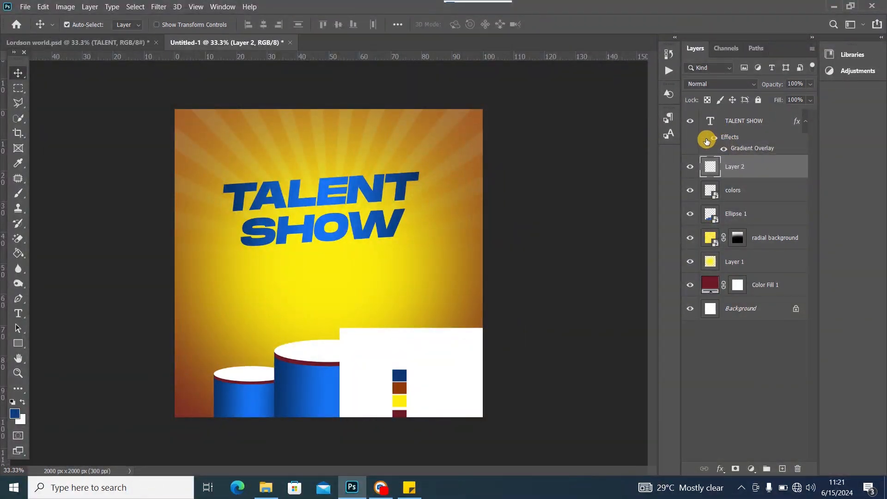
{"action": "left_click", "coordinate": [708, 122], "text": "ctrl"}
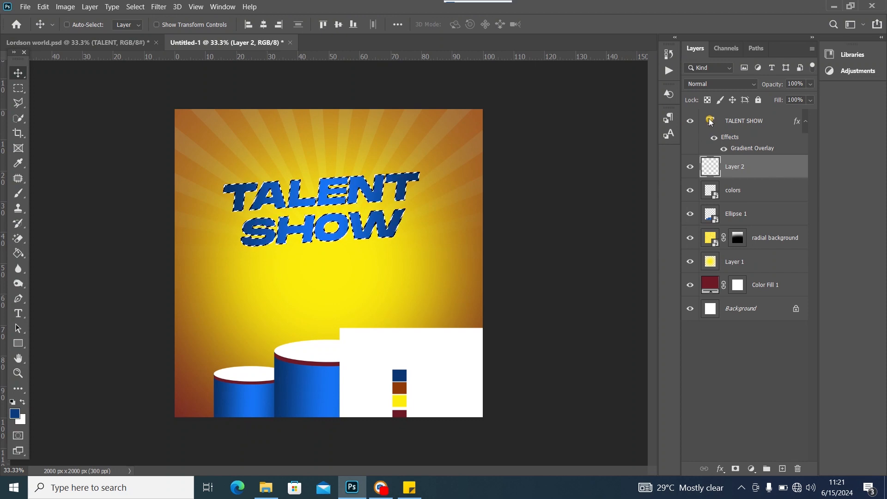
Expand the lettering selection by 40 pixels
{"action": "left_click", "coordinate": [135, 7]}
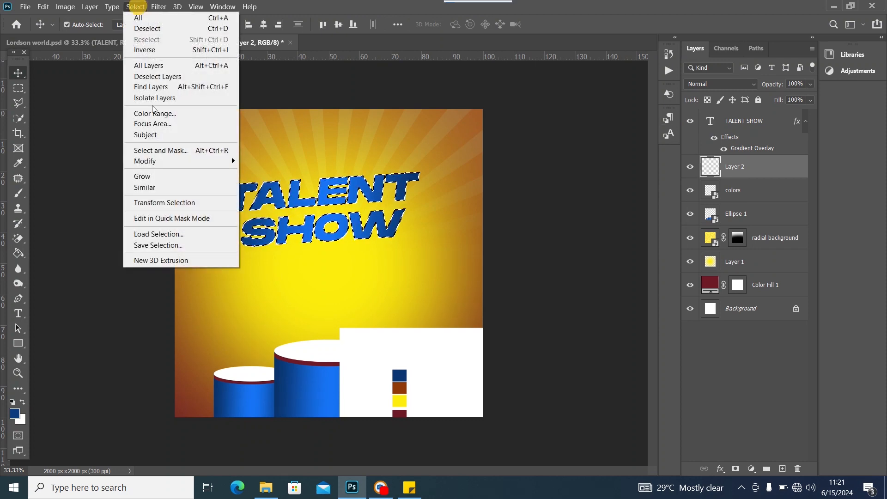
{"action": "left_click", "coordinate": [167, 138]}
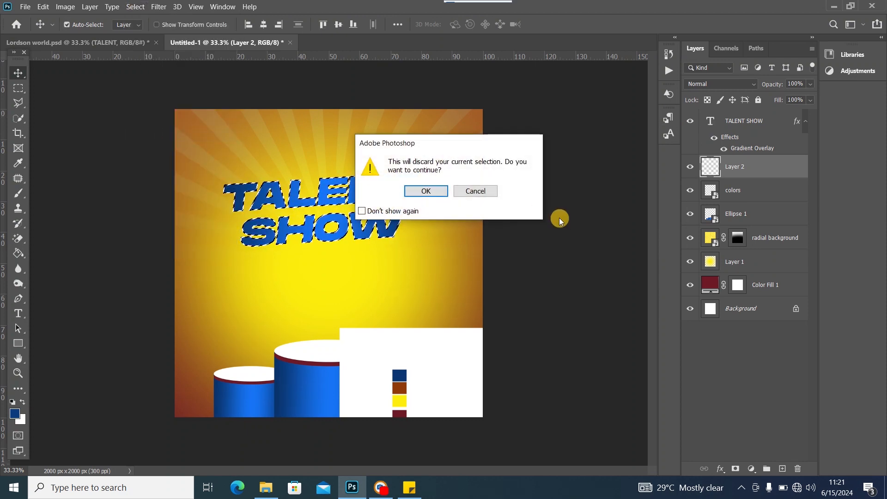
{"action": "left_click", "coordinate": [481, 191]}
{"action": "left_click", "coordinate": [135, 7]}
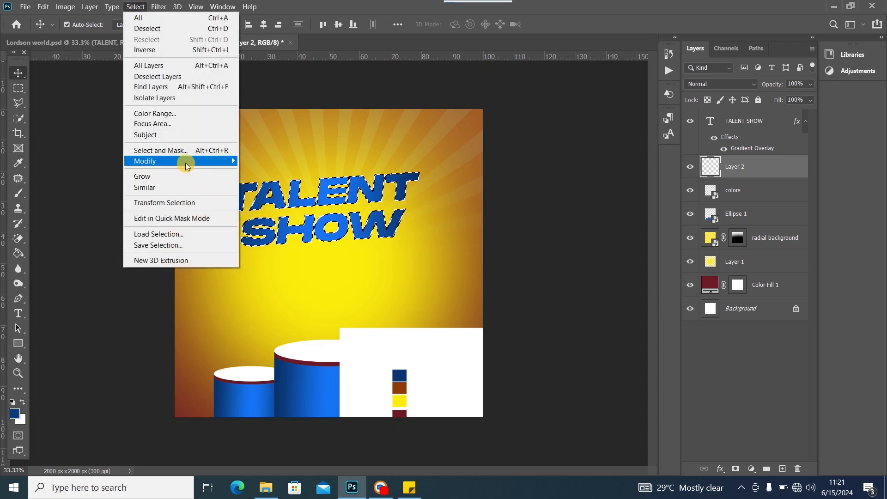
{"action": "mouse_move", "coordinate": [185, 162]}
{"action": "left_click", "coordinate": [278, 182]}
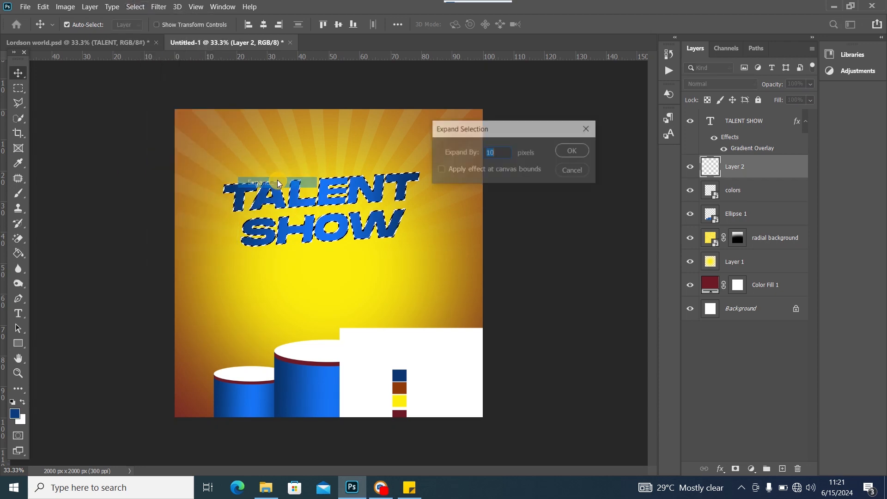
{"action": "type", "text": "4"}
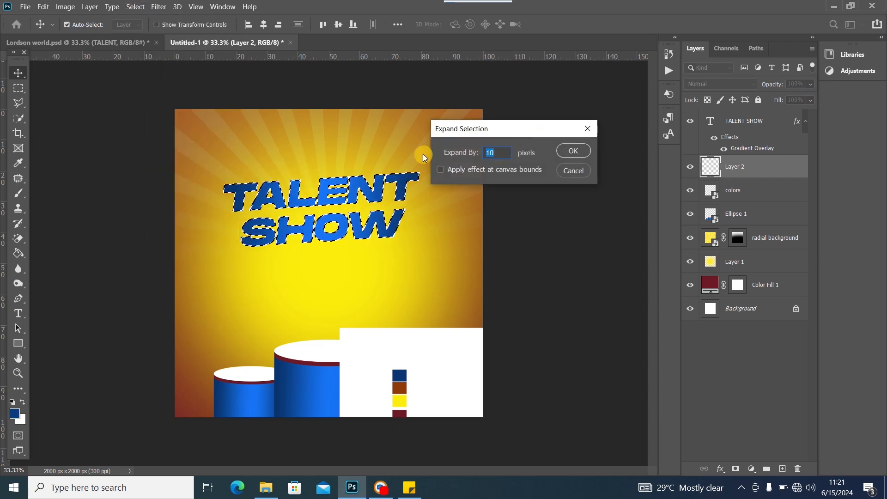
{"action": "type", "text": "0"}
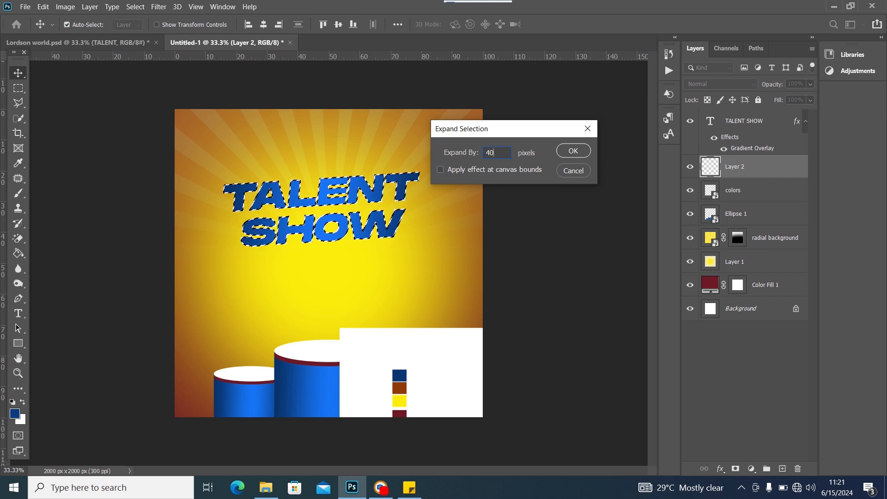
{"action": "left_click", "coordinate": [580, 156]}
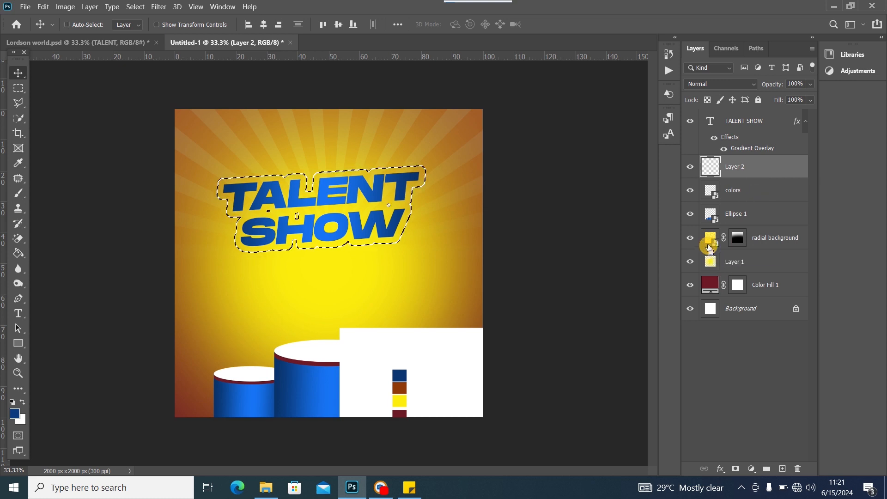
Fill the expanded selection with white on Layer 2, deselect, and pick the TALENT SHOW text
{"action": "key", "text": "ctrl+BackSpace"}
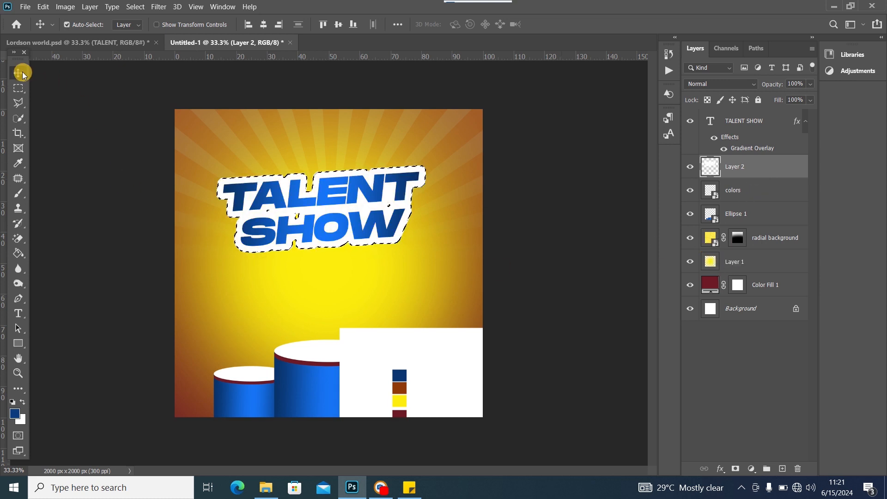
{"action": "left_click", "coordinate": [19, 88]}
{"action": "left_click", "coordinate": [286, 119]}
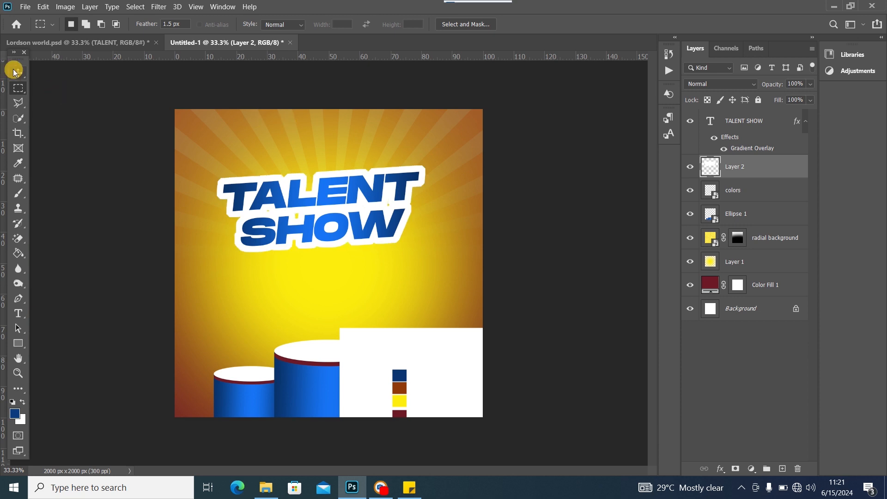
{"action": "left_click", "coordinate": [15, 72]}
{"action": "left_click", "coordinate": [325, 198]}
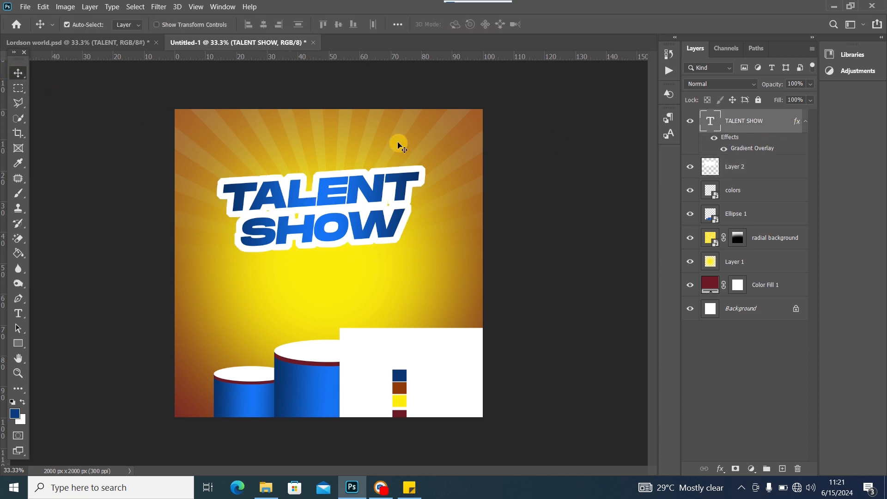
Link the TALENT SHOW text with its white outline Layer 2 and nudge them slightly right
{"action": "right_click", "coordinate": [768, 167]}
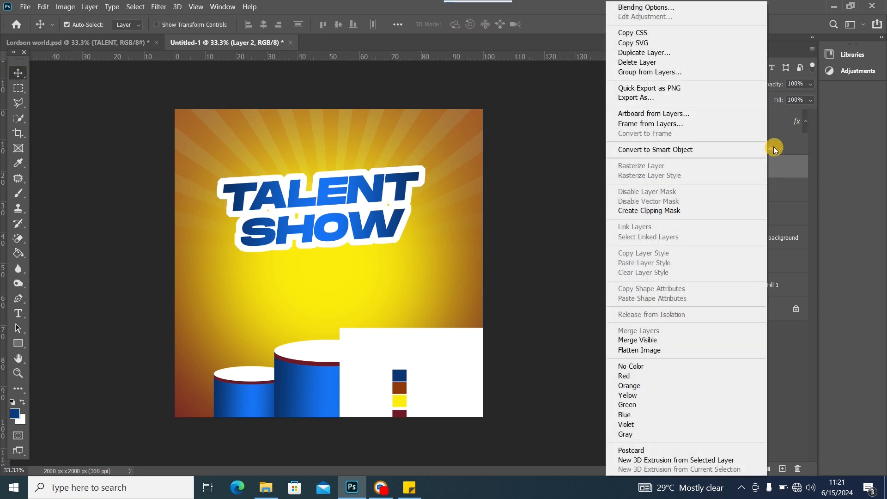
{"action": "left_click", "coordinate": [776, 120]}
{"action": "left_click", "coordinate": [775, 125]}
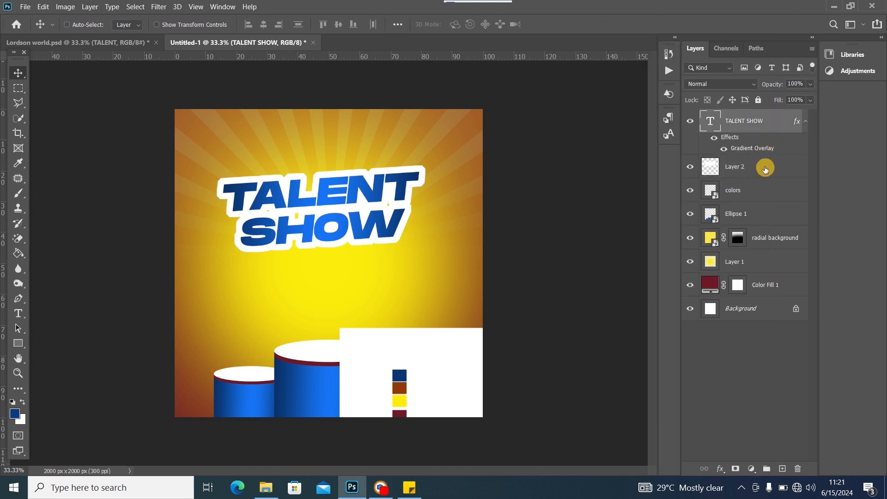
{"action": "left_click", "coordinate": [766, 169], "text": "ctrl"}
{"action": "right_click", "coordinate": [766, 169]}
{"action": "left_click", "coordinate": [682, 227]}
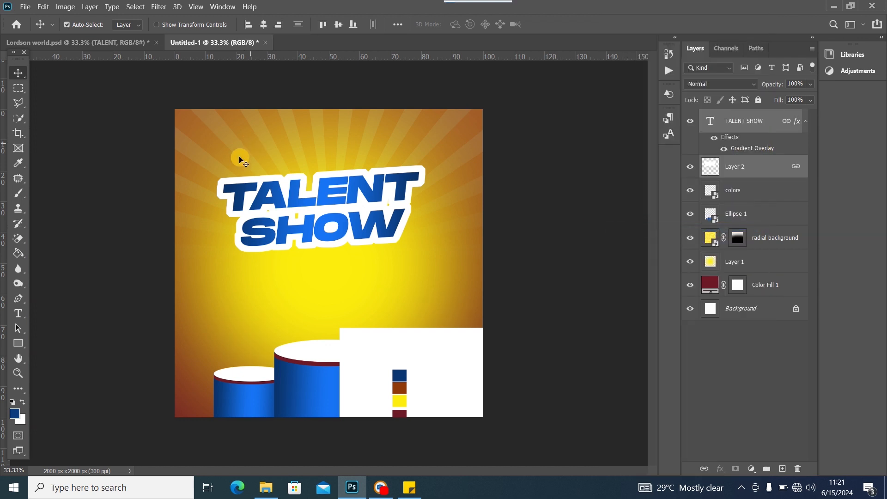
{"action": "left_click_drag", "start_coordinate": [325, 201], "coordinate": [331, 202]}
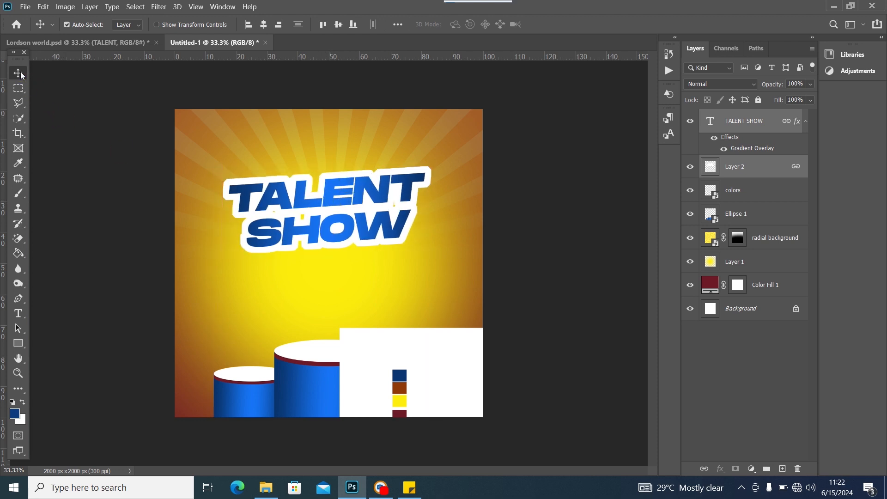
Check the reference flyer, then add an empty Layer 3 above the headline
{"action": "left_click", "coordinate": [124, 45]}
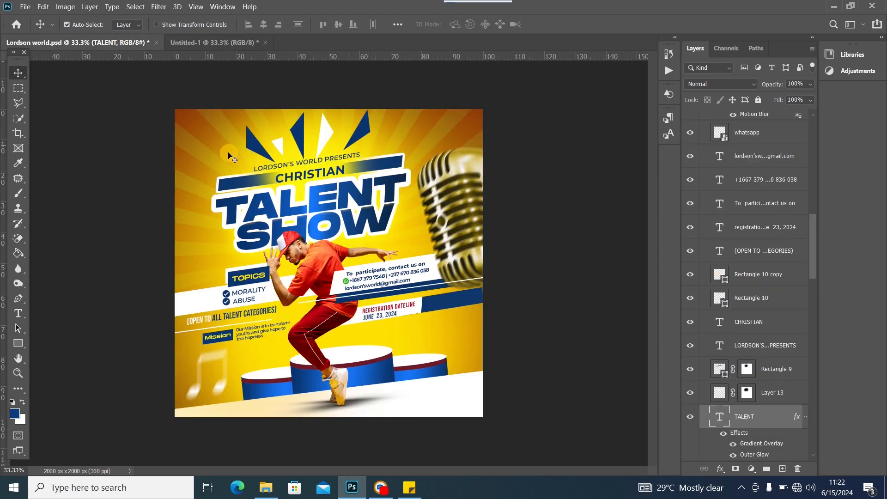
{"action": "left_click", "coordinate": [199, 42]}
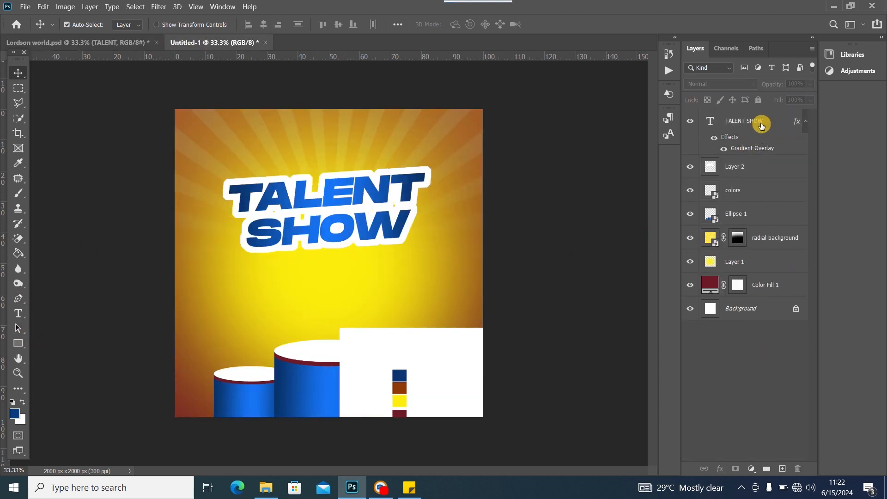
{"action": "left_click", "coordinate": [760, 123]}
{"action": "left_click", "coordinate": [782, 469]}
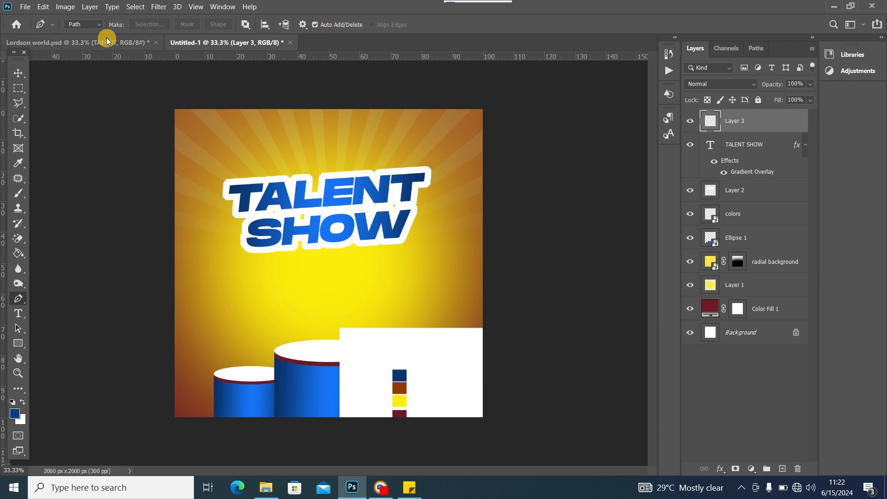
Draw a blue triangular ray shape and move it above the headline's upper left
{"action": "left_click", "coordinate": [92, 25]}
{"action": "left_click", "coordinate": [92, 39]}
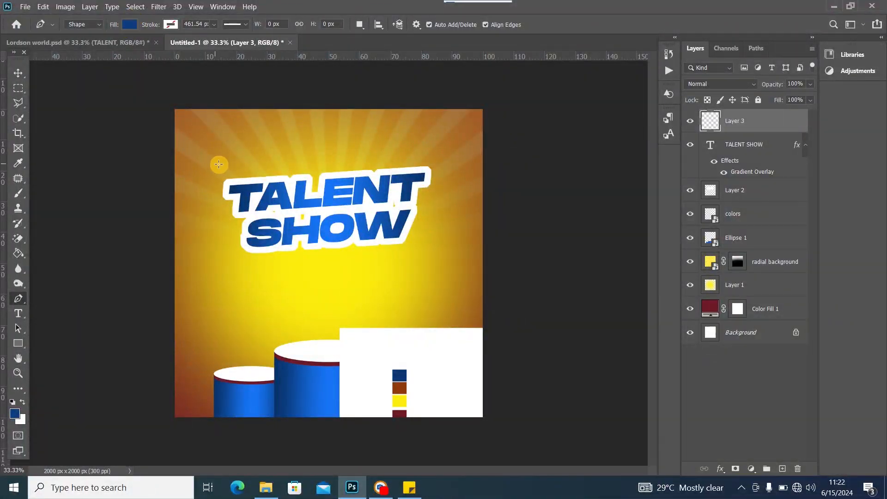
{"action": "left_click", "coordinate": [228, 139]}
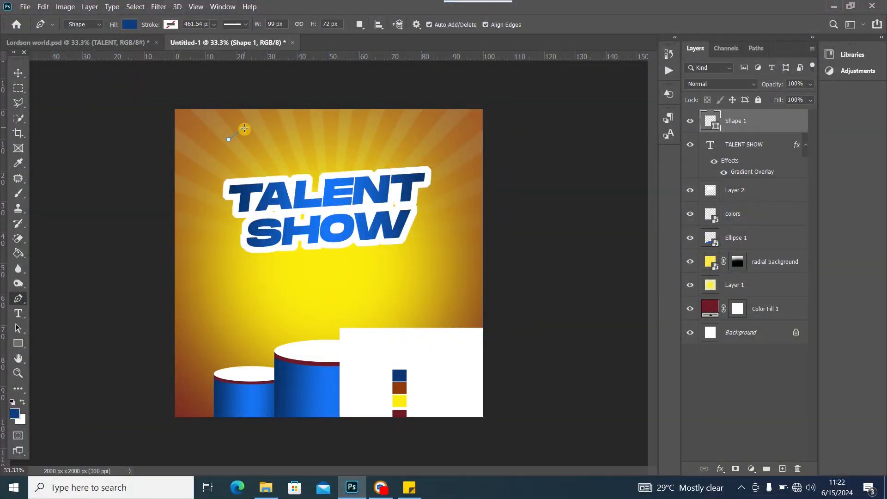
{"action": "left_click", "coordinate": [245, 128]}
{"action": "left_click", "coordinate": [246, 166]}
{"action": "left_click", "coordinate": [18, 73]}
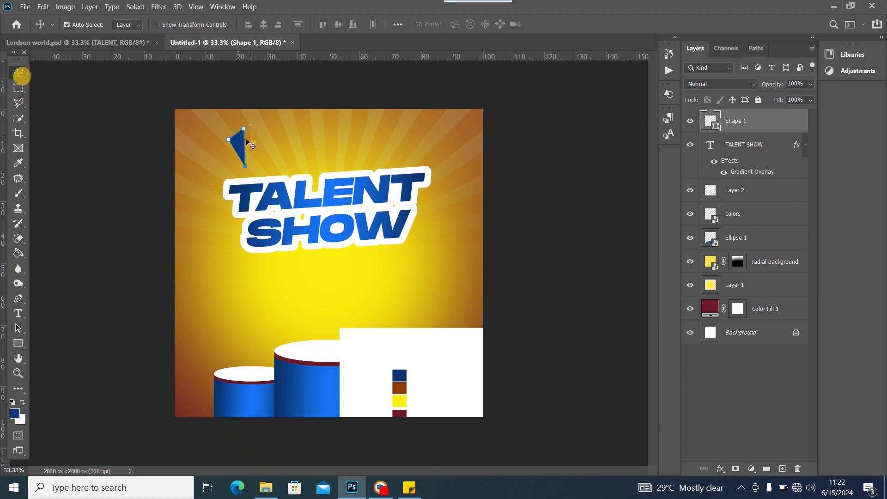
{"action": "left_click_drag", "start_coordinate": [244, 146], "coordinate": [277, 138]}
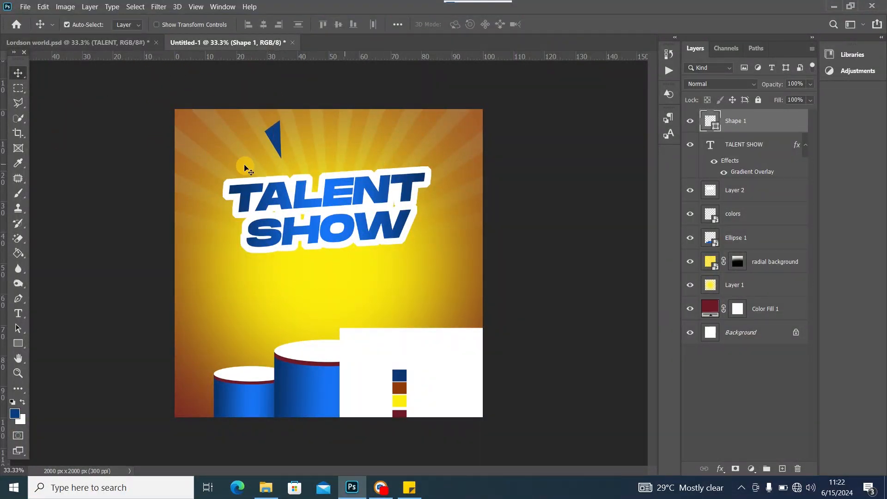
Add a new layer and place the first point of a second ray above the headline's right side
{"action": "left_click", "coordinate": [19, 302]}
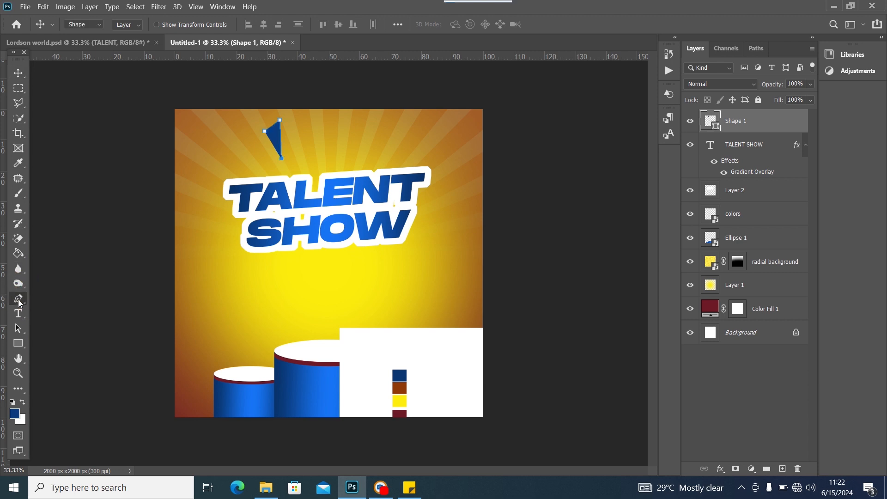
{"action": "left_click", "coordinate": [26, 73]}
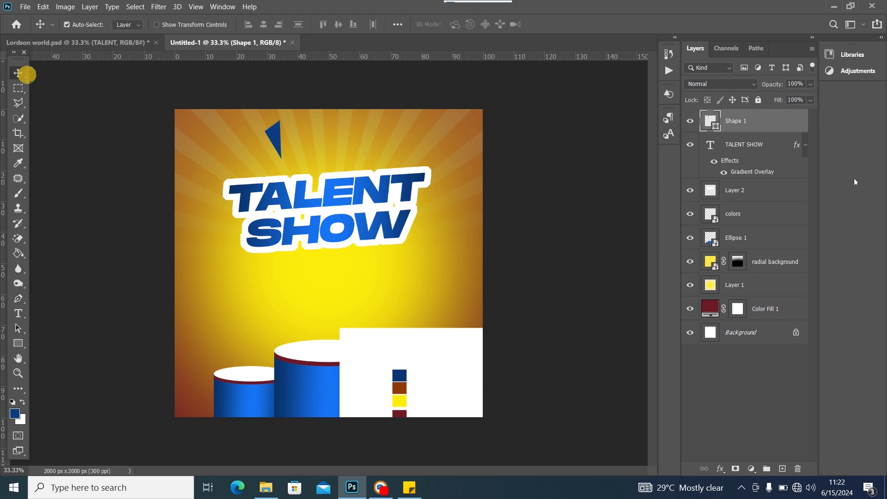
{"action": "left_click", "coordinate": [782, 468]}
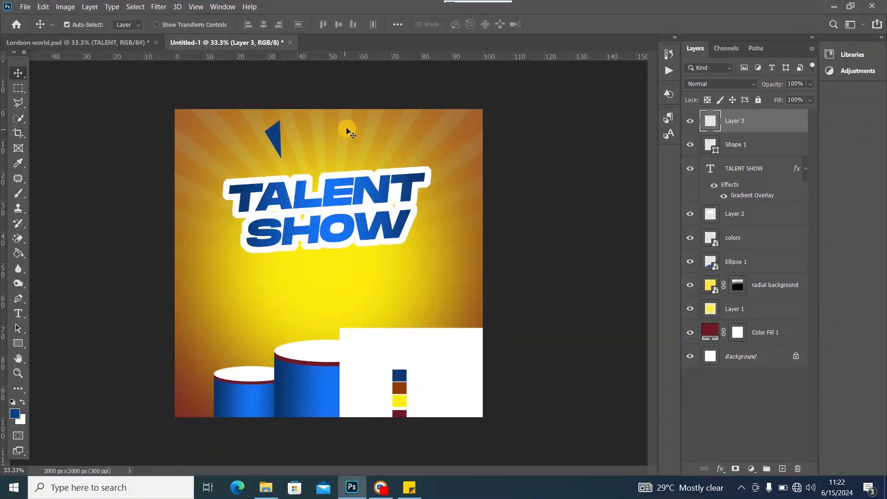
{"action": "left_click", "coordinate": [17, 299]}
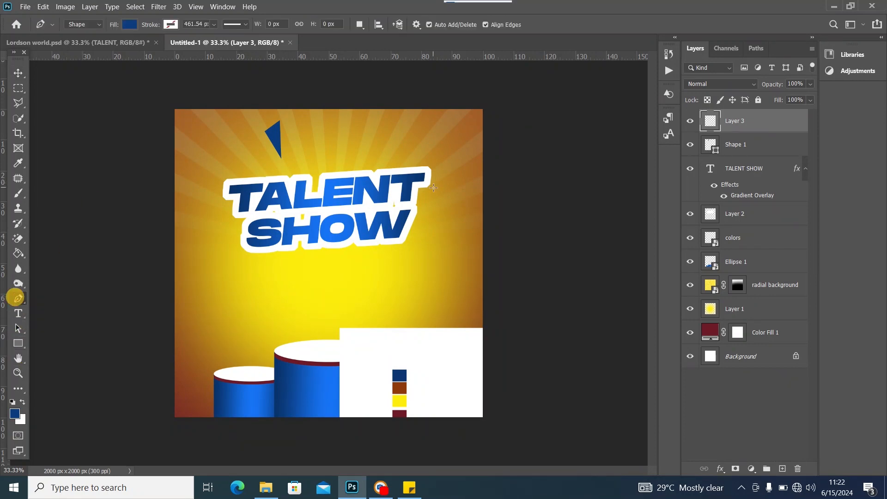
{"action": "left_click", "coordinate": [368, 123]}
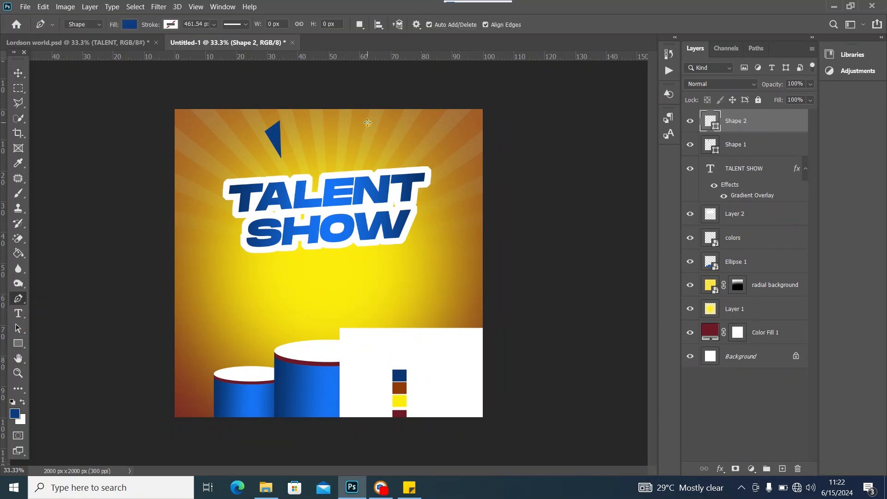
Close the second blue triangle and move it into place above the headline's right side
{"action": "left_click", "coordinate": [369, 161]}
{"action": "left_click", "coordinate": [366, 125]}
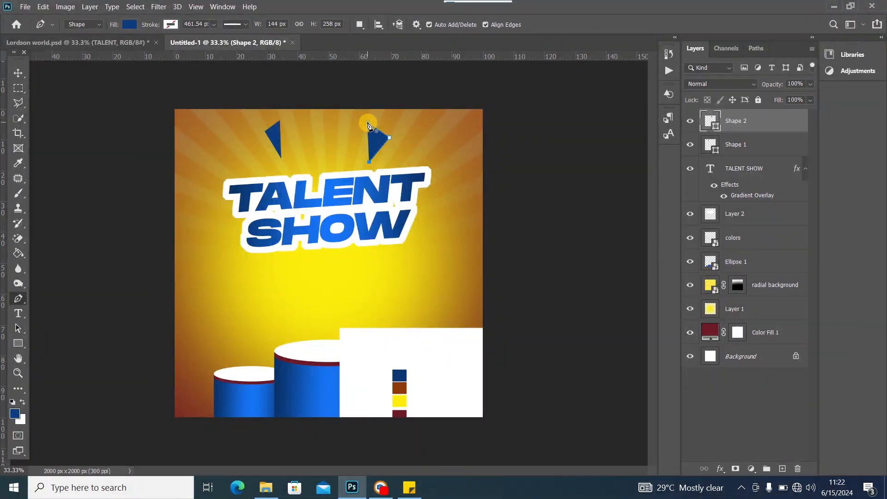
{"action": "left_click", "coordinate": [19, 72]}
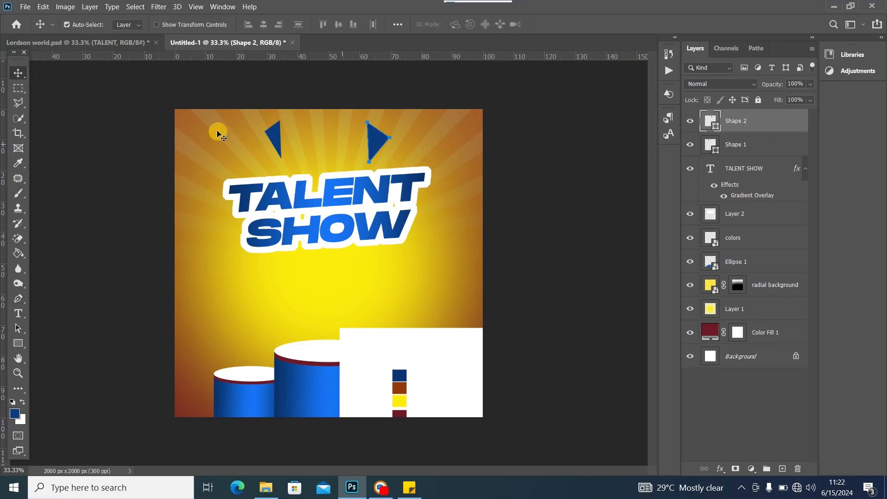
{"action": "mouse_move", "coordinate": [380, 151]}
{"action": "left_mouse_down"}
{"action": "mouse_move", "coordinate": [358, 140]}
{"action": "mouse_move", "coordinate": [392, 138]}
{"action": "mouse_move", "coordinate": [381, 144]}
{"action": "left_mouse_up"}
{"action": "mouse_move", "coordinate": [278, 140]}
{"action": "left_mouse_down"}
{"action": "mouse_move", "coordinate": [287, 139]}
{"action": "mouse_move", "coordinate": [279, 137]}
{"action": "left_mouse_up"}
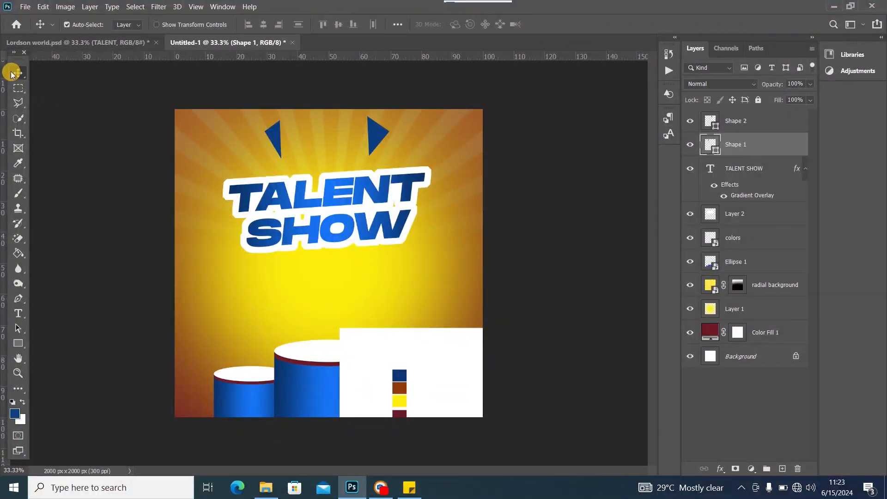
Compare with Lordson world.psd, realign the right triangle, and add an empty new layer
{"action": "left_click", "coordinate": [108, 42]}
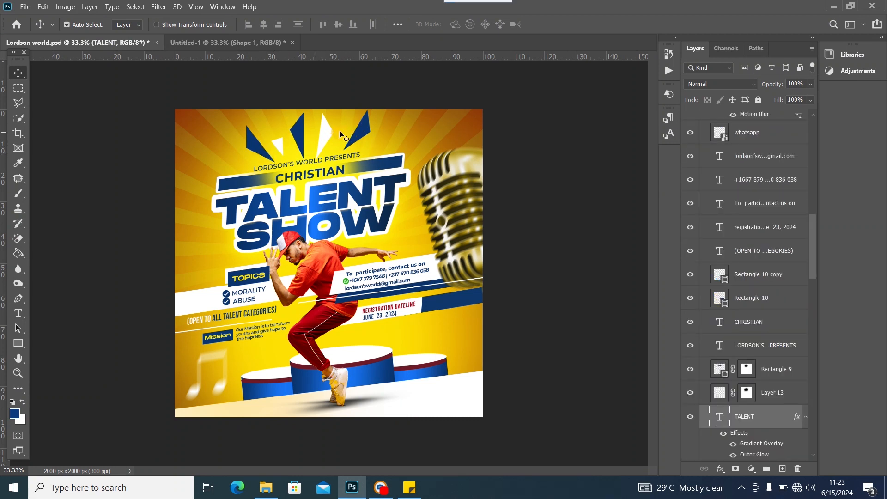
{"action": "left_click", "coordinate": [204, 41]}
{"action": "mouse_move", "coordinate": [375, 141]}
{"action": "left_mouse_down"}
{"action": "mouse_move", "coordinate": [331, 135]}
{"action": "mouse_move", "coordinate": [391, 136]}
{"action": "mouse_move", "coordinate": [381, 134]}
{"action": "left_mouse_up"}
{"action": "left_click", "coordinate": [782, 468]}
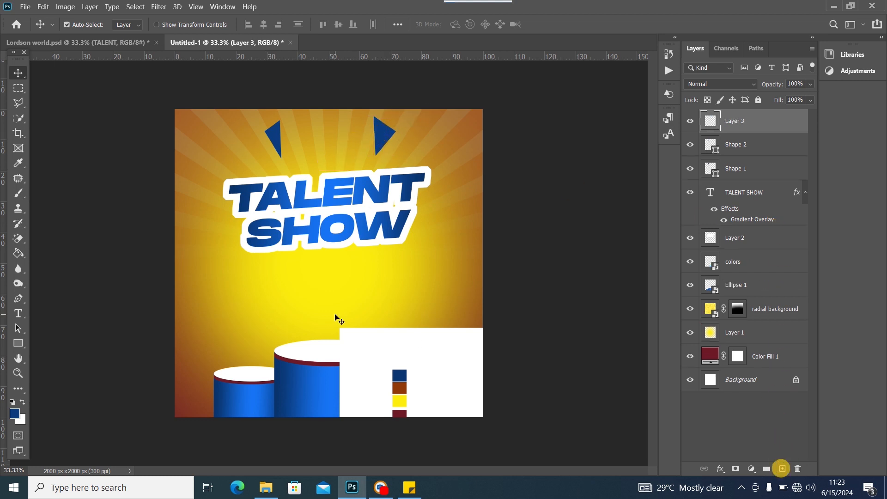
Draw a white-filled Pen triangle and position it between the two blue triangles
{"action": "left_click", "coordinate": [18, 302]}
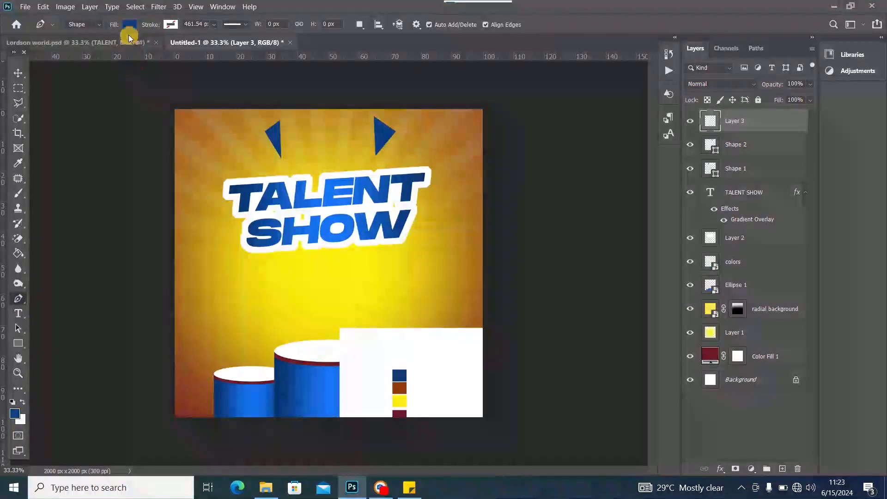
{"action": "left_click", "coordinate": [130, 24]}
{"action": "double_click", "coordinate": [89, 83]}
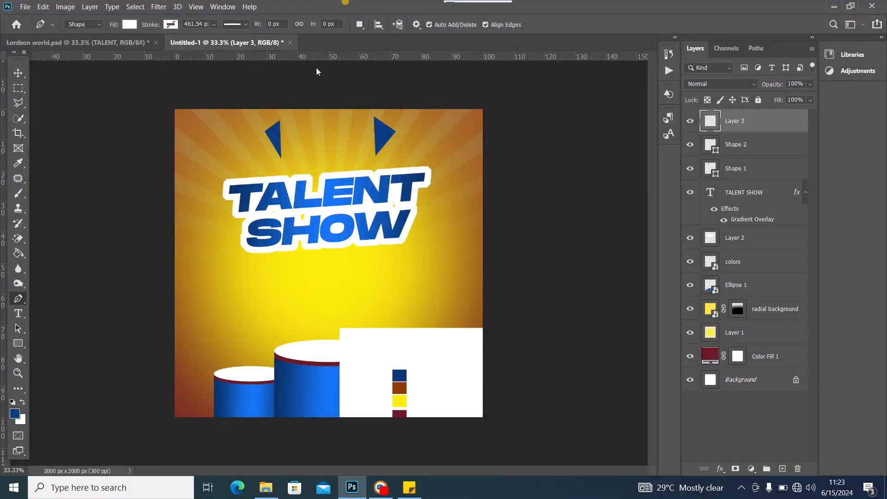
{"action": "left_click", "coordinate": [303, 124]}
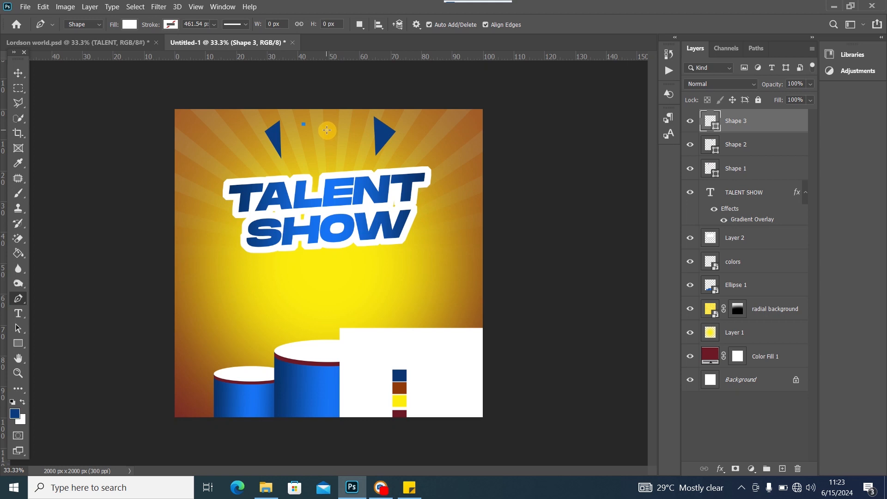
{"action": "left_click", "coordinate": [308, 167]}
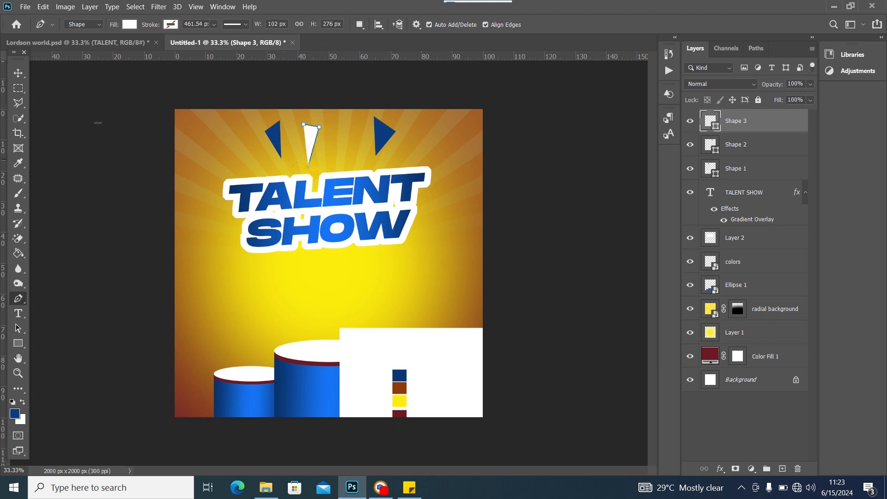
{"action": "left_click", "coordinate": [15, 73]}
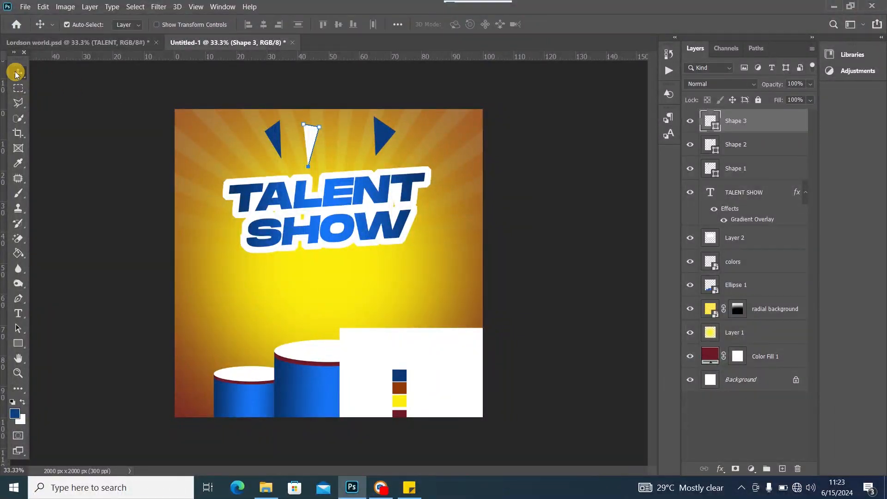
{"action": "left_click_drag", "start_coordinate": [307, 141], "coordinate": [279, 137]}
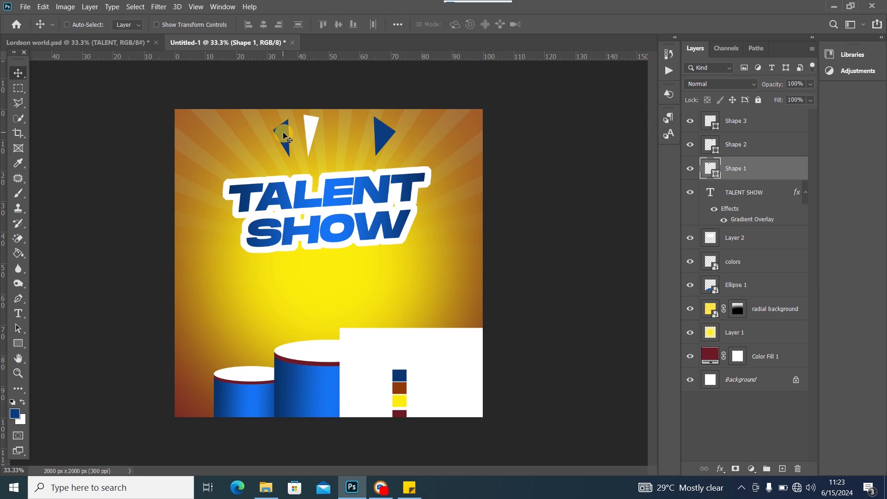
Flip the left blue triangle horizontally and enlarge it slightly
{"action": "key", "text": "ctrl+t"}
{"action": "right_click", "coordinate": [284, 134]}
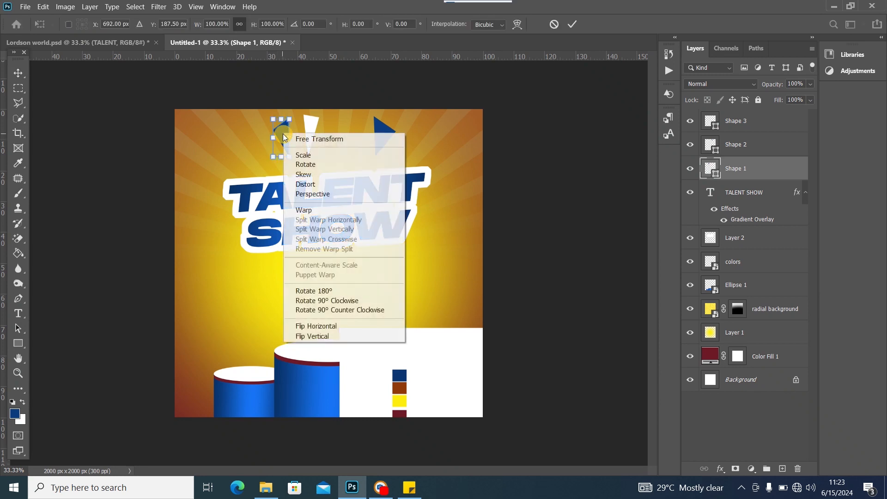
{"action": "left_click", "coordinate": [345, 325]}
{"action": "left_click_drag", "start_coordinate": [297, 120], "coordinate": [272, 105]}
{"action": "left_click", "coordinate": [27, 74]}
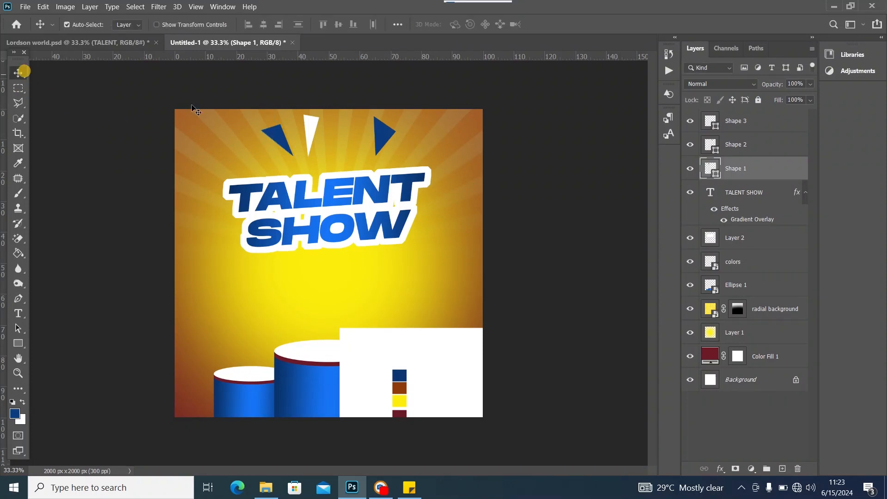
Move the right blue triangle toward the centre, then narrow, tilt and stretch it taller
{"action": "left_click_drag", "start_coordinate": [384, 134], "coordinate": [345, 134]}
{"action": "key", "text": "ctrl+t"}
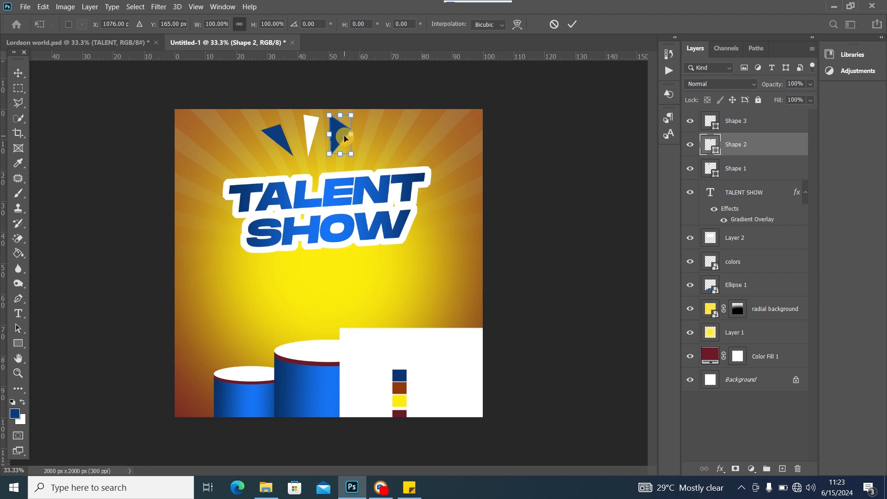
{"action": "mouse_move", "coordinate": [353, 132]}
{"action": "left_mouse_down"}
{"action": "mouse_move", "coordinate": [344, 134]}
{"action": "mouse_move", "coordinate": [355, 113]}
{"action": "mouse_move", "coordinate": [343, 136]}
{"action": "left_mouse_up"}
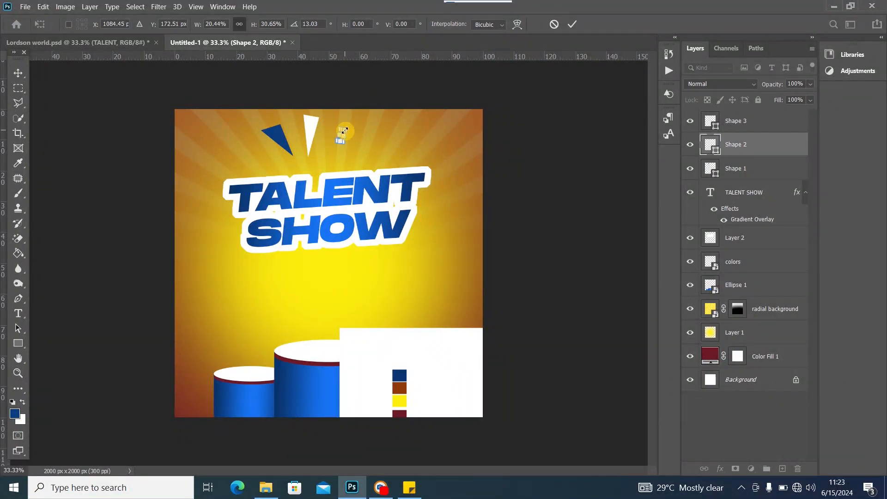
{"action": "key", "text": "ctrl+z"}
{"action": "left_click_drag", "start_coordinate": [335, 141], "coordinate": [338, 142]}
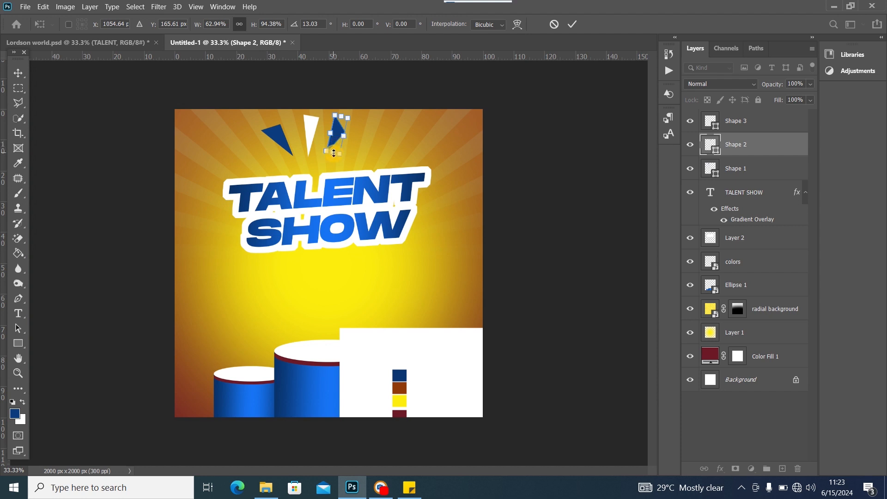
{"action": "left_click_drag", "start_coordinate": [334, 153], "coordinate": [313, 133]}
{"action": "left_click", "coordinate": [18, 73]}
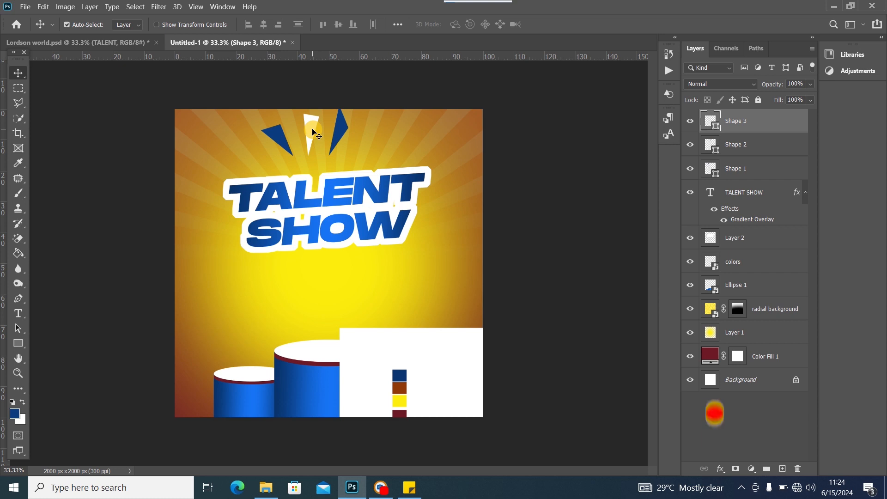
Duplicate the white triangle, tilt the copy right of the blue ray, and reposition the blue ray
{"action": "key", "text": "ctrl+j"}
{"action": "left_click_drag", "start_coordinate": [312, 133], "coordinate": [368, 137]}
{"action": "key", "text": "ctrl+t"}
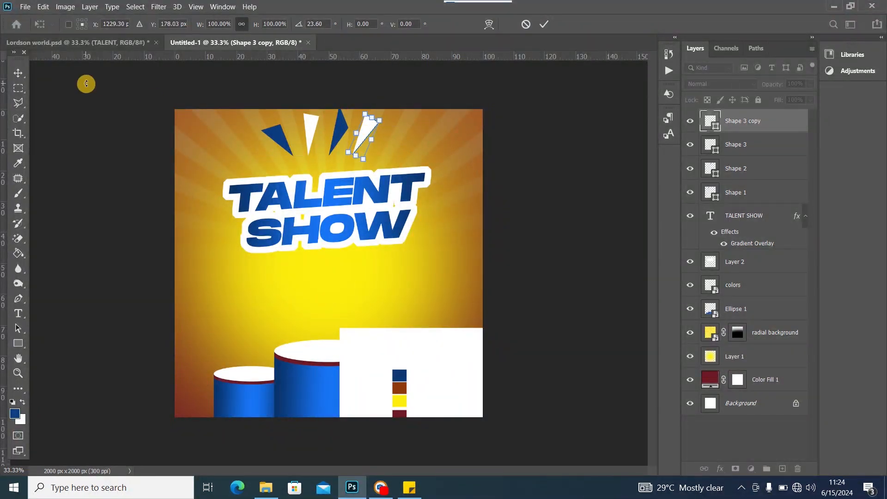
{"action": "left_click", "coordinate": [18, 72]}
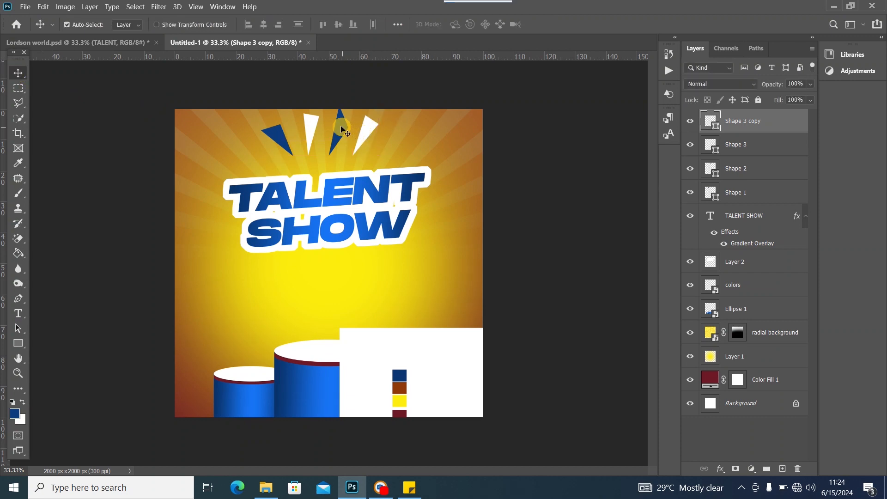
{"action": "left_click_drag", "start_coordinate": [336, 130], "coordinate": [284, 136]}
{"action": "left_click", "coordinate": [355, 183]}
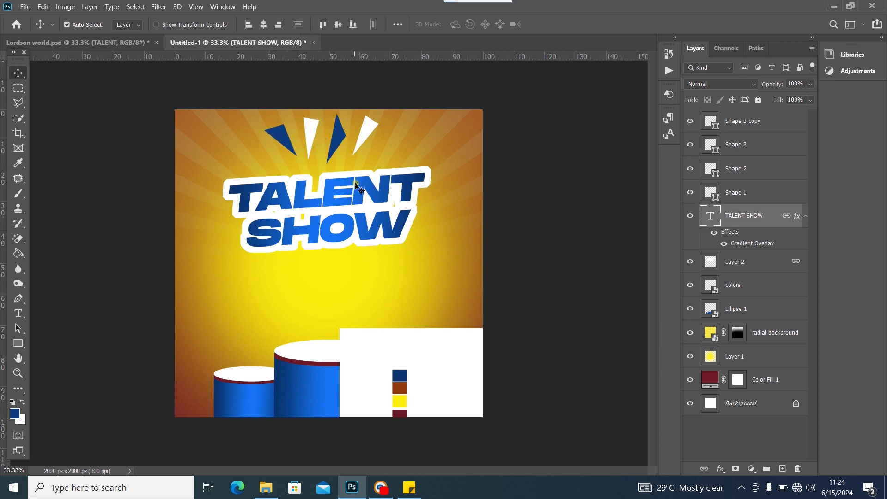
Lower the TALENT SHOW headline, checking its placement against the Lordson world.psd reference
{"action": "left_click_drag", "start_coordinate": [357, 190], "coordinate": [360, 206]}
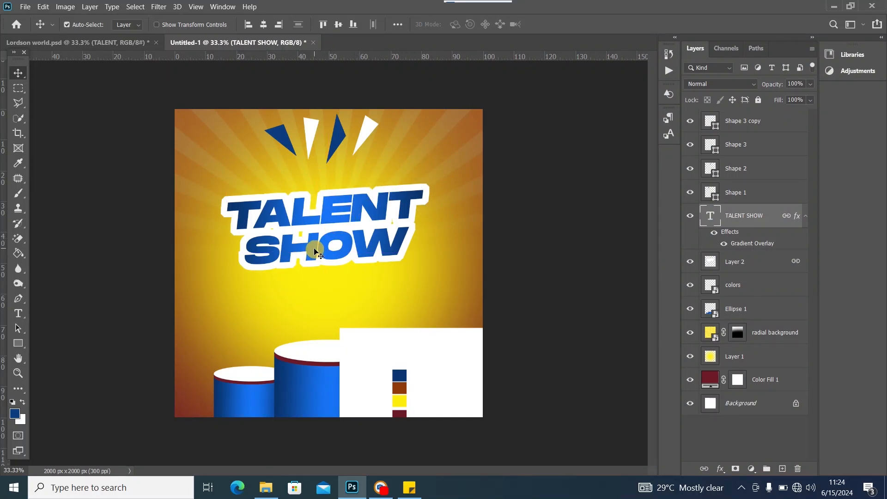
{"action": "left_click_drag", "start_coordinate": [335, 209], "coordinate": [336, 214]}
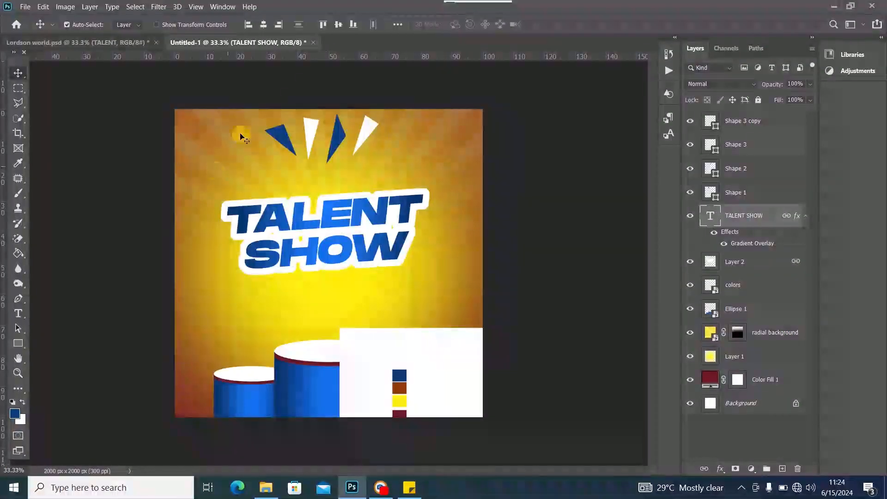
{"action": "left_click", "coordinate": [97, 43]}
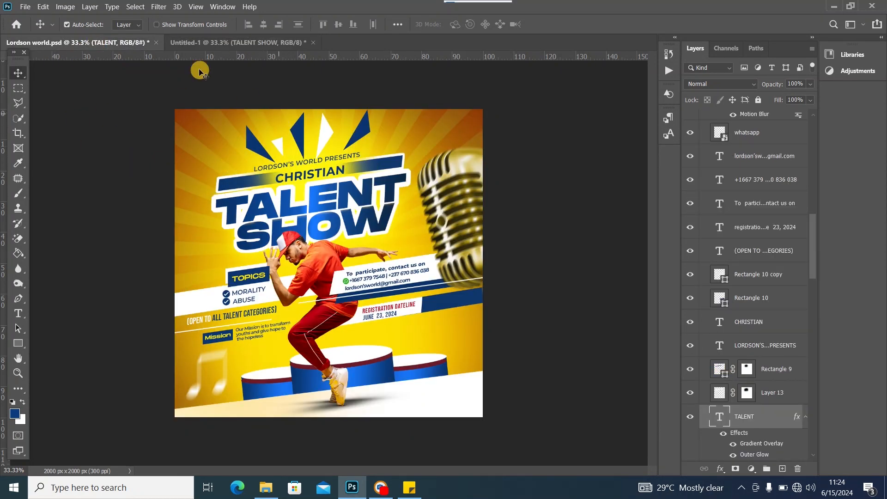
{"action": "left_click", "coordinate": [204, 43]}
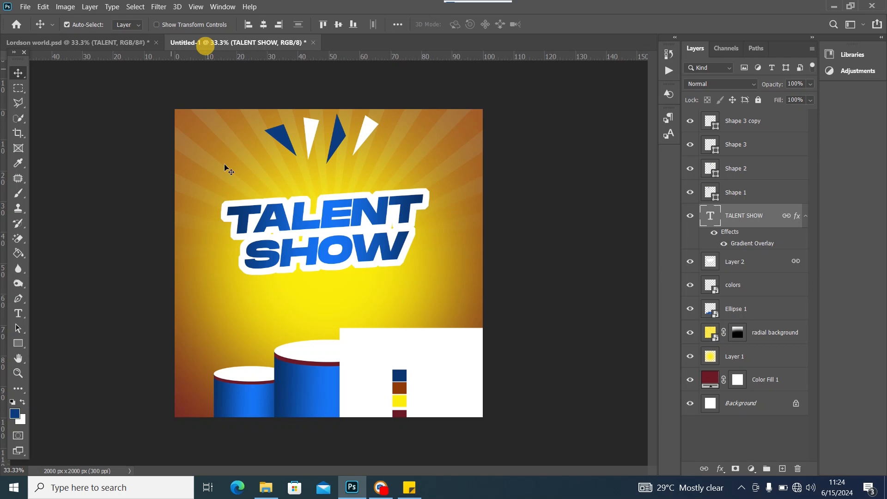
{"action": "left_click", "coordinate": [121, 44]}
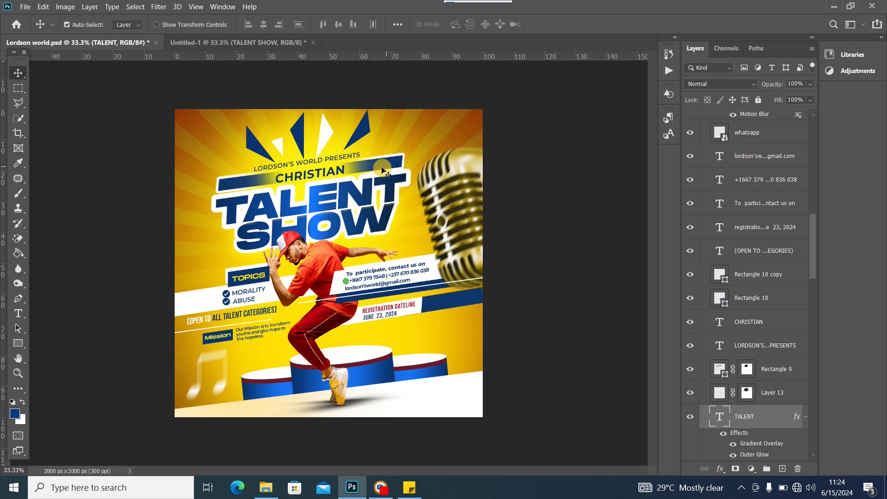
{"action": "left_click", "coordinate": [230, 43]}
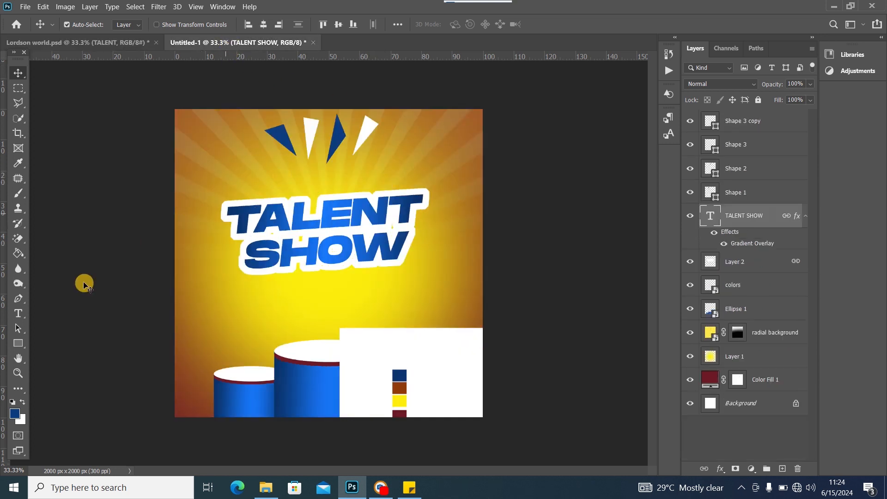
{"action": "left_click", "coordinate": [18, 344]}
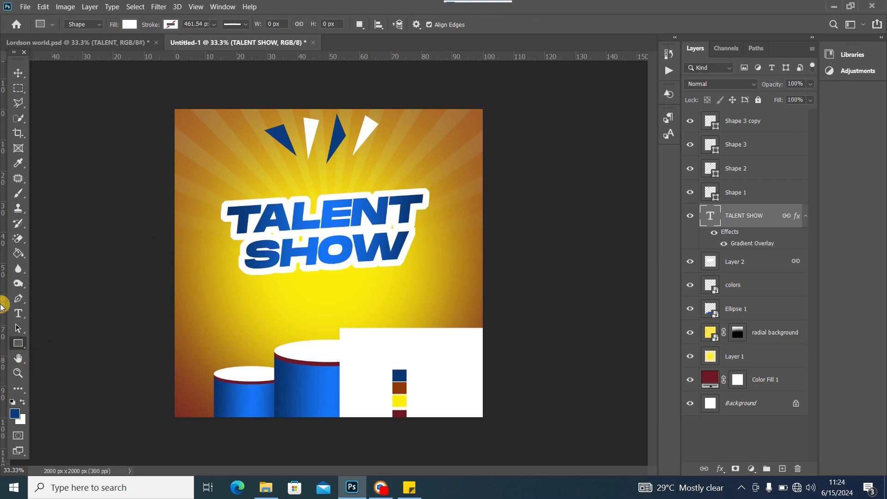
Draw a thin dark blue rectangle band just above the headline
{"action": "left_click", "coordinate": [130, 26]}
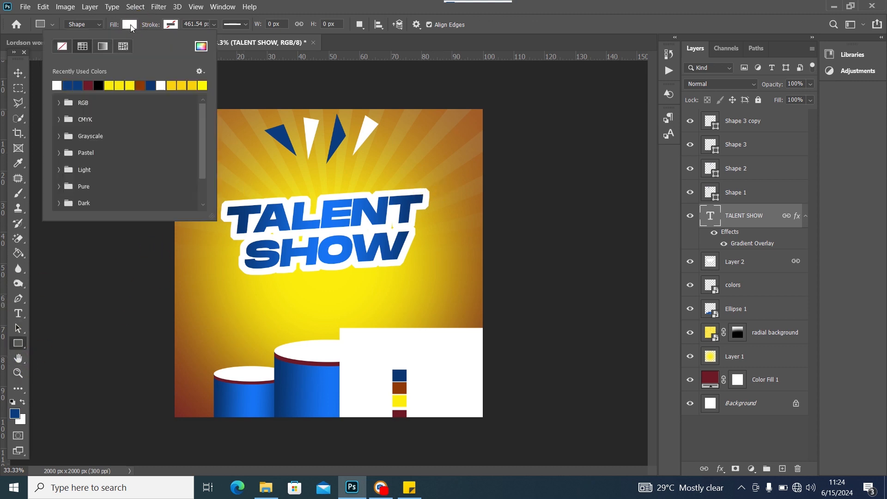
{"action": "left_click", "coordinate": [70, 84]}
{"action": "left_click", "coordinate": [368, 4]}
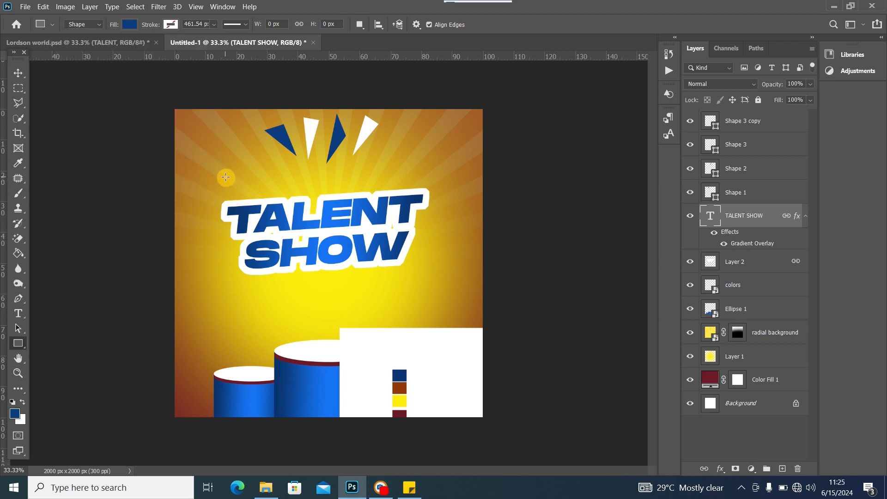
{"action": "left_click_drag", "start_coordinate": [230, 178], "coordinate": [426, 190]}
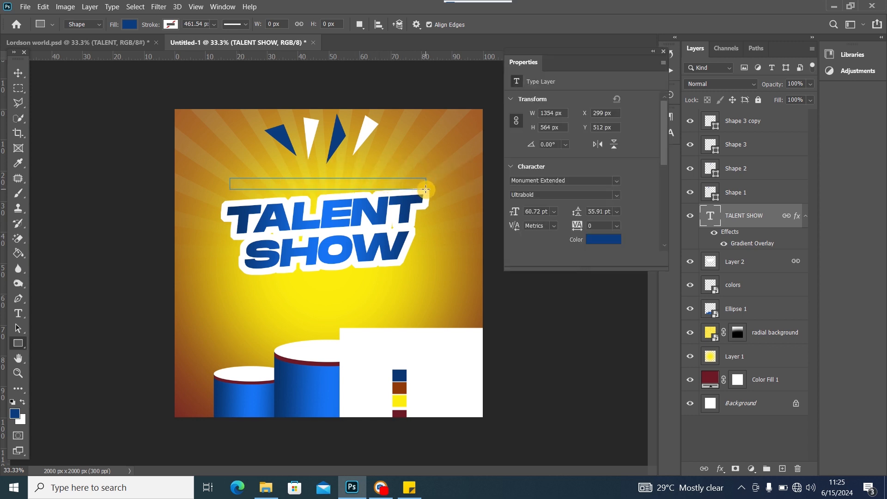
Tilt the blue bar about -3.3°, scale it to roughly 95%, and reposition it
{"action": "left_click", "coordinate": [14, 72]}
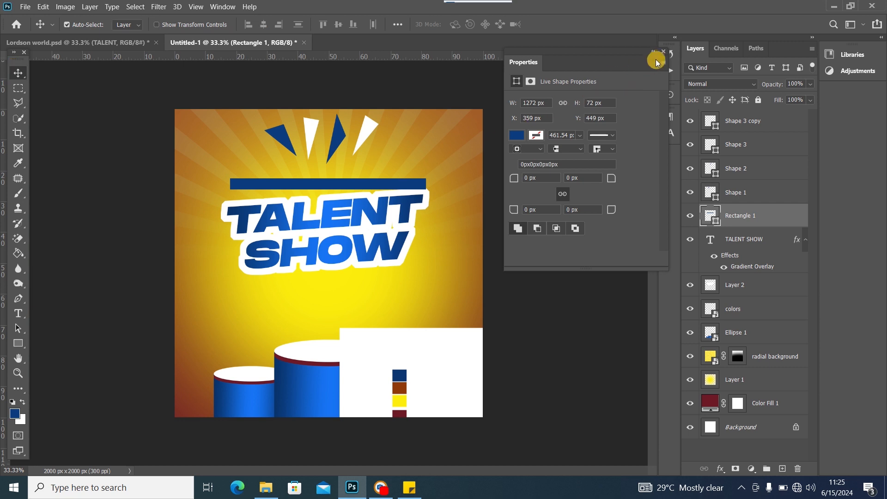
{"action": "left_click", "coordinate": [664, 52]}
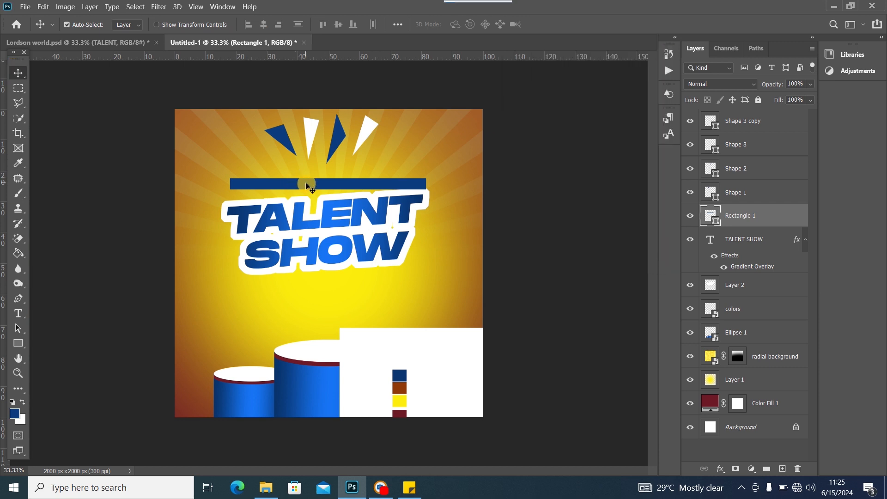
{"action": "key", "text": "ctrl+t"}
{"action": "left_click_drag", "start_coordinate": [443, 183], "coordinate": [439, 171]}
{"action": "mouse_move", "coordinate": [333, 188]}
{"action": "left_mouse_down"}
{"action": "mouse_move", "coordinate": [334, 179]}
{"action": "mouse_move", "coordinate": [338, 186]}
{"action": "left_mouse_up"}
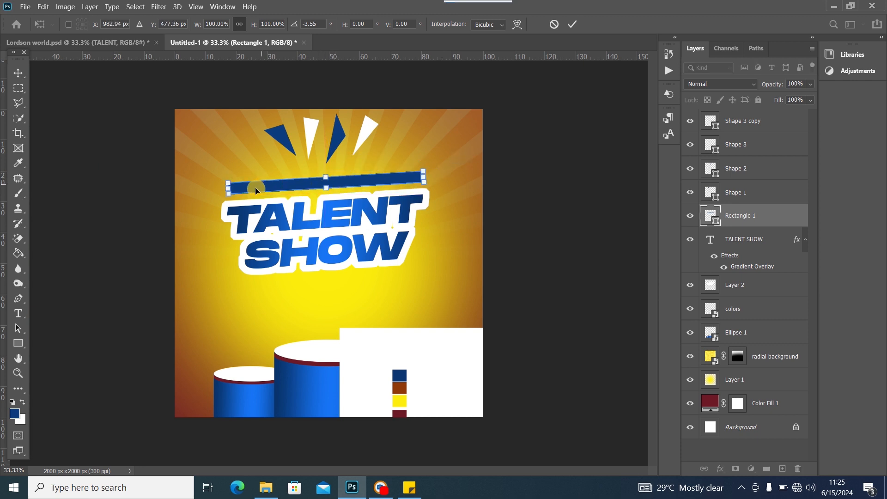
{"action": "left_click_drag", "start_coordinate": [231, 188], "coordinate": [287, 185]}
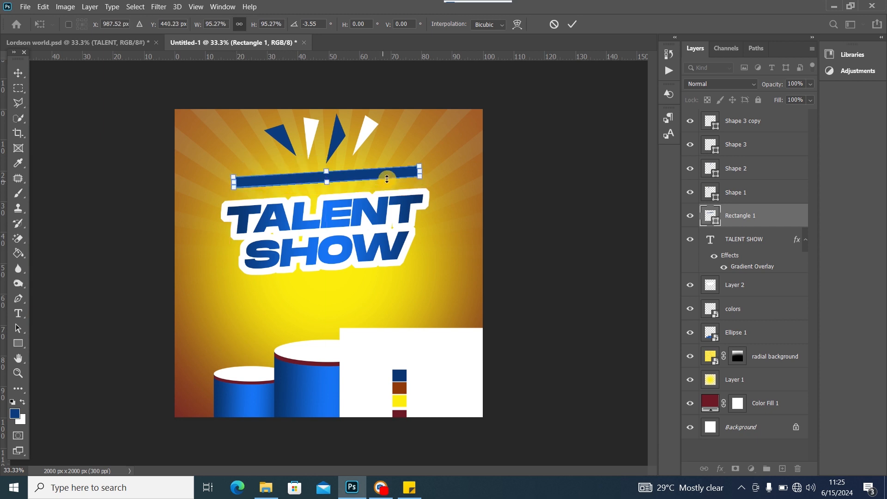
{"action": "left_click_drag", "start_coordinate": [439, 166], "coordinate": [439, 166]}
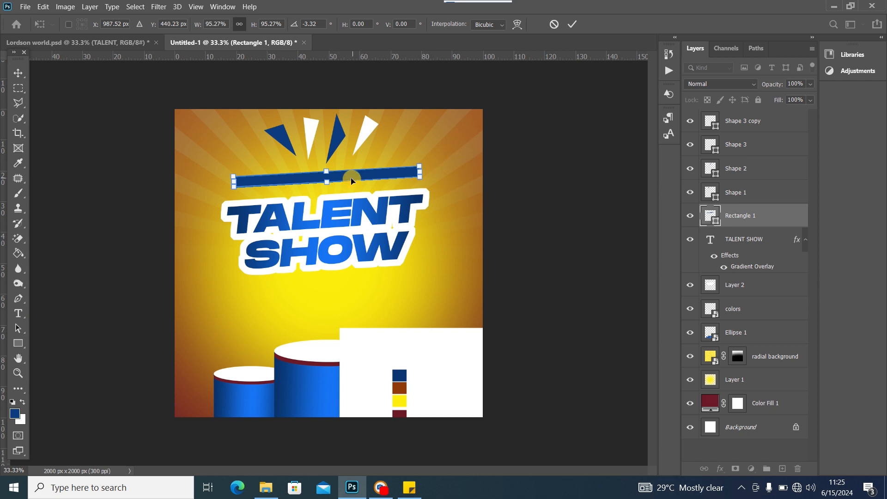
{"action": "left_click_drag", "start_coordinate": [351, 175], "coordinate": [351, 176]}
{"action": "left_click", "coordinate": [18, 73]}
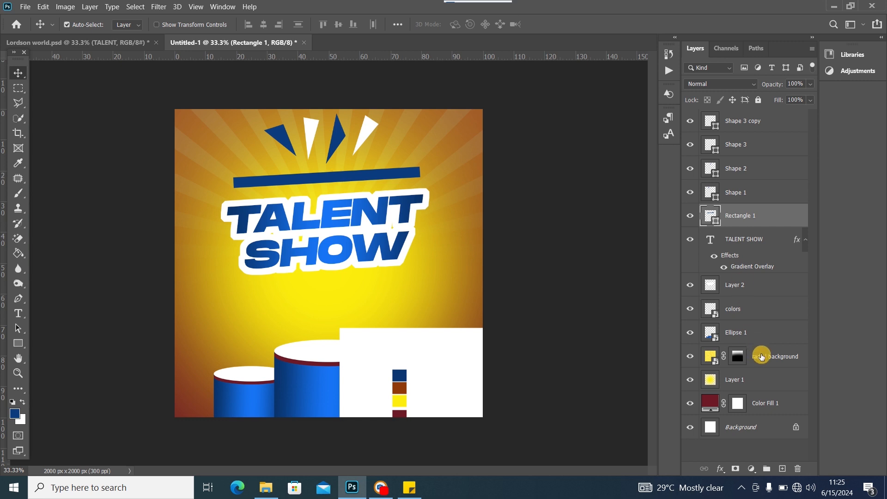
{"action": "left_click", "coordinate": [782, 469]}
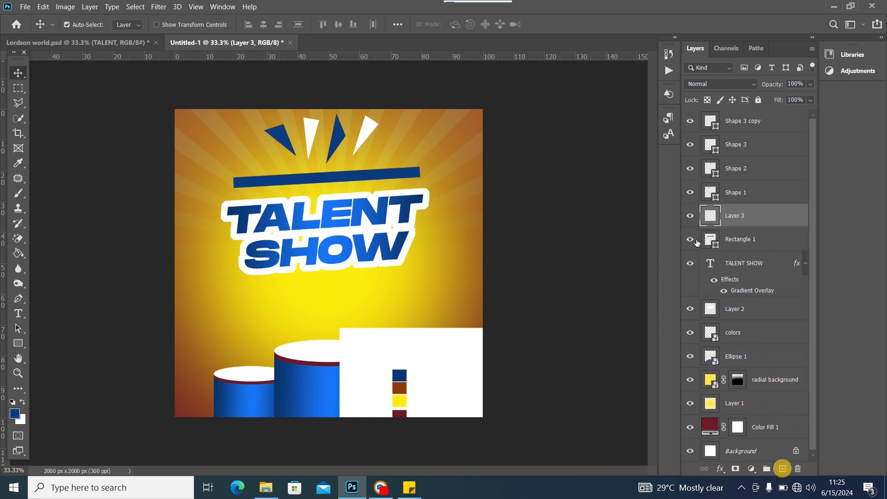
{"action": "left_click_drag", "start_coordinate": [768, 224], "coordinate": [779, 245]}
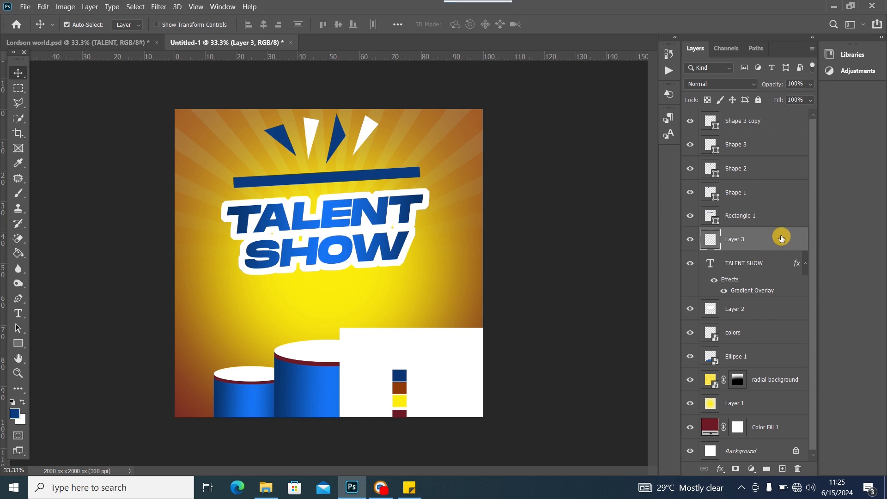
{"action": "left_click", "coordinate": [713, 221], "text": "ctrl"}
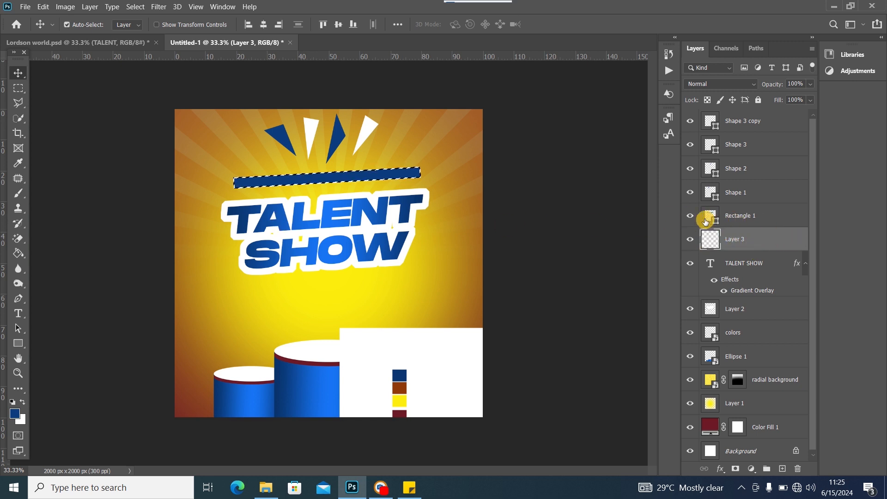
{"action": "left_click", "coordinate": [138, 6]}
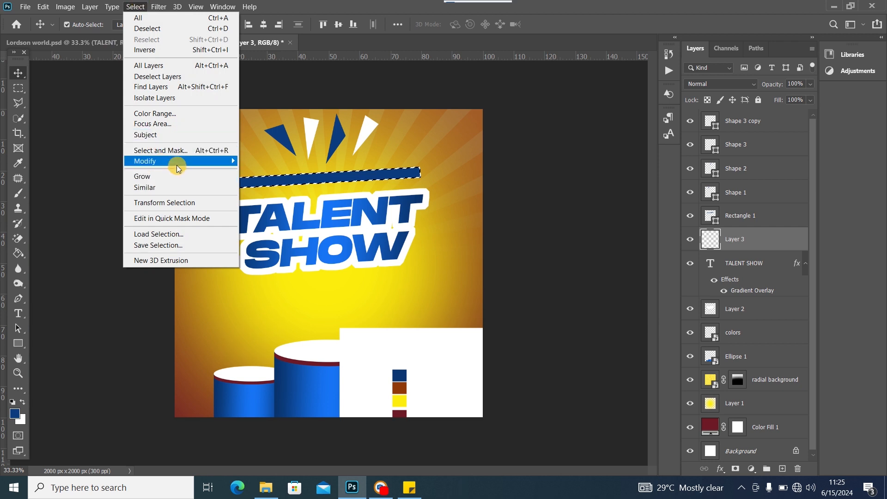
{"action": "mouse_move", "coordinate": [176, 162]}
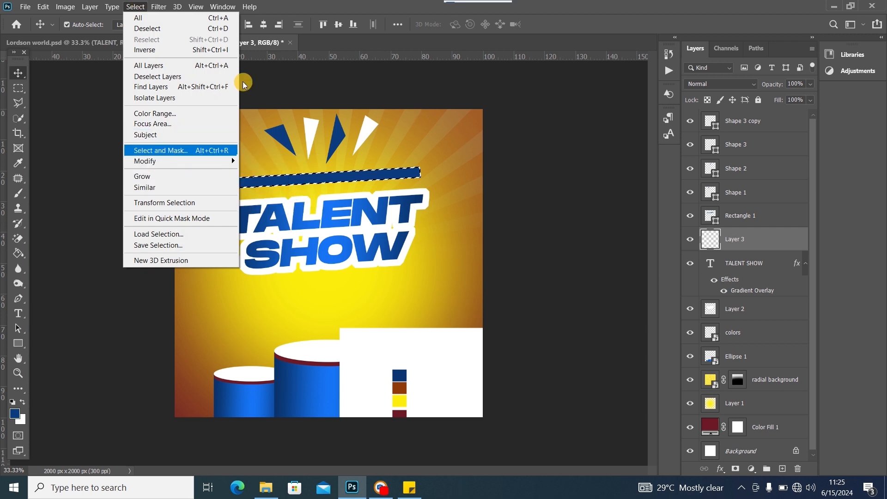
{"action": "left_click", "coordinate": [364, 3]}
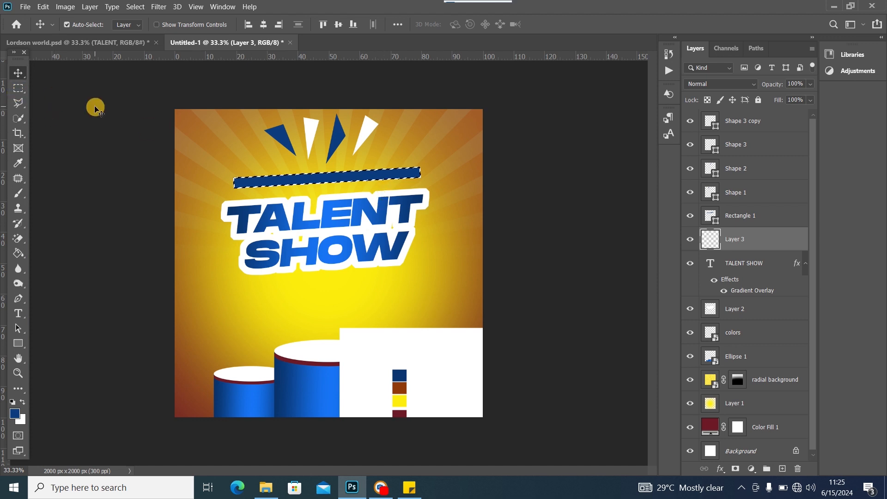
{"action": "left_click", "coordinate": [135, 6]}
{"action": "mouse_move", "coordinate": [176, 162]}
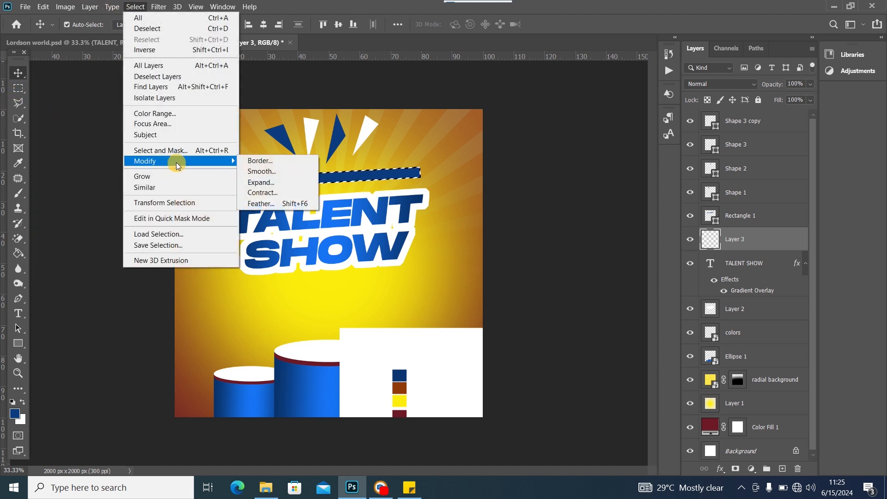
{"action": "left_click", "coordinate": [276, 183]}
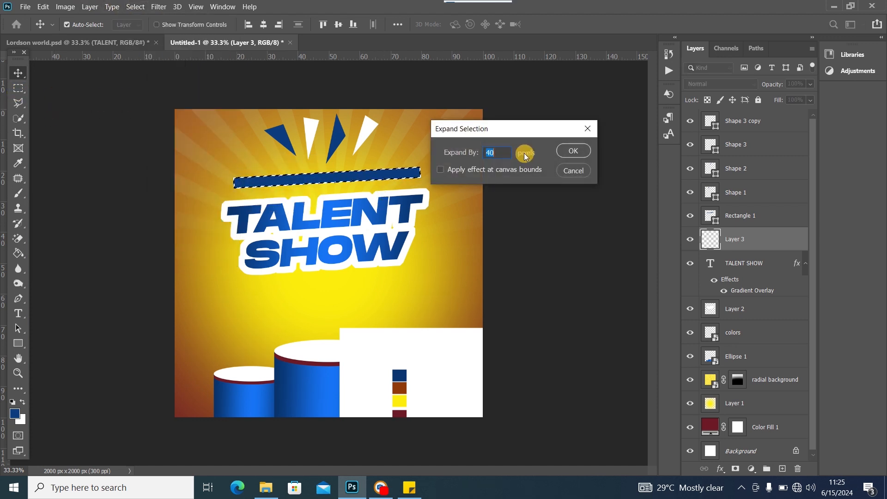
{"action": "left_click", "coordinate": [573, 151]}
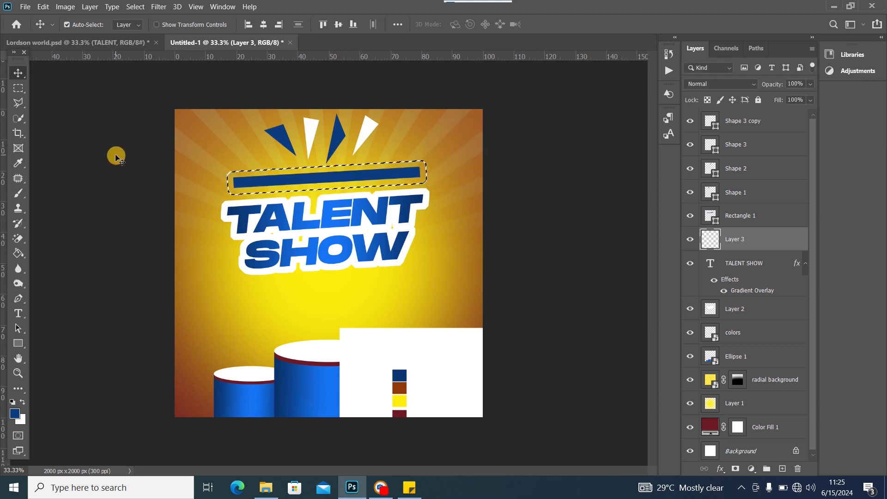
{"action": "key", "text": "ctrl+BackSpace"}
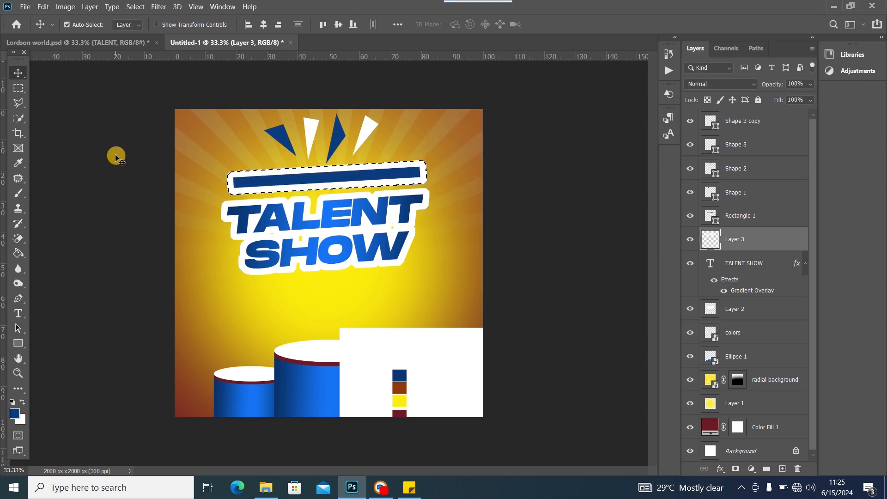
{"action": "left_click", "coordinate": [18, 88]}
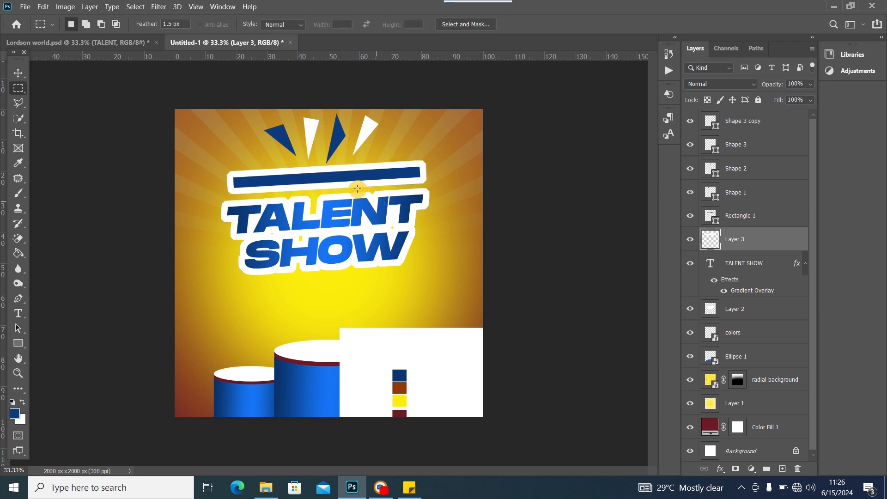
{"action": "key", "text": "ctrl+d"}
{"action": "left_click", "coordinate": [20, 72]}
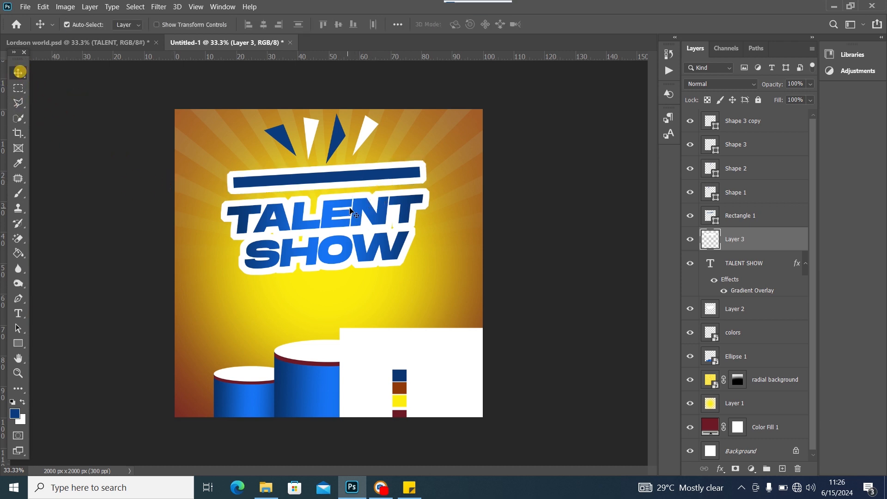
{"action": "left_click_drag", "start_coordinate": [364, 184], "coordinate": [366, 180]}
{"action": "left_click", "coordinate": [126, 43]}
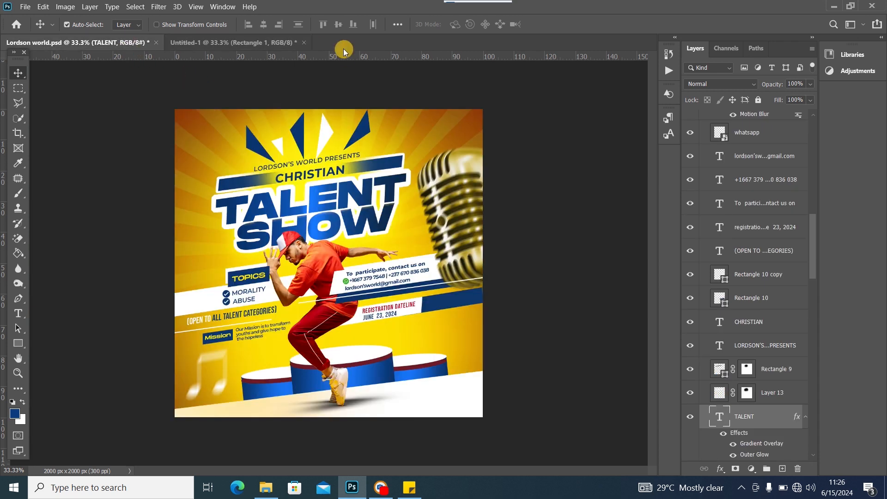
{"action": "left_click", "coordinate": [251, 42]}
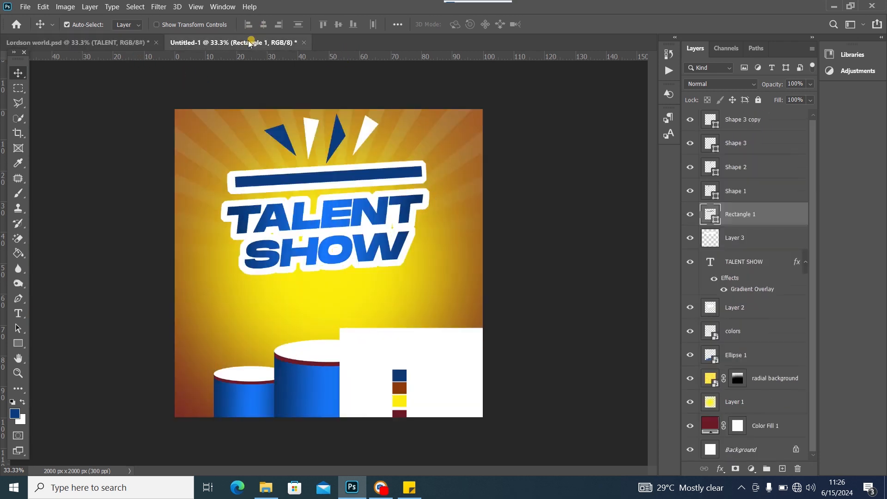
{"action": "left_click", "coordinate": [350, 171]}
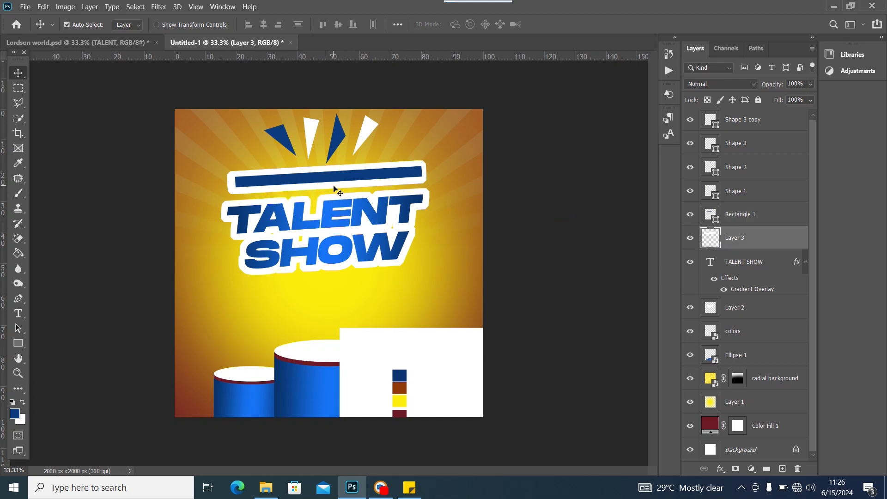
{"action": "key", "text": "Delete"}
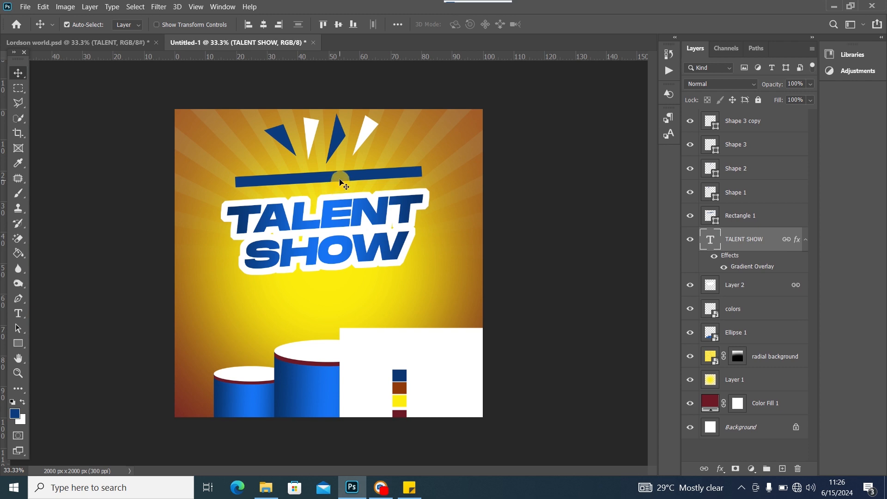
{"action": "left_click", "coordinate": [342, 182]}
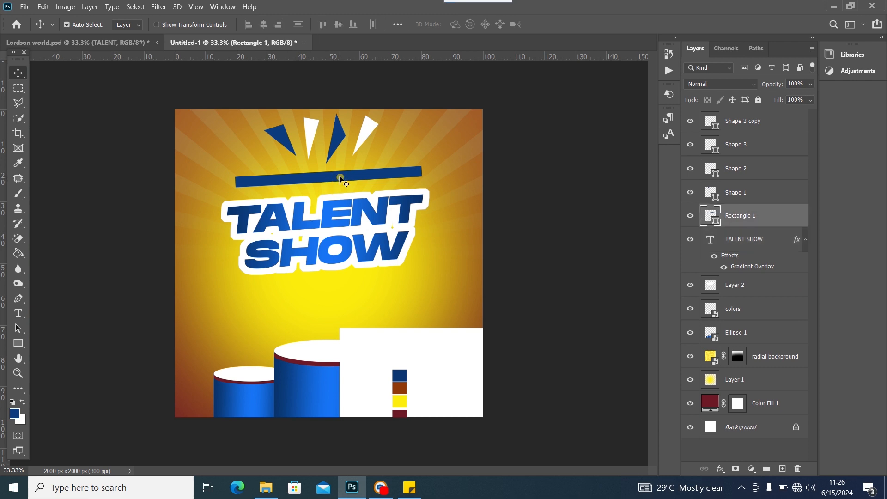
Duplicate the blue bar and give Rectangle 1 a white fill
{"action": "key", "text": "ctrl+j"}
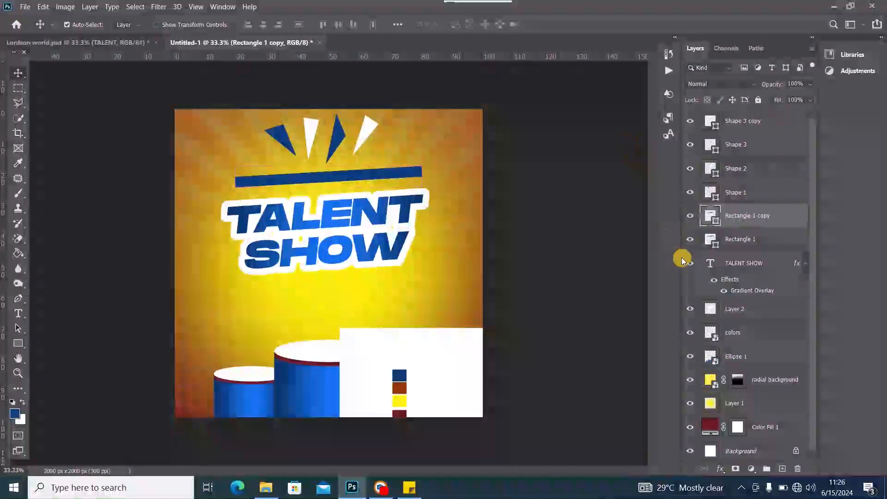
{"action": "double_click", "coordinate": [715, 241]}
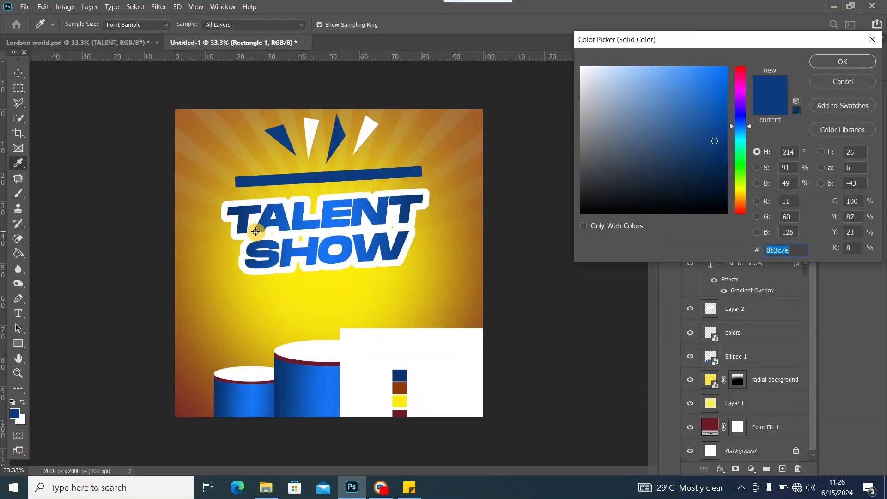
{"action": "left_click", "coordinate": [362, 356]}
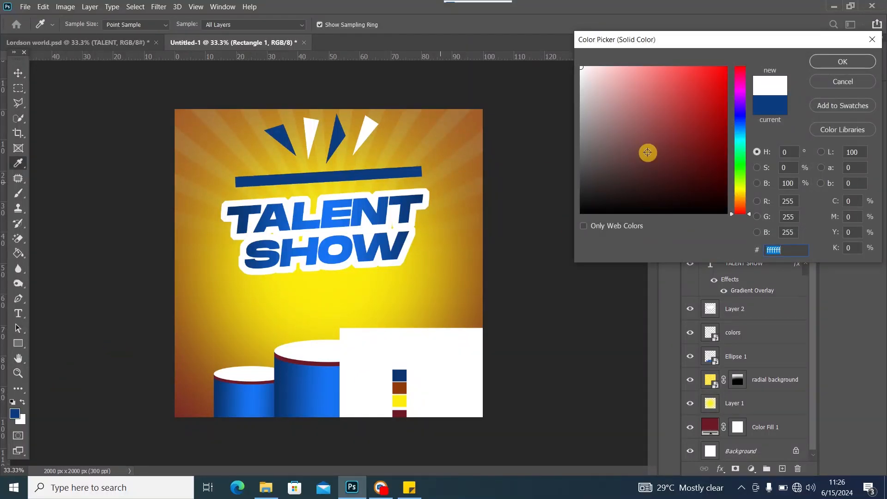
{"action": "left_click", "coordinate": [826, 61]}
{"action": "left_click", "coordinate": [515, 177]}
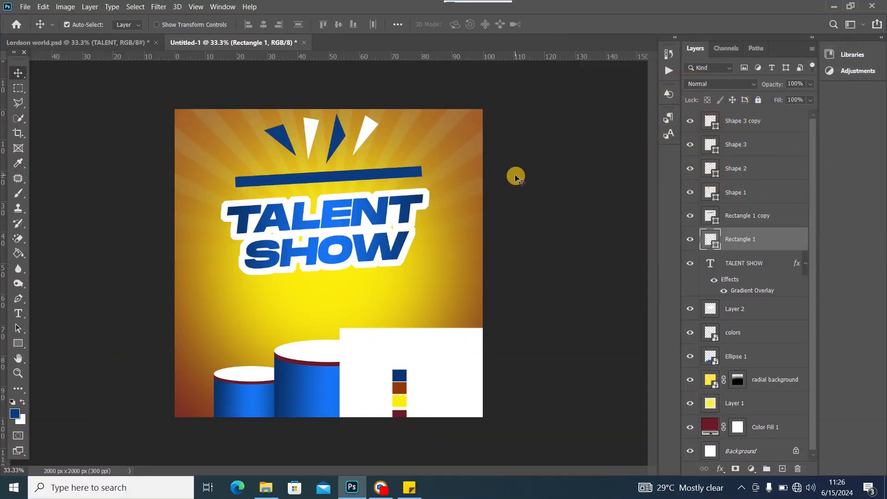
Make the white bar wider and taller, tilt it about 1.8°, and nudge it right
{"action": "key", "text": "ctrl+t"}
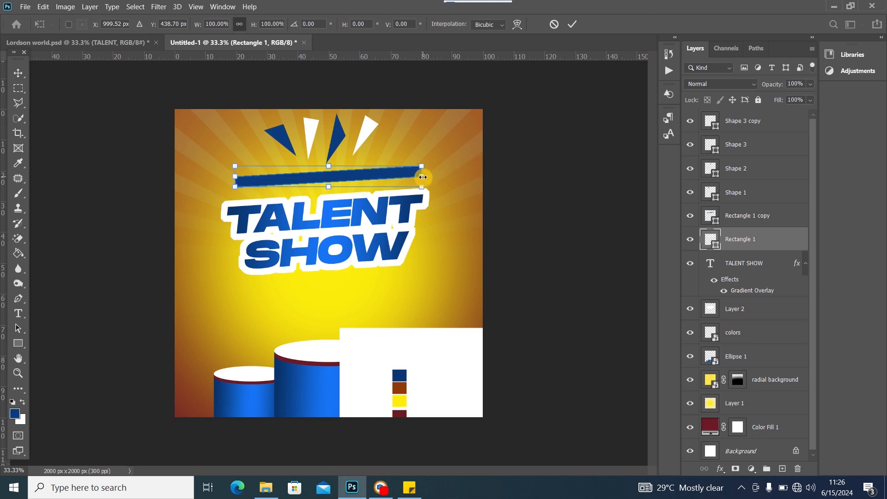
{"action": "left_click_drag", "start_coordinate": [423, 177], "coordinate": [426, 174]}
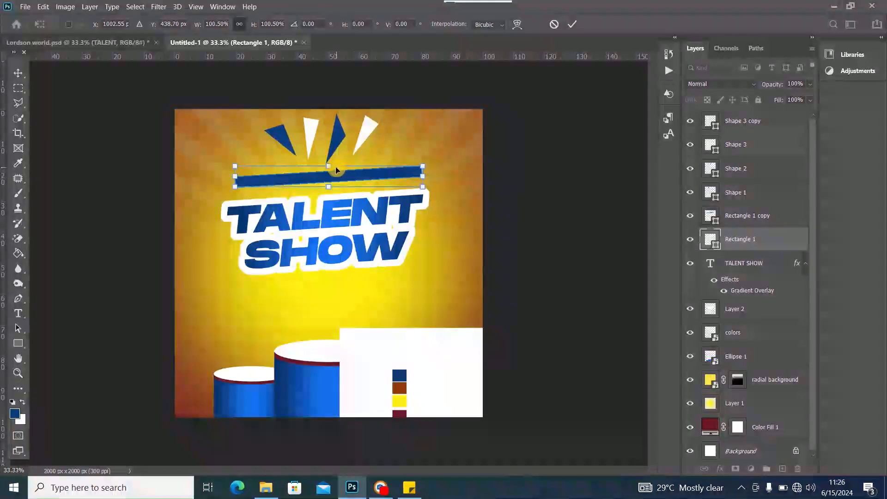
{"action": "left_click_drag", "start_coordinate": [329, 166], "coordinate": [332, 193]}
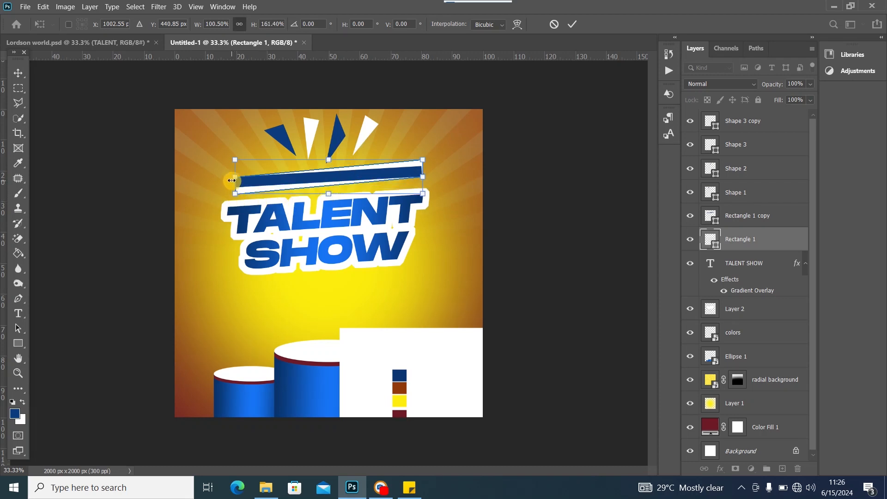
{"action": "left_click_drag", "start_coordinate": [432, 159], "coordinate": [437, 163]}
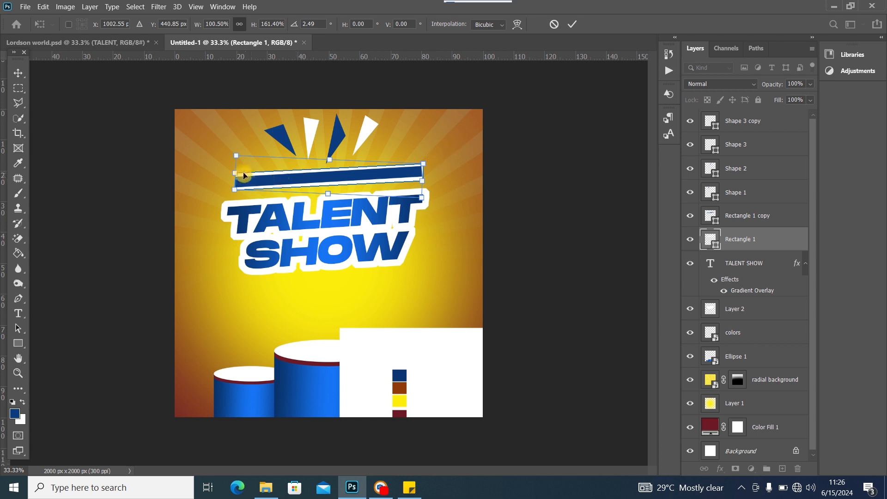
{"action": "left_click_drag", "start_coordinate": [239, 172], "coordinate": [235, 172]}
{"action": "left_click_drag", "start_coordinate": [442, 170], "coordinate": [444, 167]}
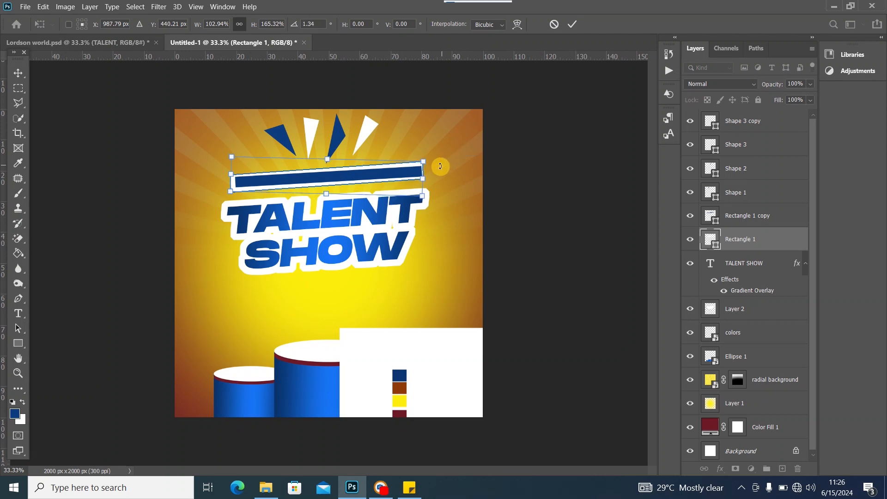
{"action": "left_click", "coordinate": [372, 170]}
{"action": "left_click_drag", "start_coordinate": [372, 170], "coordinate": [374, 170]}
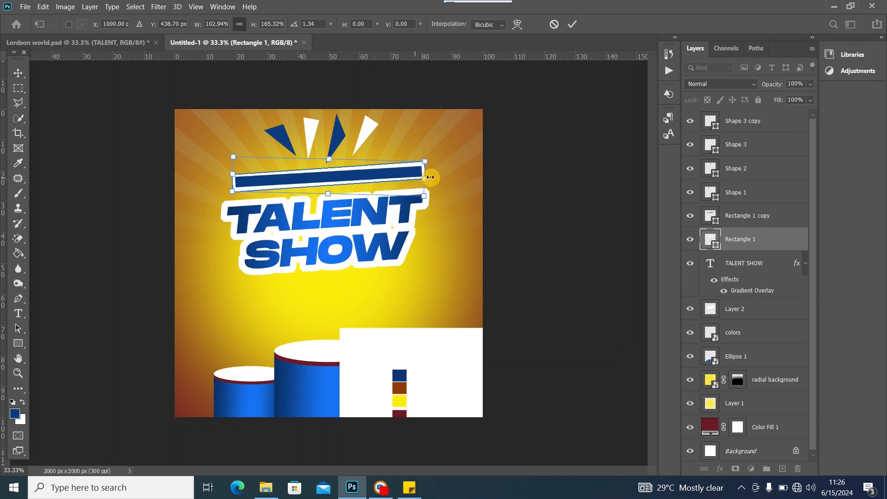
{"action": "left_click_drag", "start_coordinate": [438, 173], "coordinate": [437, 174]}
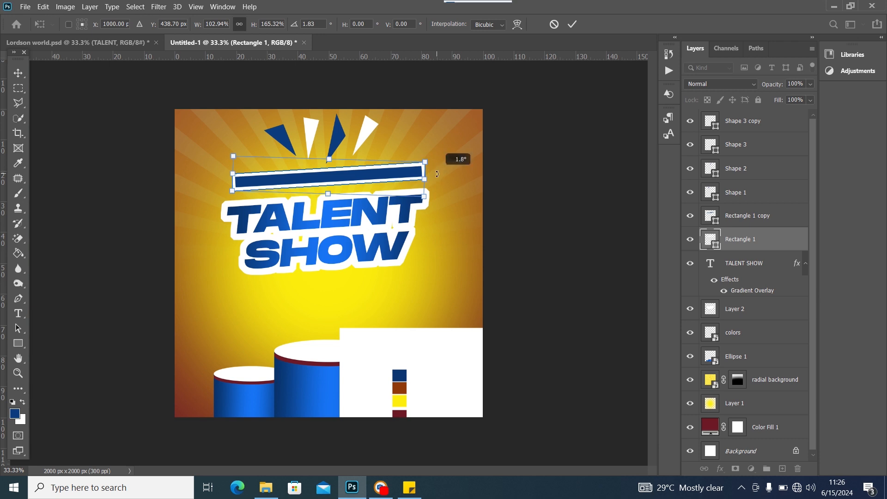
{"action": "left_click", "coordinate": [16, 73]}
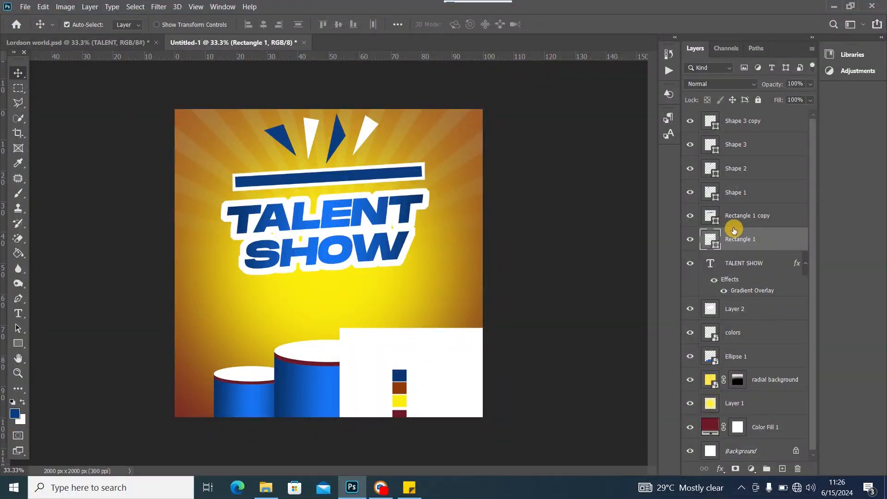
Enlarge the blue bar slightly and shift it a few pixels right inside the white border
{"action": "left_click", "coordinate": [691, 218]}
{"action": "left_click", "coordinate": [692, 219]}
{"action": "left_click", "coordinate": [383, 180]}
{"action": "key", "text": "ctrl+t"}
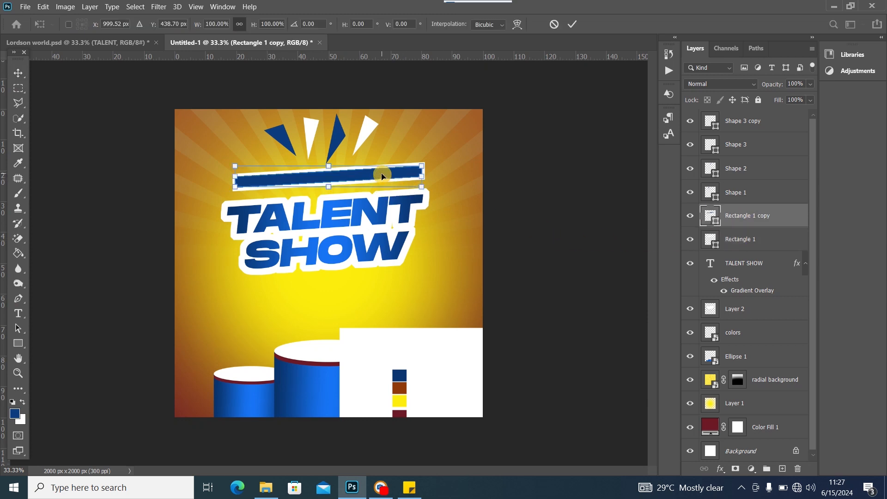
{"action": "left_click_drag", "start_coordinate": [236, 168], "coordinate": [234, 166]}
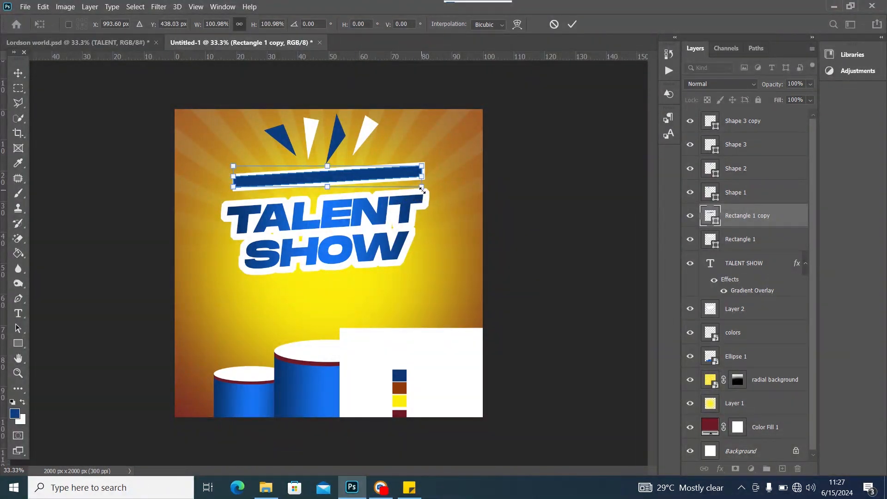
{"action": "left_click_drag", "start_coordinate": [421, 190], "coordinate": [423, 188]}
{"action": "left_click", "coordinate": [17, 72]}
{"action": "left_click", "coordinate": [338, 181]}
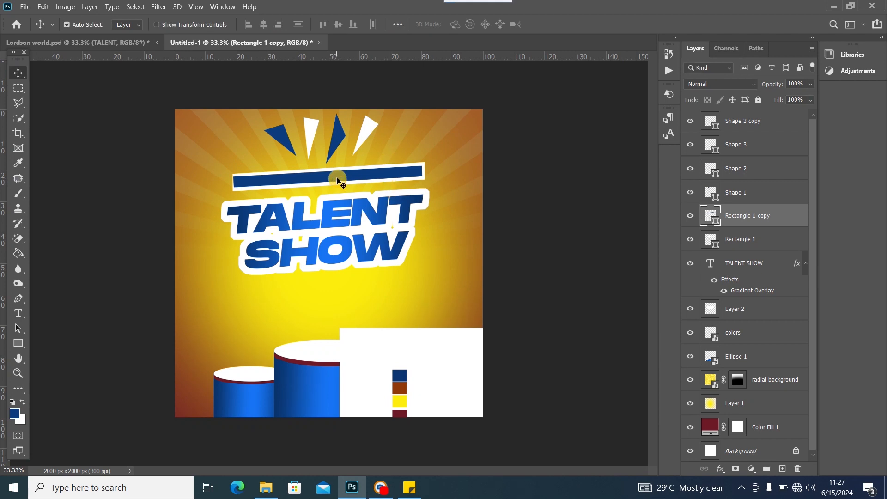
{"action": "left_click_drag", "start_coordinate": [337, 179], "coordinate": [340, 180]}
{"action": "left_click", "coordinate": [689, 244]}
{"action": "left_click", "coordinate": [688, 243]}
{"action": "left_click", "coordinate": [767, 238], "text": "shift"}
Convert both rectangle layers into one smart object and add a layer mask
{"action": "right_click", "coordinate": [780, 225]}
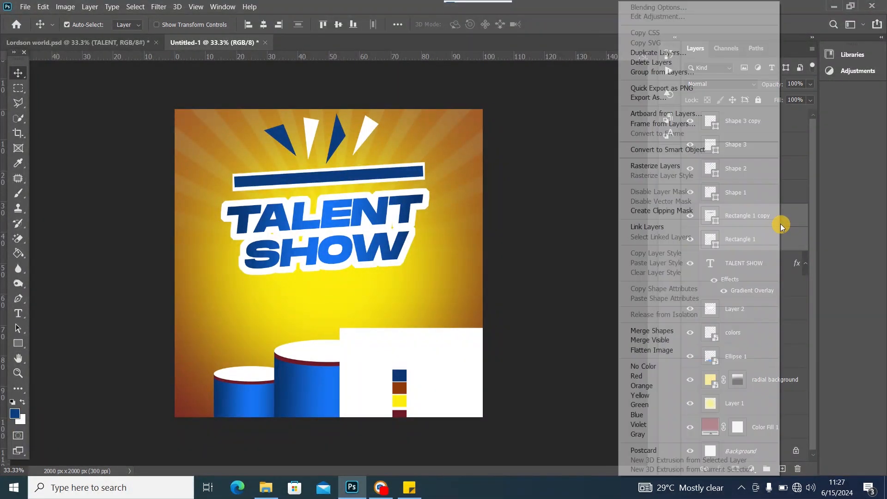
{"action": "left_click", "coordinate": [664, 149]}
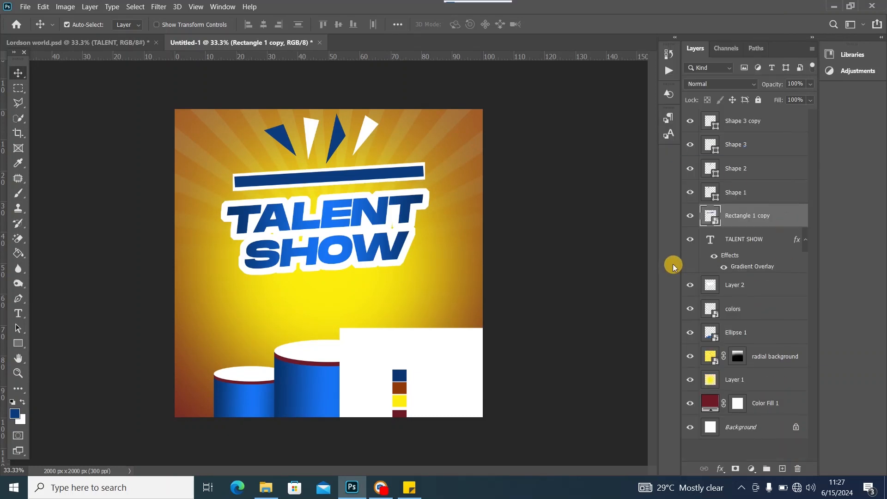
{"action": "left_click", "coordinate": [734, 469]}
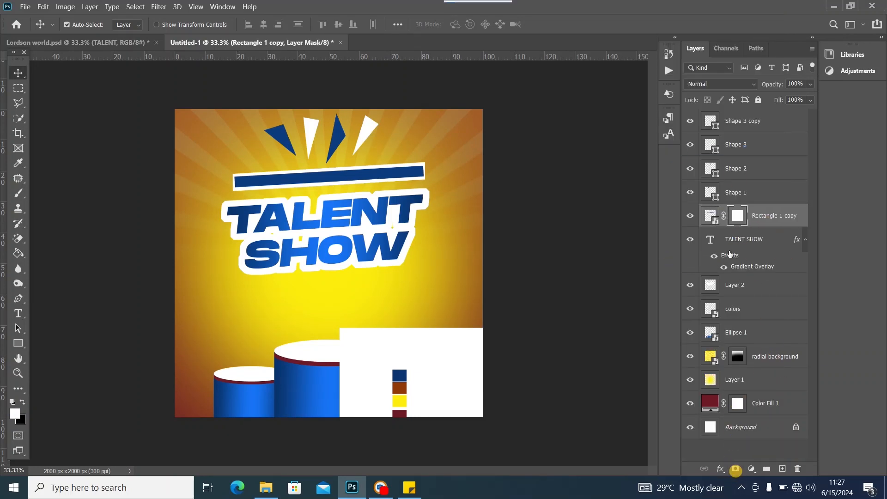
Shift the combined bar slightly left and down after checking the reference, then ready a black brush
{"action": "left_click", "coordinate": [90, 42]}
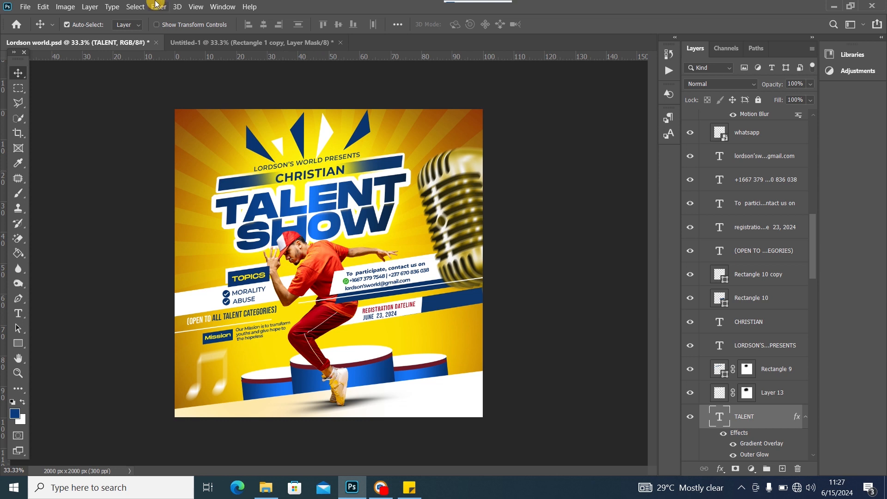
{"action": "left_click", "coordinate": [214, 42]}
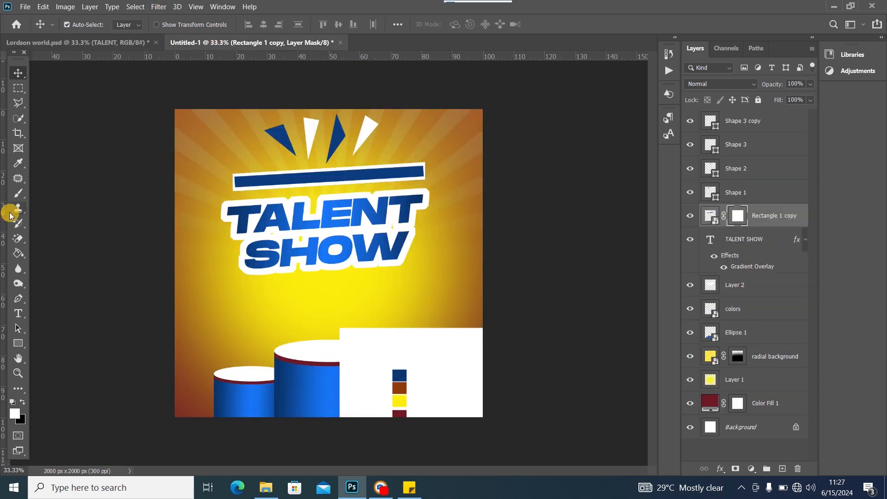
{"action": "left_click_drag", "start_coordinate": [364, 177], "coordinate": [359, 178]}
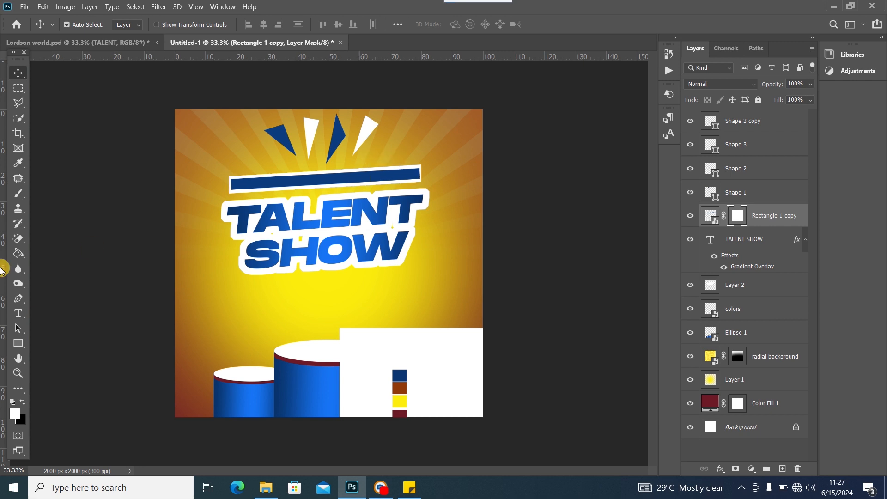
{"action": "left_click", "coordinate": [19, 198]}
{"action": "left_click", "coordinate": [23, 405]}
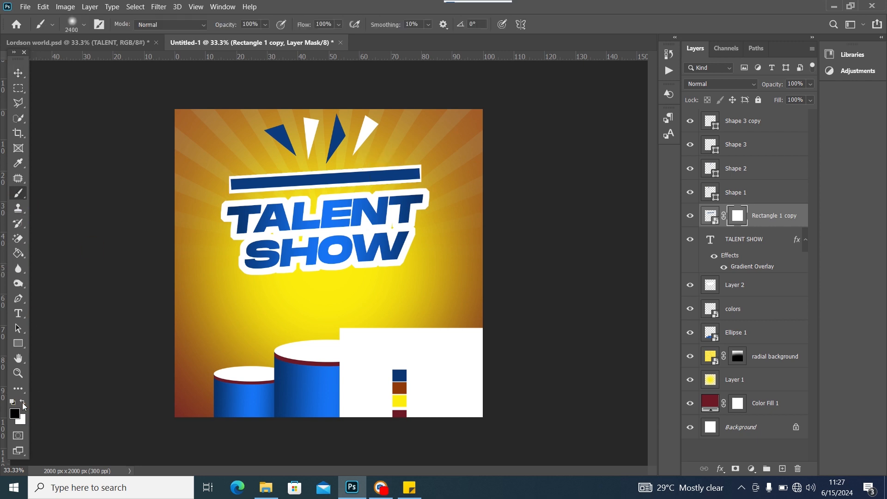
Try masking the bar's middle with a 900 px black brush, then undo it
{"action": "left_click", "coordinate": [737, 214]}
{"action": "key", "text": "bracketleft"}
{"action": "key", "text": "bracketleft"}
{"action": "key", "text": "bracketleft"}
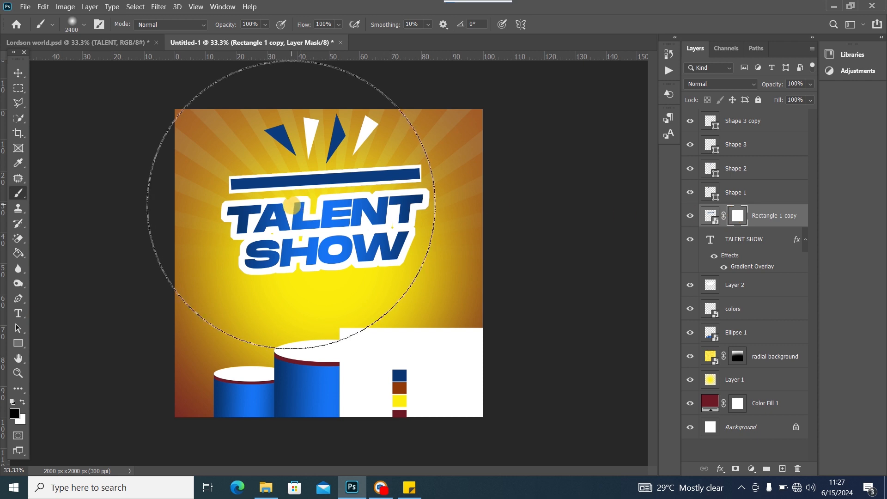
{"action": "key", "text": "bracketleft"}
{"action": "key", "text": "bracketleft"}
{"action": "key", "text": "bracketleft"}
{"action": "key", "text": "bracketleft"}
{"action": "key", "text": "bracketleft"}
{"action": "key", "text": "bracketleft"}
{"action": "key", "text": "bracketleft"}
{"action": "key", "text": "bracketleft"}
{"action": "key", "text": "bracketleft"}
{"action": "key", "text": "bracketleft"}
{"action": "key", "text": "bracketleft"}
{"action": "key", "text": "bracketleft"}
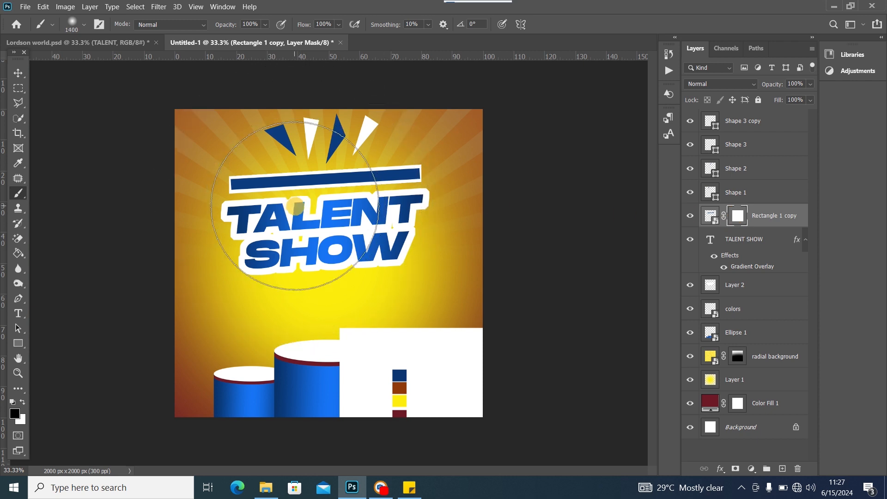
{"action": "left_click", "coordinate": [325, 185]}
{"action": "left_click", "coordinate": [321, 178]}
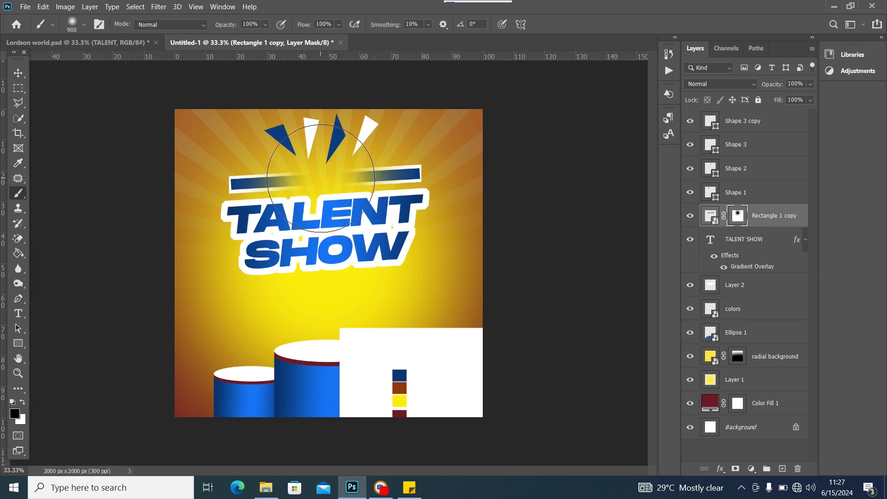
{"action": "left_click", "coordinate": [85, 215]}
{"action": "key", "text": "ctrl+z"}
{"action": "key", "text": "ctrl+z"}
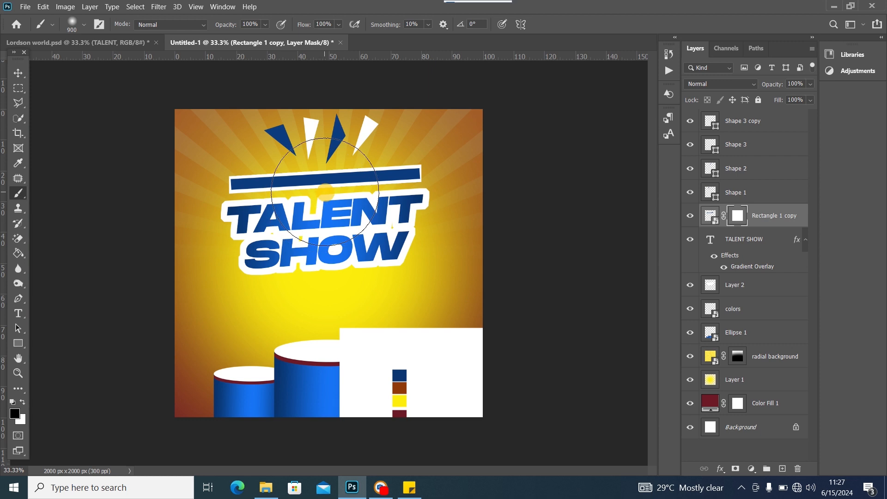
Mask out the bar's centre with a 500 px soft black brush, softening both bands' inner ends
{"action": "key", "text": "bracketleft"}
{"action": "key", "text": "bracketleft"}
{"action": "key", "text": "bracketleft"}
{"action": "key", "text": "bracketleft"}
{"action": "left_click", "coordinate": [327, 179]}
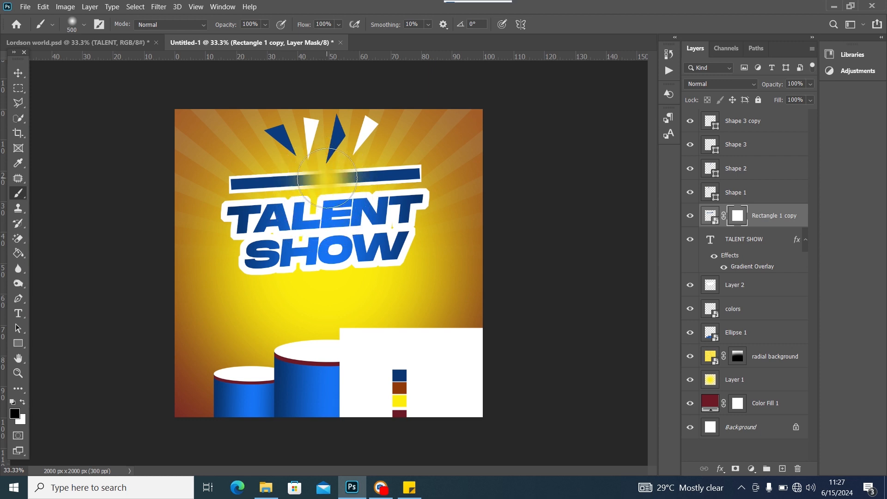
{"action": "left_click", "coordinate": [309, 178]}
{"action": "left_click", "coordinate": [301, 180]}
{"action": "left_click", "coordinate": [347, 170]}
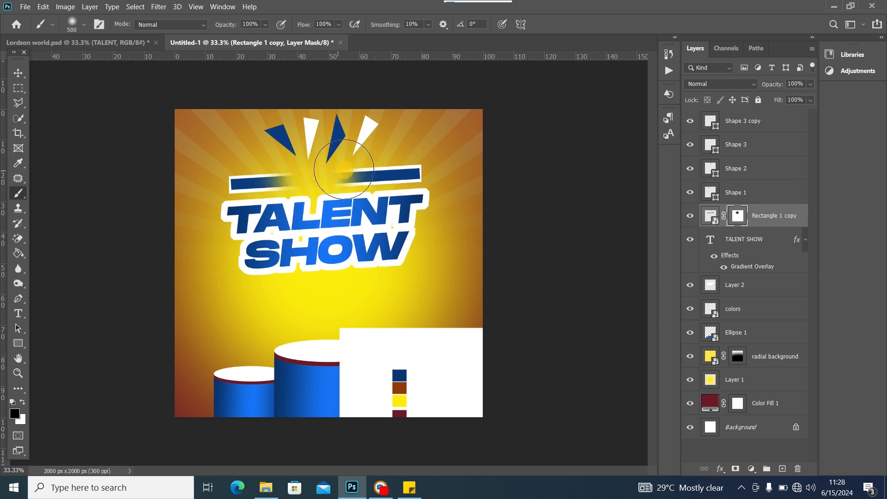
{"action": "left_click", "coordinate": [356, 167]}
{"action": "left_click", "coordinate": [310, 176]}
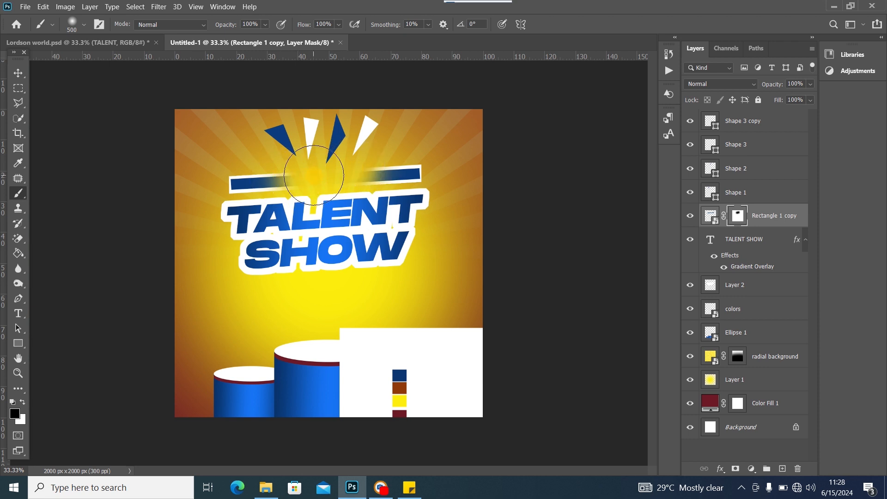
{"action": "left_click", "coordinate": [307, 180]}
{"action": "left_click", "coordinate": [18, 73]}
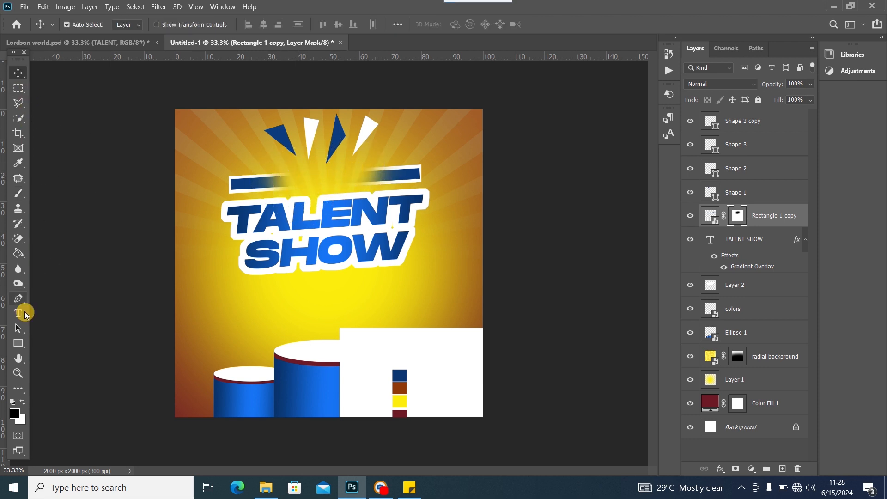
{"action": "left_click", "coordinate": [18, 313]}
Set the foreground colour to white, sampled from the TALENT outline
{"action": "left_click", "coordinate": [14, 413]}
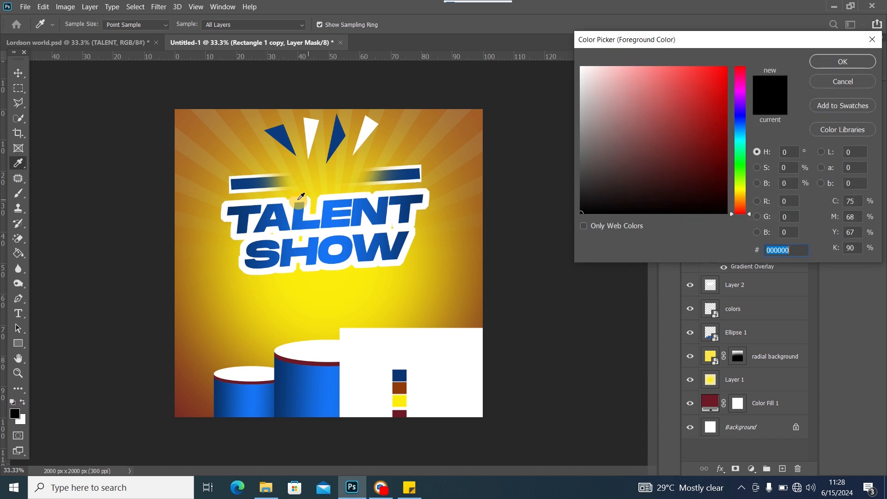
{"action": "left_click", "coordinate": [818, 61]}
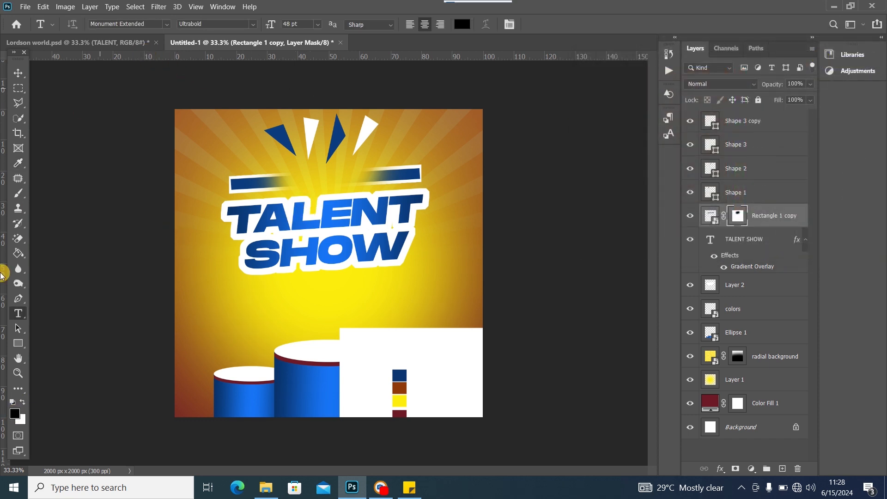
{"action": "left_click", "coordinate": [123, 42]}
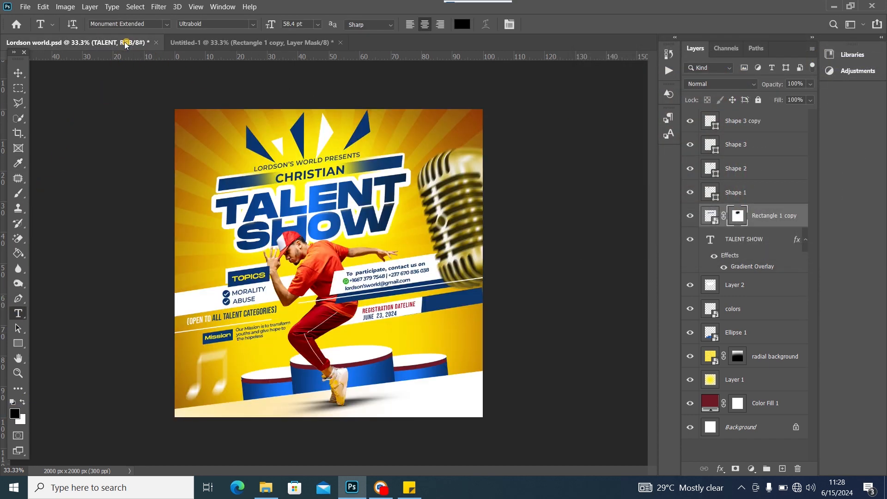
{"action": "left_click", "coordinate": [214, 43]}
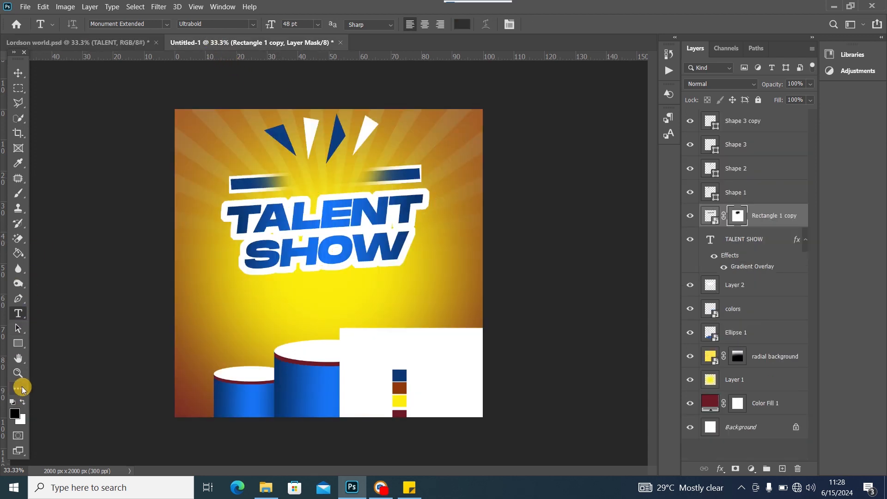
{"action": "left_click", "coordinate": [17, 413]}
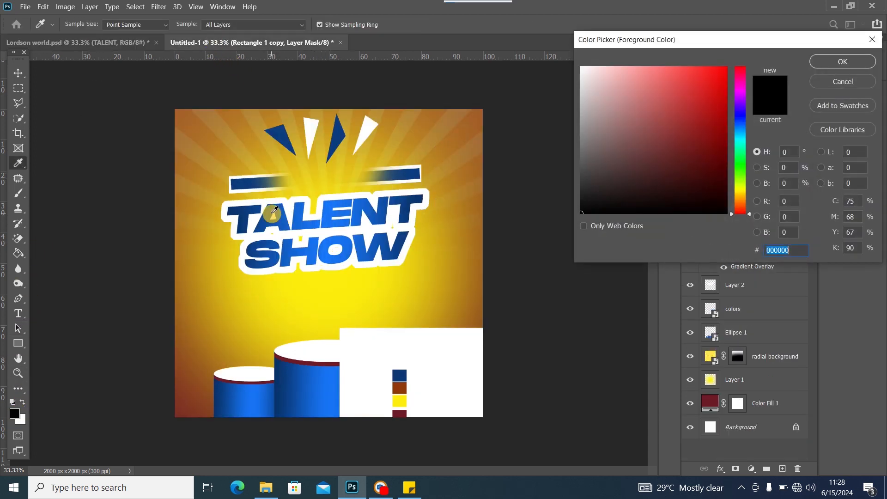
{"action": "left_click", "coordinate": [260, 206]}
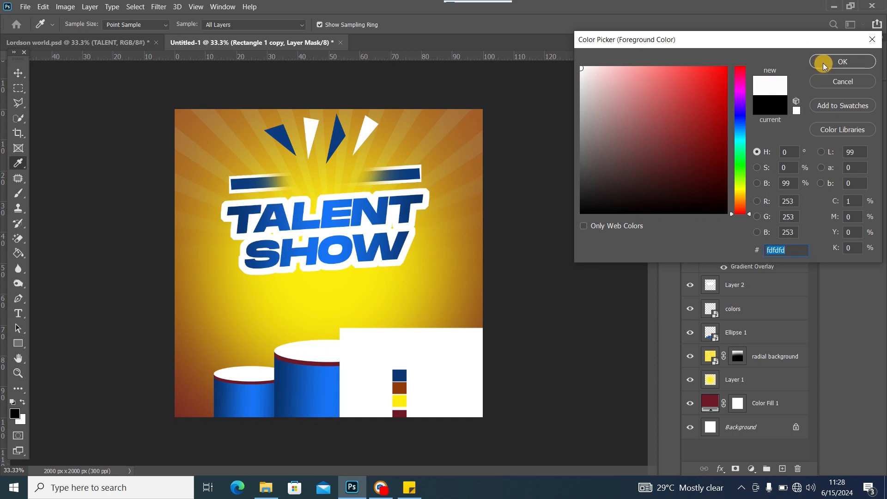
{"action": "left_click", "coordinate": [825, 63]}
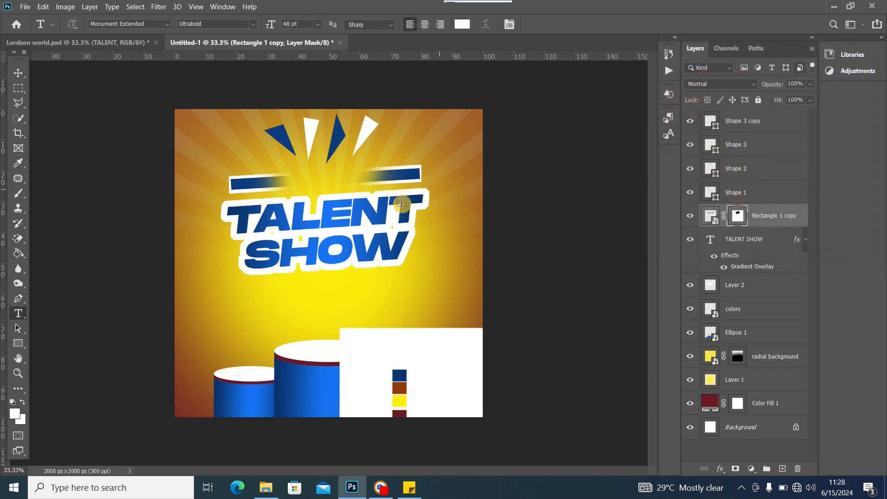
Type CHRISTIAN as a new text line above the bar
{"action": "left_click", "coordinate": [298, 173]}
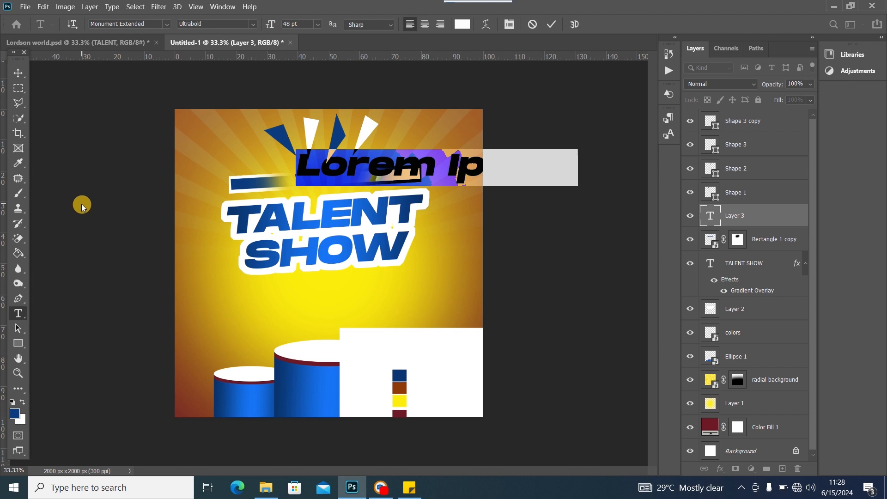
{"action": "type", "text": "CHRISTI"}
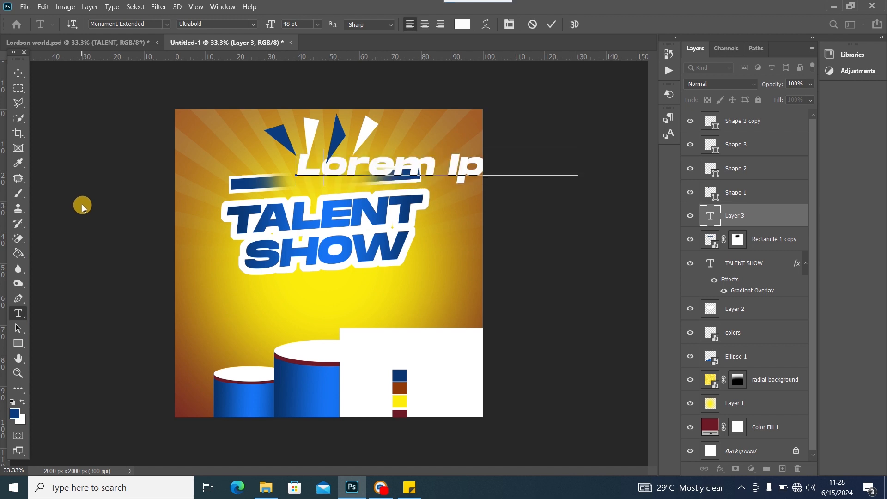
{"action": "type", "text": "N"}
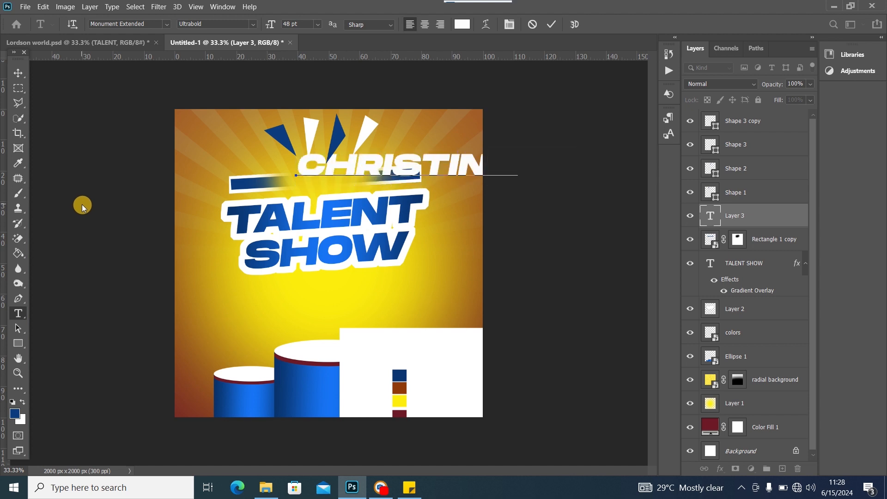
{"action": "key", "text": "BackSpace"}
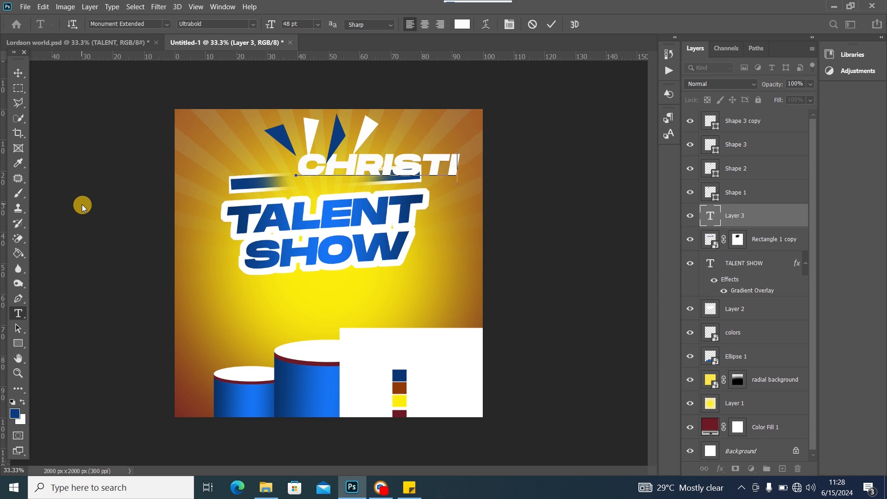
{"action": "type", "text": "A"}
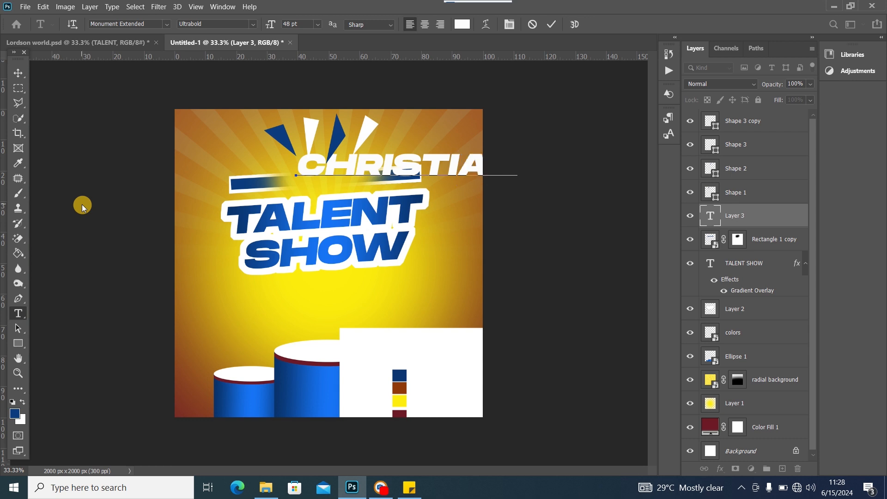
Format CHRISTIAN in Montserrat Bold at 30 pt
{"action": "key", "text": "ctrl+a"}
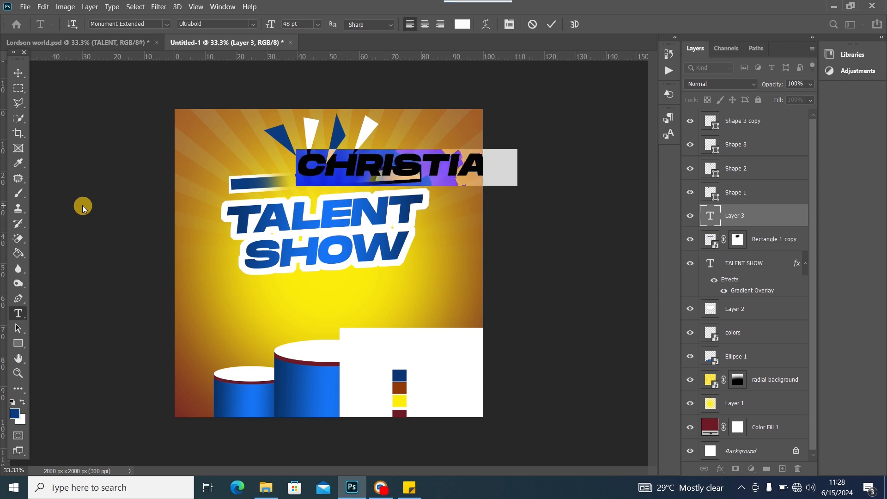
{"action": "left_click", "coordinate": [168, 24]}
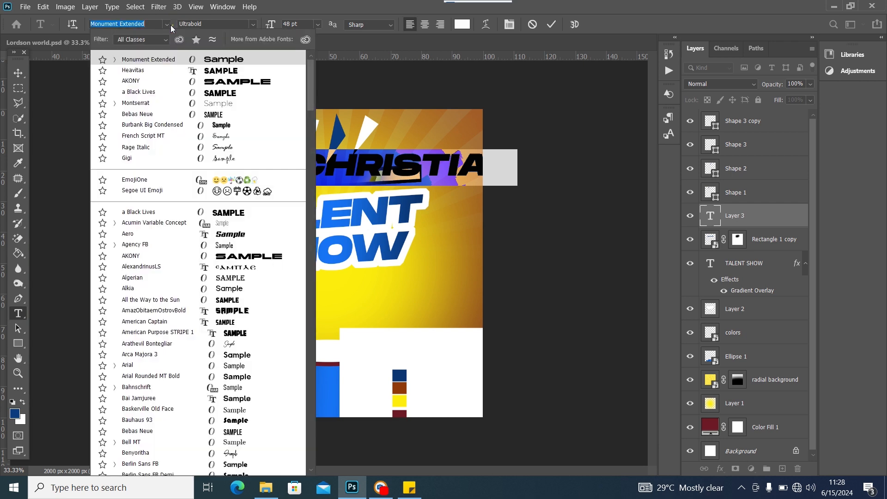
{"action": "left_click", "coordinate": [162, 107]}
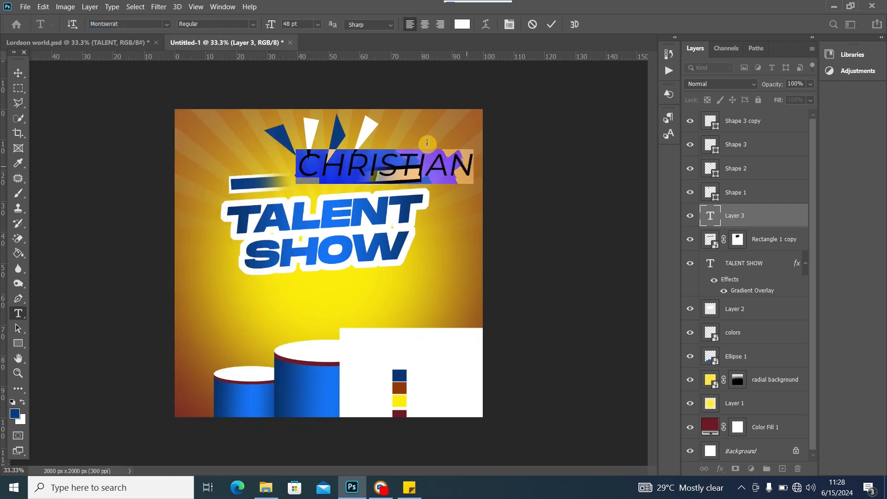
{"action": "left_click", "coordinate": [254, 26]}
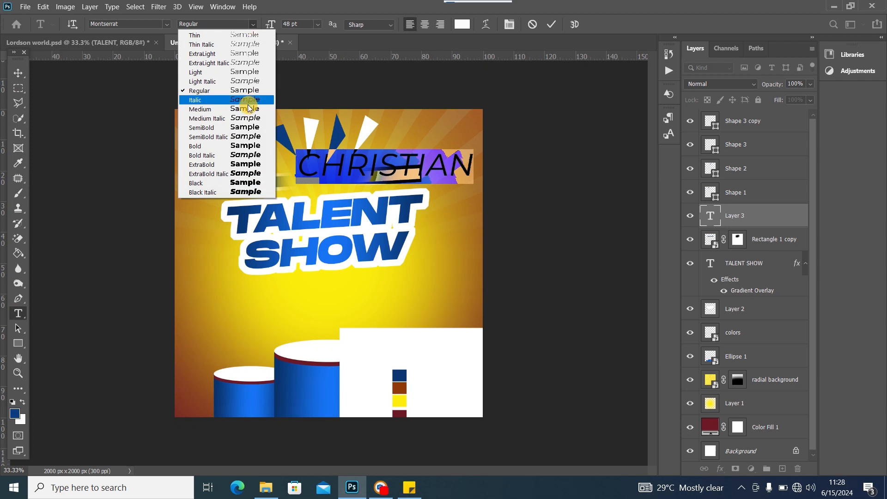
{"action": "left_click", "coordinate": [239, 146]}
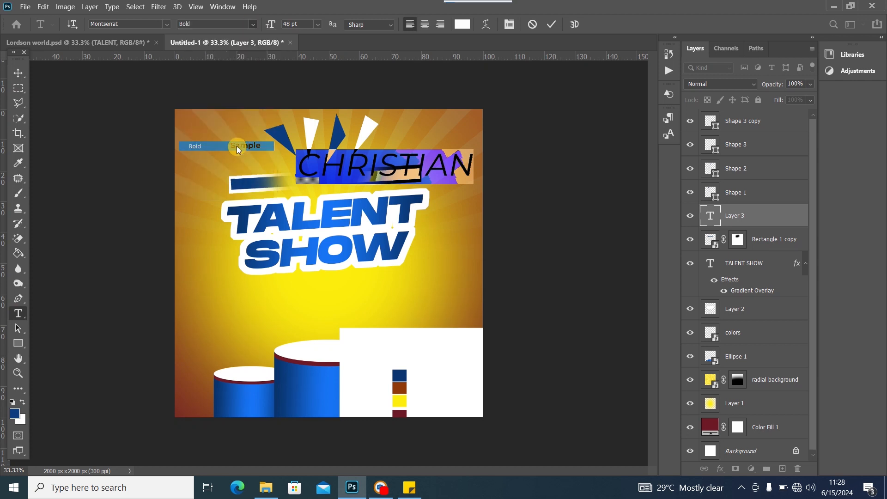
{"action": "left_click", "coordinate": [318, 24]}
{"action": "left_click", "coordinate": [307, 138]}
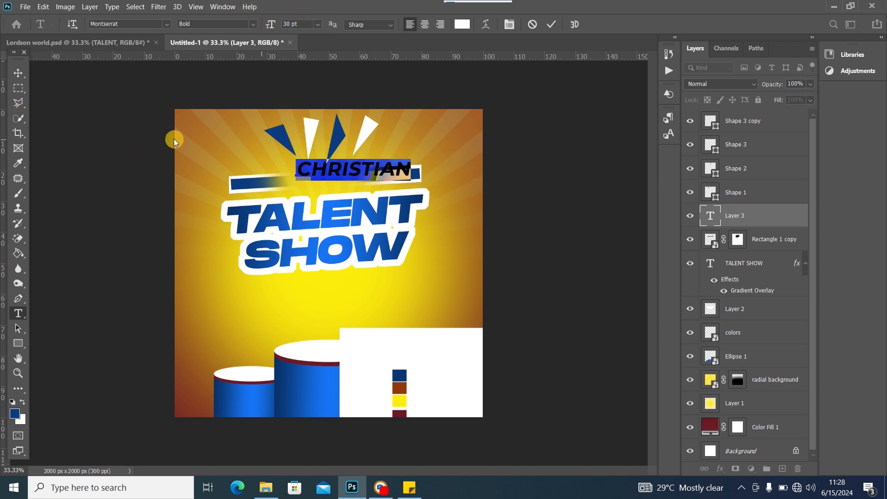
{"action": "left_click", "coordinate": [17, 72]}
Move CHRISTIAN onto the blue bar, rotate it about -2.6°, and recolour it dark blue
{"action": "left_click_drag", "start_coordinate": [339, 168], "coordinate": [314, 178]}
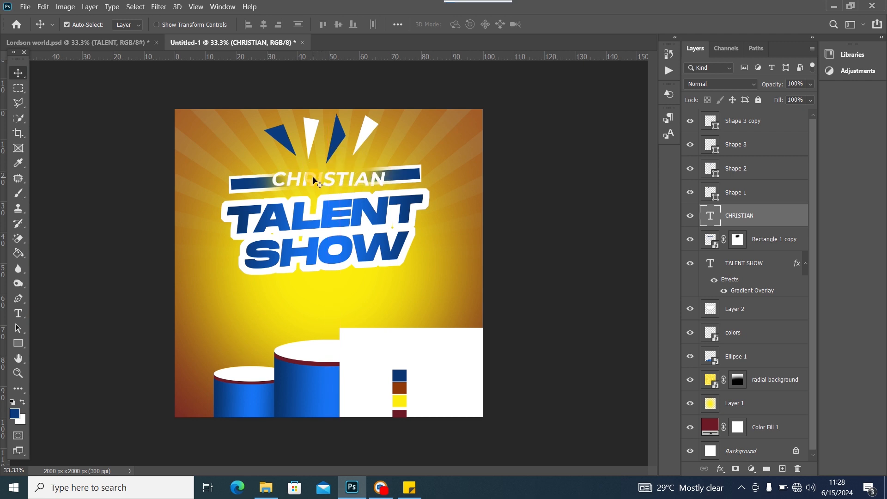
{"action": "key", "text": "ctrl+t"}
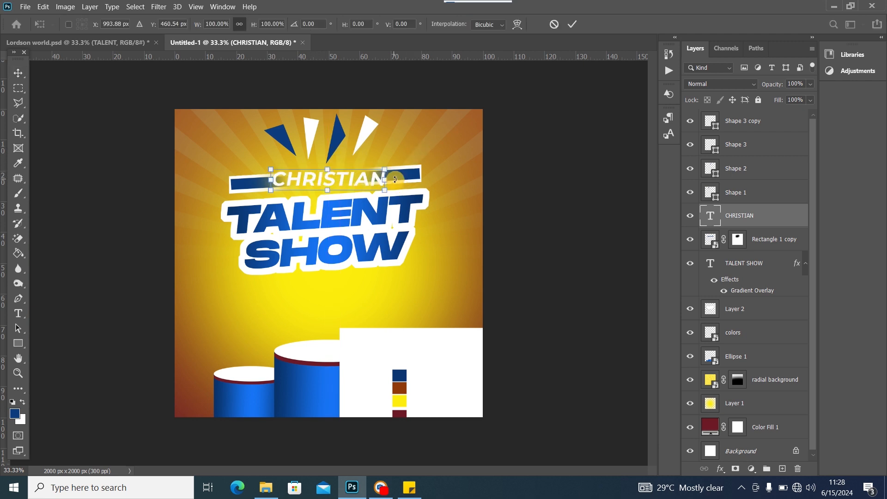
{"action": "left_click_drag", "start_coordinate": [397, 172], "coordinate": [396, 170]}
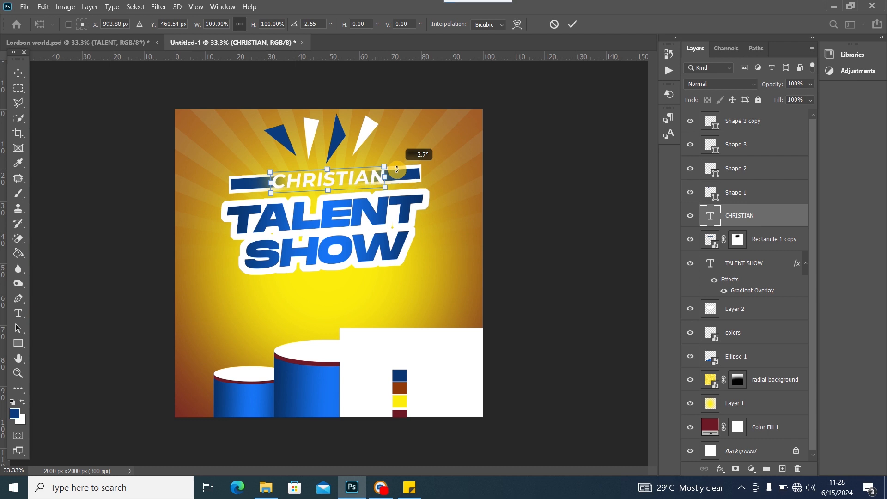
{"action": "left_click_drag", "start_coordinate": [397, 169], "coordinate": [340, 184]}
{"action": "left_click", "coordinate": [16, 69]}
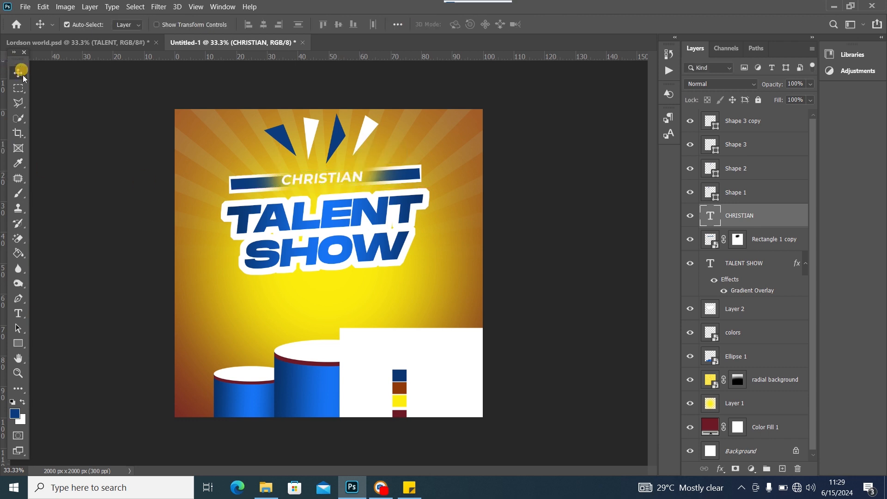
{"action": "double_click", "coordinate": [308, 182]}
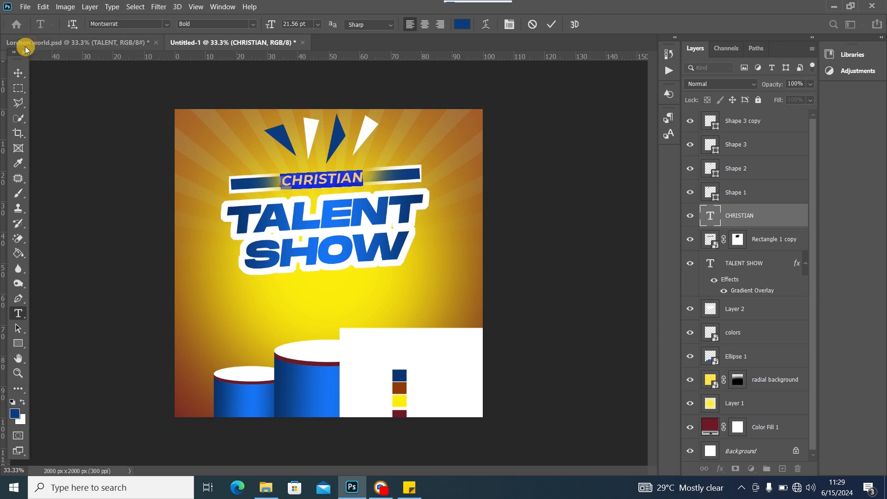
{"action": "left_click", "coordinate": [16, 73]}
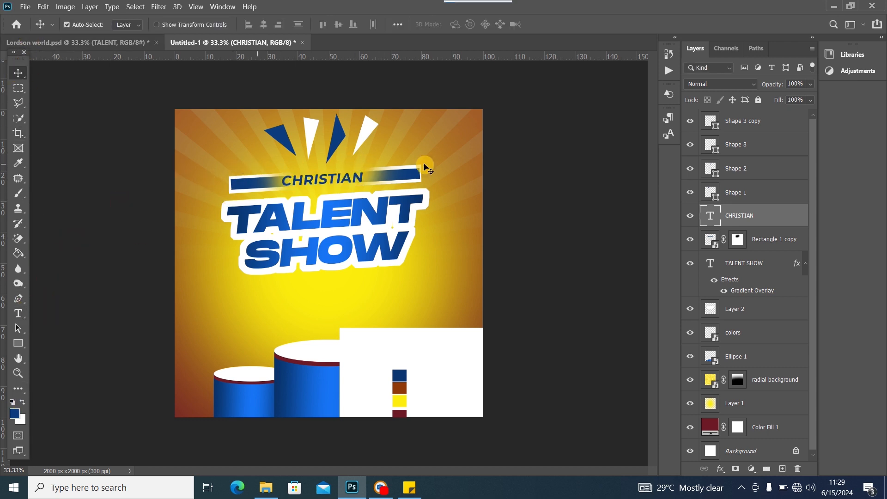
Nudge the right white spike slightly upward and select the neighbouring spike shapes
{"action": "left_click", "coordinate": [335, 145]}
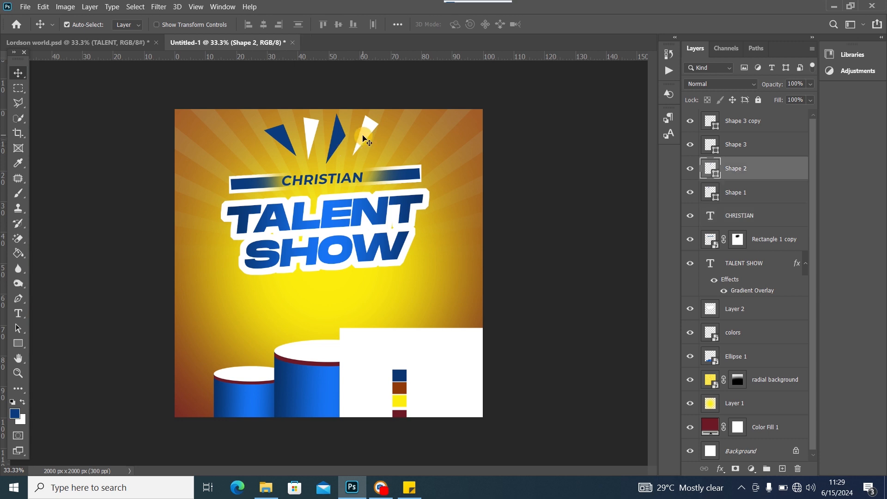
{"action": "left_click_drag", "start_coordinate": [364, 137], "coordinate": [365, 132]}
{"action": "left_click", "coordinate": [335, 141]}
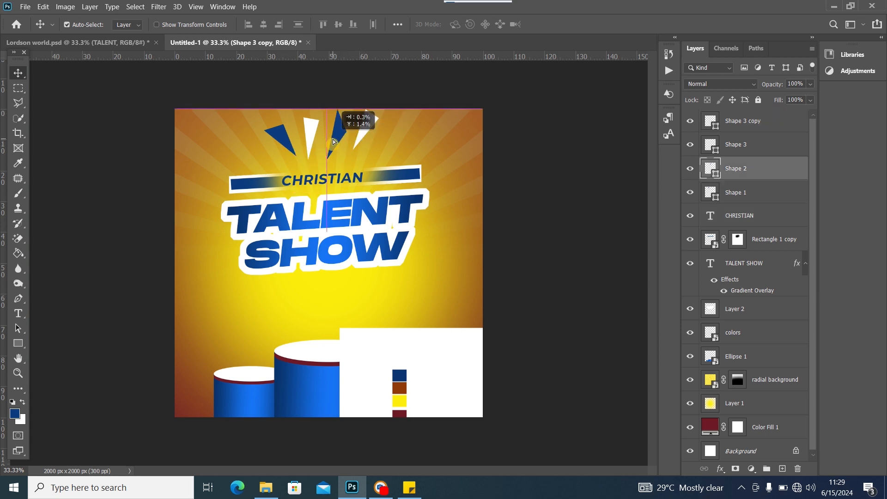
{"action": "left_click", "coordinate": [309, 144]}
{"action": "left_click", "coordinate": [290, 147]}
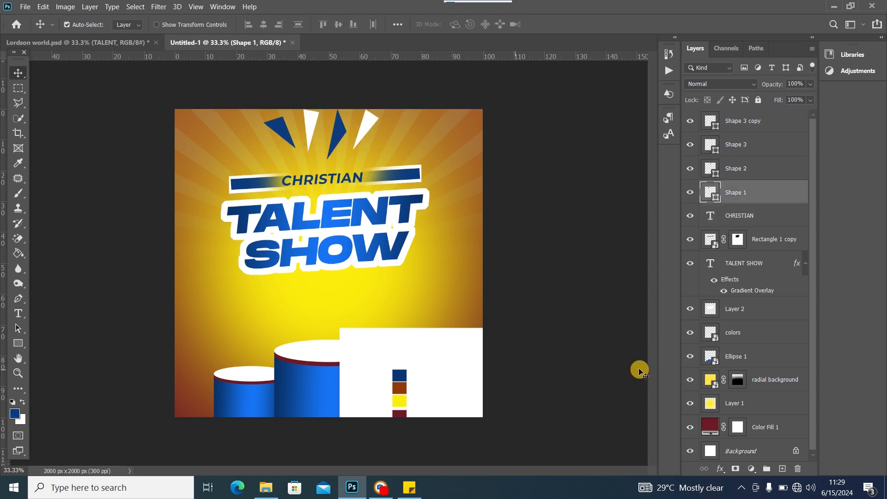
Copy the LORDSON'S WORLD PRESENTS line from Sticky Notes, then return to Photoshop
{"action": "left_click", "coordinate": [409, 488]}
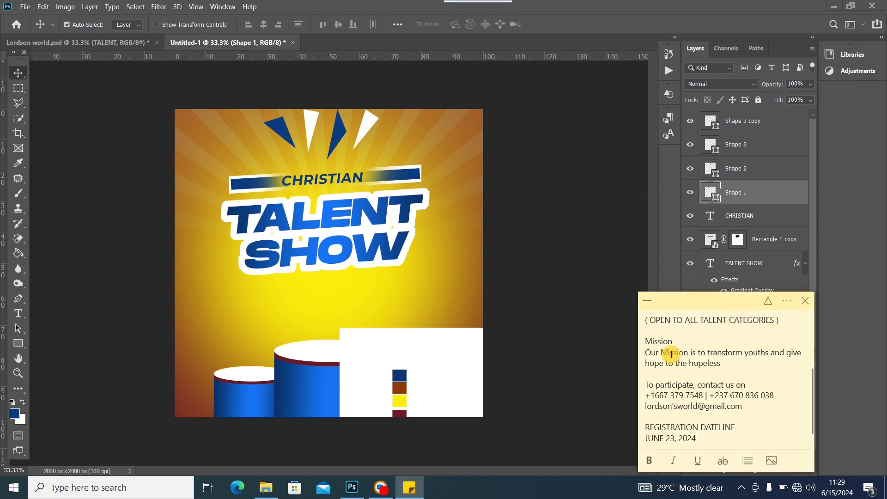
{"action": "scroll", "coordinate": [675, 361], "scroll_direction": "up", "scroll_amount": 3}
{"action": "left_click_drag", "start_coordinate": [762, 322], "coordinate": [613, 322]}
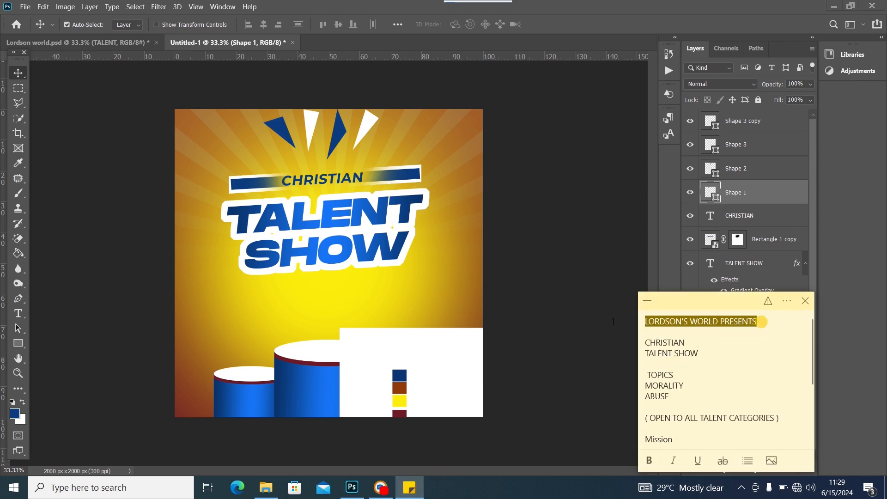
{"action": "right_click", "coordinate": [690, 323]}
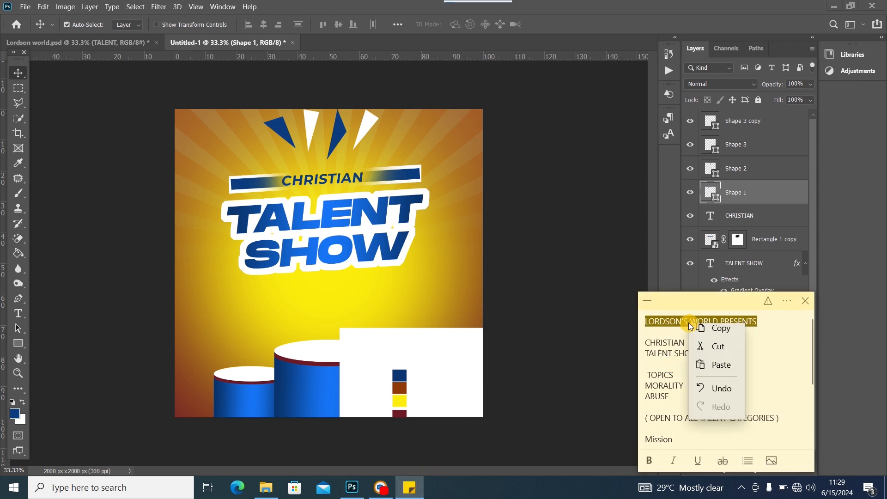
{"action": "left_click", "coordinate": [723, 335]}
{"action": "left_click", "coordinate": [342, 169]}
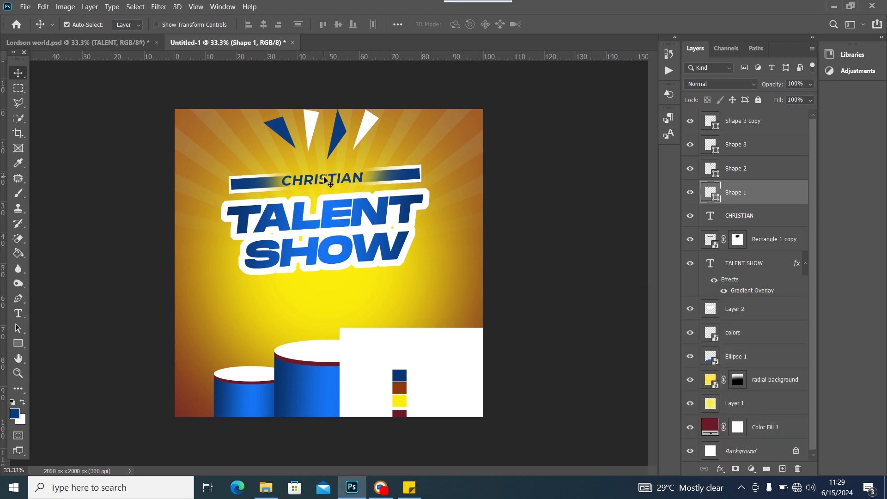
Reposition the CHRISTIAN text slightly on the blue bar
{"action": "key", "text": "ctrl+j"}
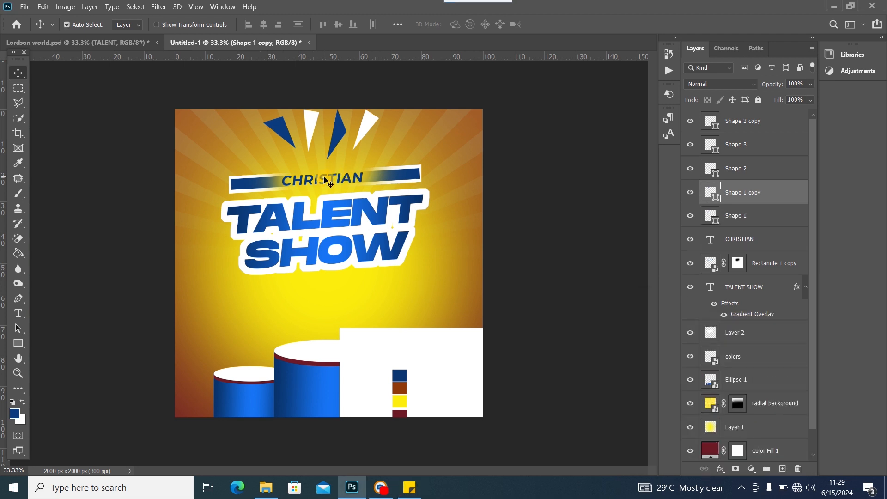
{"action": "double_click", "coordinate": [330, 184]}
{"action": "left_click", "coordinate": [18, 72]}
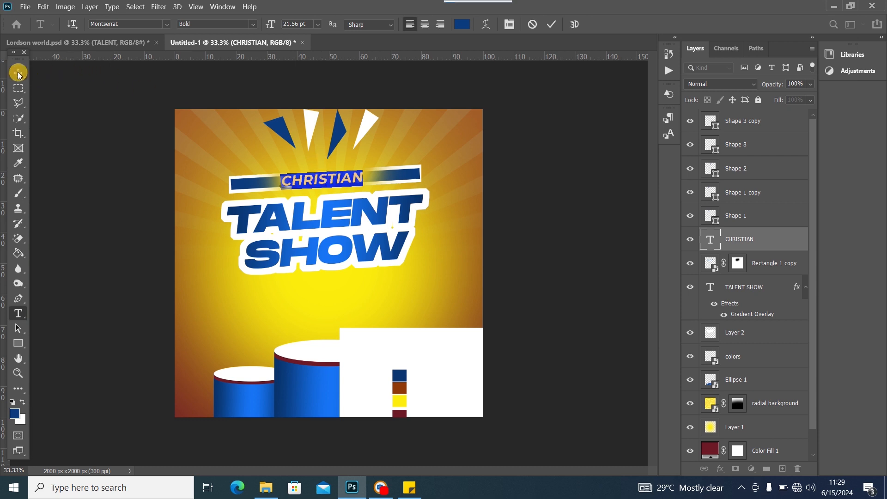
{"action": "mouse_move", "coordinate": [313, 182]}
{"action": "left_mouse_down"}
{"action": "mouse_move", "coordinate": [309, 161]}
{"action": "mouse_move", "coordinate": [315, 184]}
{"action": "left_mouse_up"}
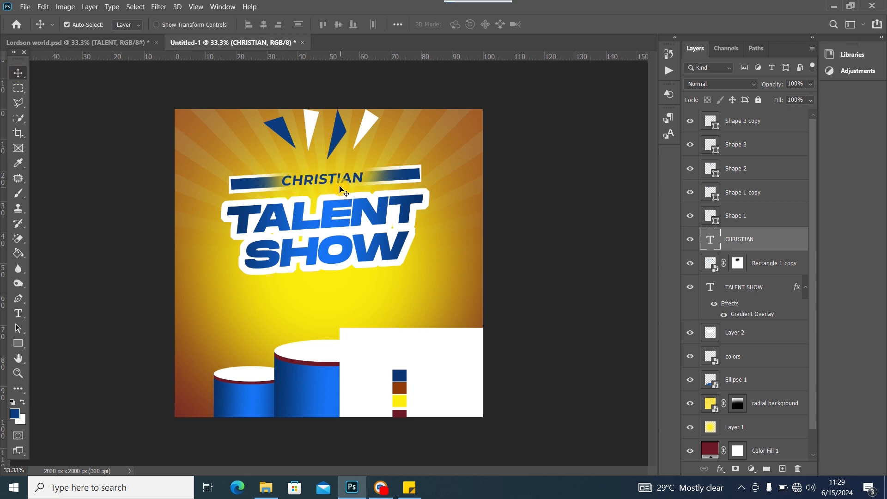
Duplicate CHRISTIAN above the bar, replace it with LORDSON'S WORLD PRESENTS at 12 pt, and centre it
{"action": "key", "text": "ctrl+j"}
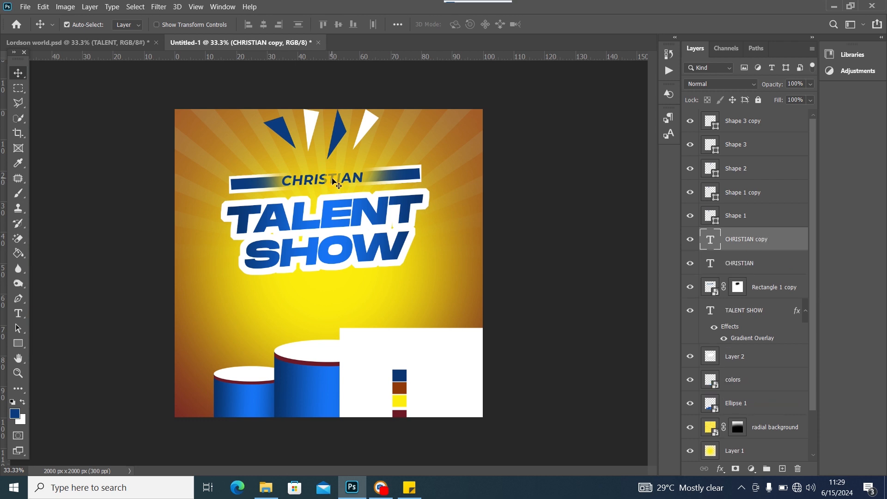
{"action": "left_click_drag", "start_coordinate": [333, 182], "coordinate": [328, 162]}
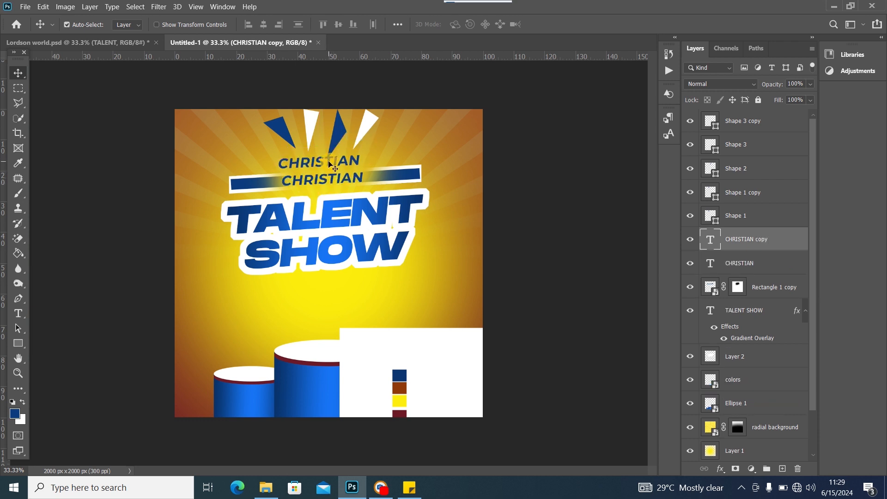
{"action": "double_click", "coordinate": [322, 160]}
{"action": "key", "text": "ctrl+v"}
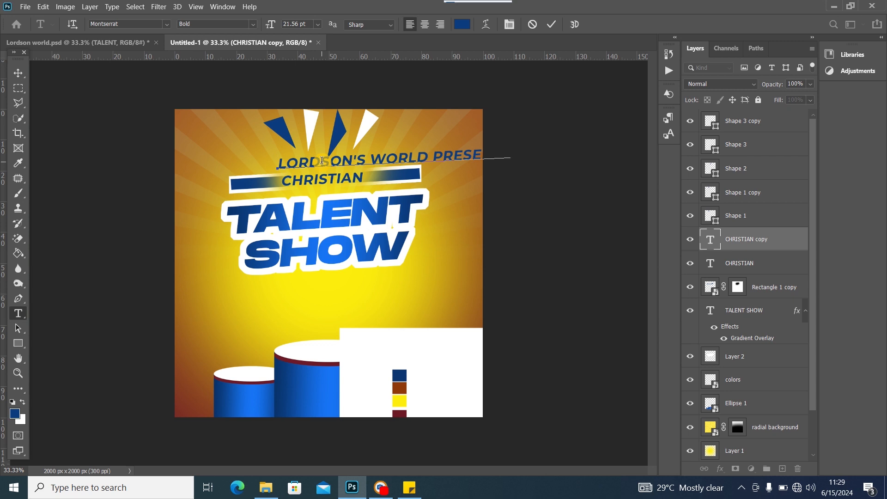
{"action": "key", "text": "ctrl+a"}
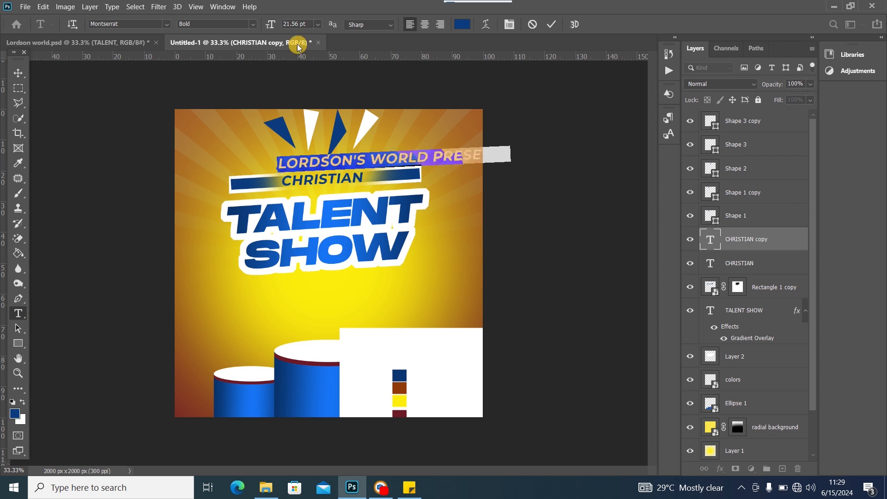
{"action": "left_click", "coordinate": [318, 24]}
{"action": "left_click", "coordinate": [300, 94]}
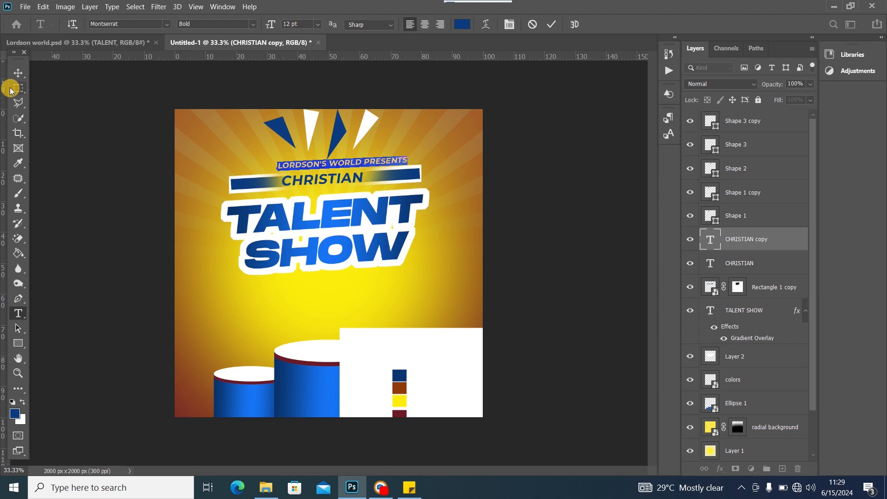
{"action": "left_click", "coordinate": [18, 72]}
{"action": "mouse_move", "coordinate": [342, 165]}
{"action": "left_mouse_down"}
{"action": "mouse_move", "coordinate": [321, 162]}
{"action": "mouse_move", "coordinate": [329, 166]}
{"action": "left_mouse_up"}
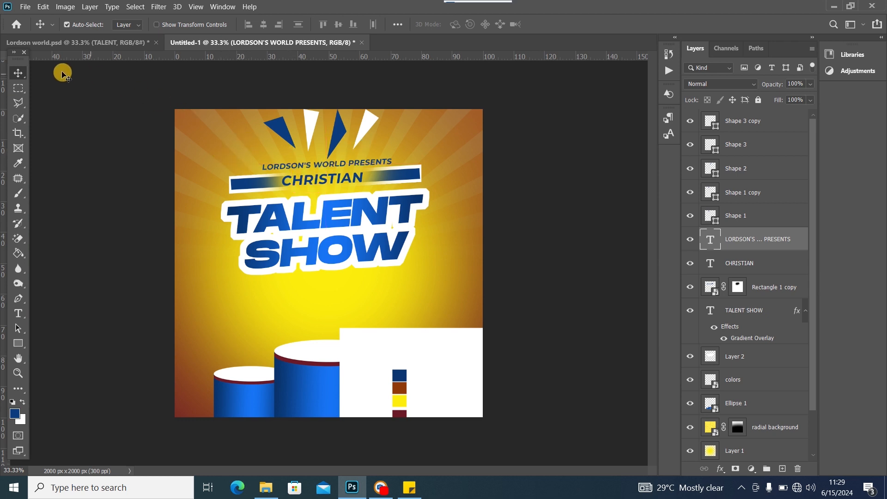
{"action": "left_click", "coordinate": [76, 38]}
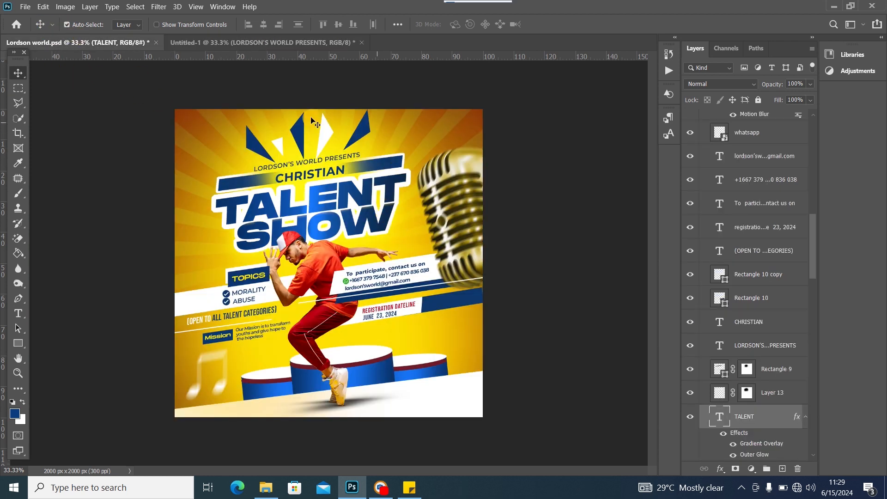
Change the LORDSON'S WORLD PRESENTS line on Untitled-1 from Bold to Montserrat SemiBold
{"action": "left_click", "coordinate": [268, 43]}
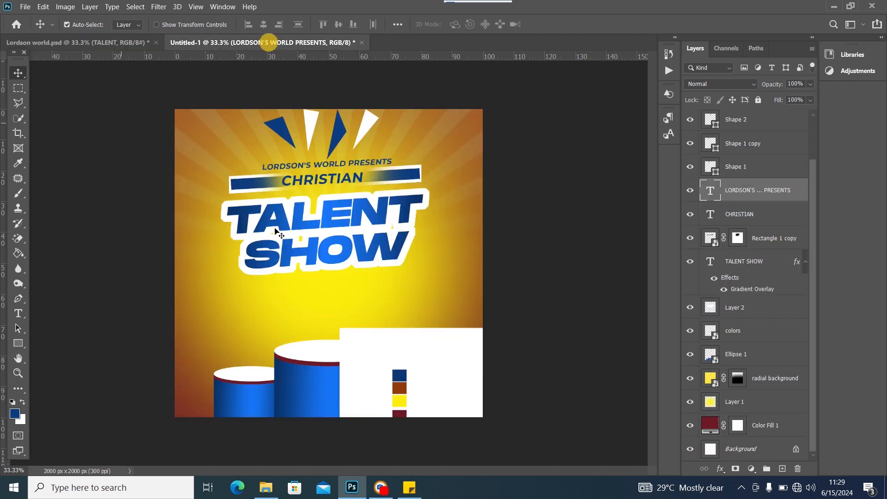
{"action": "double_click", "coordinate": [330, 166]}
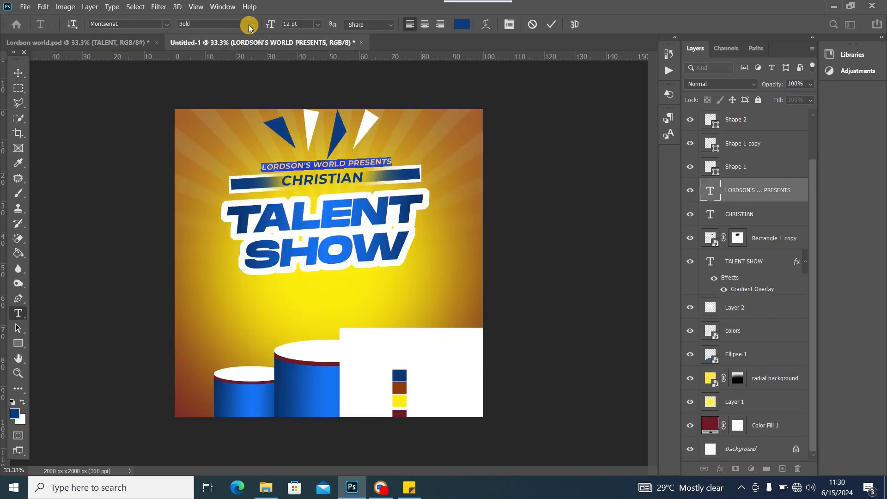
{"action": "left_click", "coordinate": [253, 24]}
{"action": "left_click", "coordinate": [226, 111]}
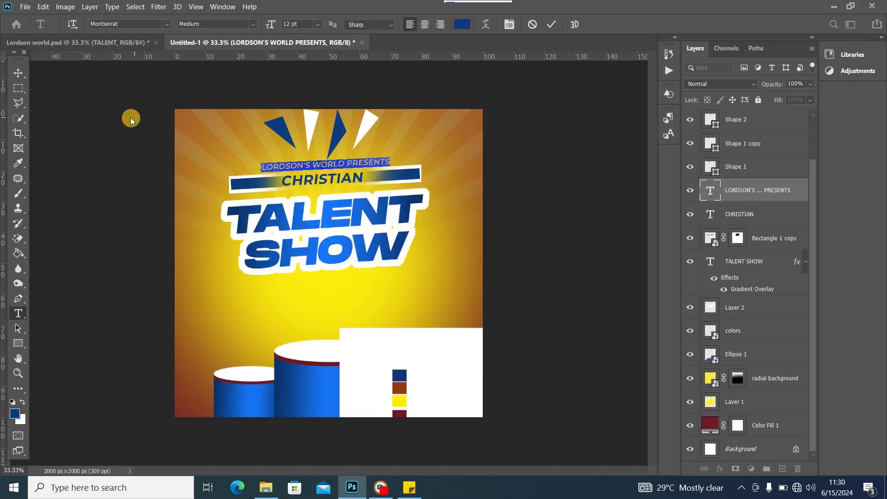
{"action": "left_click", "coordinate": [254, 24]}
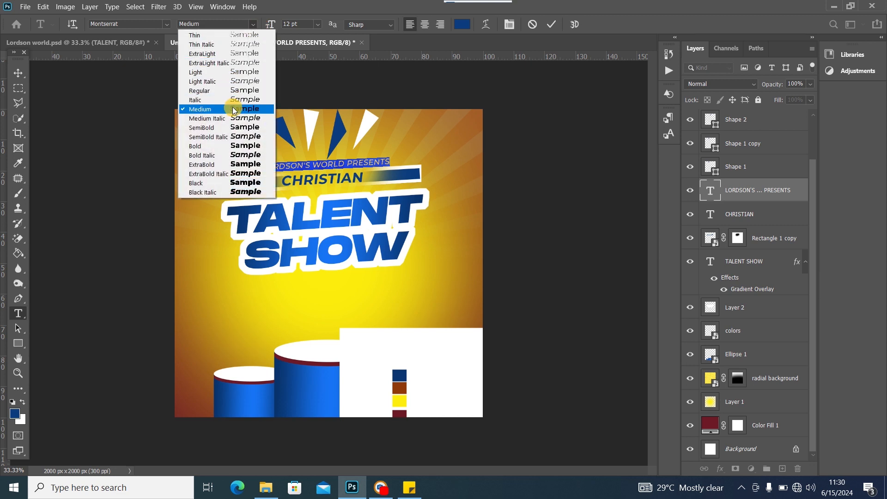
{"action": "left_click", "coordinate": [236, 93]}
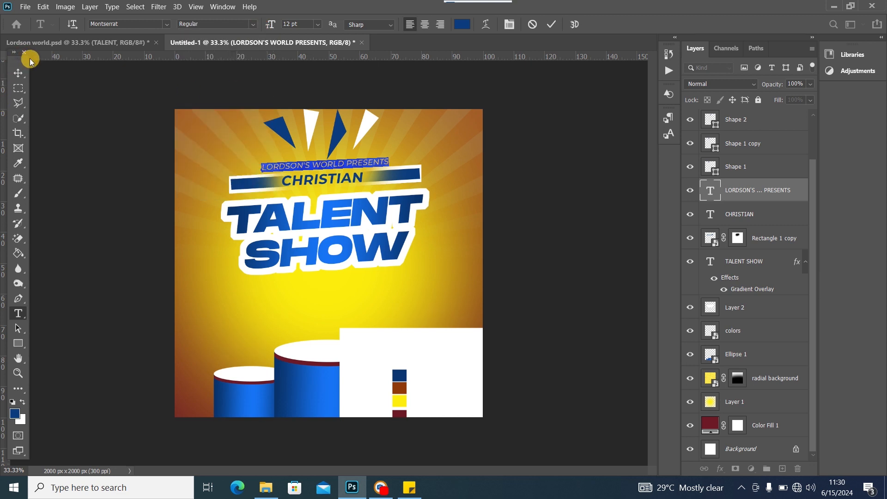
{"action": "left_click", "coordinate": [21, 74]}
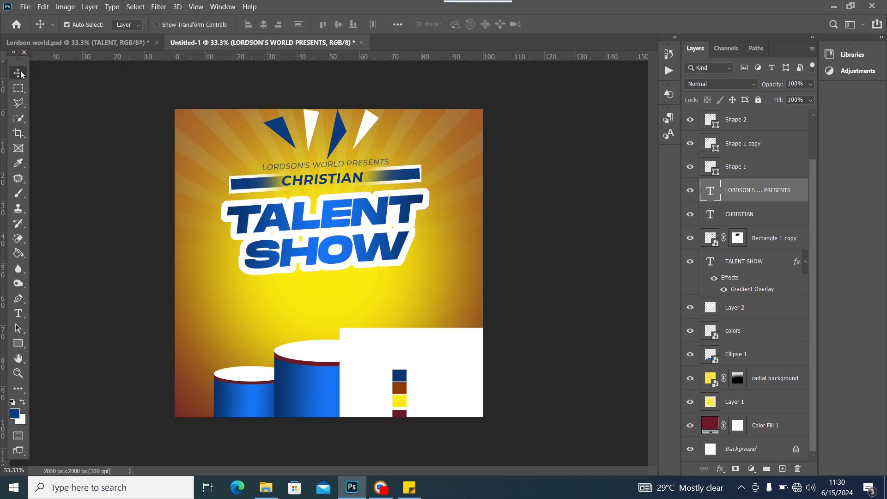
{"action": "double_click", "coordinate": [310, 169]}
{"action": "left_click", "coordinate": [254, 24]}
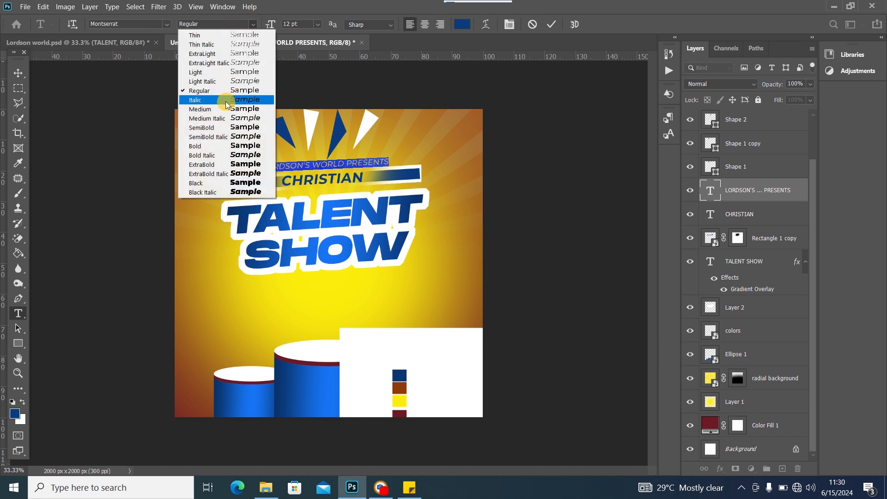
{"action": "left_click", "coordinate": [227, 128]}
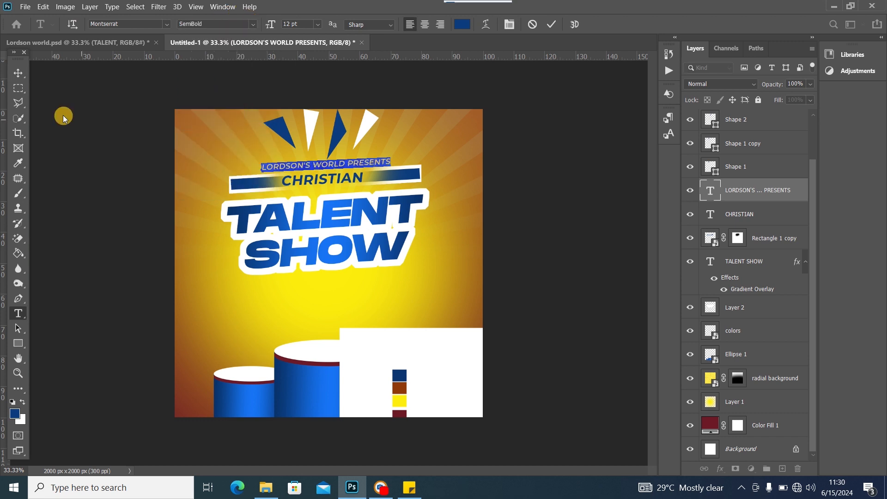
{"action": "left_click", "coordinate": [29, 75]}
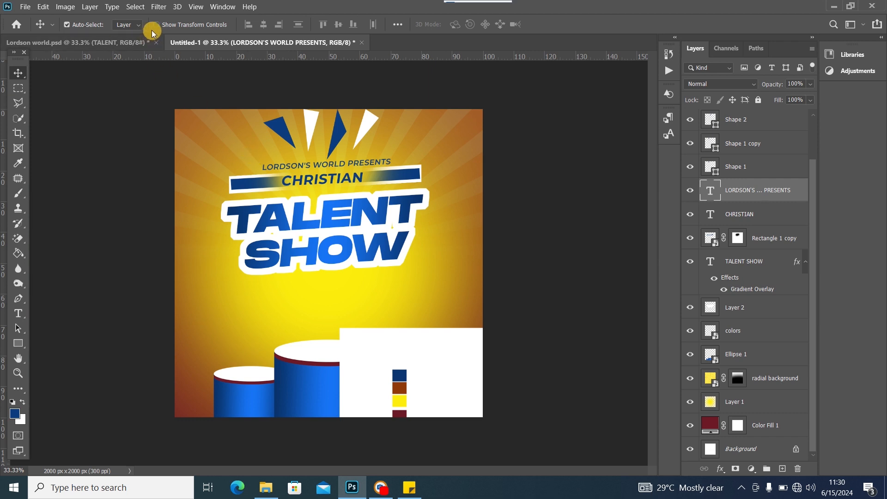
{"action": "left_click", "coordinate": [122, 42]}
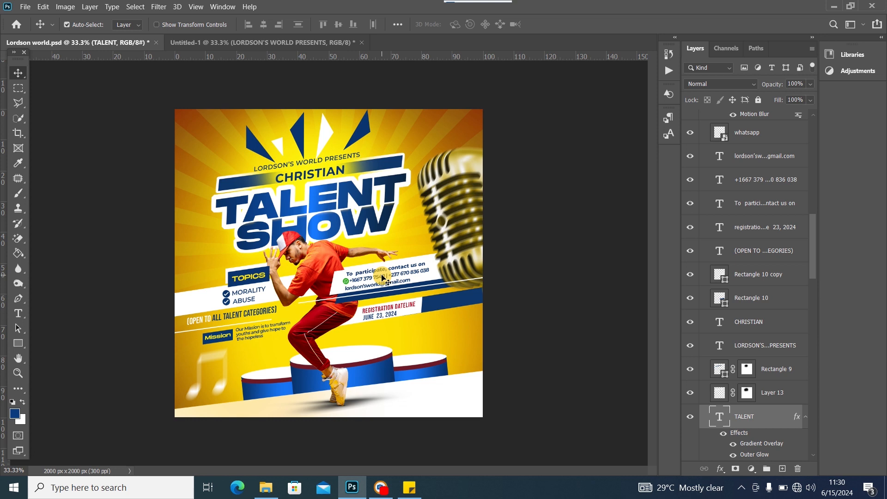
Return to Untitled-1, toggle Shape 3 copy's visibility off and on, and select that layer
{"action": "left_click", "coordinate": [200, 43]}
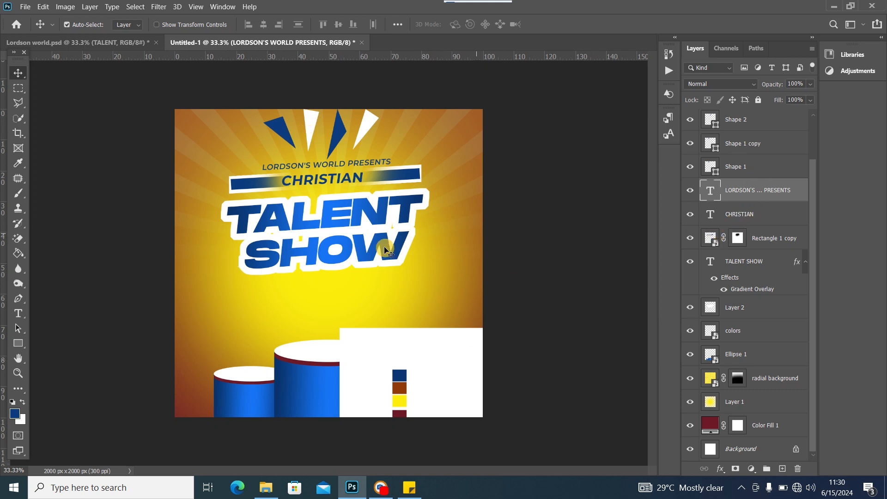
{"action": "scroll", "coordinate": [814, 182], "scroll_direction": "up", "scroll_amount": 3}
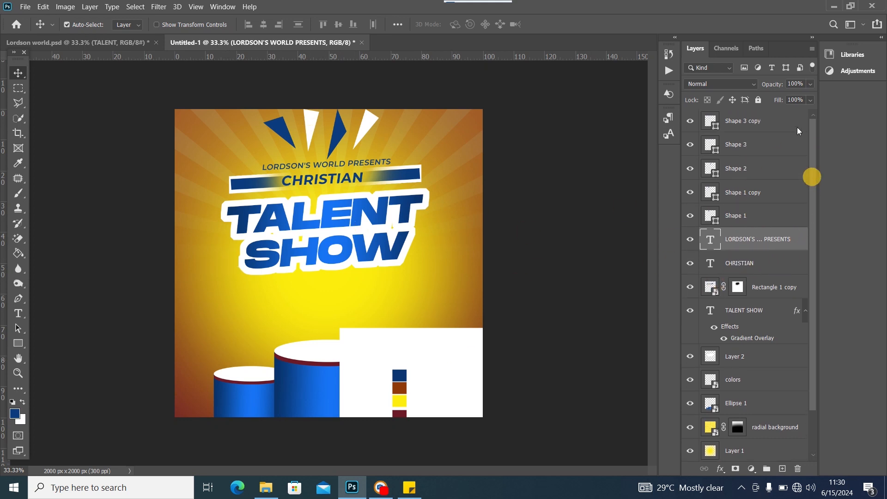
{"action": "left_click", "coordinate": [693, 123]}
{"action": "left_click", "coordinate": [693, 123]}
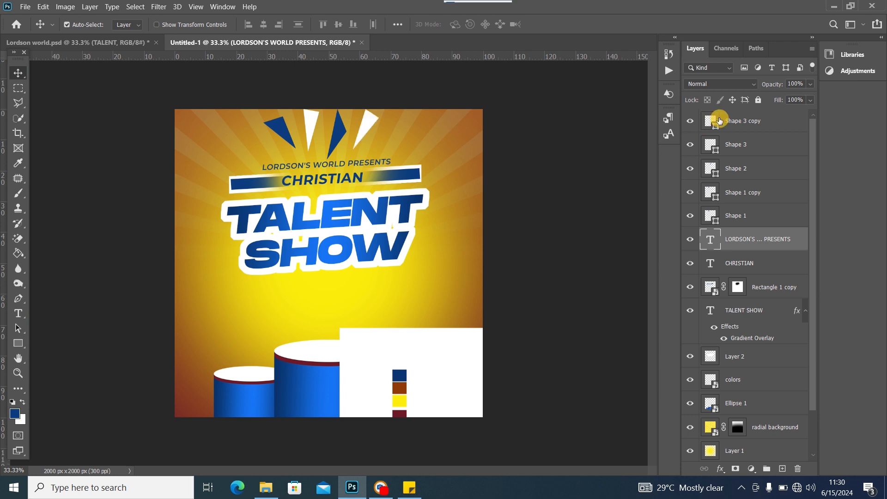
{"action": "left_click", "coordinate": [776, 124]}
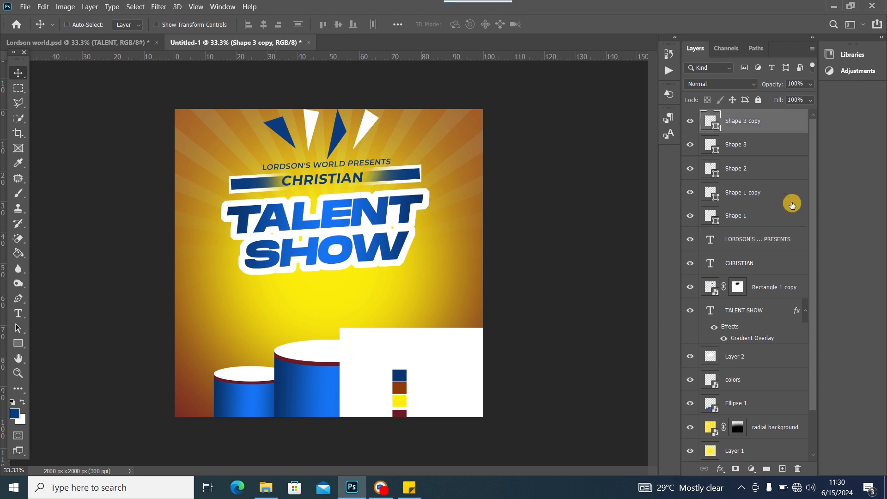
Group the layers from Shape 3 copy down to TALENT SHOW into Group 1
{"action": "scroll", "coordinate": [811, 160], "scroll_direction": "down", "scroll_amount": 3}
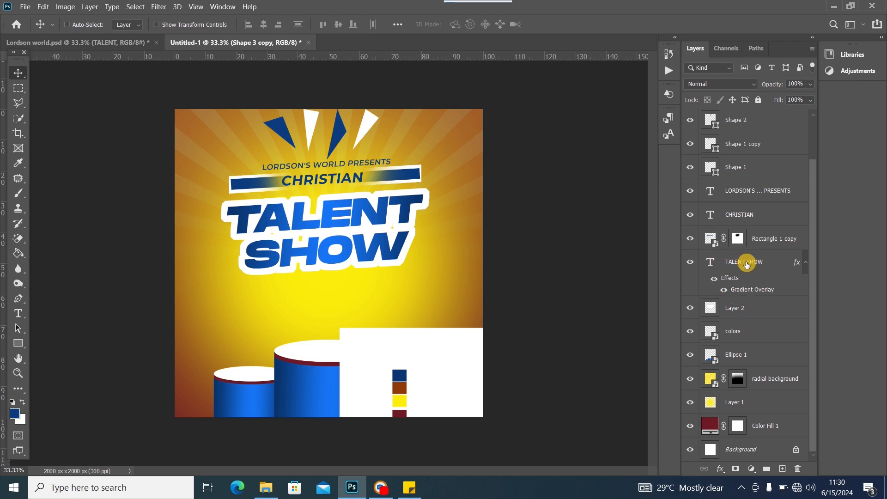
{"action": "left_click", "coordinate": [747, 262], "text": "shift"}
{"action": "left_click", "coordinate": [767, 469]}
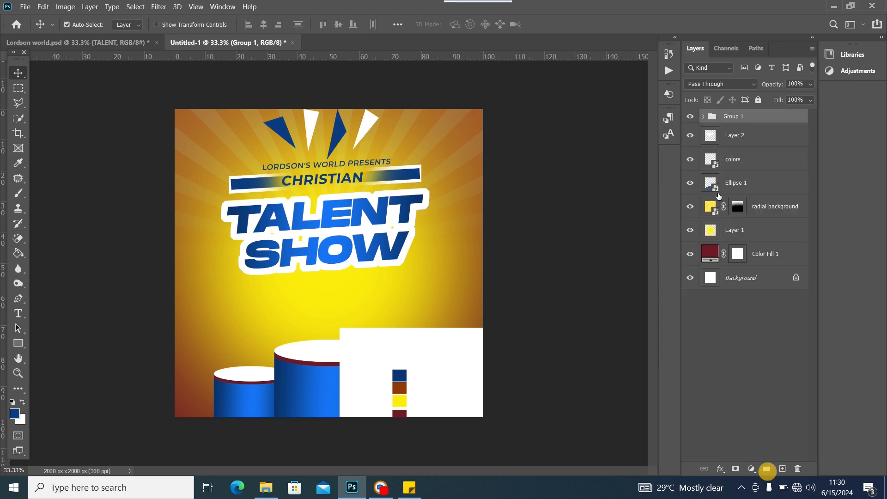
{"action": "left_click", "coordinate": [689, 119]}
{"action": "left_click", "coordinate": [689, 121]}
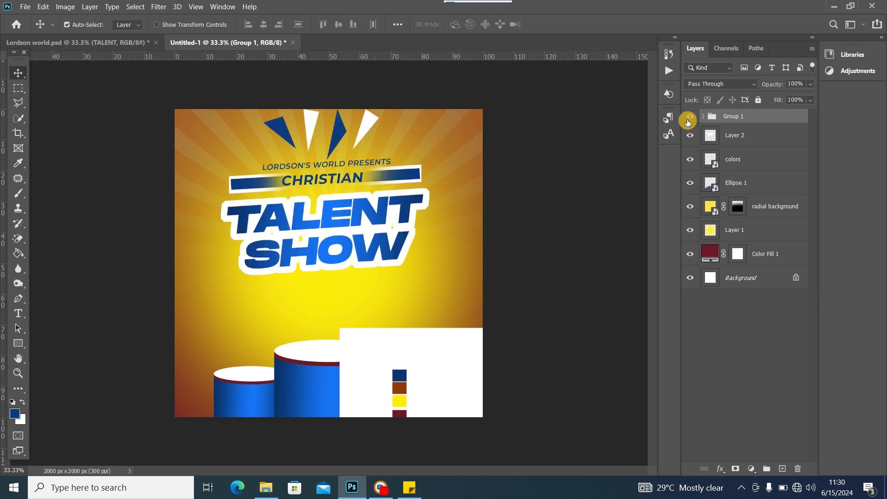
Move Layer 2 into Group 1 and collapse the group
{"action": "left_click", "coordinate": [714, 136]}
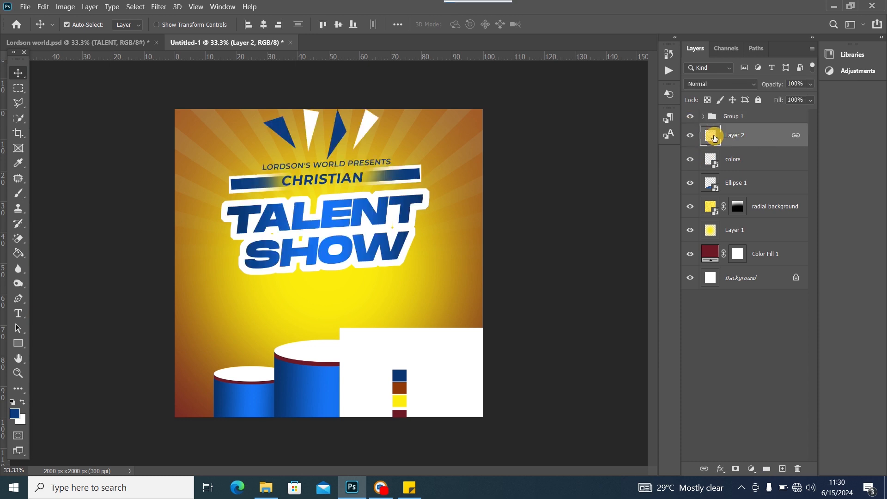
{"action": "left_click", "coordinate": [703, 117]}
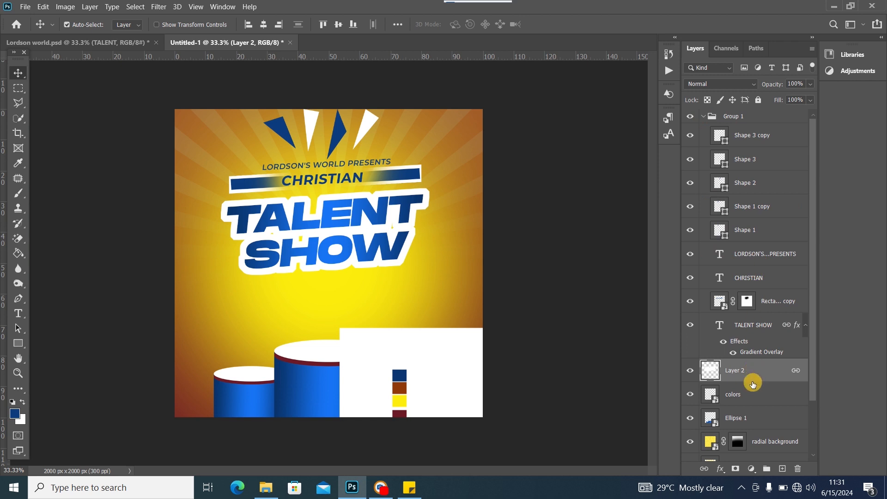
{"action": "left_click_drag", "start_coordinate": [753, 372], "coordinate": [751, 356]}
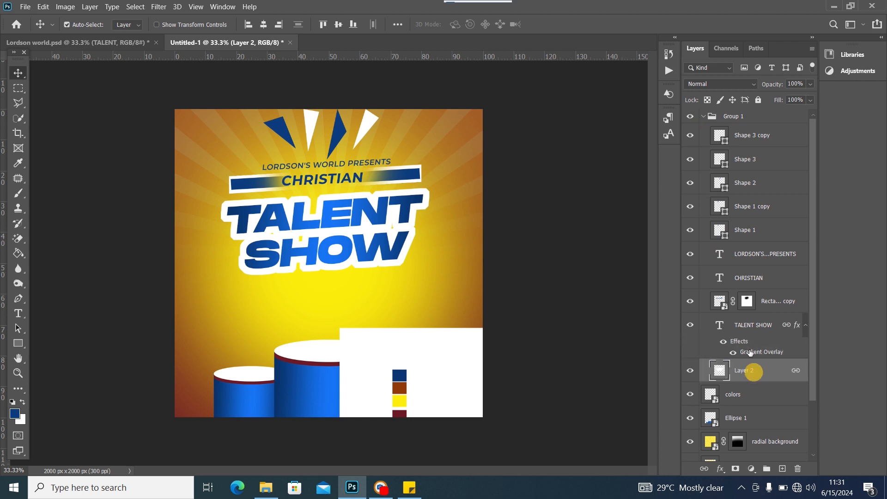
{"action": "left_click", "coordinate": [703, 117]}
{"action": "left_click", "coordinate": [690, 116]}
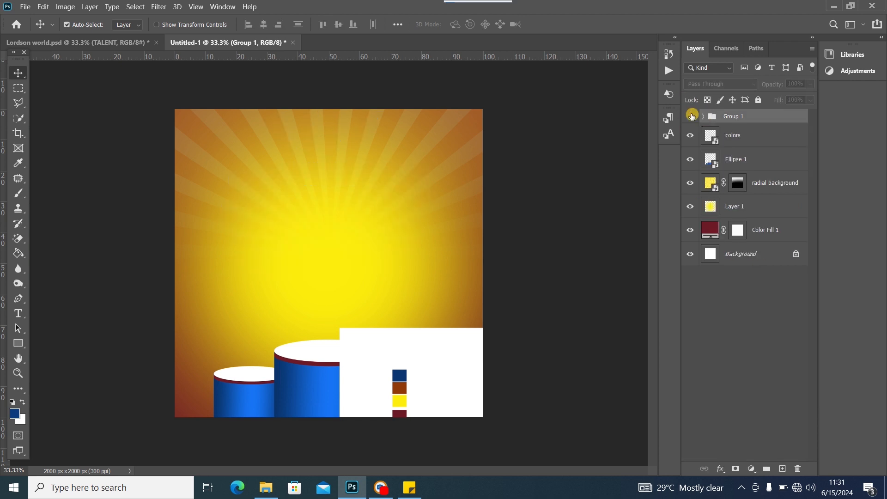
{"action": "left_click", "coordinate": [690, 116]}
{"action": "key", "text": "ctrl+t"}
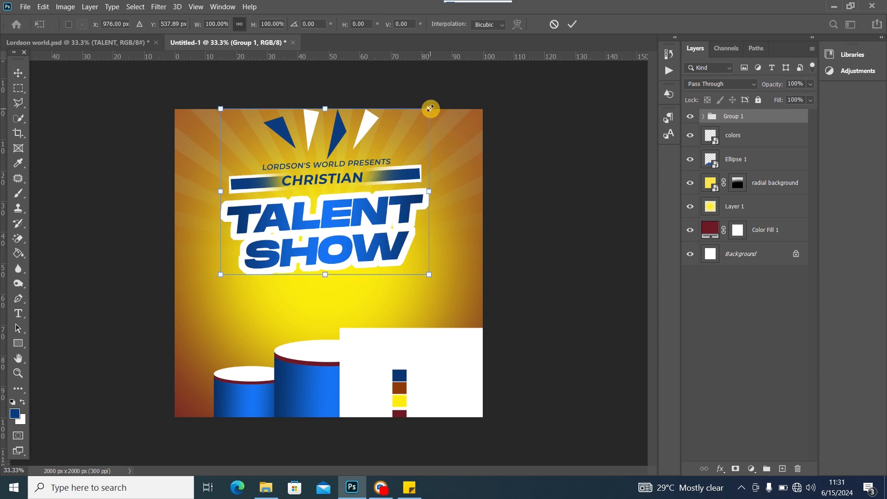
Scale the headline group to 80.89%, rotate it -3.17°, and move the white swatch panel off-canvas
{"action": "left_click_drag", "start_coordinate": [430, 109], "coordinate": [400, 133]}
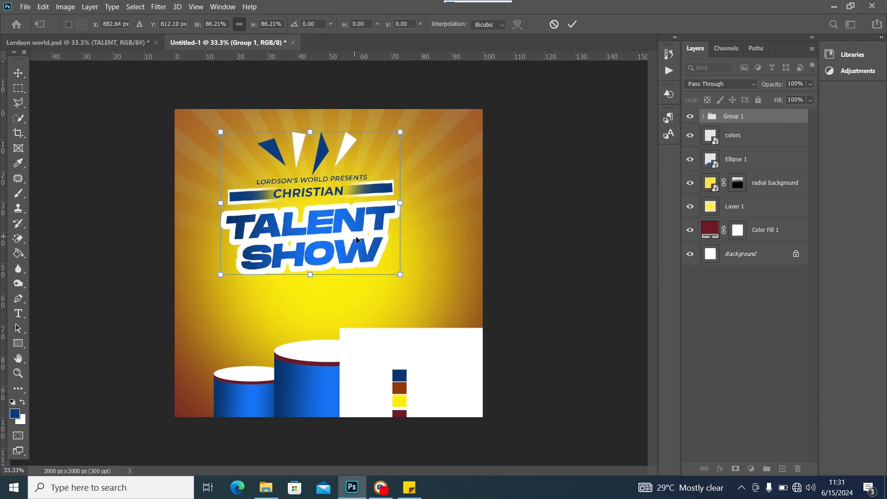
{"action": "left_click_drag", "start_coordinate": [356, 240], "coordinate": [372, 228]}
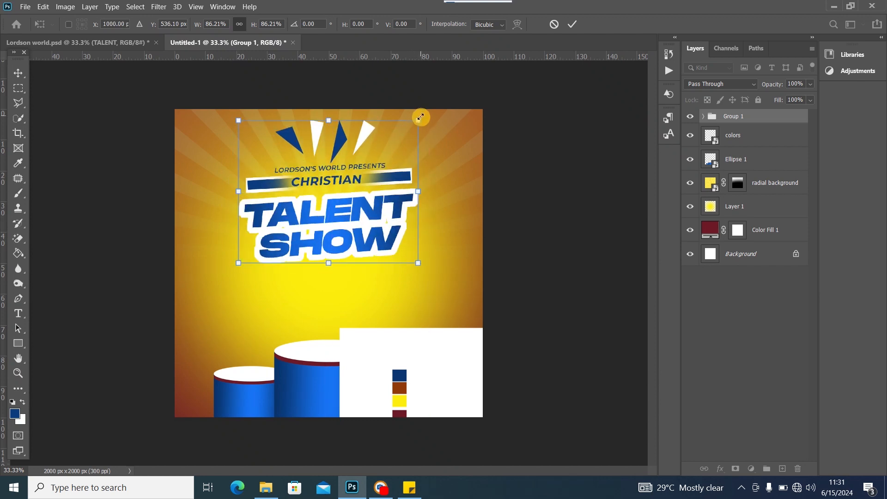
{"action": "left_click_drag", "start_coordinate": [421, 118], "coordinate": [407, 129]}
{"action": "mouse_move", "coordinate": [369, 232]}
{"action": "left_mouse_down"}
{"action": "mouse_move", "coordinate": [372, 203]}
{"action": "mouse_move", "coordinate": [368, 220]}
{"action": "left_mouse_up"}
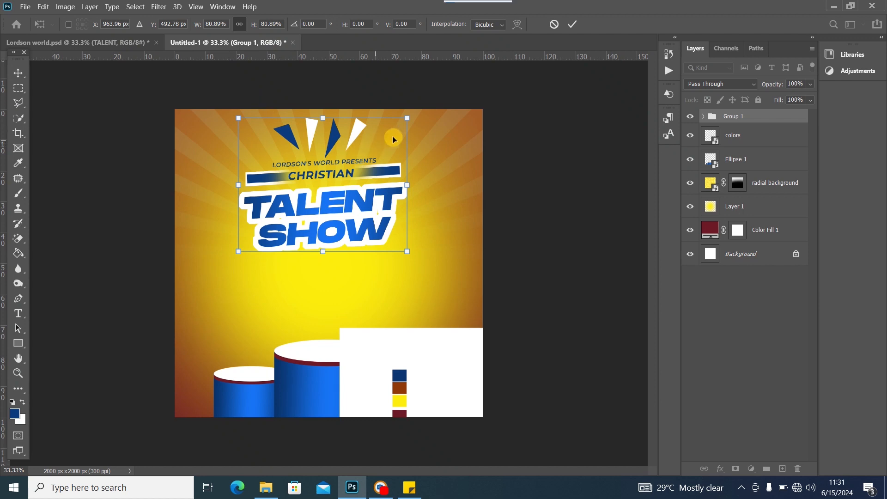
{"action": "left_click_drag", "start_coordinate": [419, 125], "coordinate": [415, 119]}
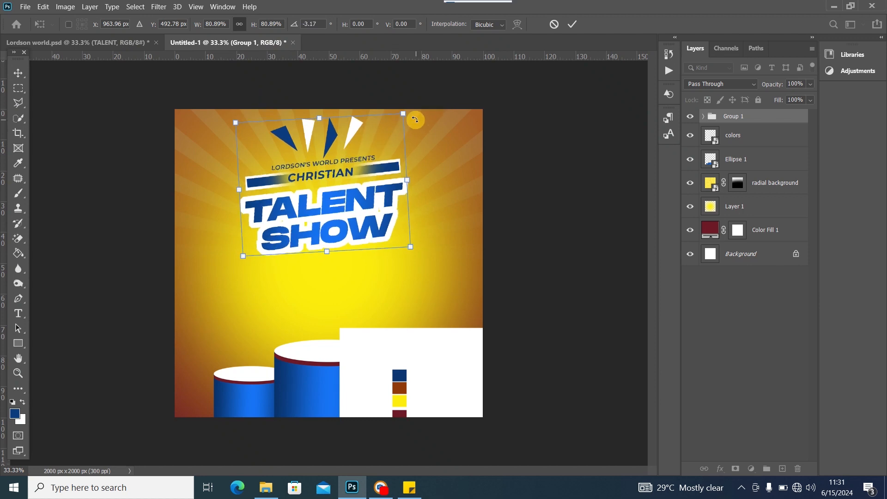
{"action": "left_click_drag", "start_coordinate": [352, 194], "coordinate": [349, 190]}
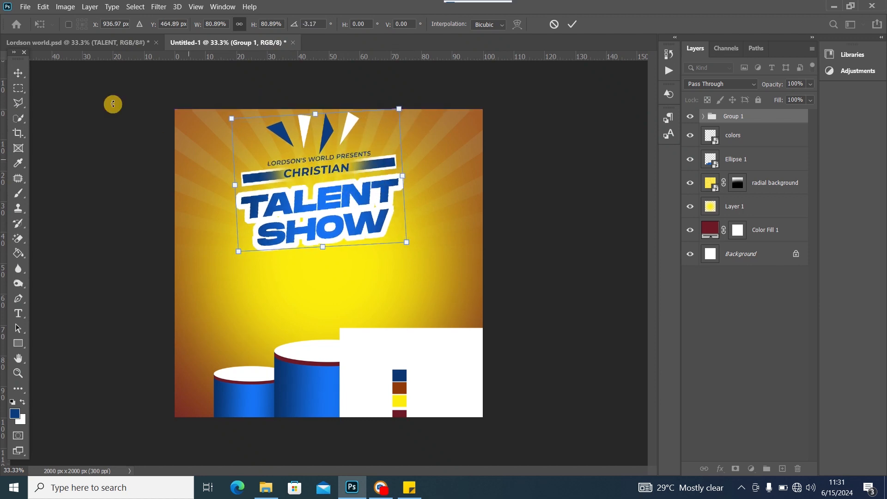
{"action": "left_click", "coordinate": [18, 72]}
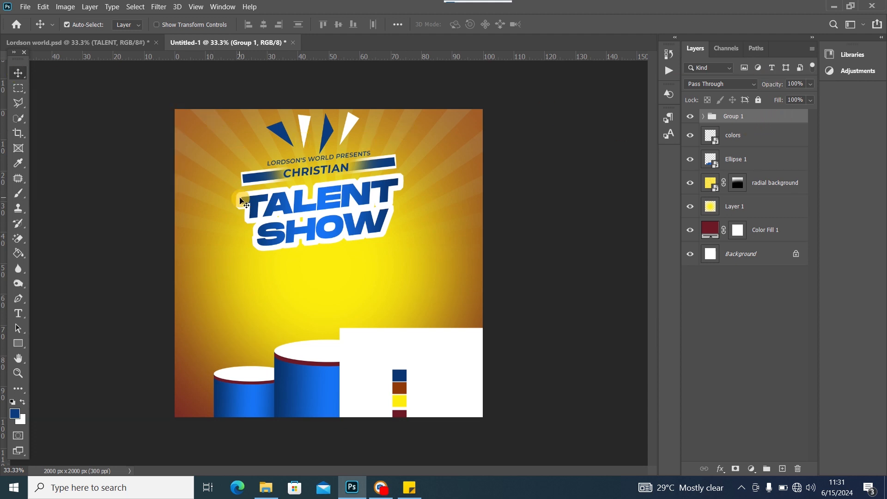
{"action": "left_click_drag", "start_coordinate": [462, 384], "coordinate": [128, 226]}
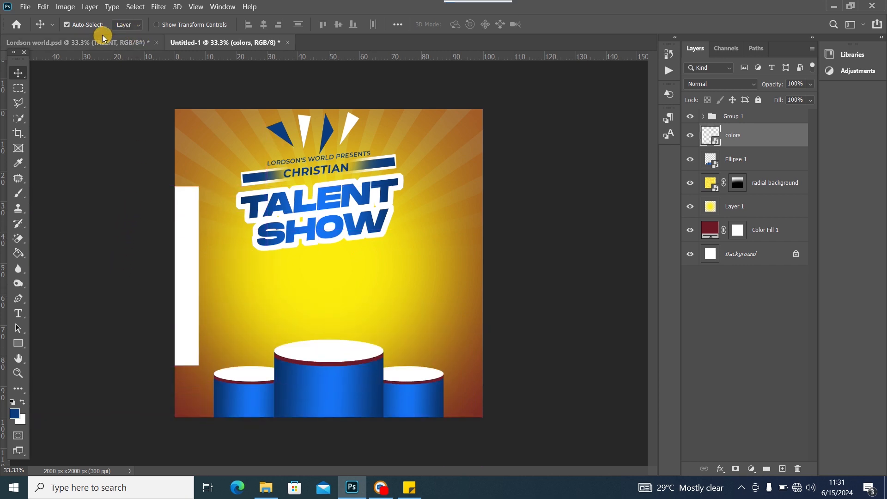
Bring in the dancer image, shrink it to about 82% onto the middle podium, and layer it above Group 1
{"action": "left_click", "coordinate": [257, 489]}
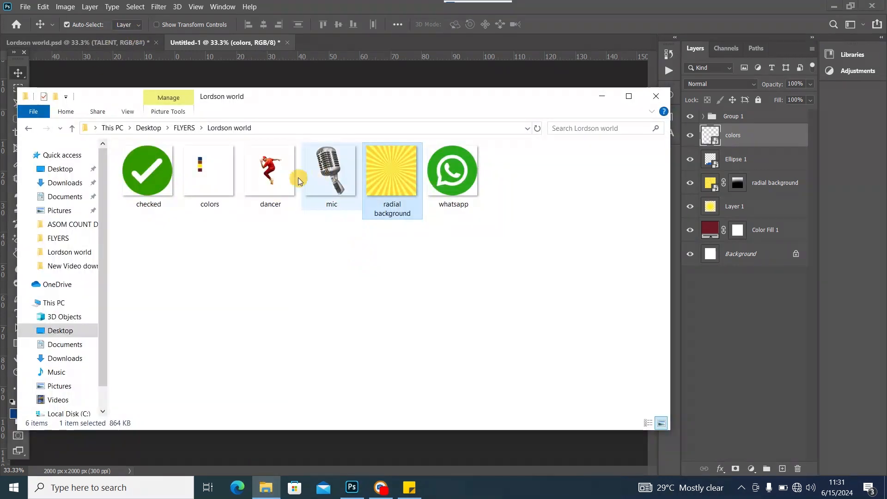
{"action": "left_click_drag", "start_coordinate": [271, 171], "coordinate": [222, 67]}
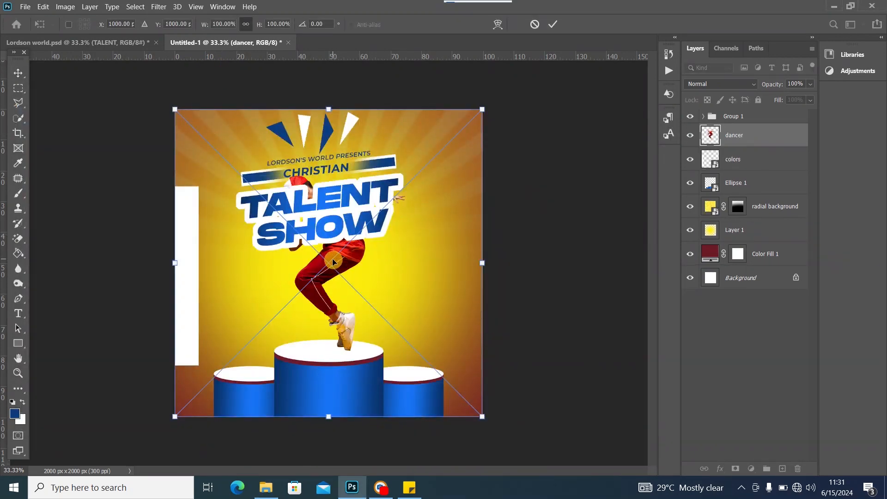
{"action": "left_click_drag", "start_coordinate": [333, 262], "coordinate": [333, 303]}
{"action": "left_click_drag", "start_coordinate": [483, 149], "coordinate": [423, 198]}
{"action": "left_click_drag", "start_coordinate": [301, 307], "coordinate": [333, 280]}
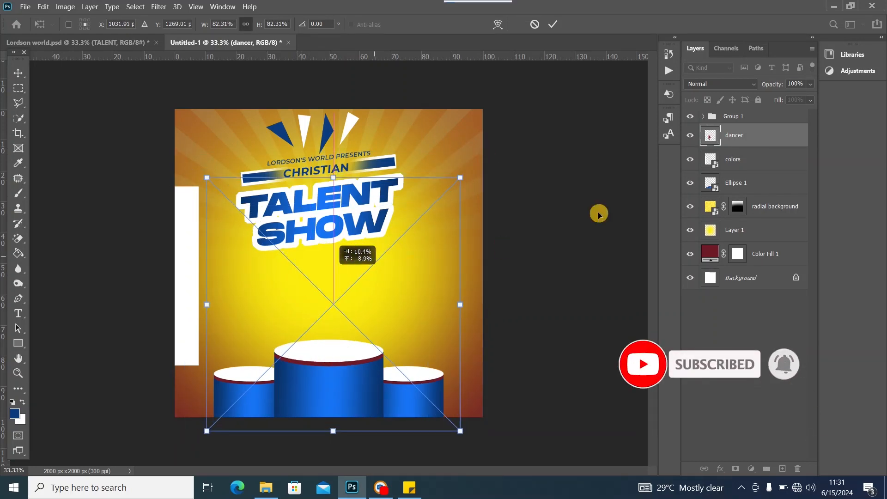
{"action": "left_click_drag", "start_coordinate": [764, 134], "coordinate": [759, 111]}
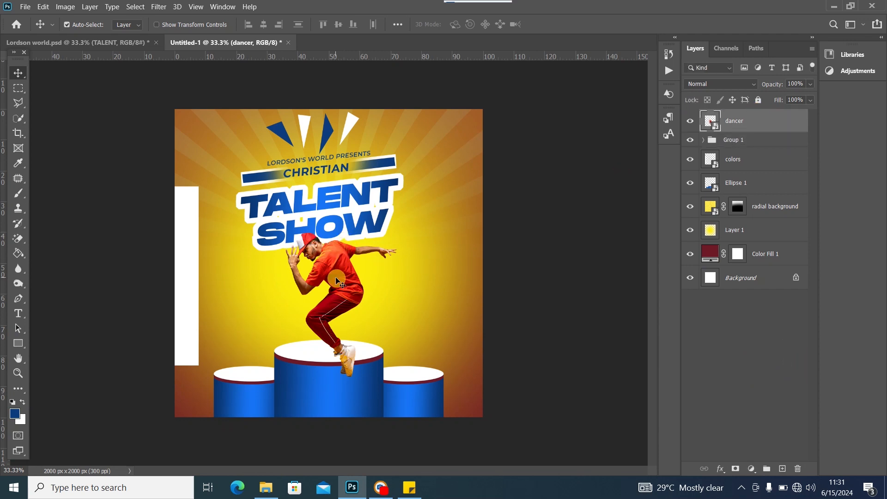
{"action": "left_click_drag", "start_coordinate": [337, 280], "coordinate": [329, 278]}
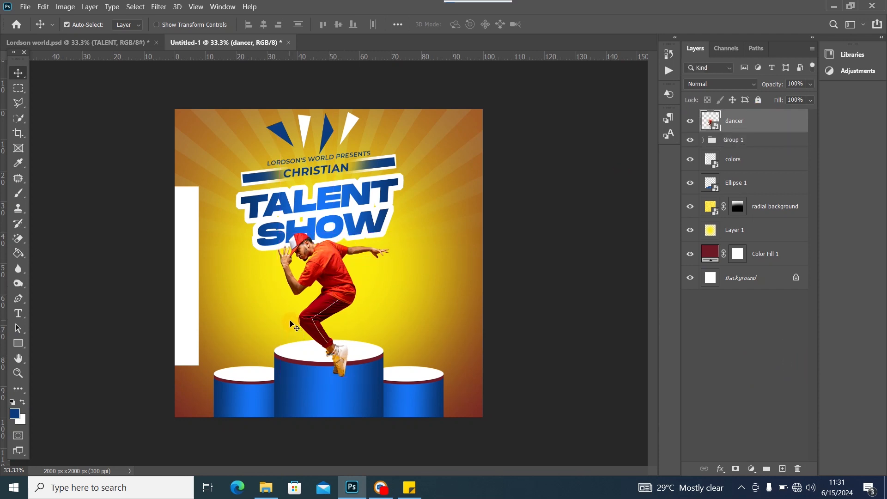
Compare with the Lordson world reference, then select Group 1 and the dancer together
{"action": "left_click", "coordinate": [129, 42]}
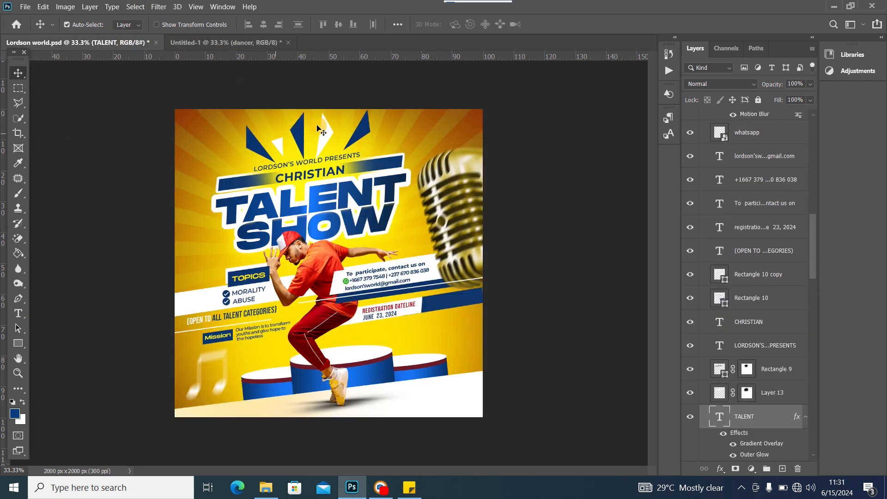
{"action": "left_click", "coordinate": [215, 43]}
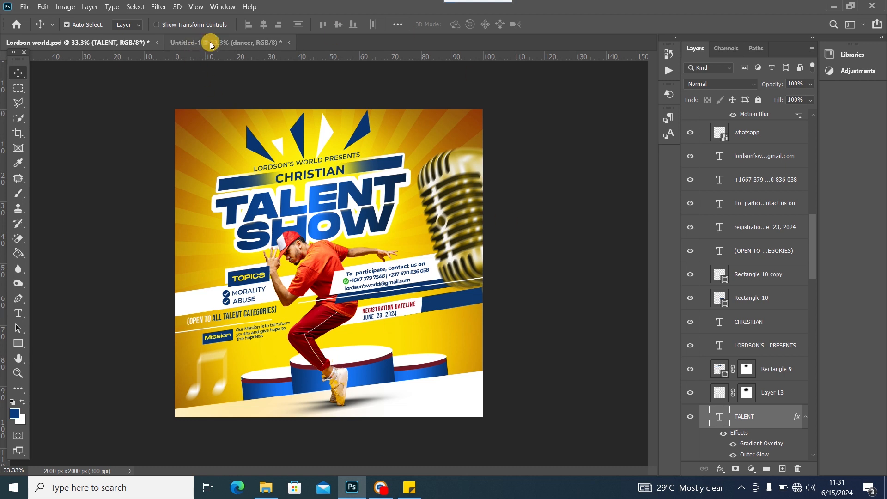
{"action": "left_click", "coordinate": [756, 143]}
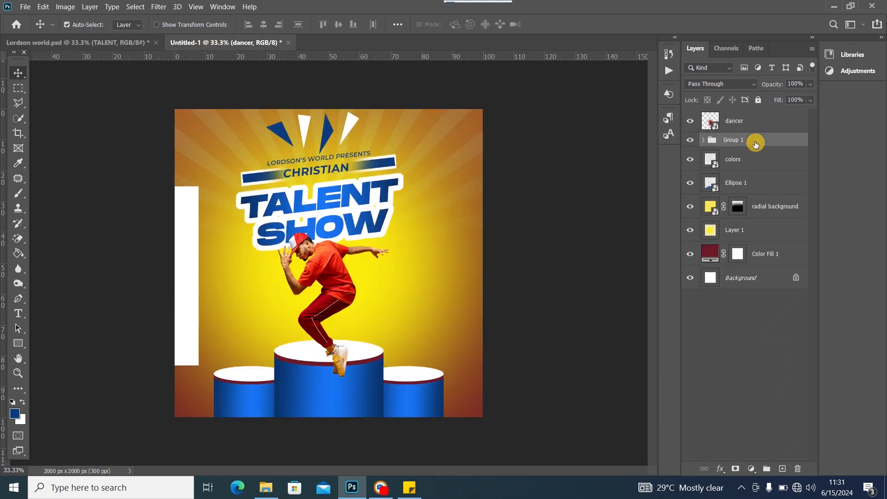
{"action": "left_click", "coordinate": [765, 124]}
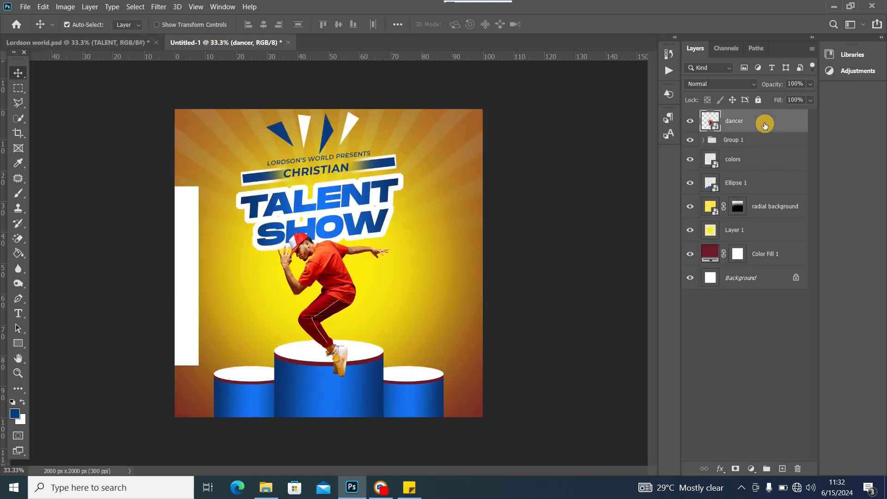
{"action": "left_click", "coordinate": [745, 140]}
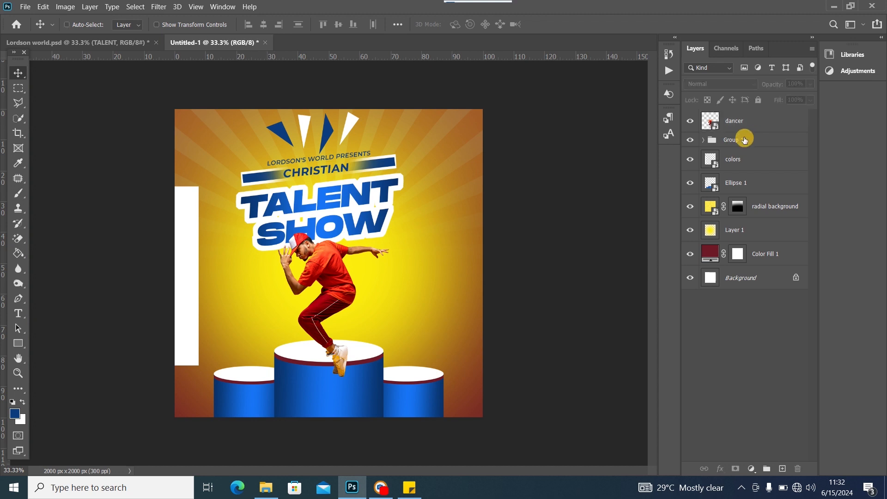
{"action": "left_click", "coordinate": [753, 140]}
{"action": "left_click", "coordinate": [752, 122], "text": "ctrl"}
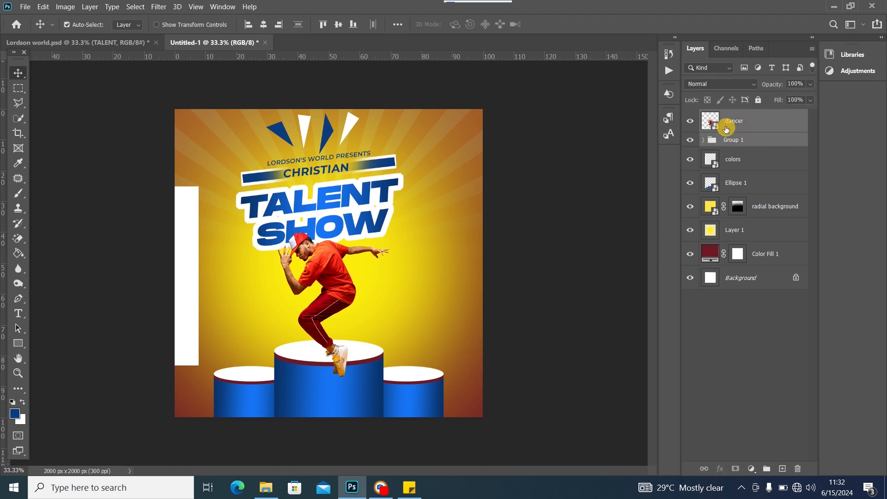
Enlarge the headline group and dancer together to 117.79% and lower them onto the podium
{"action": "key", "text": "ctrl+t"}
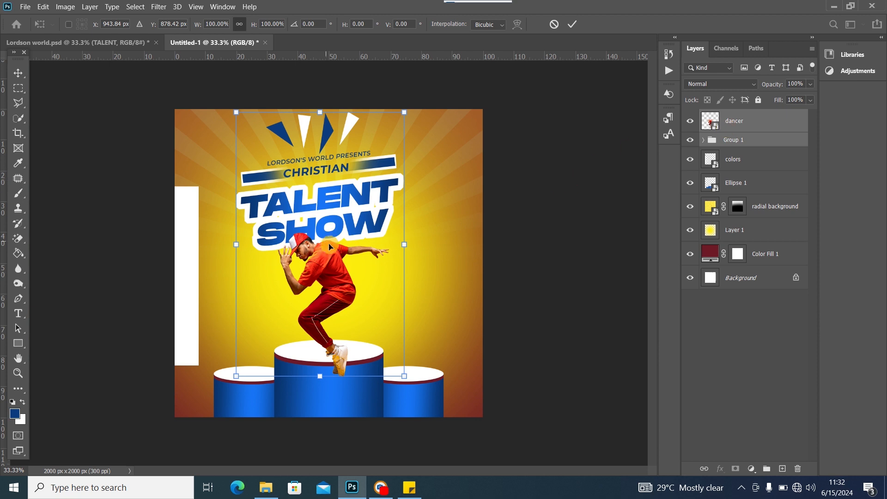
{"action": "left_click_drag", "start_coordinate": [406, 244], "coordinate": [434, 251]}
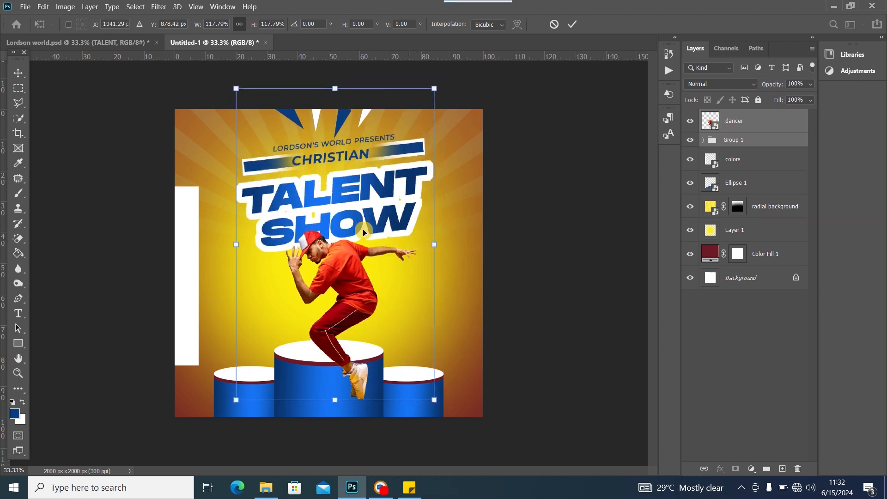
{"action": "left_click_drag", "start_coordinate": [355, 228], "coordinate": [324, 252]}
{"action": "left_click_drag", "start_coordinate": [323, 250], "coordinate": [339, 245]}
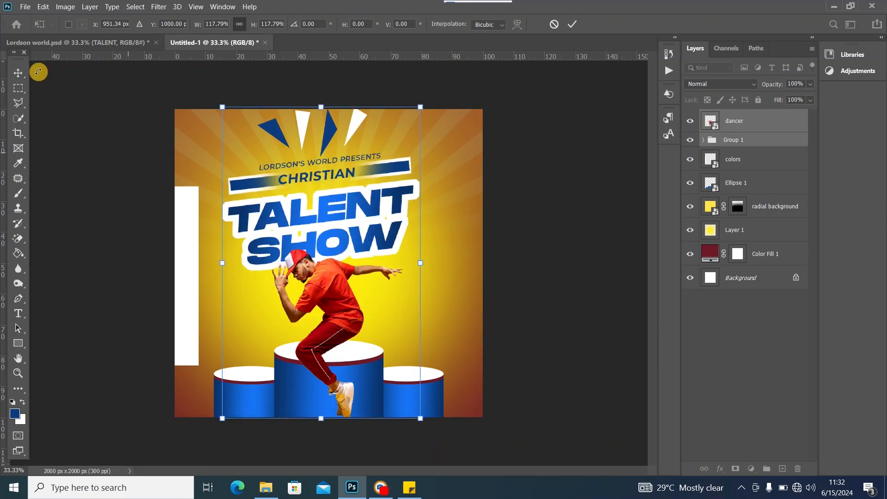
{"action": "left_click", "coordinate": [21, 73]}
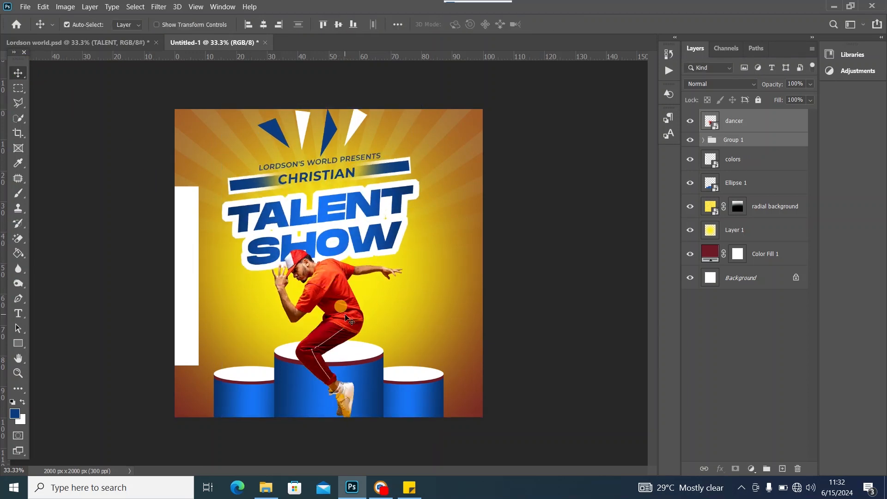
{"action": "mouse_move", "coordinate": [345, 318]}
{"action": "left_mouse_down"}
{"action": "mouse_move", "coordinate": [345, 308]}
{"action": "mouse_move", "coordinate": [346, 322]}
{"action": "left_mouse_up"}
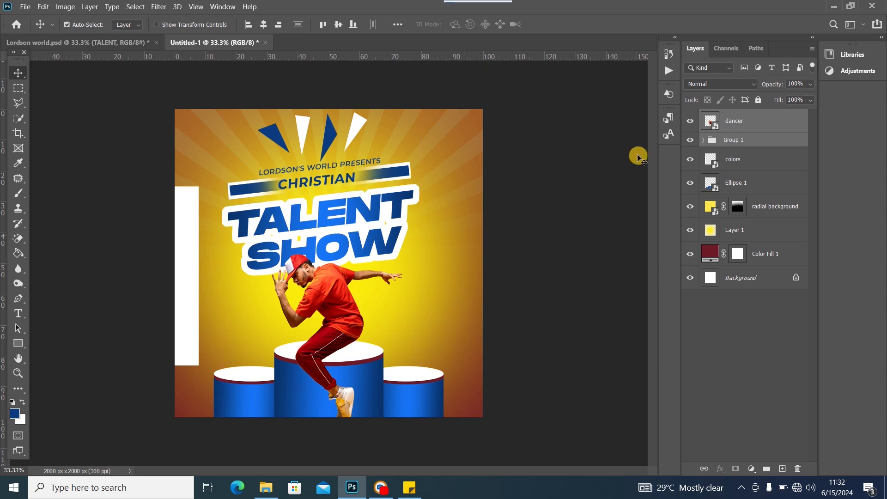
{"action": "left_click", "coordinate": [756, 121]}
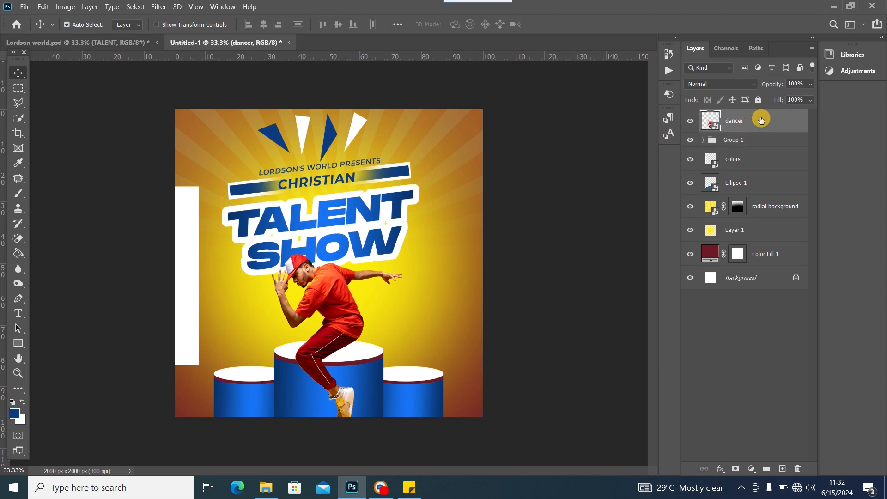
Shrink the dancer alone to about 85.5% and raise it to overlap SHOW
{"action": "key", "text": "ctrl+t"}
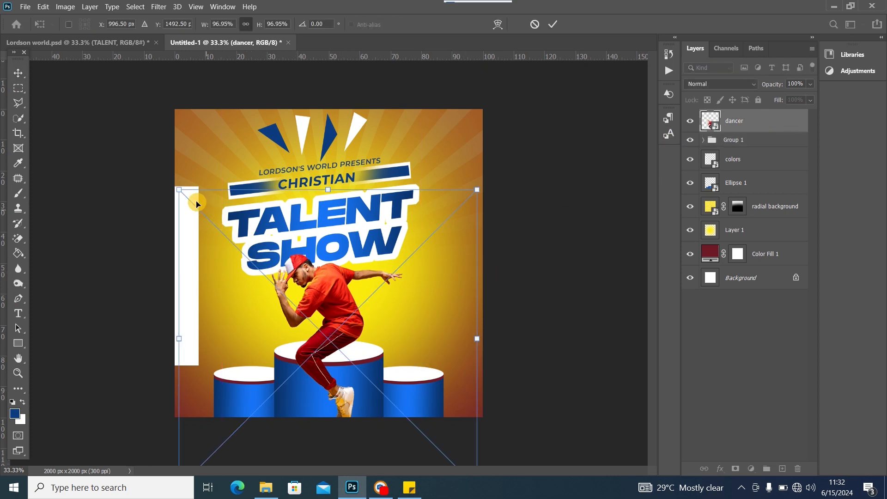
{"action": "left_click_drag", "start_coordinate": [197, 204], "coordinate": [230, 236]}
{"action": "left_click_drag", "start_coordinate": [339, 325], "coordinate": [315, 288]}
{"action": "left_click_drag", "start_coordinate": [452, 195], "coordinate": [453, 193]}
{"action": "left_click", "coordinate": [17, 74]}
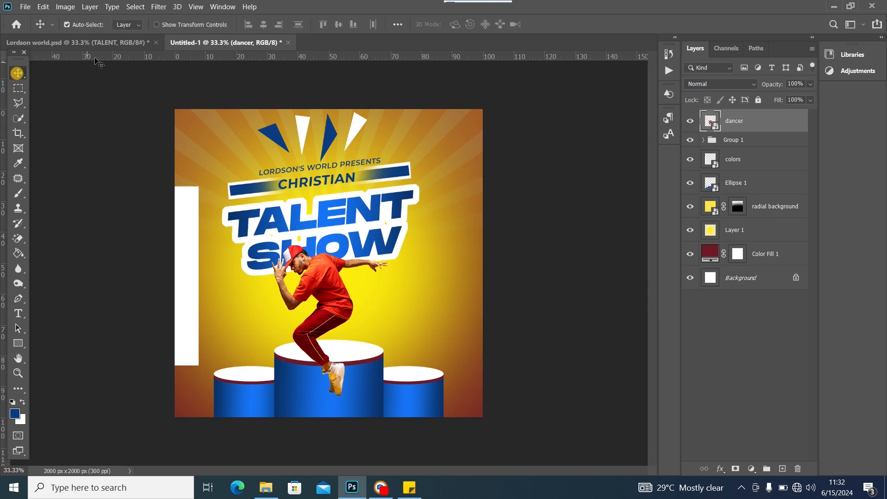
{"action": "left_click", "coordinate": [113, 42]}
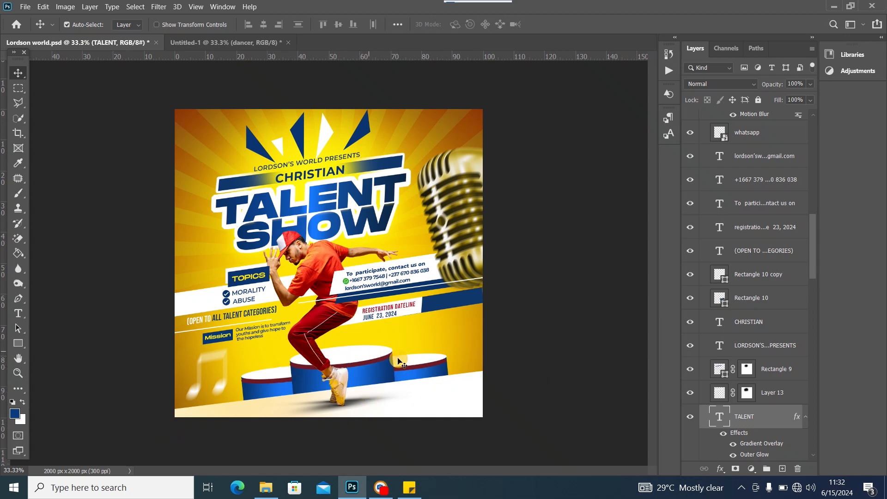
Shrink the Ellipse 1 podiums to about 65%, tilt them to -4.51° and raise them under the dancer
{"action": "left_click", "coordinate": [217, 42]}
{"action": "left_click", "coordinate": [316, 410]}
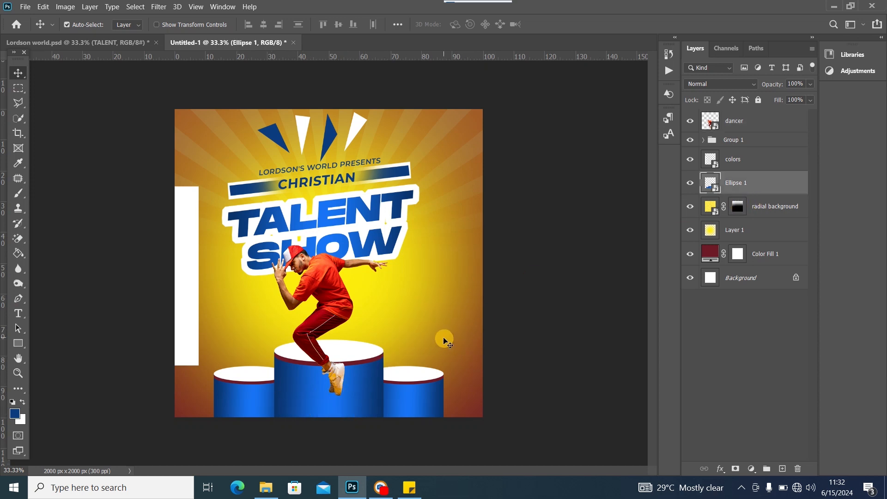
{"action": "key", "text": "ctrl+t"}
{"action": "left_click_drag", "start_coordinate": [419, 397], "coordinate": [427, 381]}
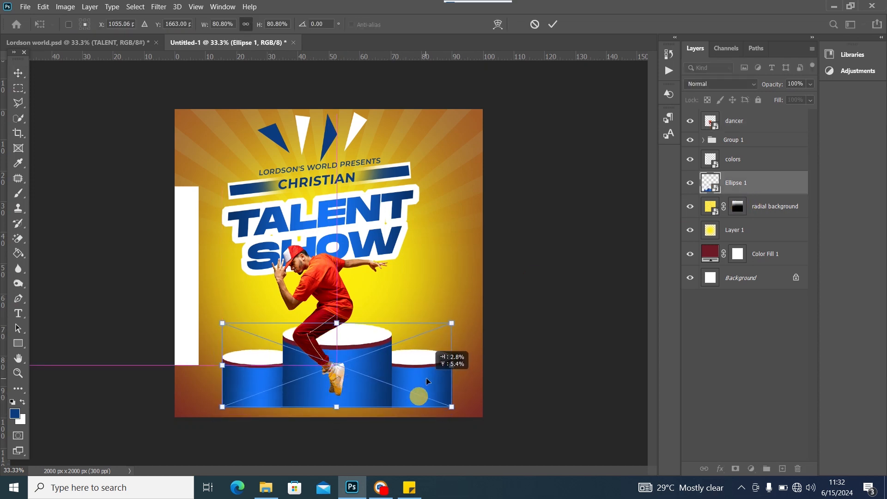
{"action": "left_click_drag", "start_coordinate": [471, 331], "coordinate": [468, 318]}
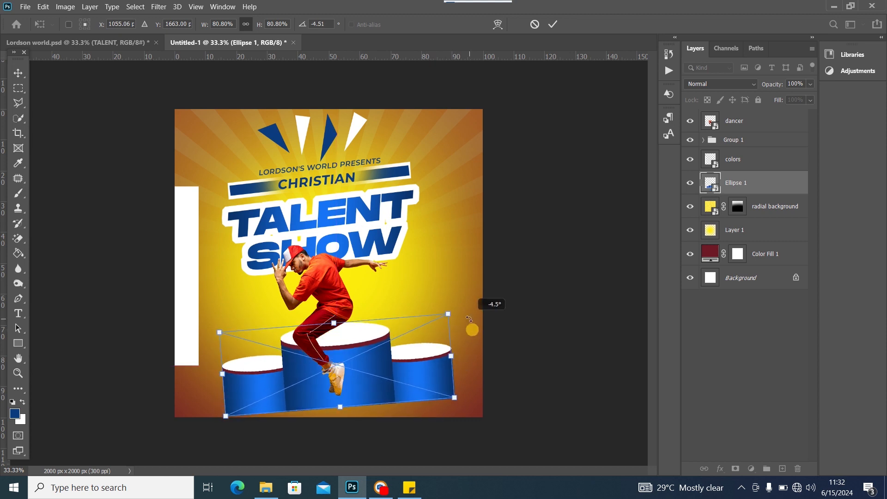
{"action": "left_click_drag", "start_coordinate": [350, 356], "coordinate": [350, 353]}
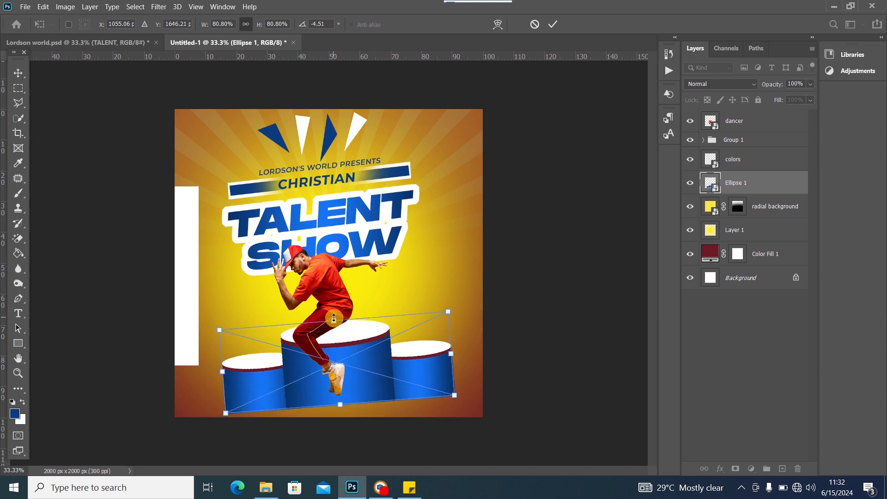
{"action": "left_click_drag", "start_coordinate": [335, 318], "coordinate": [334, 332]}
{"action": "mouse_move", "coordinate": [353, 370]}
{"action": "left_mouse_down"}
{"action": "mouse_move", "coordinate": [354, 357]}
{"action": "mouse_move", "coordinate": [350, 372]}
{"action": "mouse_move", "coordinate": [348, 364]}
{"action": "left_mouse_up"}
{"action": "left_click", "coordinate": [19, 73]}
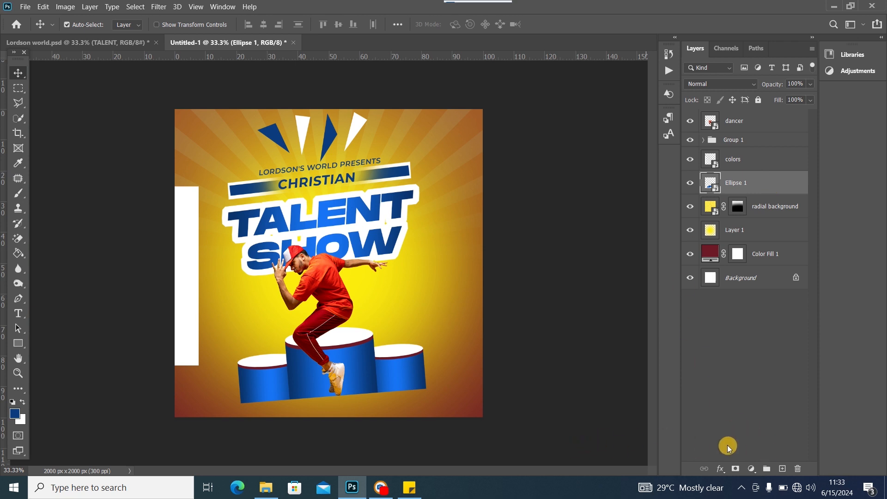
Draw a white rectangle across the lower part of the flyer on a new layer
{"action": "left_click", "coordinate": [782, 468]}
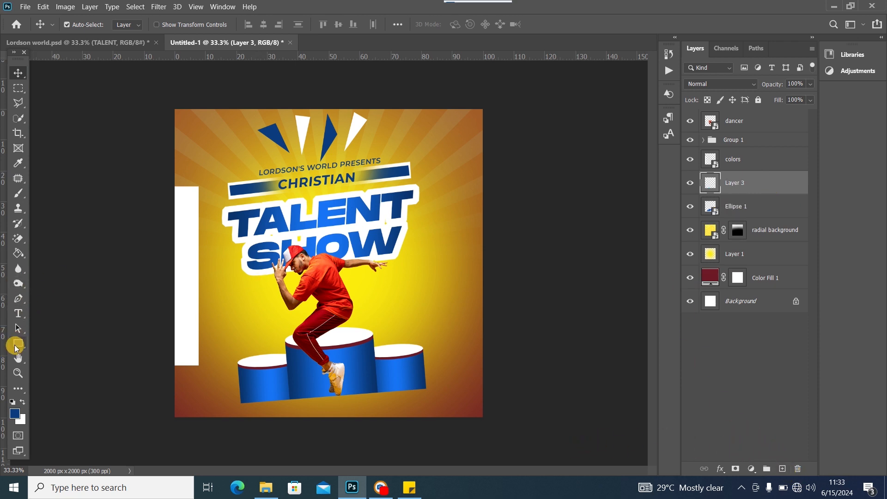
{"action": "left_click", "coordinate": [17, 346]}
{"action": "left_click", "coordinate": [21, 402]}
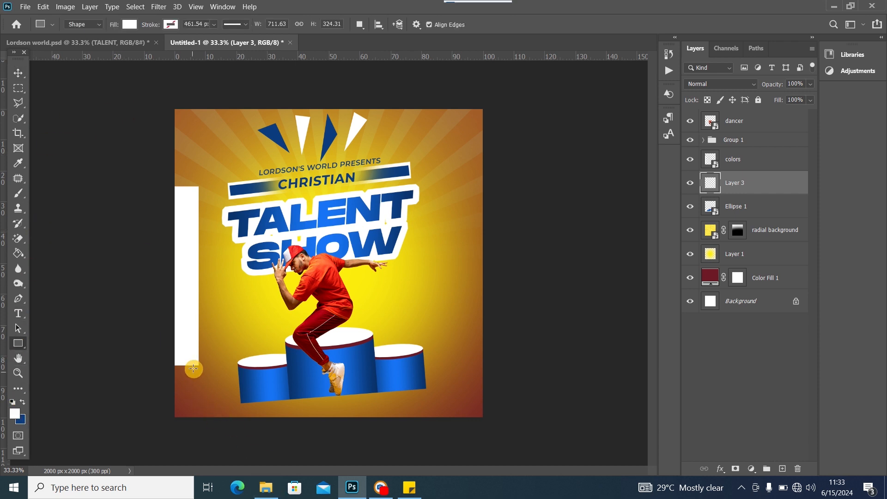
{"action": "left_click_drag", "start_coordinate": [161, 331], "coordinate": [517, 453]}
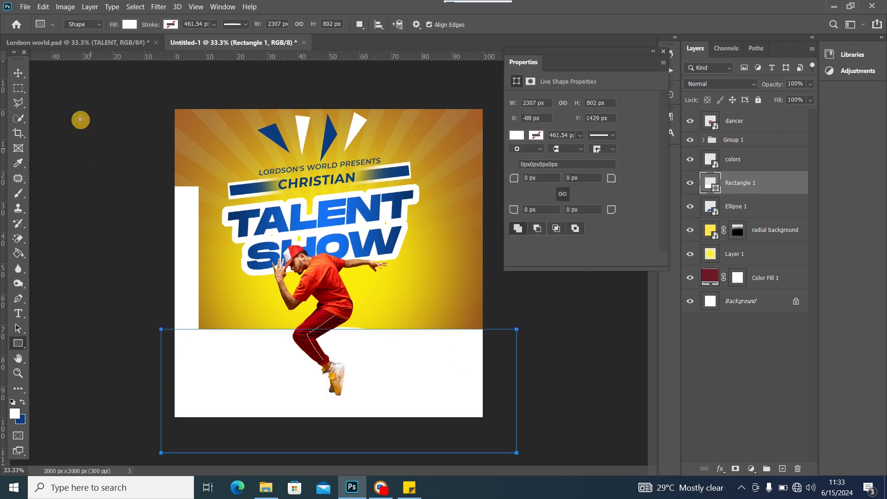
{"action": "left_click", "coordinate": [14, 72]}
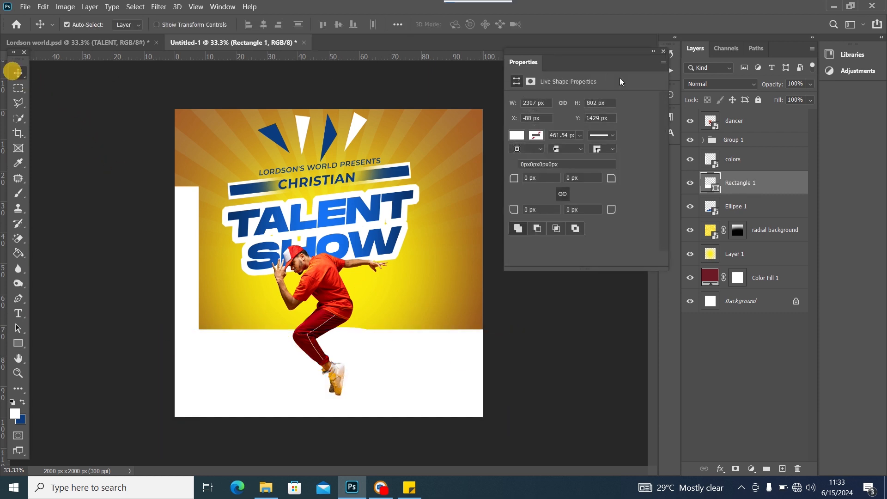
{"action": "left_click", "coordinate": [663, 52]}
Tilt the white band to about -6° and position it across the bottom under the podiums
{"action": "key", "text": "ctrl+t"}
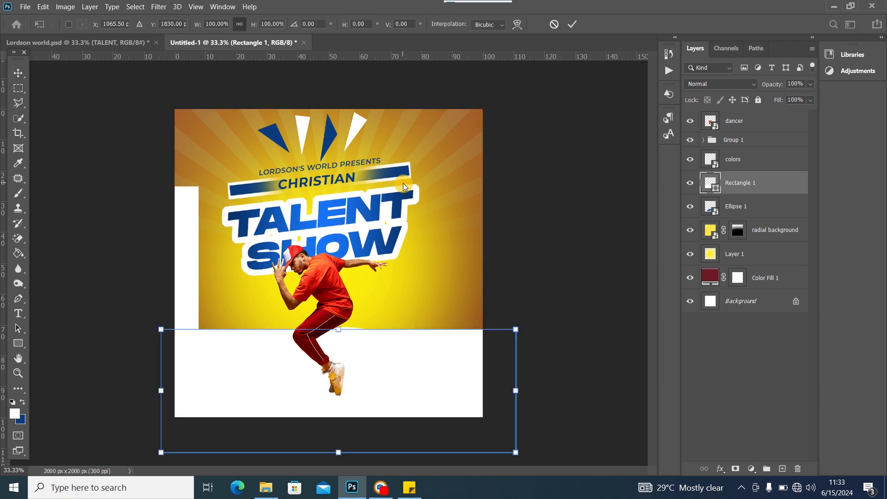
{"action": "left_click_drag", "start_coordinate": [555, 337], "coordinate": [557, 341]}
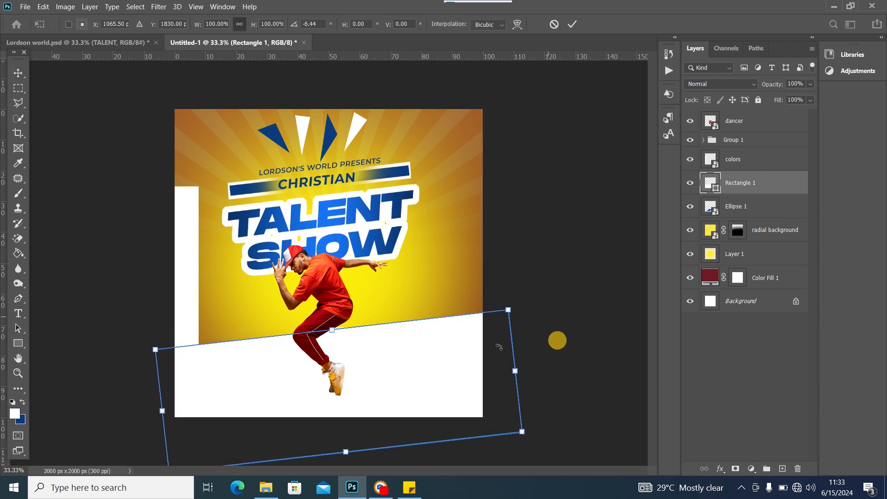
{"action": "left_click_drag", "start_coordinate": [439, 357], "coordinate": [452, 402]}
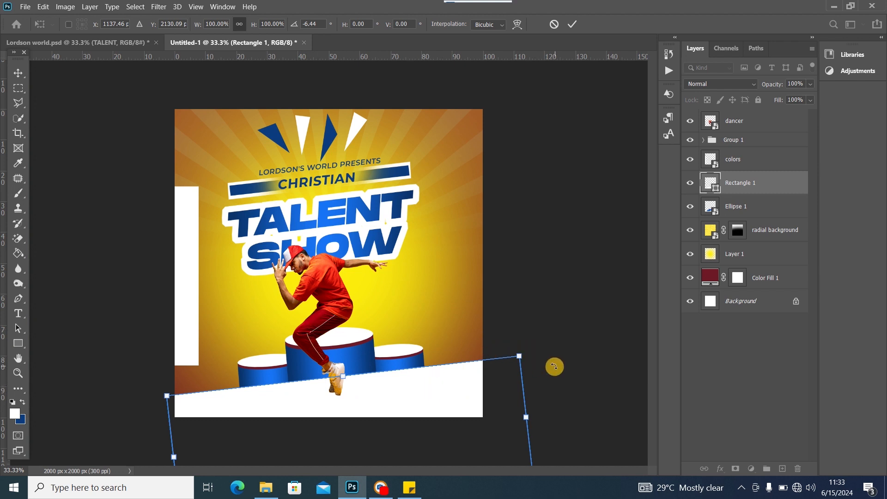
{"action": "mouse_move", "coordinate": [554, 365]}
{"action": "left_mouse_down"}
{"action": "mouse_move", "coordinate": [545, 342]}
{"action": "mouse_move", "coordinate": [550, 358]}
{"action": "left_mouse_up"}
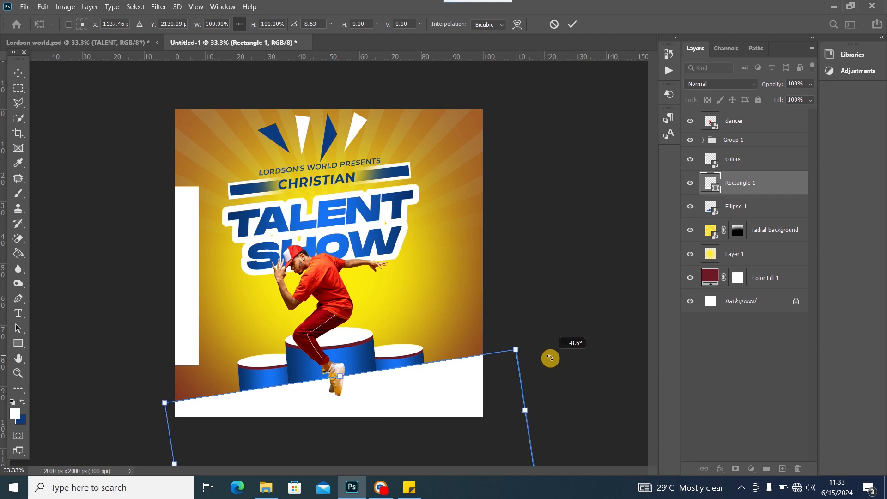
{"action": "left_click_drag", "start_coordinate": [439, 385], "coordinate": [433, 385]}
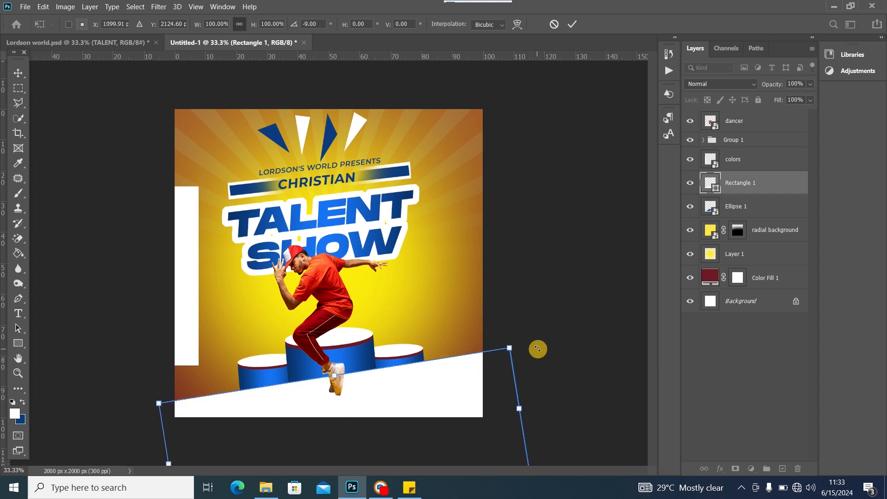
{"action": "mouse_move", "coordinate": [538, 349]}
{"action": "left_mouse_down"}
{"action": "mouse_move", "coordinate": [545, 354]}
{"action": "mouse_move", "coordinate": [534, 358]}
{"action": "left_mouse_up"}
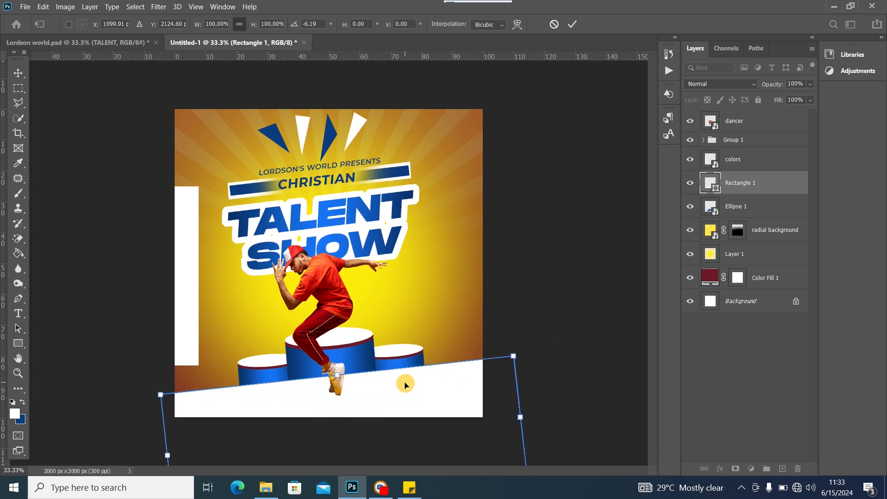
{"action": "left_click_drag", "start_coordinate": [406, 382], "coordinate": [405, 383]}
{"action": "left_click", "coordinate": [24, 77]}
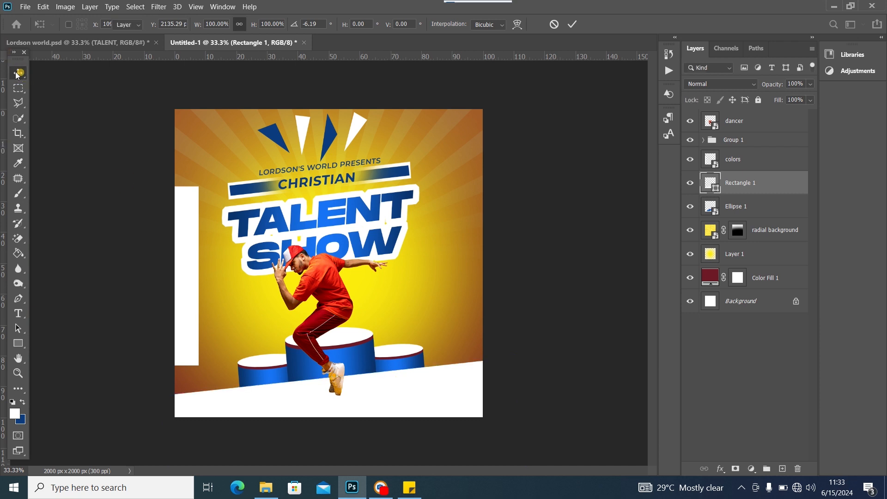
{"action": "left_click_drag", "start_coordinate": [371, 392], "coordinate": [370, 387]}
Move the colour-swatch panel to the left edge of the canvas
{"action": "left_click_drag", "start_coordinate": [192, 255], "coordinate": [543, 147]}
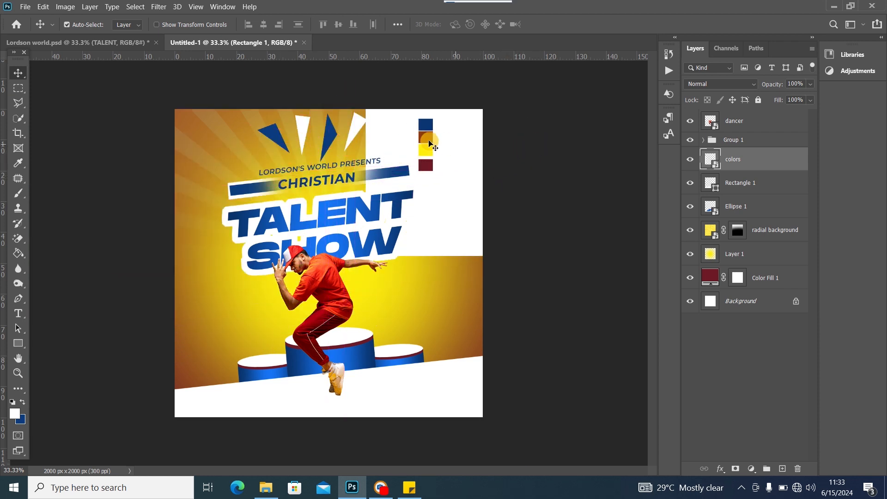
{"action": "left_click_drag", "start_coordinate": [443, 144], "coordinate": [510, 137]}
{"action": "left_click_drag", "start_coordinate": [472, 189], "coordinate": [55, 246]}
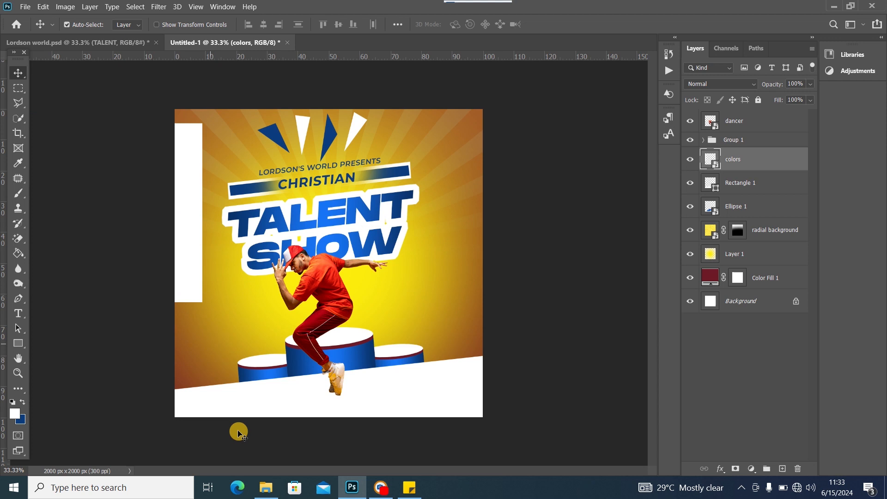
Bring the mic image from the flyer assets folder into the design
{"action": "left_click", "coordinate": [267, 488]}
{"action": "left_click", "coordinate": [356, 257]}
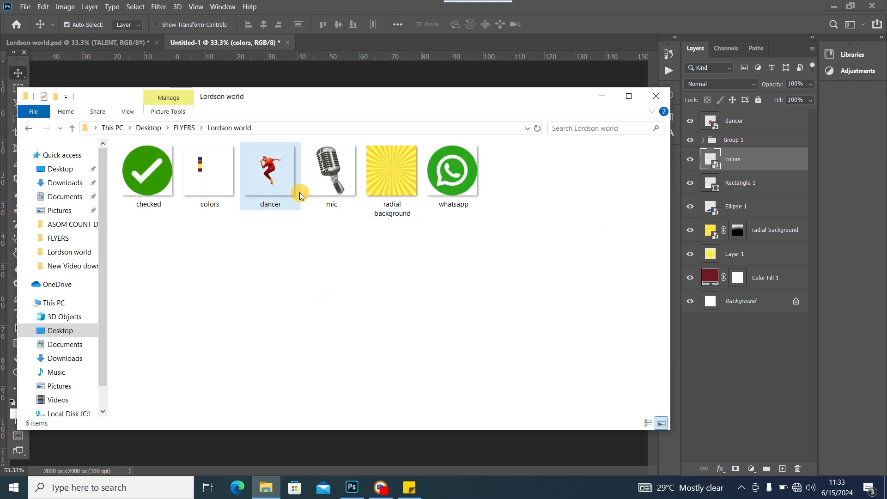
{"action": "left_click_drag", "start_coordinate": [331, 162], "coordinate": [325, 448]}
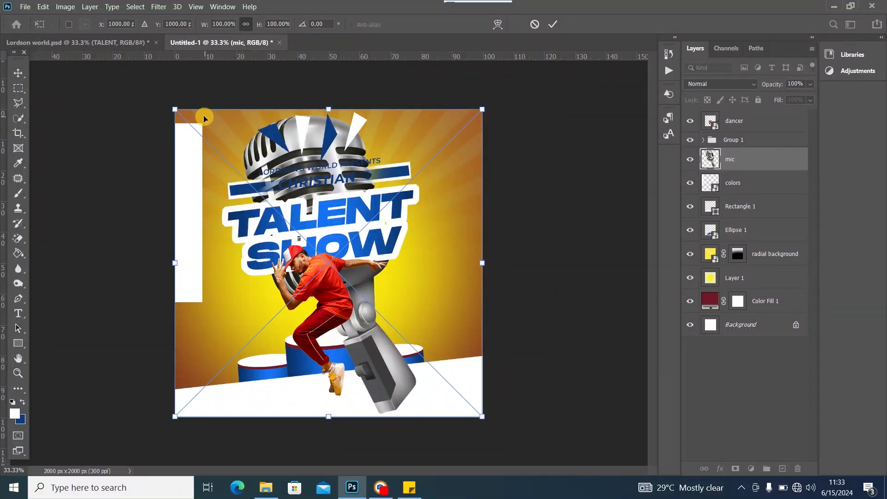
Scale the mic to about 69%, tilt it roughly -11° and place it at the right edge
{"action": "left_click_drag", "start_coordinate": [174, 110], "coordinate": [330, 267]}
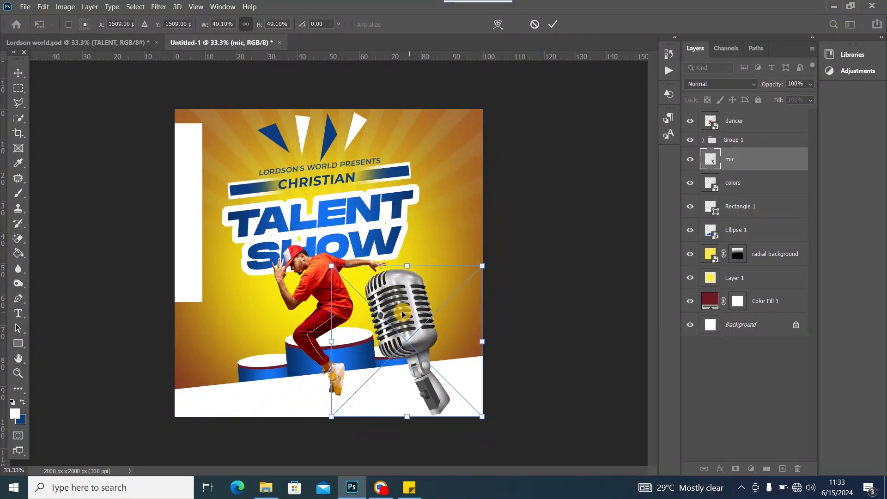
{"action": "left_click_drag", "start_coordinate": [402, 315], "coordinate": [459, 262]}
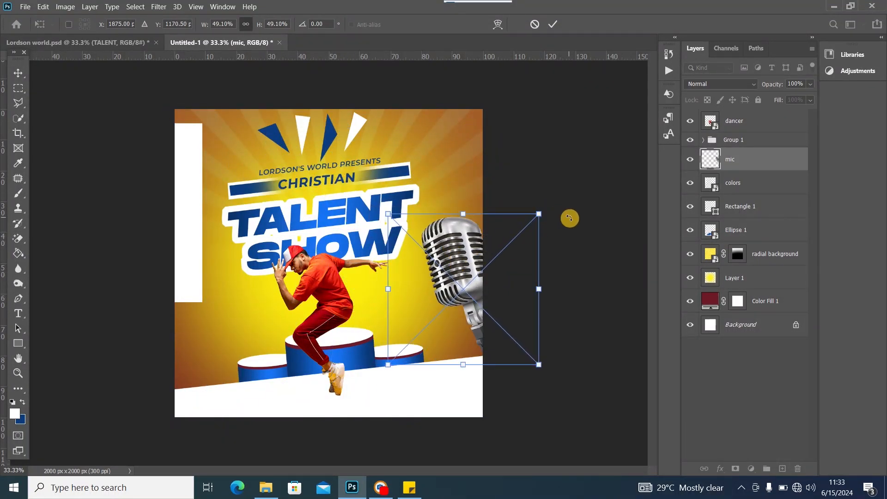
{"action": "left_click_drag", "start_coordinate": [569, 218], "coordinate": [557, 194]}
{"action": "left_click_drag", "start_coordinate": [446, 250], "coordinate": [450, 239]}
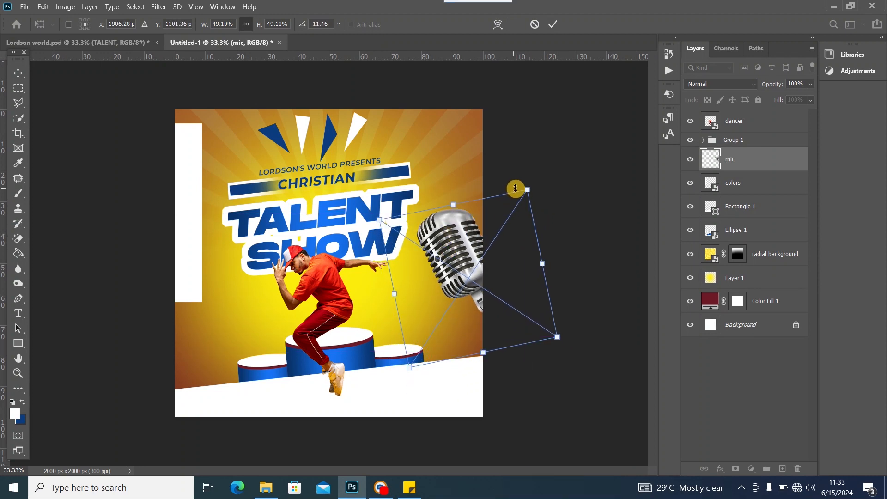
{"action": "left_click_drag", "start_coordinate": [516, 188], "coordinate": [577, 128]}
{"action": "left_click_drag", "start_coordinate": [449, 191], "coordinate": [451, 246]}
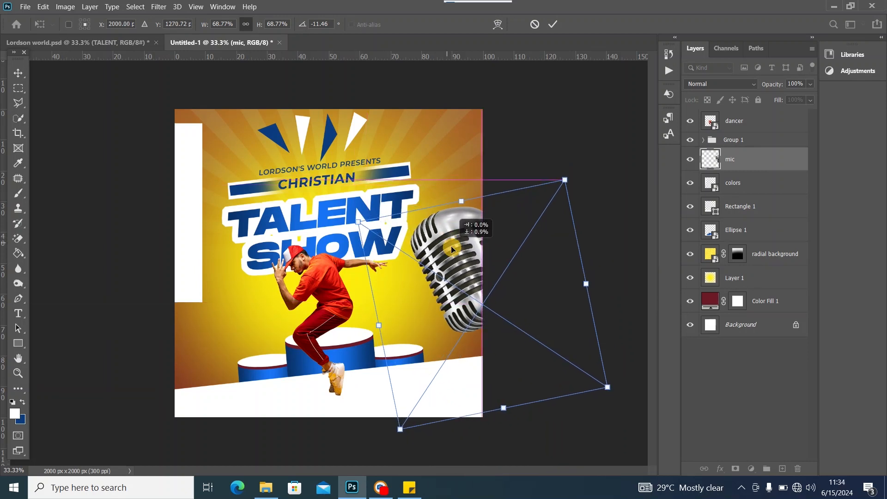
{"action": "left_click_drag", "start_coordinate": [554, 182], "coordinate": [569, 174]}
{"action": "left_click", "coordinate": [16, 73]}
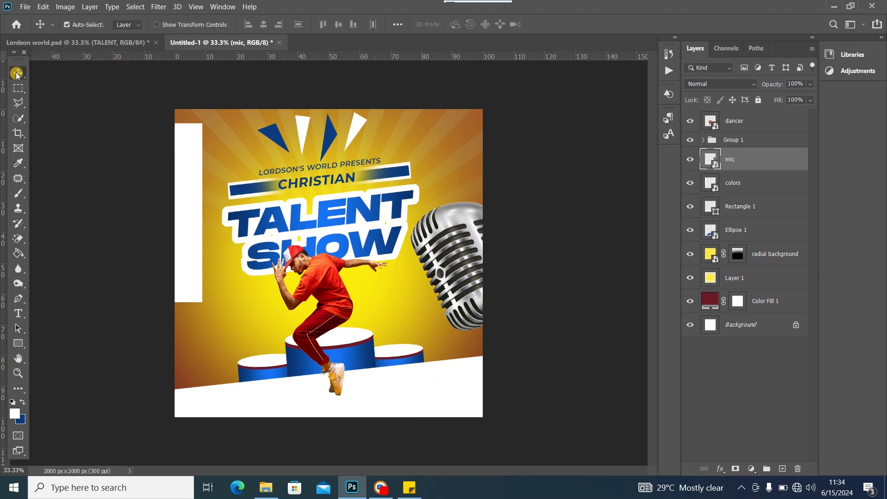
{"action": "left_click", "coordinate": [191, 187]}
Delete the colour-swatch strip and nudge the microphone, checking the reference flyer
{"action": "left_click_drag", "start_coordinate": [191, 187], "coordinate": [280, 187]}
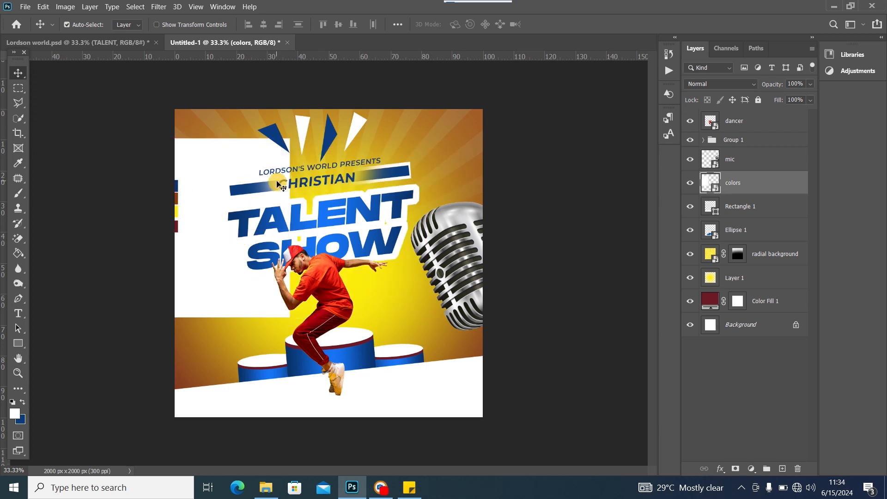
{"action": "key", "text": "Delete"}
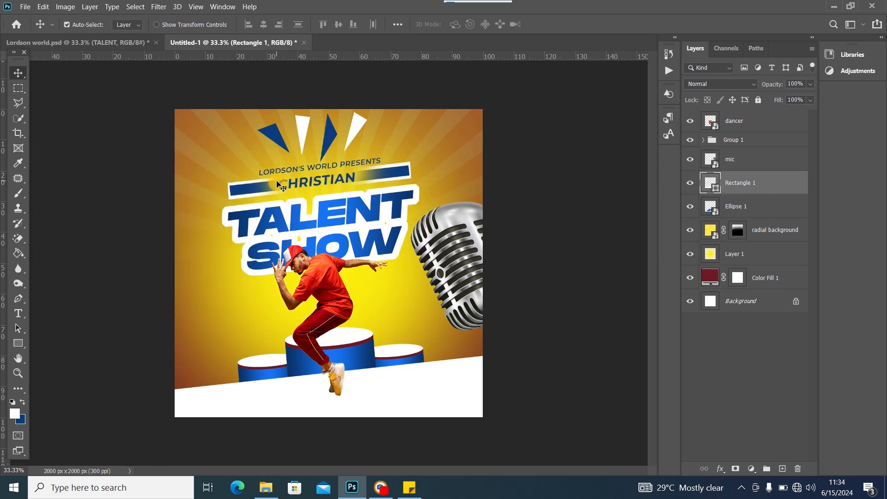
{"action": "mouse_move", "coordinate": [439, 262]}
{"action": "left_mouse_down"}
{"action": "mouse_move", "coordinate": [451, 256]}
{"action": "mouse_move", "coordinate": [442, 265]}
{"action": "left_mouse_up"}
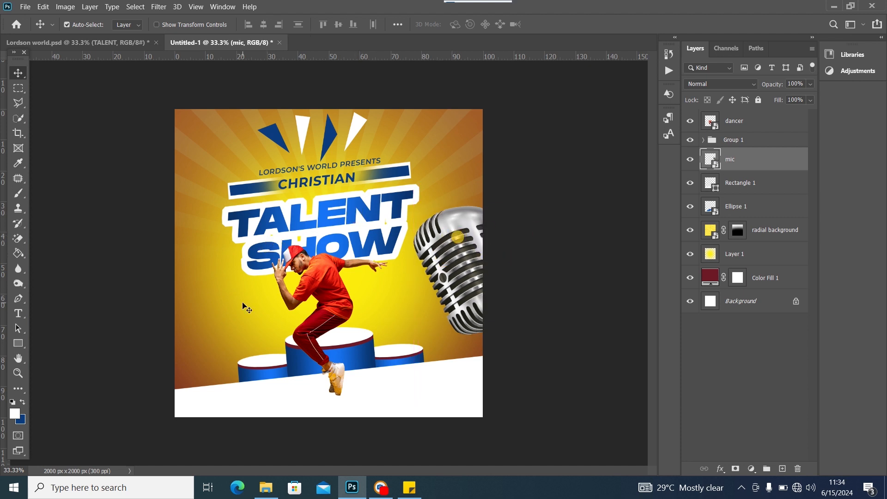
{"action": "left_click", "coordinate": [129, 42]}
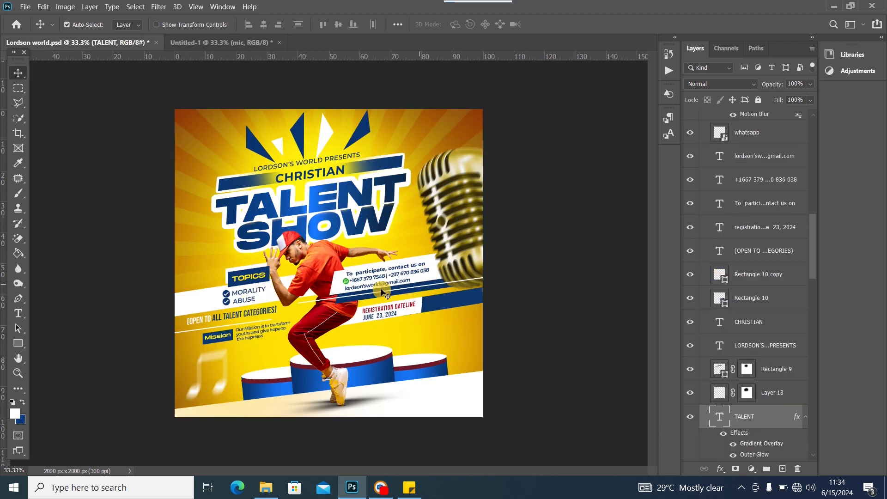
{"action": "left_click", "coordinate": [217, 42]}
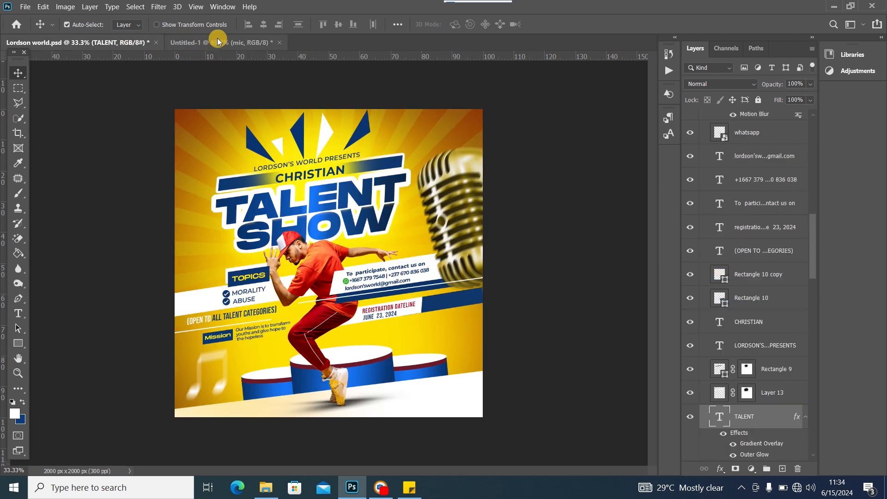
{"action": "left_click", "coordinate": [463, 259]}
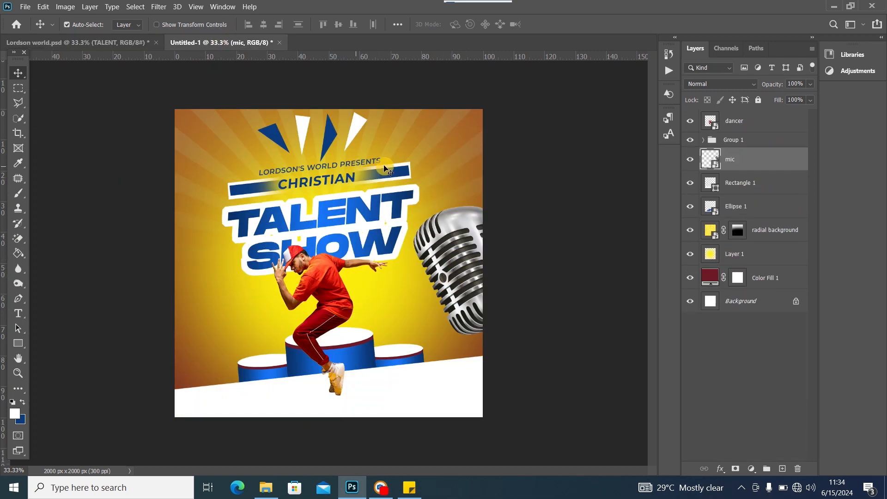
Try shifting the TALENT SHOW headline left, then undo the move
{"action": "left_click_drag", "start_coordinate": [367, 219], "coordinate": [363, 216]}
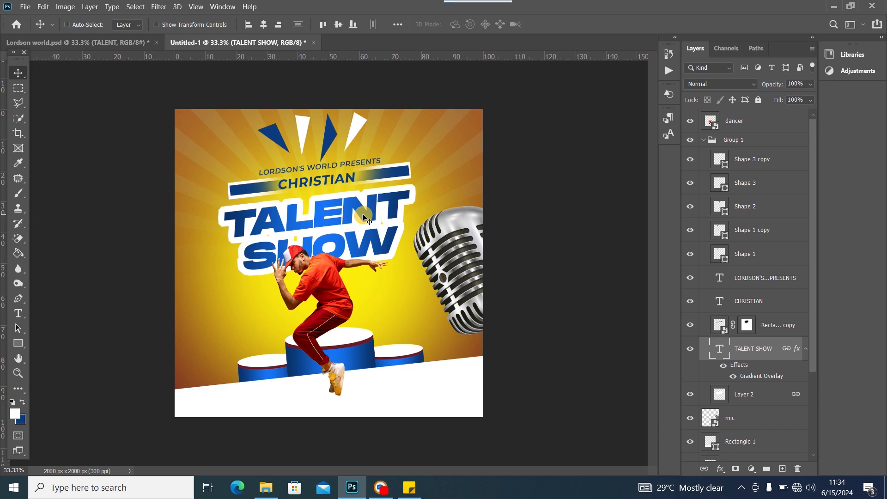
{"action": "key", "text": "ctrl+s"}
{"action": "left_click", "coordinate": [634, 48]}
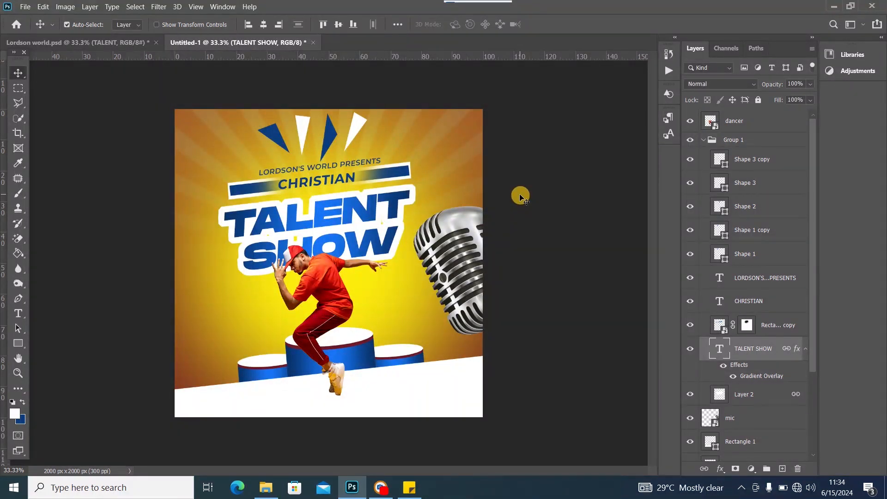
{"action": "key", "text": "ctrl+z"}
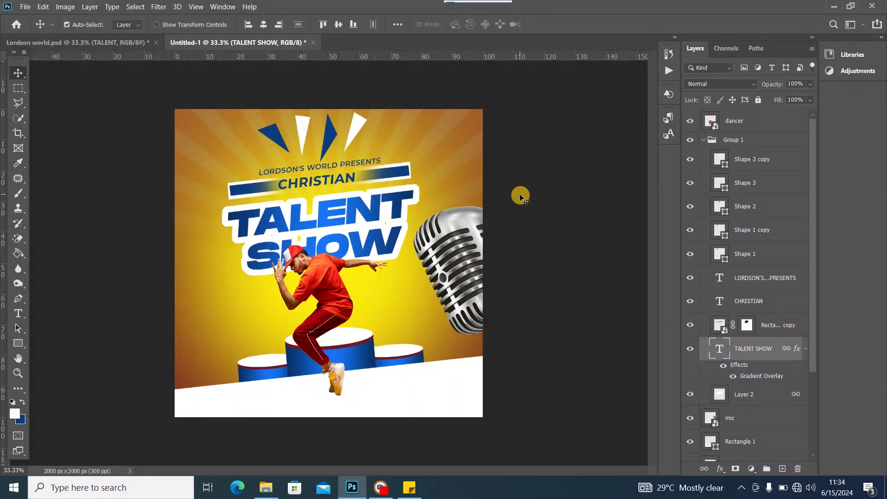
Convert headline Group 1 to a smart object, shift it left and raise the microphone
{"action": "left_click", "coordinate": [702, 140]}
{"action": "right_click", "coordinate": [744, 139]}
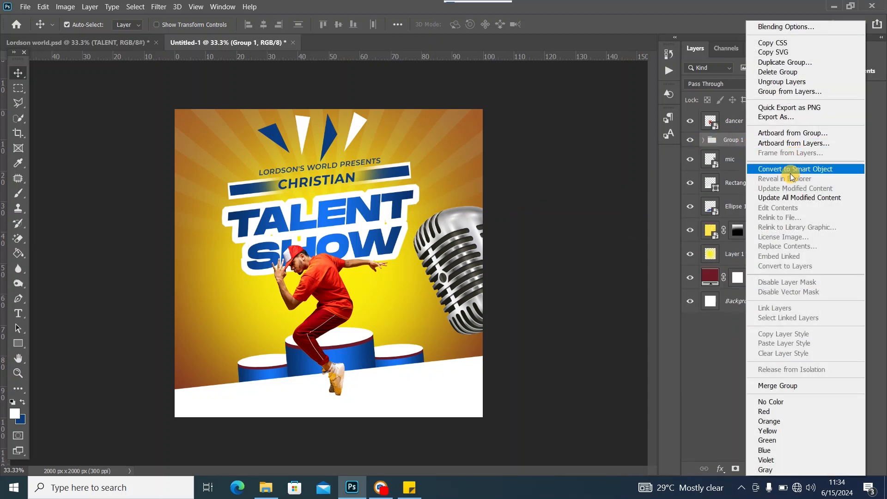
{"action": "left_click", "coordinate": [795, 170]}
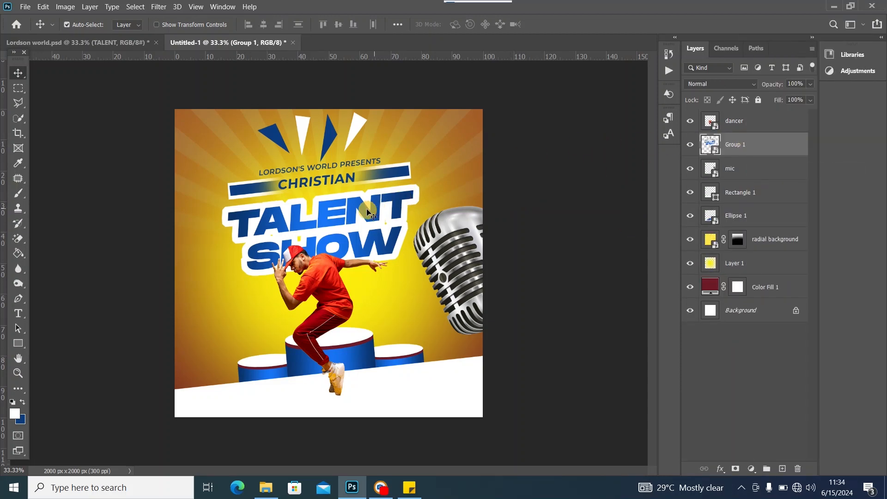
{"action": "left_click_drag", "start_coordinate": [375, 214], "coordinate": [359, 212]}
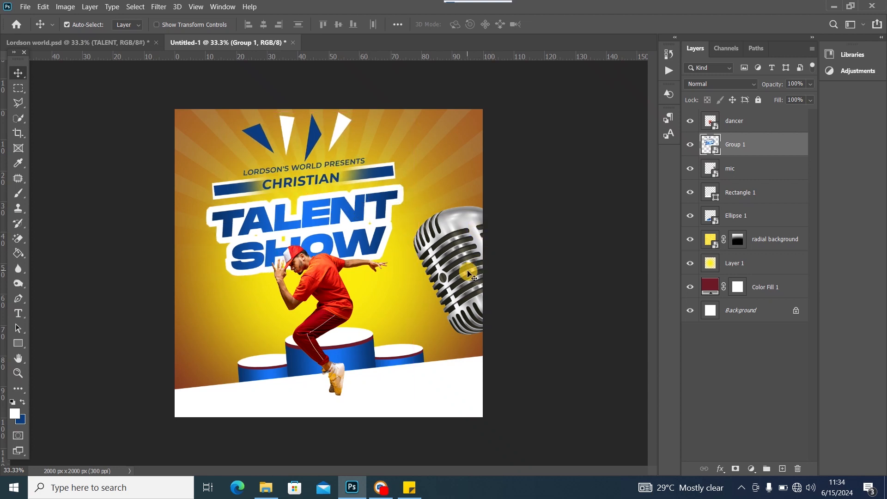
{"action": "left_click_drag", "start_coordinate": [470, 268], "coordinate": [441, 235]}
Move the headline graphics and microphone slightly right and select the mic layer
{"action": "left_click_drag", "start_coordinate": [341, 219], "coordinate": [355, 220]}
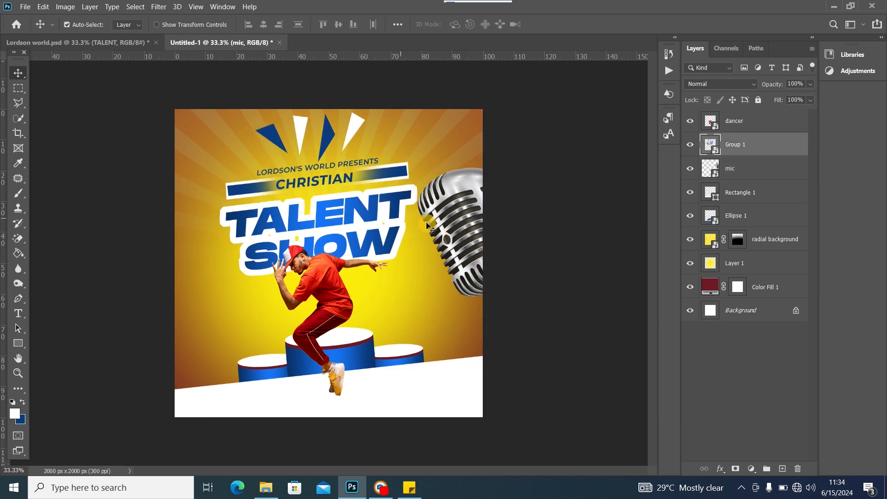
{"action": "left_click_drag", "start_coordinate": [456, 226], "coordinate": [466, 227]}
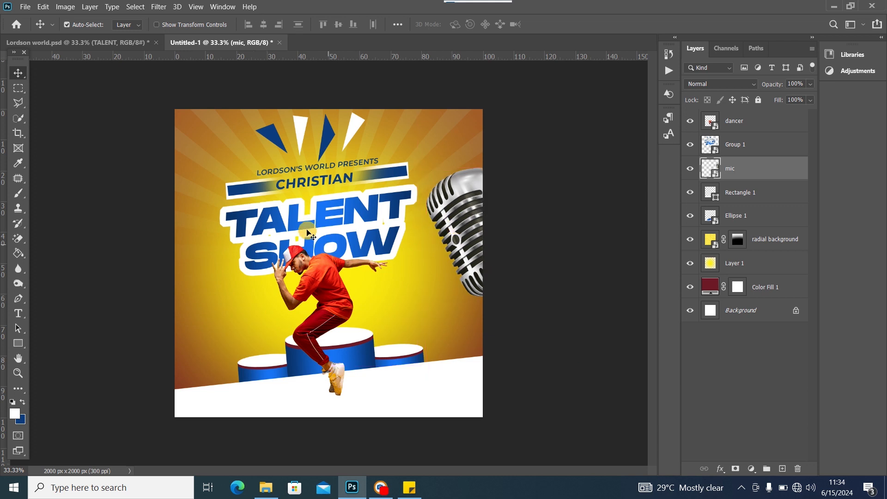
{"action": "left_click", "coordinate": [364, 219]}
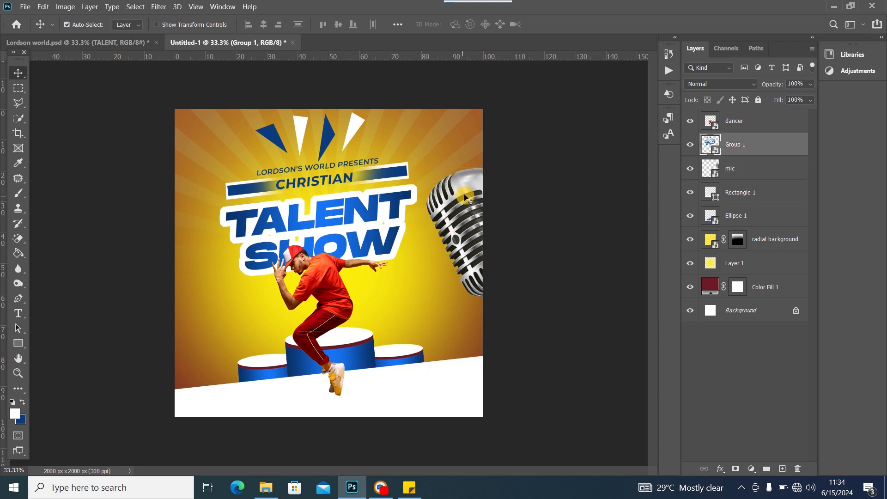
{"action": "left_click", "coordinate": [436, 214]}
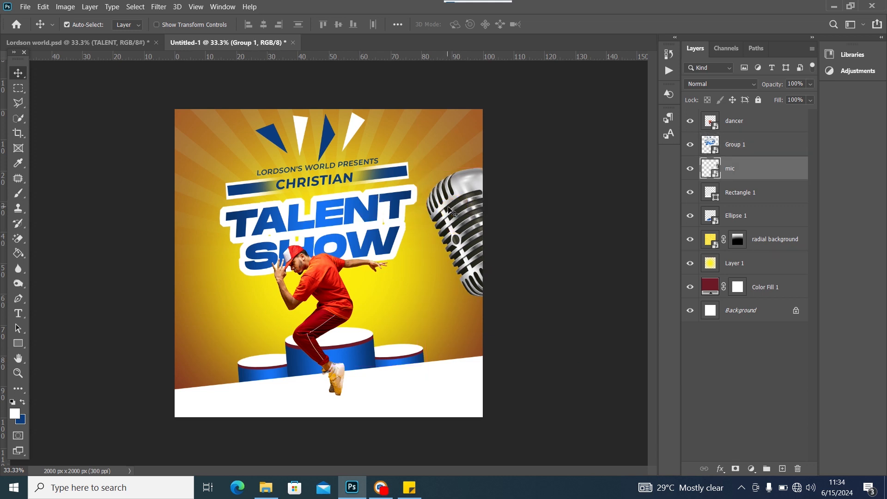
Apply a Motion Blur to the microphone with 64° angle and 25 pixel distance
{"action": "left_click", "coordinate": [160, 7]}
{"action": "mouse_move", "coordinate": [195, 127]}
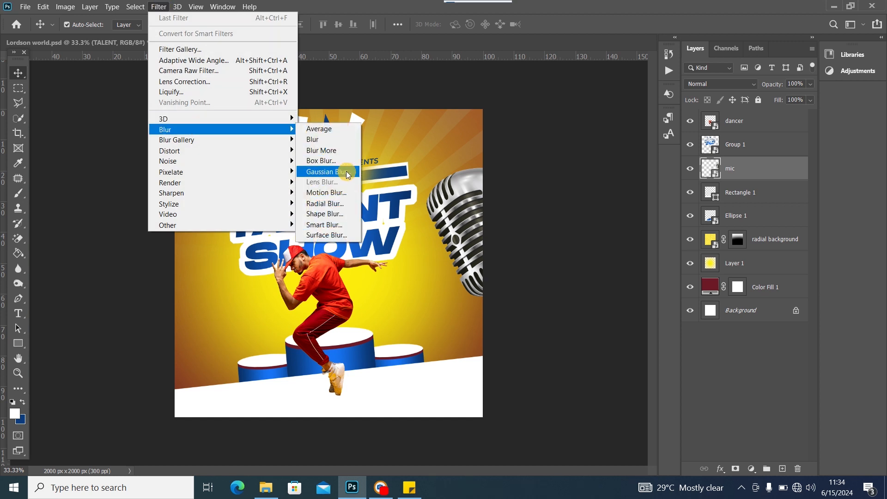
{"action": "left_click", "coordinate": [327, 193]}
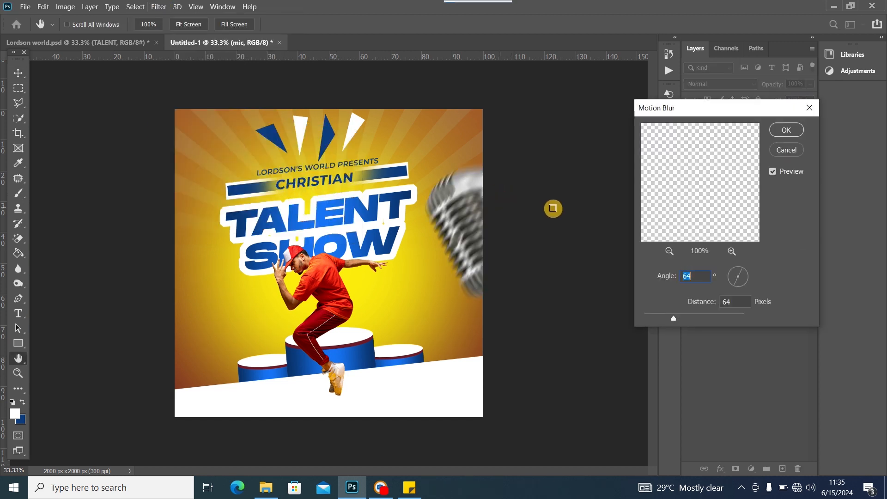
{"action": "left_click_drag", "start_coordinate": [663, 317], "coordinate": [661, 317]}
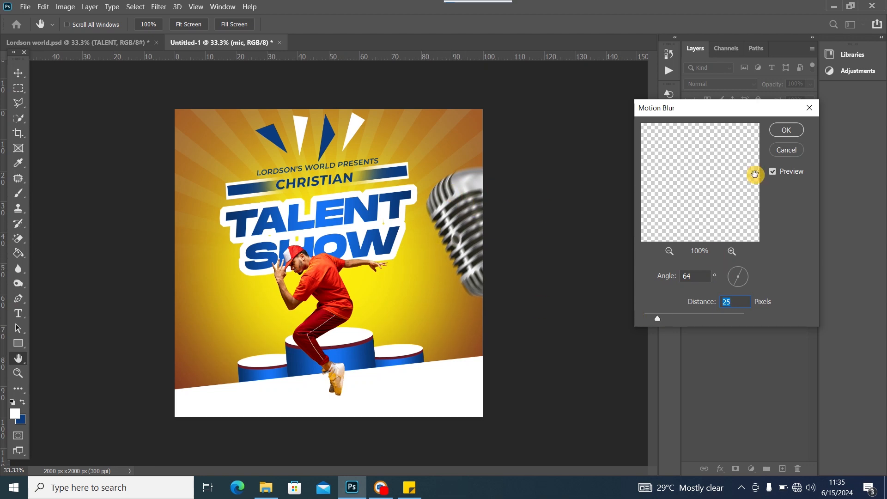
{"action": "left_click", "coordinate": [781, 124]}
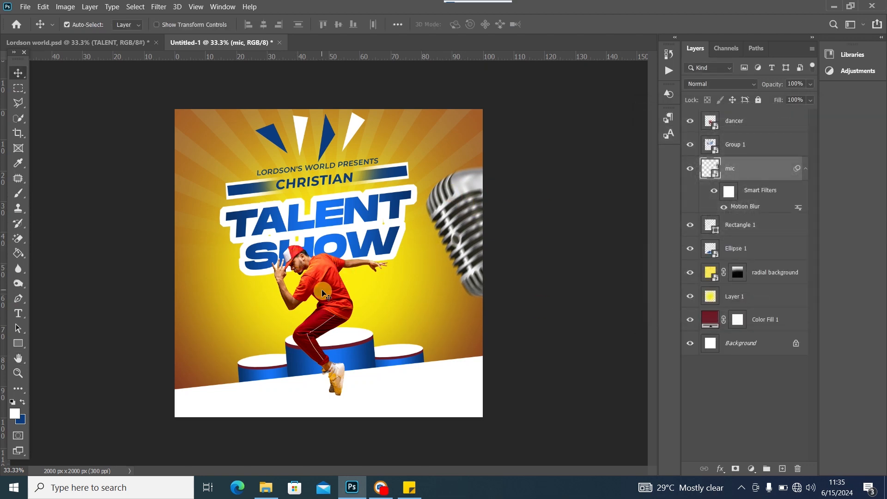
Nudge the dancer slightly right and compare against the reference flyer
{"action": "left_click_drag", "start_coordinate": [327, 295], "coordinate": [339, 295]}
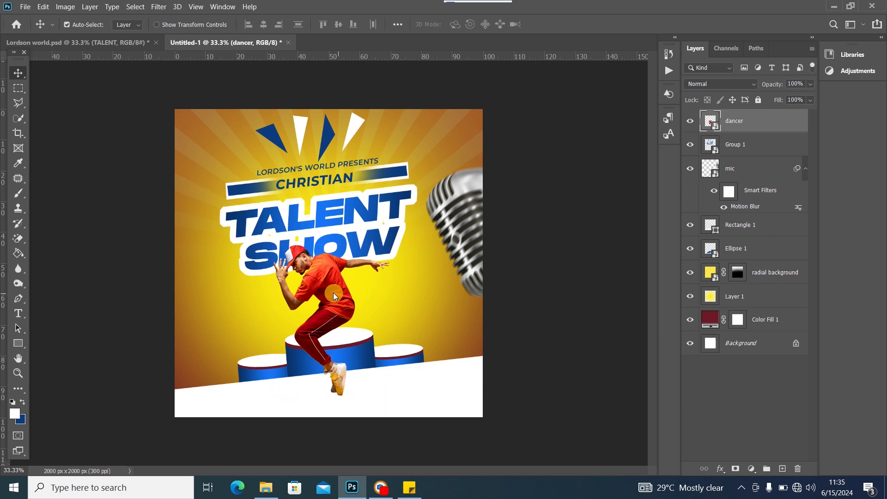
{"action": "left_click", "coordinate": [96, 54]}
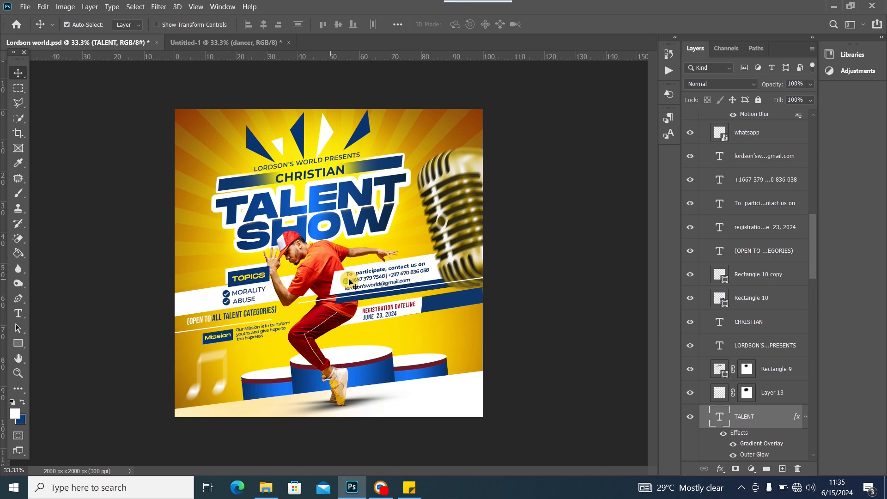
{"action": "left_click", "coordinate": [217, 42]}
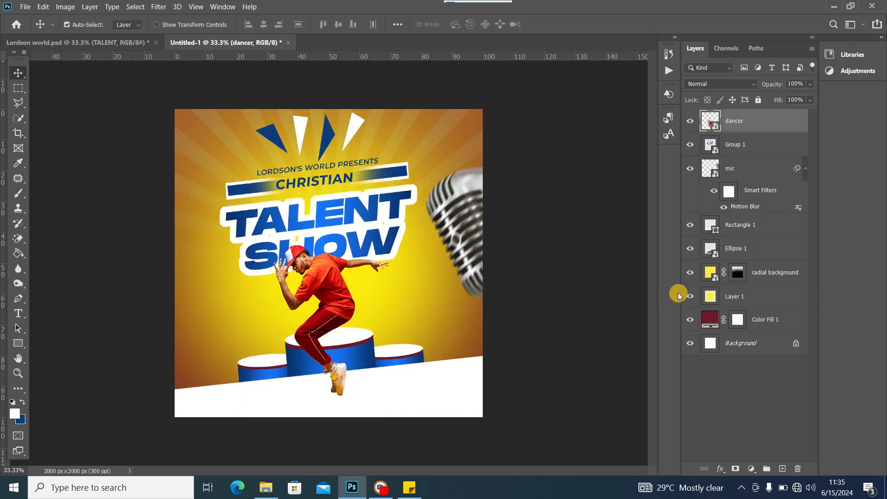
{"action": "left_click", "coordinate": [767, 174]}
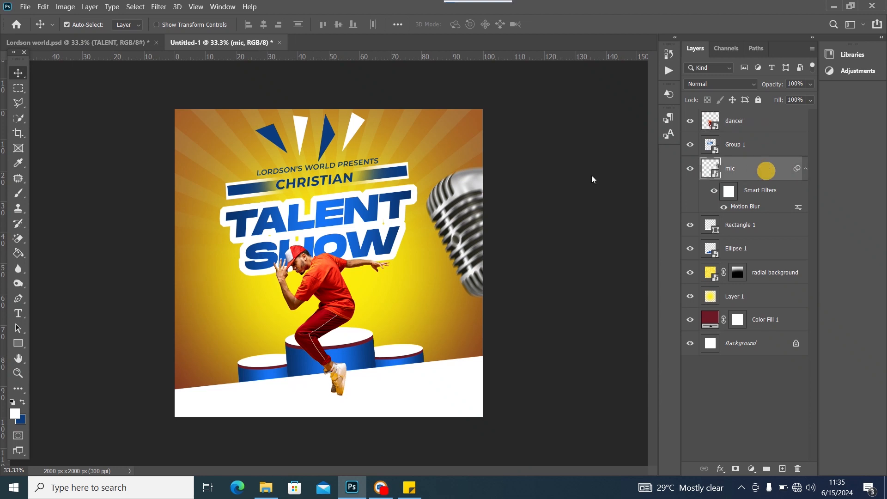
{"action": "left_click", "coordinate": [20, 344]}
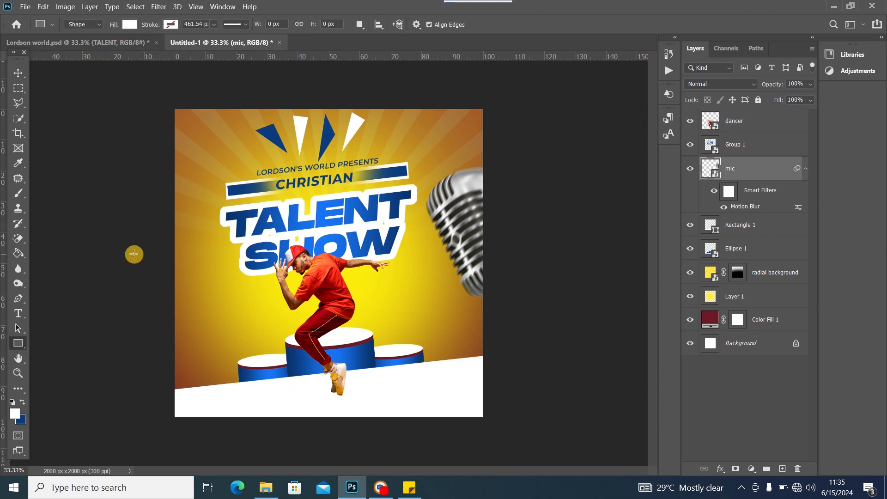
Draw a wide white band across the flyer's middle and tilt it to about -8°
{"action": "left_click_drag", "start_coordinate": [137, 260], "coordinate": [558, 297]}
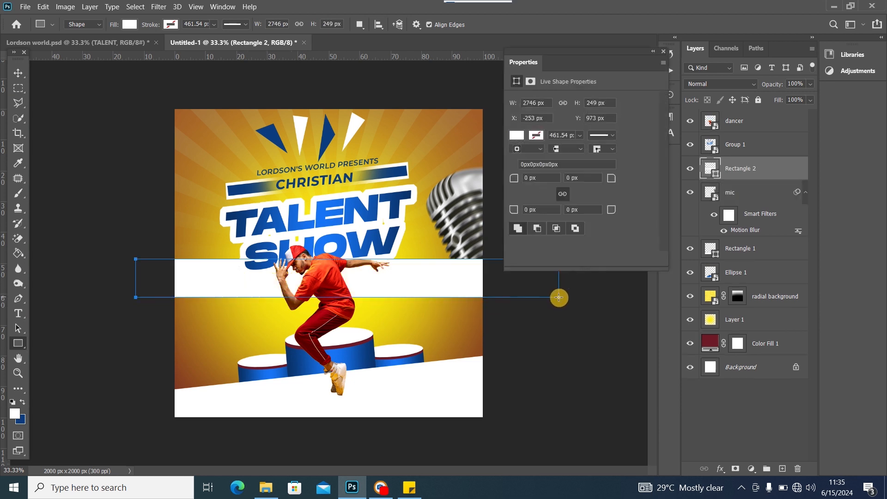
{"action": "left_click", "coordinate": [18, 73]}
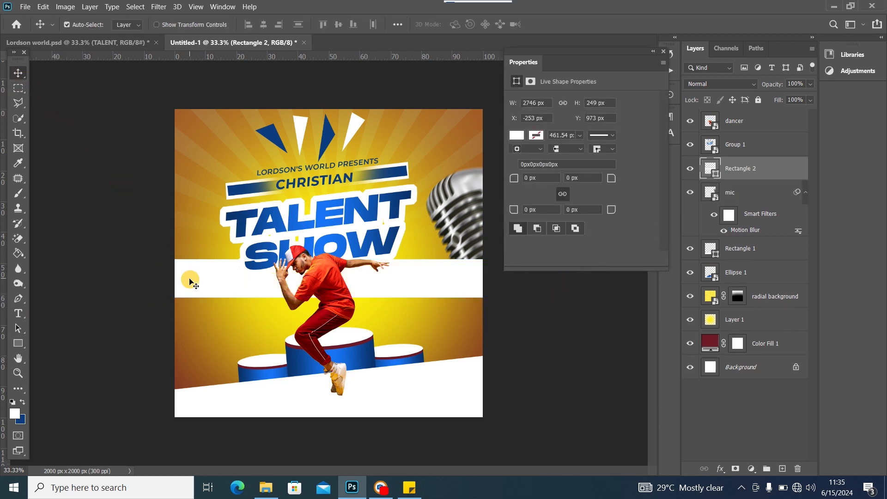
{"action": "key", "text": "ctrl+t"}
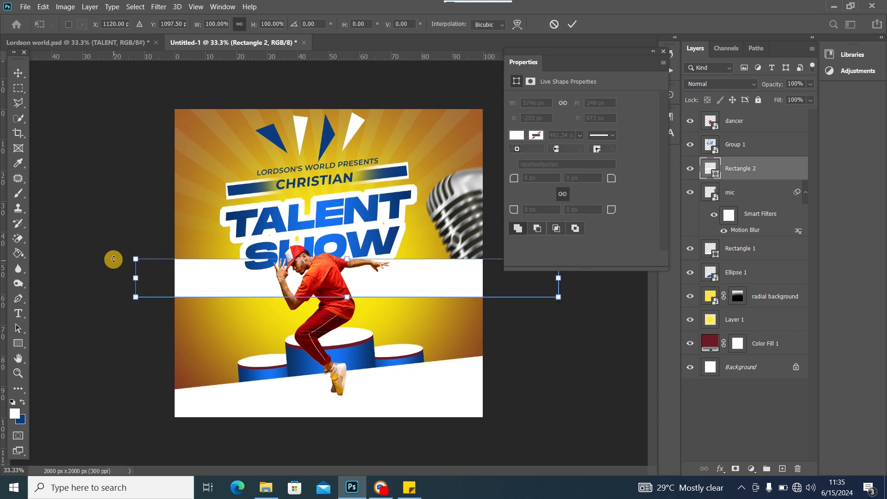
{"action": "left_click_drag", "start_coordinate": [113, 257], "coordinate": [118, 287]}
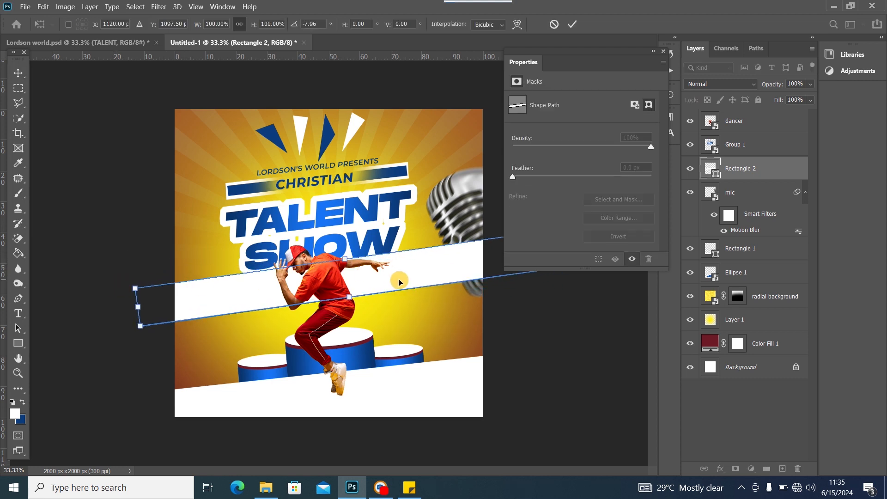
{"action": "left_click_drag", "start_coordinate": [398, 281], "coordinate": [404, 299]}
{"action": "left_click_drag", "start_coordinate": [406, 293], "coordinate": [411, 299]}
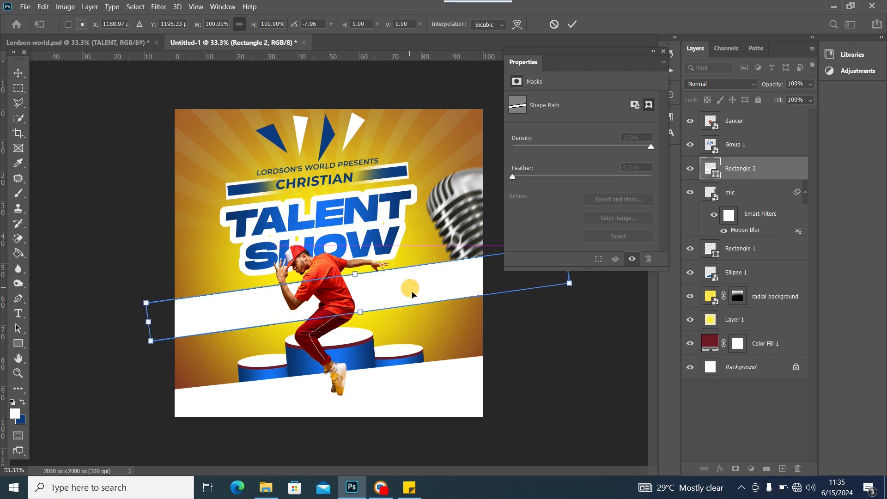
{"action": "left_click", "coordinate": [664, 51]}
Put the band below the mic, shrink it to about 81%, stretch it left; nudge the title left
{"action": "left_click_drag", "start_coordinate": [770, 170], "coordinate": [770, 230]}
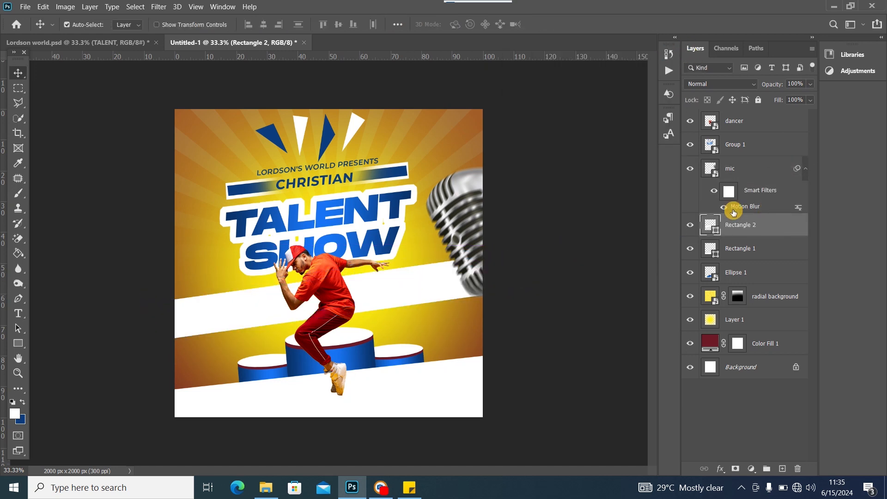
{"action": "left_click_drag", "start_coordinate": [432, 297], "coordinate": [430, 292]}
{"action": "key", "text": "ctrl+t"}
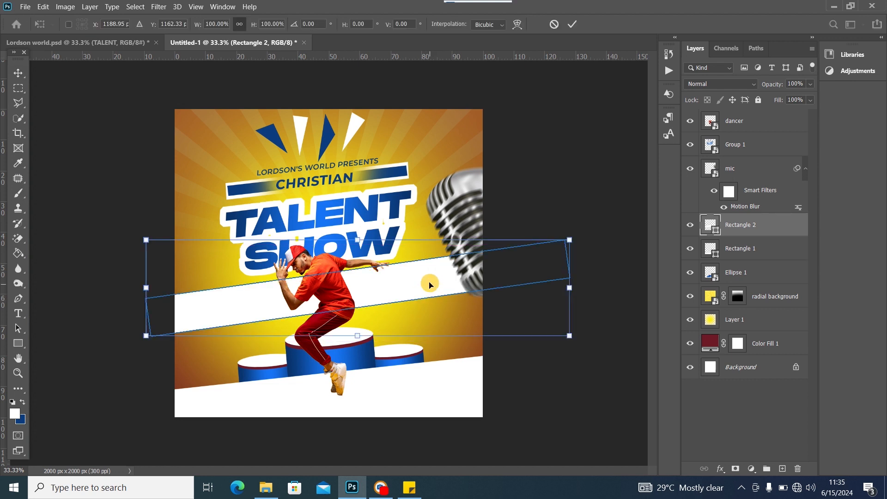
{"action": "left_click_drag", "start_coordinate": [357, 240], "coordinate": [357, 257]}
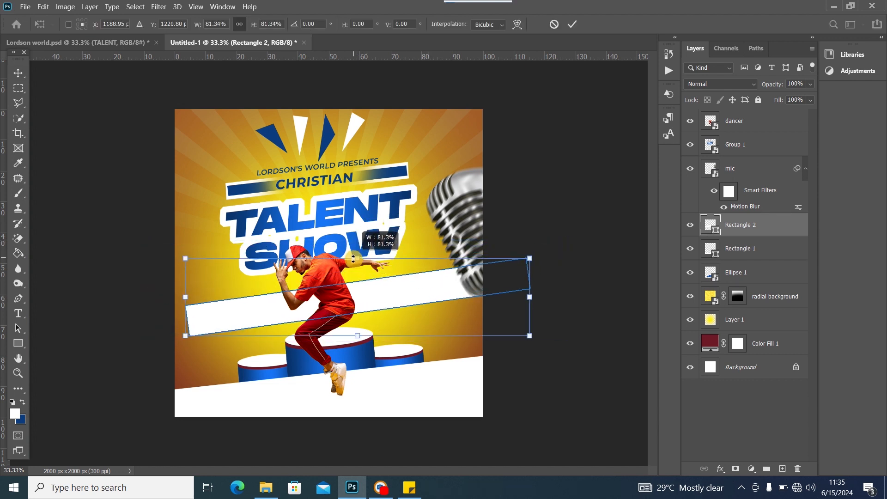
{"action": "left_click_drag", "start_coordinate": [275, 311], "coordinate": [262, 308]}
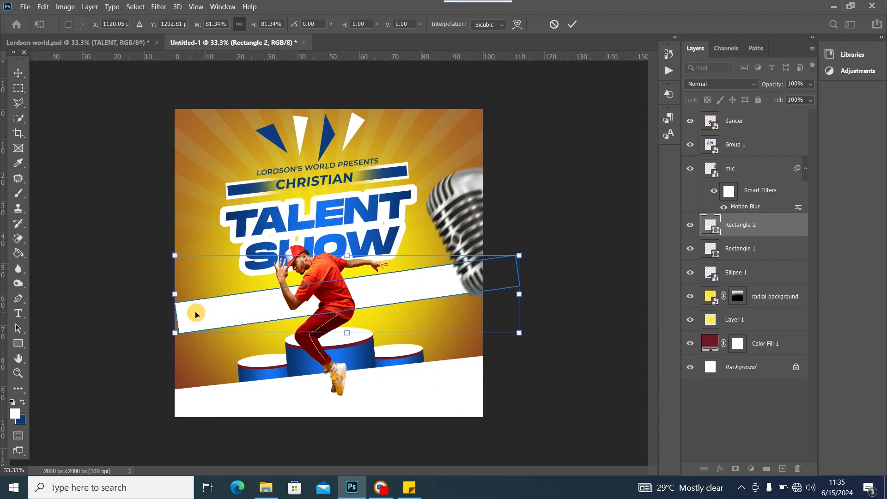
{"action": "left_click_drag", "start_coordinate": [175, 297], "coordinate": [109, 317]}
{"action": "left_click_drag", "start_coordinate": [406, 290], "coordinate": [370, 286]}
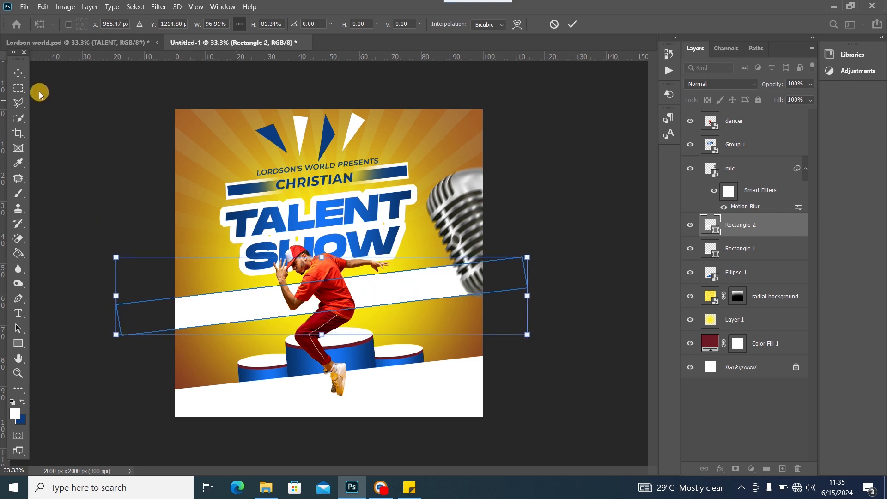
{"action": "left_click", "coordinate": [18, 73]}
{"action": "left_click", "coordinate": [329, 222]}
{"action": "left_click_drag", "start_coordinate": [329, 222], "coordinate": [322, 218]}
Scale the title block Group 1 to about 90% and lower it slightly
{"action": "key", "text": "ctrl+t"}
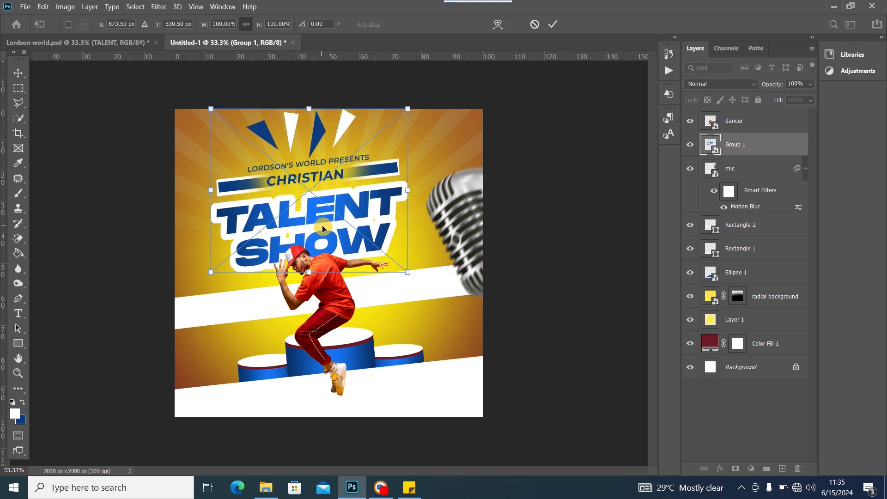
{"action": "left_click_drag", "start_coordinate": [213, 275], "coordinate": [232, 259]}
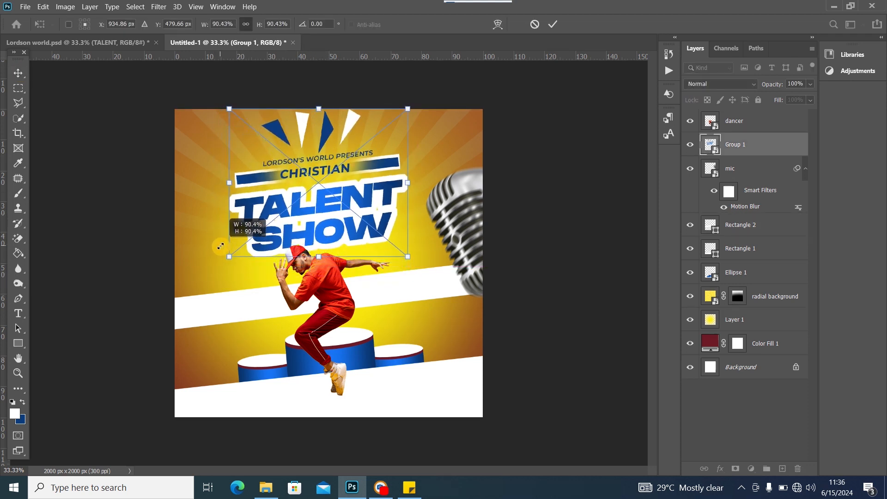
{"action": "mouse_move", "coordinate": [294, 201]}
{"action": "left_mouse_down"}
{"action": "mouse_move", "coordinate": [298, 210]}
{"action": "mouse_move", "coordinate": [287, 211]}
{"action": "left_mouse_up"}
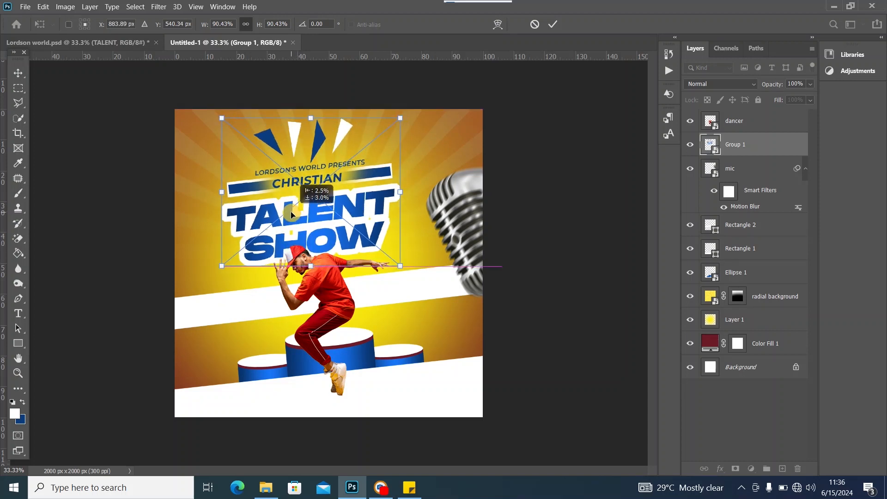
{"action": "left_click", "coordinate": [18, 73]}
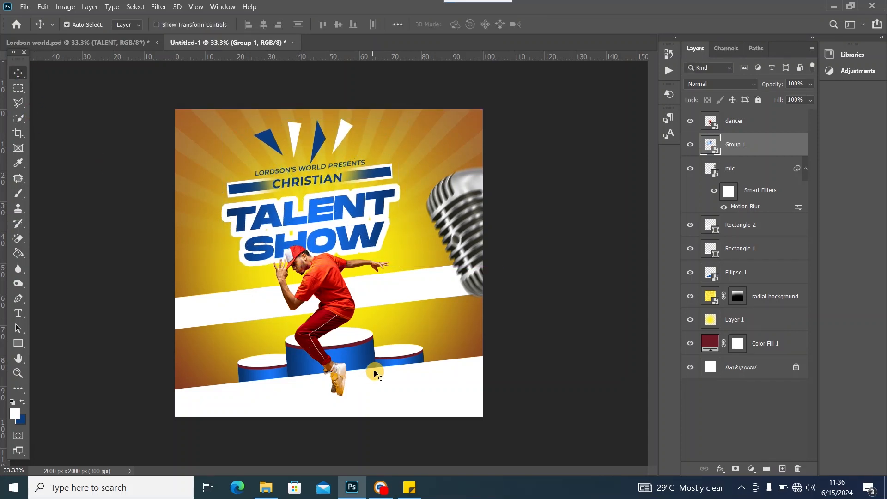
Shift the dancer and the podiums to the right, fine-tuning the title block's position
{"action": "left_click", "coordinate": [397, 388]}
{"action": "left_click_drag", "start_coordinate": [344, 296], "coordinate": [354, 294]}
{"action": "left_click_drag", "start_coordinate": [339, 241], "coordinate": [355, 212]}
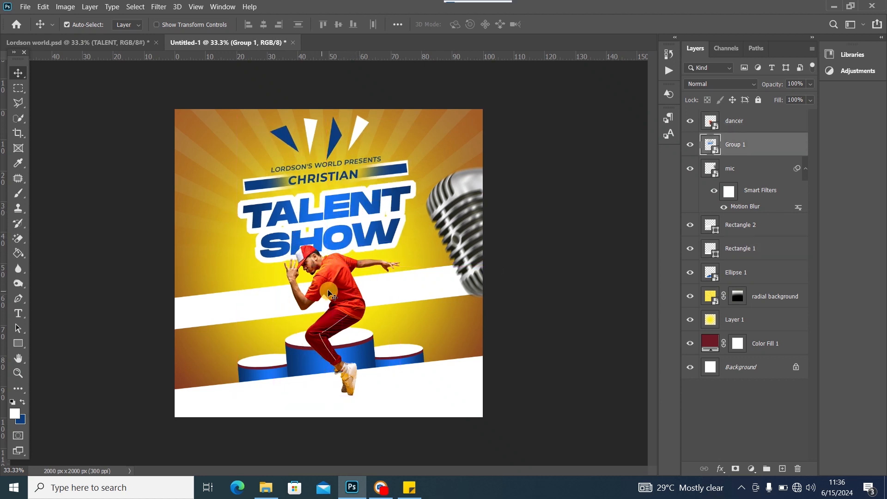
{"action": "left_click_drag", "start_coordinate": [332, 289], "coordinate": [340, 289]}
{"action": "left_click_drag", "start_coordinate": [358, 224], "coordinate": [368, 223]}
{"action": "left_click", "coordinate": [350, 274]}
{"action": "left_click_drag", "start_coordinate": [349, 272], "coordinate": [355, 272]}
{"action": "left_click_drag", "start_coordinate": [357, 212], "coordinate": [347, 213]}
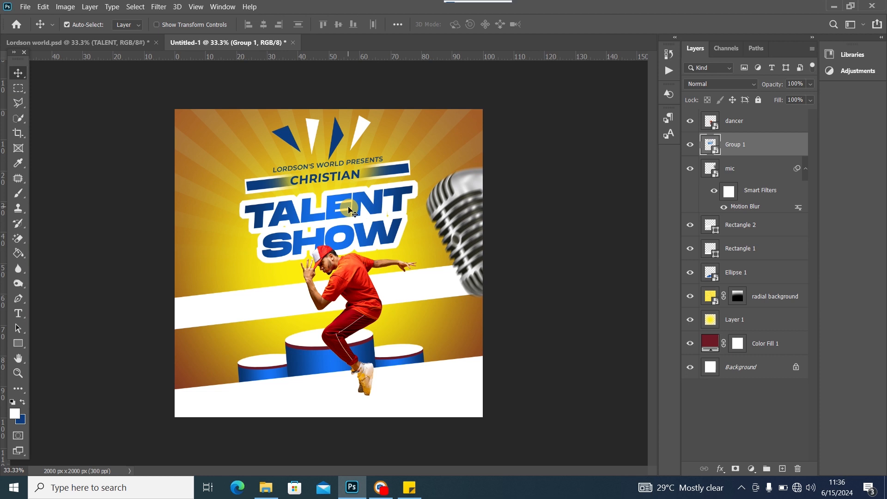
{"action": "mouse_move", "coordinate": [310, 356]}
{"action": "left_mouse_down"}
{"action": "mouse_move", "coordinate": [322, 353]}
{"action": "mouse_move", "coordinate": [319, 361]}
{"action": "left_mouse_up"}
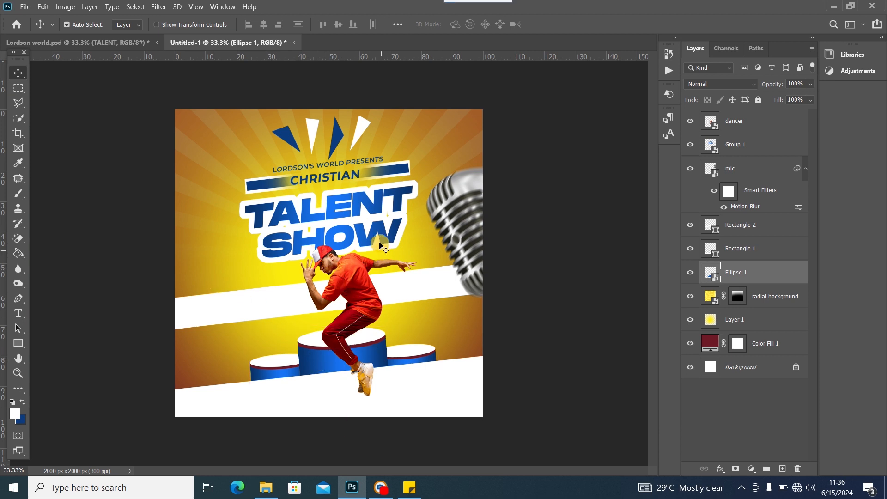
{"action": "left_click", "coordinate": [110, 43]}
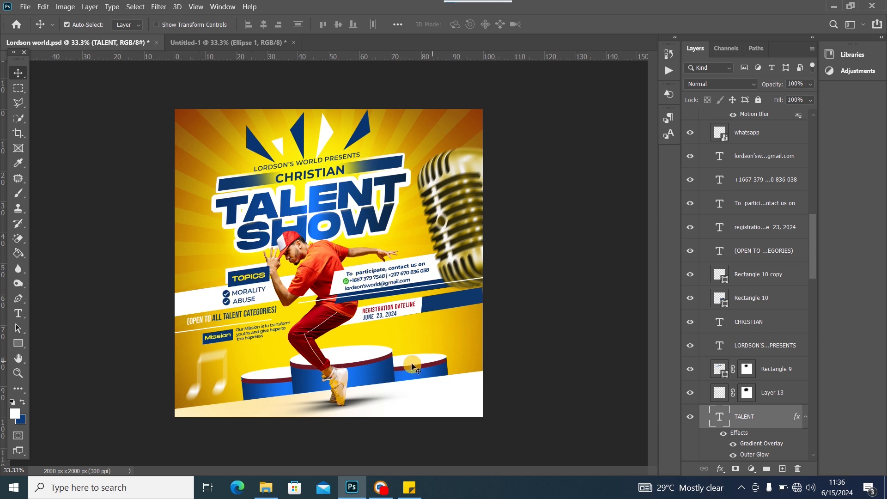
{"action": "left_click", "coordinate": [231, 43]}
{"action": "left_click", "coordinate": [119, 44]}
{"action": "left_click", "coordinate": [192, 43]}
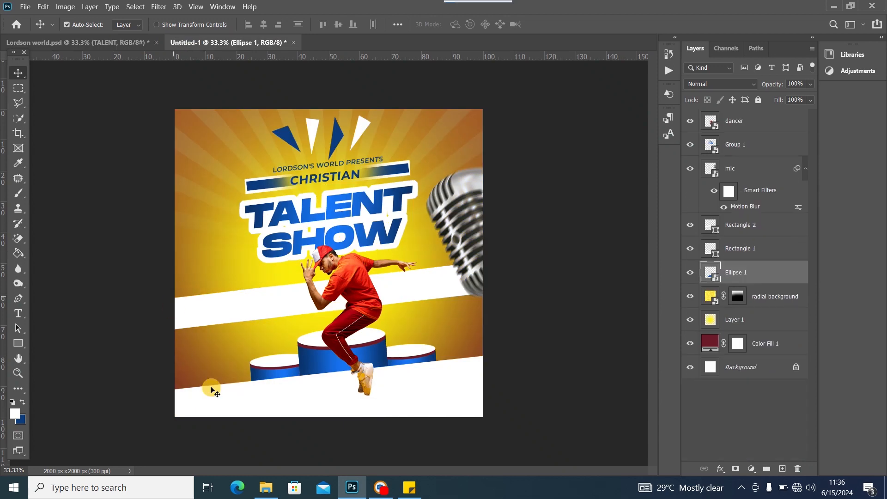
Draw a small white box to the left of the dancer and raise it slightly
{"action": "left_click", "coordinate": [18, 343]}
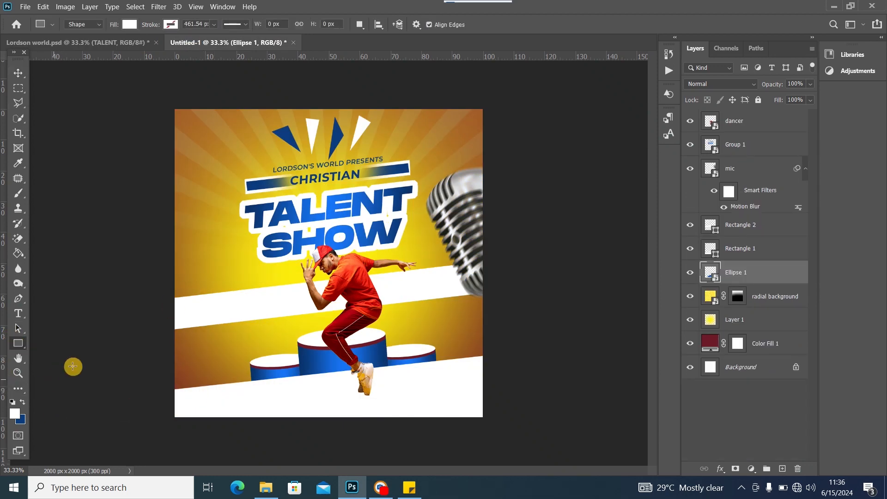
{"action": "left_click_drag", "start_coordinate": [194, 274], "coordinate": [241, 292]}
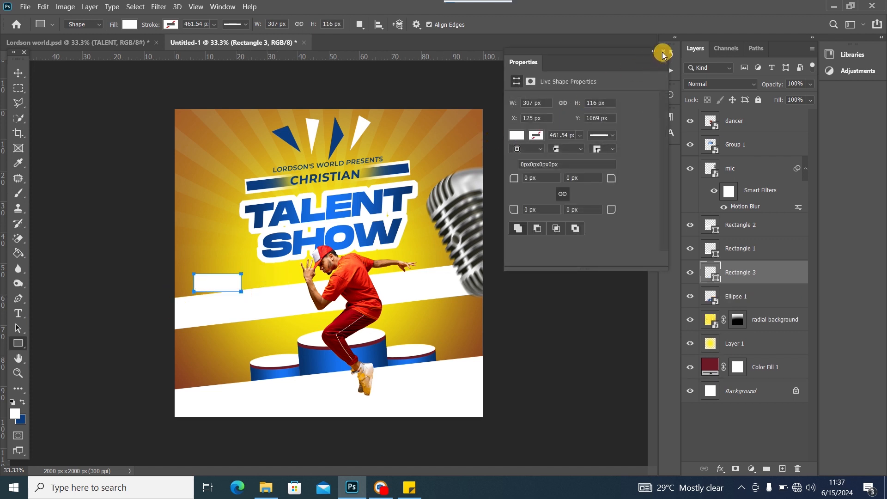
{"action": "left_click", "coordinate": [663, 54]}
{"action": "left_click", "coordinate": [19, 72]}
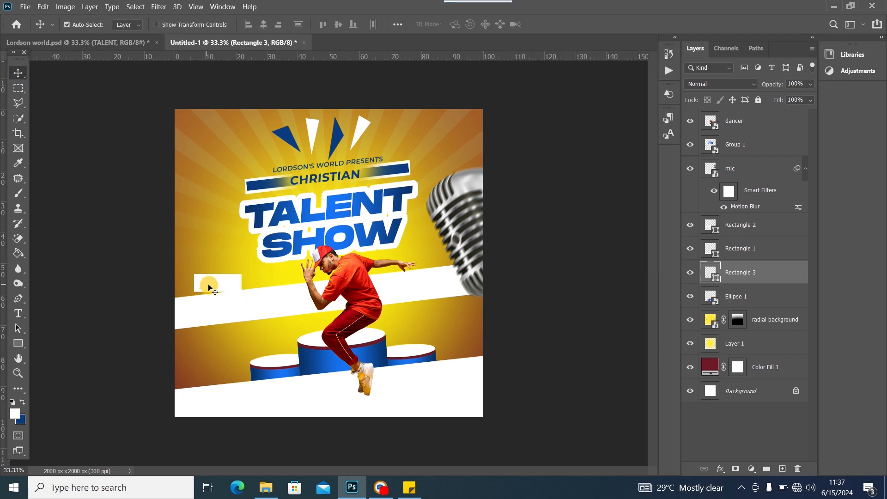
{"action": "left_click_drag", "start_coordinate": [209, 288], "coordinate": [207, 277]}
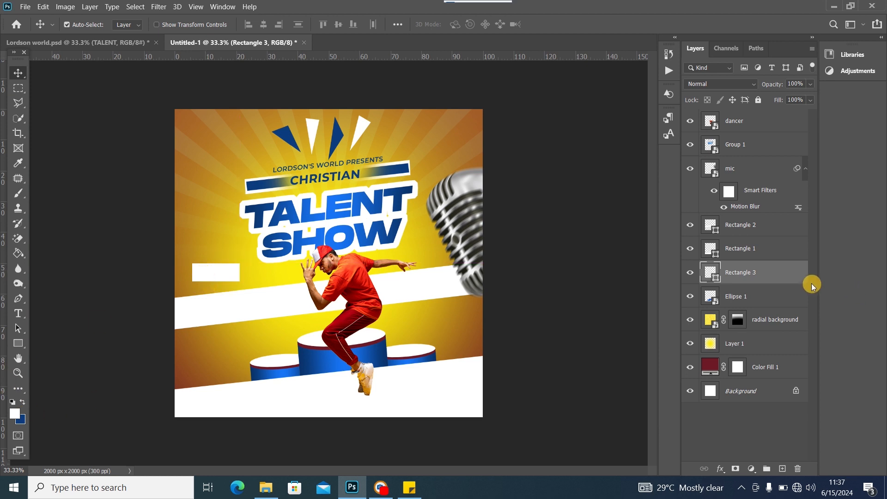
Fill Rectangle 3 with the podiums' dark blue 0b3a7b sampled from the canvas
{"action": "double_click", "coordinate": [716, 280]}
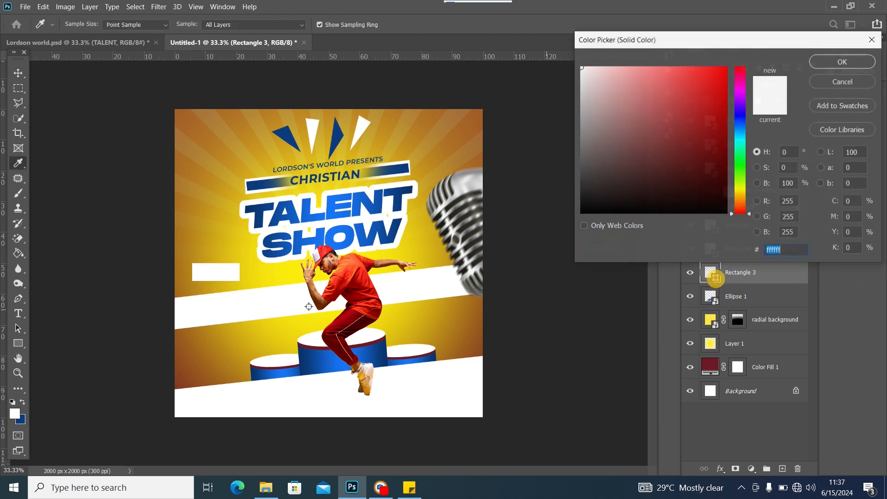
{"action": "left_click", "coordinate": [312, 360]}
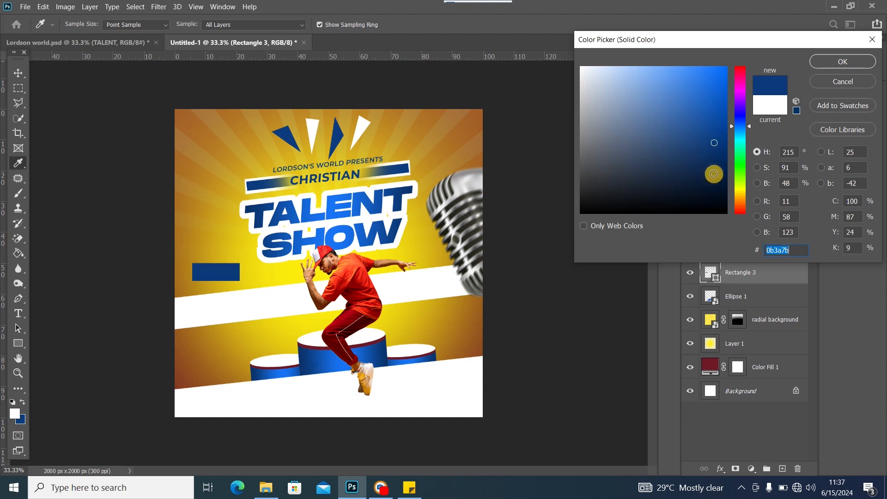
{"action": "left_click", "coordinate": [844, 63]}
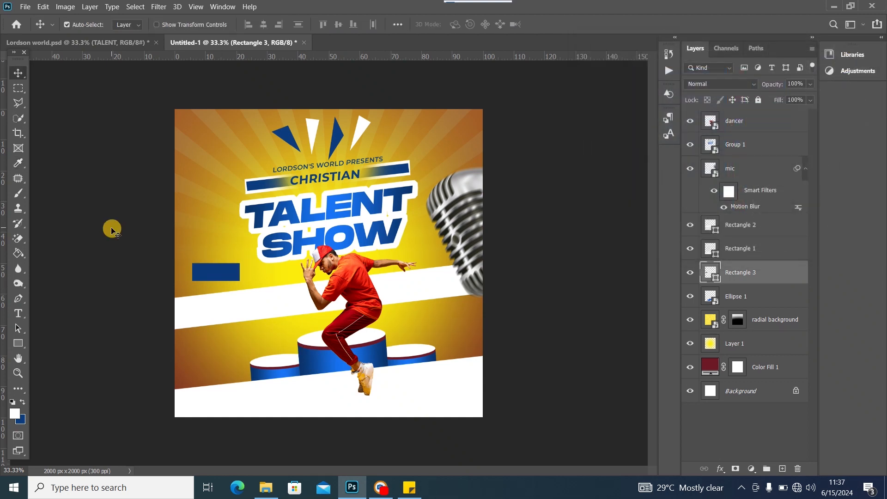
{"action": "key", "text": "ctrl+t"}
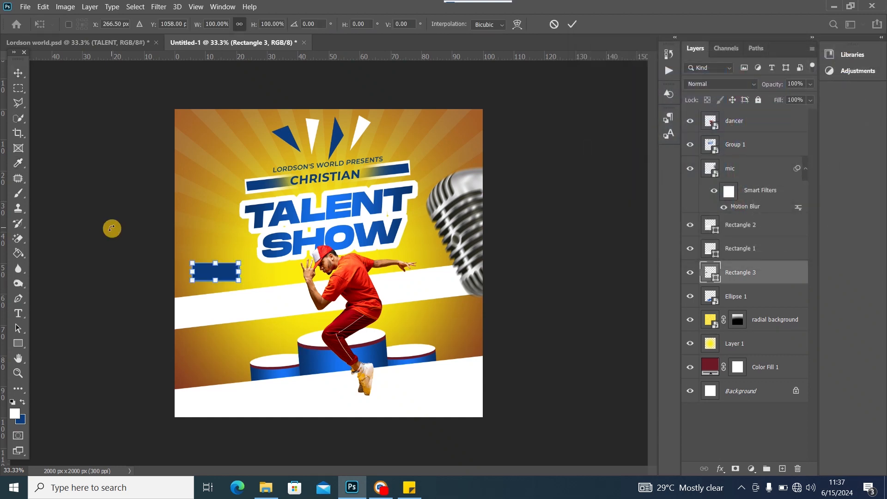
Skew the blue box sideways, tilt it a few degrees and lower it slightly
{"action": "right_click", "coordinate": [228, 280]}
{"action": "left_click", "coordinate": [264, 117]}
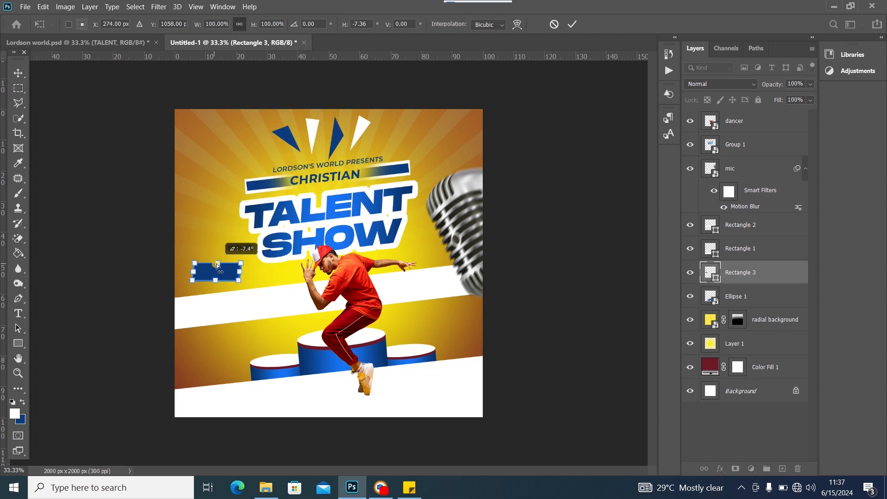
{"action": "left_click_drag", "start_coordinate": [216, 264], "coordinate": [218, 264]}
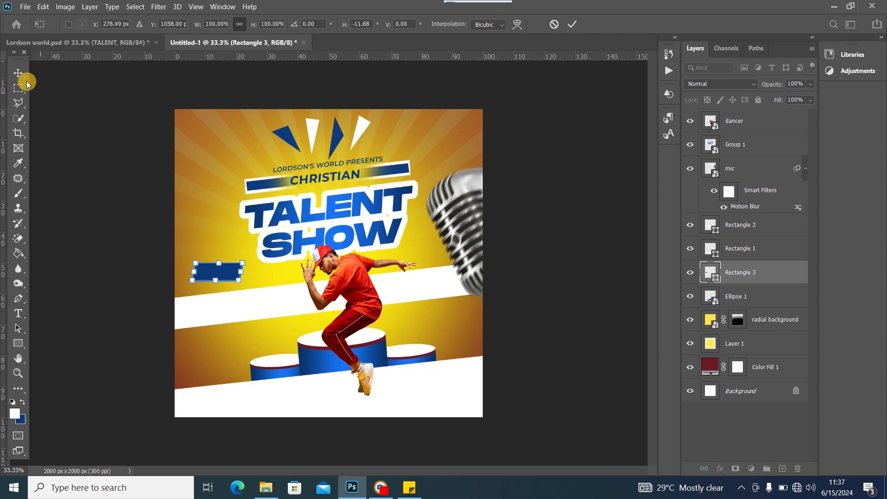
{"action": "left_click", "coordinate": [27, 83]}
{"action": "left_click", "coordinate": [212, 272]}
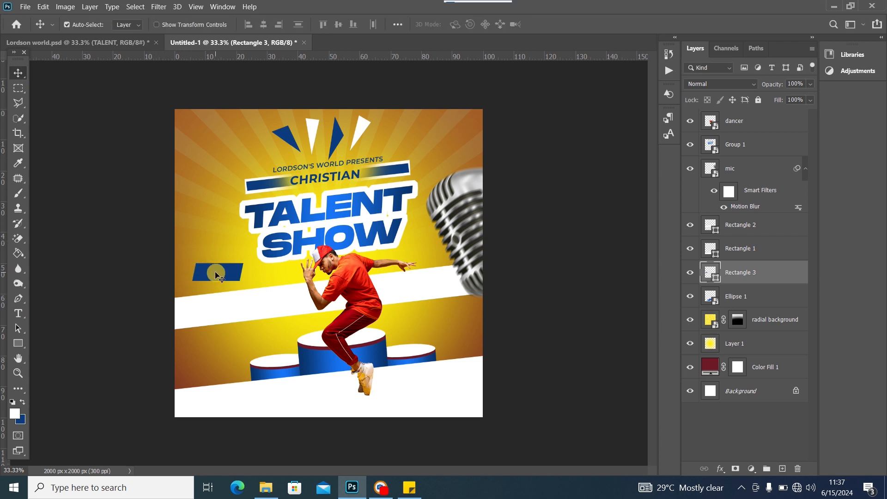
{"action": "key", "text": "ctrl+t"}
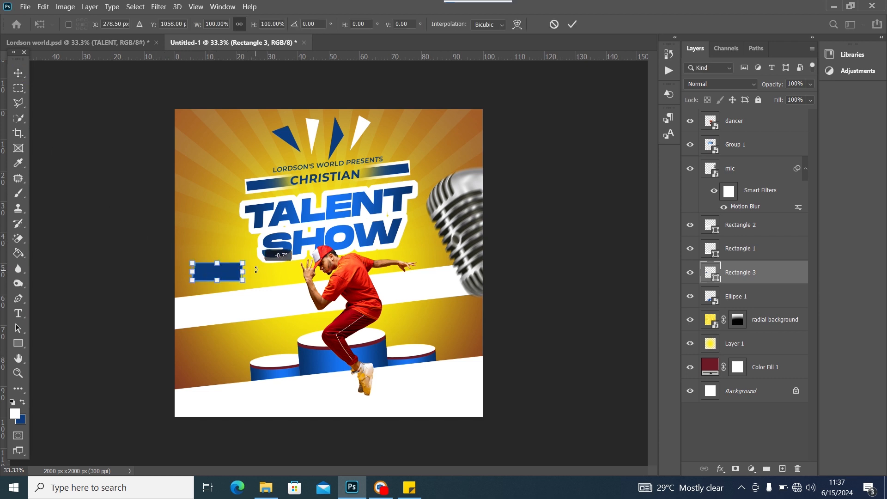
{"action": "mouse_move", "coordinate": [256, 269]}
{"action": "left_mouse_down"}
{"action": "mouse_move", "coordinate": [231, 272]}
{"action": "mouse_move", "coordinate": [244, 271]}
{"action": "left_mouse_up"}
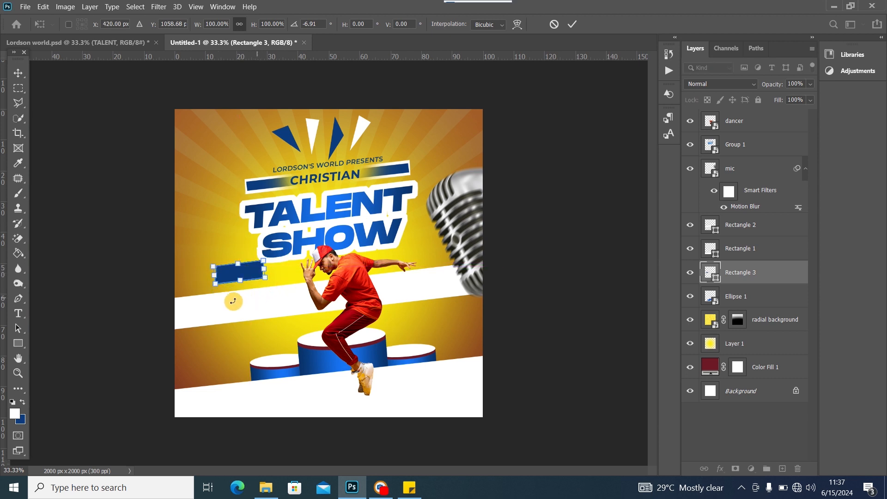
{"action": "left_click", "coordinate": [20, 74]}
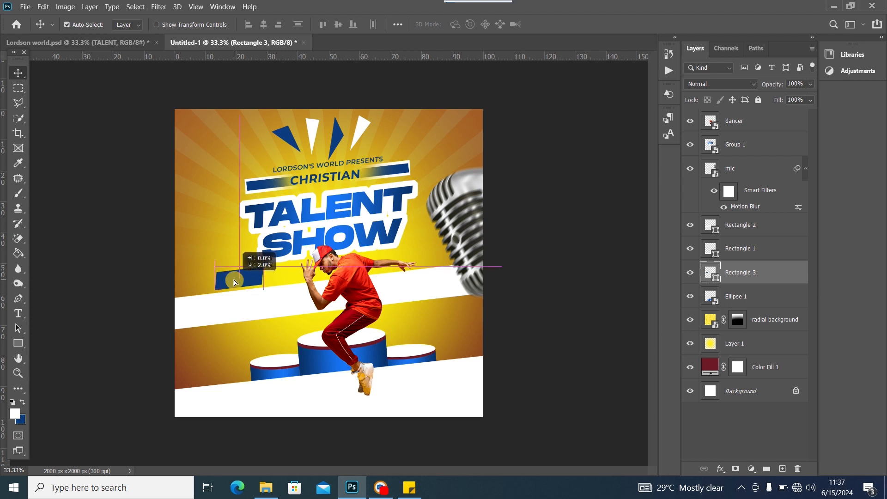
{"action": "left_click_drag", "start_coordinate": [234, 275], "coordinate": [234, 282]}
Make the upper white band slightly thinner, reposition it, and duplicate the blue box
{"action": "left_click", "coordinate": [280, 307]}
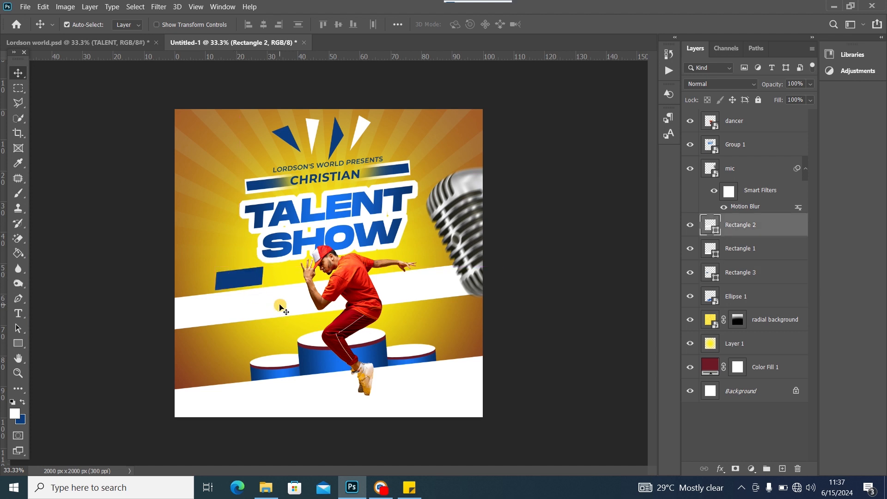
{"action": "key", "text": "ctrl+t"}
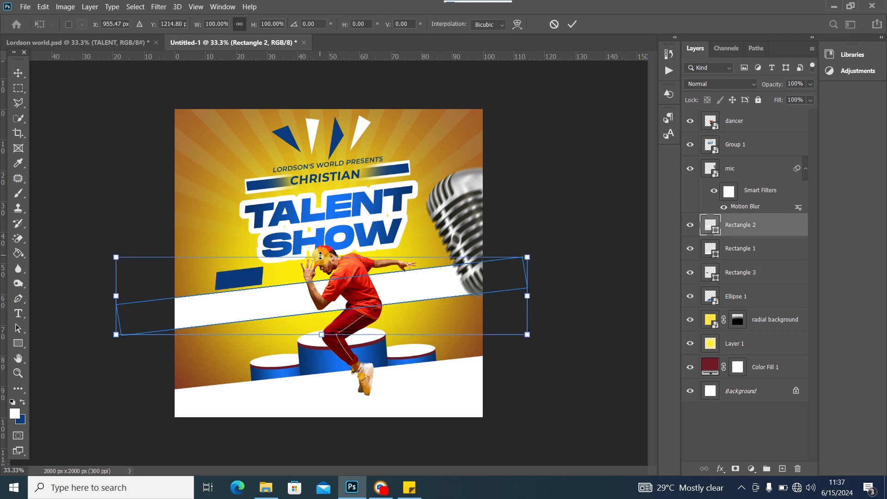
{"action": "left_click_drag", "start_coordinate": [320, 255], "coordinate": [321, 261]}
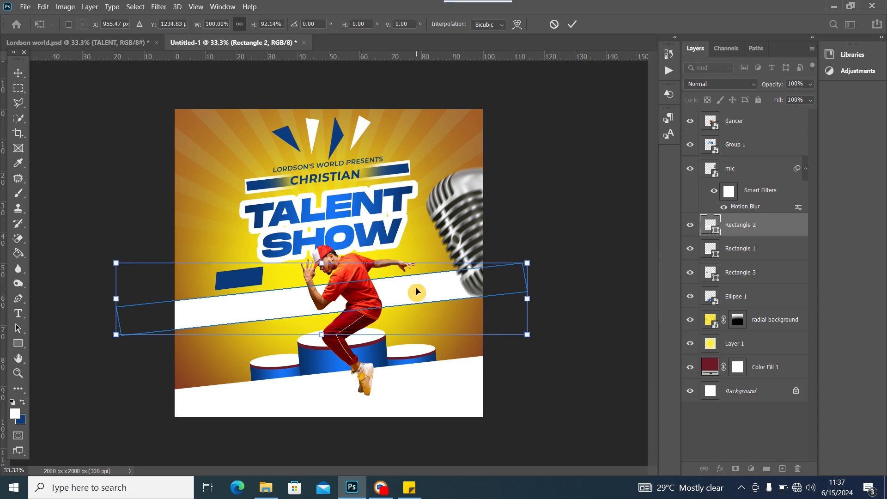
{"action": "left_click_drag", "start_coordinate": [417, 292], "coordinate": [416, 282]}
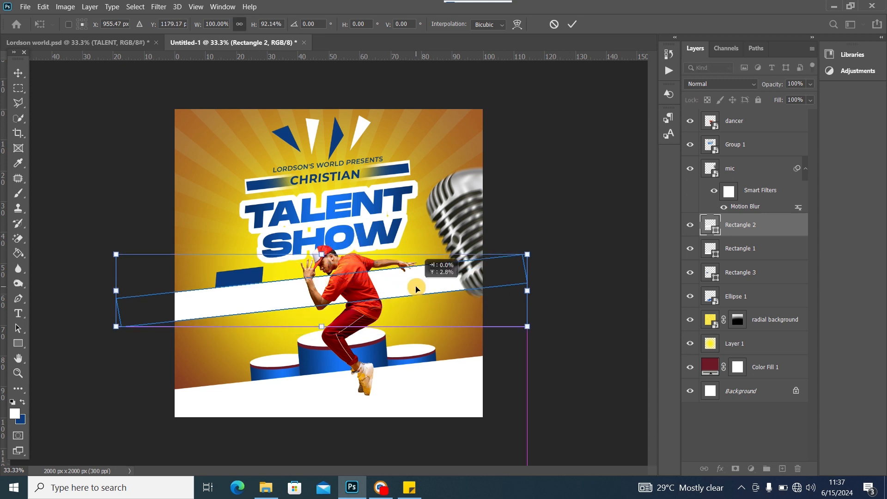
{"action": "left_click", "coordinate": [10, 73]}
{"action": "left_click_drag", "start_coordinate": [258, 297], "coordinate": [253, 303]}
{"action": "left_click", "coordinate": [247, 281]}
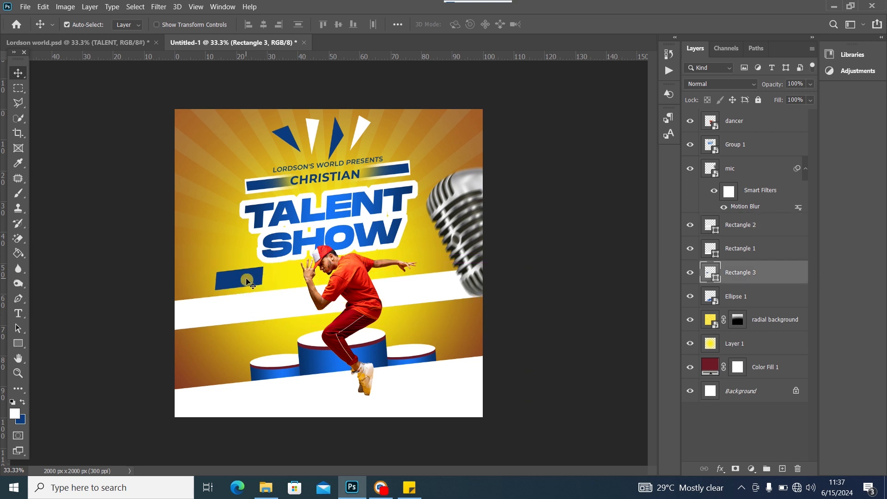
{"action": "key", "text": "ctrl+j"}
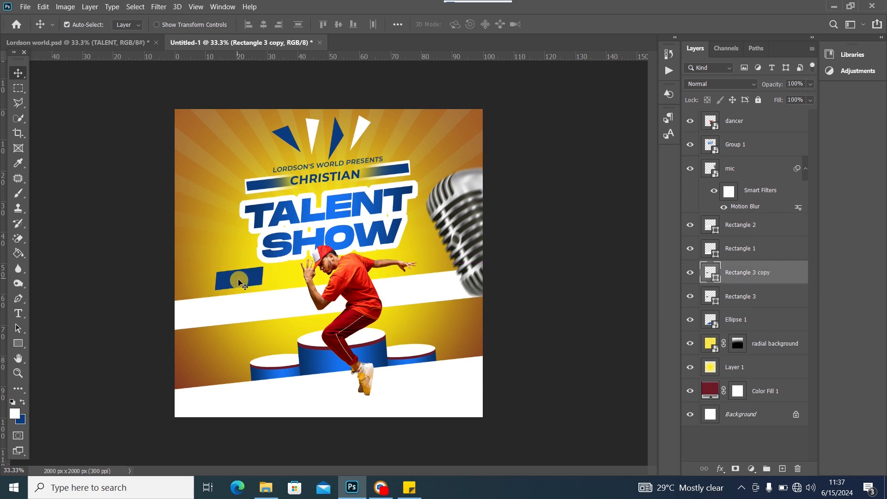
Fill the lower box copy with the band's white and nudge it down to form a white edge
{"action": "double_click", "coordinate": [716, 303]}
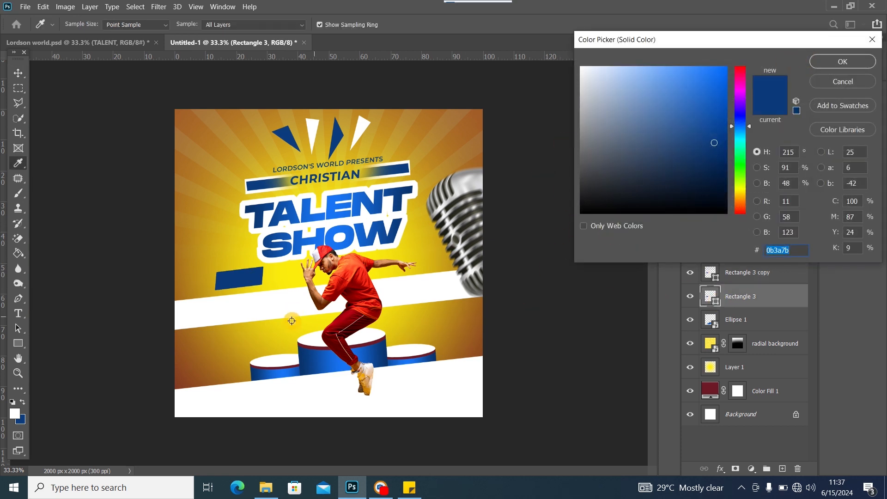
{"action": "left_click", "coordinate": [265, 311]}
{"action": "left_click", "coordinate": [828, 62]}
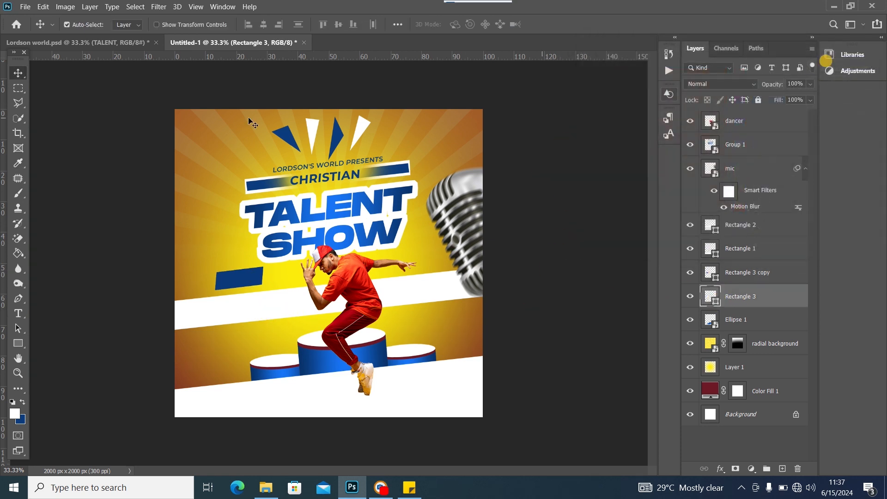
{"action": "key", "text": "ctrl+t"}
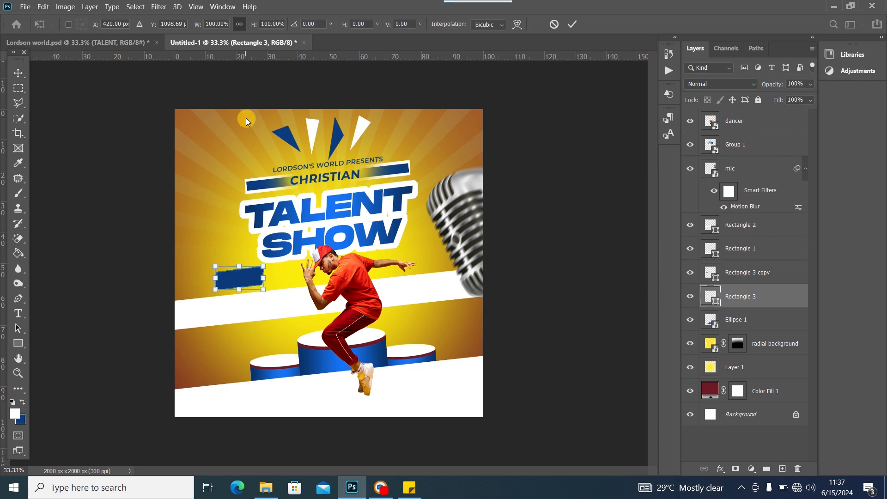
{"action": "key", "text": "Down"}
{"action": "key", "text": "Down"}
{"action": "key", "text": "Down"}
{"action": "key", "text": "Down"}
{"action": "key", "text": "Down"}
{"action": "key", "text": "Down"}
{"action": "key", "text": "Down"}
{"action": "key", "text": "Down"}
{"action": "key", "text": "Down"}
{"action": "key", "text": "Down"}
{"action": "key", "text": "Down"}
{"action": "key", "text": "Down"}
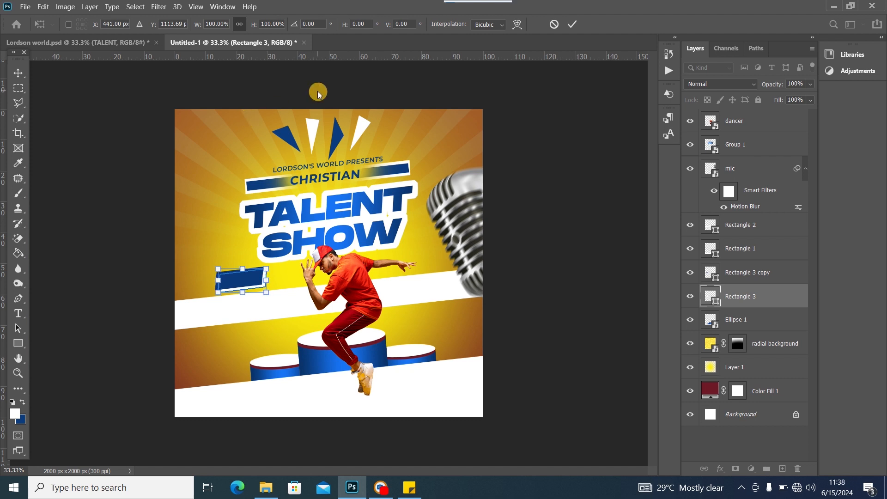
{"action": "left_click", "coordinate": [24, 62]}
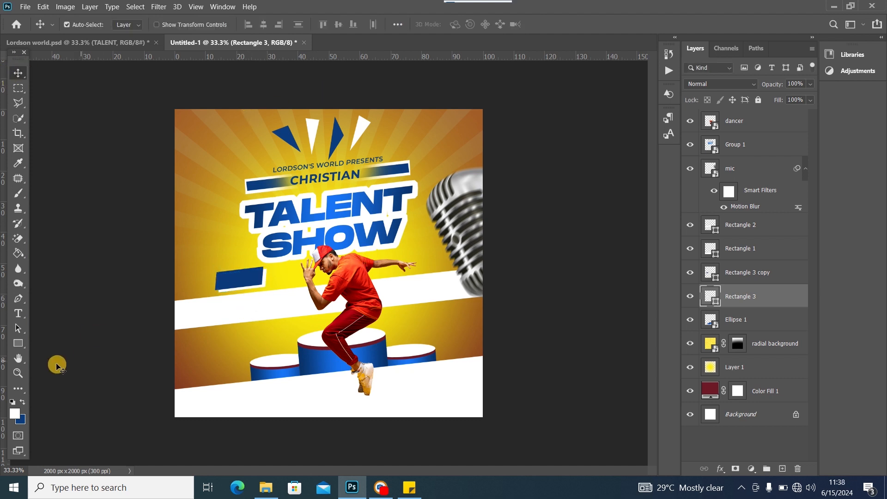
{"action": "left_click", "coordinate": [18, 313]}
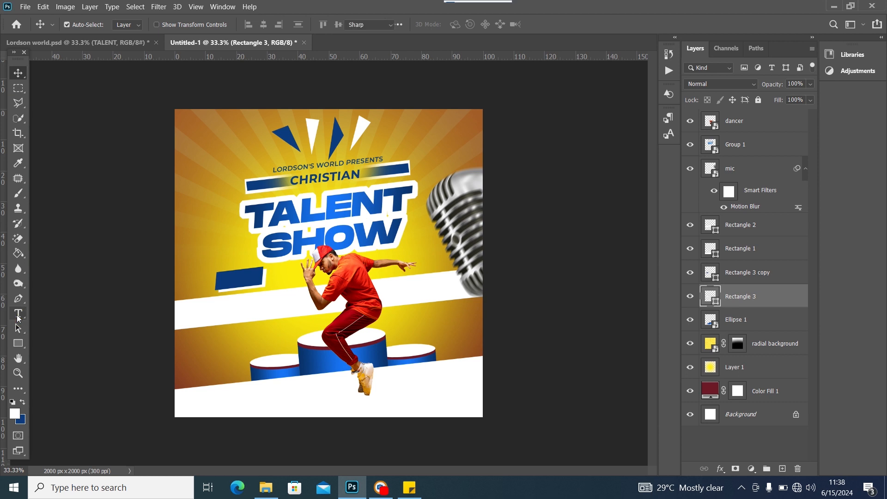
Start a new white text layer left of SHOW and type 'TO'
{"action": "left_click", "coordinate": [196, 247]}
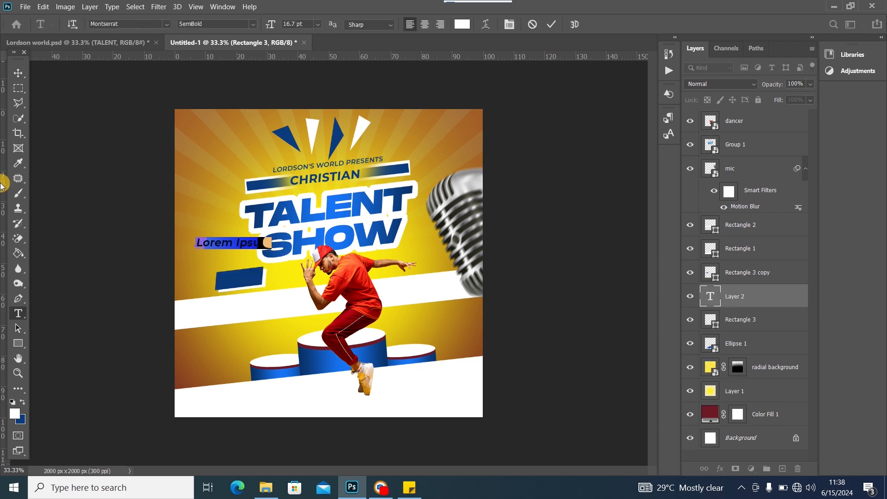
{"action": "type", "text": "TO"}
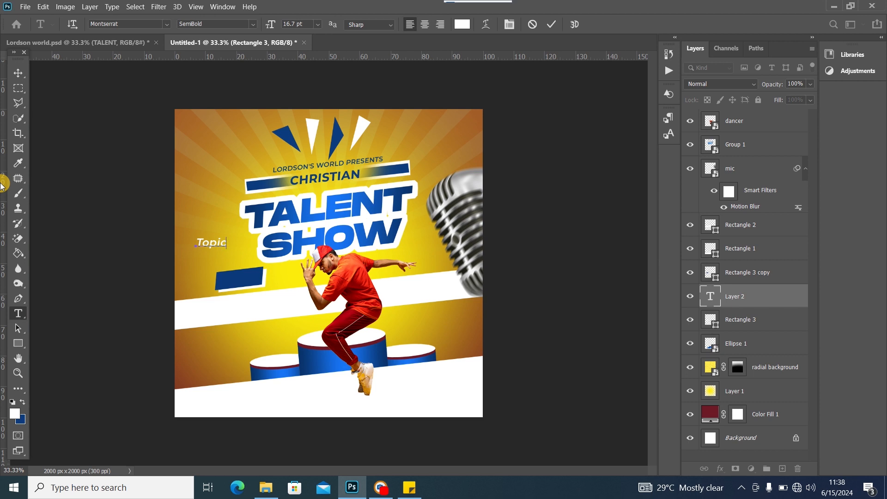
Commit the Topics text, drag it onto the blue box, and raise its layer above the box
{"action": "left_click", "coordinate": [18, 72]}
{"action": "left_click_drag", "start_coordinate": [223, 245], "coordinate": [248, 279]}
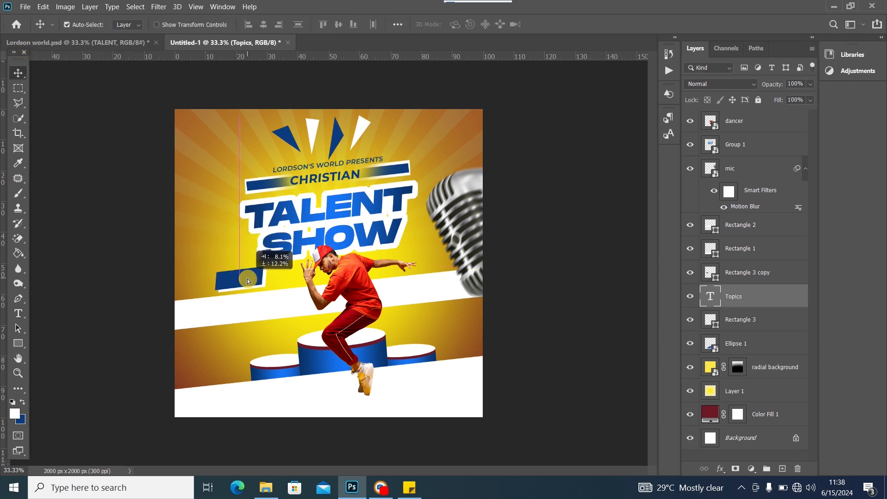
{"action": "left_click_drag", "start_coordinate": [765, 294], "coordinate": [758, 244]}
Rotate Topics to -7.76° to match the box and nudge the title group slightly up
{"action": "key", "text": "ctrl+t"}
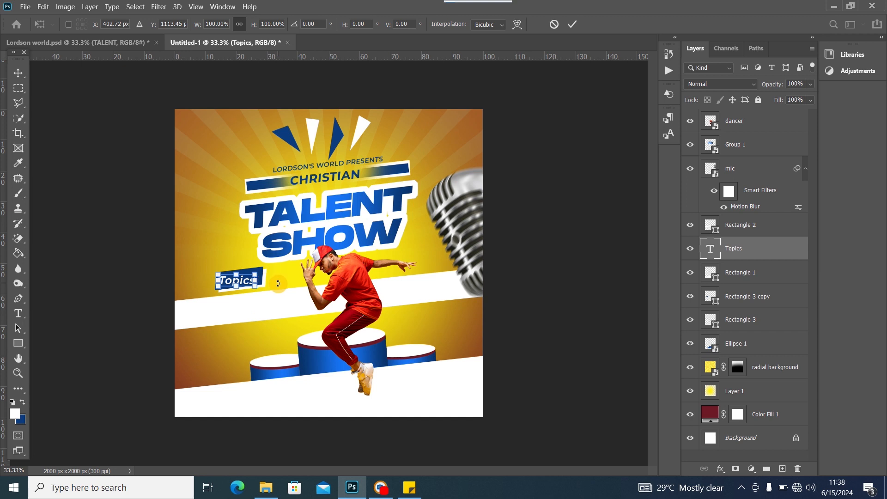
{"action": "left_click_drag", "start_coordinate": [278, 283], "coordinate": [245, 274]}
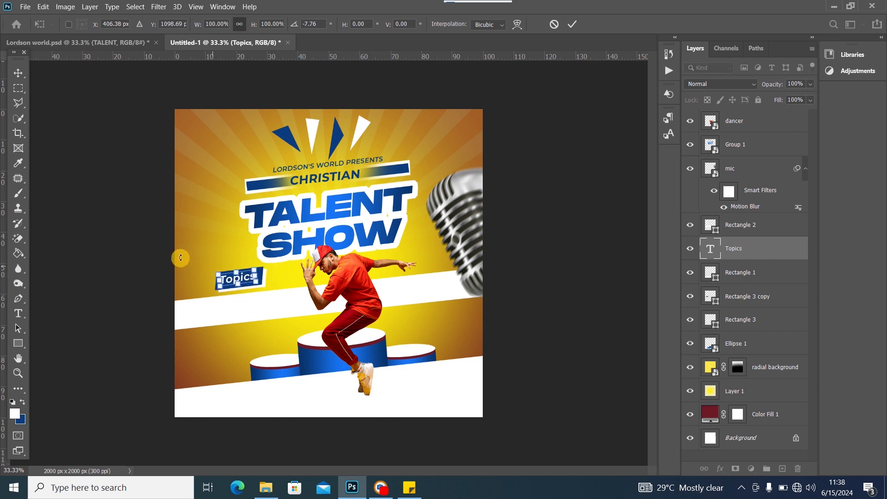
{"action": "left_click", "coordinate": [17, 74]}
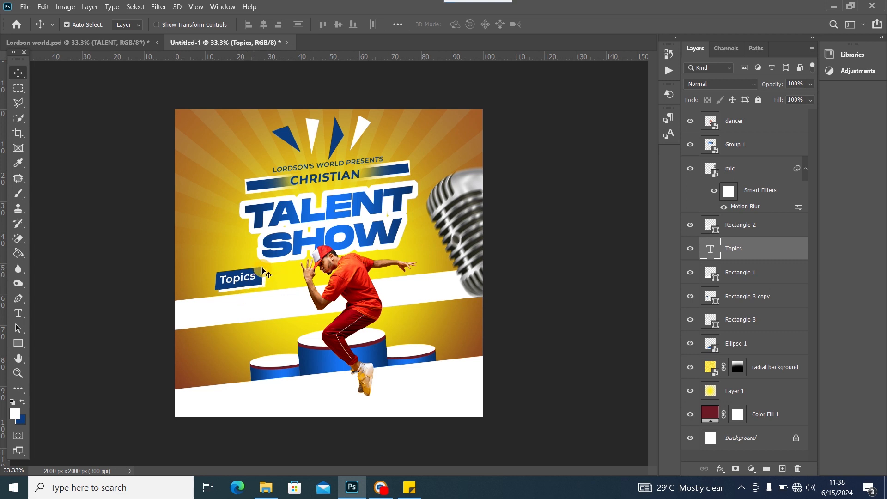
{"action": "left_click_drag", "start_coordinate": [289, 246], "coordinate": [288, 238]}
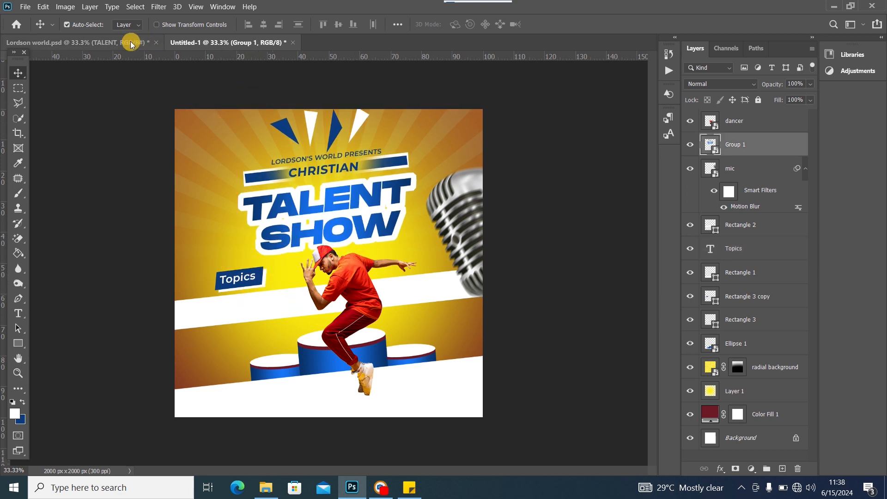
Compare with Lordson world.psd, then select the dancer and shift him left and up
{"action": "left_click", "coordinate": [132, 45]}
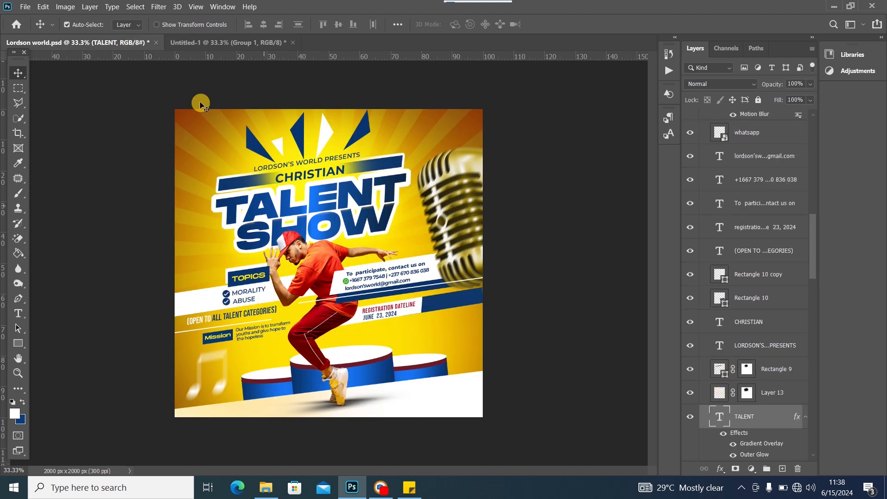
{"action": "left_click", "coordinate": [192, 37]}
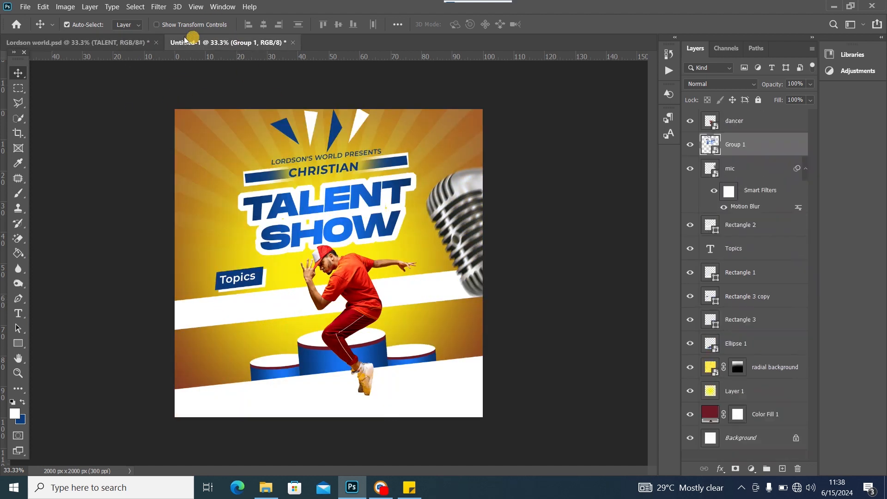
{"action": "left_click", "coordinate": [358, 287]}
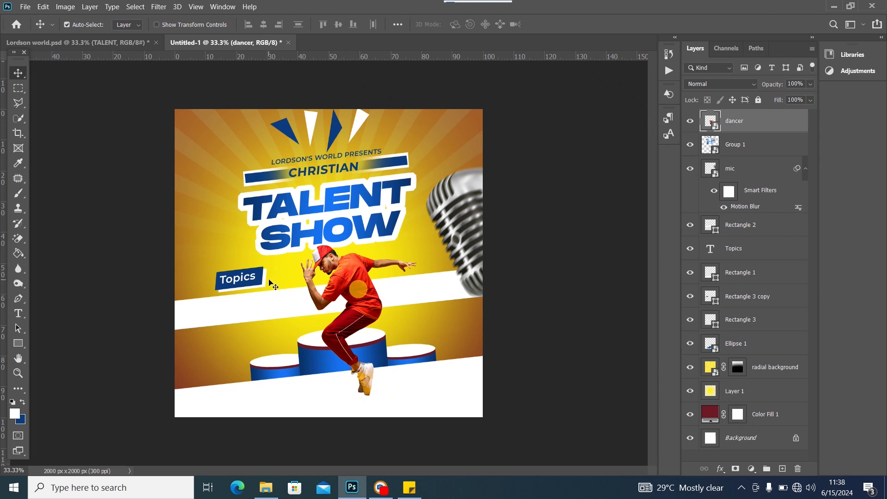
{"action": "left_click", "coordinate": [250, 277]}
{"action": "left_click_drag", "start_coordinate": [351, 277], "coordinate": [336, 272]}
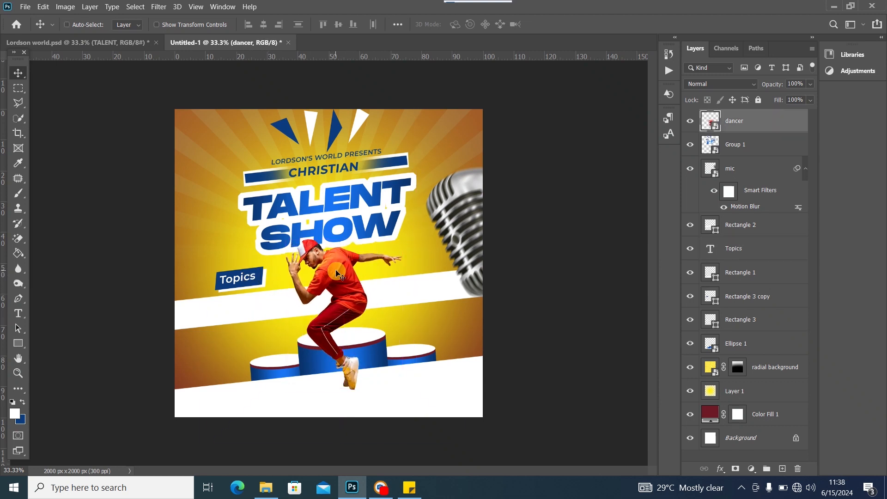
Scale the dancer to 97.62% and move him left so his hand overlaps SHOW
{"action": "key", "text": "ctrl+t"}
{"action": "left_click_drag", "start_coordinate": [469, 183], "coordinate": [506, 146]}
{"action": "left_click_drag", "start_coordinate": [359, 253], "coordinate": [341, 262]}
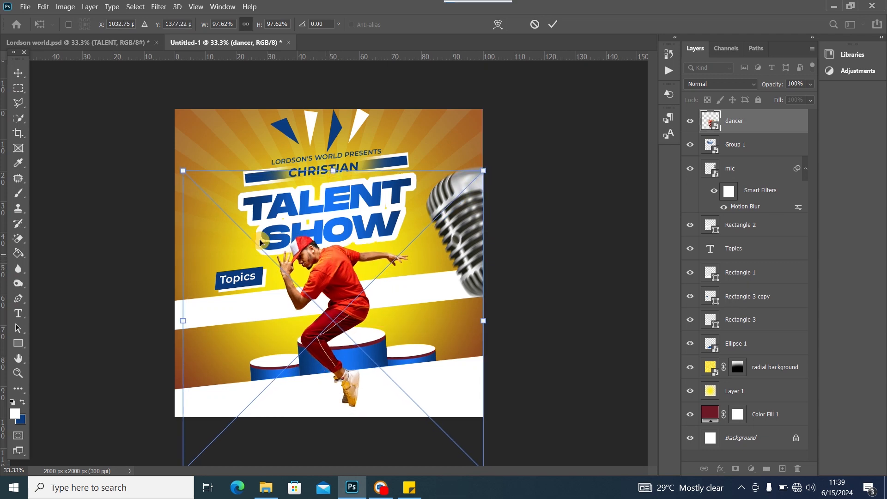
{"action": "left_click", "coordinate": [18, 73]}
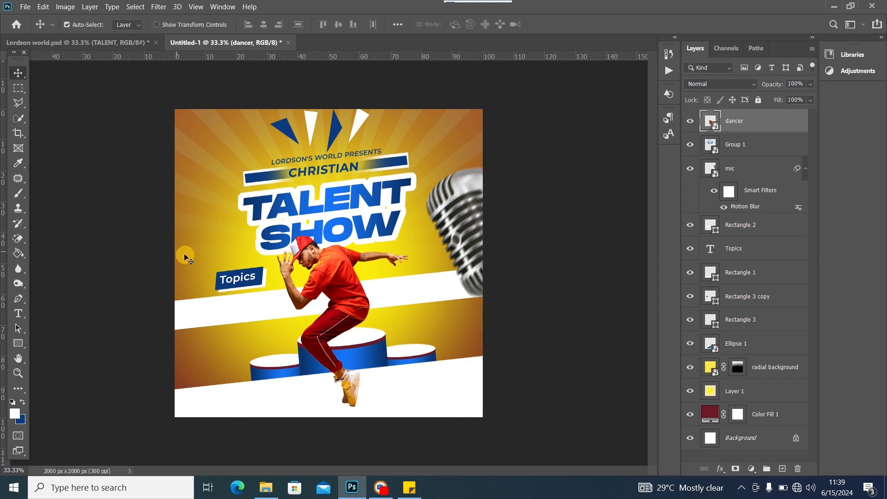
{"action": "left_click", "coordinate": [261, 285]}
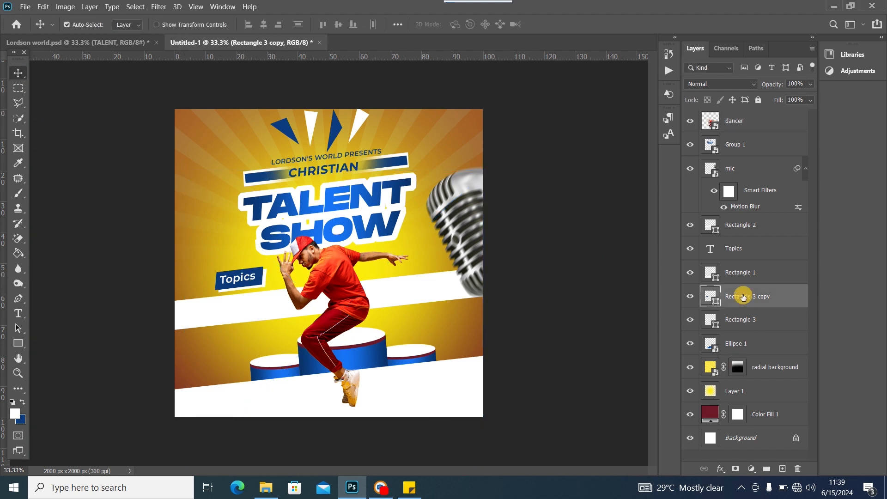
Identify the Topics label layers and move Rectangle 3 copy just under Topics
{"action": "left_click", "coordinate": [689, 296]}
{"action": "left_click", "coordinate": [690, 296]}
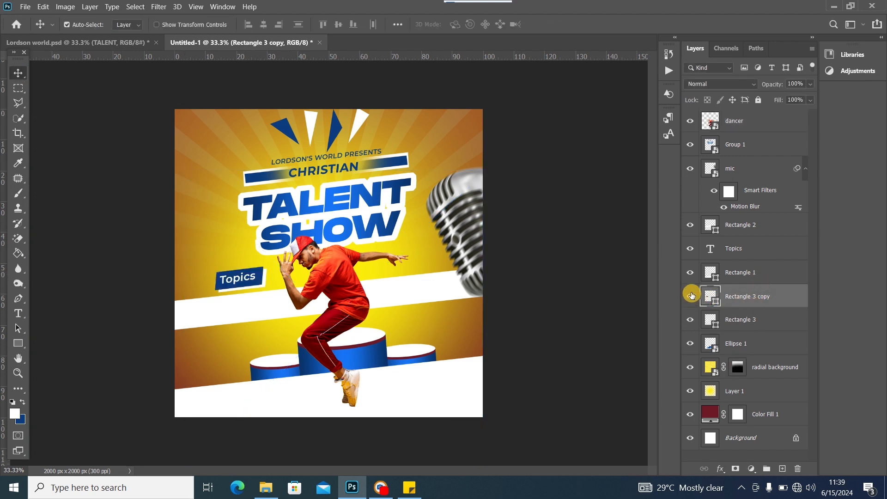
{"action": "left_click", "coordinate": [773, 248], "text": "shift"}
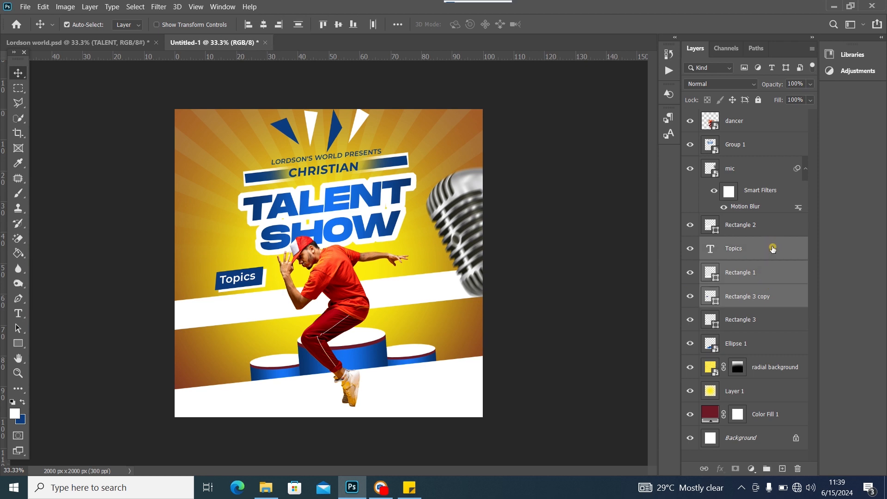
{"action": "key", "text": "ctrl+t"}
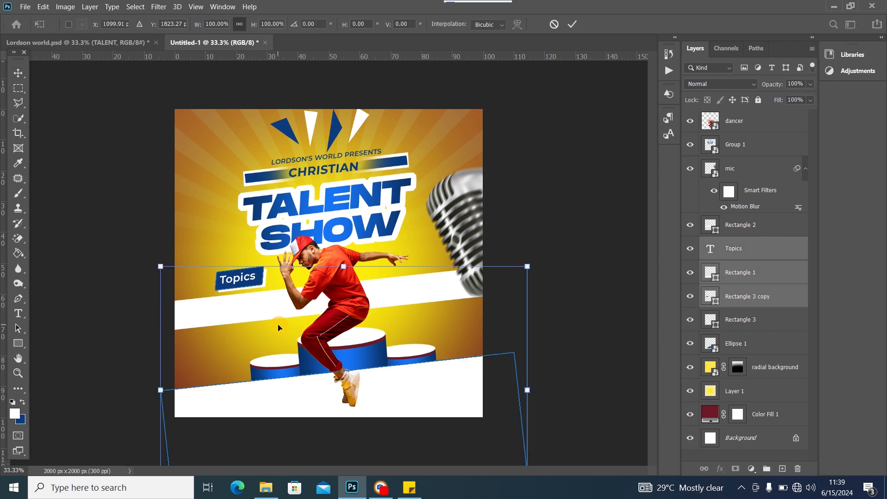
{"action": "left_click", "coordinate": [18, 73]}
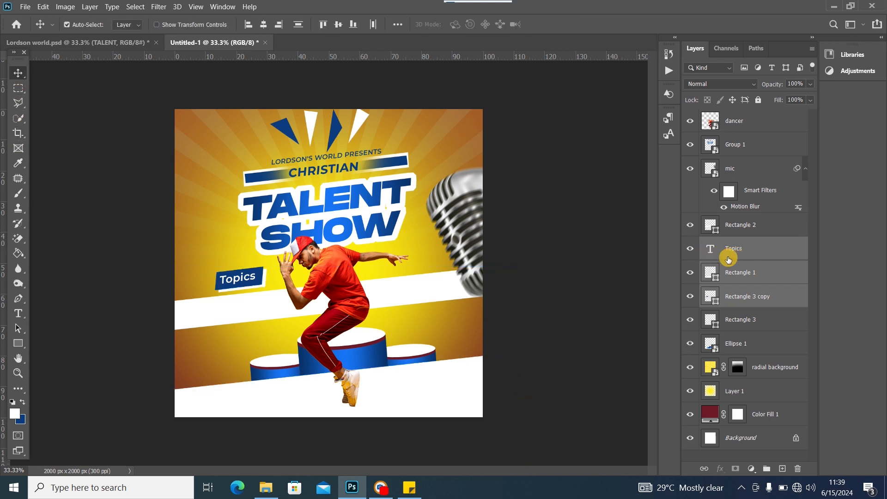
{"action": "left_click", "coordinate": [691, 297]}
{"action": "left_click", "coordinate": [691, 299]}
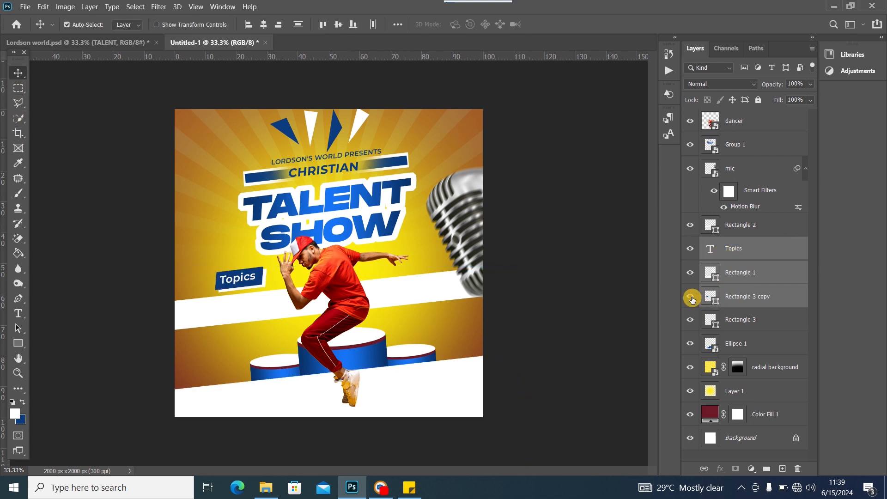
{"action": "left_click", "coordinate": [689, 274]}
{"action": "left_click", "coordinate": [688, 274]}
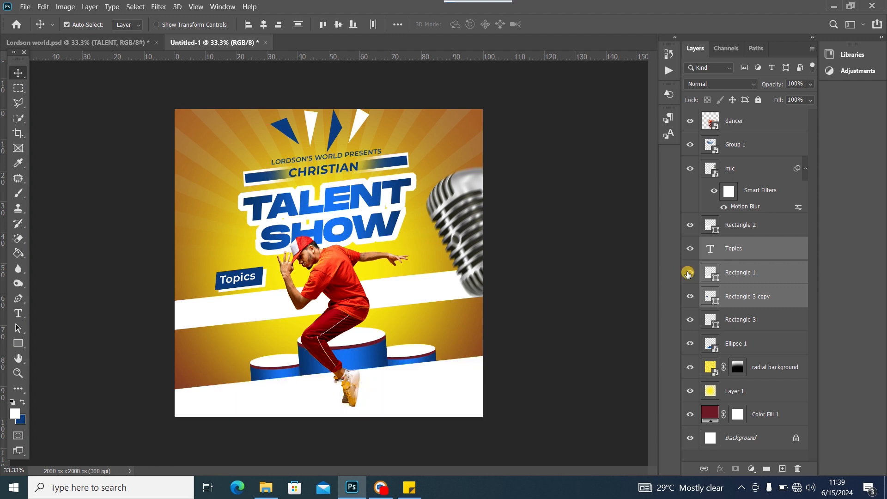
{"action": "left_click", "coordinate": [730, 277]}
{"action": "left_click_drag", "start_coordinate": [746, 296], "coordinate": [742, 261]}
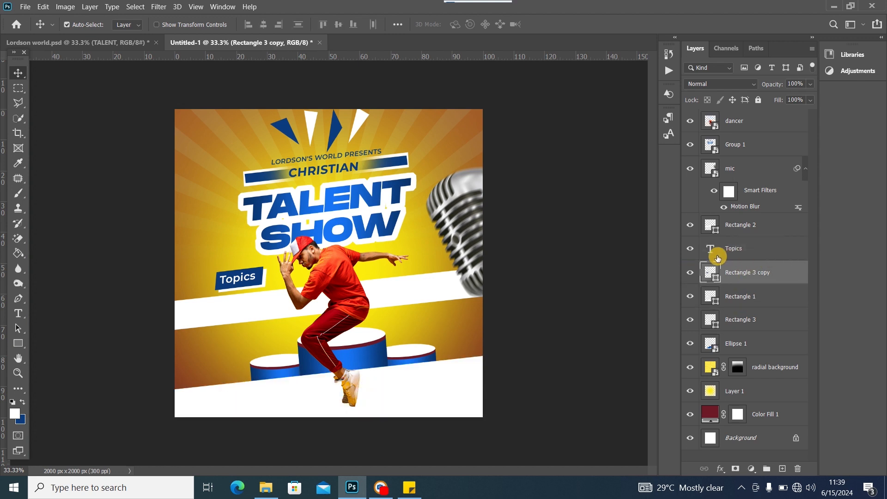
Check each layer's visibility and move Rectangle 3 up beneath Rectangle 3 copy
{"action": "left_click", "coordinate": [688, 249]}
{"action": "left_click", "coordinate": [687, 250]}
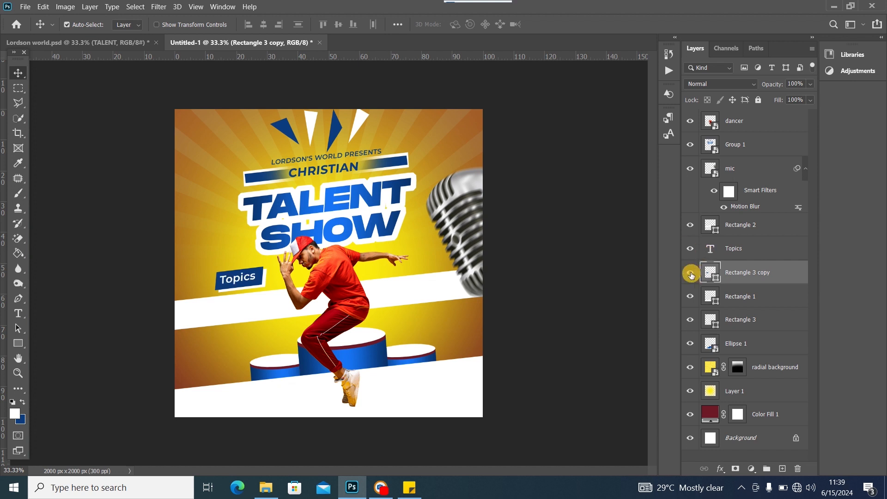
{"action": "left_click", "coordinate": [690, 273]}
{"action": "left_click", "coordinate": [690, 273]}
{"action": "left_click", "coordinate": [692, 300]}
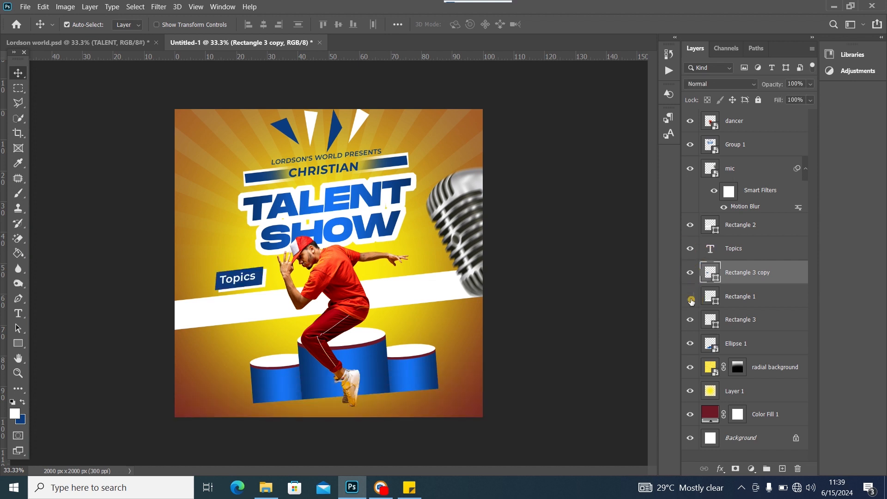
{"action": "left_click", "coordinate": [692, 301]}
{"action": "left_click", "coordinate": [690, 319]}
{"action": "left_click", "coordinate": [690, 319]}
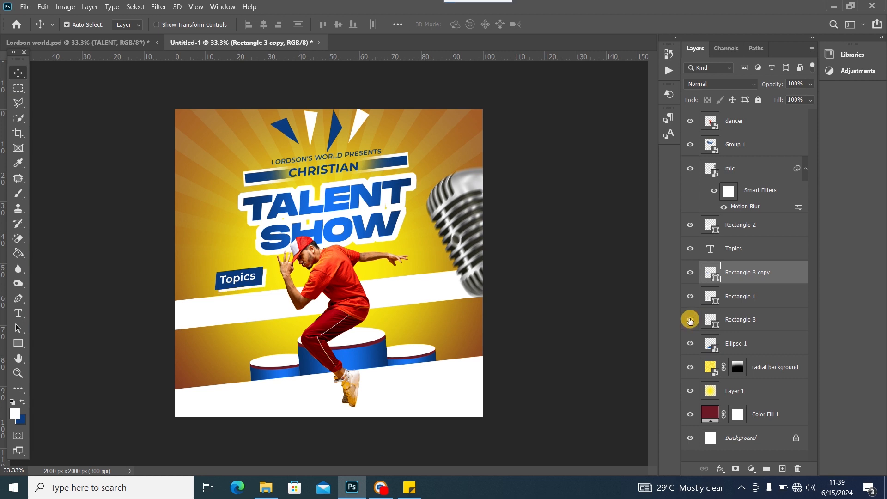
{"action": "left_click_drag", "start_coordinate": [766, 322], "coordinate": [761, 290]}
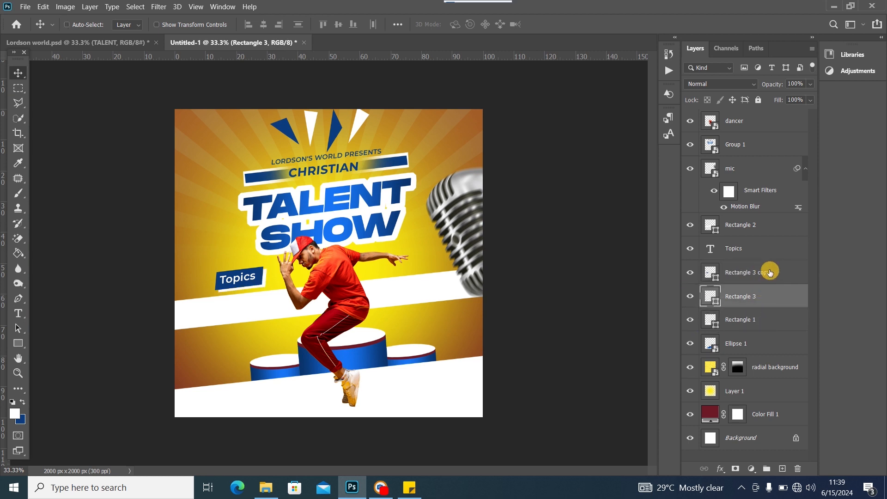
Move the Topics label pieces up-right and stack them above the dancer layer
{"action": "left_click", "coordinate": [769, 272], "text": "shift"}
{"action": "left_click", "coordinate": [761, 250], "text": "ctrl"}
{"action": "key", "text": "ctrl+t"}
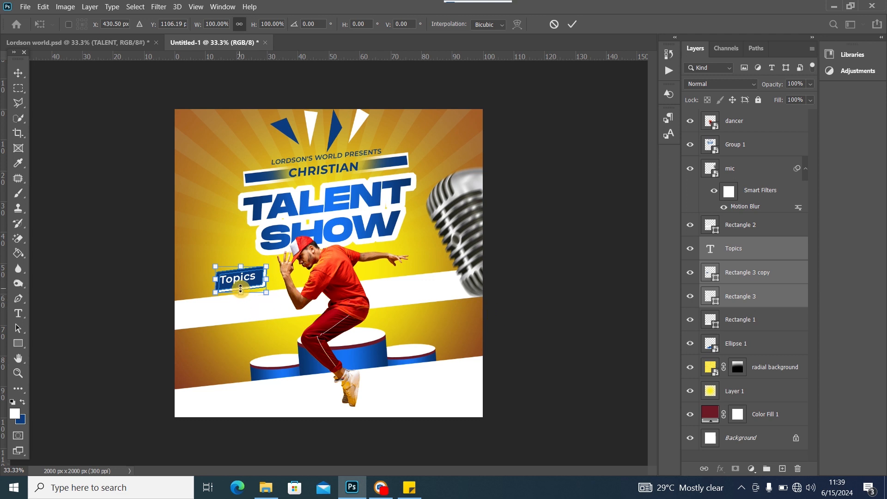
{"action": "left_click_drag", "start_coordinate": [249, 288], "coordinate": [265, 283]}
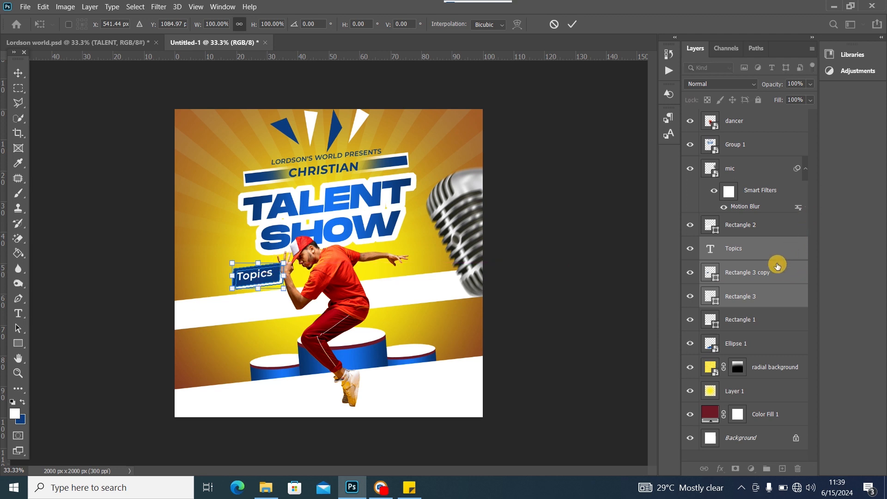
{"action": "left_click_drag", "start_coordinate": [778, 293], "coordinate": [761, 117]}
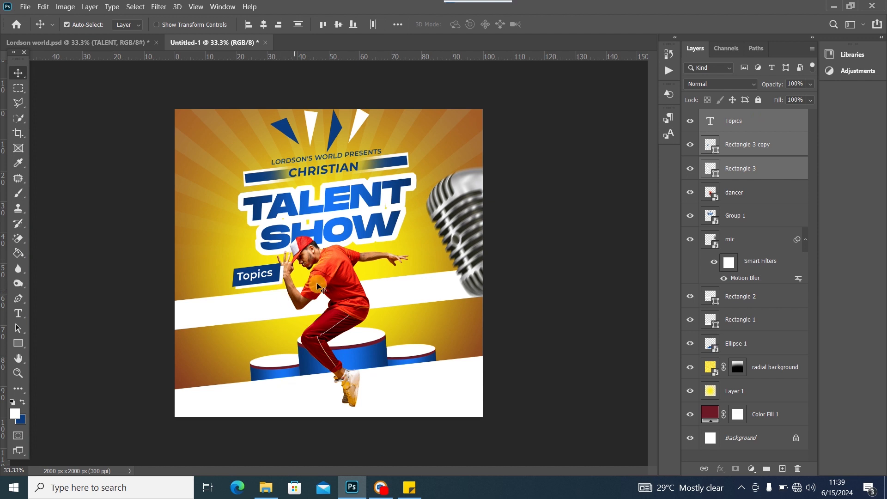
{"action": "left_click_drag", "start_coordinate": [331, 280], "coordinate": [334, 279]}
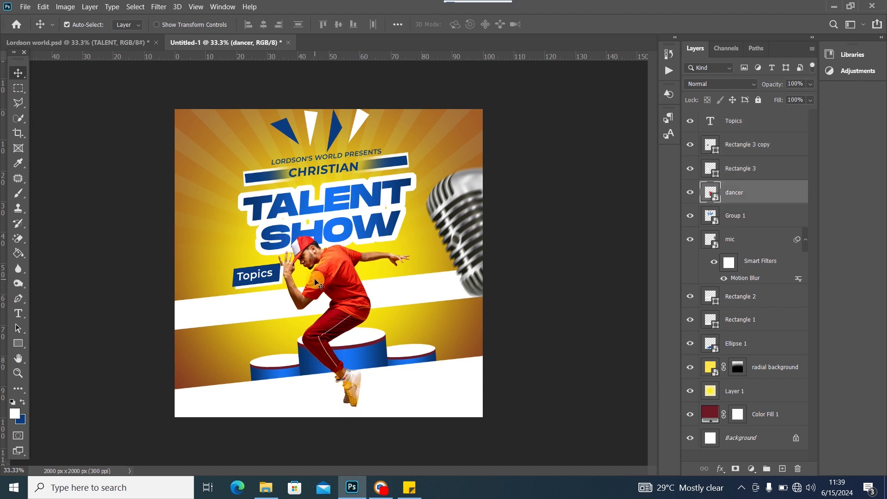
{"action": "left_click", "coordinate": [101, 45]}
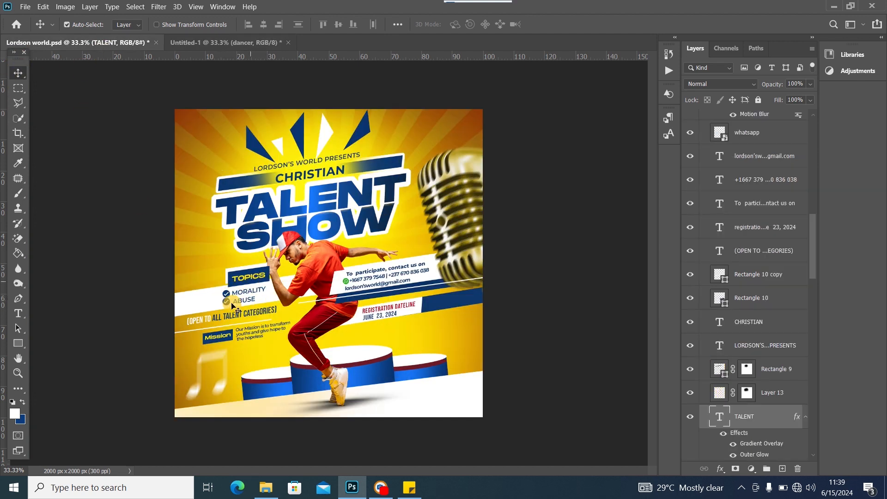
{"action": "left_click", "coordinate": [215, 43]}
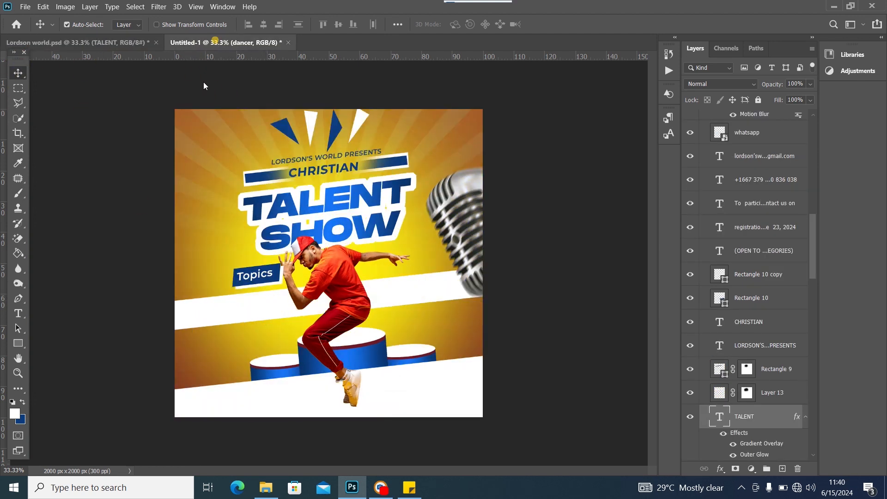
Place the checked image from the Lordson world folder and shrink it to a tiny size
{"action": "left_click", "coordinate": [265, 488]}
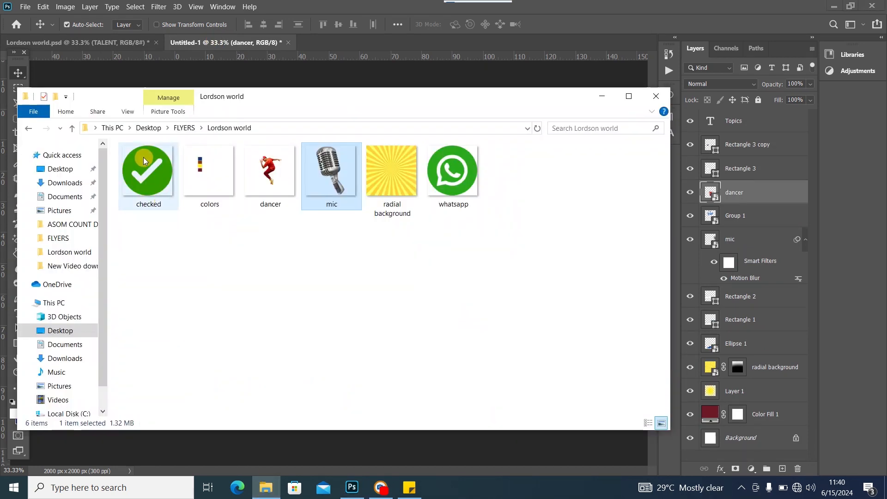
{"action": "left_click_drag", "start_coordinate": [143, 157], "coordinate": [230, 286]}
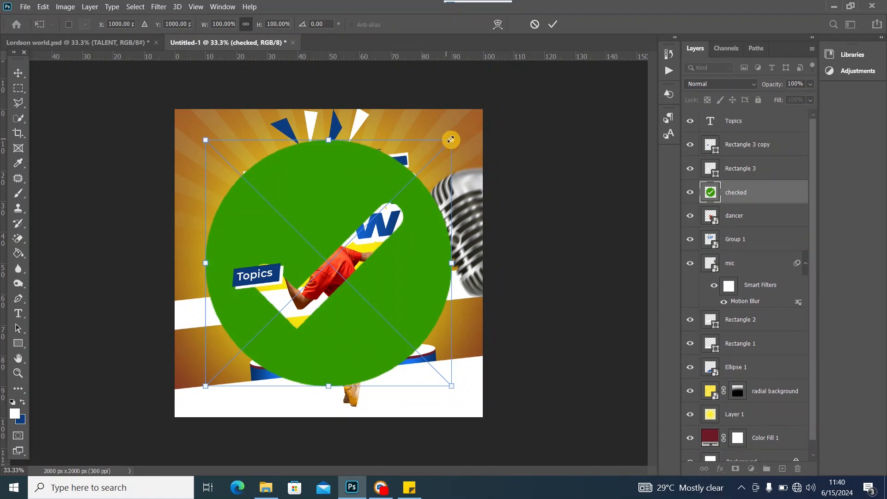
{"action": "left_click_drag", "start_coordinate": [451, 139], "coordinate": [154, 305]}
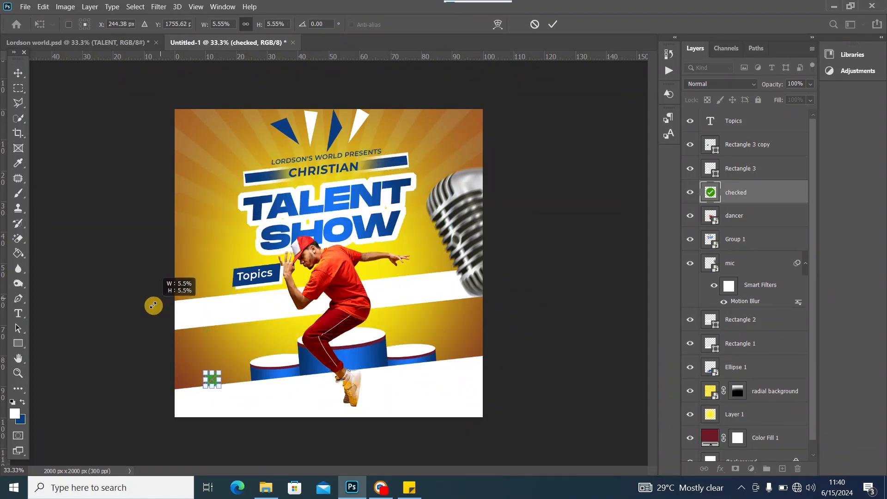
{"action": "left_click", "coordinate": [18, 72]}
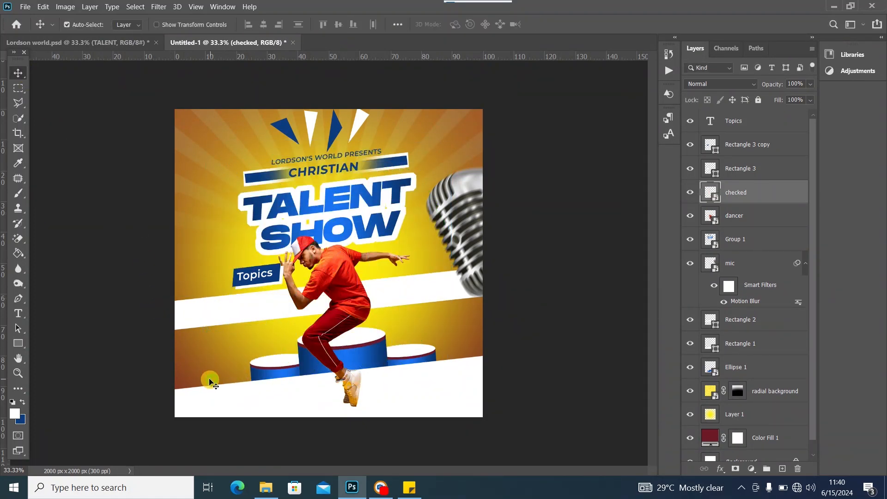
Position the check mark, scaled to 3.77%, just below the Topics label
{"action": "left_click_drag", "start_coordinate": [209, 382], "coordinate": [238, 304]}
{"action": "key", "text": "ctrl+t"}
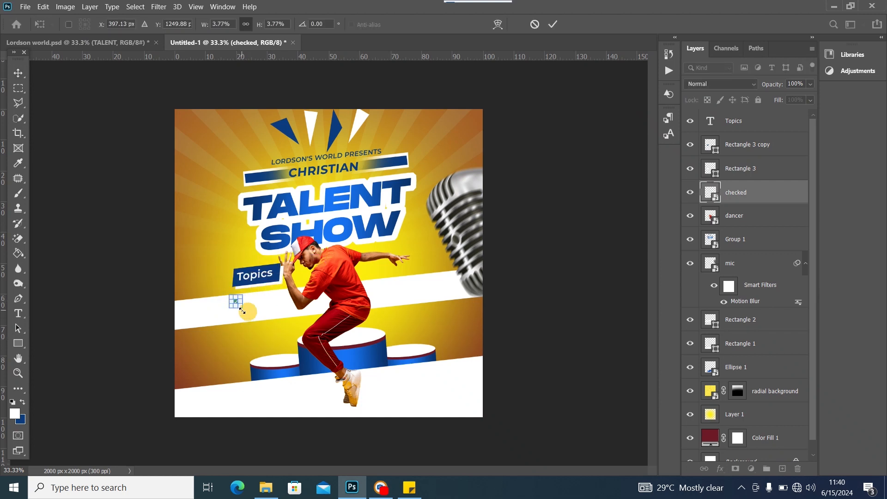
{"action": "left_click", "coordinate": [19, 73]}
{"action": "left_click", "coordinate": [235, 303]}
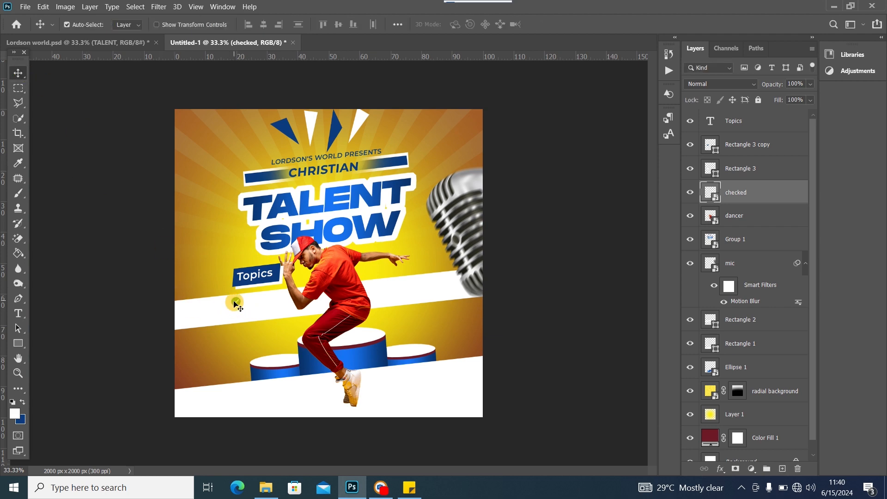
Rasterize the check mark, fill it navy blue, and duplicate it as 'checked copy'
{"action": "right_click", "coordinate": [768, 186]}
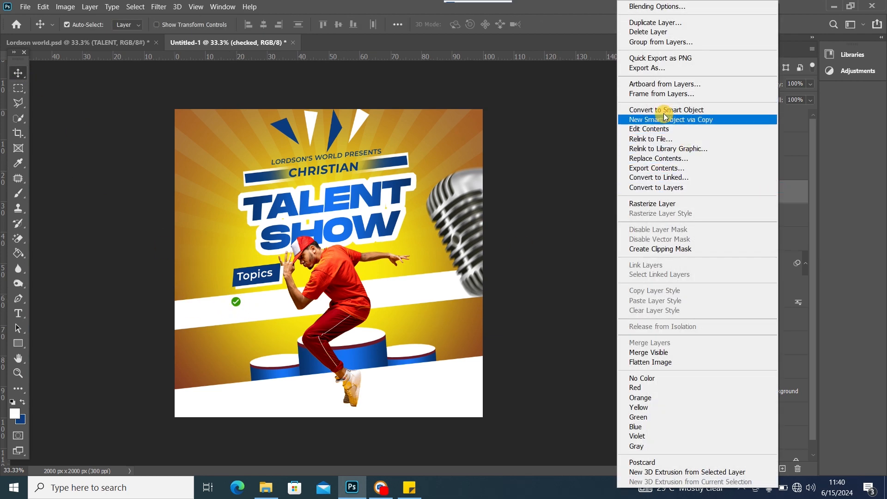
{"action": "left_click", "coordinate": [674, 203]}
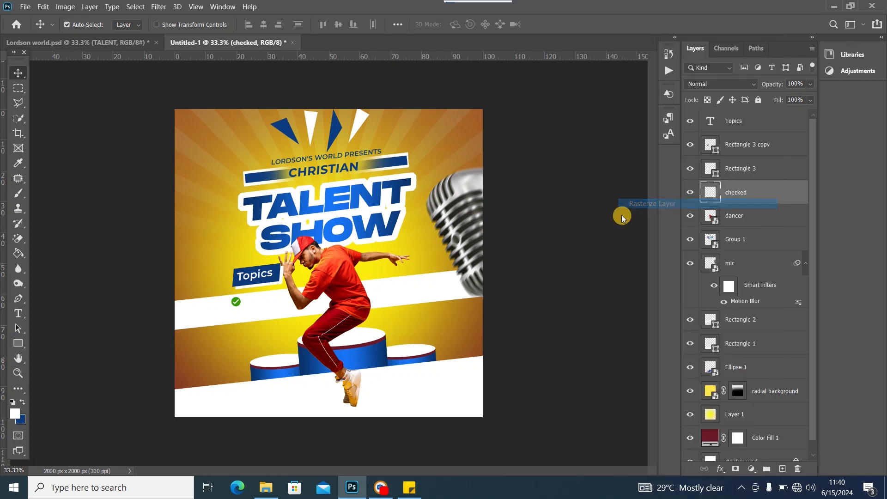
{"action": "left_click", "coordinate": [18, 254]}
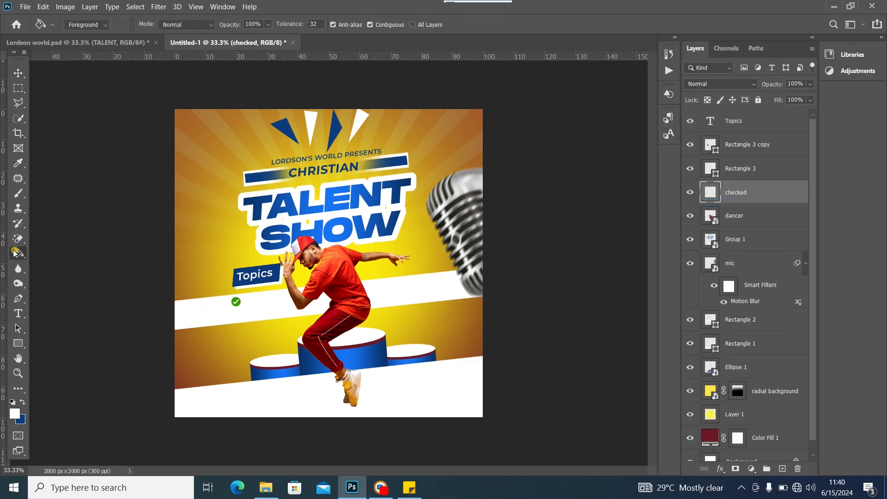
{"action": "key", "text": "d"}
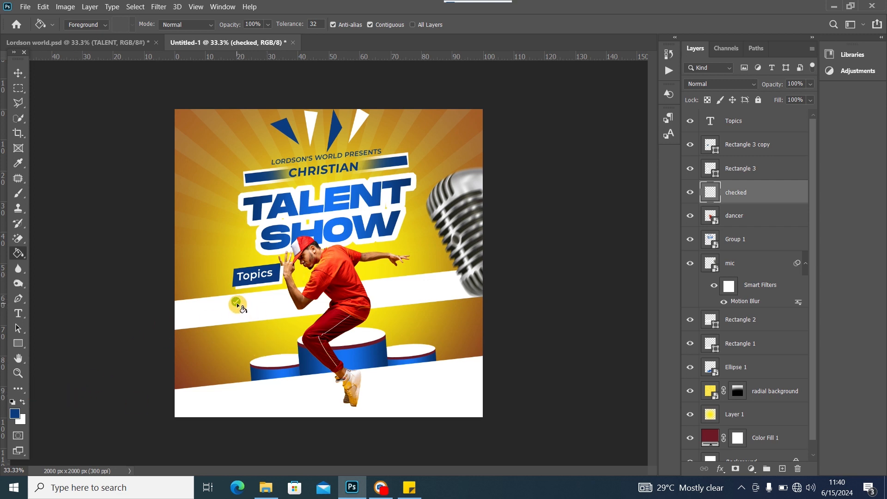
{"action": "left_click", "coordinate": [18, 73]}
{"action": "key", "text": "ctrl+j"}
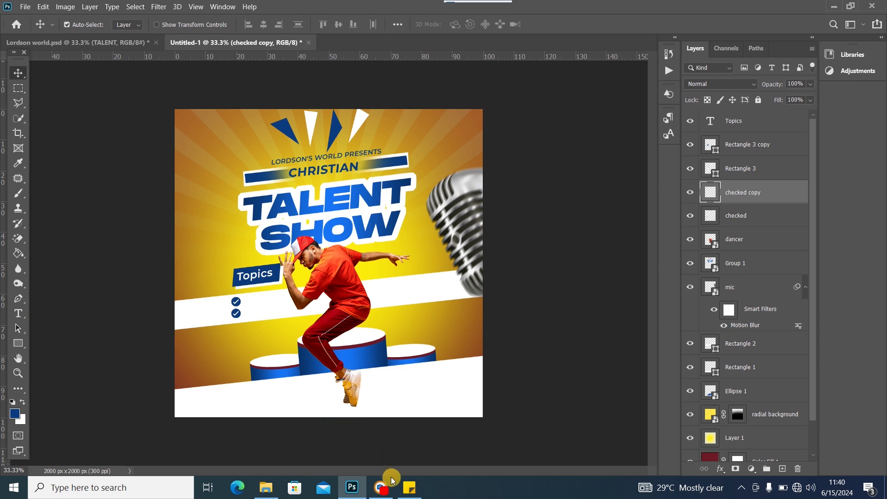
{"action": "left_click", "coordinate": [408, 488]}
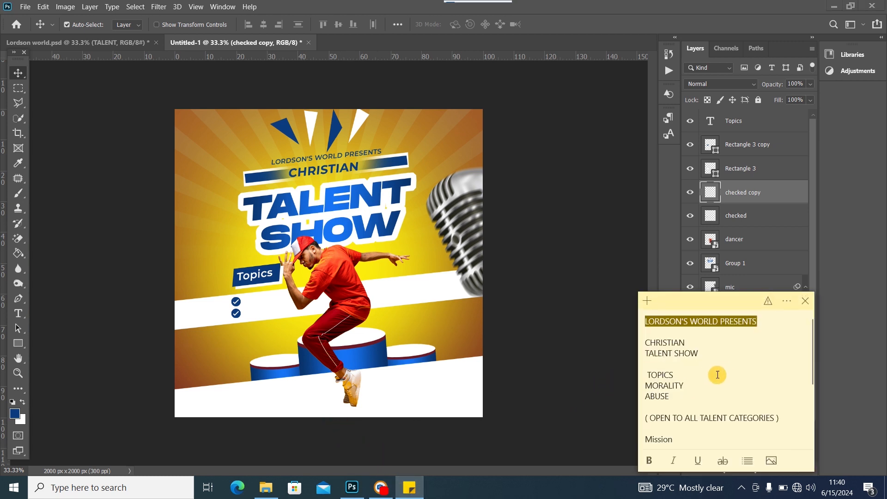
Copy the word MORALITY from the sticky note
{"action": "left_click", "coordinate": [684, 388]}
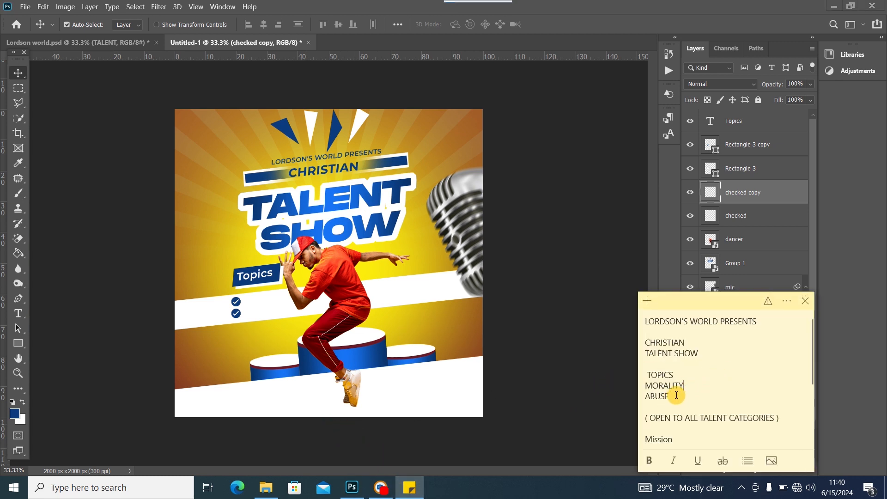
{"action": "left_click_drag", "start_coordinate": [684, 386], "coordinate": [659, 385]}
{"action": "right_click", "coordinate": [659, 386]}
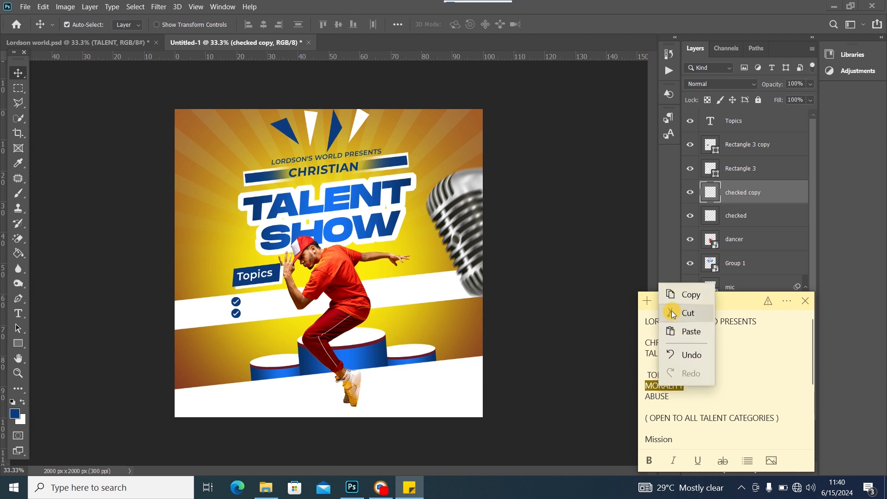
{"action": "left_click", "coordinate": [676, 294]}
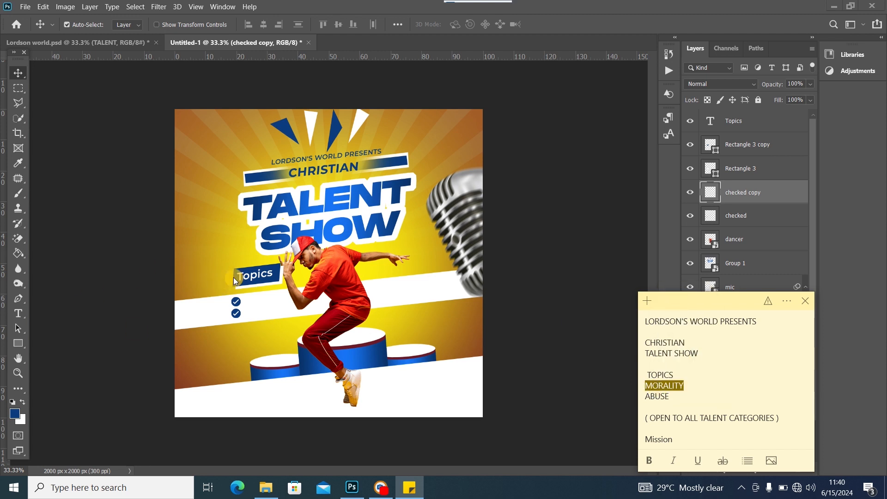
{"action": "left_click", "coordinate": [253, 274]}
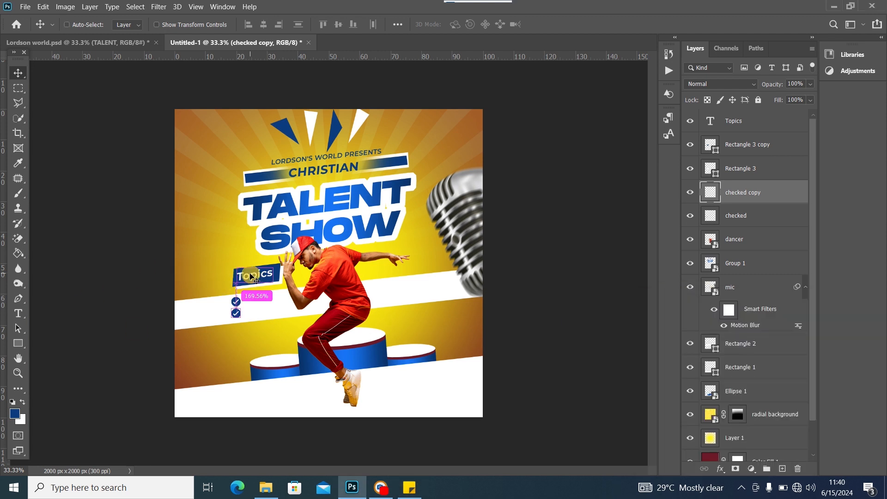
Duplicate the Topics text beside the first check and recolour the copy blue
{"action": "key", "text": "ctrl+j"}
{"action": "left_click_drag", "start_coordinate": [251, 278], "coordinate": [254, 288]}
{"action": "key", "text": "ctrl+j"}
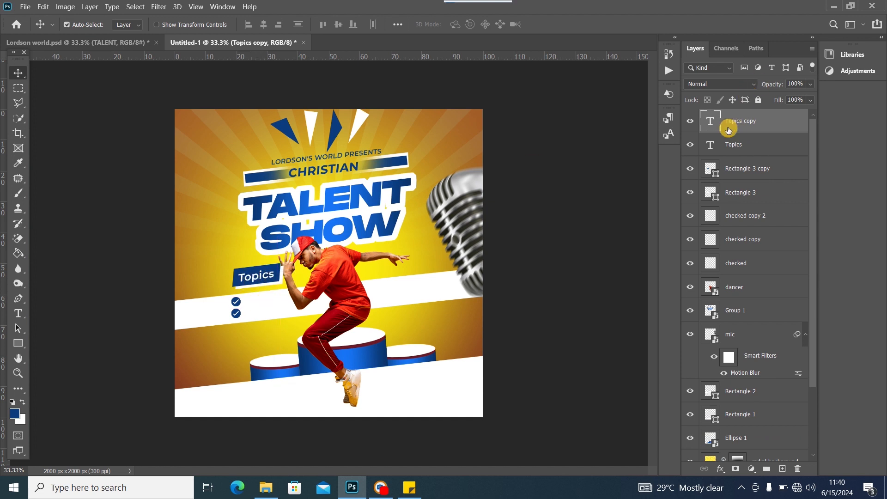
{"action": "left_click", "coordinate": [714, 122]}
{"action": "double_click", "coordinate": [714, 122]}
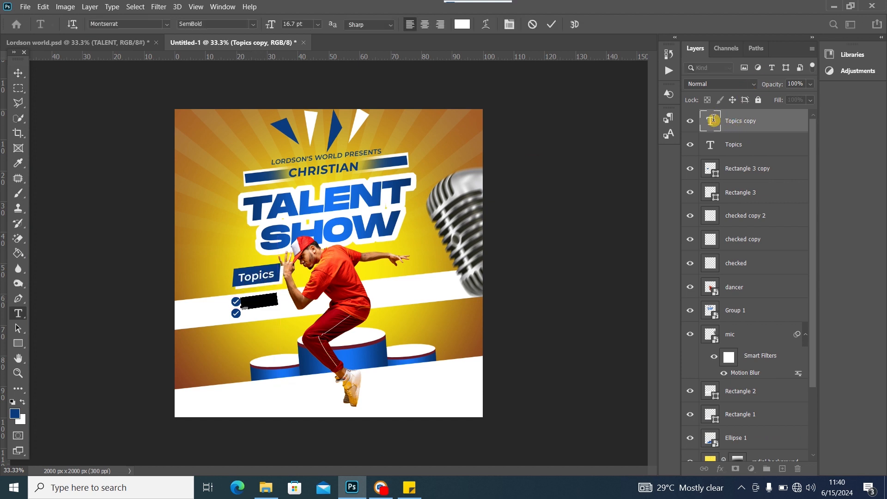
{"action": "left_click", "coordinate": [24, 403]}
{"action": "left_click", "coordinate": [25, 404]}
{"action": "left_click", "coordinate": [18, 73]}
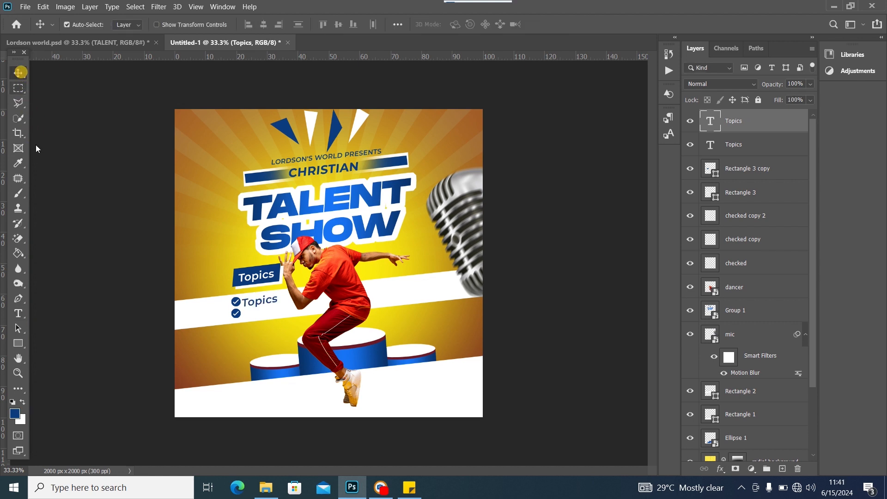
Retype the copy as MORALITY and set it to 12 pt
{"action": "double_click", "coordinate": [267, 299]}
{"action": "type", "text": "MORALITY"}
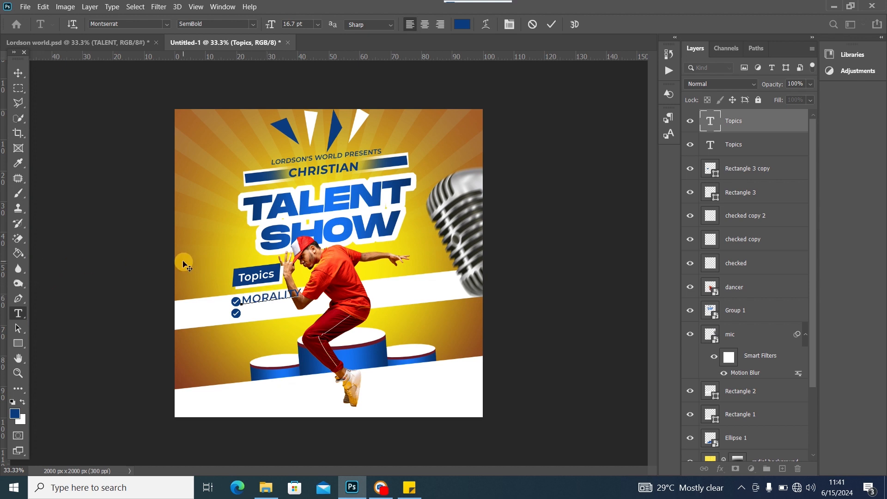
{"action": "key", "text": "ctrl+a"}
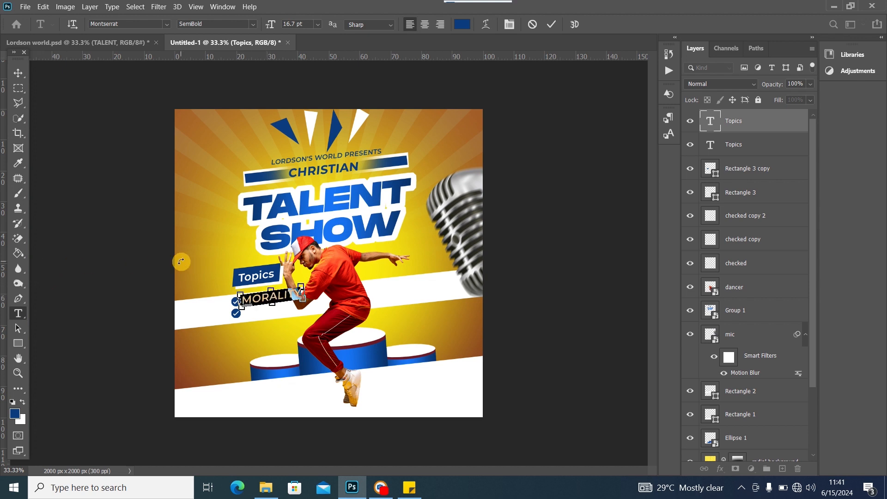
{"action": "left_click", "coordinate": [317, 24]}
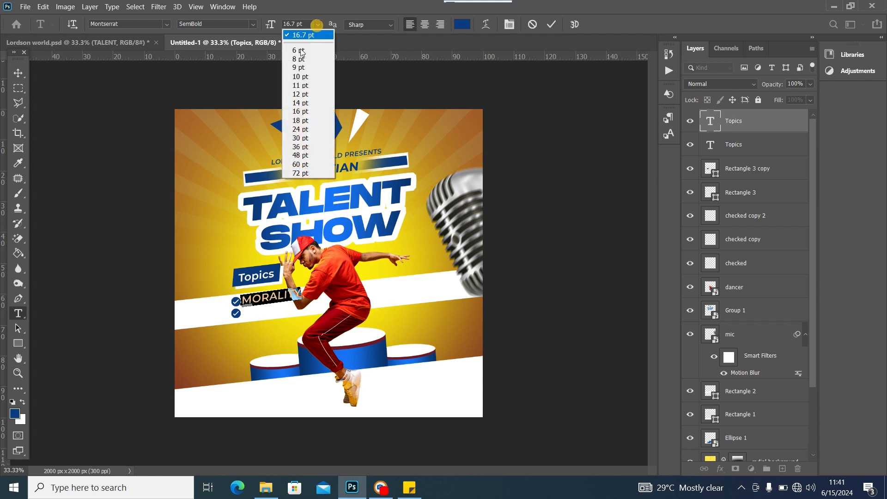
{"action": "left_click", "coordinate": [309, 103]}
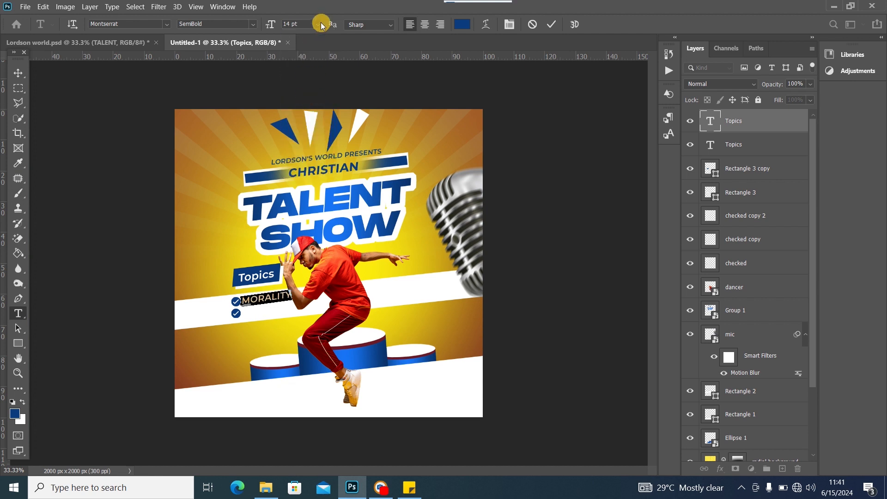
{"action": "left_click", "coordinate": [317, 24]}
{"action": "left_click", "coordinate": [312, 94]}
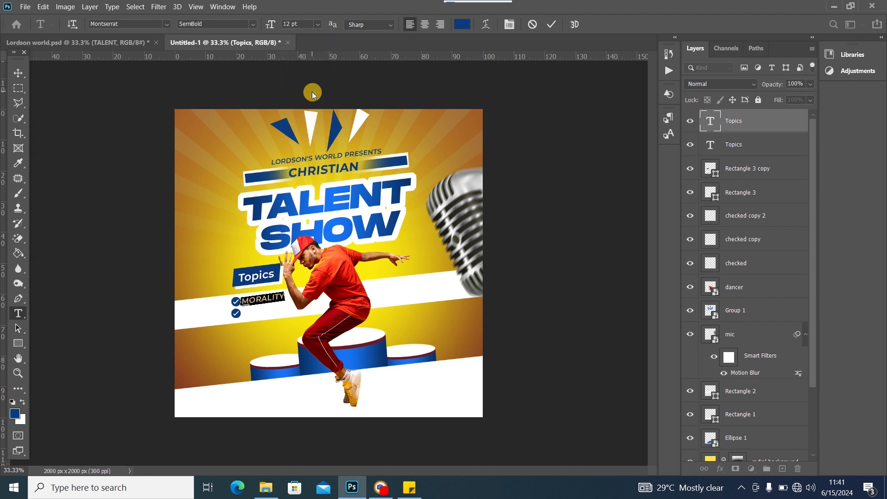
{"action": "left_click", "coordinate": [18, 73]}
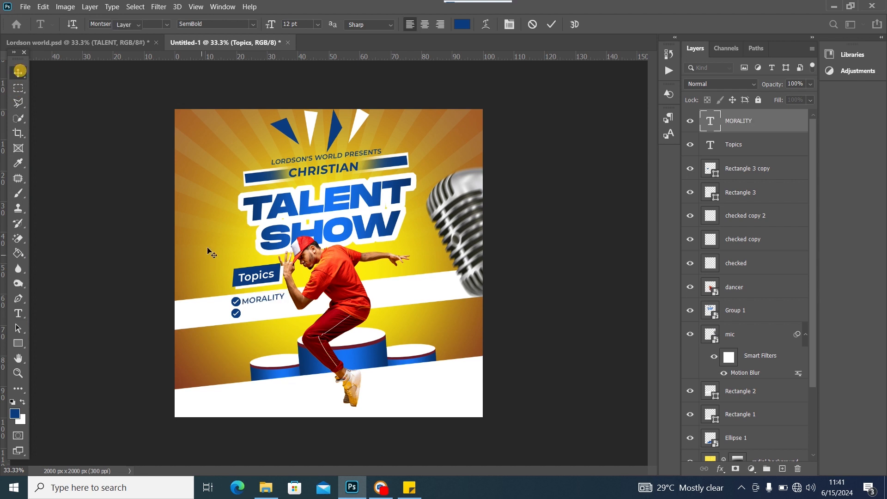
Align the first check with MORALITY and delete the extra duplicate check mark
{"action": "left_click", "coordinate": [237, 305]}
{"action": "left_click_drag", "start_coordinate": [239, 306], "coordinate": [237, 320]}
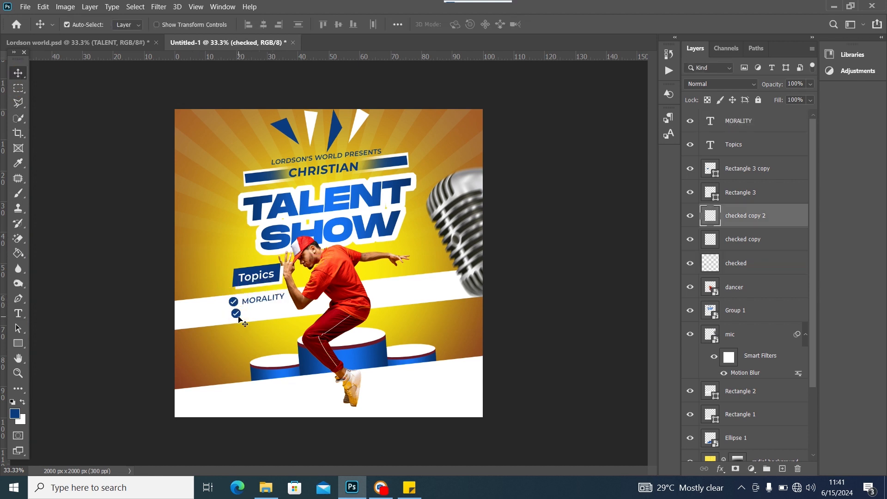
{"action": "left_click", "coordinate": [262, 300]}
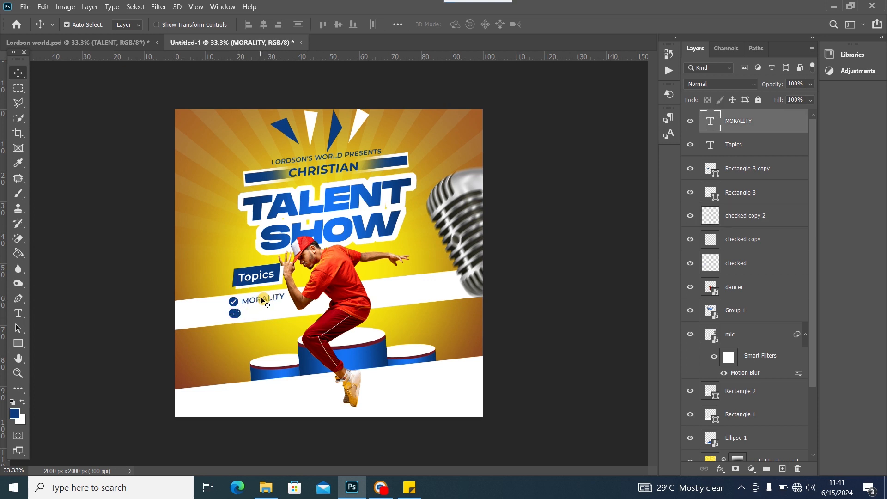
{"action": "left_click", "coordinate": [236, 315]}
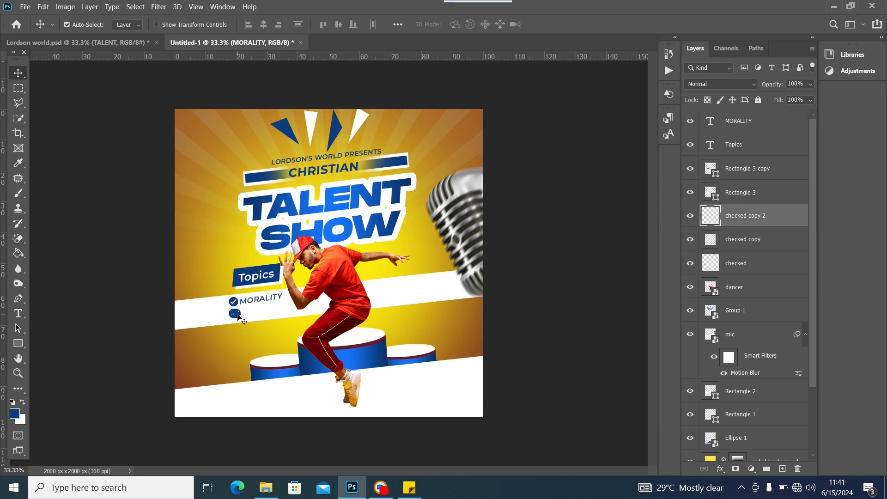
{"action": "key", "text": "Delete"}
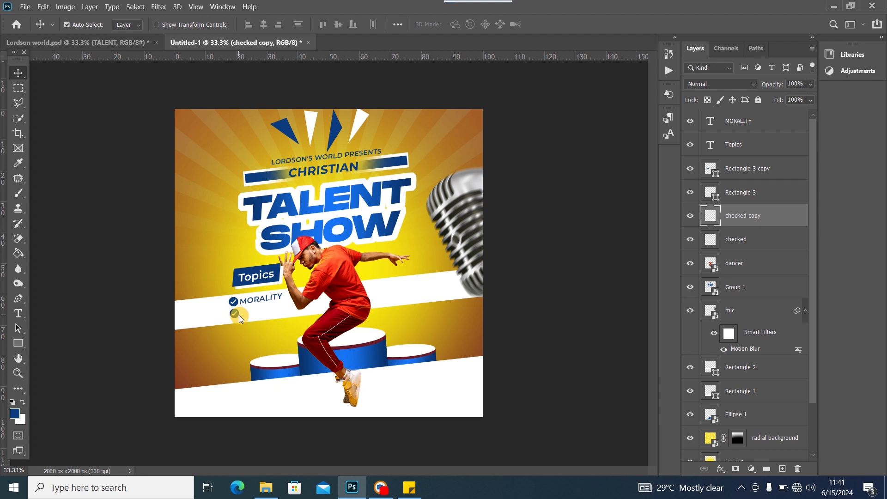
Duplicate MORALITY beside the second check and replace its text with ABUSE from the note
{"action": "left_click", "coordinate": [261, 301]}
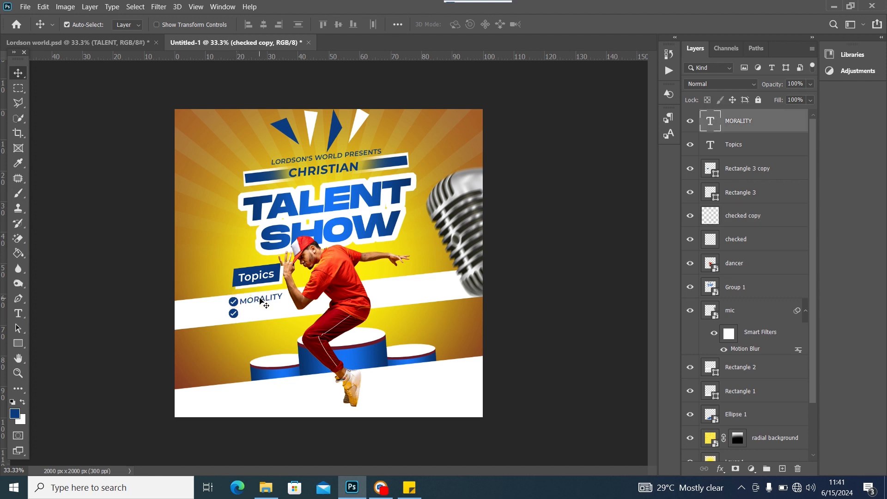
{"action": "key", "text": "ctrl+j"}
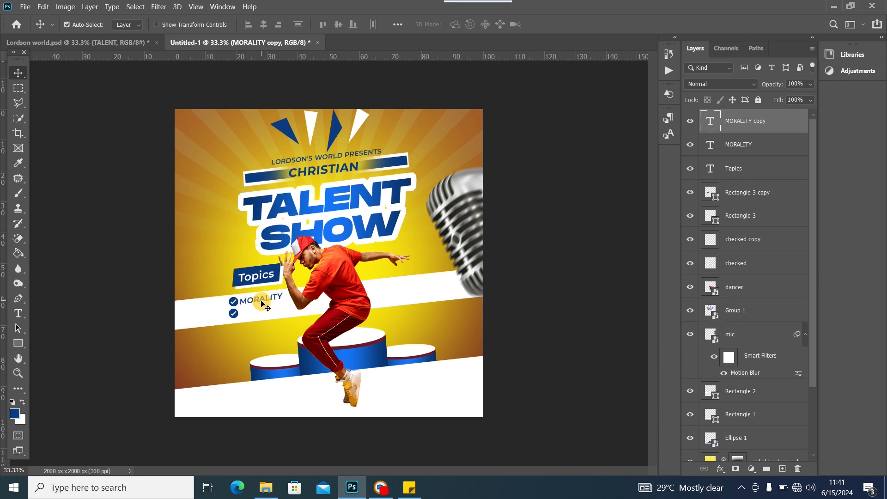
{"action": "left_click_drag", "start_coordinate": [262, 297], "coordinate": [262, 309]}
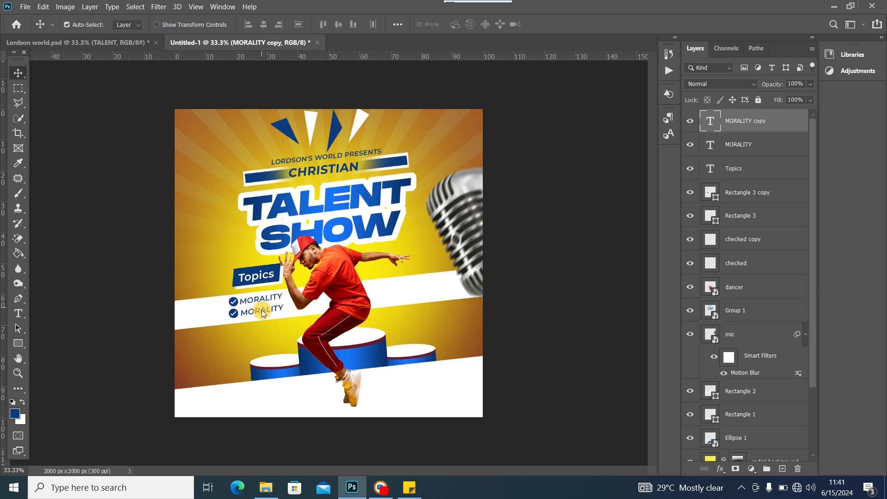
{"action": "left_click", "coordinate": [409, 484]}
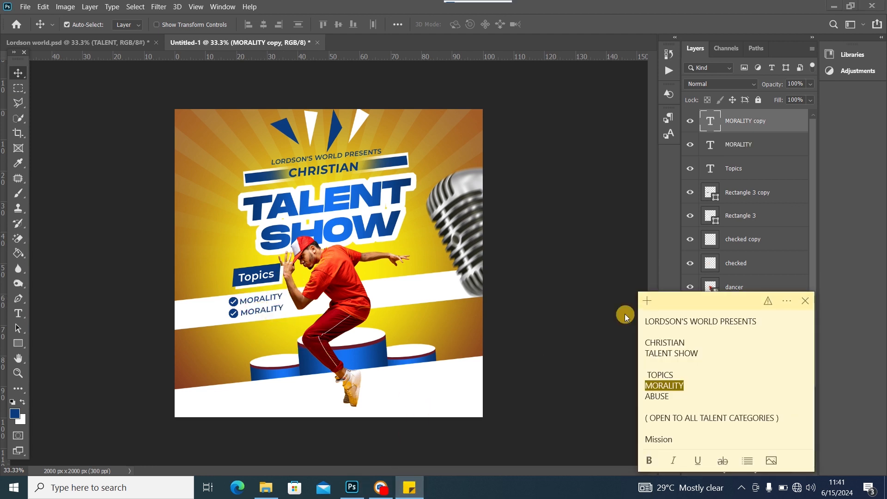
{"action": "left_click", "coordinate": [675, 398]}
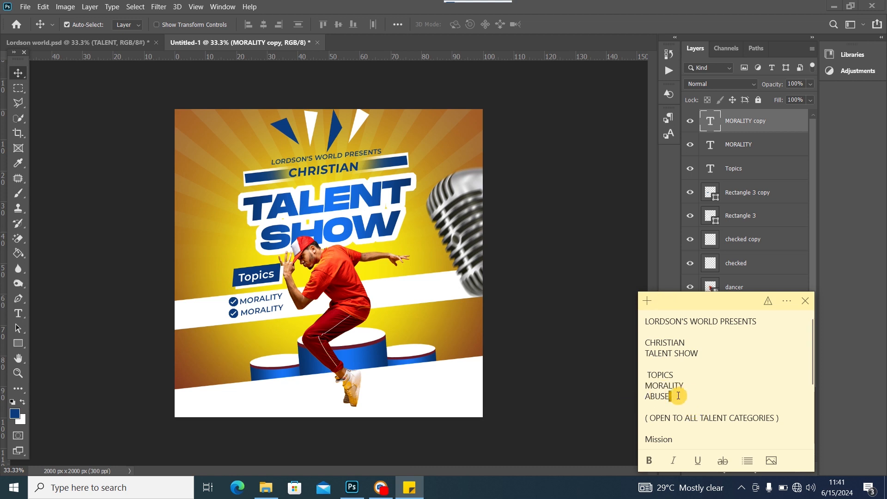
{"action": "left_click_drag", "start_coordinate": [661, 396], "coordinate": [635, 396]}
{"action": "key", "text": "ctrl+c"}
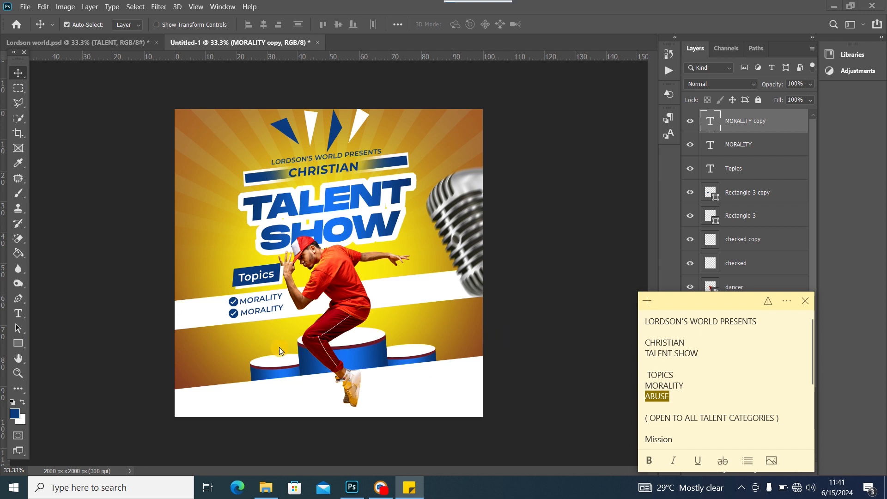
{"action": "left_click", "coordinate": [257, 312]}
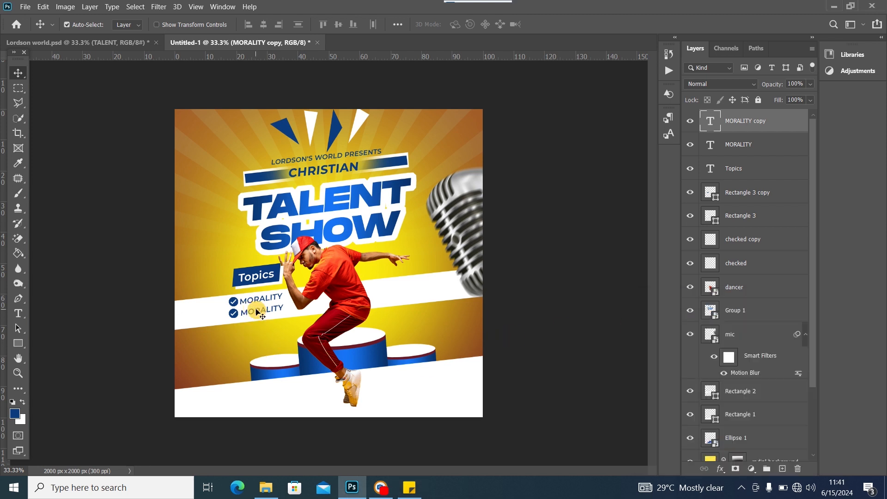
{"action": "double_click", "coordinate": [257, 312]}
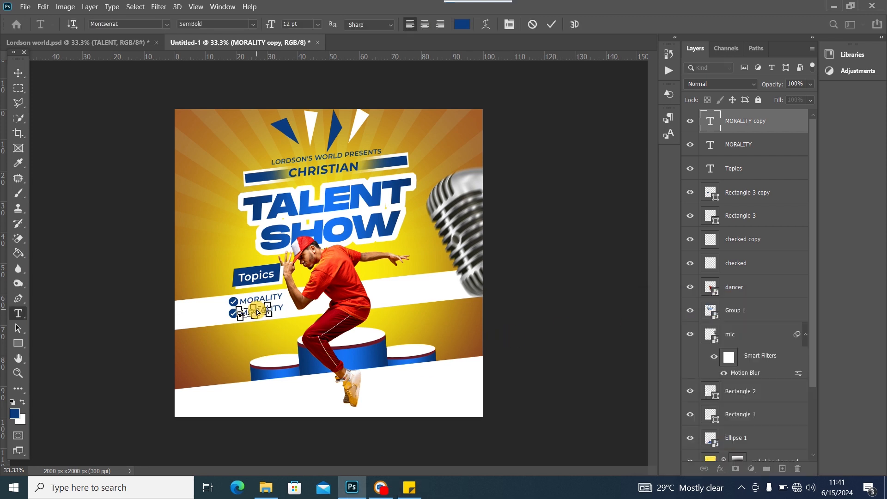
{"action": "key", "text": "ctrl+v"}
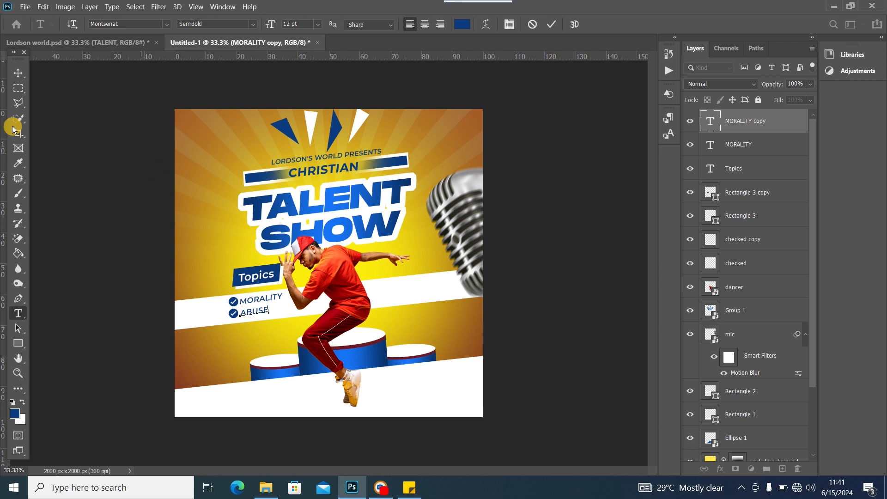
{"action": "left_click", "coordinate": [19, 73]}
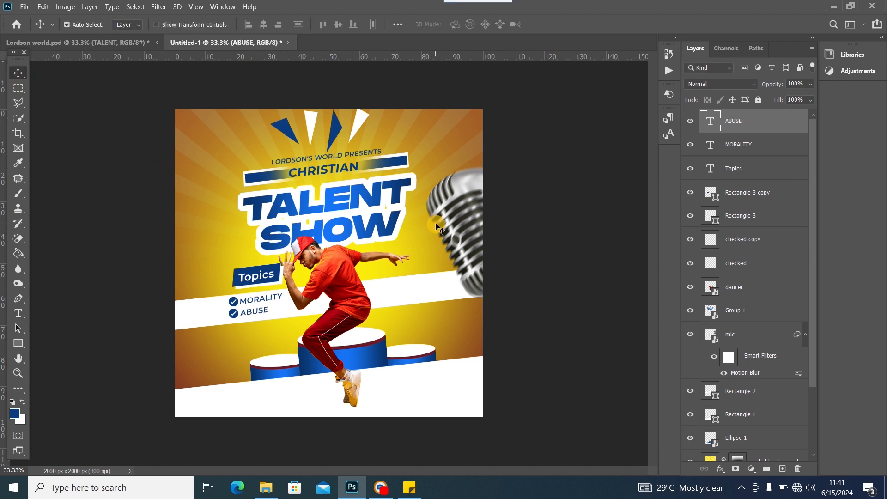
Select both check marks and the MORALITY text, reopening MORALITY for editing
{"action": "left_click", "coordinate": [236, 306]}
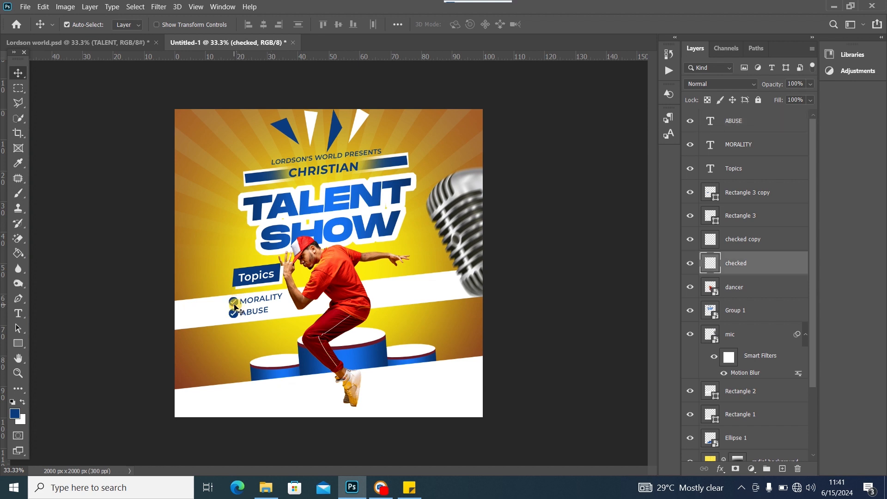
{"action": "left_click", "coordinate": [234, 307]}
{"action": "left_click", "coordinate": [234, 318]}
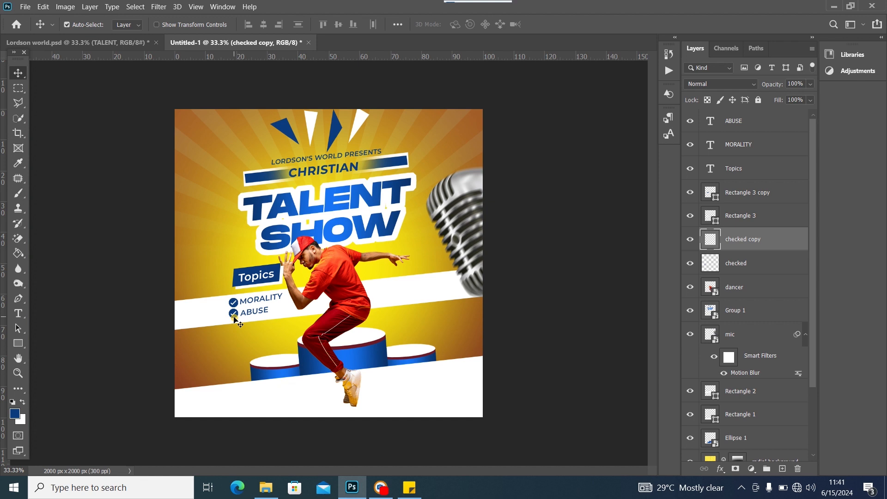
{"action": "left_click", "coordinate": [256, 302]}
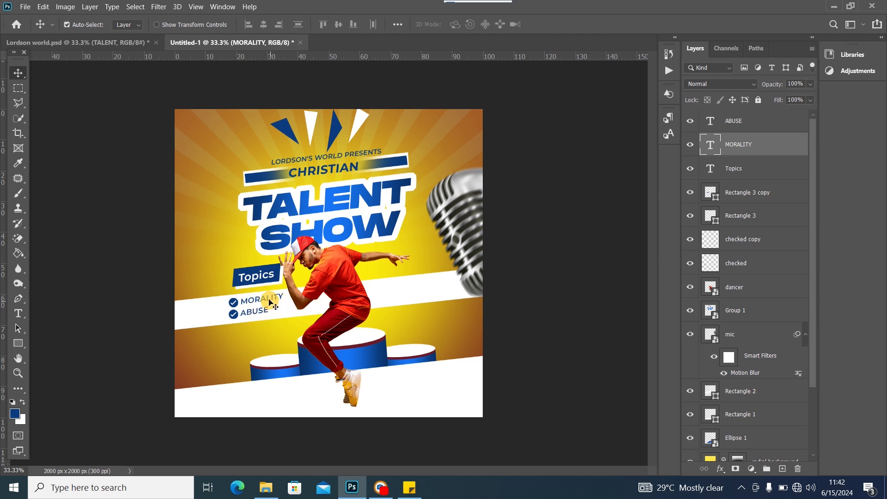
{"action": "double_click", "coordinate": [267, 301]}
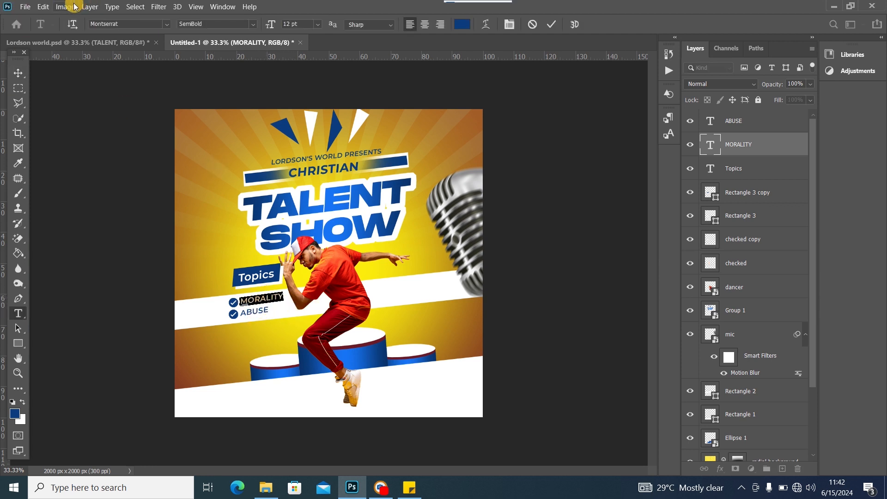
{"action": "left_click", "coordinate": [43, 7]}
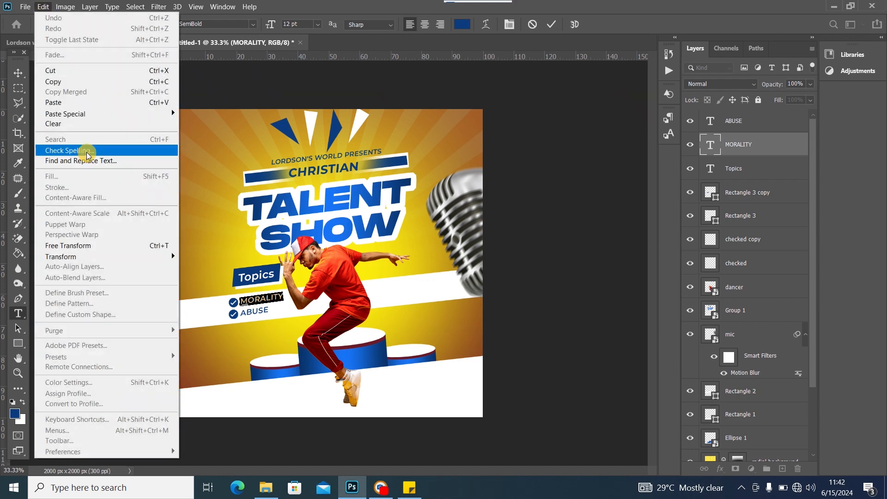
{"action": "left_click", "coordinate": [87, 155]}
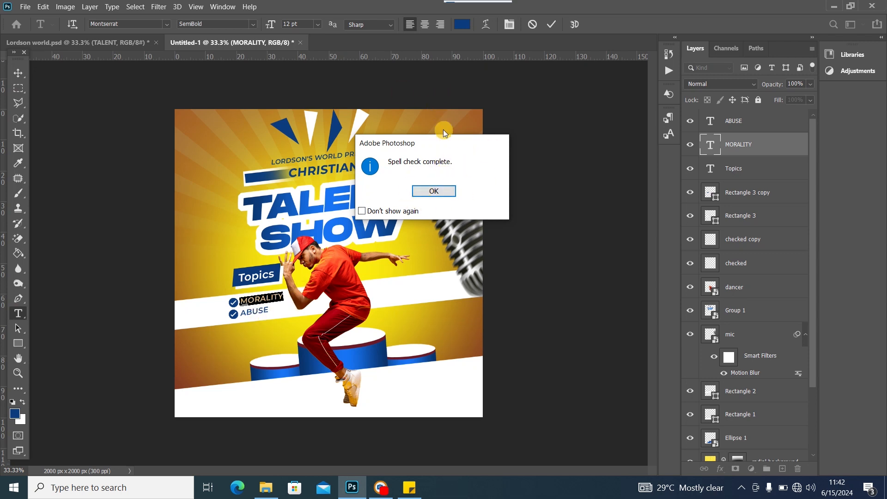
{"action": "left_click", "coordinate": [434, 190]}
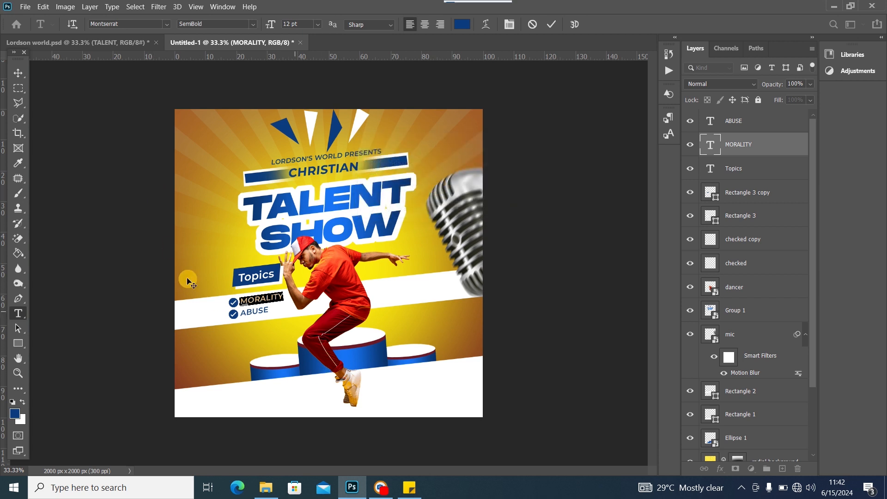
{"action": "left_click", "coordinate": [20, 76]}
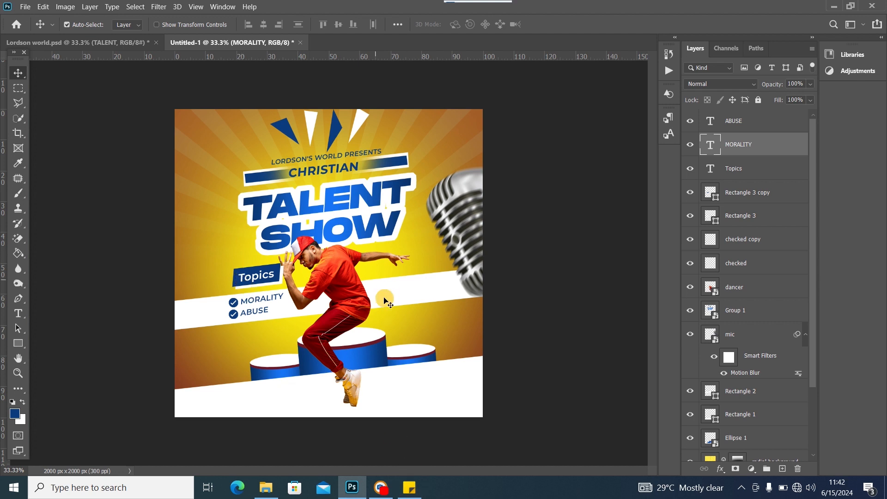
After checking Lordson world.psd, copy '( OPEN TO ALL TALENT CATEGORIES )' from the sticky note
{"action": "left_click", "coordinate": [111, 42]}
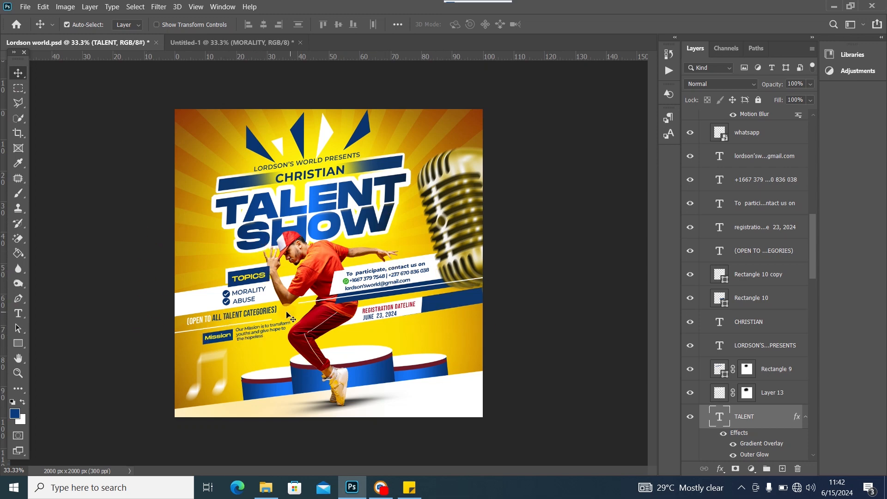
{"action": "left_click", "coordinate": [205, 42]}
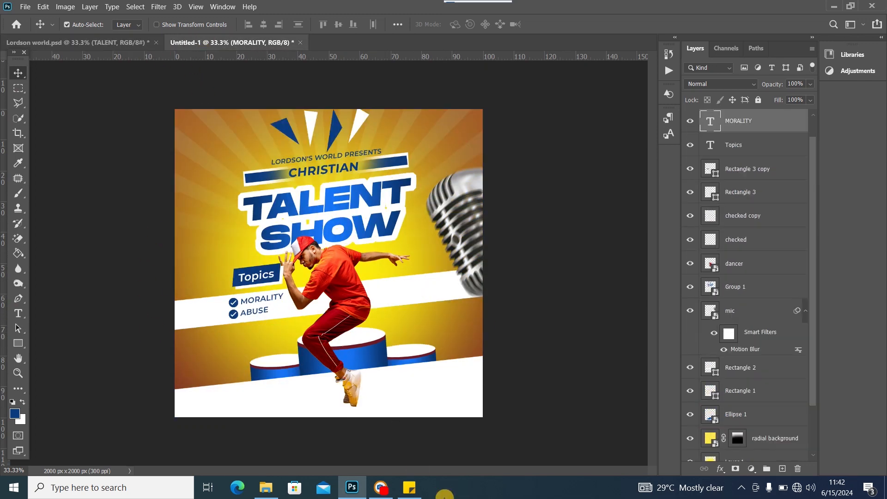
{"action": "left_click", "coordinate": [407, 489]}
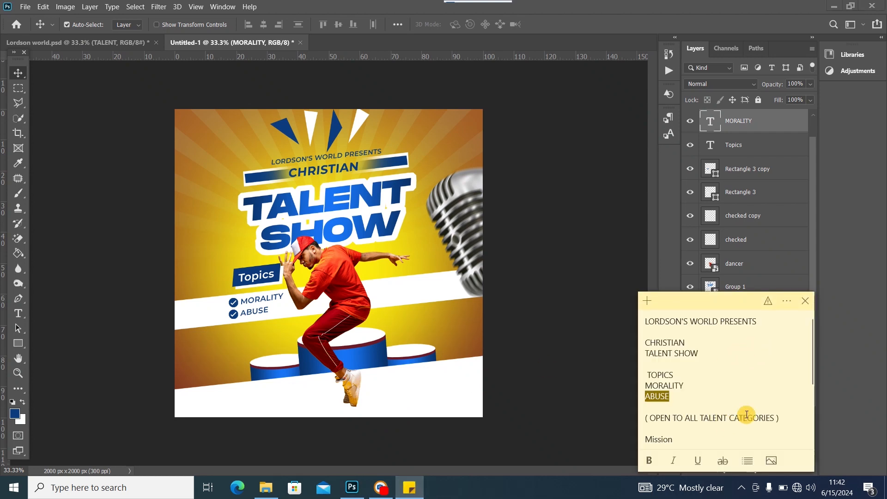
{"action": "left_click_drag", "start_coordinate": [784, 420], "coordinate": [638, 420]}
{"action": "right_click", "coordinate": [685, 420]}
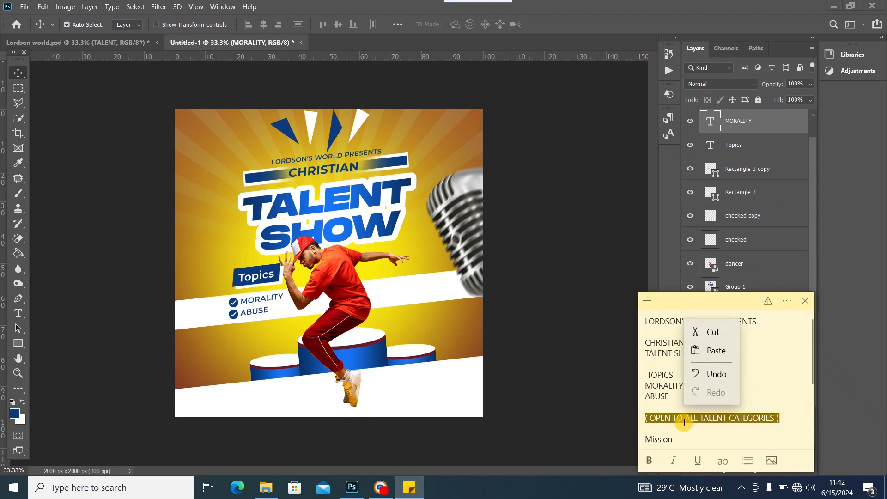
{"action": "left_click", "coordinate": [697, 337]}
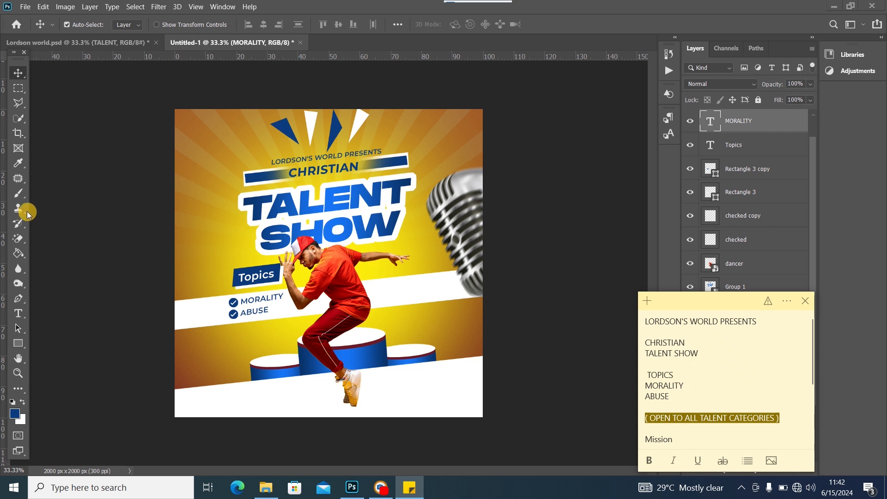
{"action": "left_click", "coordinate": [27, 298]}
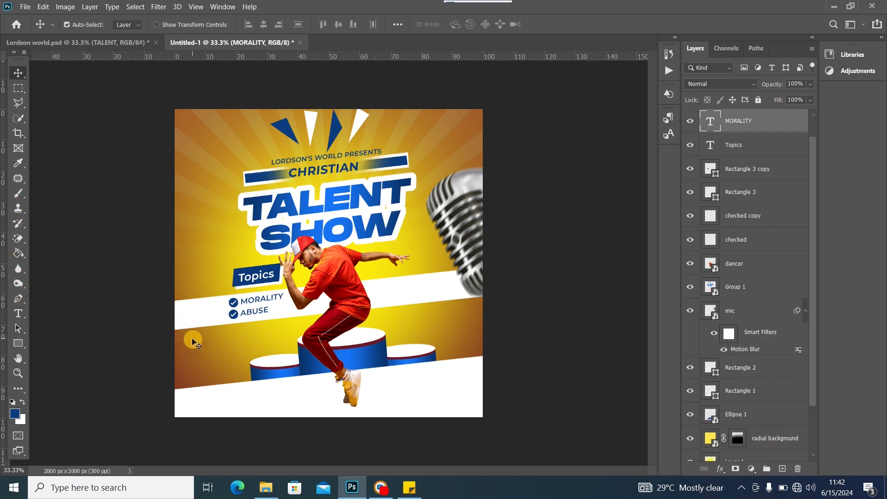
Paste the categories line as new text in Acumin Variable Concept ExtraCondensed Black Italic
{"action": "left_click", "coordinate": [19, 314]}
{"action": "left_click", "coordinate": [191, 345]}
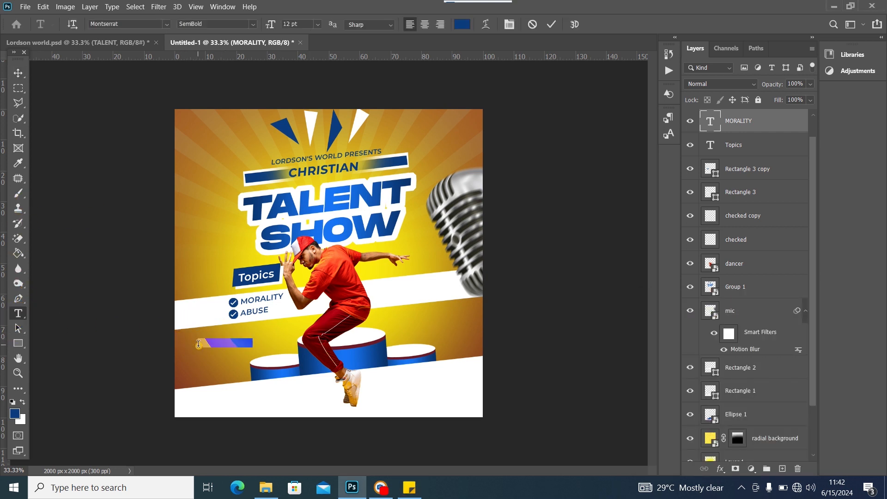
{"action": "key", "text": "ctrl+v"}
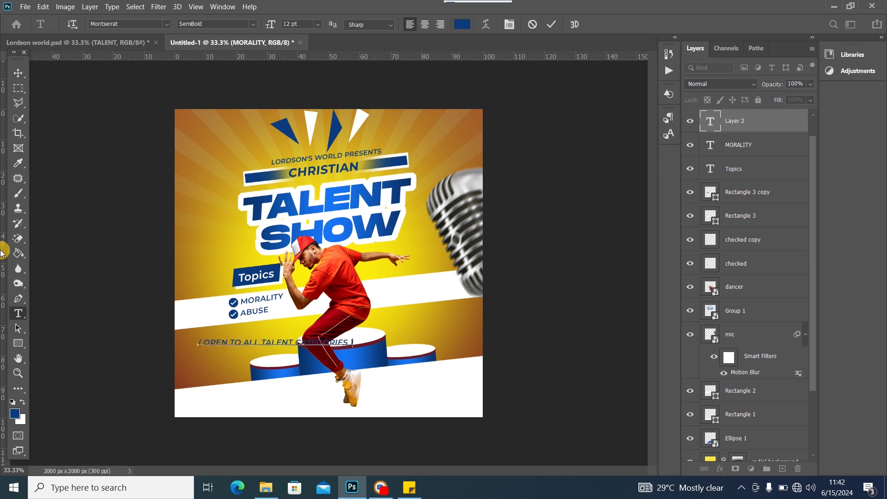
{"action": "key", "text": "ctrl+a"}
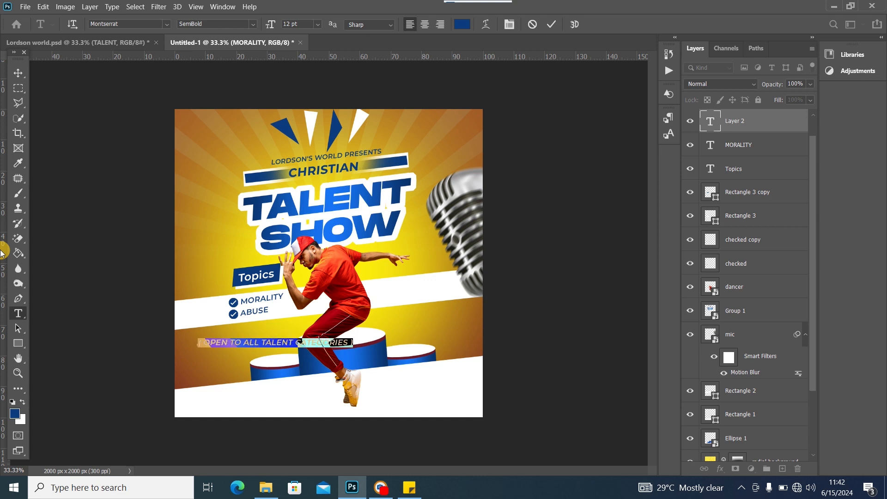
{"action": "left_click", "coordinate": [166, 24]}
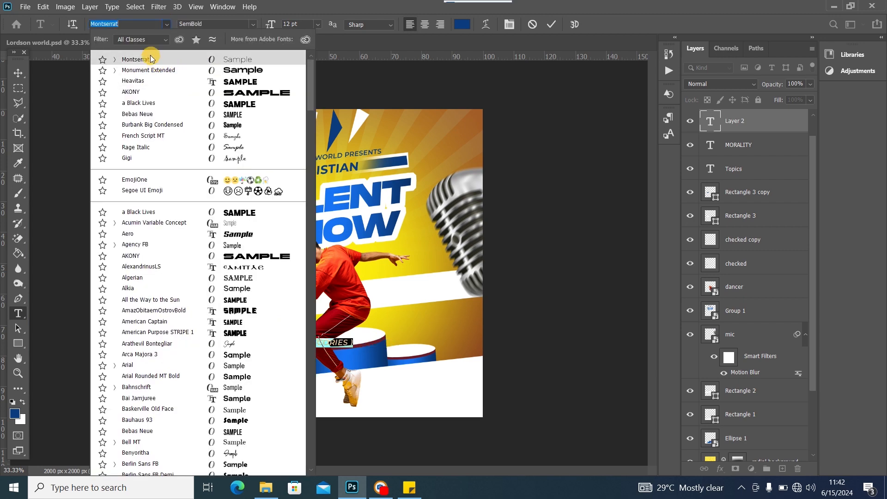
{"action": "type", "text": "acu"}
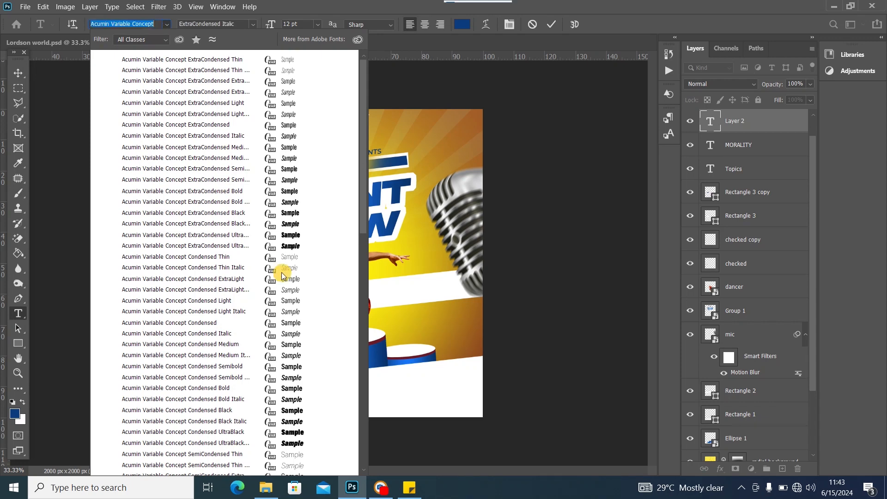
{"action": "left_click", "coordinate": [268, 225]}
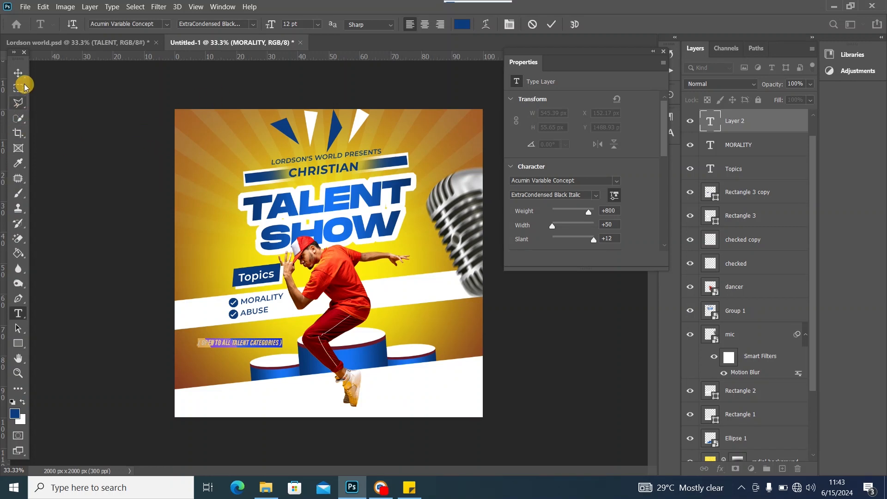
{"action": "left_click", "coordinate": [18, 73]}
Move and transform the categories line below ABUSE, comparing with the reference flyer
{"action": "left_click_drag", "start_coordinate": [249, 346], "coordinate": [261, 332]}
{"action": "key", "text": "ctrl+t"}
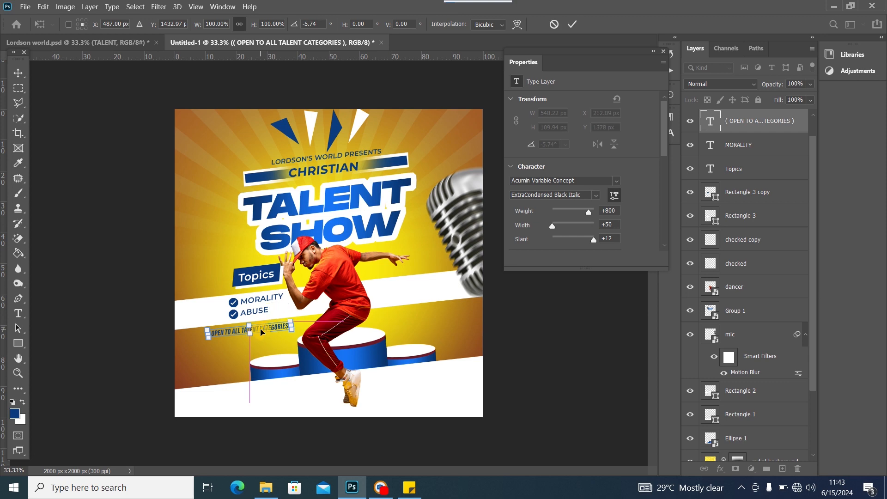
{"action": "left_click", "coordinate": [13, 65]}
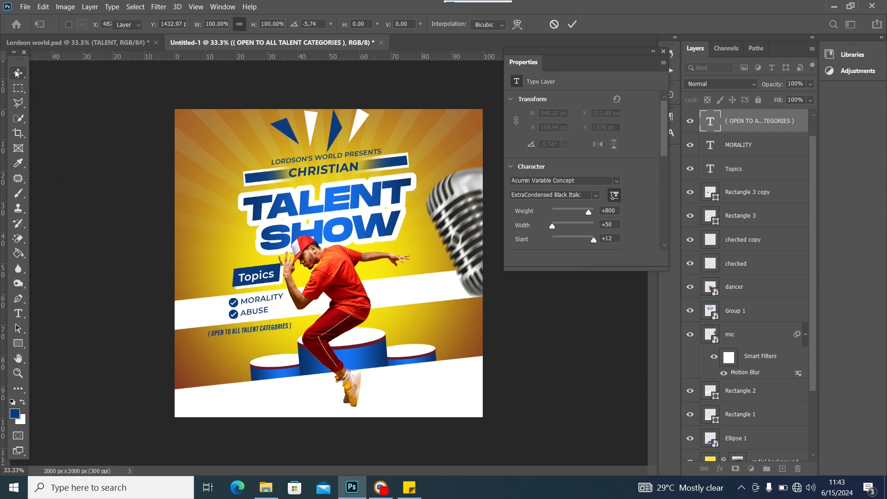
{"action": "left_click", "coordinate": [108, 45]}
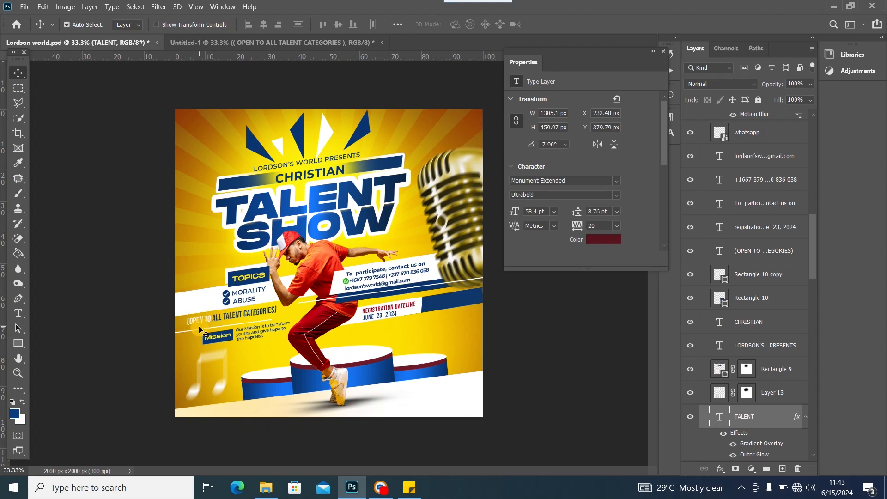
{"action": "left_click", "coordinate": [179, 42]}
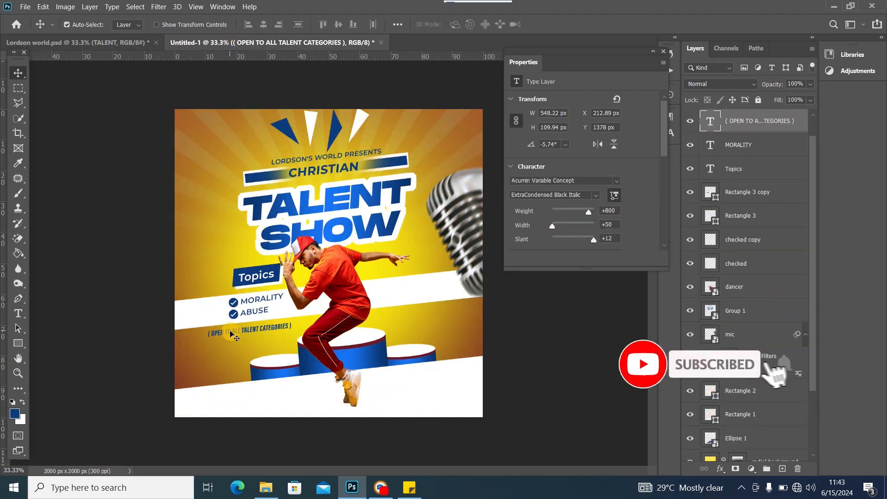
Make the '( OPEN TO' words white and check against the reference flyer
{"action": "double_click", "coordinate": [233, 337]}
{"action": "left_click_drag", "start_coordinate": [234, 336], "coordinate": [119, 331]}
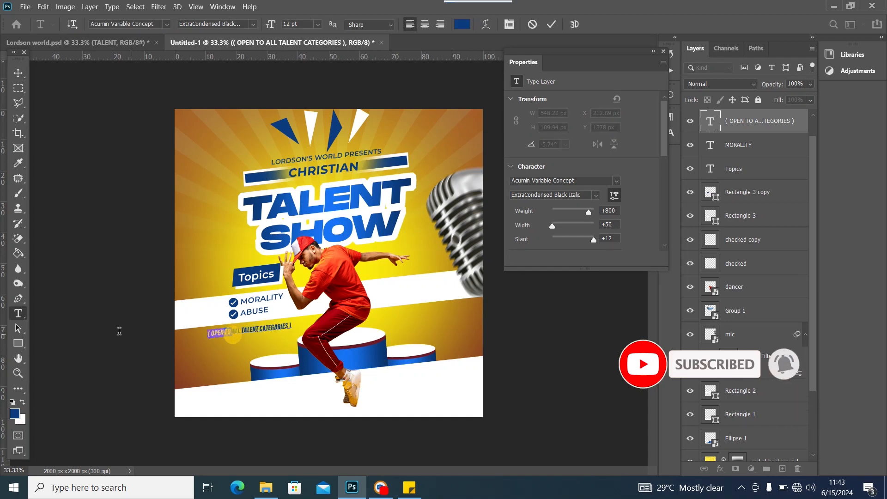
{"action": "left_click", "coordinate": [22, 402]}
{"action": "left_click", "coordinate": [18, 71]}
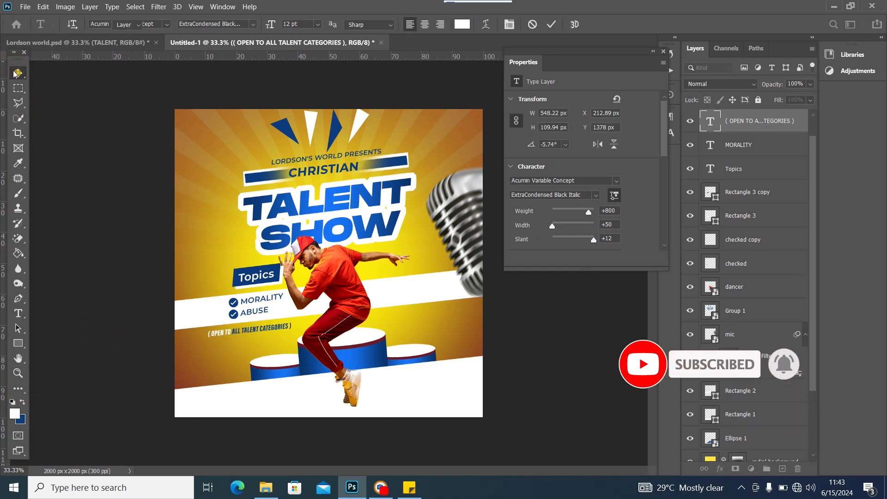
{"action": "left_click", "coordinate": [131, 43]}
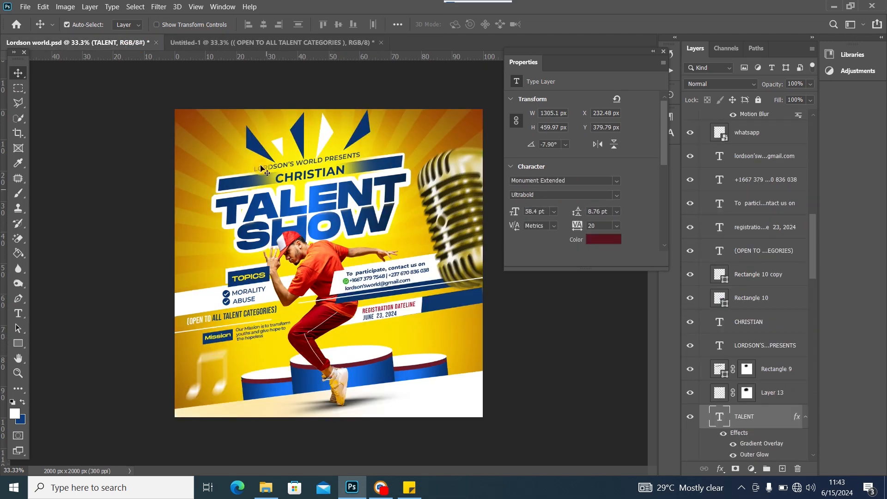
{"action": "left_click", "coordinate": [237, 43]}
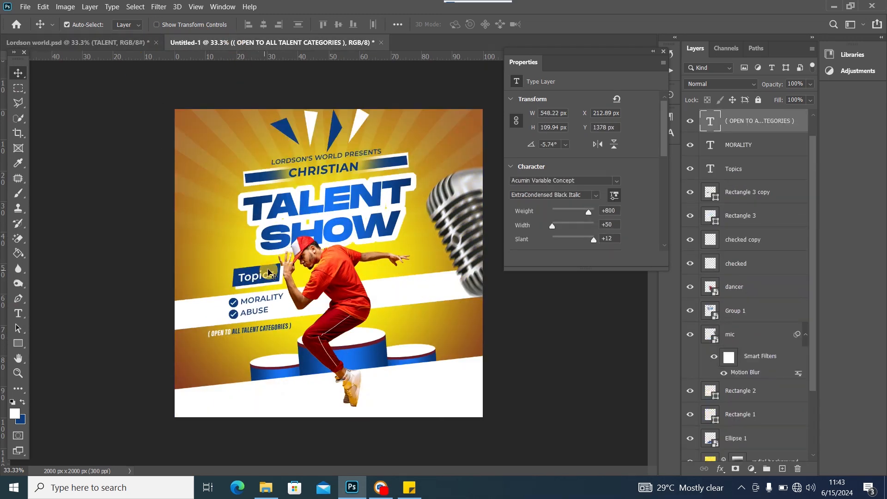
Duplicate the blue Topics box as 'Rectangle 3 copy 2' and place it below the categories line
{"action": "left_click", "coordinate": [272, 271]}
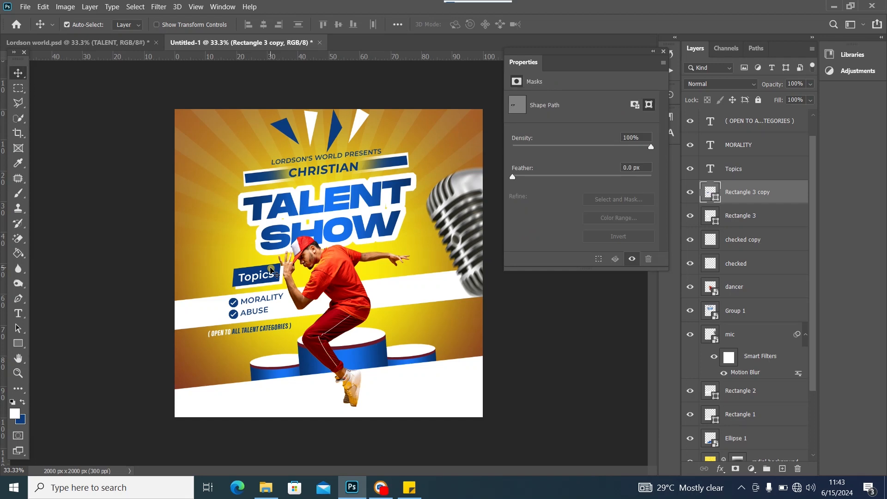
{"action": "key", "text": "ctrl+j"}
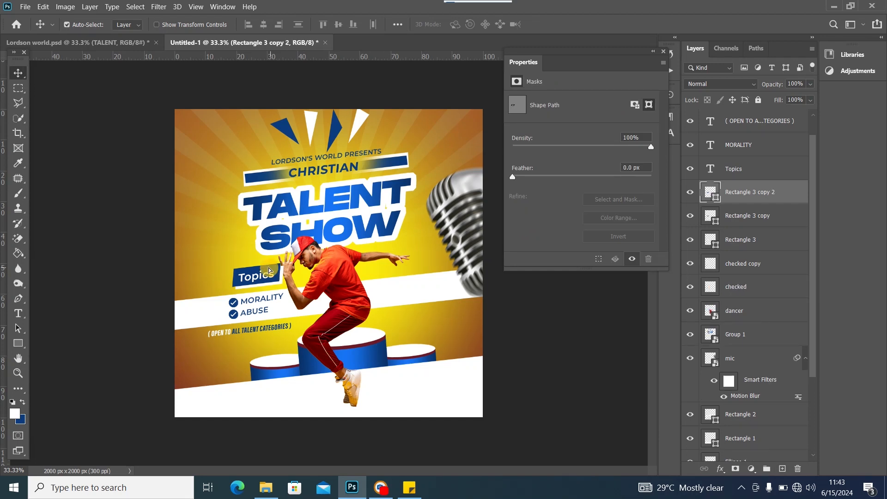
{"action": "left_click_drag", "start_coordinate": [270, 271], "coordinate": [239, 345]}
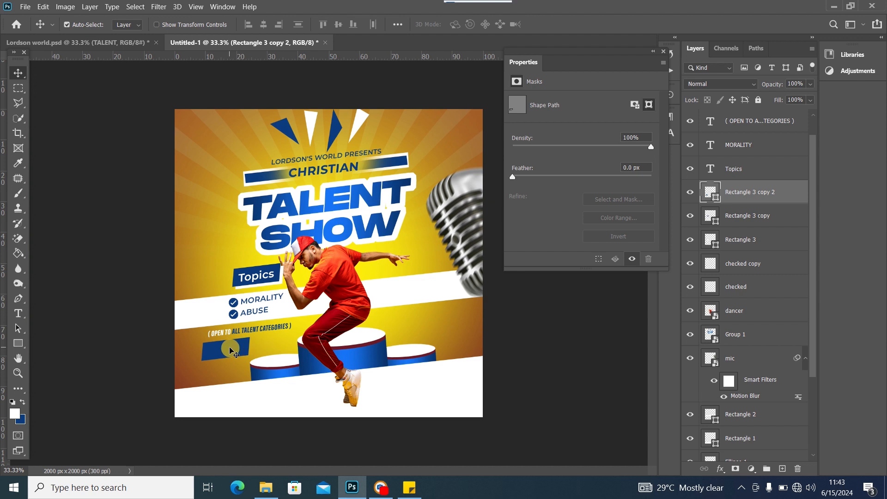
{"action": "left_click_drag", "start_coordinate": [229, 350], "coordinate": [219, 352]}
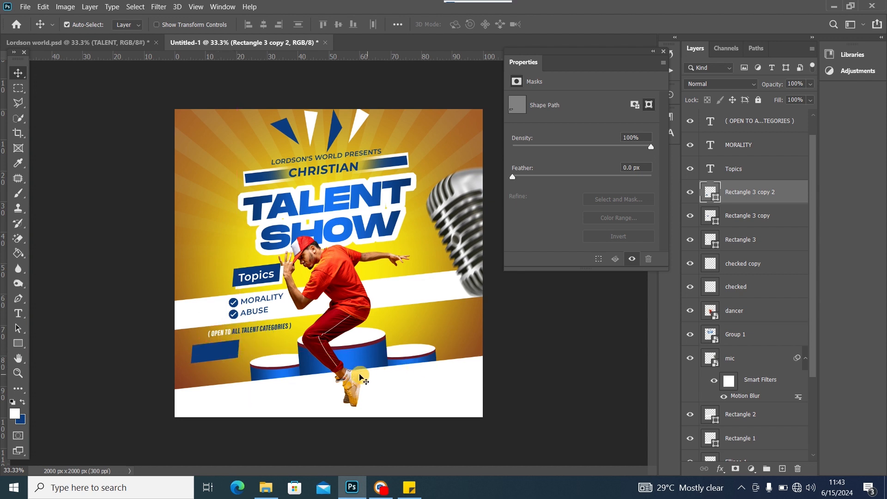
{"action": "left_click", "coordinate": [369, 348]}
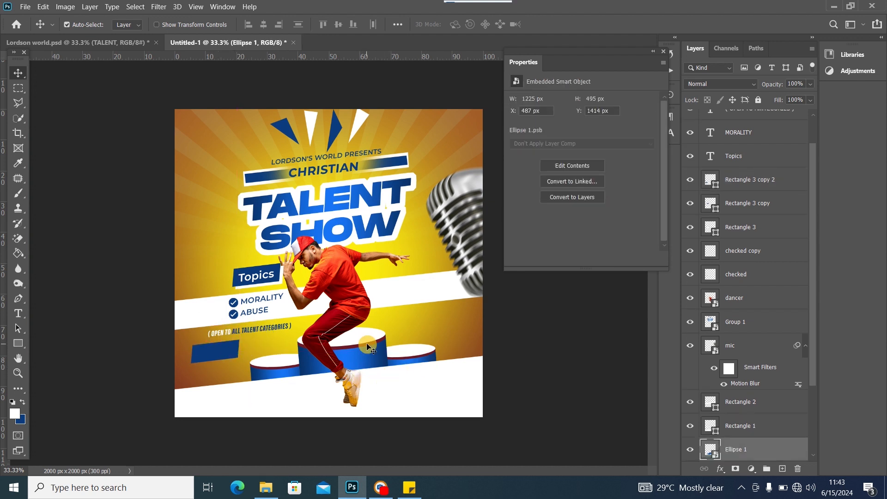
Shrink the blue podium ellipse and move the white bottom band slightly lower
{"action": "key", "text": "ctrl+t"}
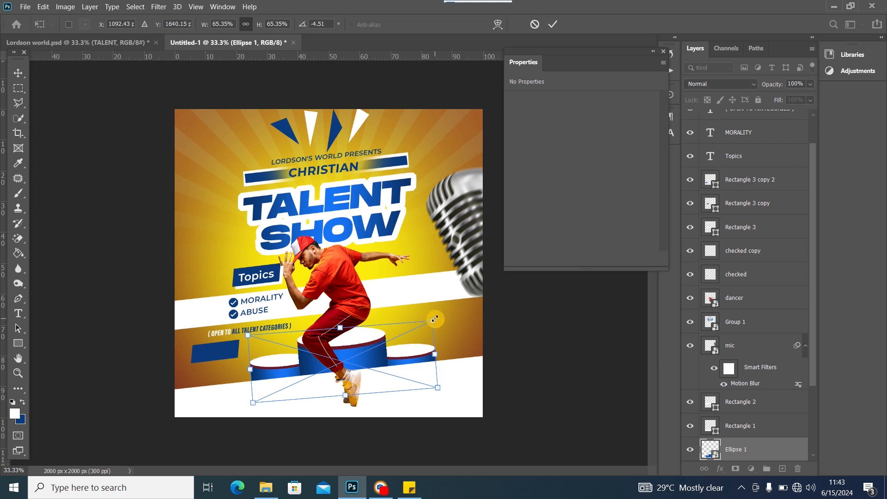
{"action": "left_click_drag", "start_coordinate": [434, 319], "coordinate": [364, 352]}
{"action": "left_click", "coordinate": [17, 73]}
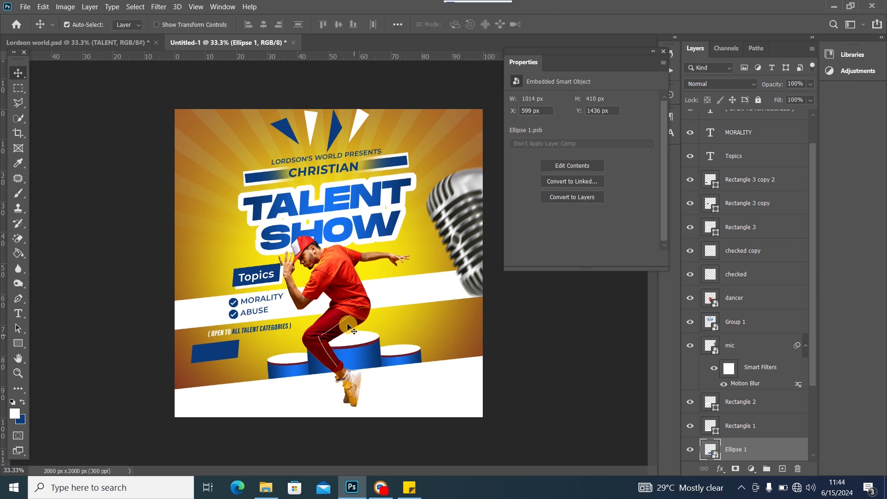
{"action": "left_click_drag", "start_coordinate": [418, 378], "coordinate": [419, 389]}
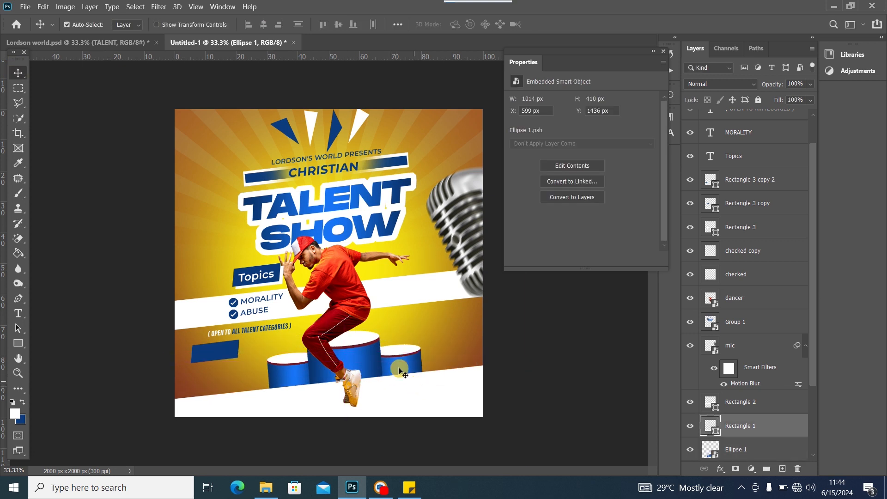
Enlarge the podium ellipse to 61.32% (1149 × 465 px) and resettle it beneath the dancer
{"action": "left_click", "coordinate": [364, 359]}
{"action": "mouse_move", "coordinate": [365, 359]}
{"action": "left_mouse_down"}
{"action": "mouse_move", "coordinate": [362, 365]}
{"action": "mouse_move", "coordinate": [349, 356]}
{"action": "left_mouse_up"}
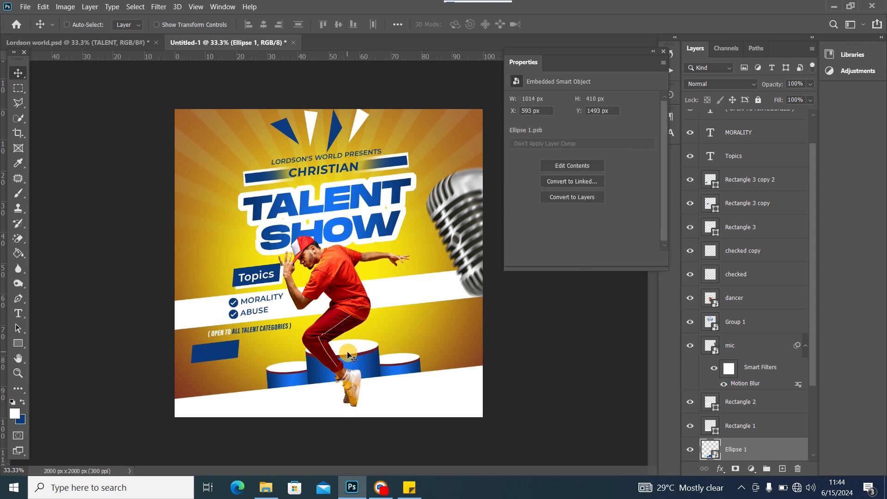
{"action": "key", "text": "ctrl+t"}
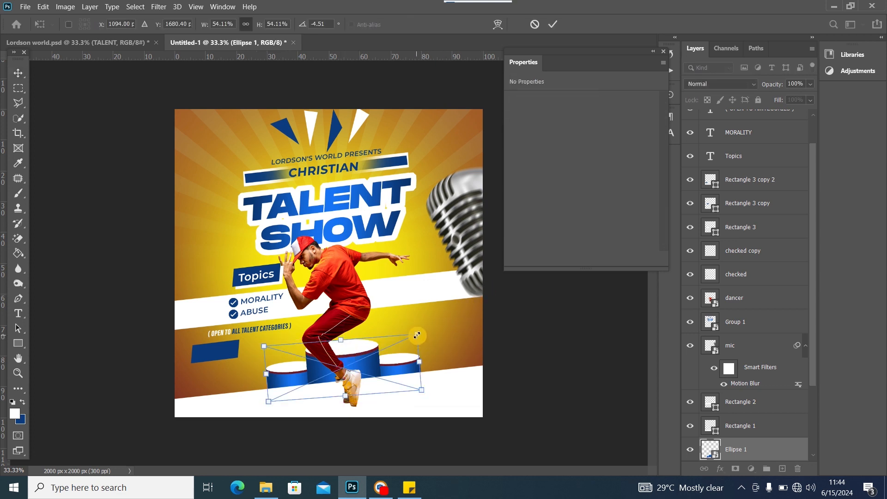
{"action": "left_click_drag", "start_coordinate": [417, 335], "coordinate": [430, 330]}
{"action": "left_click_drag", "start_coordinate": [361, 362], "coordinate": [356, 364]}
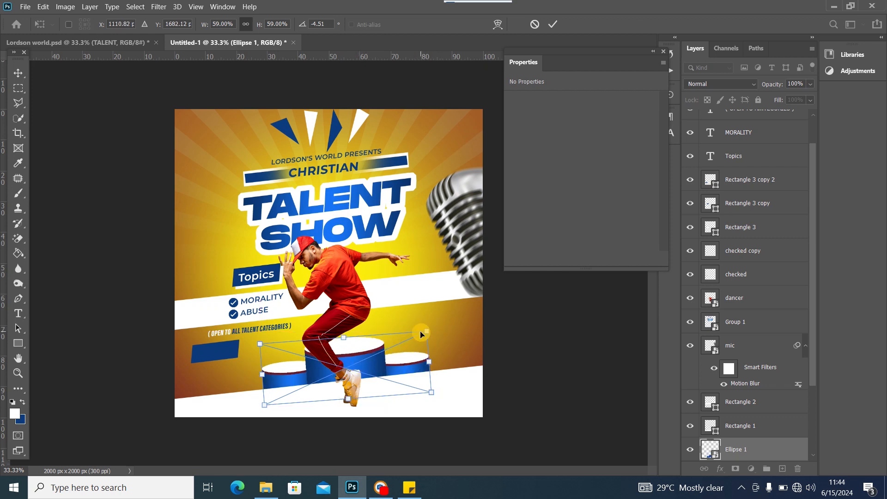
{"action": "left_click_drag", "start_coordinate": [426, 332], "coordinate": [431, 328]}
{"action": "left_click_drag", "start_coordinate": [366, 354], "coordinate": [362, 354]}
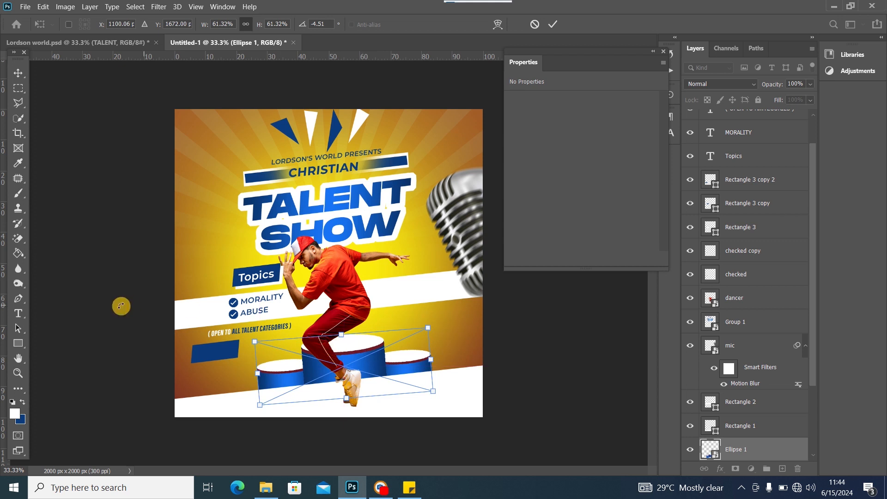
{"action": "left_click", "coordinate": [18, 73]}
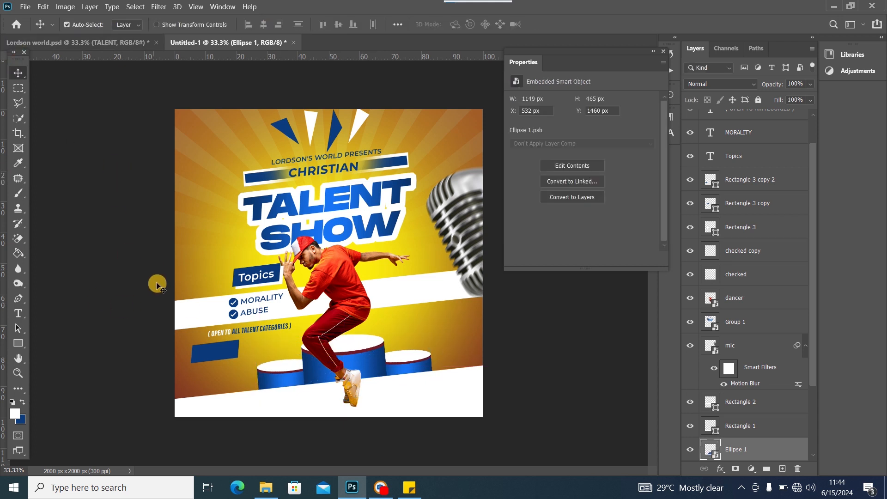
{"action": "left_click", "coordinate": [215, 352]}
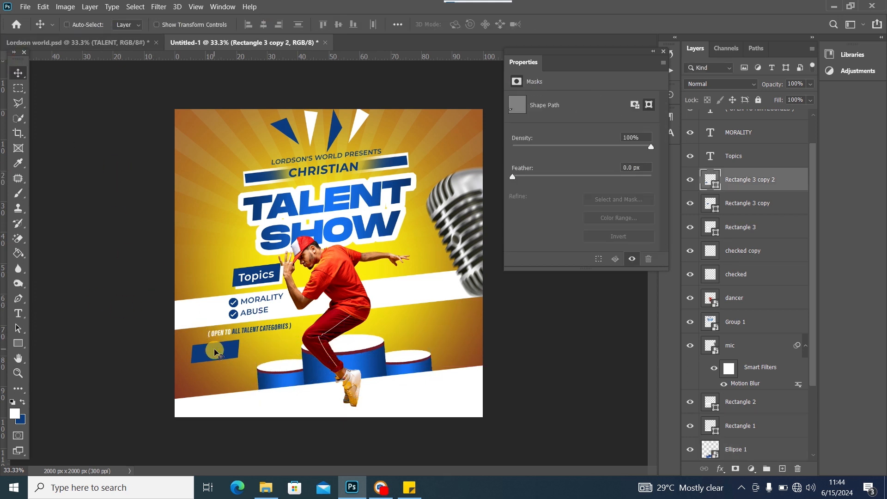
Shrink the copied blue box and nudge it left and down
{"action": "key", "text": "ctrl+t"}
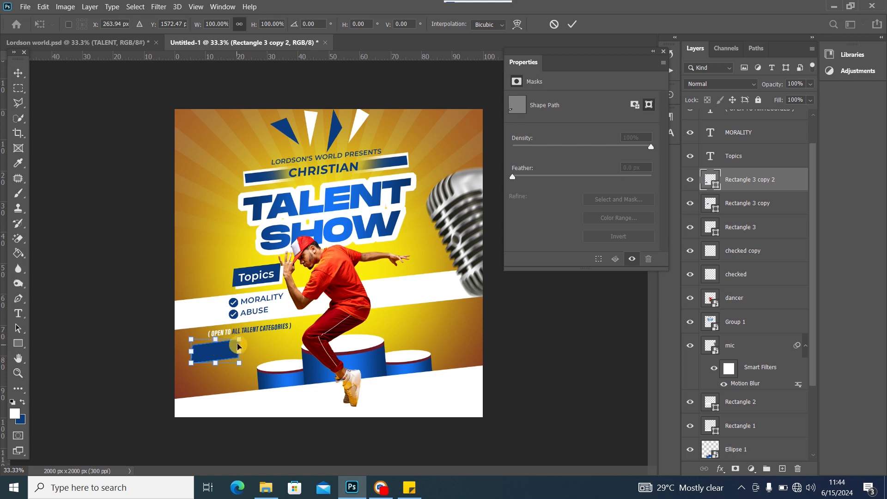
{"action": "mouse_move", "coordinate": [239, 340]}
{"action": "left_mouse_down"}
{"action": "mouse_move", "coordinate": [216, 352]}
{"action": "mouse_move", "coordinate": [222, 344]}
{"action": "left_mouse_up"}
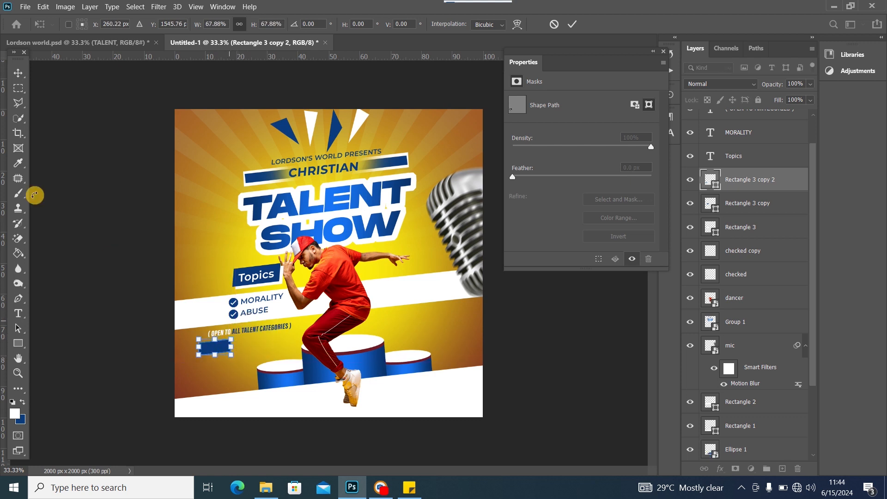
{"action": "left_click", "coordinate": [17, 72]}
{"action": "left_click", "coordinate": [201, 342]}
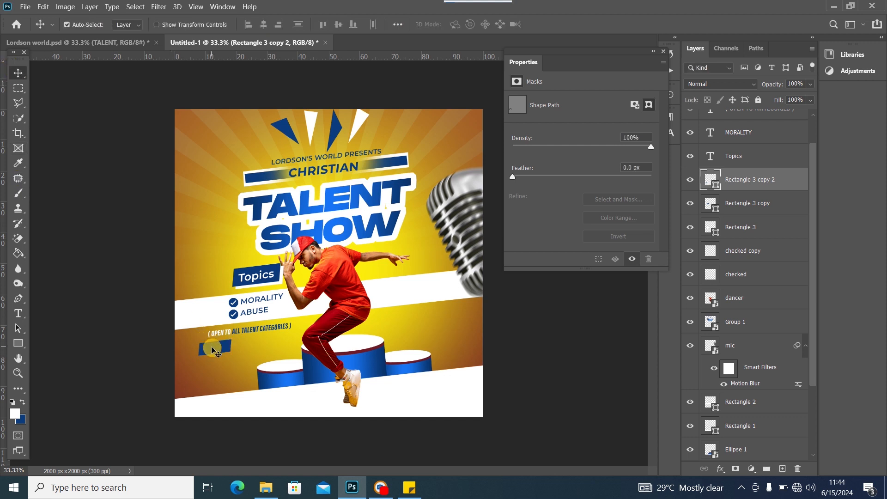
{"action": "left_click_drag", "start_coordinate": [211, 348], "coordinate": [205, 349]}
Duplicate the Topics label onto the small box, retyped as 'Mission' at 10 pt
{"action": "left_click", "coordinate": [261, 277]}
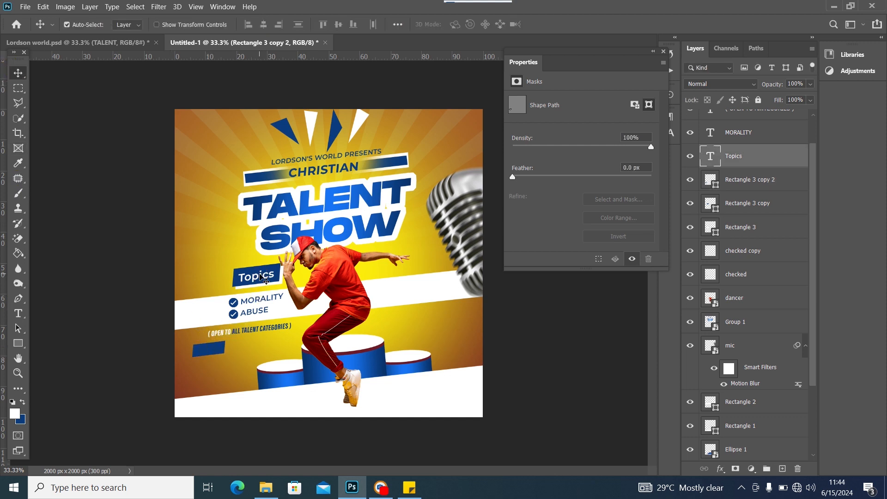
{"action": "left_click", "coordinate": [256, 278]}
{"action": "key", "text": "ctrl+j"}
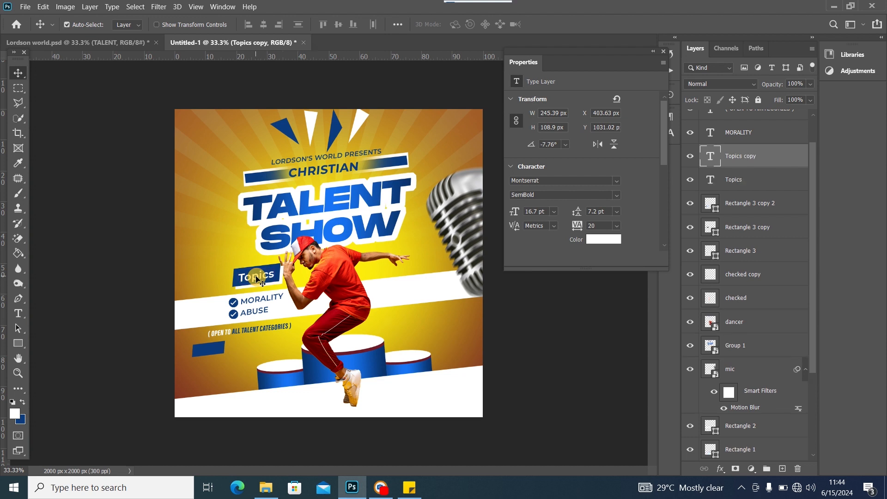
{"action": "left_click_drag", "start_coordinate": [257, 280], "coordinate": [214, 352]}
{"action": "double_click", "coordinate": [212, 348]}
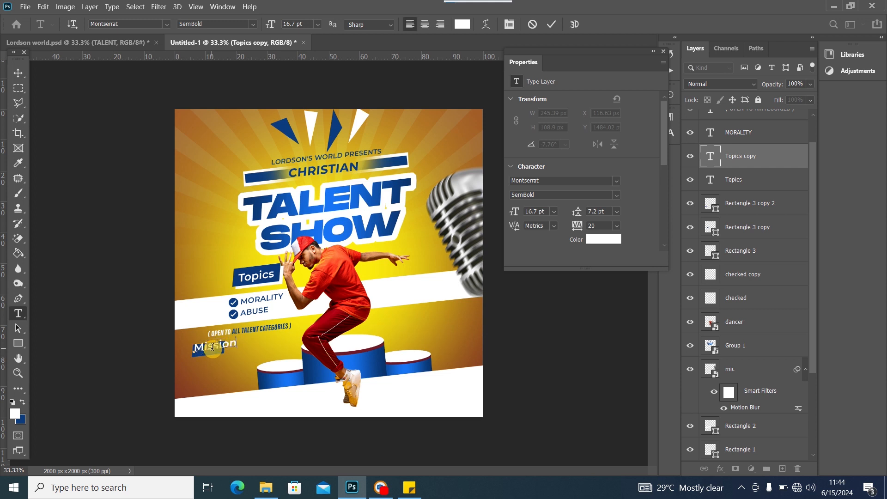
{"action": "type", "text": "Mission"}
{"action": "double_click", "coordinate": [213, 347]}
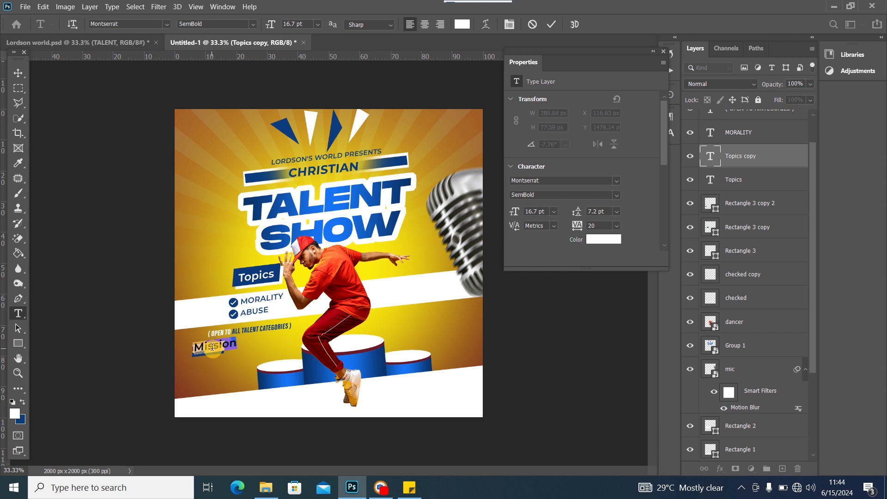
{"action": "left_click", "coordinate": [318, 24]}
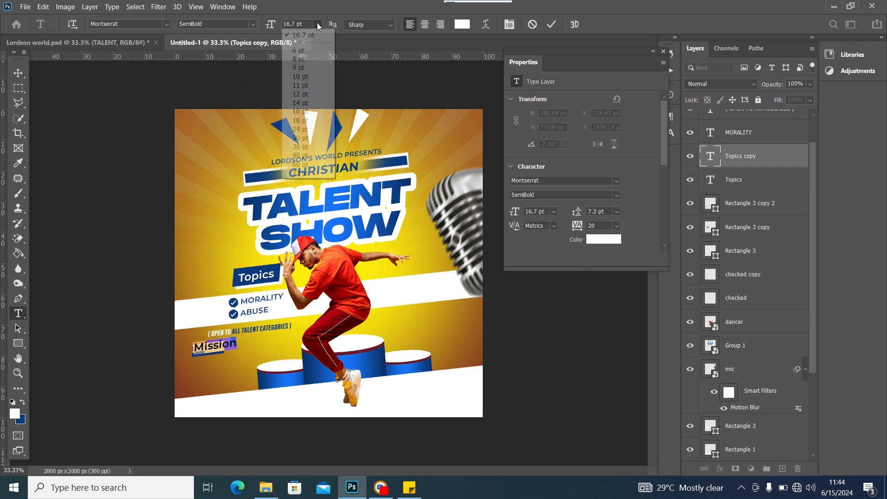
{"action": "left_click", "coordinate": [305, 76]}
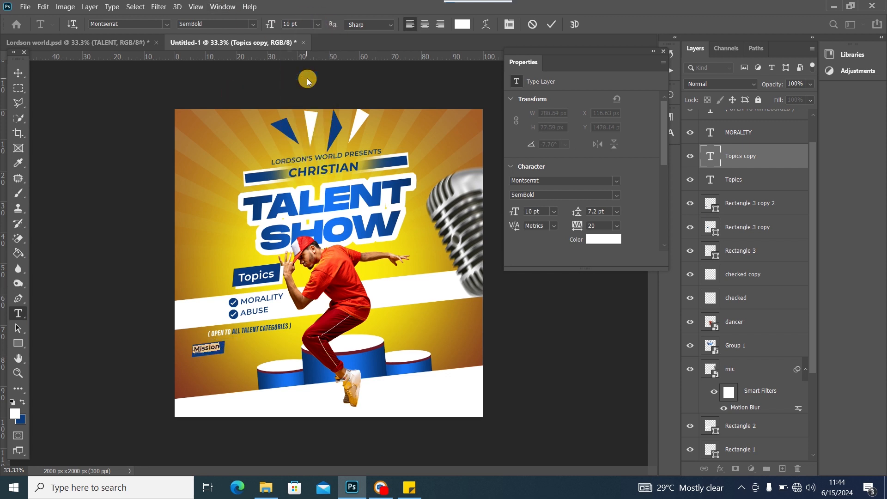
{"action": "left_click", "coordinate": [19, 72]}
Centre the Mission label on the blue box and view the Lordson world.psd reference
{"action": "left_click", "coordinate": [217, 340]}
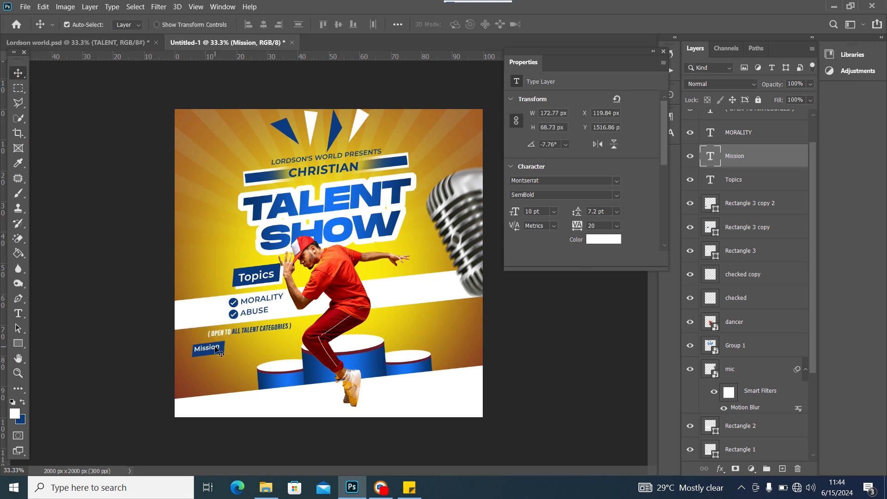
{"action": "left_click_drag", "start_coordinate": [216, 347], "coordinate": [218, 350]}
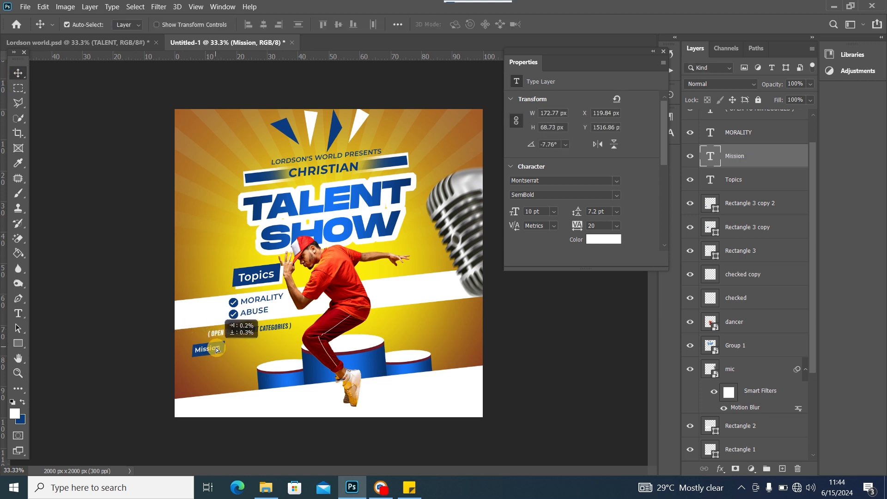
{"action": "left_click", "coordinate": [120, 45]}
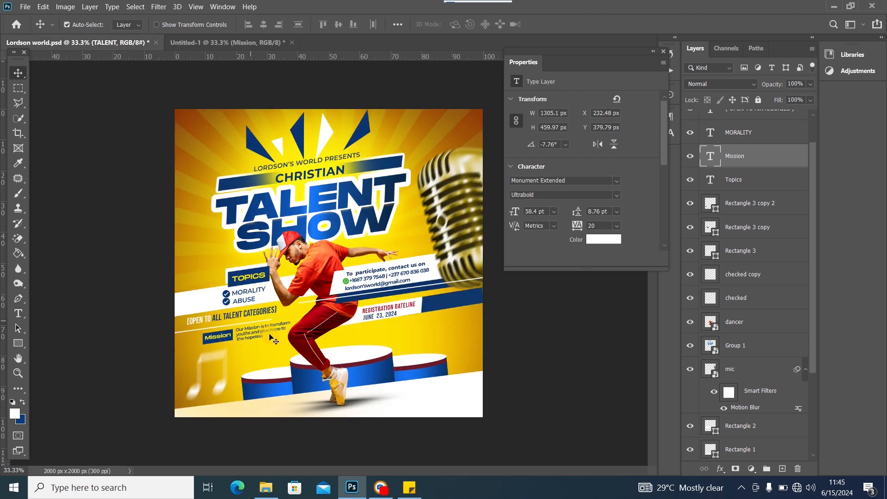
Copy the mission sentence from the sticky note, then bring Photoshop back in front
{"action": "left_click", "coordinate": [198, 44]}
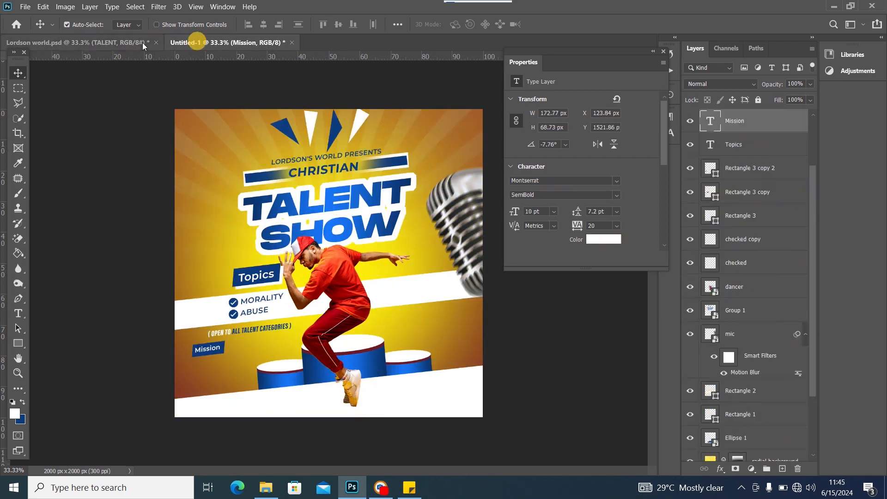
{"action": "left_click", "coordinate": [409, 487]}
{"action": "scroll", "coordinate": [732, 375], "scroll_direction": "down", "scroll_amount": 3}
{"action": "scroll", "coordinate": [732, 375], "scroll_direction": "down", "scroll_amount": 2}
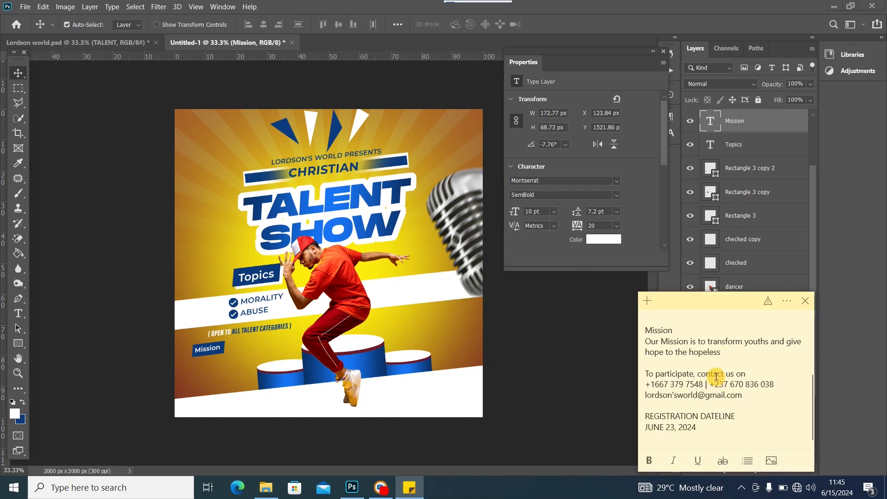
{"action": "scroll", "coordinate": [715, 376], "scroll_direction": "up", "scroll_amount": 2}
{"action": "left_click_drag", "start_coordinate": [729, 382], "coordinate": [643, 371]}
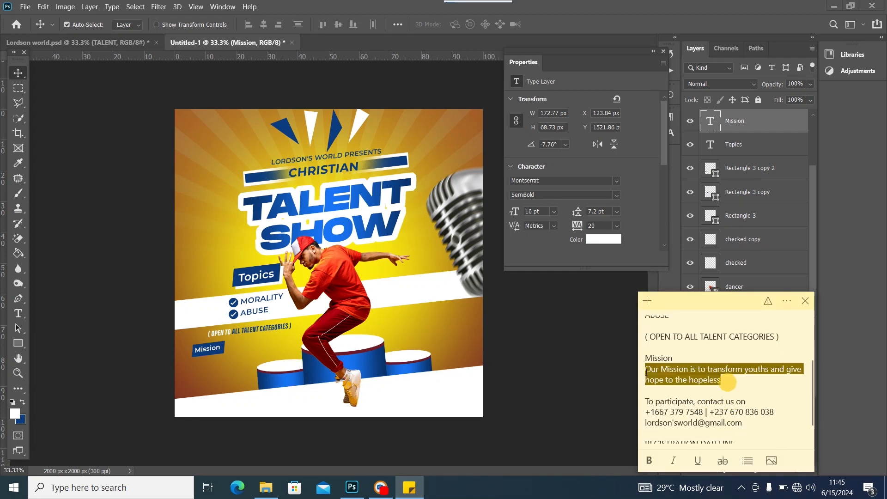
{"action": "right_click", "coordinate": [690, 373]}
{"action": "left_click", "coordinate": [722, 385]}
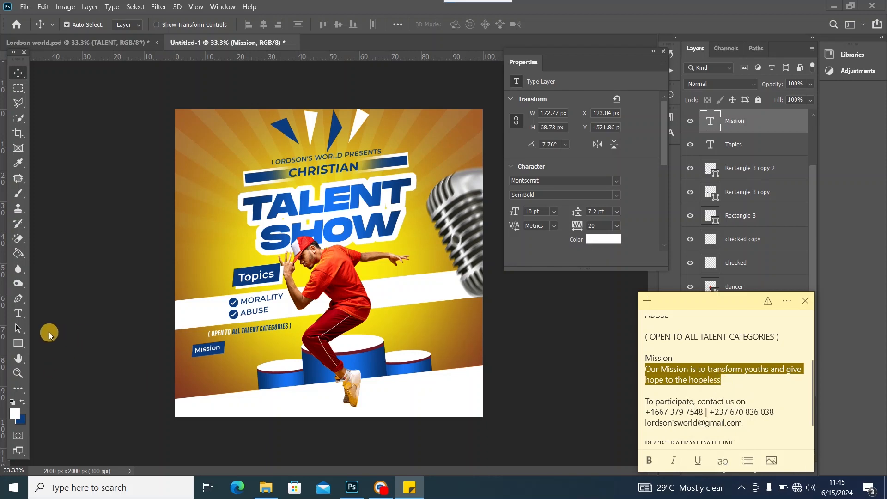
{"action": "left_click", "coordinate": [20, 317]}
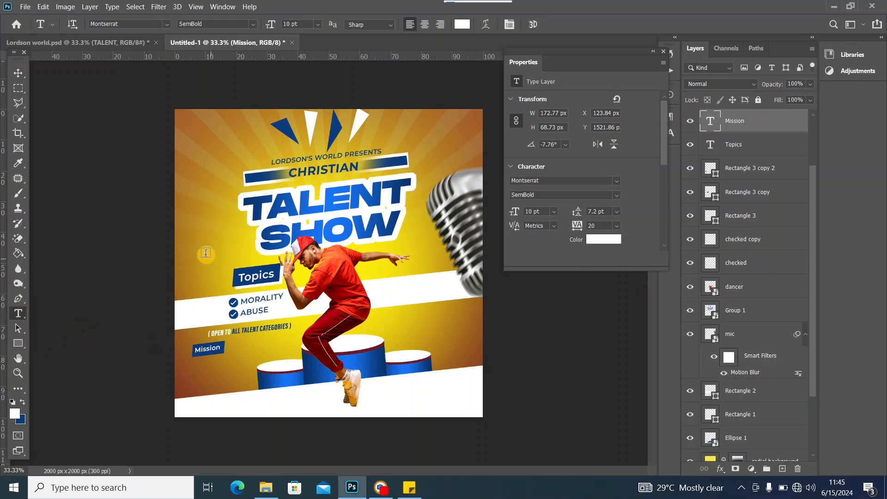
Paste 'Our Mission is to transform youths and give hope to the hopeless' into a paragraph box beside Mission
{"action": "left_click_drag", "start_coordinate": [236, 340], "coordinate": [302, 366]}
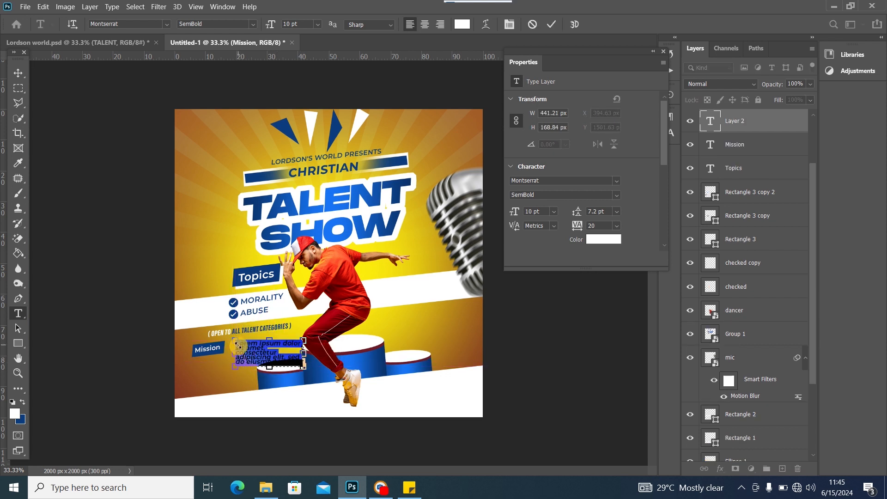
{"action": "key", "text": "ctrl+v"}
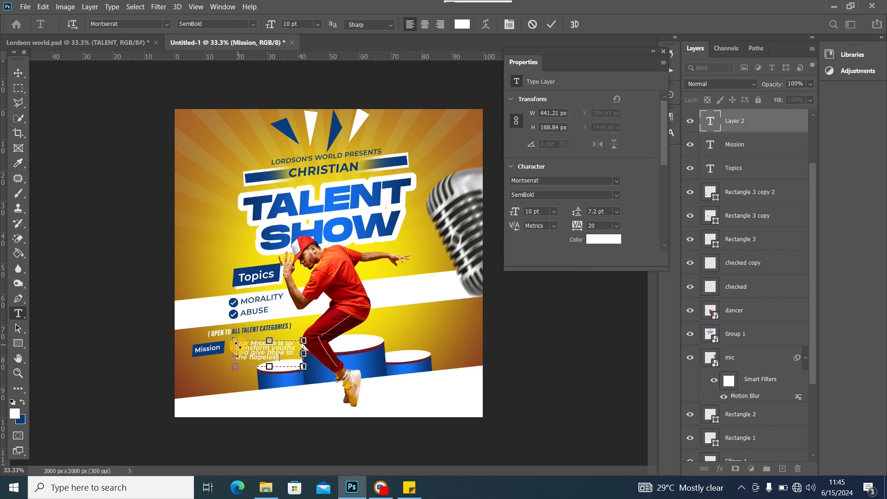
{"action": "key", "text": "ctrl+a"}
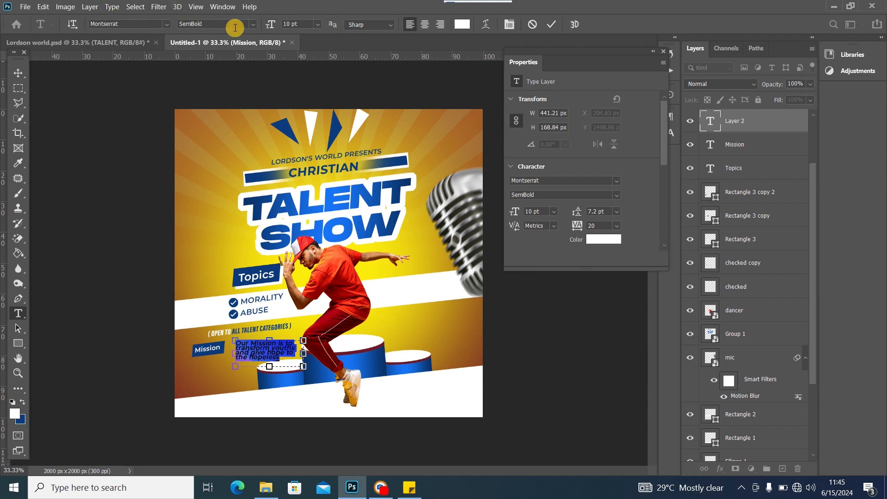
Style the paragraph Montserrat Italic 8 pt with tighter tracking and 9.2 pt leading
{"action": "left_click", "coordinate": [254, 24]}
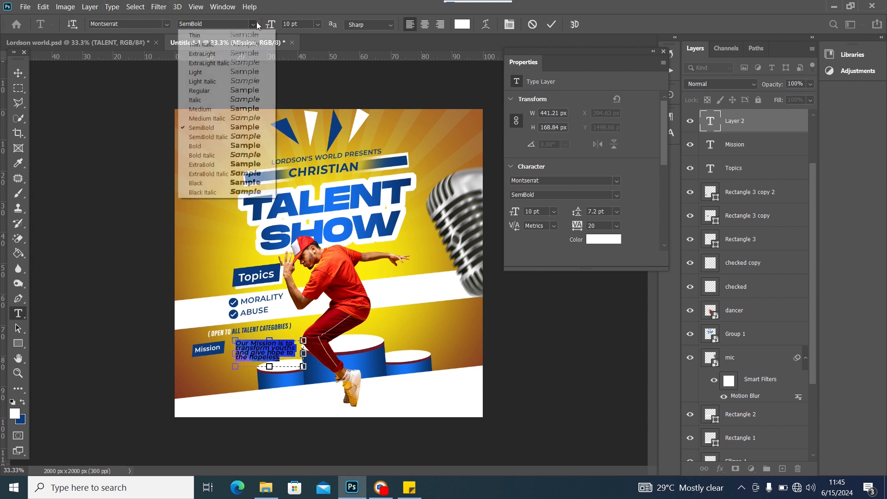
{"action": "left_click", "coordinate": [232, 91]}
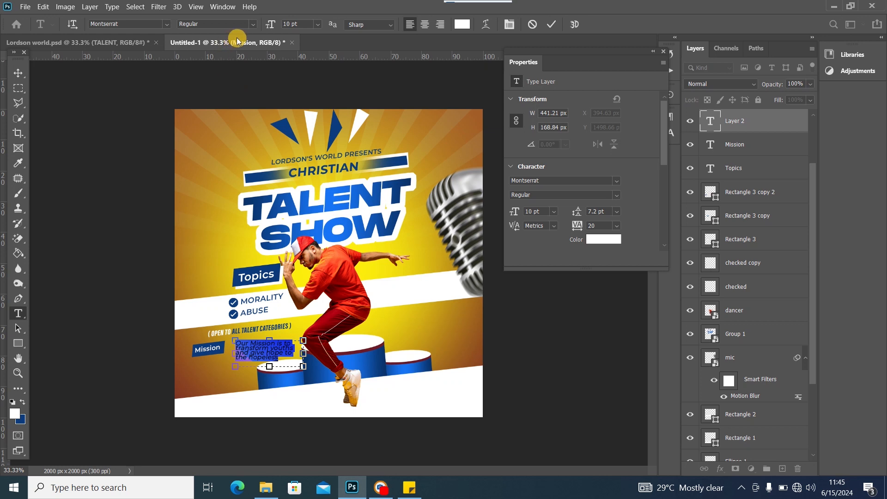
{"action": "left_click", "coordinate": [253, 24]}
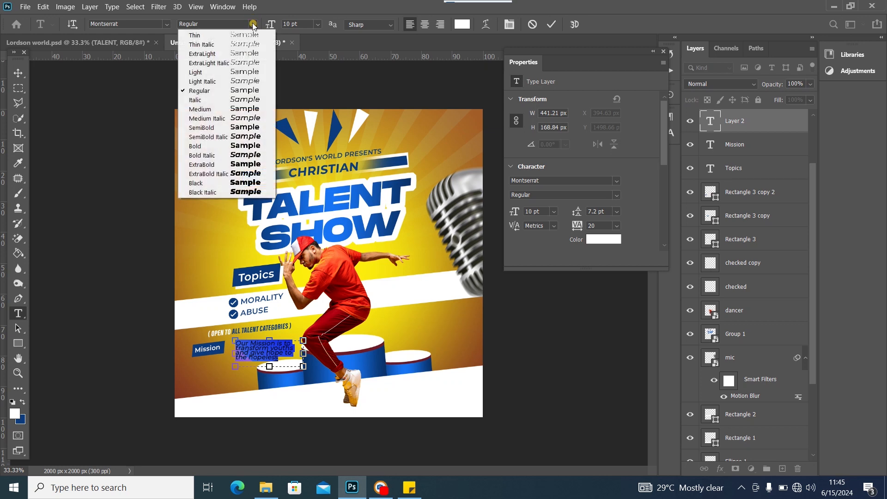
{"action": "left_click", "coordinate": [229, 100]}
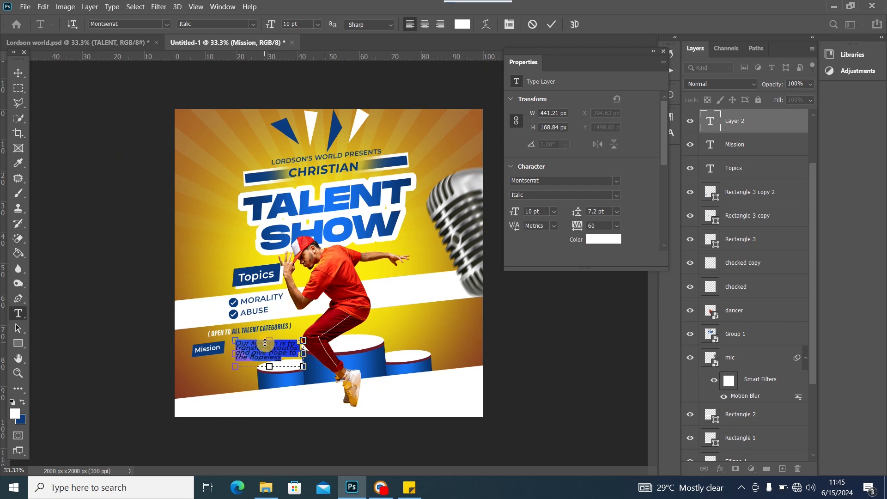
{"action": "key", "text": "alt+Left"}
{"action": "key", "text": "alt+Left"}
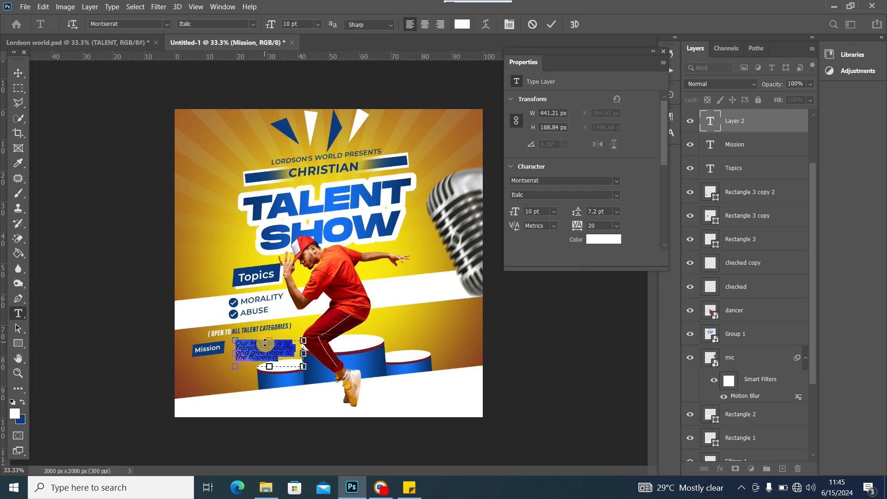
{"action": "left_click_drag", "start_coordinate": [273, 370], "coordinate": [272, 376]}
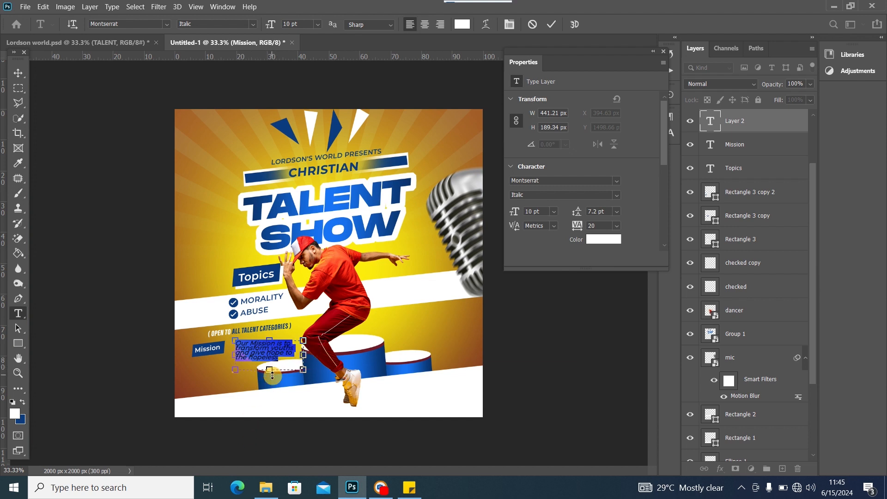
{"action": "key", "text": "alt+Down"}
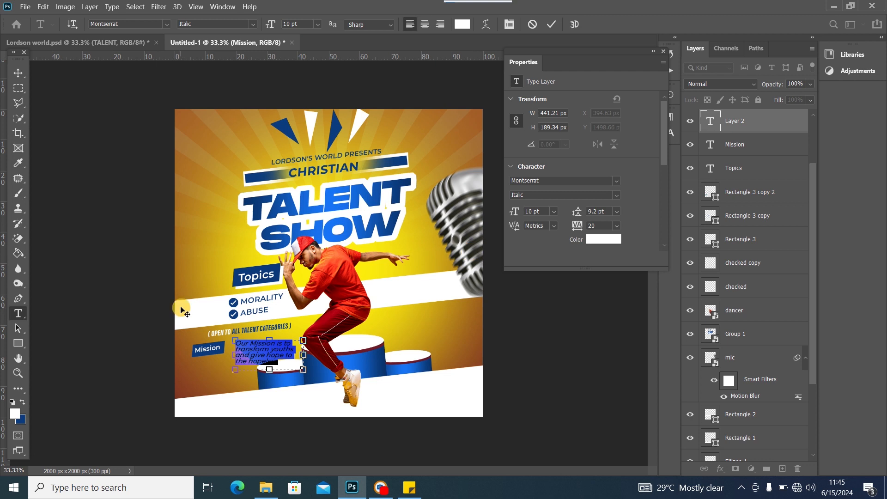
{"action": "left_click", "coordinate": [318, 25]}
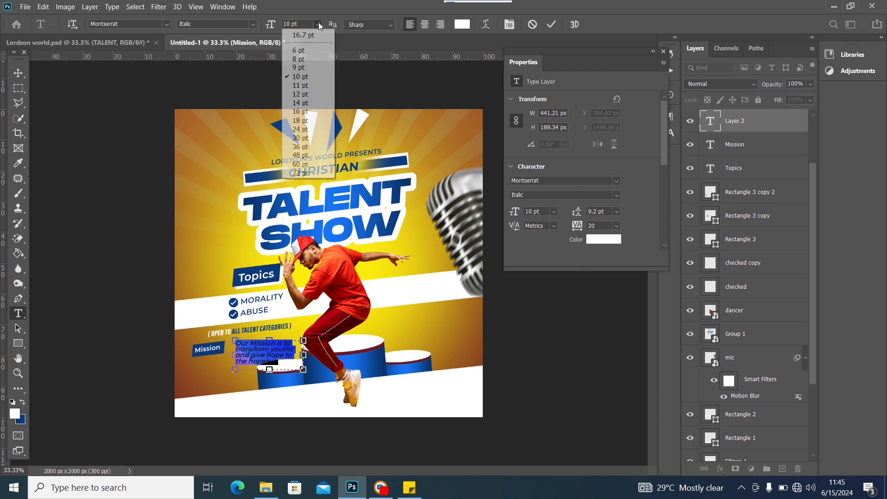
{"action": "left_click", "coordinate": [302, 60]}
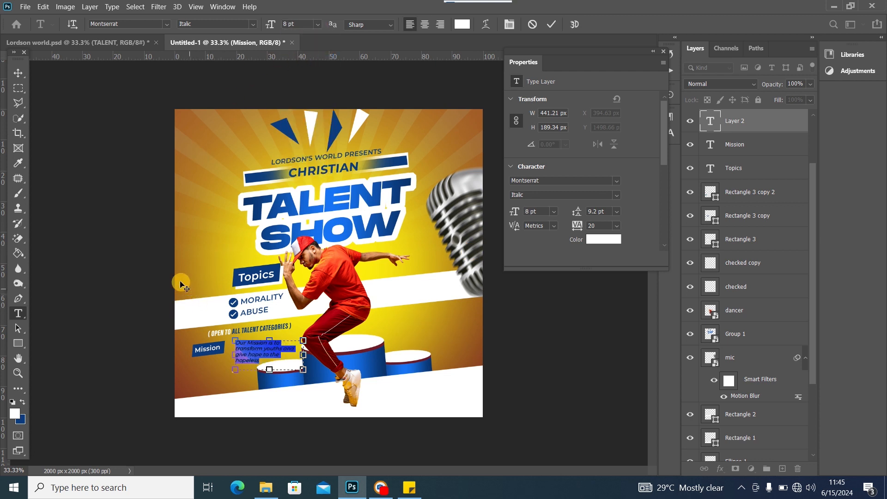
{"action": "left_click", "coordinate": [19, 73]}
{"action": "left_click", "coordinate": [263, 361]}
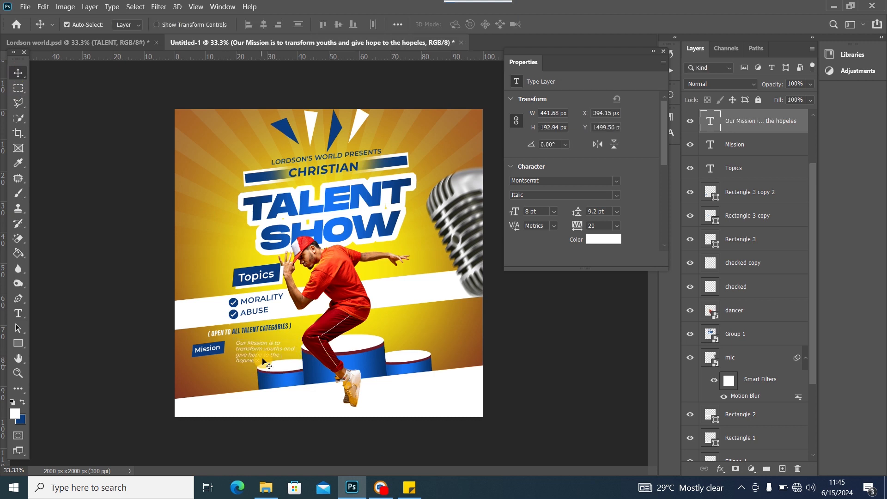
Try blue for the mission paragraph, then set it to Montserrat Medium Italic
{"action": "double_click", "coordinate": [263, 354]}
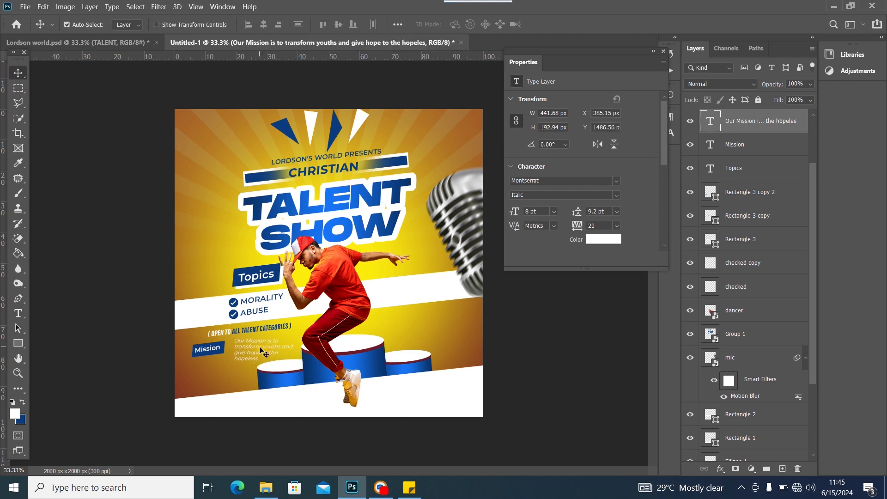
{"action": "left_click", "coordinate": [24, 403]}
{"action": "left_click", "coordinate": [19, 72]}
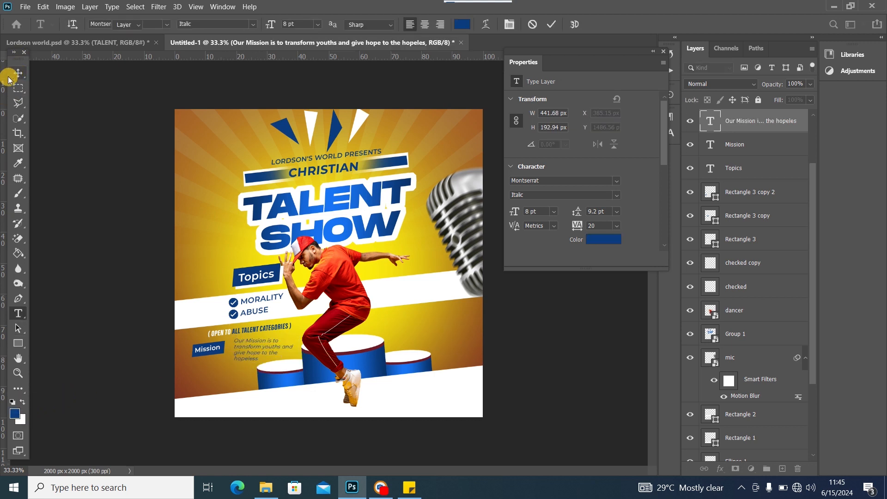
{"action": "left_click", "coordinate": [96, 178]}
{"action": "double_click", "coordinate": [251, 353]}
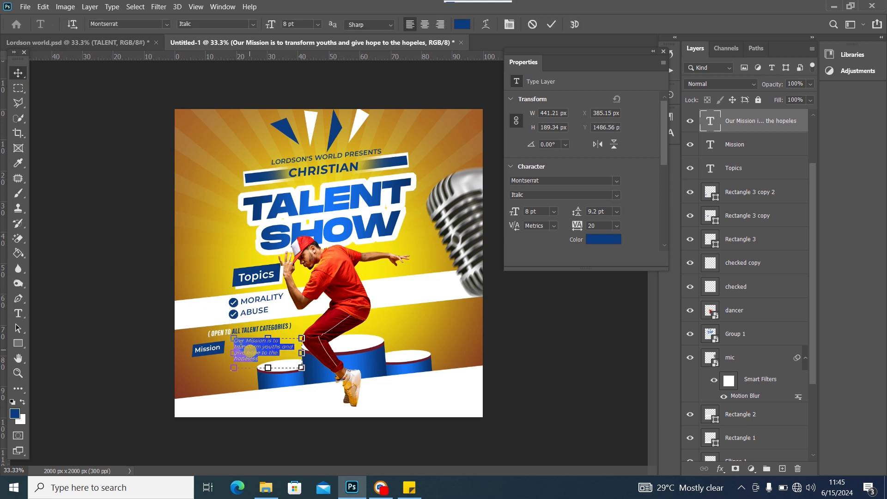
{"action": "left_click", "coordinate": [252, 23]}
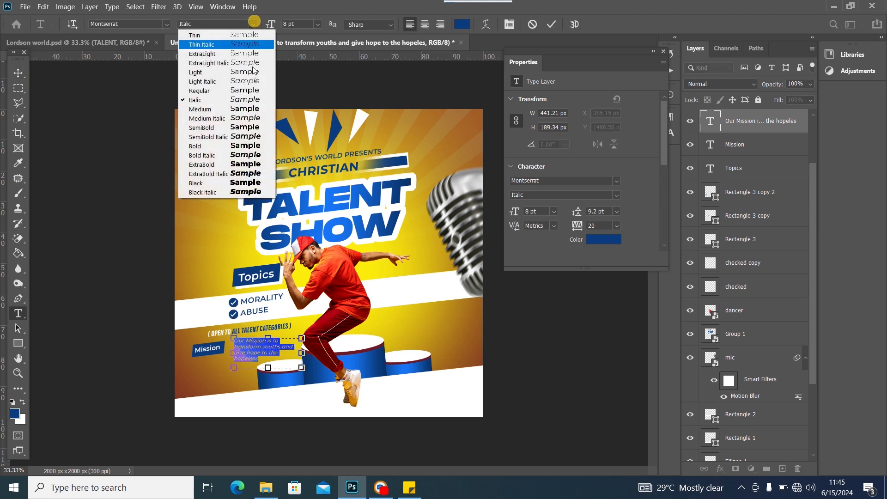
{"action": "left_click", "coordinate": [247, 119]}
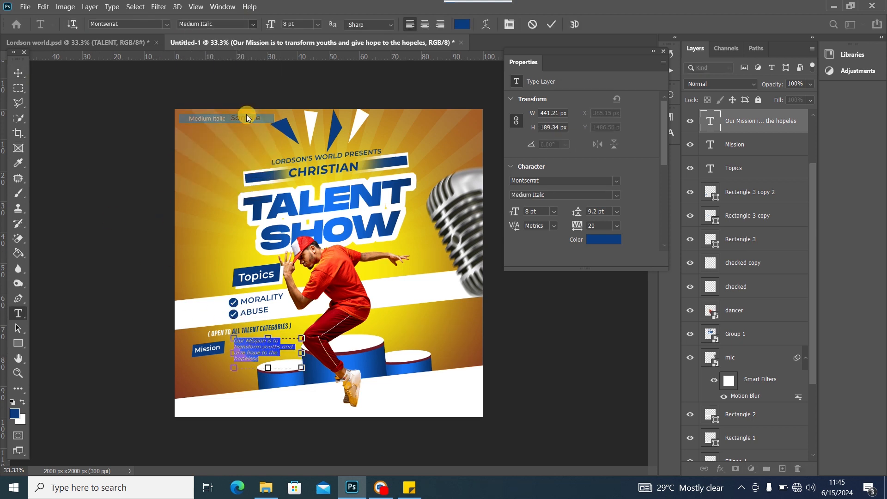
{"action": "left_click", "coordinate": [18, 73]}
Tilt the paragraph -6.04°, scale it to 6.93 pt, and make it black
{"action": "key", "text": "ctrl+t"}
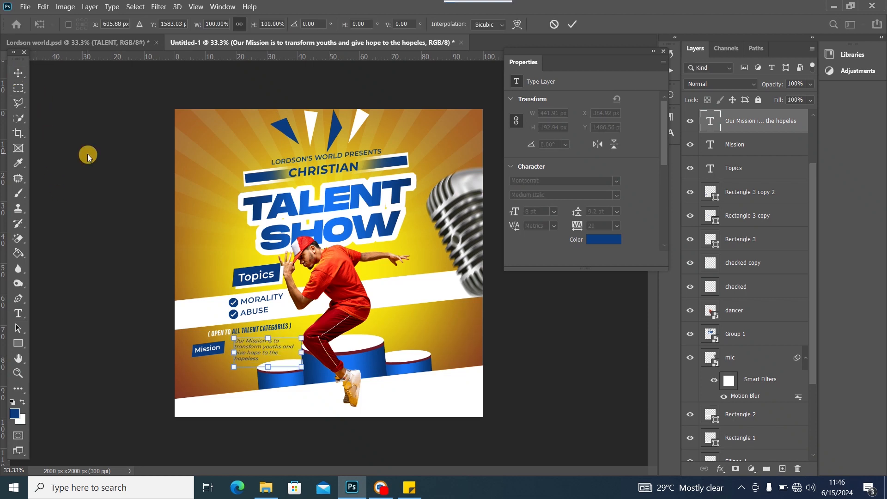
{"action": "left_click_drag", "start_coordinate": [326, 339], "coordinate": [320, 329]}
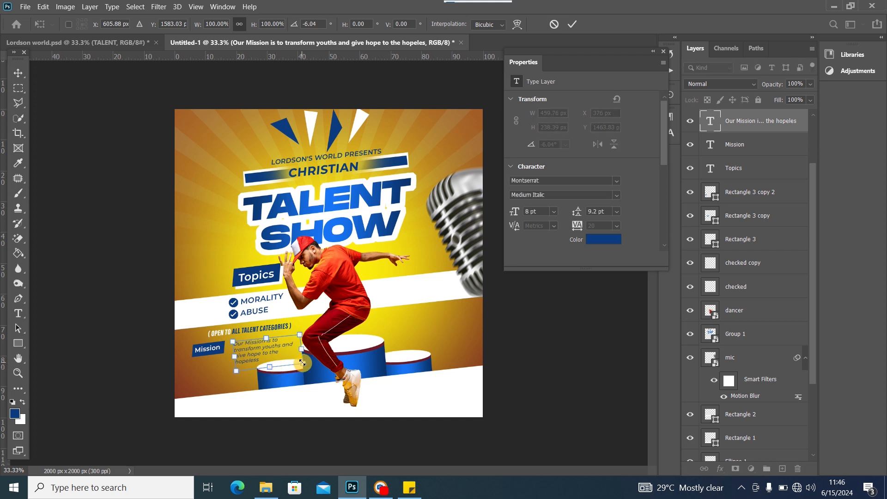
{"action": "left_click_drag", "start_coordinate": [301, 361], "coordinate": [270, 348]}
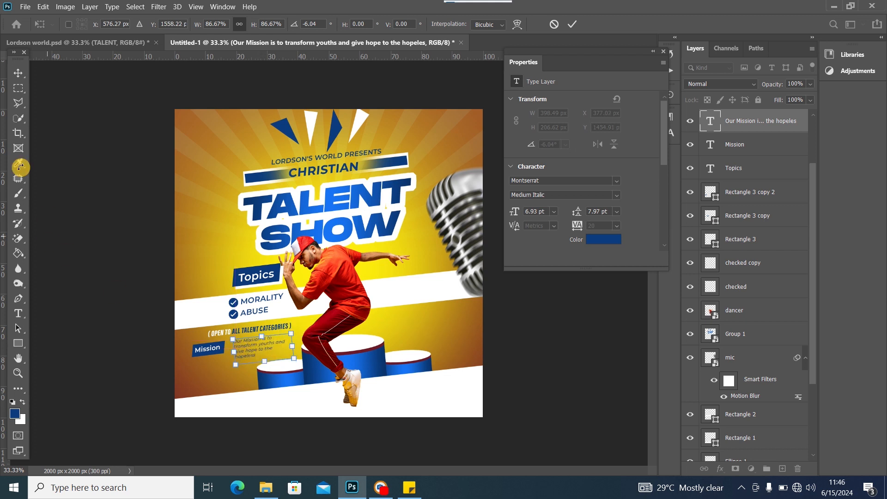
{"action": "left_click", "coordinate": [20, 73]}
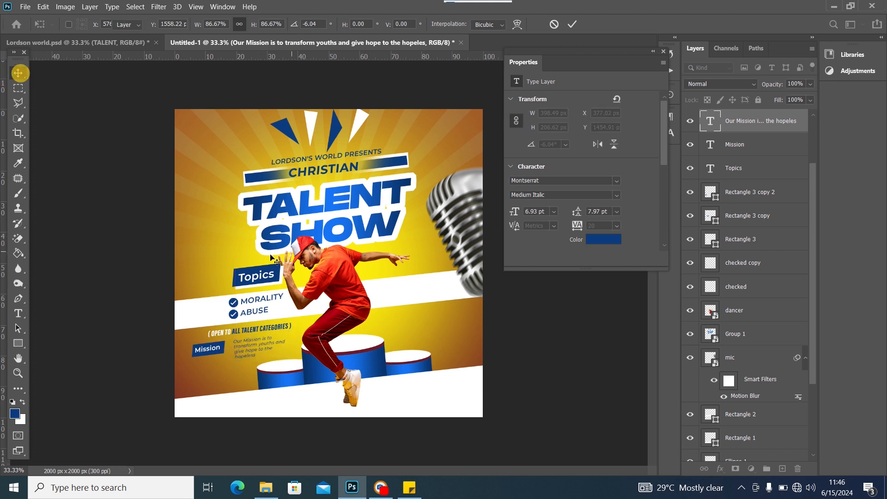
{"action": "double_click", "coordinate": [255, 345]}
{"action": "left_click", "coordinate": [12, 403]}
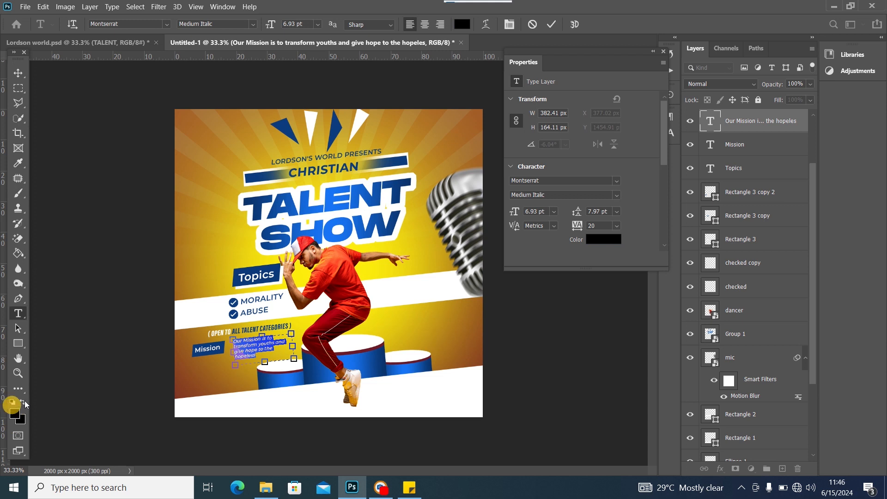
{"action": "left_click", "coordinate": [18, 73]}
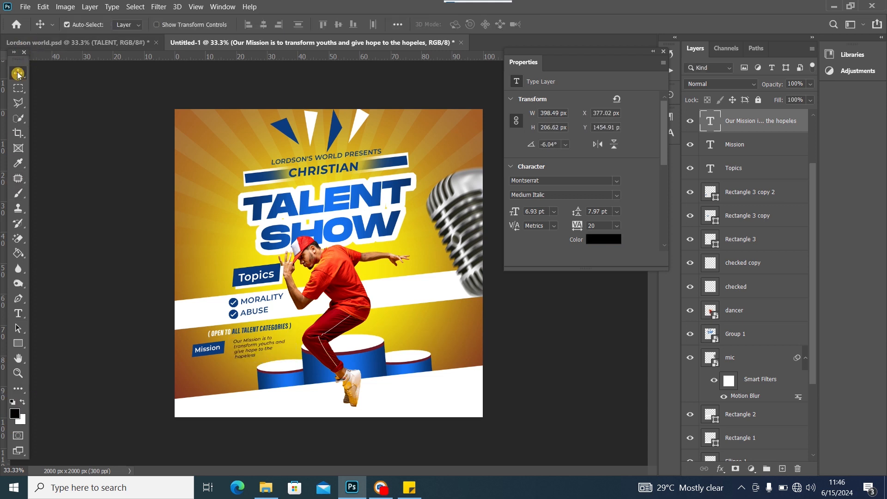
Nudge the mission paragraph to X 438 px, Y 1447.91 px beside Mission and collapse Properties
{"action": "left_click_drag", "start_coordinate": [253, 346], "coordinate": [226, 350]}
{"action": "left_click", "coordinate": [215, 349]}
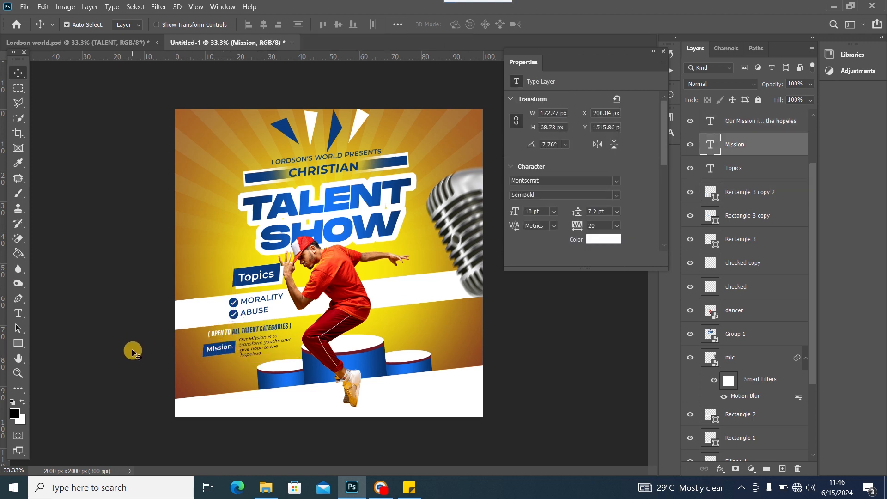
{"action": "left_click", "coordinate": [257, 347]}
{"action": "left_click_drag", "start_coordinate": [258, 353], "coordinate": [257, 353]}
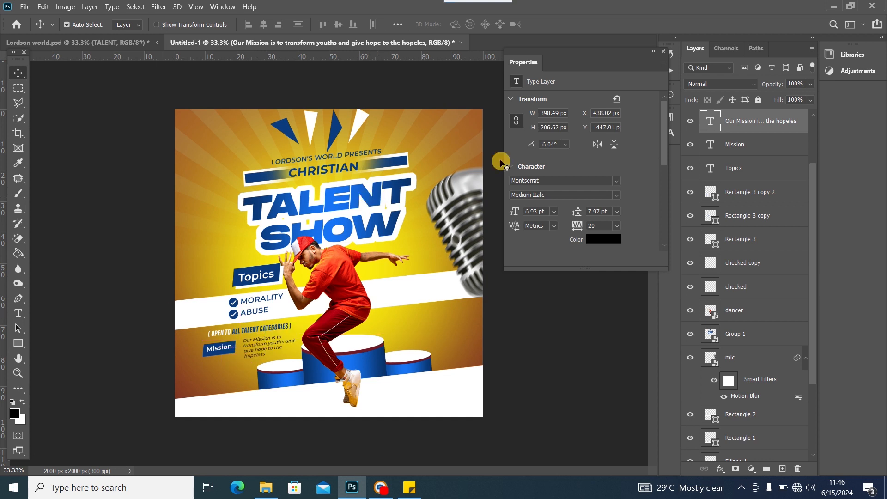
{"action": "left_click", "coordinate": [662, 49]}
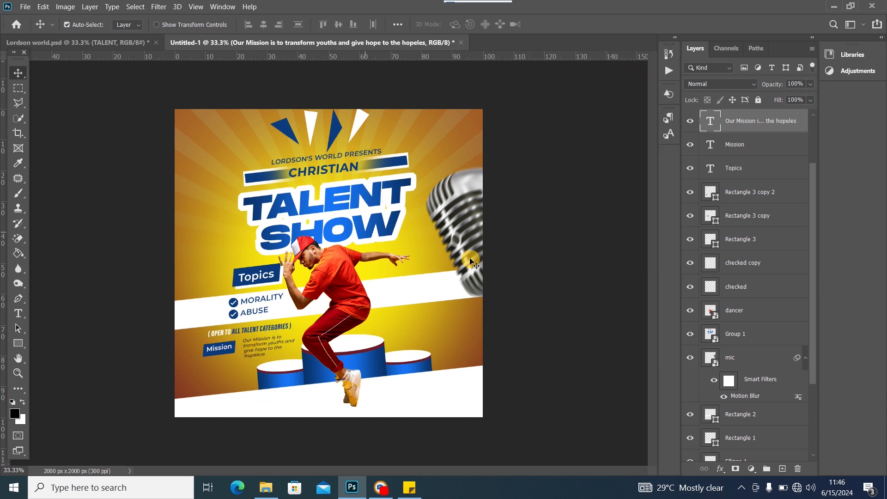
{"action": "left_click", "coordinate": [346, 206]}
Scale the TALENT SHOW title group down to about 88.8%
{"action": "key", "text": "ctrl+t"}
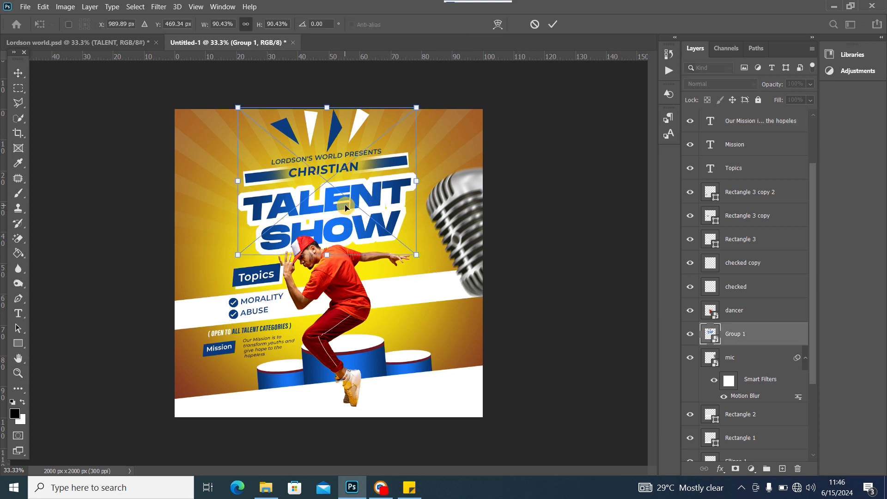
{"action": "mouse_move", "coordinate": [327, 257]}
{"action": "left_mouse_down"}
{"action": "mouse_move", "coordinate": [327, 238]}
{"action": "mouse_move", "coordinate": [329, 257]}
{"action": "left_mouse_up"}
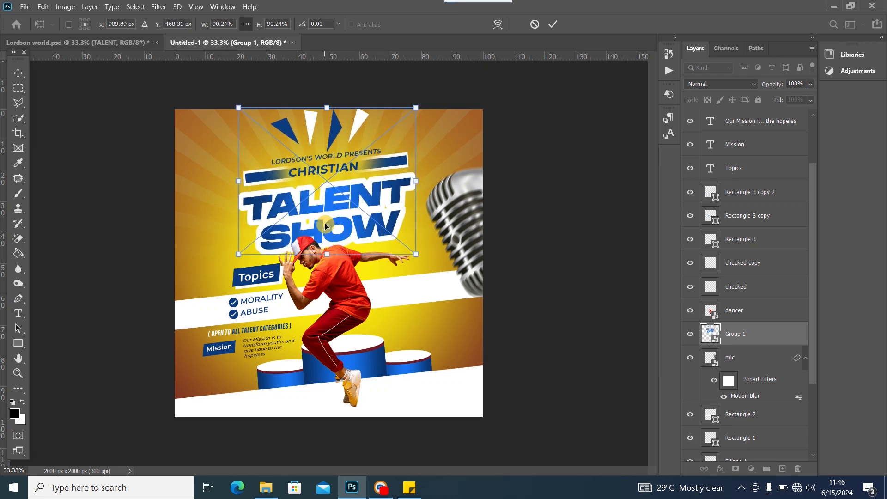
{"action": "left_click_drag", "start_coordinate": [325, 222], "coordinate": [324, 225]}
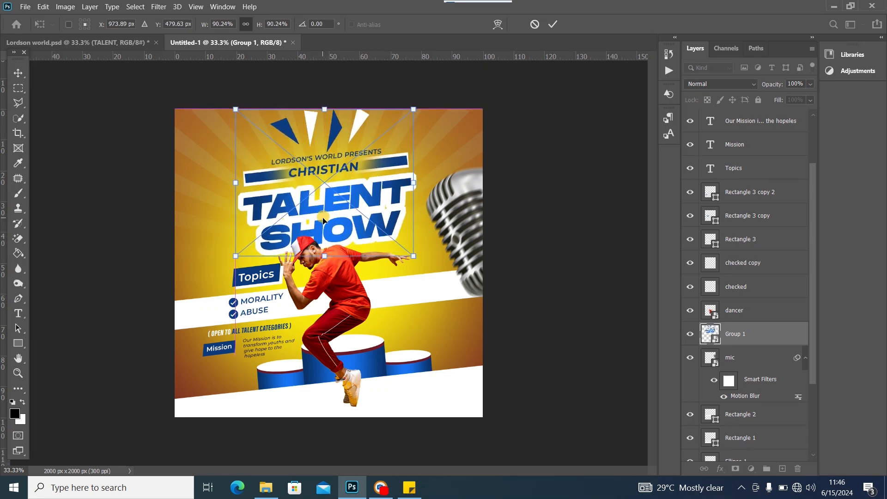
{"action": "left_click_drag", "start_coordinate": [411, 256], "coordinate": [409, 253]}
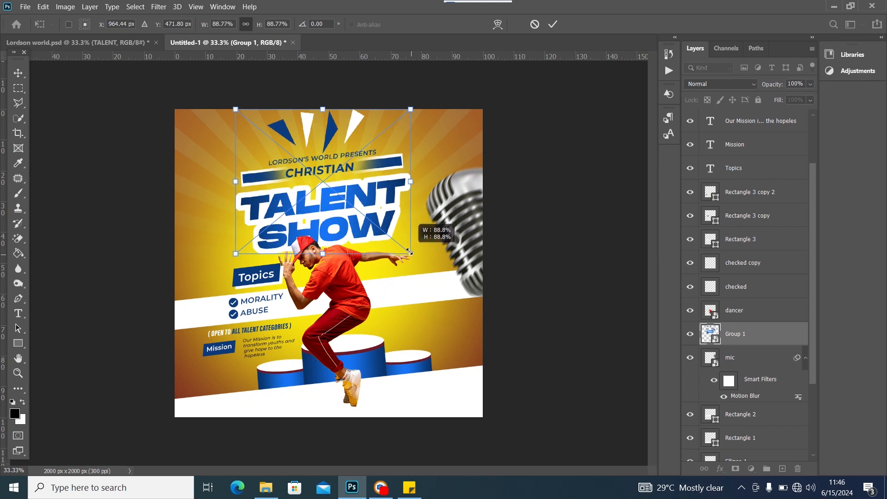
{"action": "left_click", "coordinate": [18, 74]}
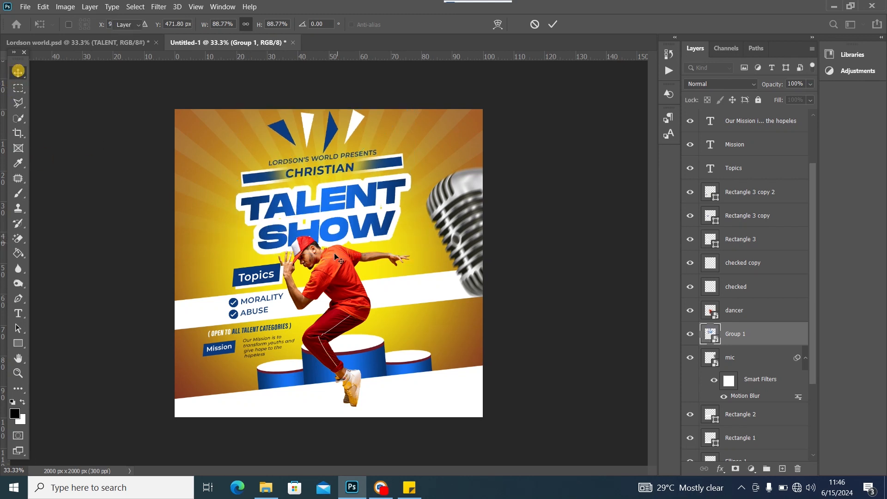
Move the dancer up-right and the podium up, then shift the mission paragraph right
{"action": "left_click_drag", "start_coordinate": [334, 282], "coordinate": [352, 273]}
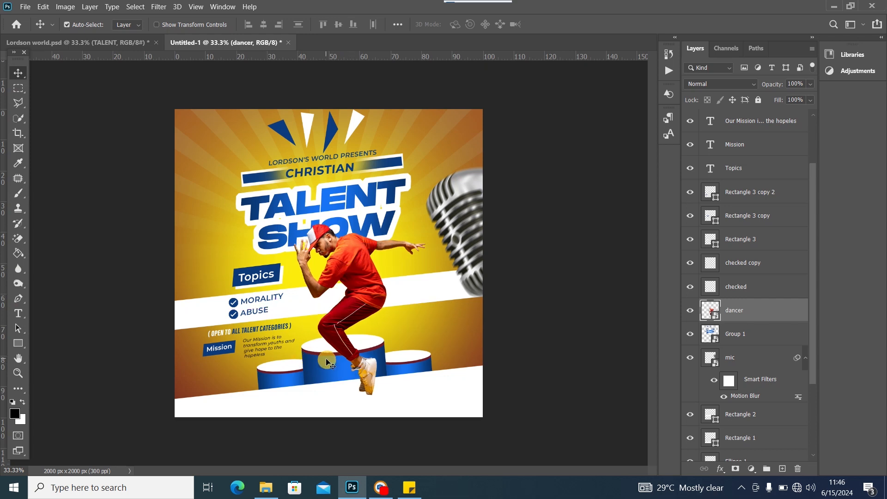
{"action": "left_click_drag", "start_coordinate": [324, 368], "coordinate": [313, 343]}
{"action": "left_click", "coordinate": [255, 347]}
{"action": "double_click", "coordinate": [254, 347]}
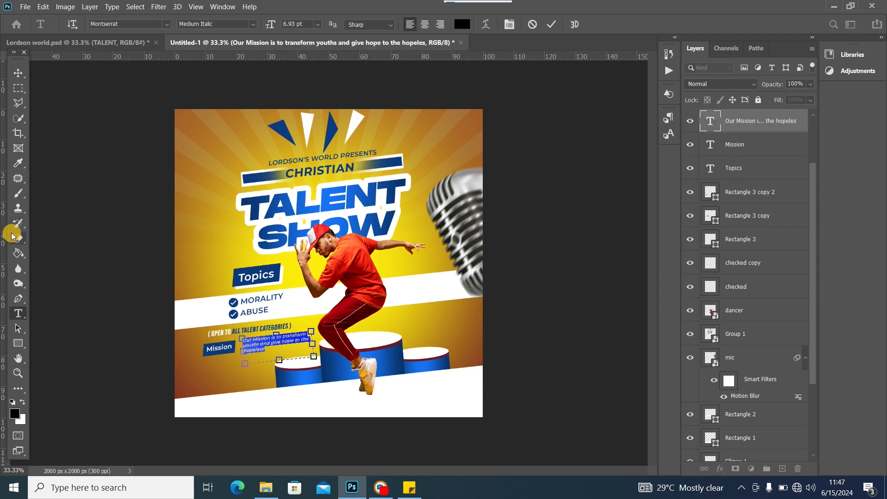
{"action": "left_click", "coordinate": [18, 73]}
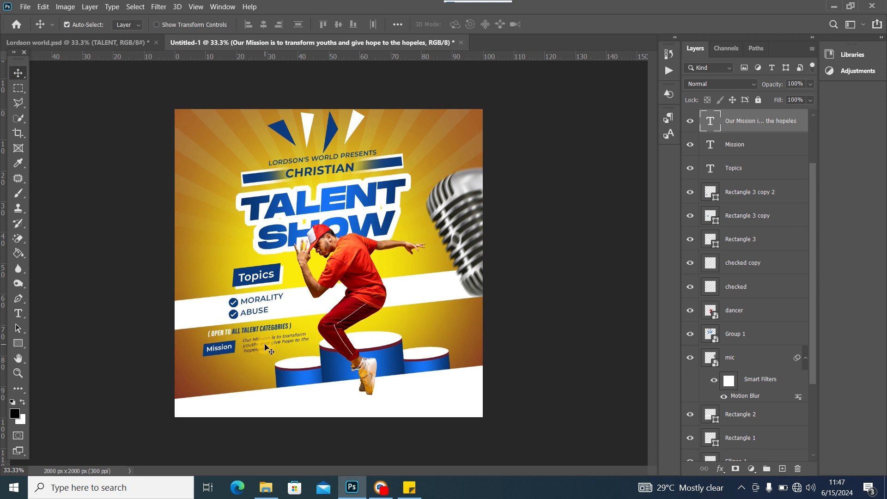
{"action": "left_click_drag", "start_coordinate": [265, 347], "coordinate": [232, 351]}
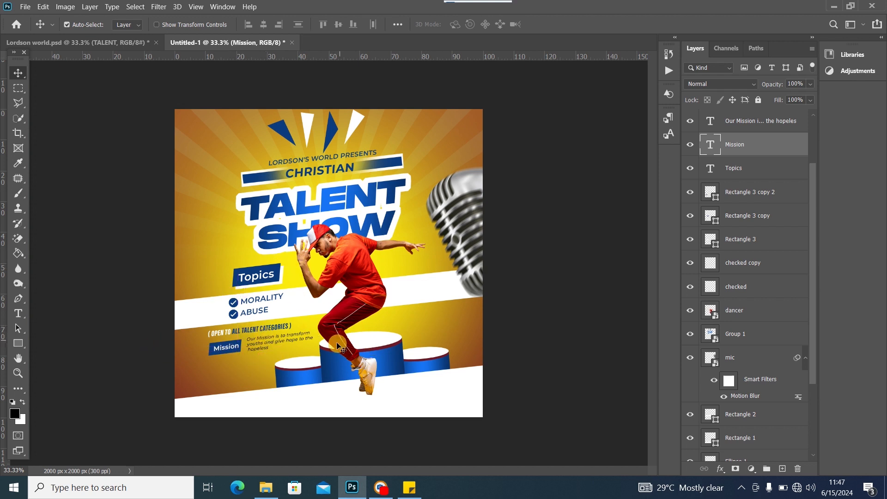
{"action": "left_click_drag", "start_coordinate": [296, 308], "coordinate": [295, 309]}
Scale the Topics label and blue boxes to 80.75%, shift them up-right, and move the dancer lower-left
{"action": "left_click", "coordinate": [280, 271]}
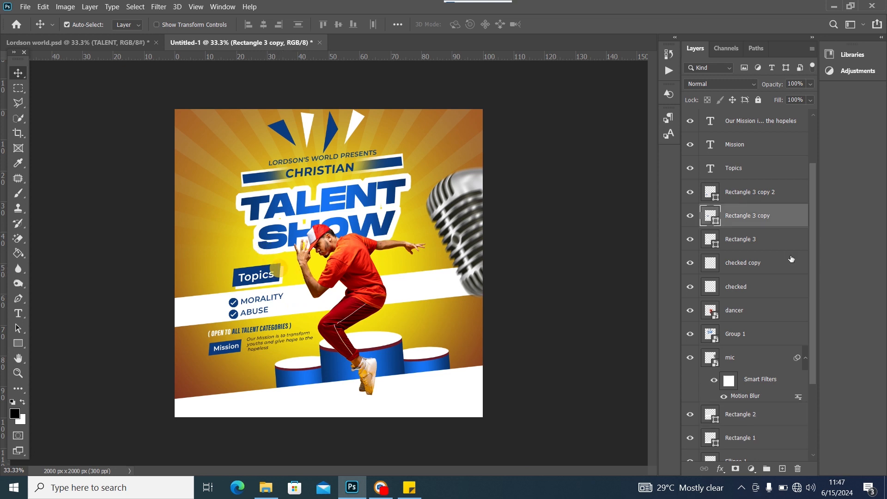
{"action": "left_click", "coordinate": [690, 192]}
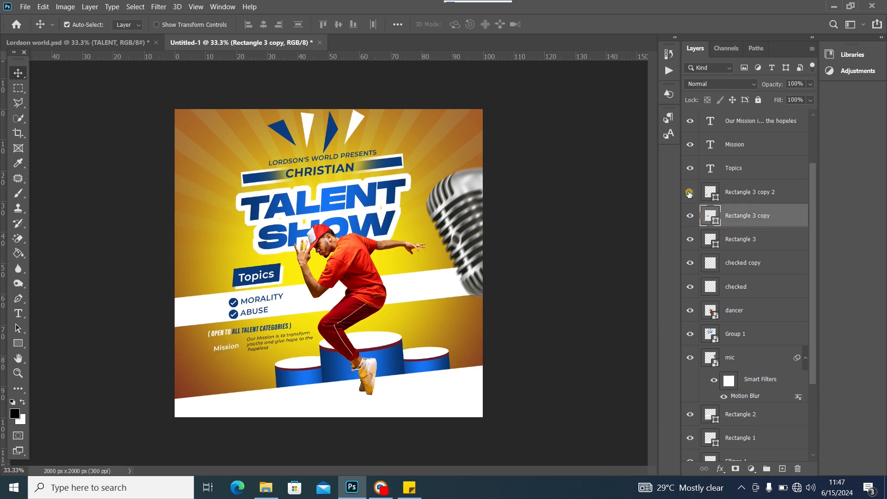
{"action": "left_click", "coordinate": [689, 192]}
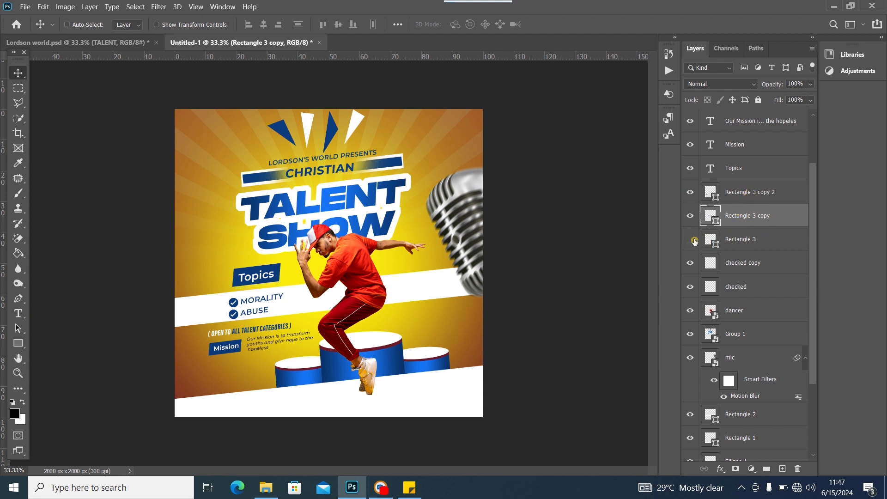
{"action": "left_click", "coordinate": [771, 241], "text": "ctrl"}
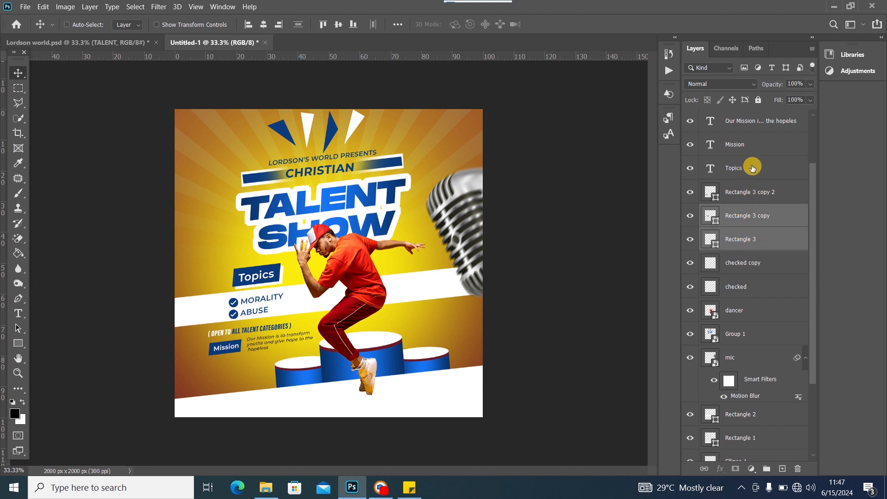
{"action": "left_click", "coordinate": [753, 168], "text": "ctrl"}
{"action": "key", "text": "ctrl+t"}
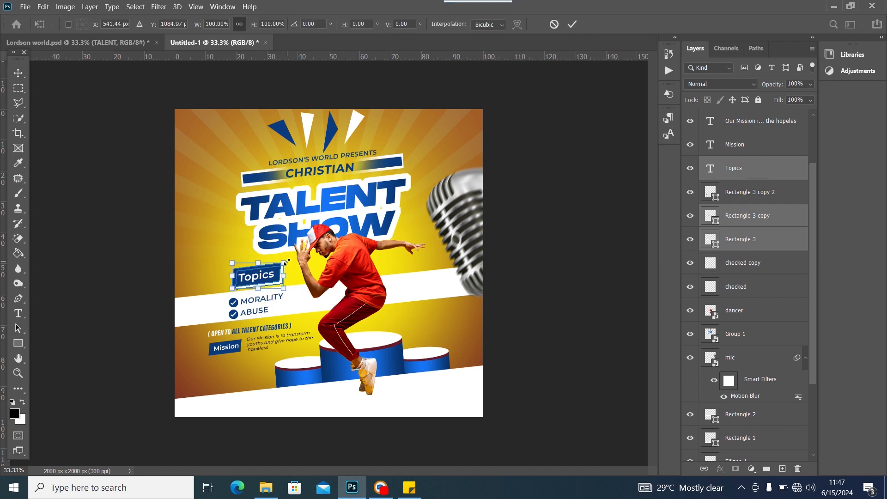
{"action": "left_click_drag", "start_coordinate": [287, 261], "coordinate": [277, 268]}
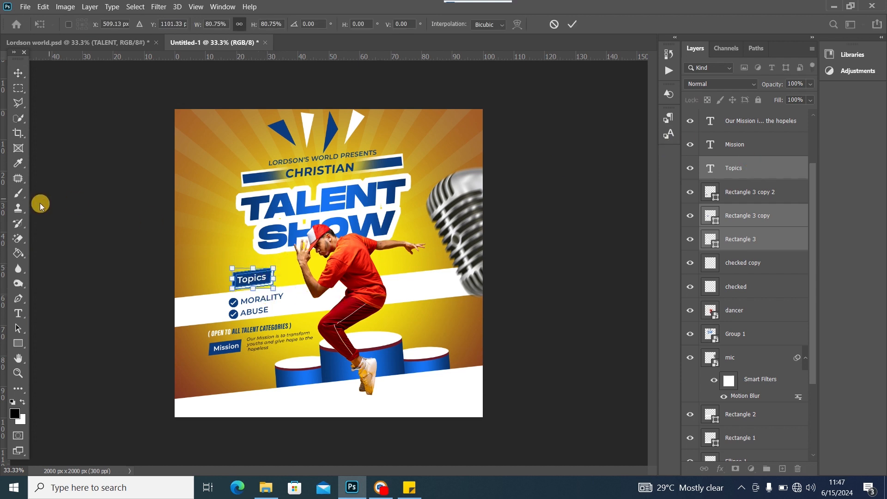
{"action": "left_click", "coordinate": [18, 73]}
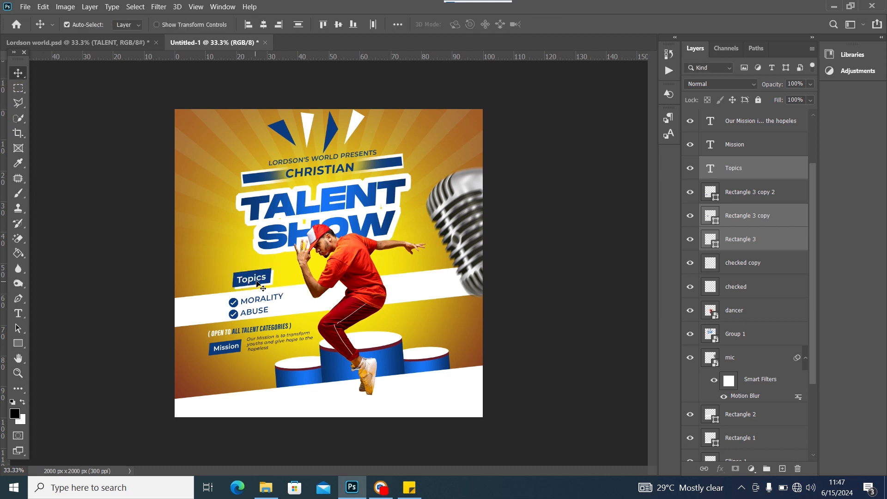
{"action": "left_click_drag", "start_coordinate": [258, 283], "coordinate": [267, 279]}
{"action": "left_click_drag", "start_coordinate": [346, 277], "coordinate": [337, 285]}
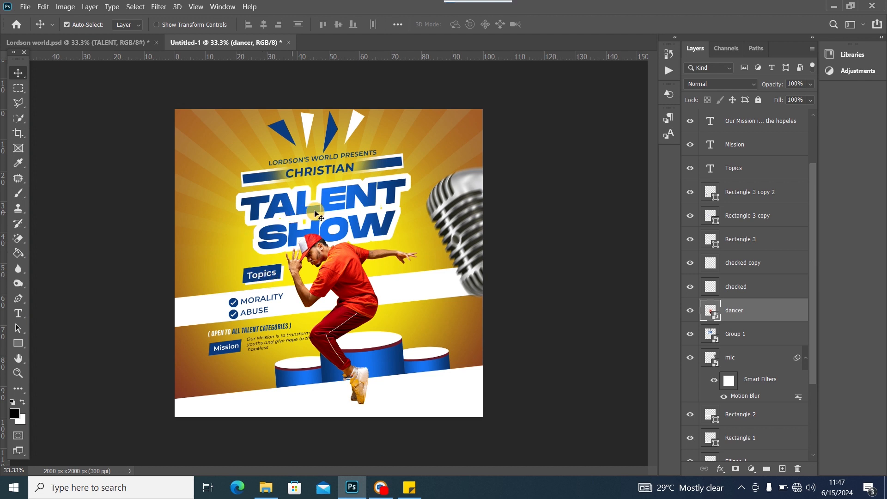
Move the title group right and the dancer slightly left
{"action": "left_click_drag", "start_coordinate": [320, 213], "coordinate": [336, 216]}
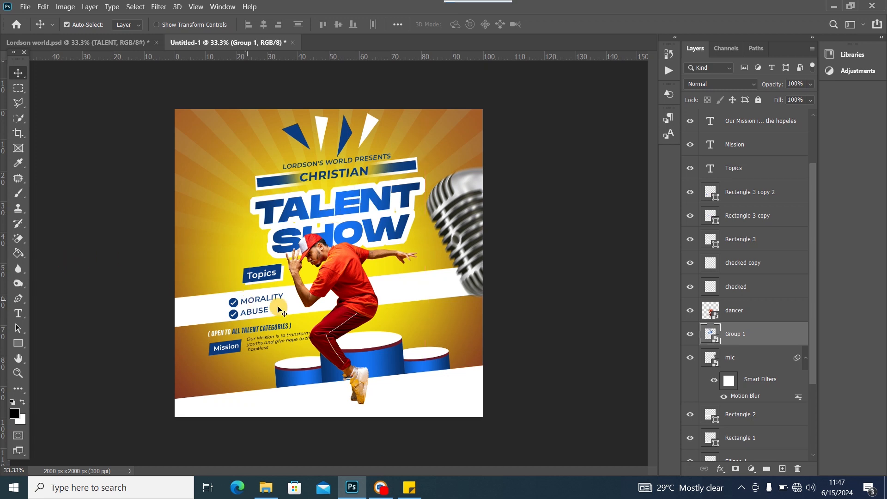
{"action": "left_click", "coordinate": [344, 287]}
{"action": "left_click_drag", "start_coordinate": [345, 288], "coordinate": [337, 286]}
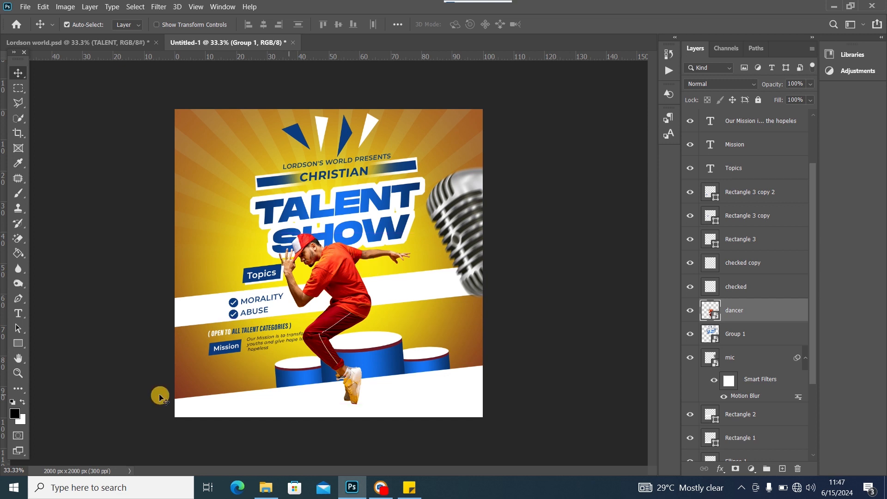
Narrow the mission text box to wrap over four lines and lower the bottom white band
{"action": "left_click", "coordinate": [276, 340]}
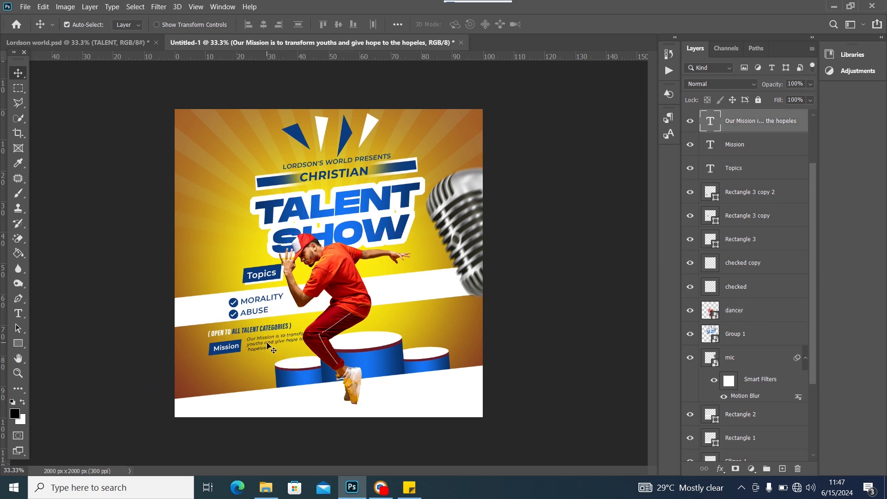
{"action": "double_click", "coordinate": [277, 340]}
{"action": "left_click_drag", "start_coordinate": [314, 344], "coordinate": [306, 344]}
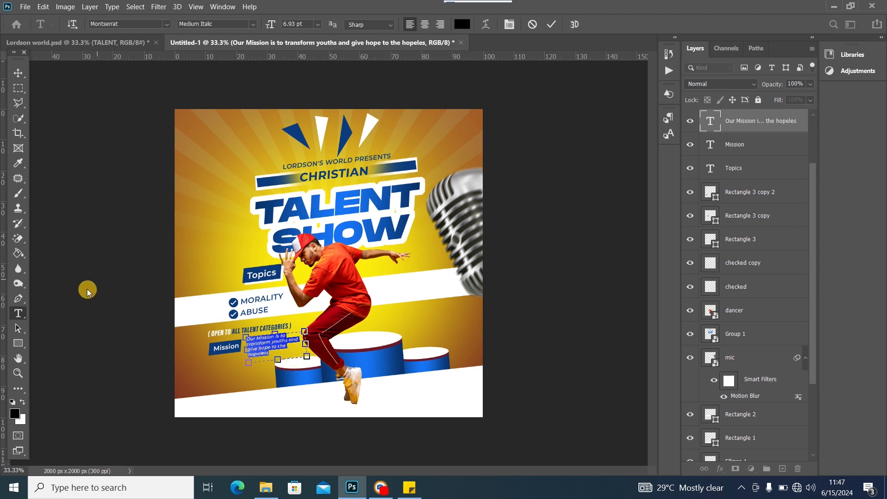
{"action": "left_click", "coordinate": [18, 74]}
{"action": "left_click_drag", "start_coordinate": [307, 401], "coordinate": [307, 405]}
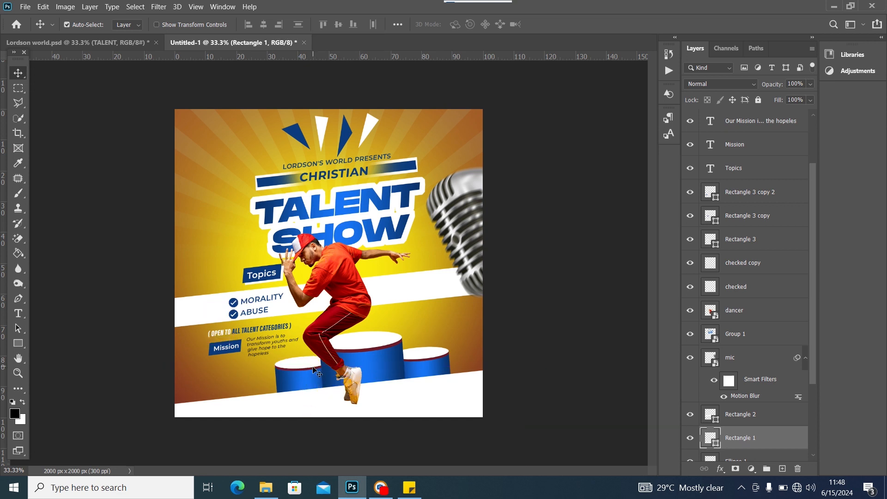
Lower the podium a little and set MORALITY to 11 pt
{"action": "left_click_drag", "start_coordinate": [313, 369], "coordinate": [313, 376]}
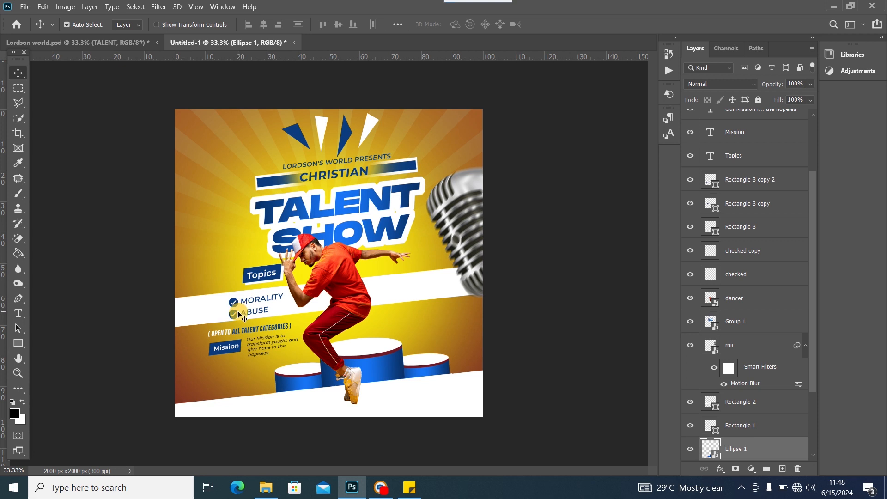
{"action": "left_click", "coordinate": [237, 308]}
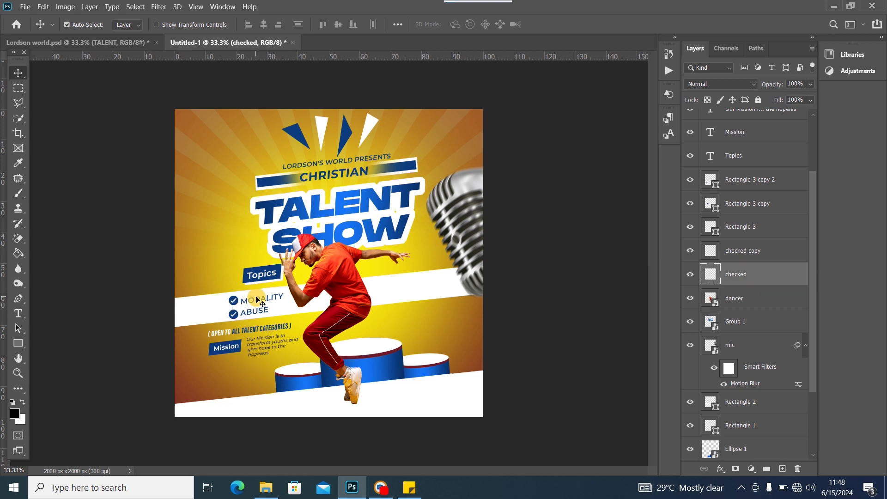
{"action": "left_click", "coordinate": [257, 305]}
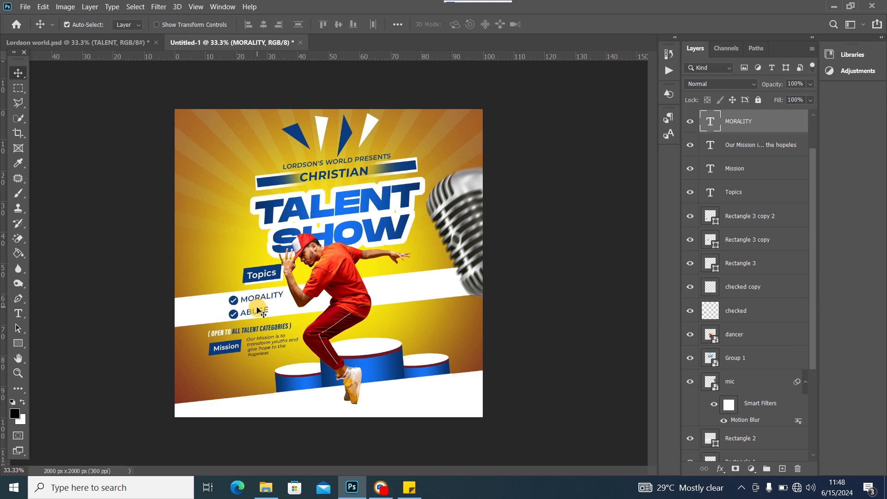
{"action": "double_click", "coordinate": [258, 305]}
{"action": "left_click", "coordinate": [317, 24]}
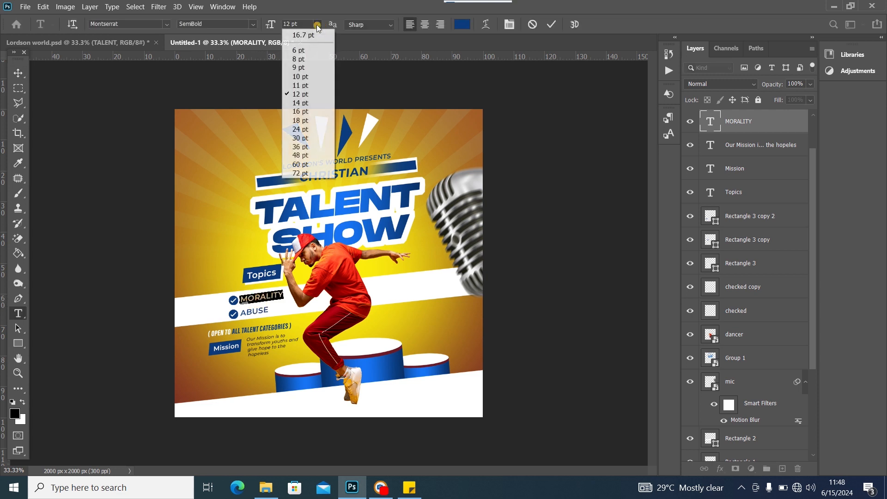
{"action": "left_click", "coordinate": [300, 85]}
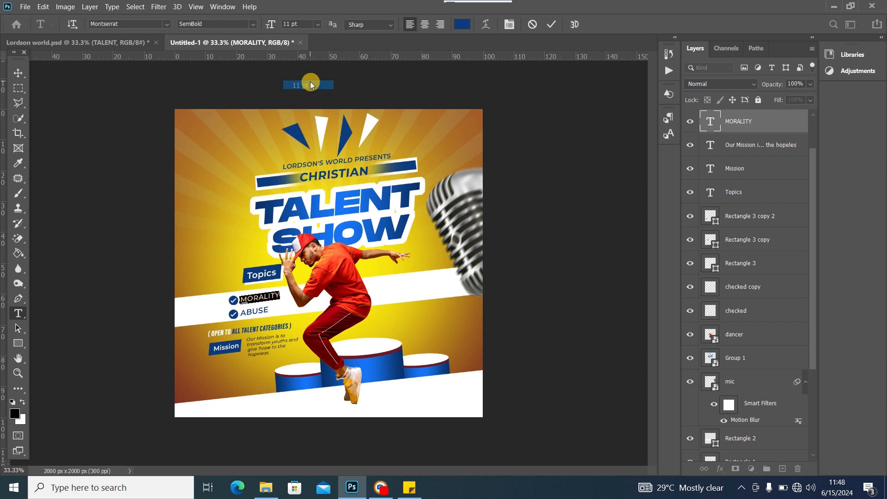
{"action": "left_click", "coordinate": [21, 73]}
Set ABUSE to 11 pt, nudge it up under MORALITY, then show Lordson world.psd
{"action": "double_click", "coordinate": [255, 312]}
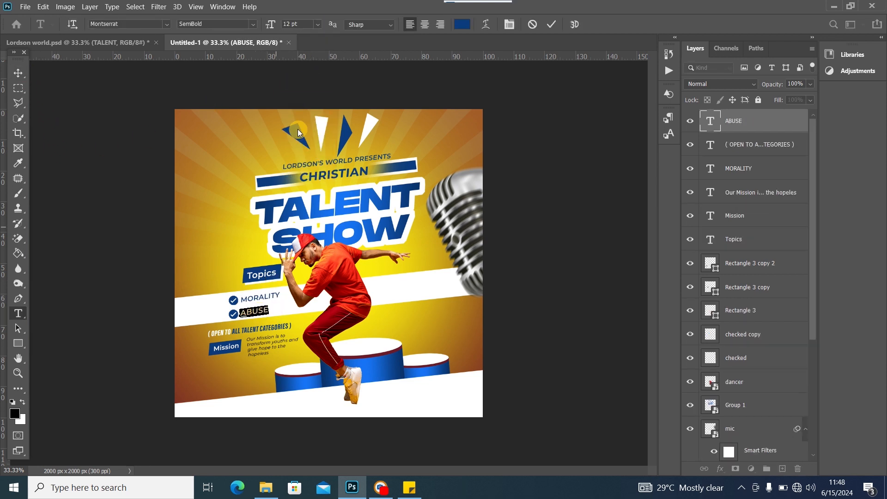
{"action": "left_click", "coordinate": [317, 24]}
{"action": "left_click", "coordinate": [305, 85]}
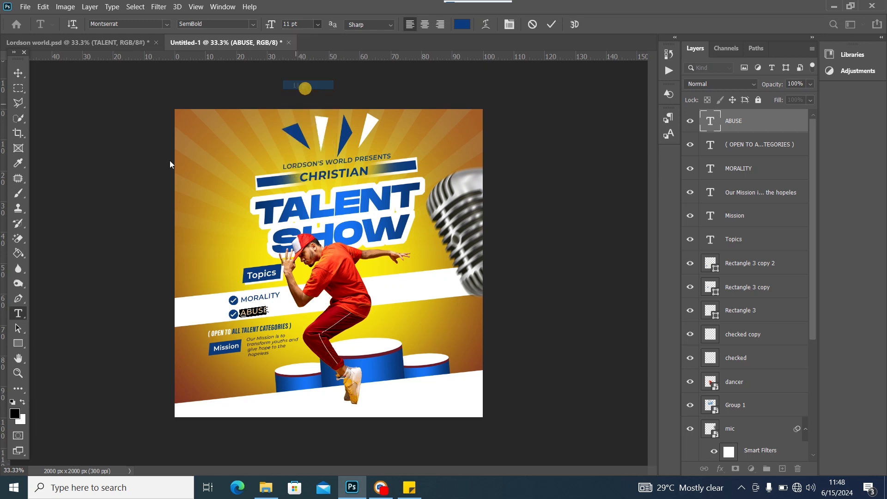
{"action": "left_click", "coordinate": [19, 75]}
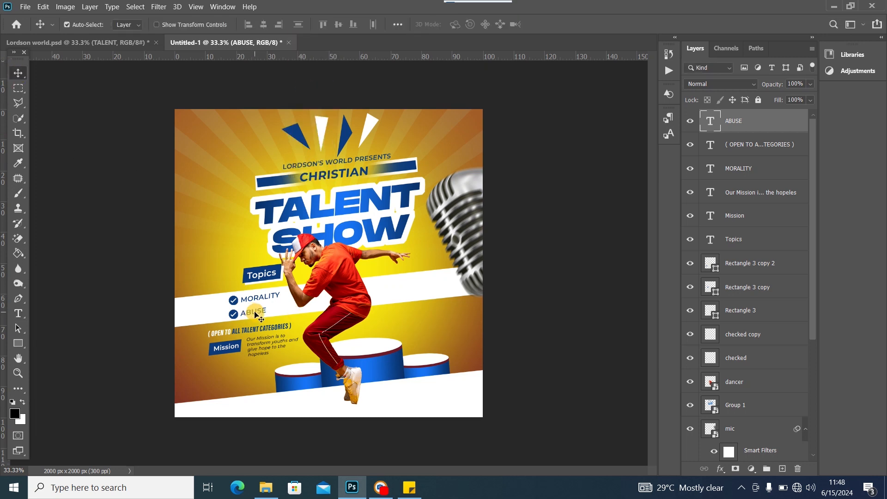
{"action": "left_click_drag", "start_coordinate": [257, 315], "coordinate": [237, 313]}
{"action": "left_click", "coordinate": [237, 317]}
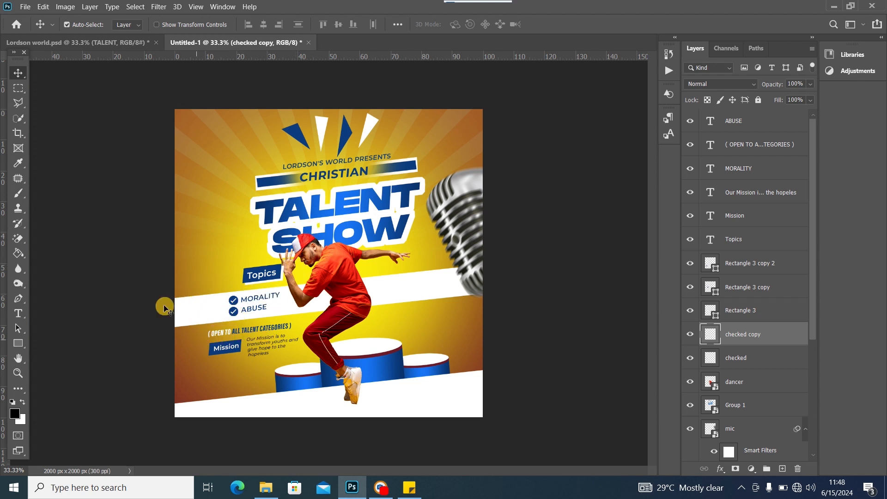
{"action": "left_click", "coordinate": [78, 42]}
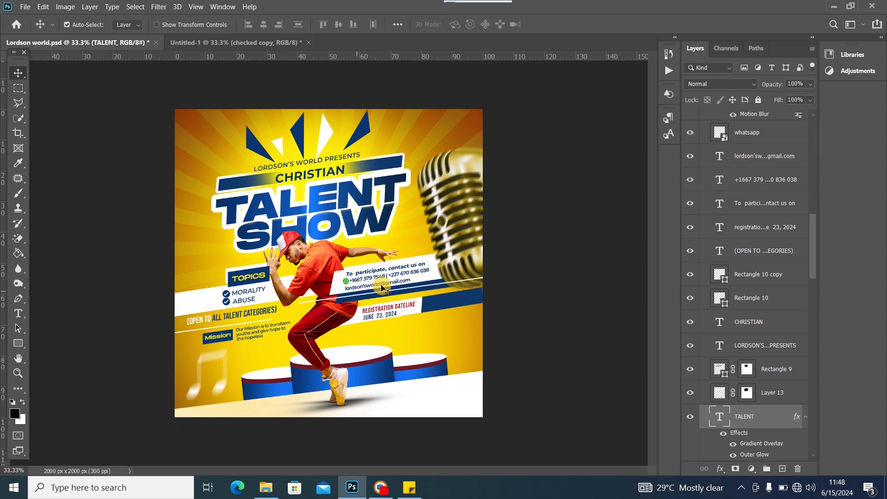
On a new layer, draw a white rectangle across the dancer's waist
{"action": "left_click", "coordinate": [202, 42]}
{"action": "left_click", "coordinate": [402, 280]}
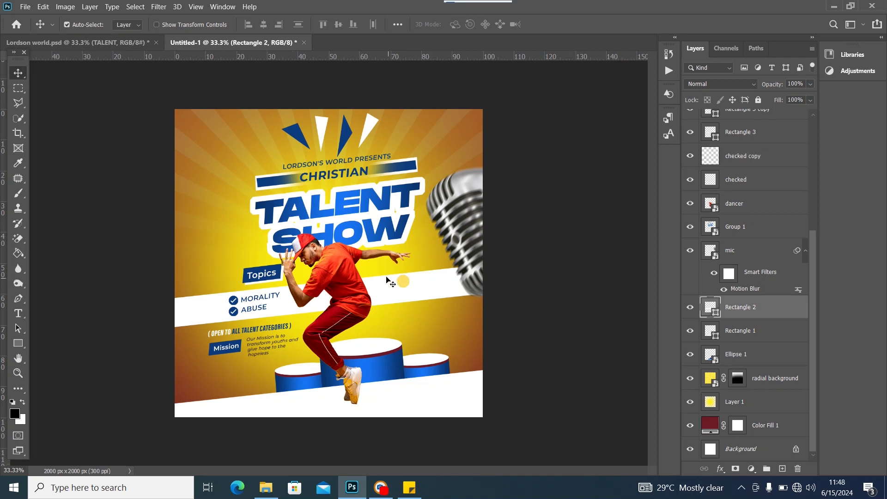
{"action": "left_click", "coordinate": [18, 343]}
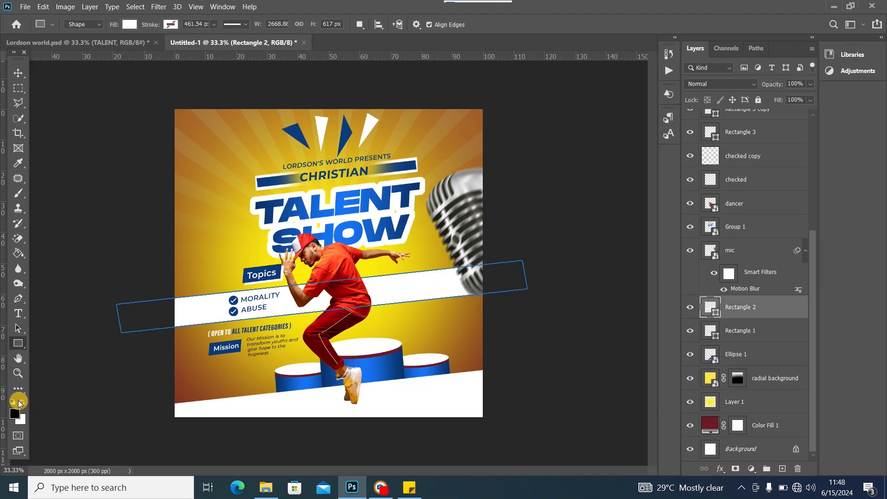
{"action": "left_click", "coordinate": [19, 73]}
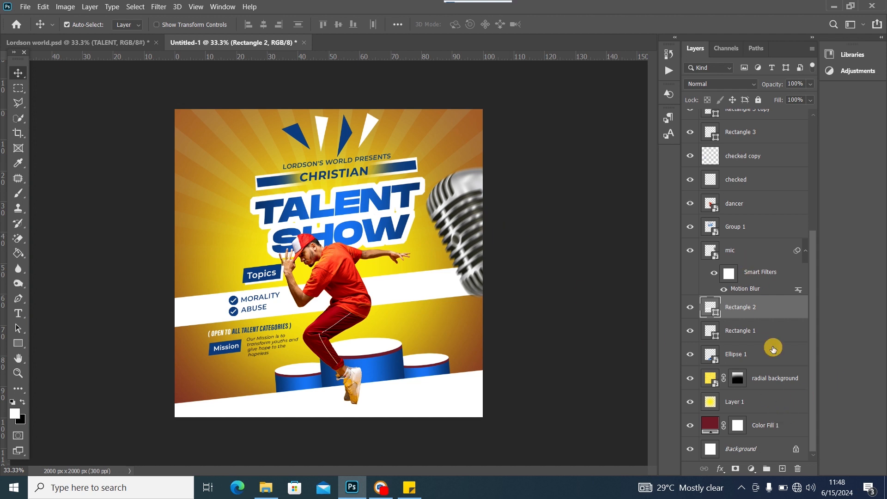
{"action": "left_click", "coordinate": [783, 468]}
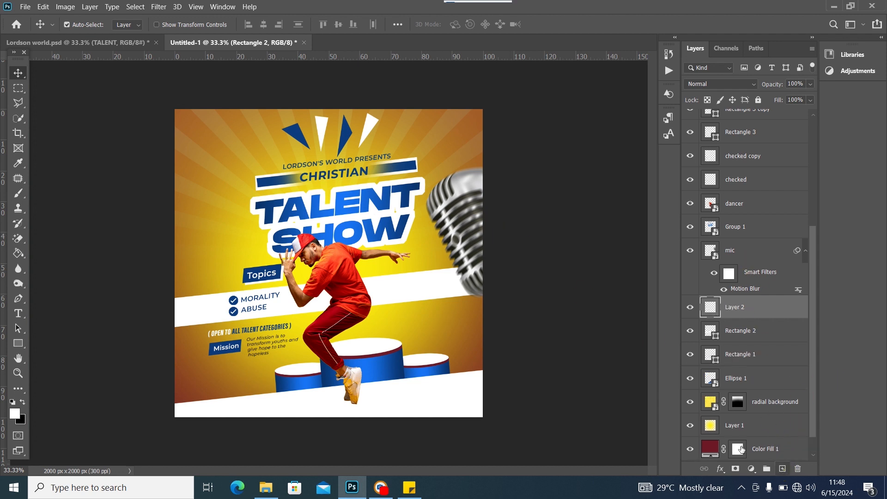
{"action": "left_click", "coordinate": [18, 343]}
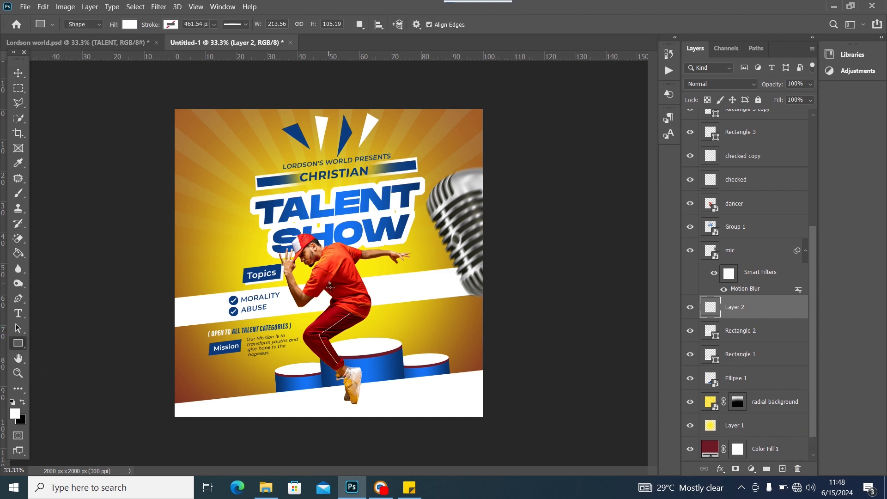
{"action": "left_click_drag", "start_coordinate": [328, 282], "coordinate": [536, 315]}
{"action": "left_click_drag", "start_coordinate": [549, 314], "coordinate": [561, 314]}
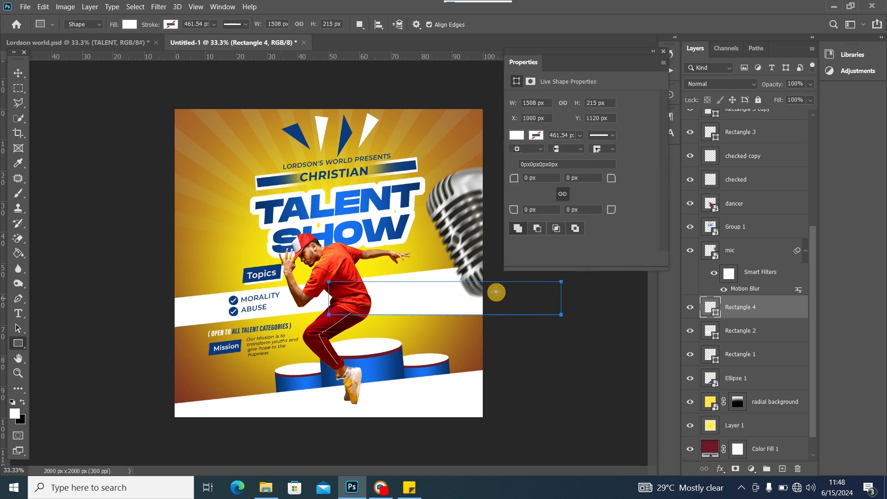
{"action": "left_click", "coordinate": [661, 52]}
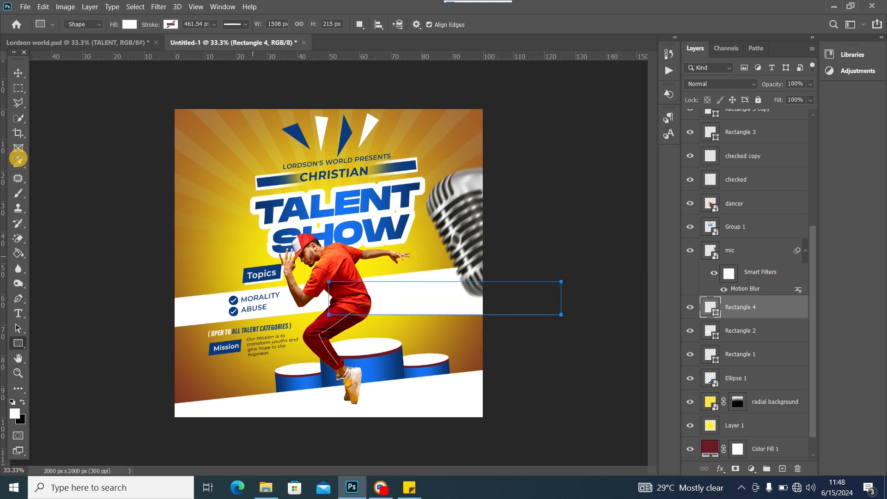
{"action": "left_click", "coordinate": [26, 78]}
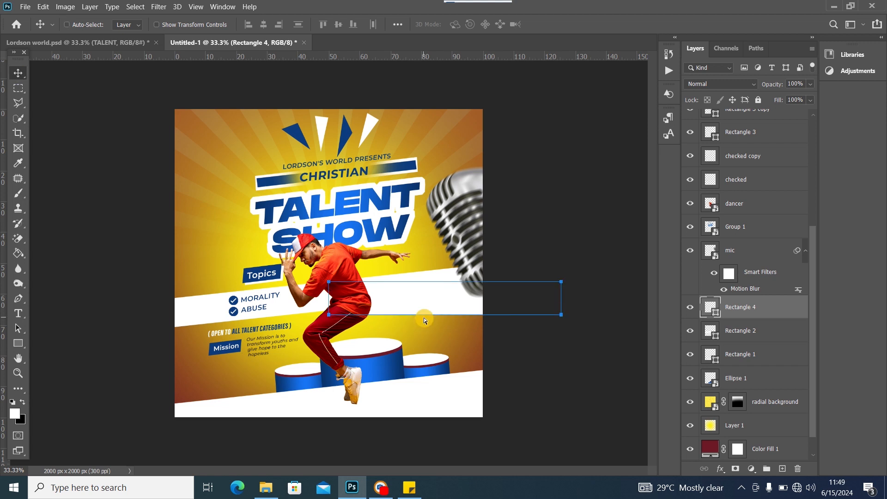
Skew the new rectangle into a slanted parallelogram
{"action": "key", "text": "ctrl+t"}
{"action": "right_click", "coordinate": [405, 290]}
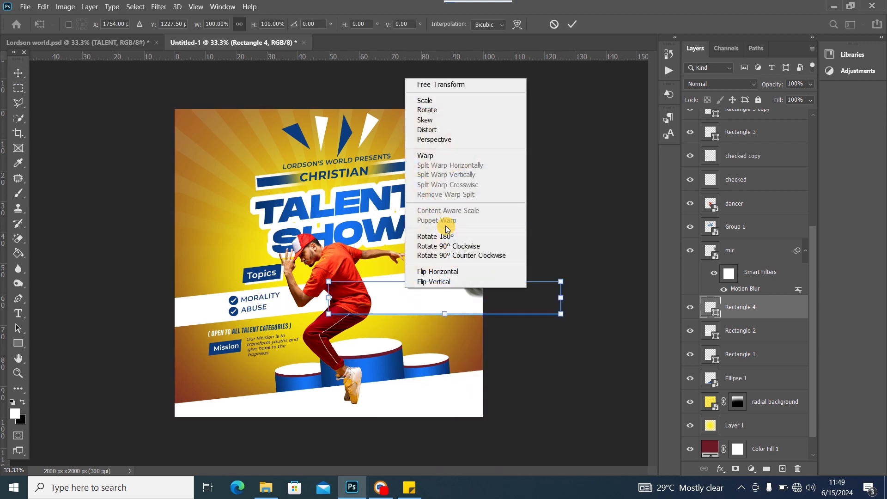
{"action": "left_click", "coordinate": [433, 120]}
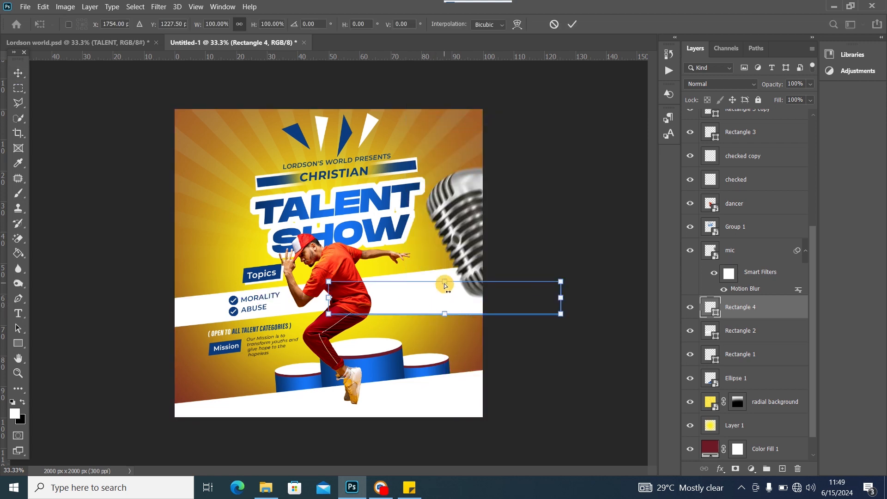
{"action": "left_click_drag", "start_coordinate": [444, 283], "coordinate": [464, 281]}
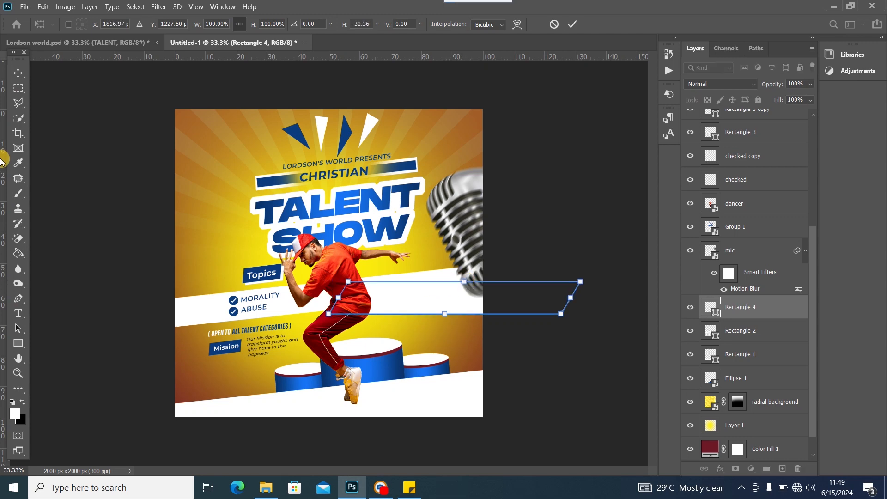
{"action": "left_click", "coordinate": [17, 72]}
{"action": "left_click", "coordinate": [76, 43]}
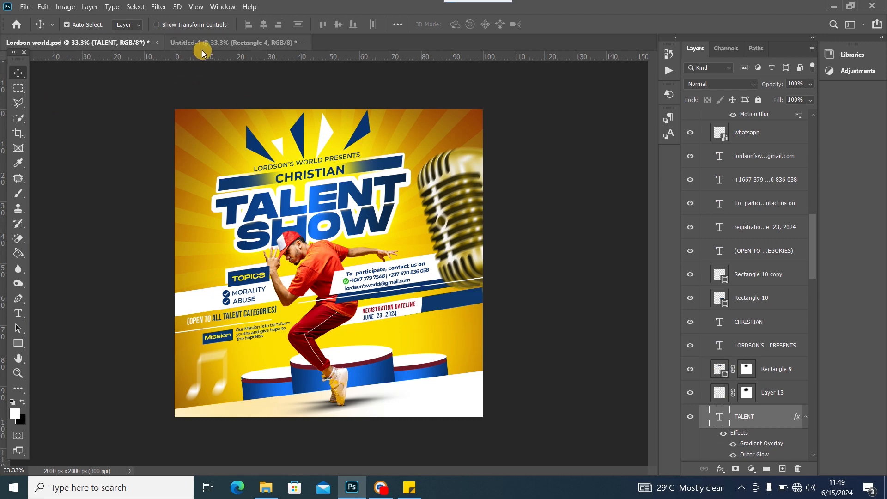
{"action": "left_click", "coordinate": [202, 50]}
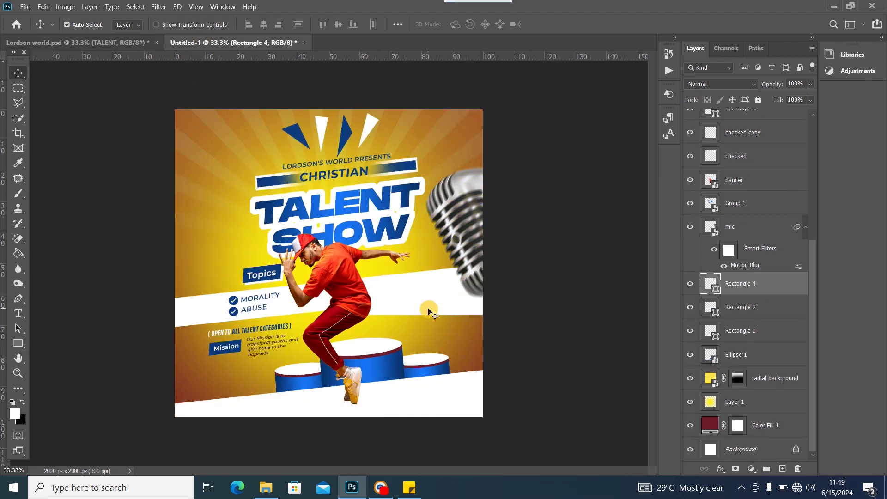
Tilt the band about -6° and stretch it right toward the microphone, checking the Lordson world reference
{"action": "key", "text": "ctrl+t"}
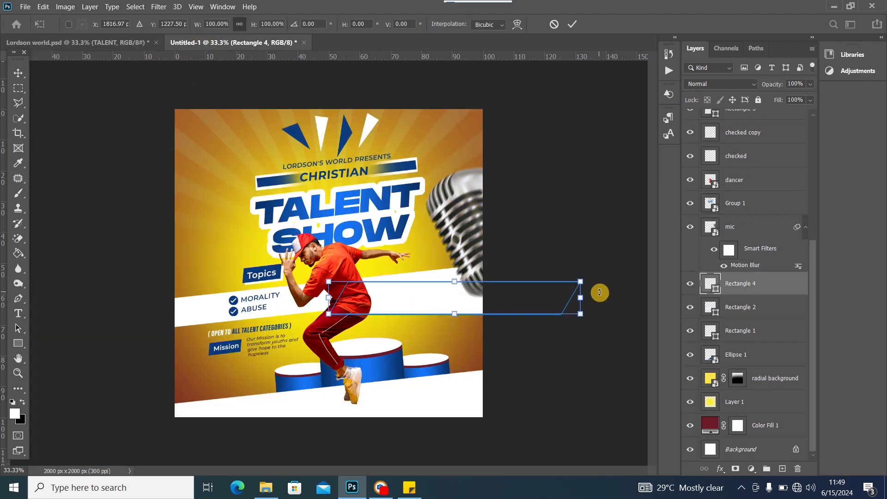
{"action": "left_click_drag", "start_coordinate": [600, 293], "coordinate": [590, 272]}
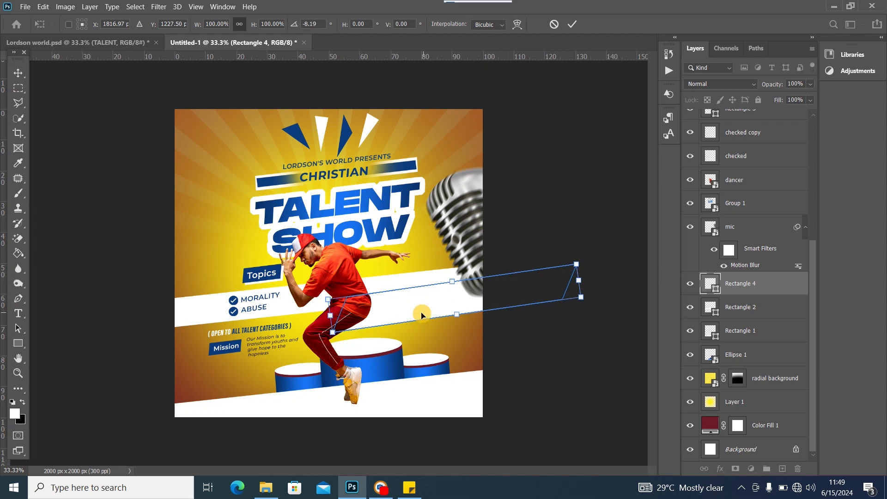
{"action": "left_click_drag", "start_coordinate": [422, 316], "coordinate": [408, 302]}
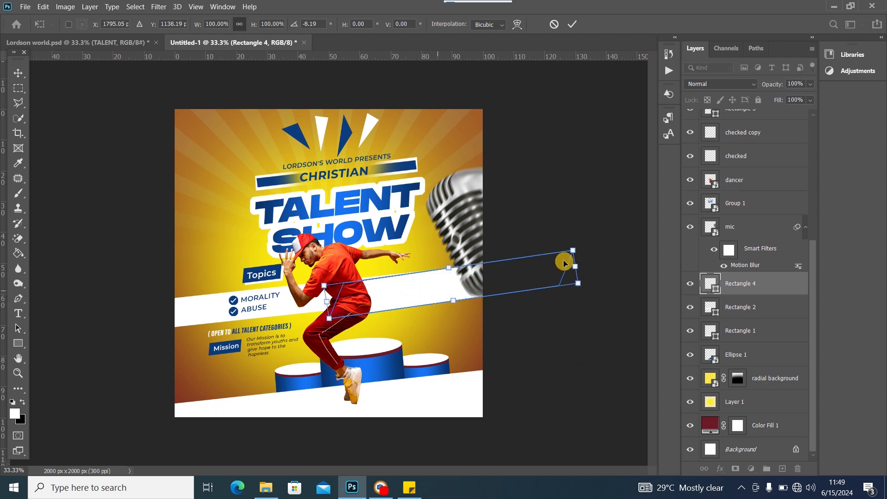
{"action": "left_click_drag", "start_coordinate": [590, 250], "coordinate": [591, 255]}
{"action": "left_click_drag", "start_coordinate": [391, 287], "coordinate": [421, 279]}
{"action": "left_click", "coordinate": [18, 72]}
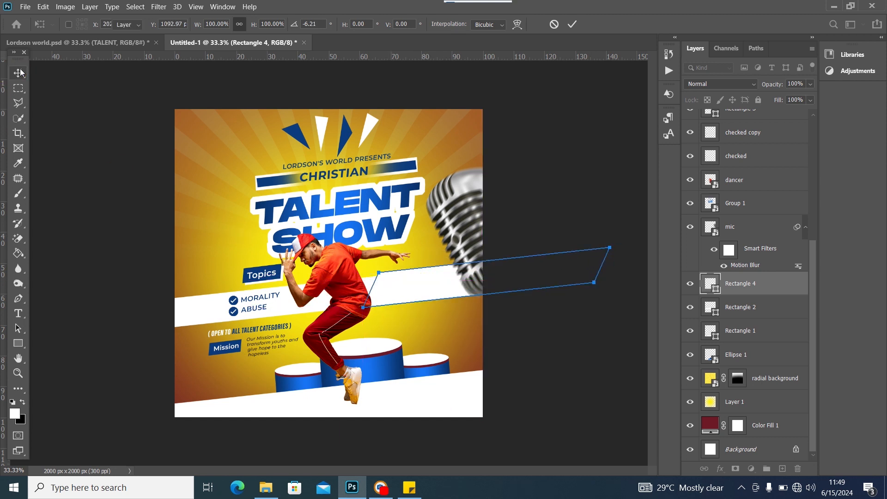
{"action": "left_click", "coordinate": [65, 47]}
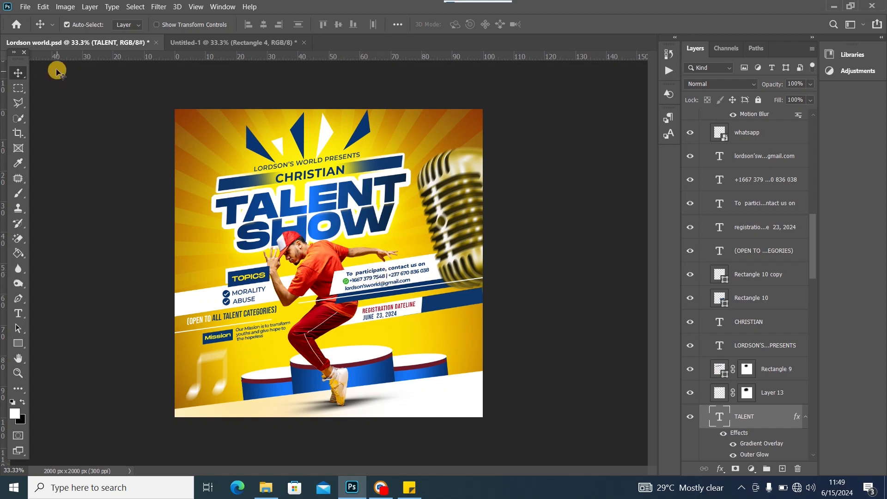
{"action": "left_click", "coordinate": [191, 43]}
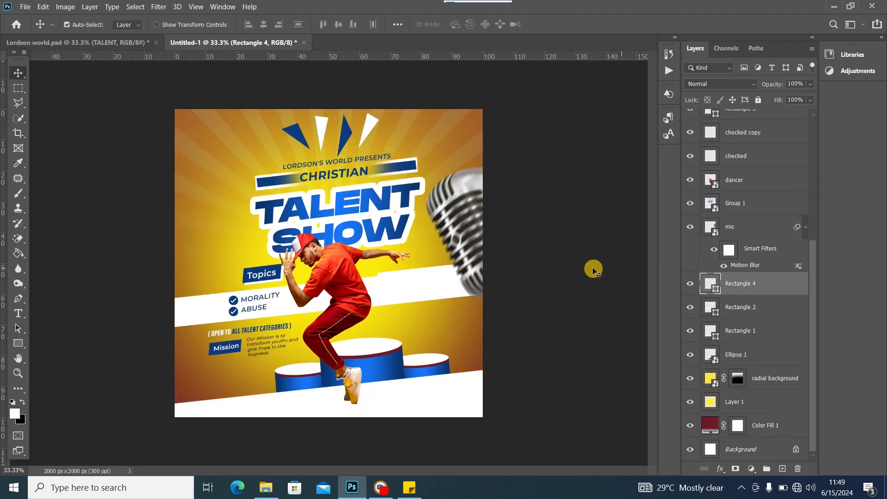
Move the band layer to the top of the stack and place it across the dancer's waist
{"action": "left_click_drag", "start_coordinate": [436, 277], "coordinate": [429, 298]}
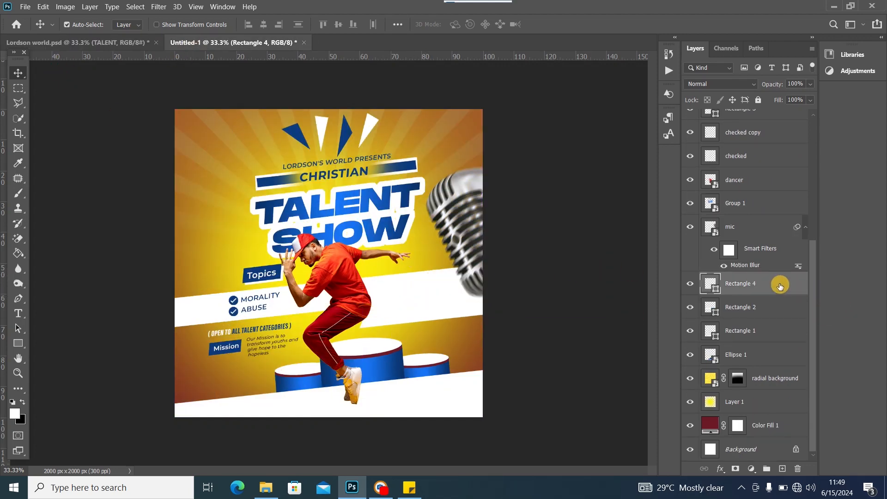
{"action": "left_click_drag", "start_coordinate": [780, 286], "coordinate": [763, 119]}
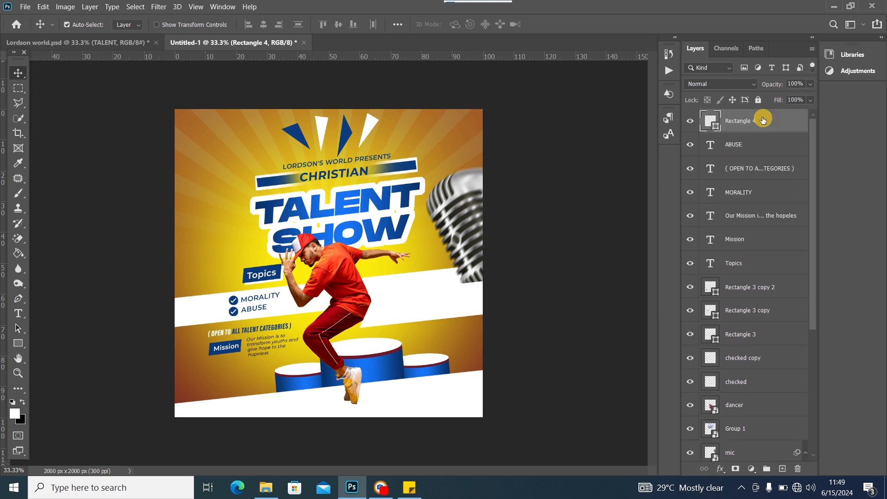
{"action": "left_click_drag", "start_coordinate": [402, 307], "coordinate": [379, 296]}
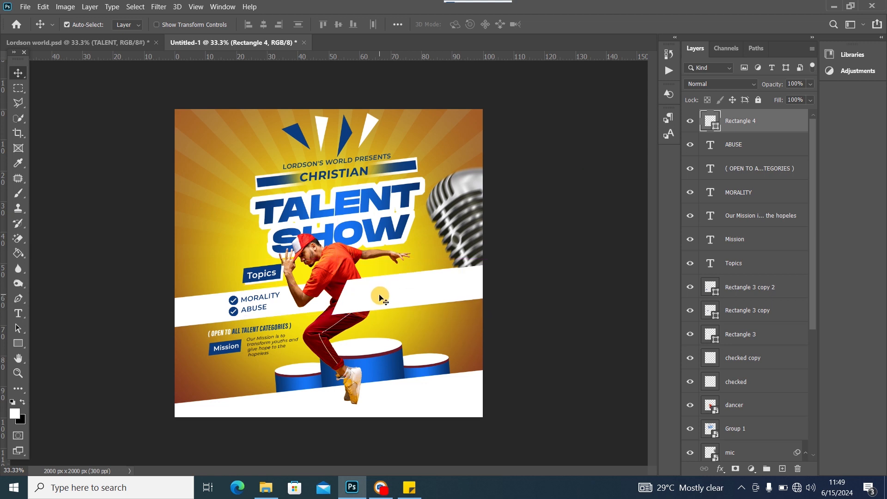
Duplicate the band, fill the lower one with the SHOW dark blue, and nudge it down
{"action": "key", "text": "ctrl+j"}
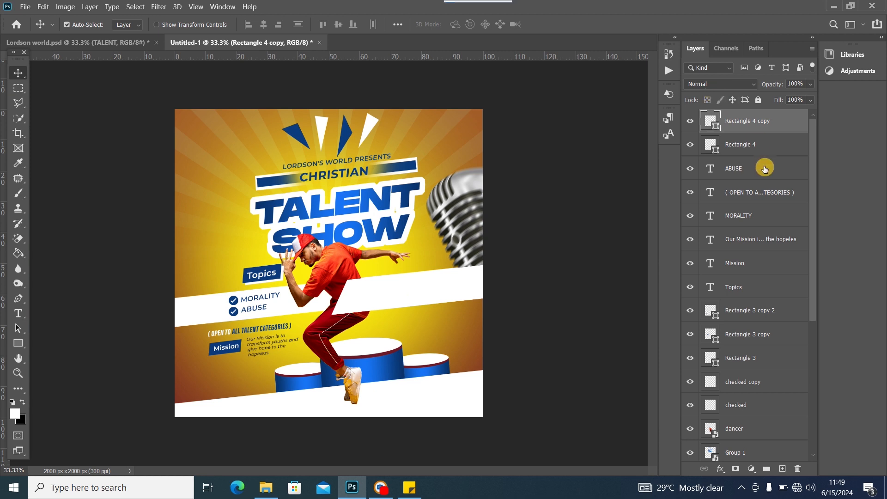
{"action": "left_click", "coordinate": [721, 150]}
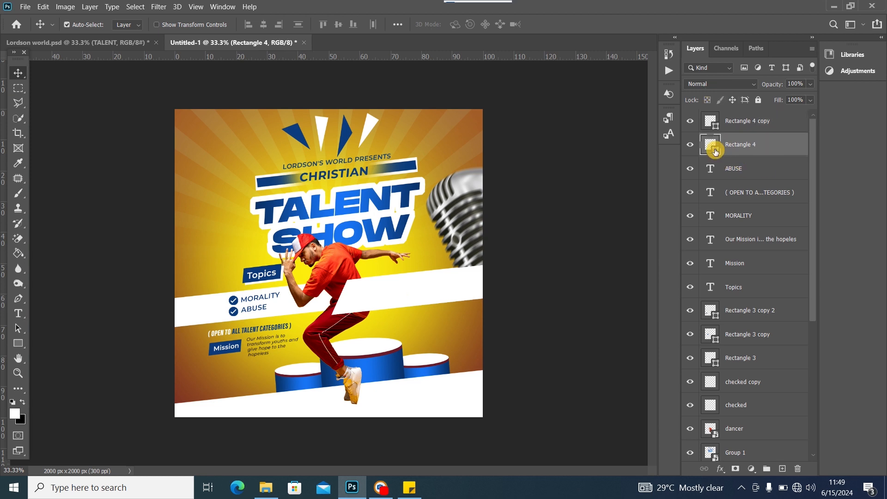
{"action": "double_click", "coordinate": [715, 151]}
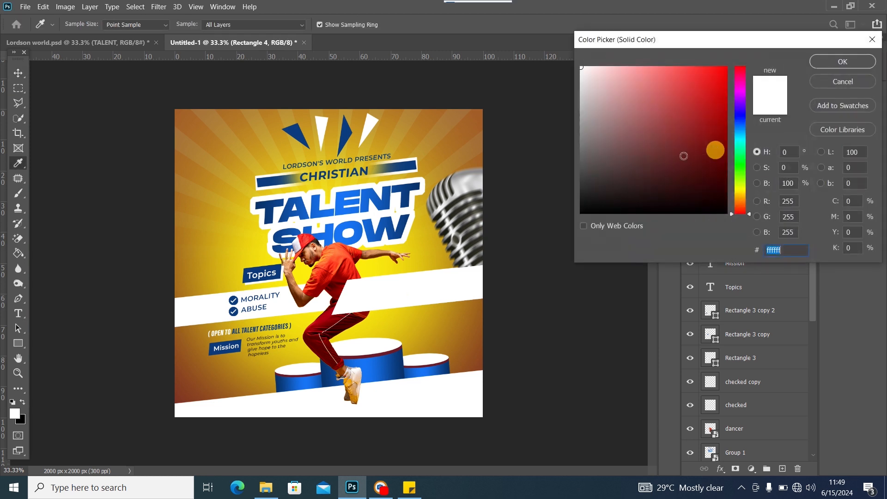
{"action": "left_click", "coordinate": [280, 236]}
{"action": "left_click", "coordinate": [841, 63]}
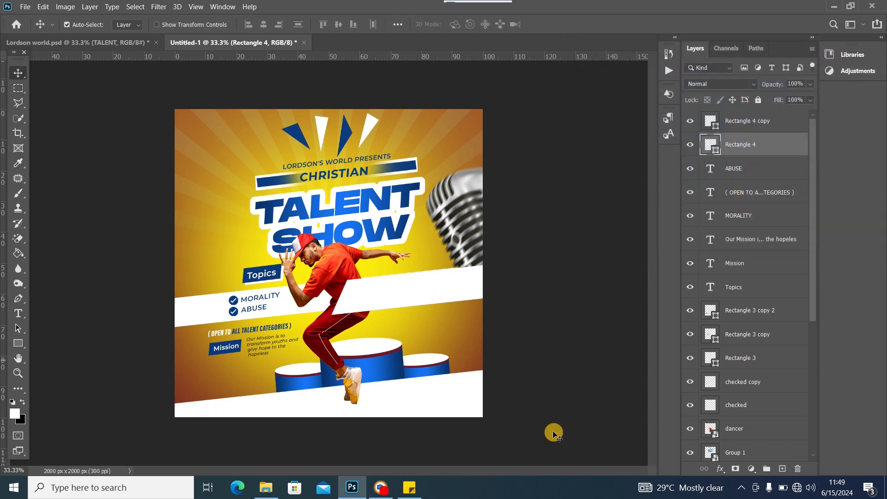
{"action": "key", "text": "shift+Down"}
{"action": "key", "text": "shift+Down"}
{"action": "key", "text": "shift+Down"}
{"action": "key", "text": "shift+Down"}
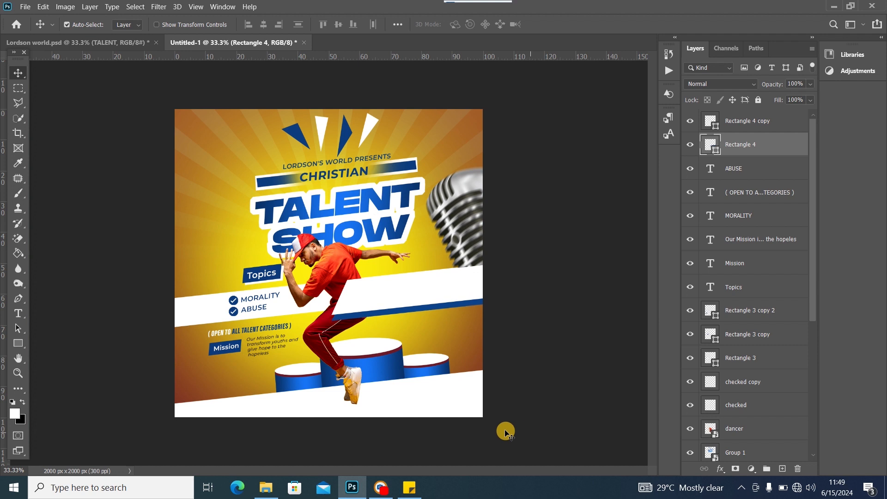
{"action": "left_click", "coordinate": [80, 44]}
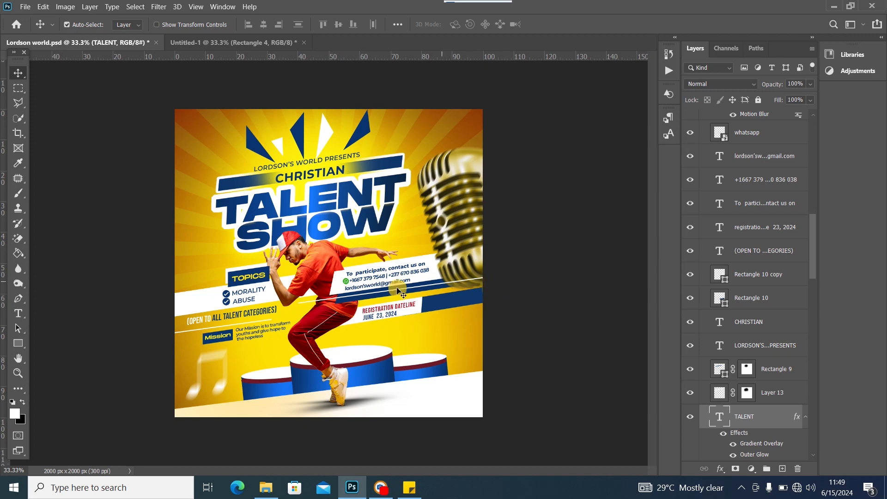
Scale the Rectangle 4 copy stripe down to 95.1%
{"action": "left_click", "coordinate": [192, 43]}
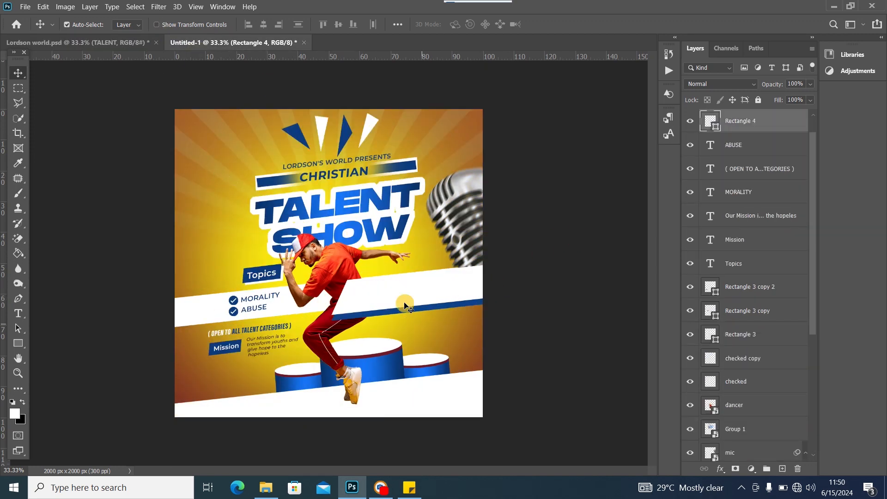
{"action": "key", "text": "ctrl+t"}
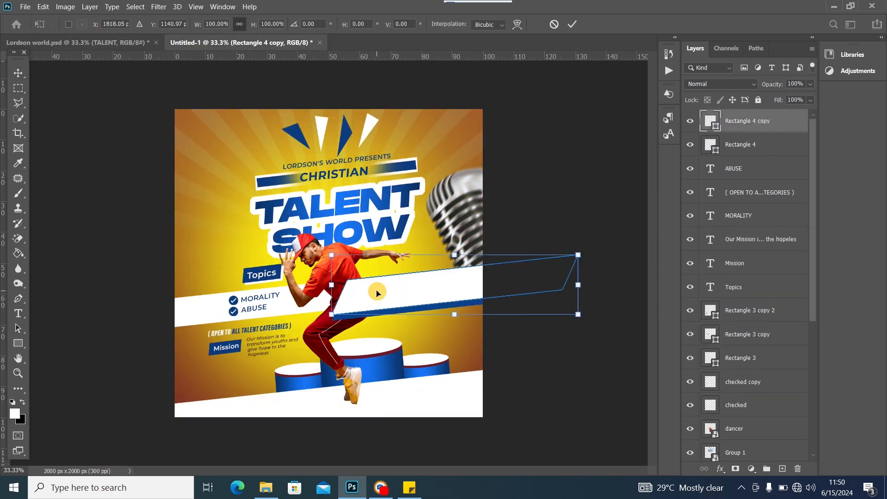
{"action": "left_click_drag", "start_coordinate": [332, 316], "coordinate": [344, 313]}
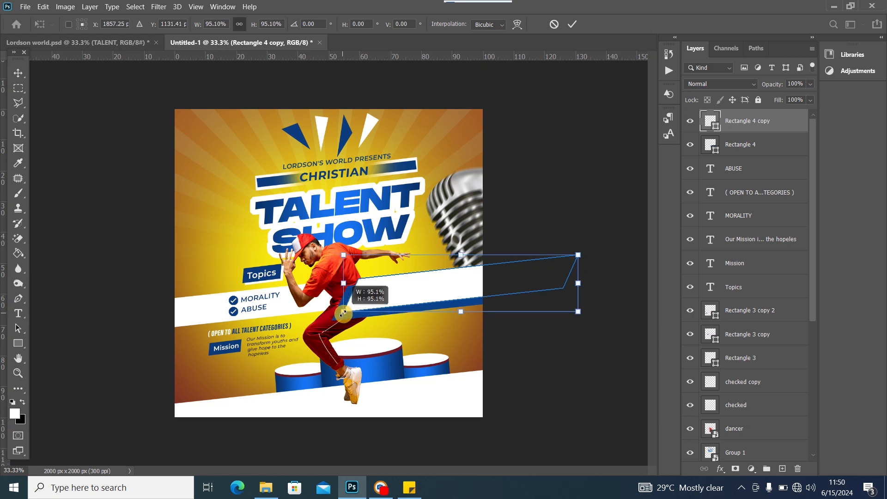
{"action": "left_click_drag", "start_coordinate": [396, 291], "coordinate": [395, 293]}
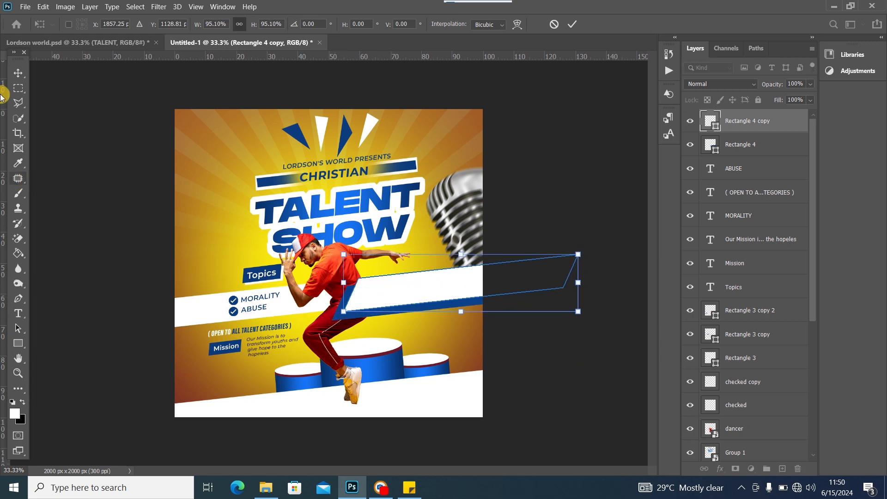
{"action": "key", "text": "Return"}
Slide the white and blue band to the right across the flyer
{"action": "left_click", "coordinate": [332, 316]}
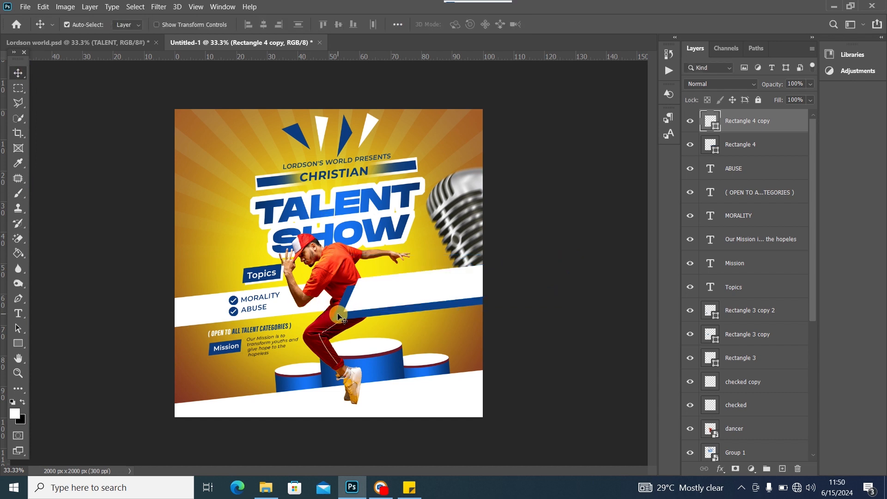
{"action": "left_click_drag", "start_coordinate": [339, 318], "coordinate": [382, 320]}
{"action": "left_click", "coordinate": [388, 295]}
{"action": "left_click", "coordinate": [381, 319]}
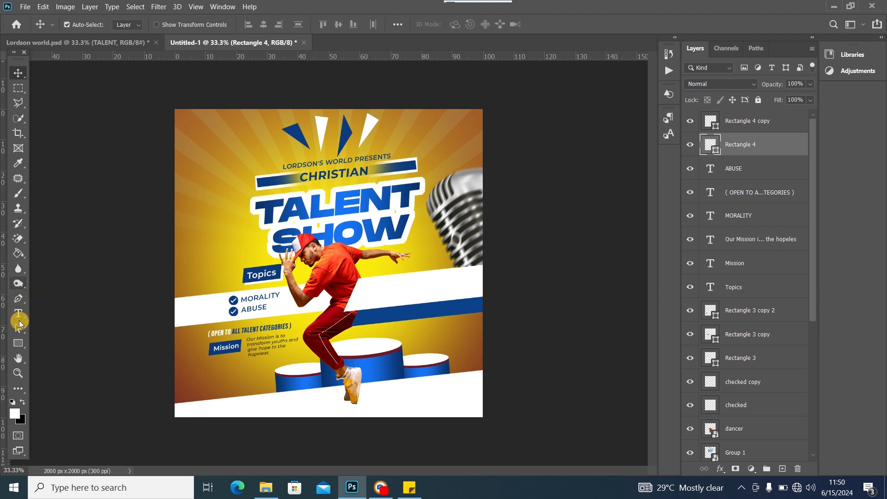
{"action": "left_click", "coordinate": [24, 347]}
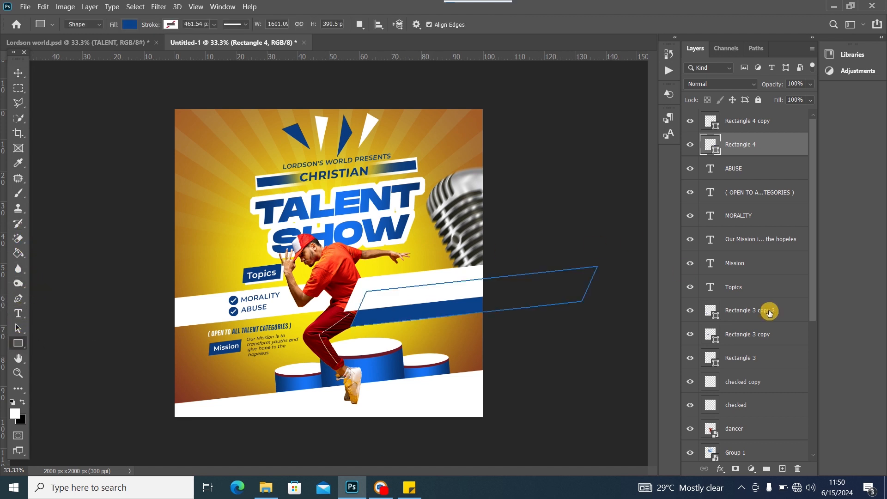
On a new layer, draw a long 10 px high white rectangle across the flyer
{"action": "left_click", "coordinate": [783, 469]}
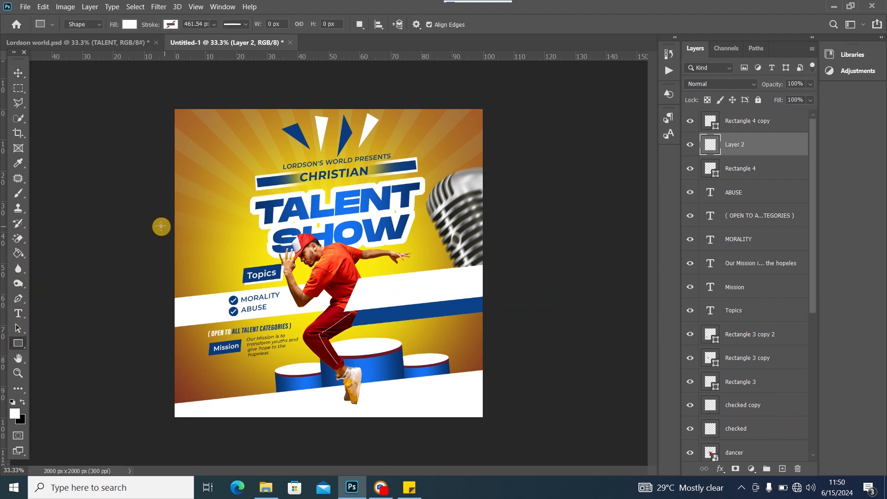
{"action": "left_click_drag", "start_coordinate": [144, 238], "coordinate": [559, 238]}
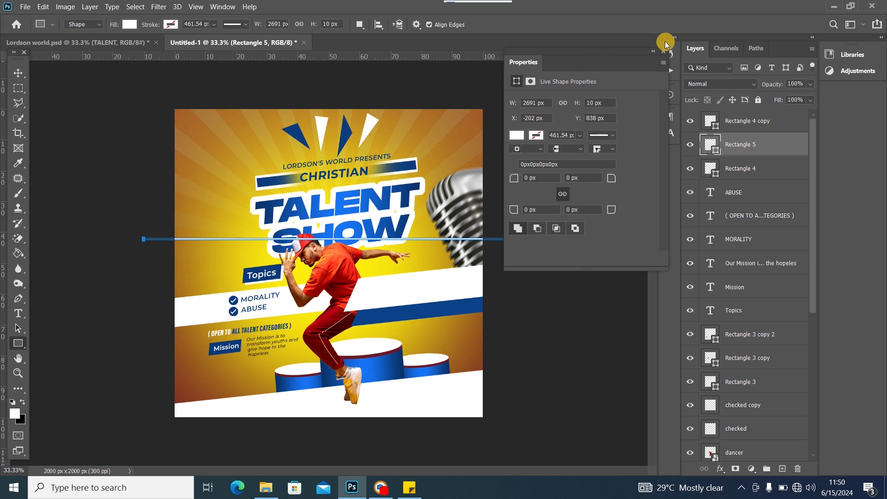
{"action": "left_click", "coordinate": [663, 52]}
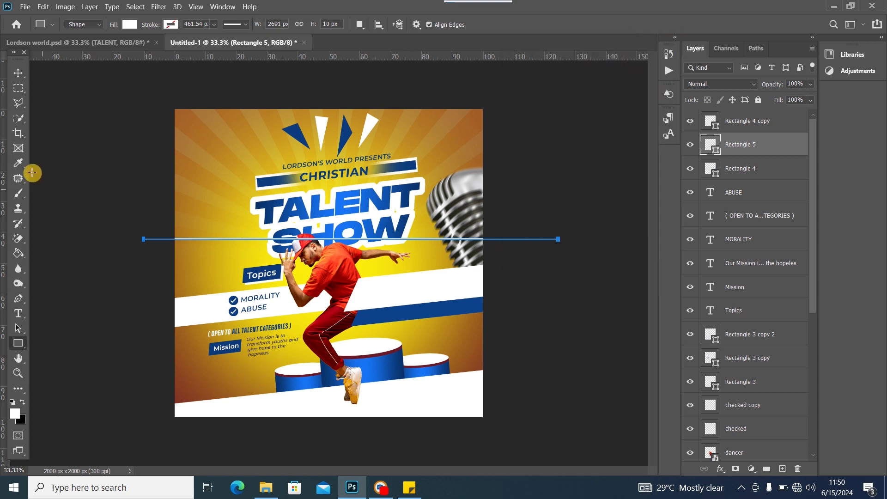
Rotate the thin line about -9° toward the TALENT SHOW title, accepting conversion to a path
{"action": "left_click", "coordinate": [17, 72]}
{"action": "key", "text": "ctrl+t"}
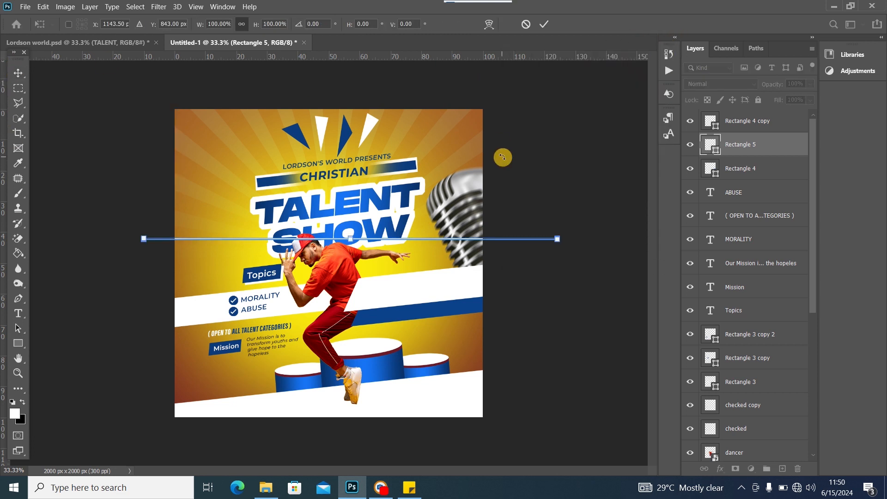
{"action": "left_click_drag", "start_coordinate": [586, 230], "coordinate": [573, 204]}
{"action": "left_click_drag", "start_coordinate": [386, 235], "coordinate": [413, 311]}
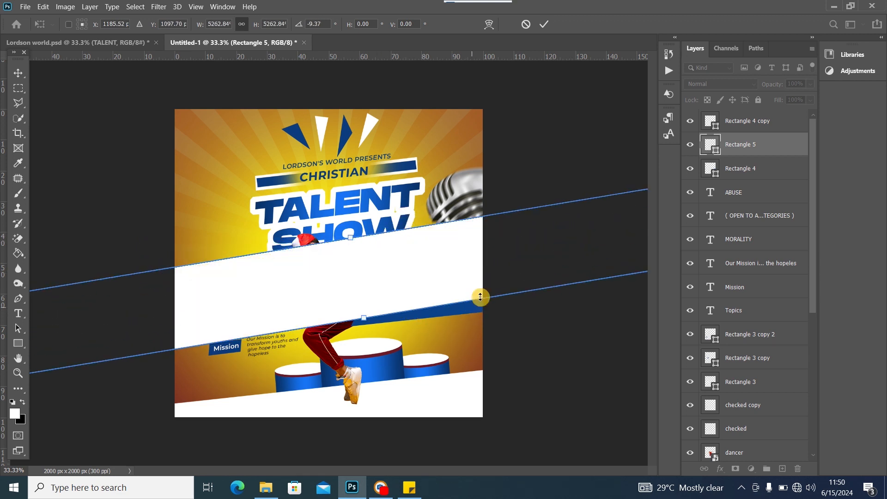
{"action": "key", "text": "ctrl+z"}
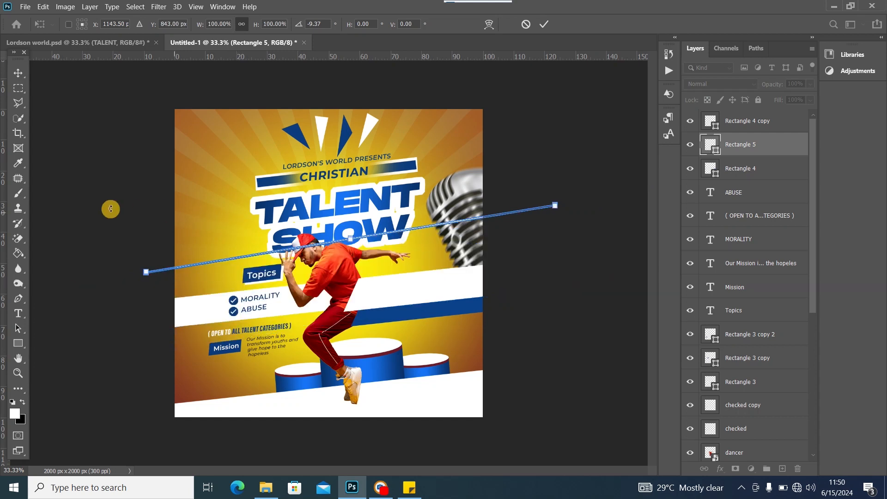
{"action": "left_click", "coordinate": [17, 73]}
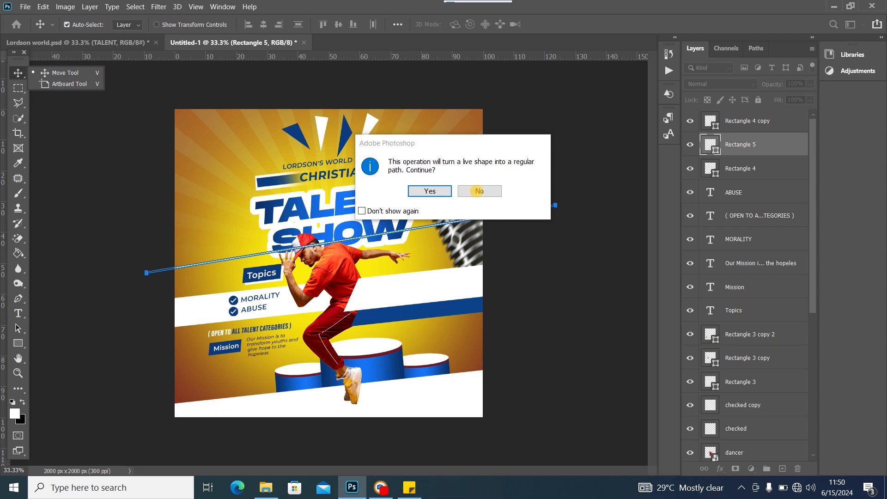
{"action": "left_click", "coordinate": [410, 488]}
{"action": "left_click", "coordinate": [429, 191]}
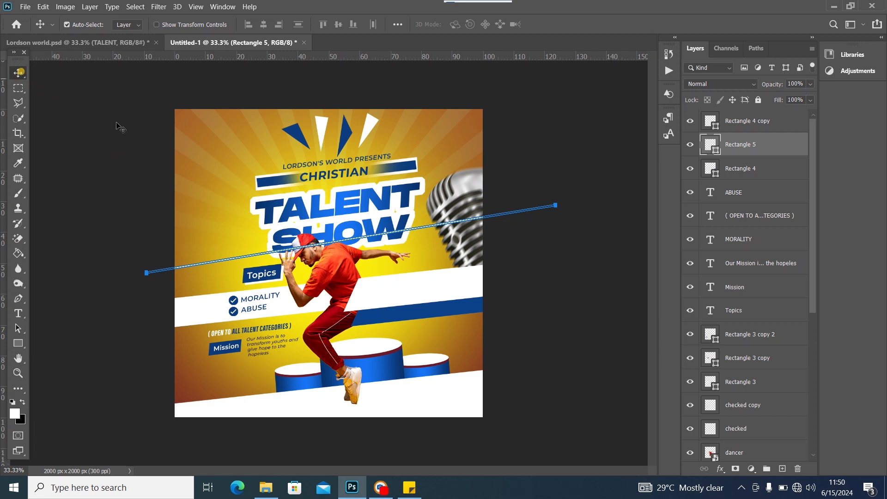
{"action": "left_click", "coordinate": [423, 225]}
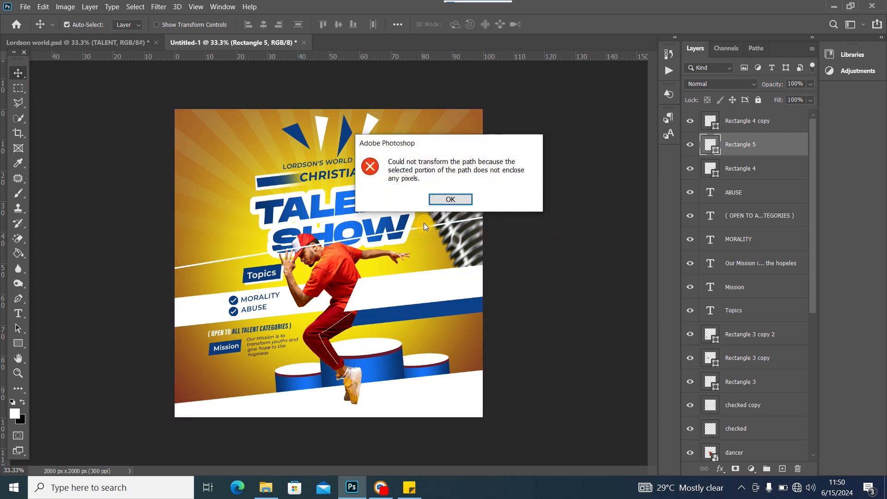
{"action": "left_click", "coordinate": [453, 198]}
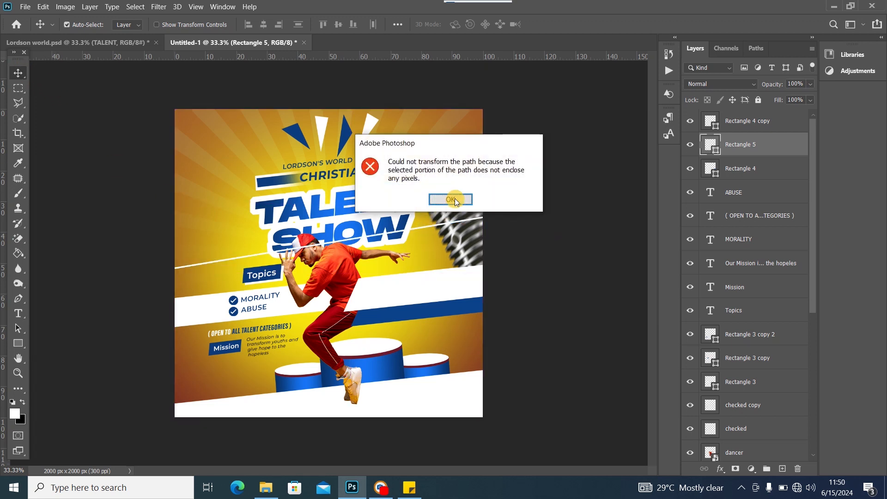
{"action": "left_click", "coordinate": [437, 231]}
{"action": "left_click", "coordinate": [425, 230]}
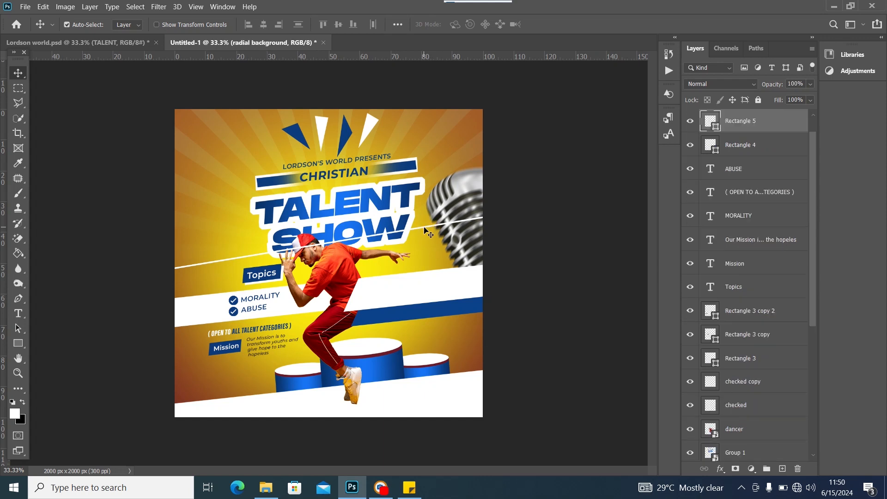
Move the Rectangle 5 line down onto the blue band and rotate it about 3.4°
{"action": "key", "text": "ctrl+t"}
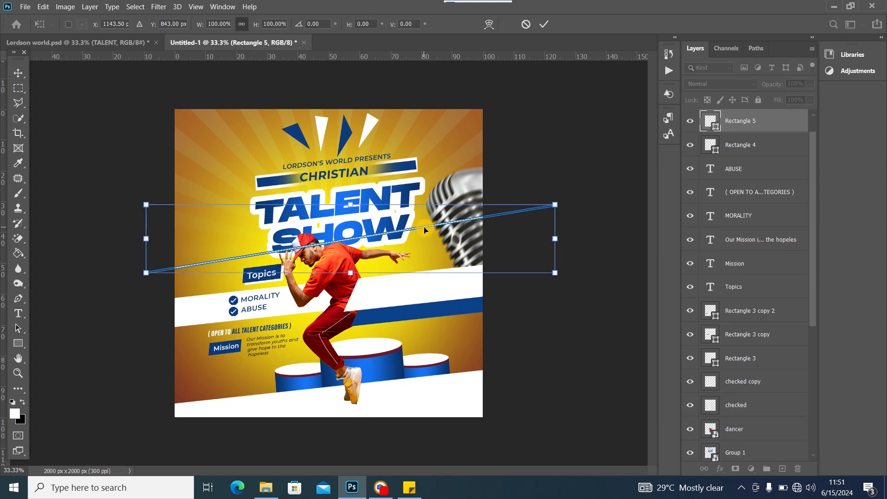
{"action": "left_click_drag", "start_coordinate": [450, 240], "coordinate": [472, 314]}
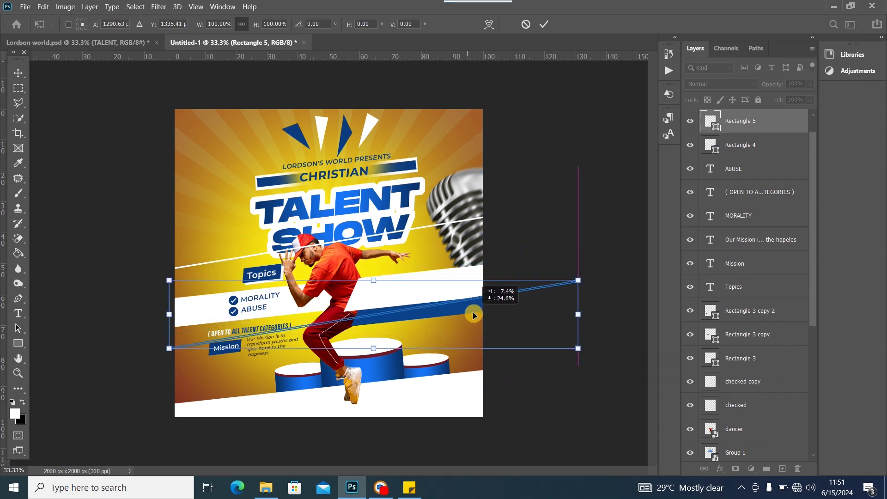
{"action": "left_click_drag", "start_coordinate": [596, 269], "coordinate": [596, 292]}
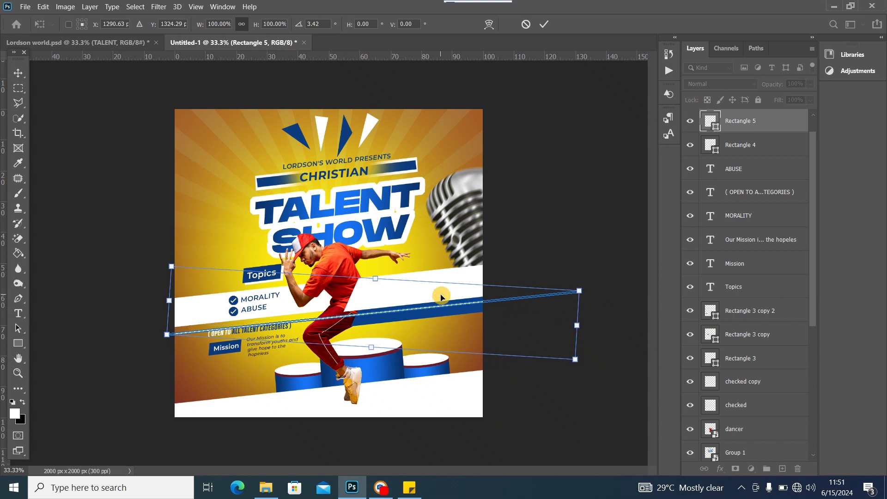
{"action": "left_click_drag", "start_coordinate": [440, 293], "coordinate": [441, 302]}
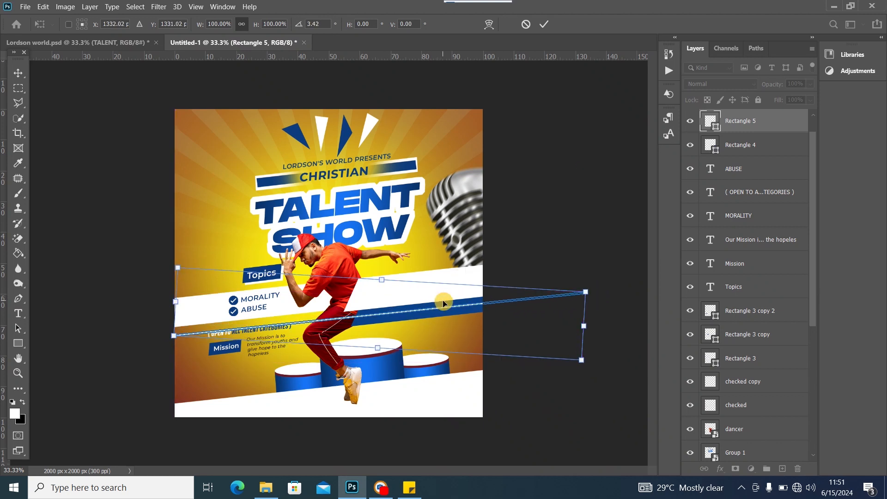
{"action": "left_click", "coordinate": [17, 73]}
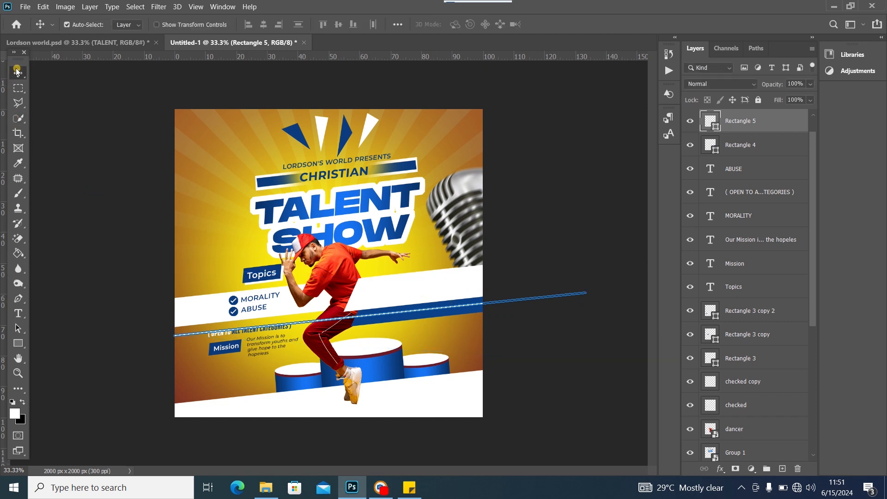
{"action": "left_click", "coordinate": [64, 98]}
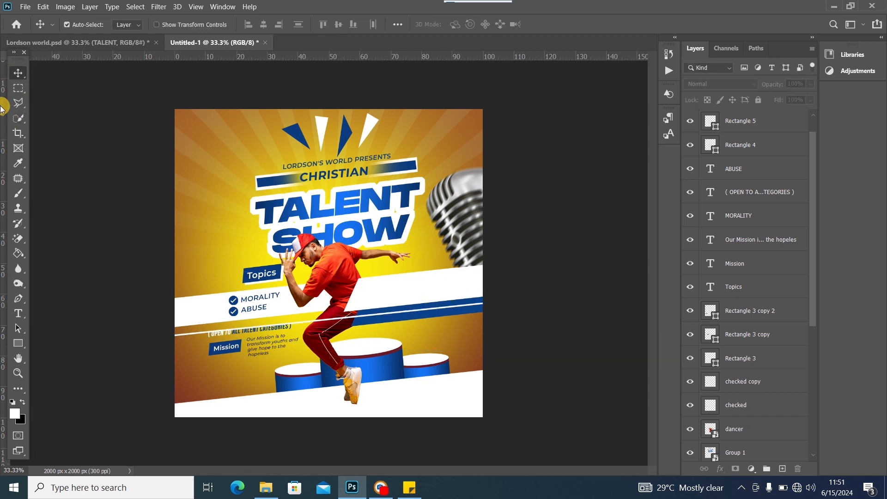
{"action": "left_click", "coordinate": [116, 47]}
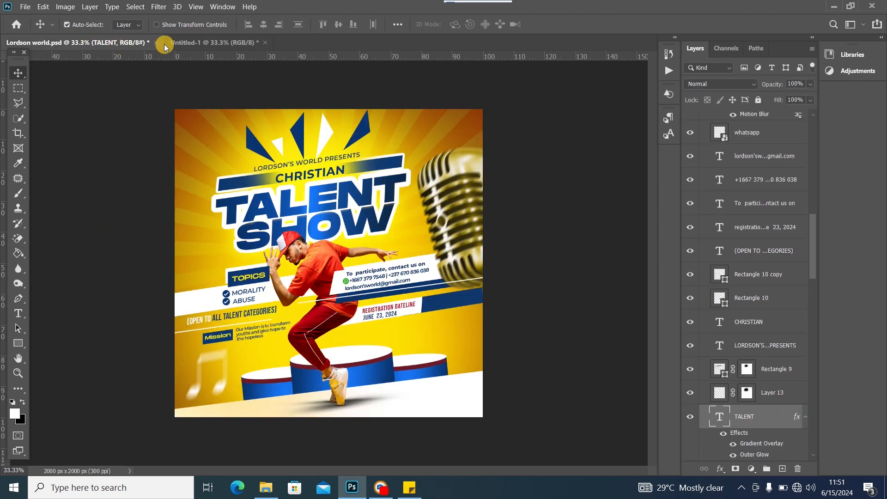
Add a layer mask to the Rectangle 5 white line layer
{"action": "left_click", "coordinate": [182, 41]}
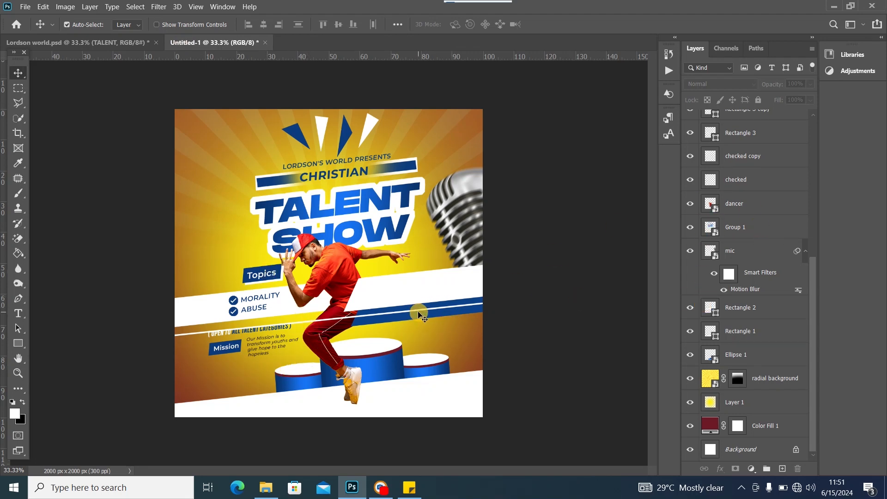
{"action": "left_click", "coordinate": [421, 313]}
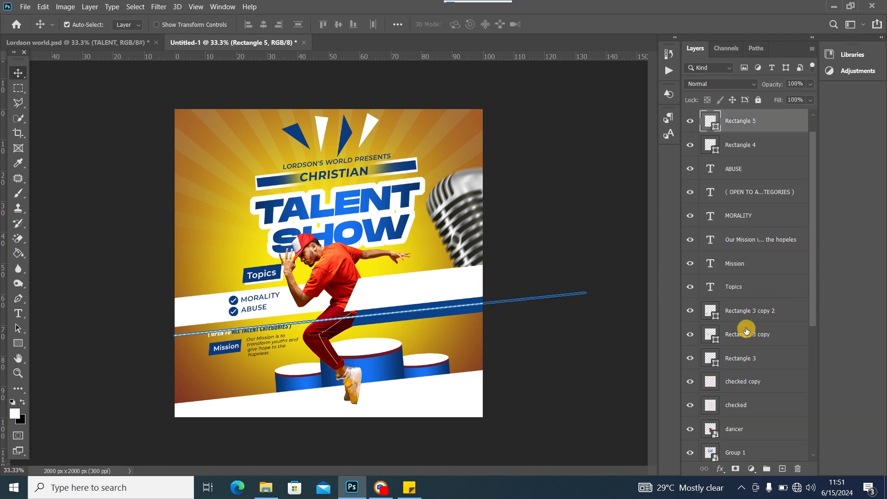
{"action": "left_click", "coordinate": [735, 469]}
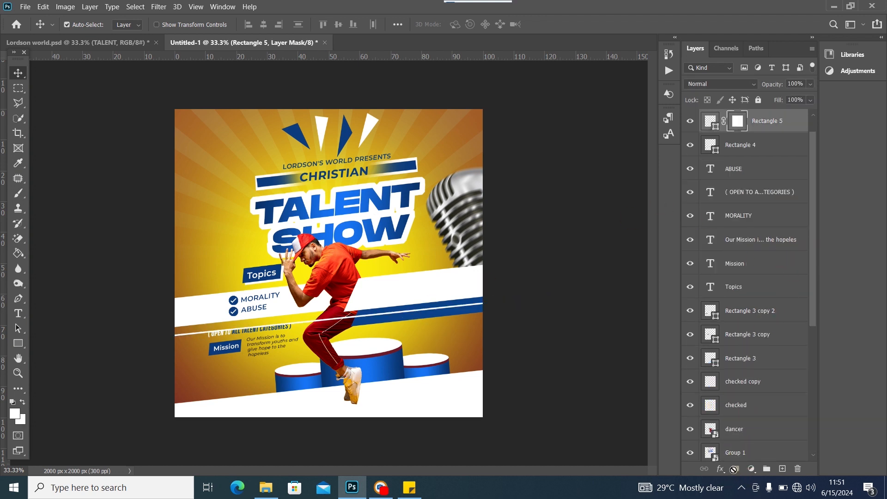
Set up a hard 500 px brush with 100% hardness
{"action": "left_click", "coordinate": [18, 193]}
{"action": "right_click", "coordinate": [283, 231]}
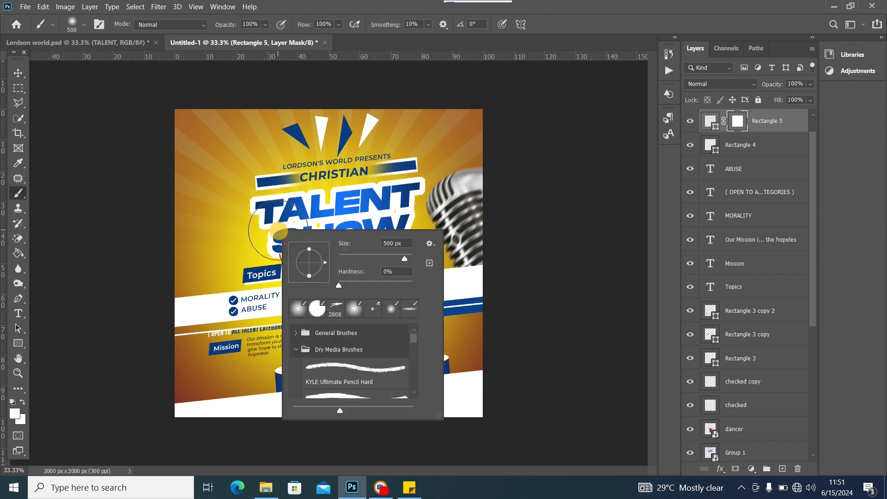
{"action": "left_click_drag", "start_coordinate": [468, 282], "coordinate": [481, 280]}
{"action": "left_click", "coordinate": [573, 250]}
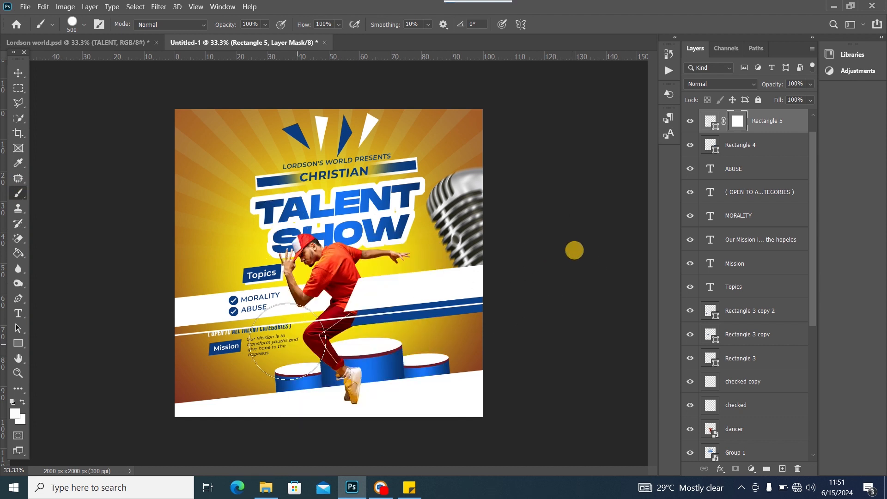
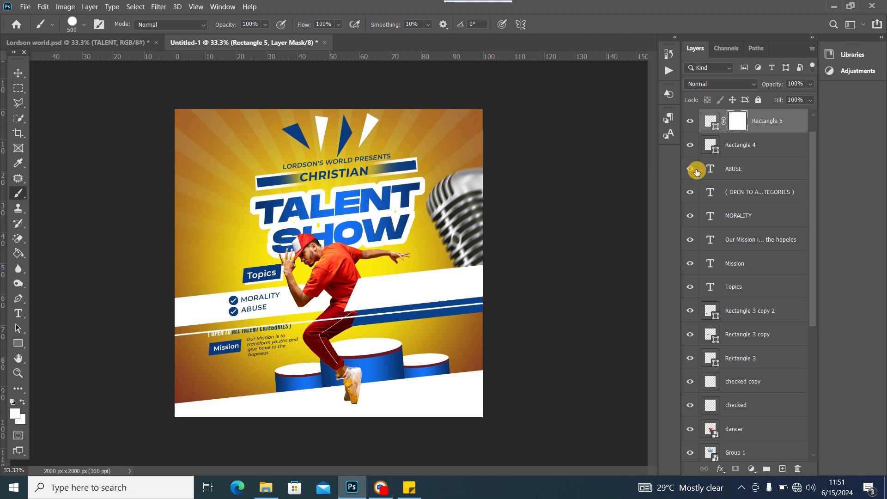
Paint black on Rectangle 5's mask to hide the stripe across the categories line, then reselect that layer
{"action": "left_click", "coordinate": [16, 403]}
{"action": "left_click", "coordinate": [284, 318]}
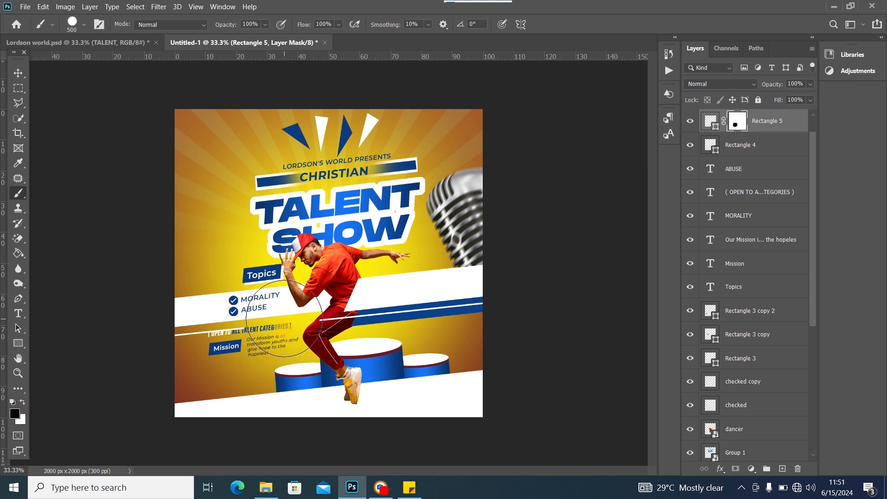
{"action": "left_click_drag", "start_coordinate": [284, 318], "coordinate": [189, 330]}
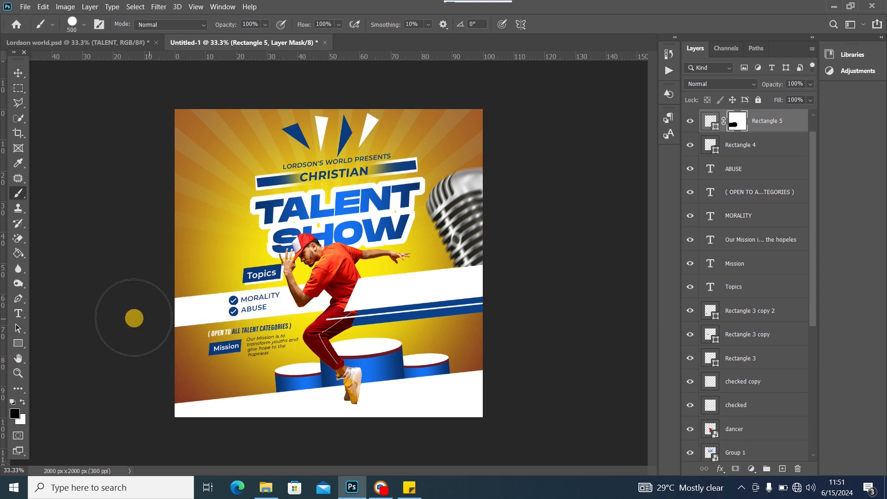
{"action": "key", "text": "ctrl+z"}
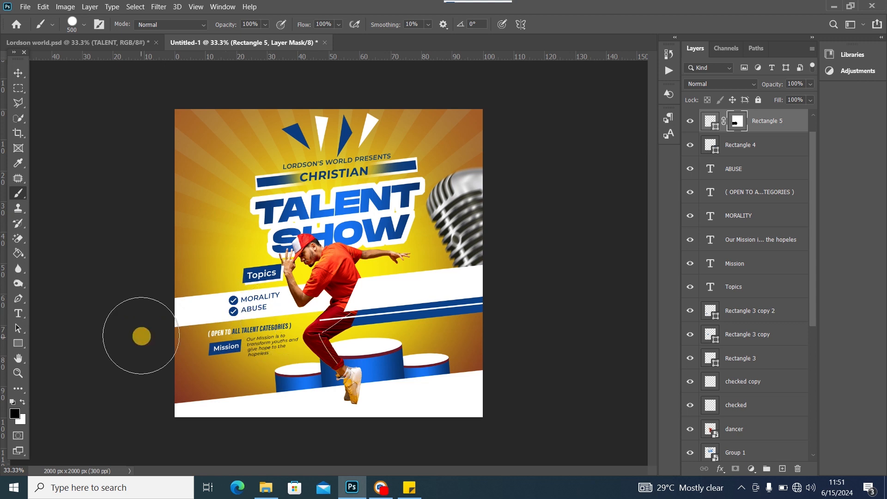
{"action": "left_click", "coordinate": [19, 73]}
{"action": "left_click", "coordinate": [793, 127]}
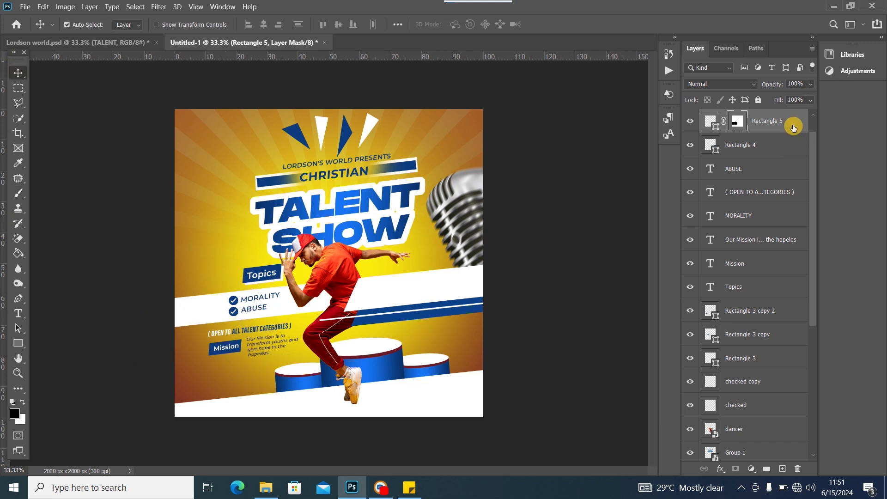
Duplicate the white stripe and move the copy down below the categories line
{"action": "key", "text": "ctrl+j"}
{"action": "key", "text": "x"}
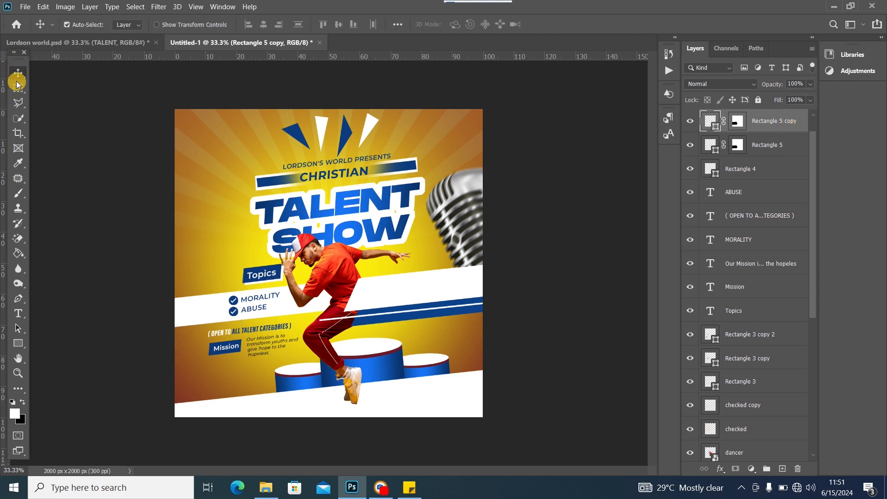
{"action": "key", "text": "ctrl+t"}
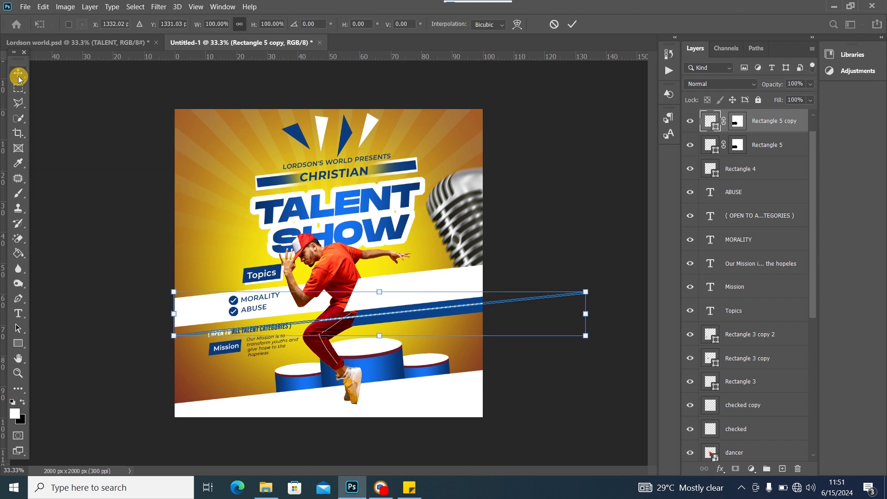
{"action": "left_click_drag", "start_coordinate": [353, 312], "coordinate": [65, 349]}
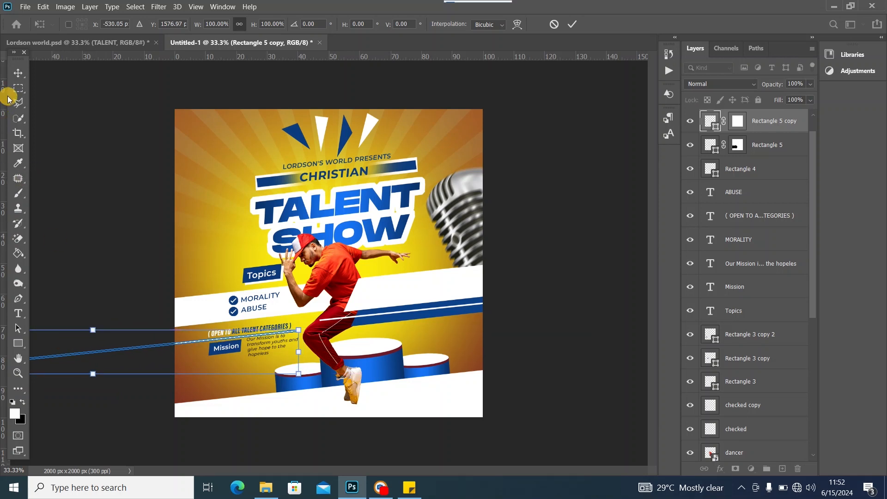
{"action": "left_click", "coordinate": [18, 73]}
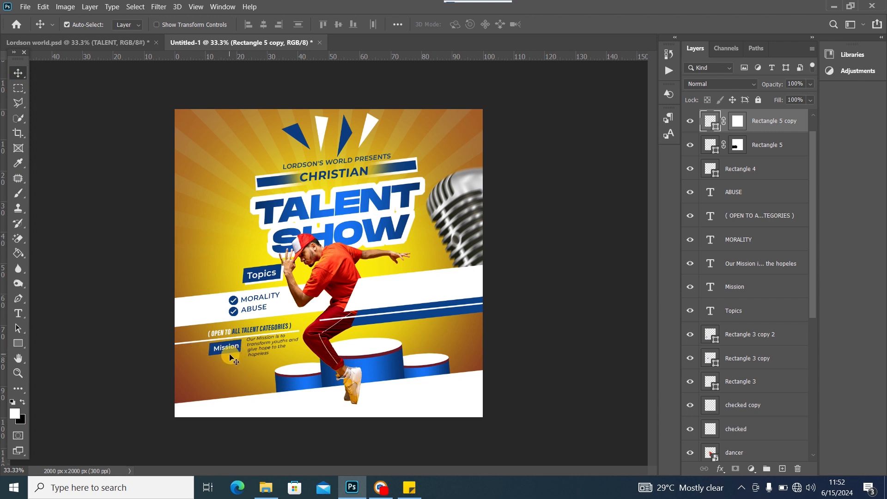
Nudge the Mission sentence, box and label, the dancer and stripe, then view Lordson world.psd
{"action": "left_click_drag", "start_coordinate": [280, 351], "coordinate": [280, 357]}
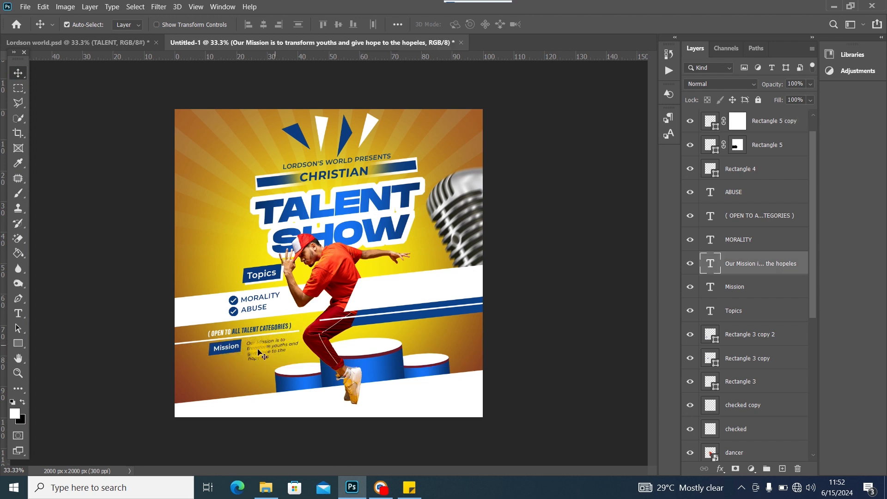
{"action": "left_click_drag", "start_coordinate": [211, 354], "coordinate": [212, 358]}
{"action": "left_click", "coordinate": [228, 348]}
{"action": "left_click_drag", "start_coordinate": [229, 355], "coordinate": [206, 344]}
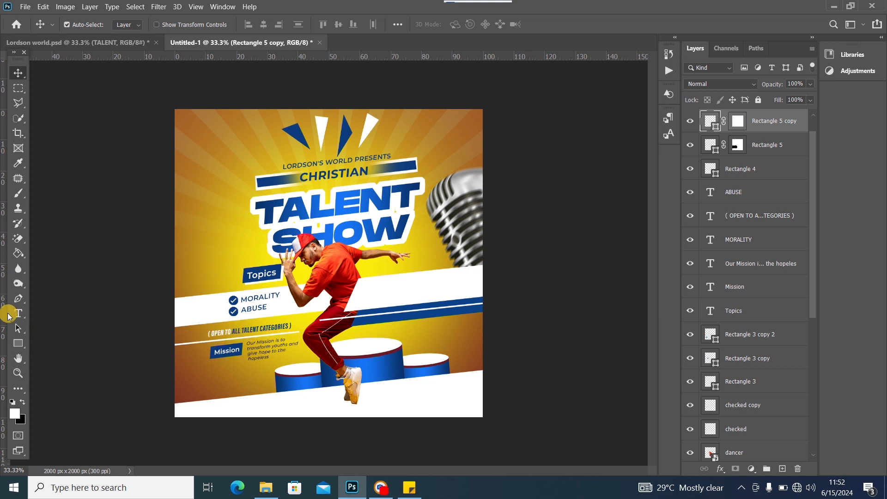
{"action": "left_click", "coordinate": [347, 321]}
{"action": "left_click_drag", "start_coordinate": [346, 319], "coordinate": [343, 322]}
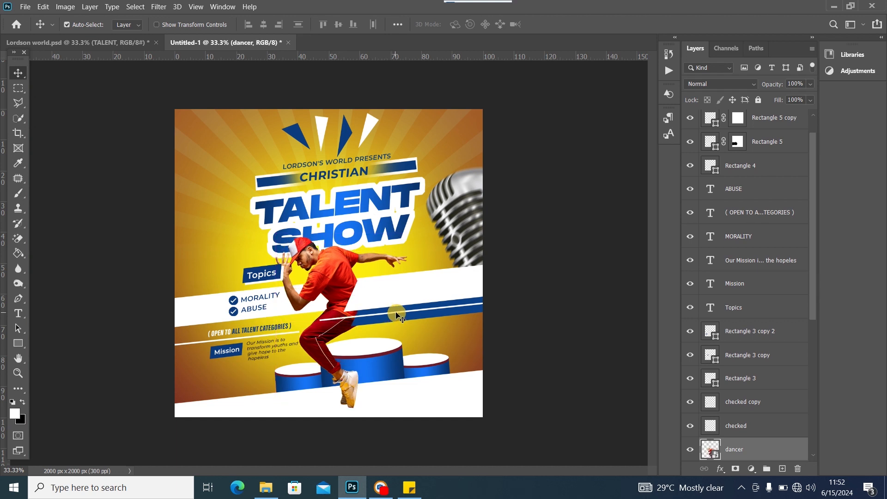
{"action": "left_click_drag", "start_coordinate": [397, 316], "coordinate": [381, 315]}
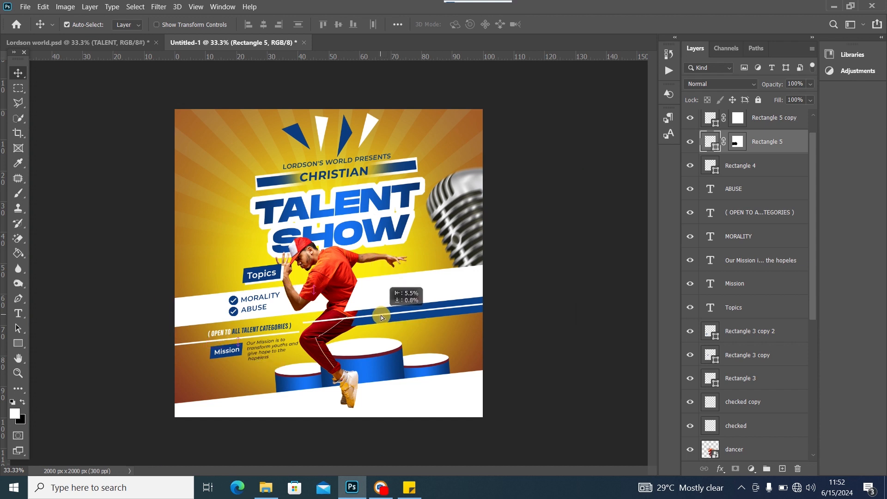
{"action": "left_click", "coordinate": [109, 42]}
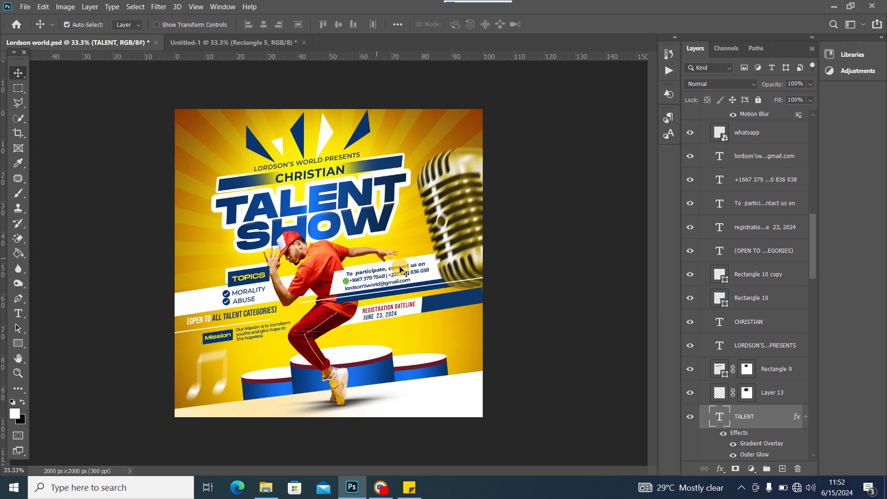
Copy the 'To participate, contact us on' line from Sticky Notes and return to Untitled-1
{"action": "left_click", "coordinate": [410, 488]}
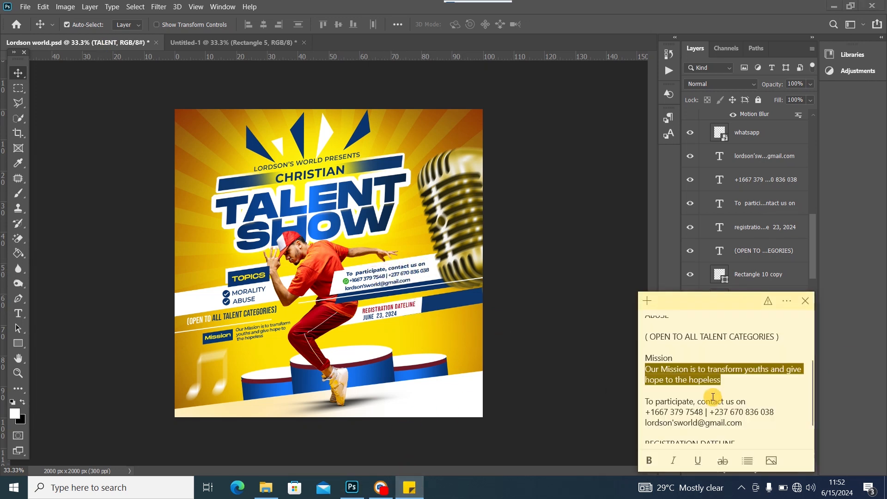
{"action": "scroll", "coordinate": [710, 372], "scroll_direction": "down", "scroll_amount": 1}
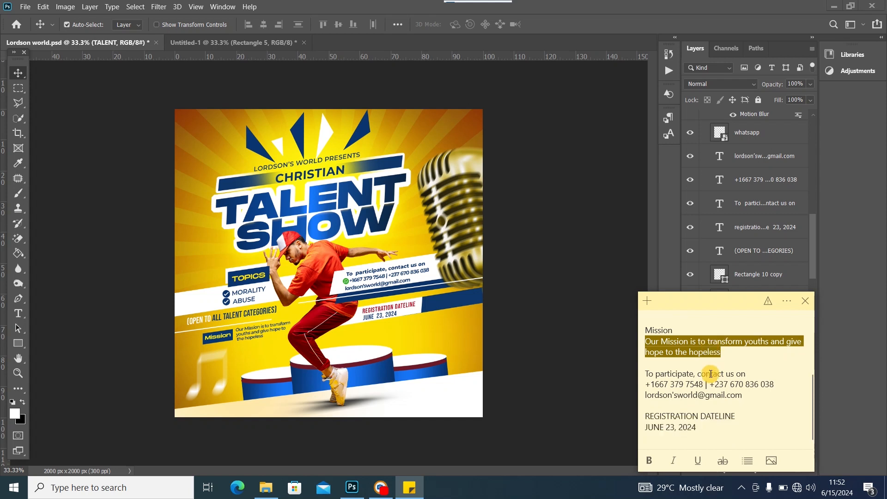
{"action": "triple_click", "coordinate": [645, 375]}
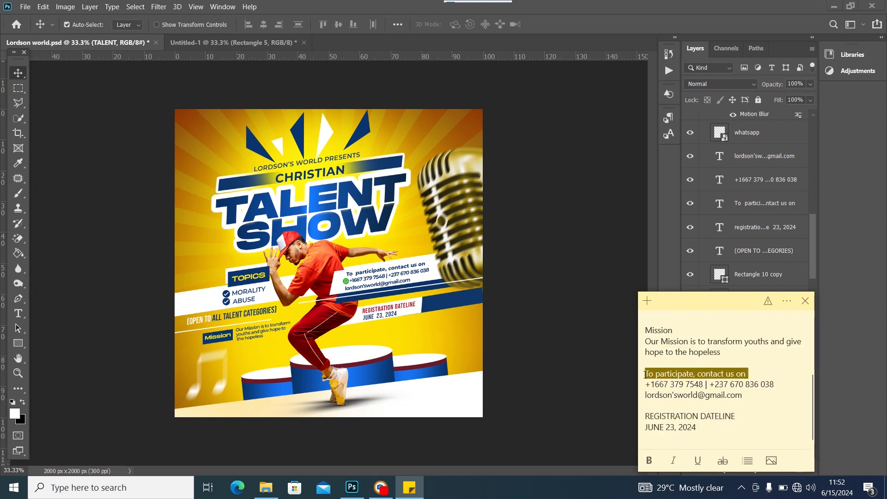
{"action": "right_click", "coordinate": [722, 375]}
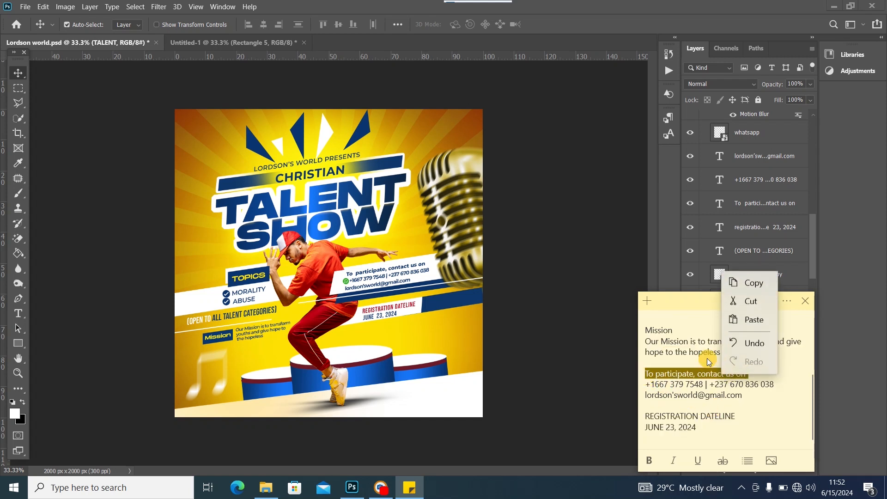
{"action": "left_click", "coordinate": [732, 280]}
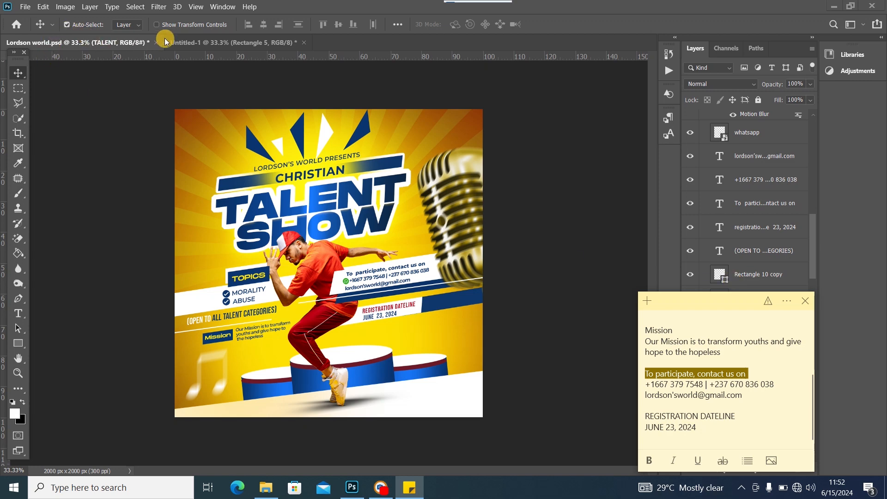
{"action": "left_click", "coordinate": [182, 38]}
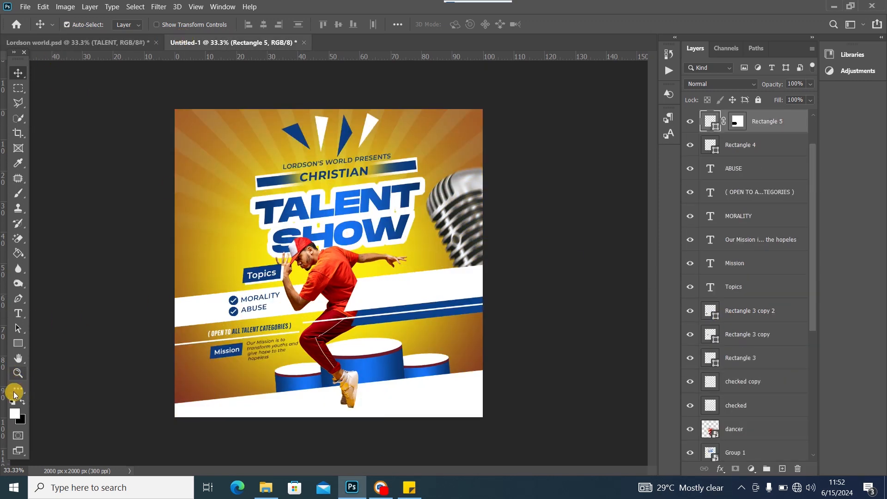
Sample the TALENT title's dark blue 0b3a7b as foreground and select the Rectangle 4 copy band
{"action": "left_click", "coordinate": [15, 414]}
{"action": "left_click", "coordinate": [270, 211]}
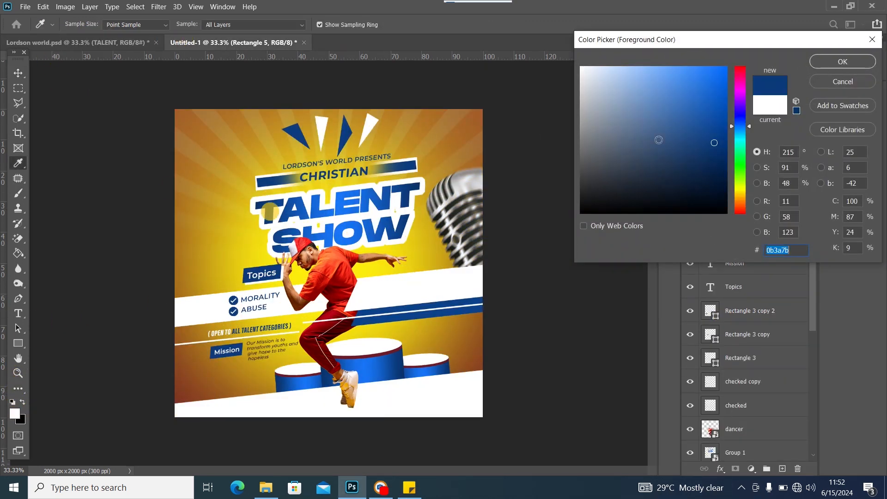
{"action": "left_click", "coordinate": [829, 61]}
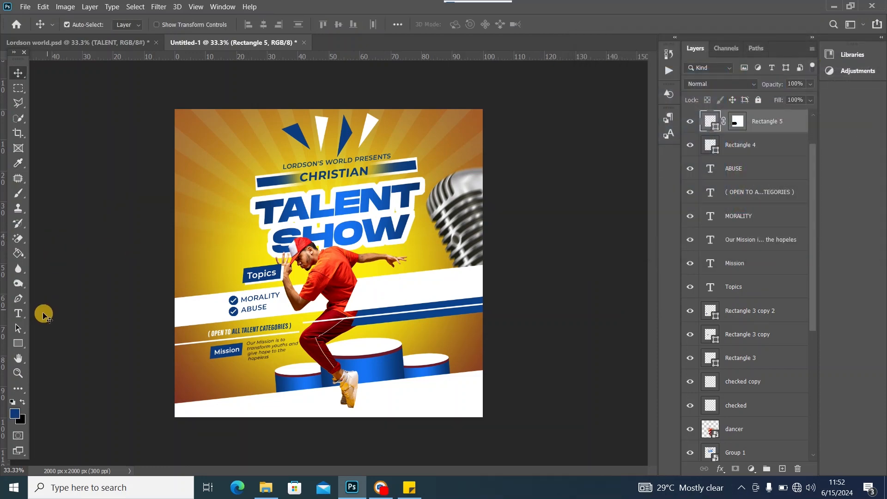
{"action": "left_click", "coordinate": [19, 313]}
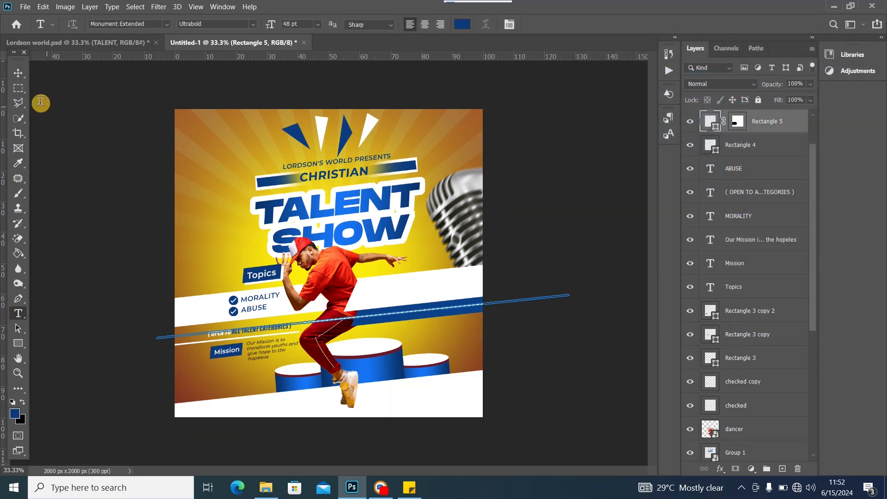
{"action": "left_click", "coordinate": [18, 73]}
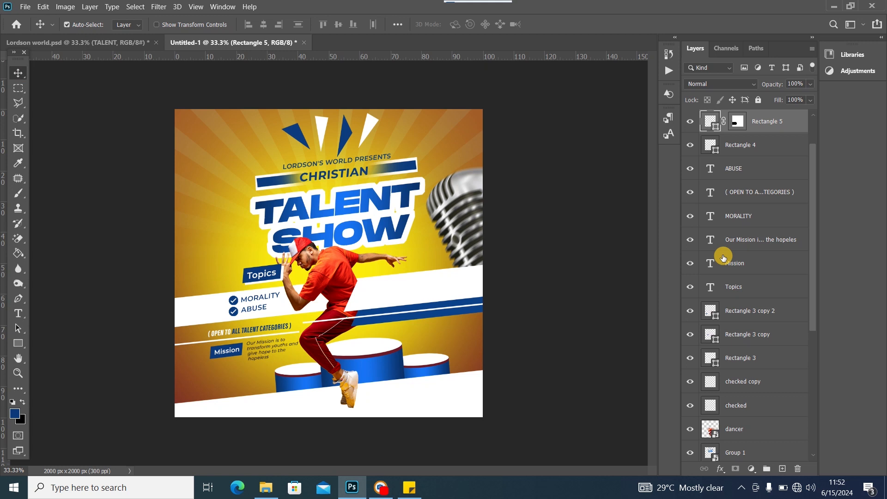
{"action": "left_click", "coordinate": [436, 293]}
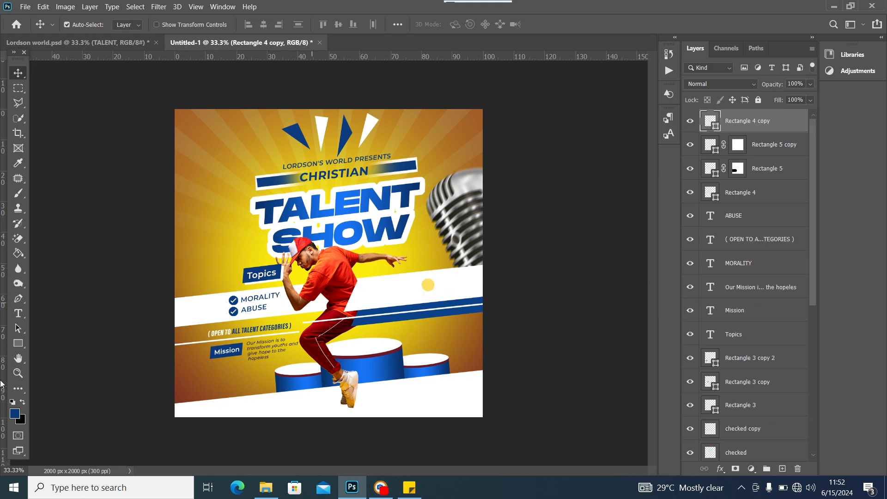
{"action": "left_click", "coordinate": [18, 314]}
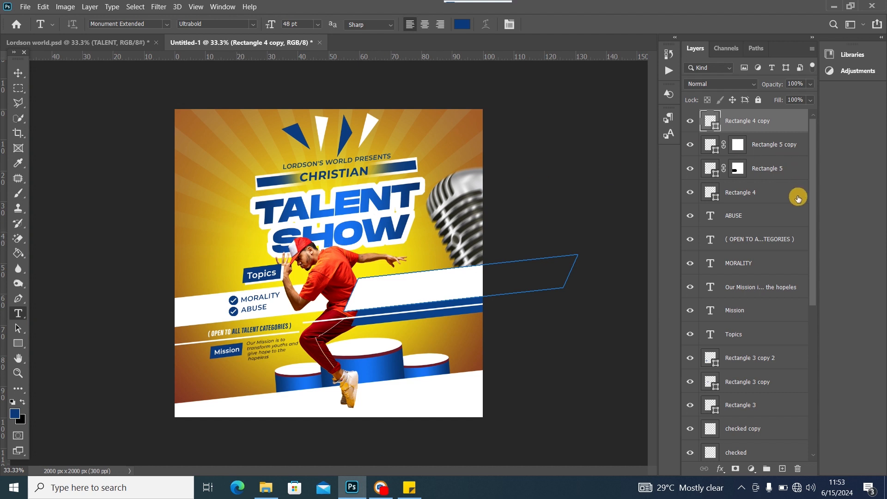
Create a placeholder text layer right of the dancer in Montserrat Medium
{"action": "left_click", "coordinate": [386, 336]}
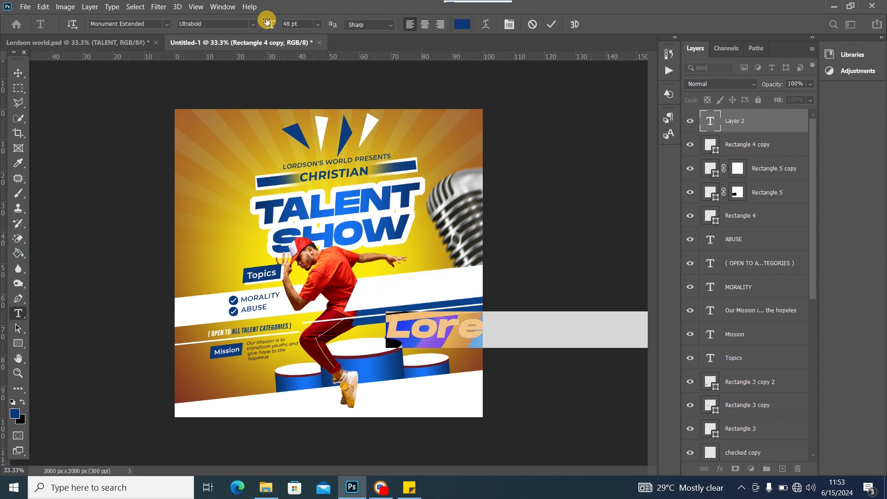
{"action": "left_click", "coordinate": [162, 28]}
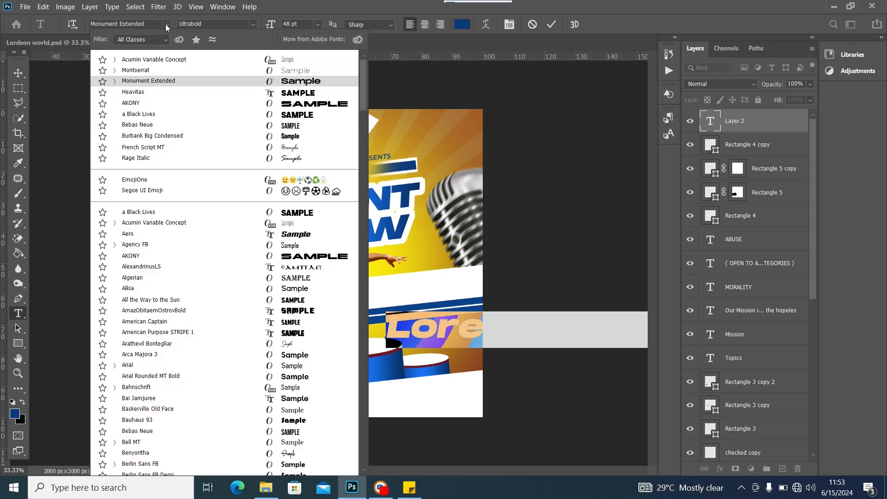
{"action": "left_click", "coordinate": [163, 71]}
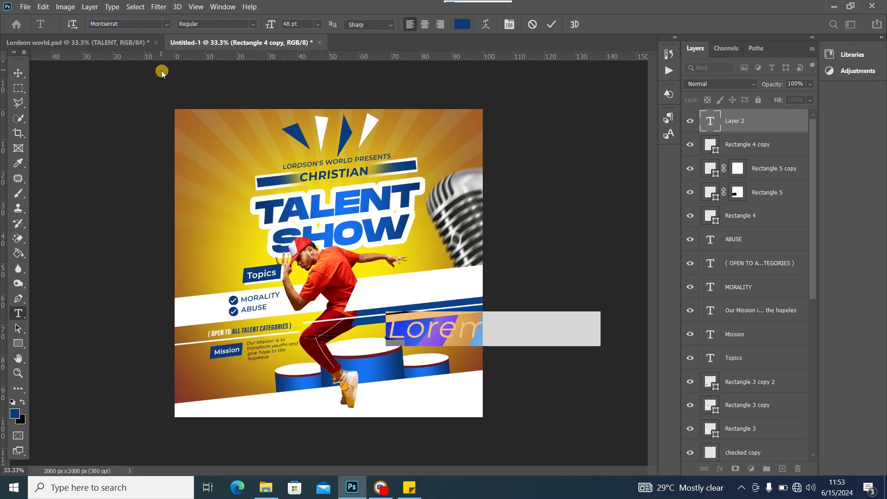
{"action": "left_click", "coordinate": [253, 24]}
{"action": "left_click", "coordinate": [236, 110]}
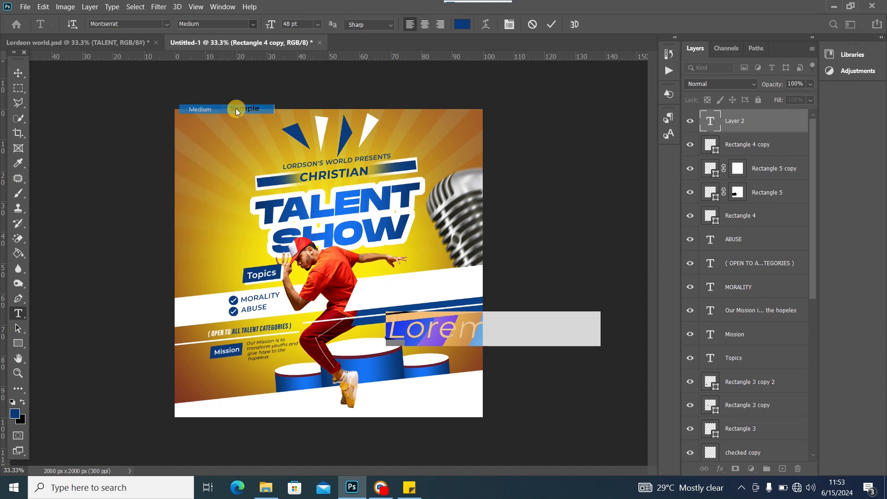
{"action": "key", "text": "ctrl+Return"}
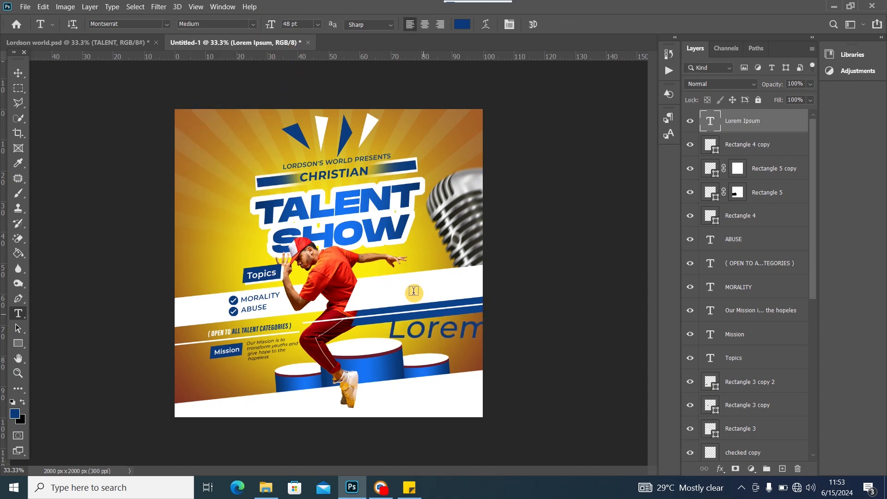
Replace the placeholder with 'To participate, contact us on' at 11 pt
{"action": "double_click", "coordinate": [711, 120]}
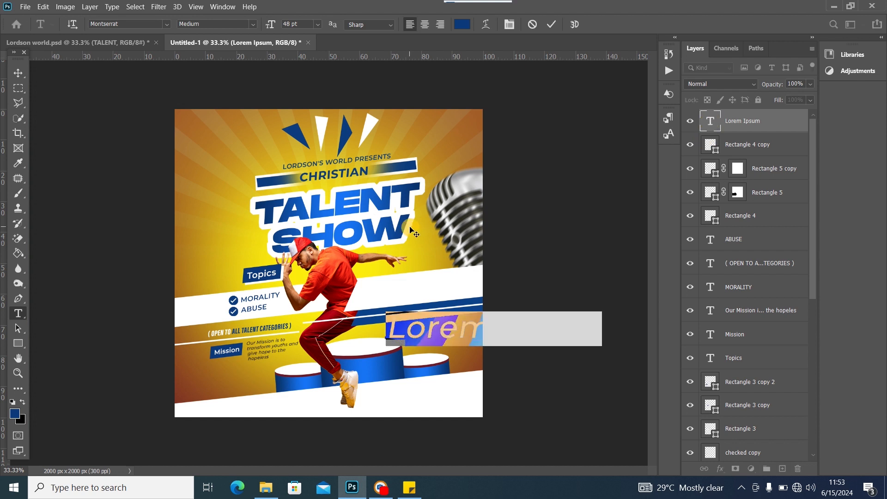
{"action": "type", "text": "To par"}
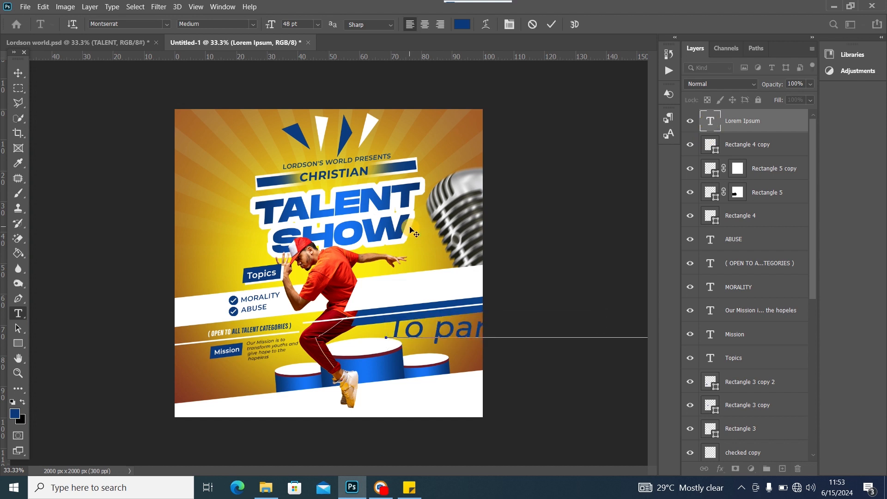
{"action": "key", "text": "ctrl+a"}
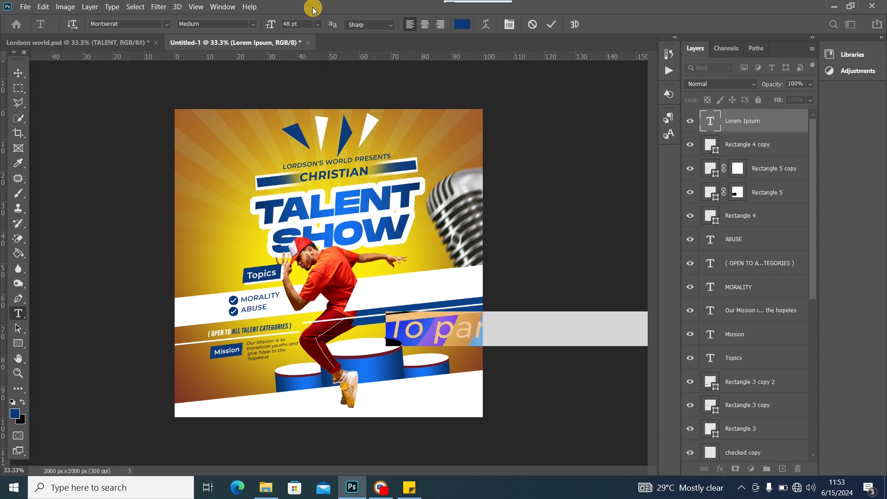
{"action": "left_click", "coordinate": [318, 24]}
{"action": "left_click", "coordinate": [306, 100]}
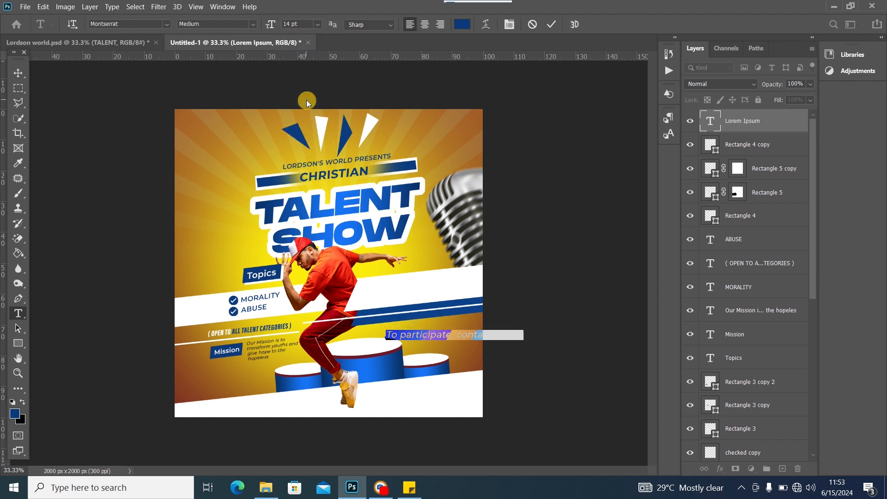
{"action": "left_click", "coordinate": [317, 24]}
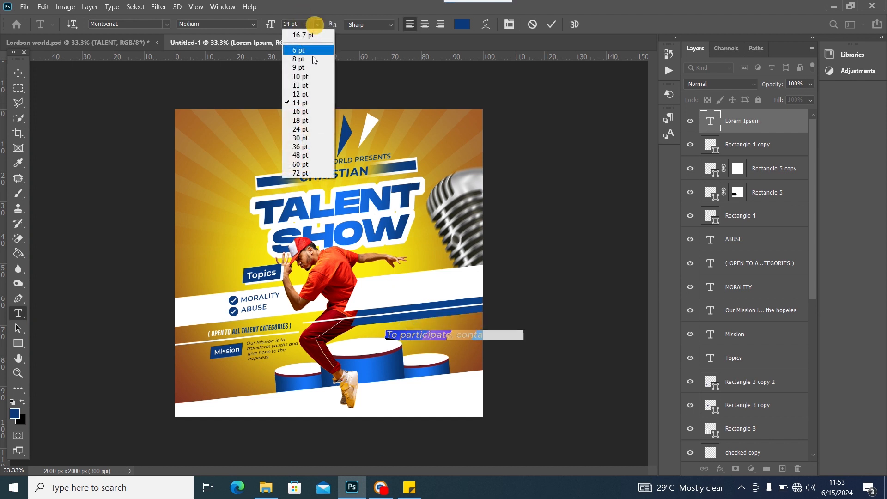
{"action": "left_click", "coordinate": [309, 94]}
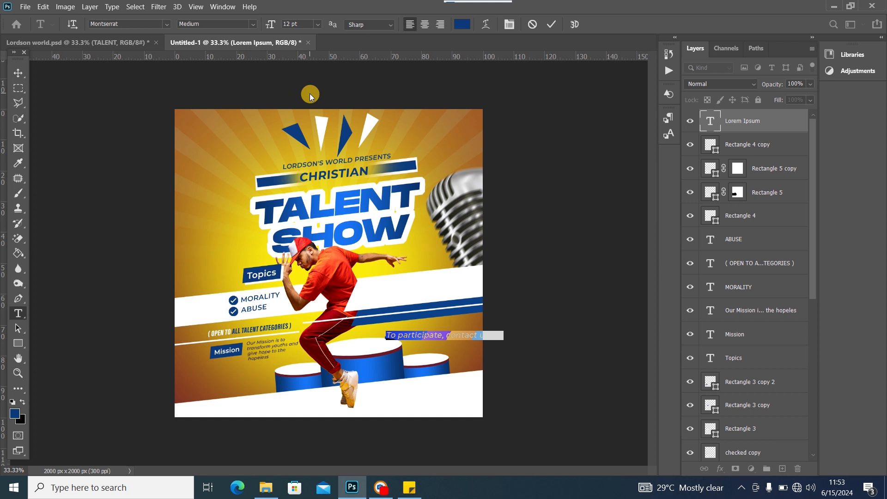
{"action": "left_click", "coordinate": [317, 24]}
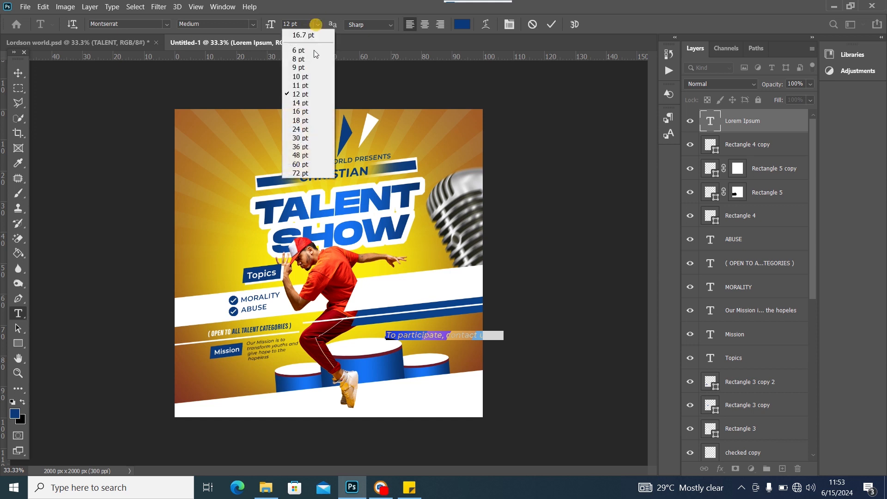
{"action": "left_click", "coordinate": [300, 85]}
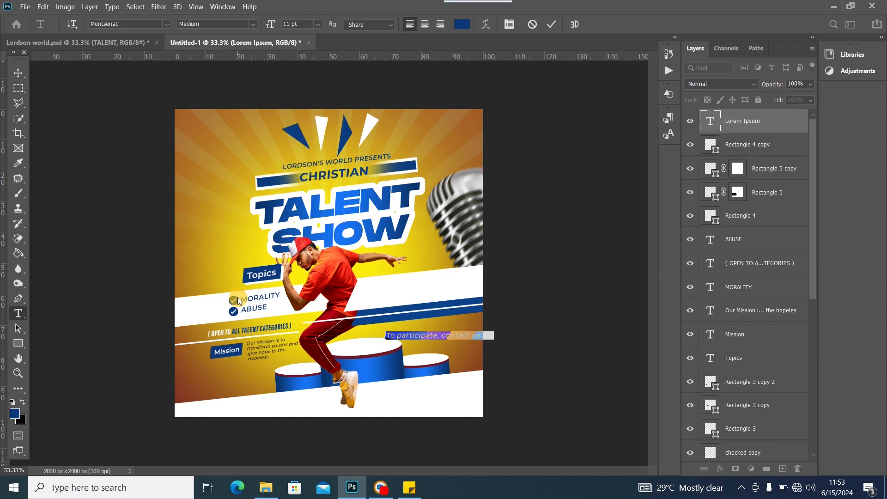
{"action": "left_click", "coordinate": [21, 73]}
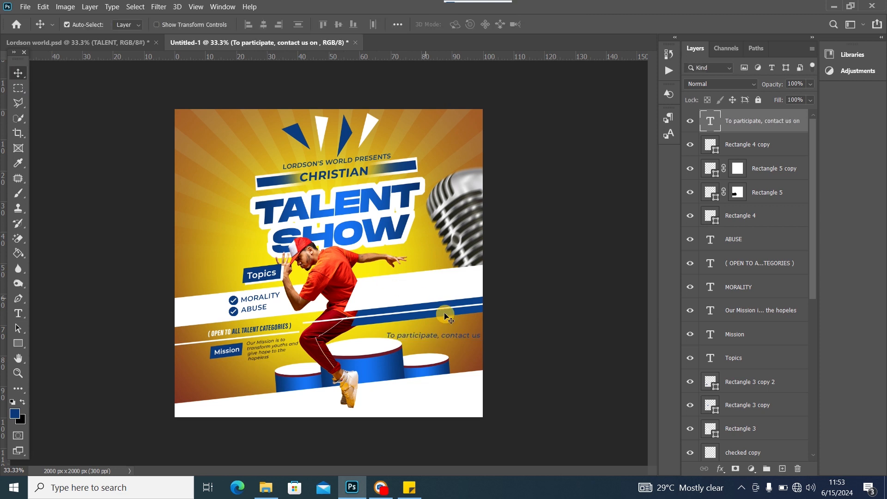
Move the contact line onto the white band and rotate it to follow the band's slant
{"action": "left_click_drag", "start_coordinate": [456, 339], "coordinate": [435, 289]}
{"action": "key", "text": "ctrl+t"}
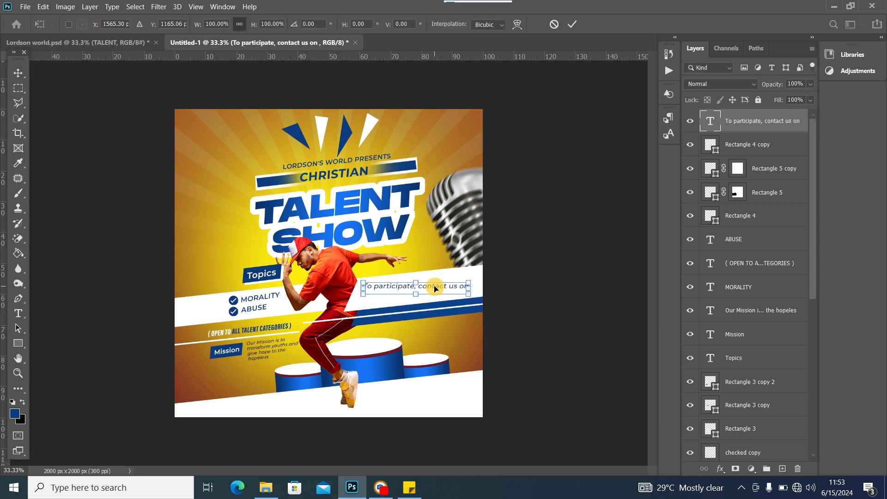
{"action": "left_click_drag", "start_coordinate": [478, 286], "coordinate": [420, 285]}
{"action": "left_click", "coordinate": [15, 77]}
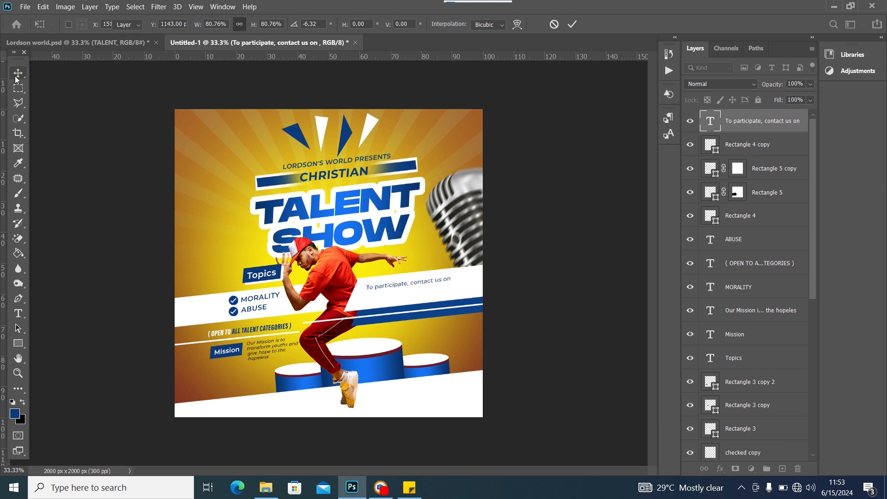
Make the contact line Bold, nudge it up, and fine-tune its tilt to about 0.9°
{"action": "double_click", "coordinate": [420, 285]}
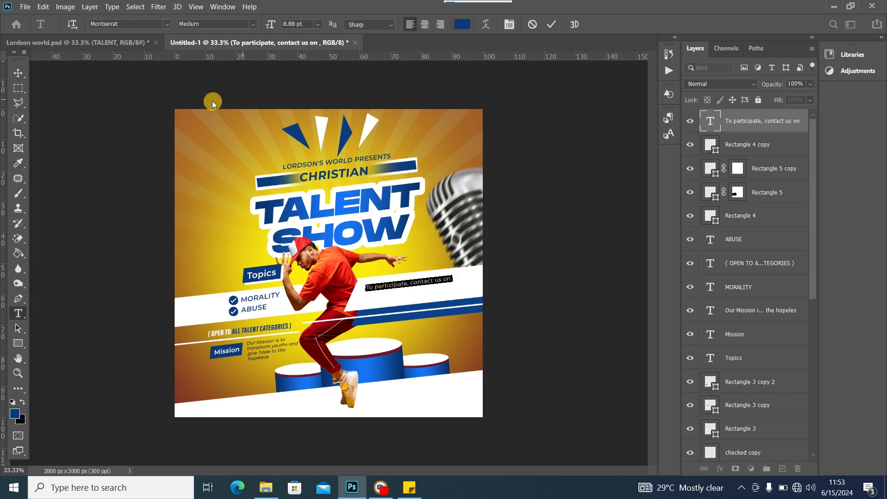
{"action": "left_click", "coordinate": [253, 24]}
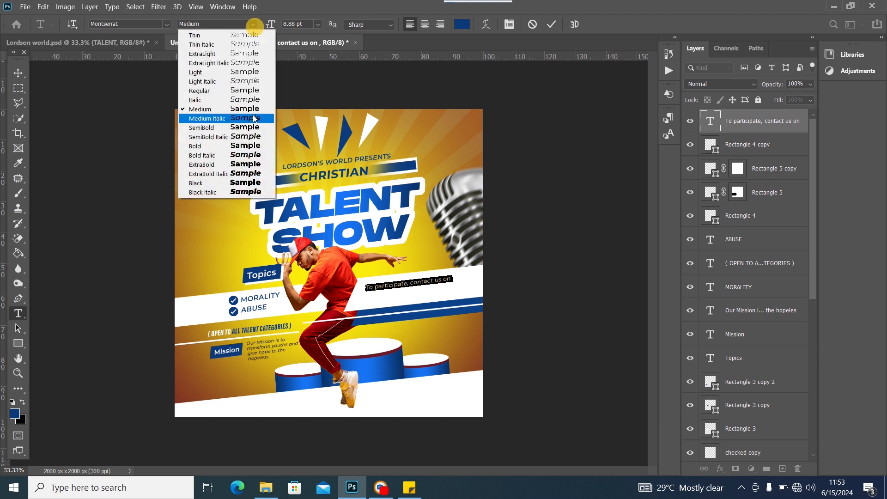
{"action": "left_click", "coordinate": [241, 146]}
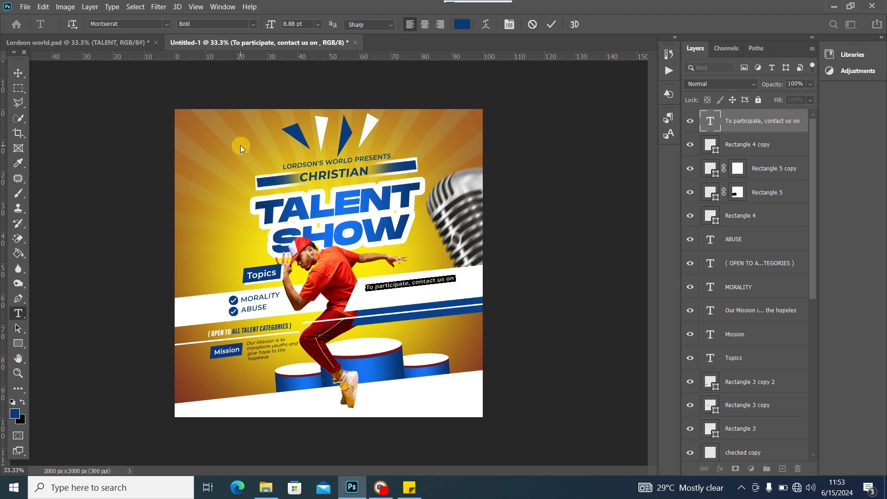
{"action": "left_click", "coordinate": [18, 72]}
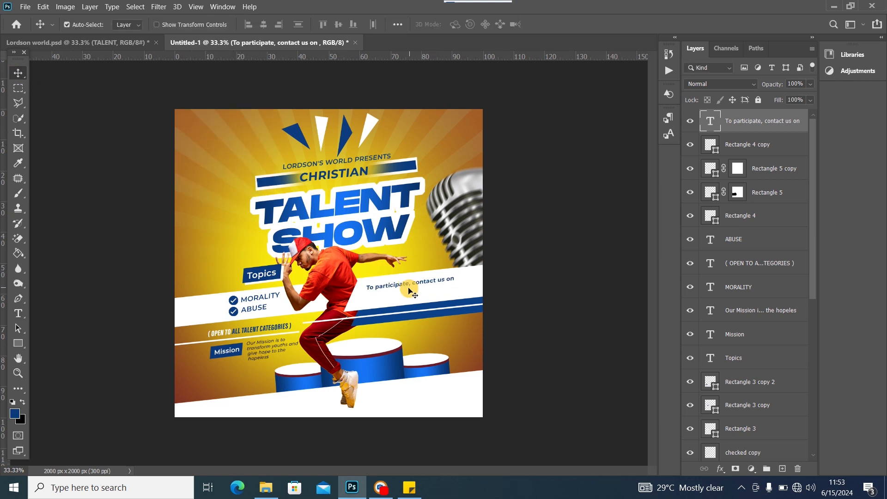
{"action": "left_click_drag", "start_coordinate": [399, 285], "coordinate": [401, 284]}
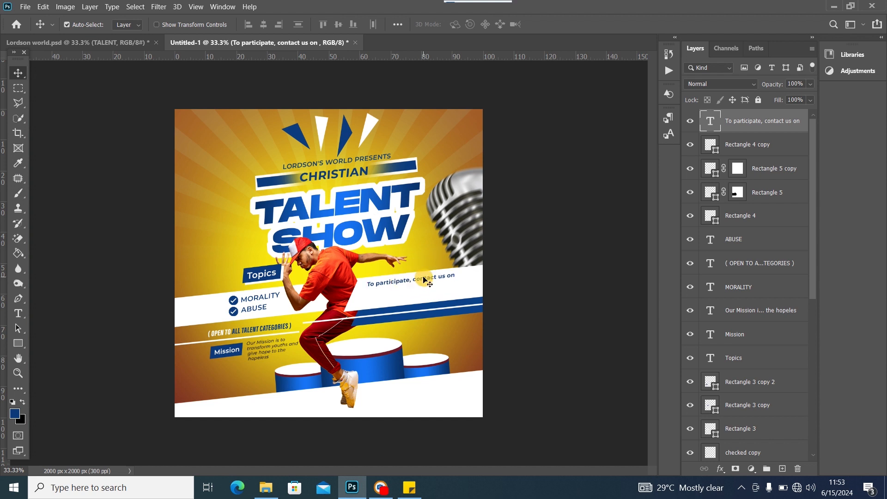
{"action": "key", "text": "ctrl+t"}
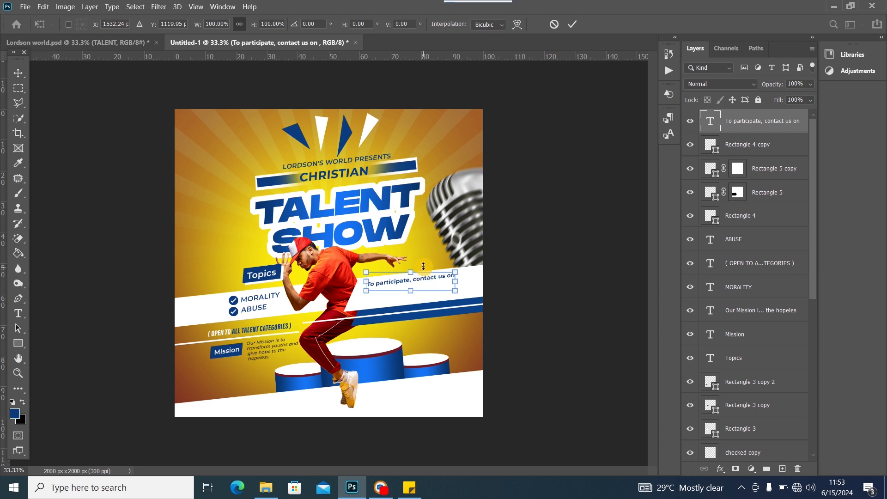
{"action": "left_click_drag", "start_coordinate": [470, 274], "coordinate": [470, 276]}
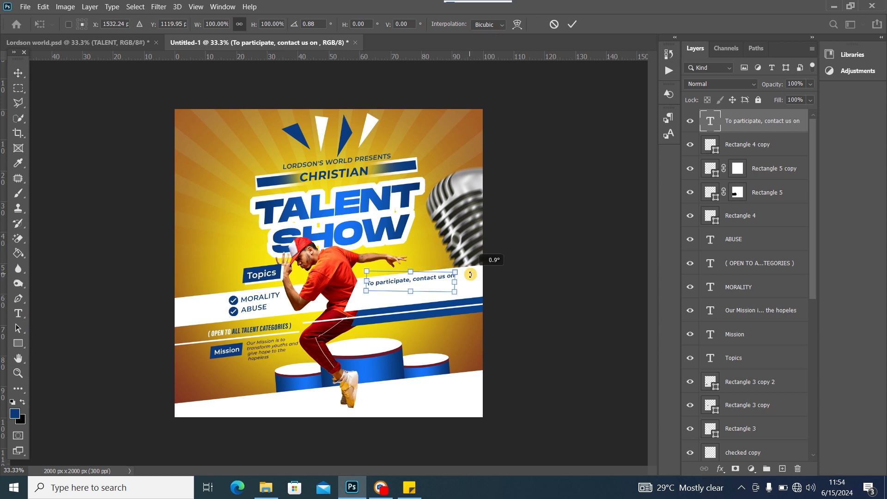
{"action": "left_click", "coordinate": [19, 72]}
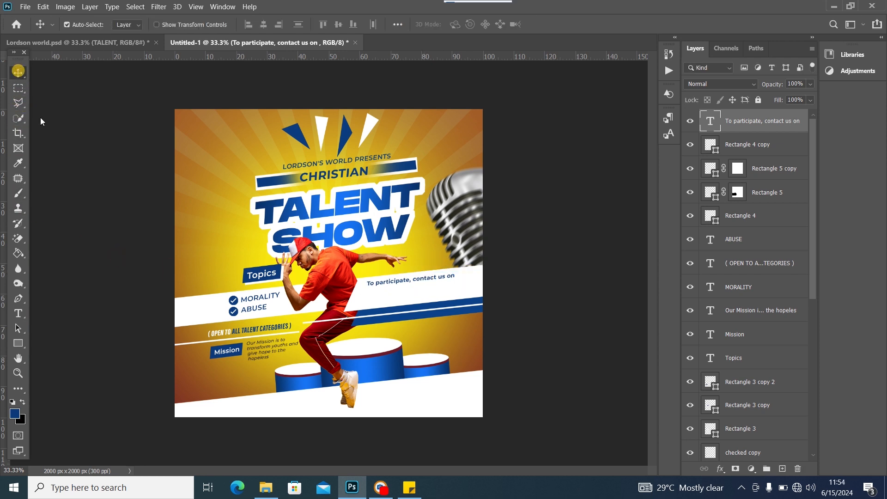
Place the WhatsApp logo from the assets folder at 3.2% scale just under the contact line
{"action": "left_click", "coordinate": [266, 487]}
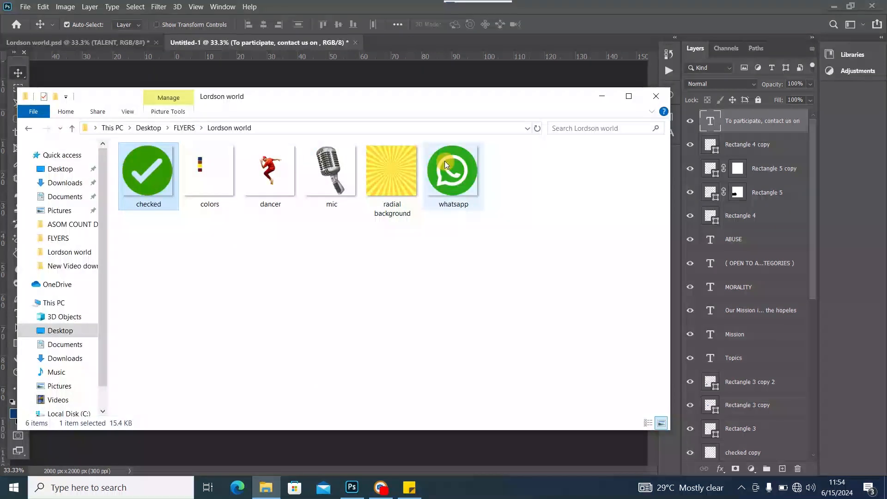
{"action": "left_click_drag", "start_coordinate": [444, 160], "coordinate": [294, 74]}
{"action": "left_click_drag", "start_coordinate": [205, 140], "coordinate": [433, 358]}
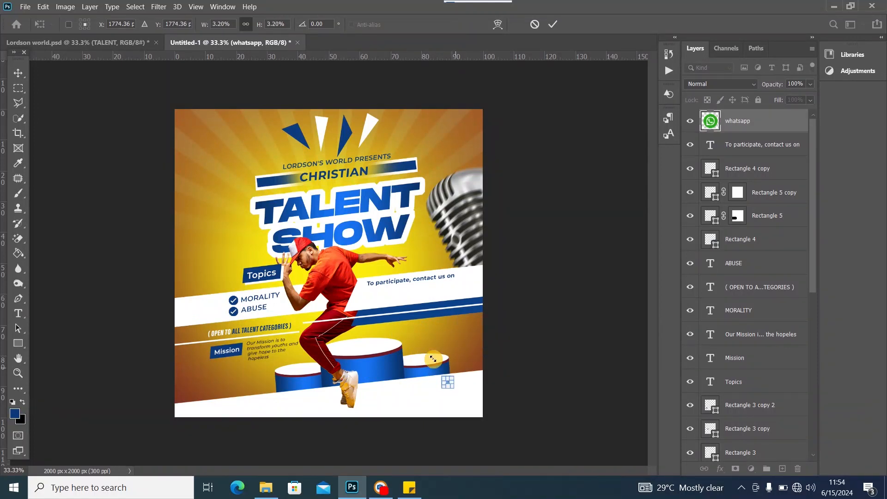
{"action": "left_click", "coordinate": [18, 73]}
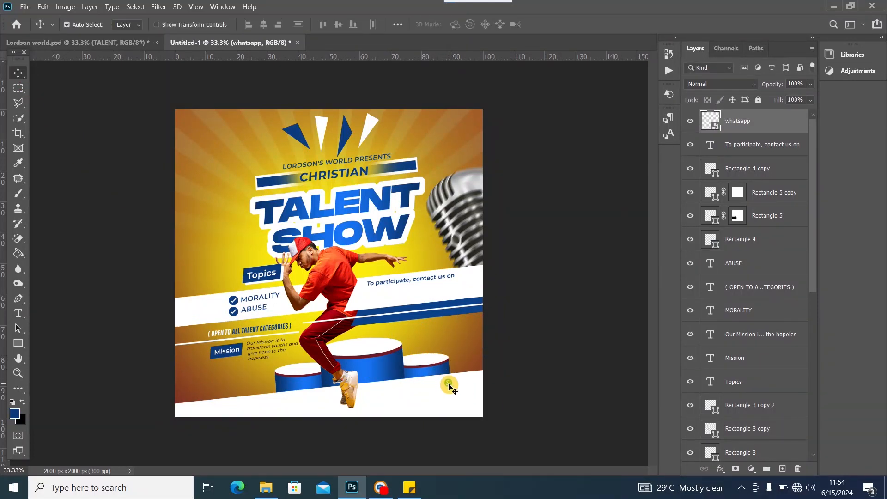
{"action": "left_click_drag", "start_coordinate": [449, 388], "coordinate": [371, 296]}
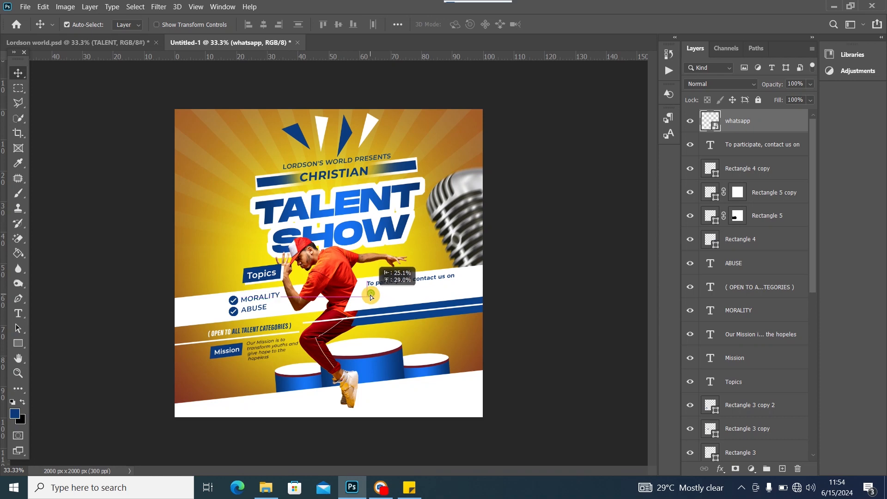
{"action": "left_click", "coordinate": [410, 488]}
Copy the phone numbers line from the sticky note
{"action": "left_click", "coordinate": [688, 417]}
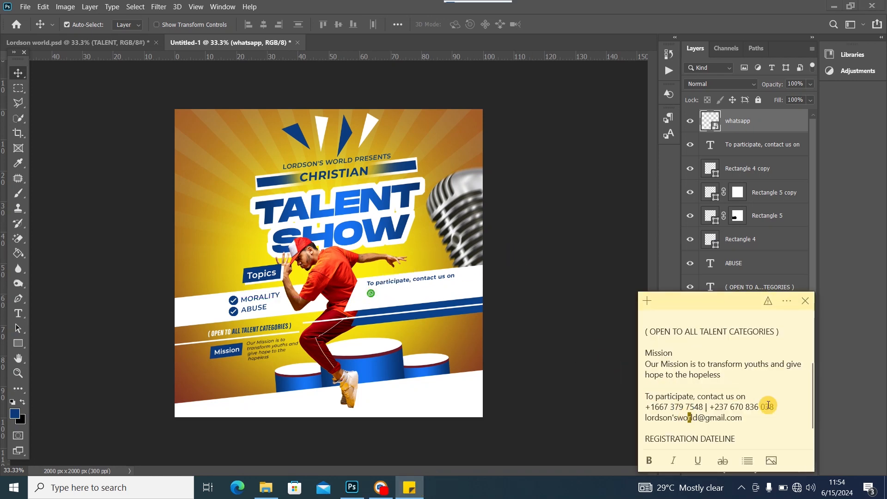
{"action": "left_click_drag", "start_coordinate": [780, 407], "coordinate": [626, 406]}
{"action": "right_click", "coordinate": [671, 405]}
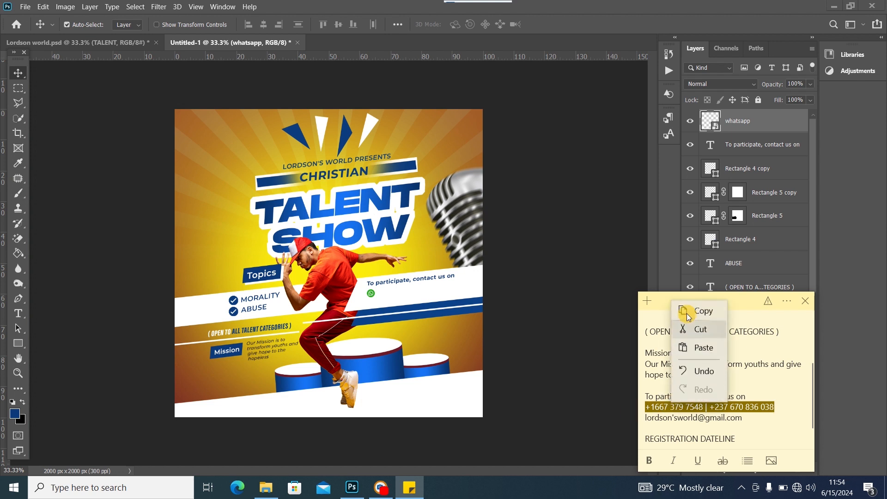
{"action": "left_click", "coordinate": [688, 311]}
{"action": "left_click", "coordinate": [391, 283]}
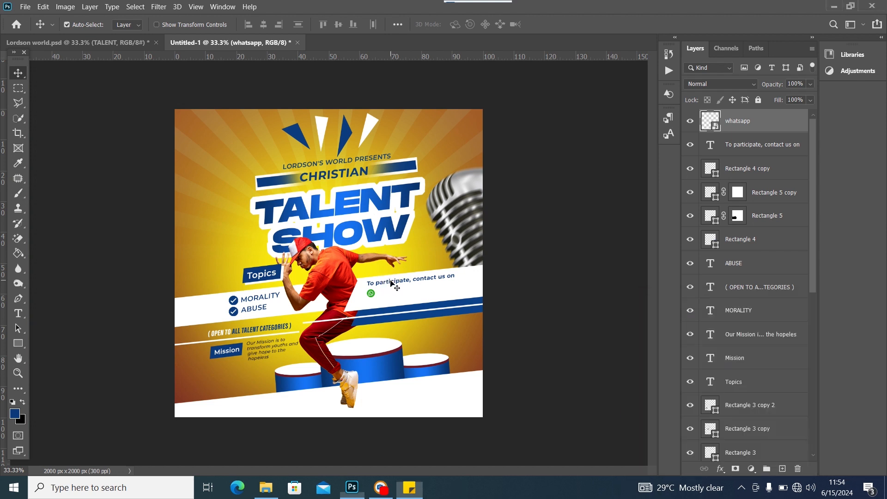
Duplicate the contact line, paste the phone numbers into it, and set it to Montserrat Medium
{"action": "left_click", "coordinate": [391, 282]}
{"action": "key", "text": "ctrl+j"}
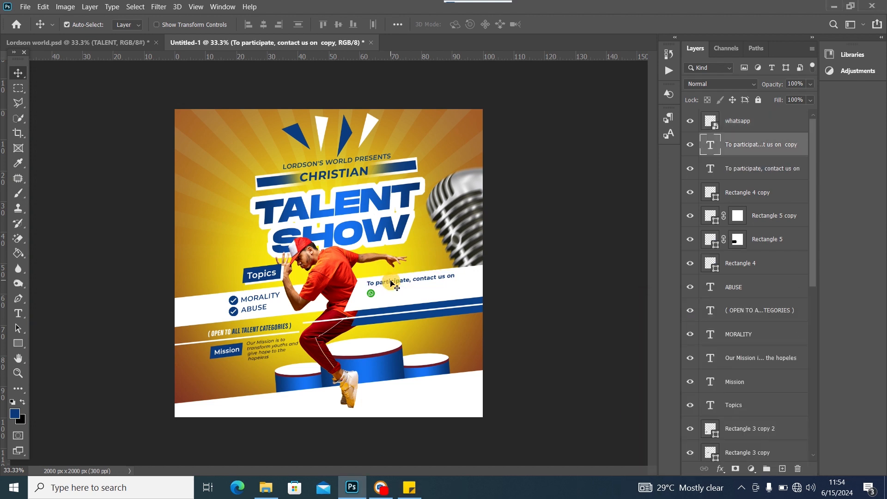
{"action": "left_click_drag", "start_coordinate": [391, 283], "coordinate": [401, 287]}
{"action": "double_click", "coordinate": [401, 287]}
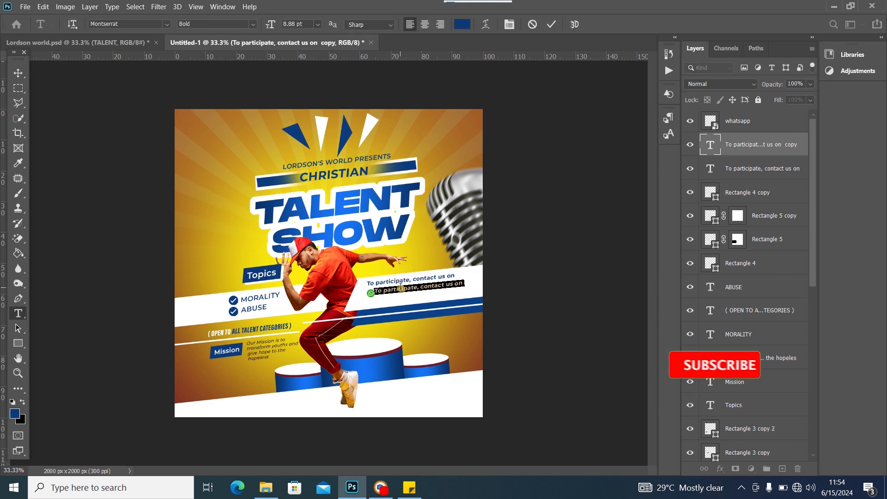
{"action": "key", "text": "ctrl+v"}
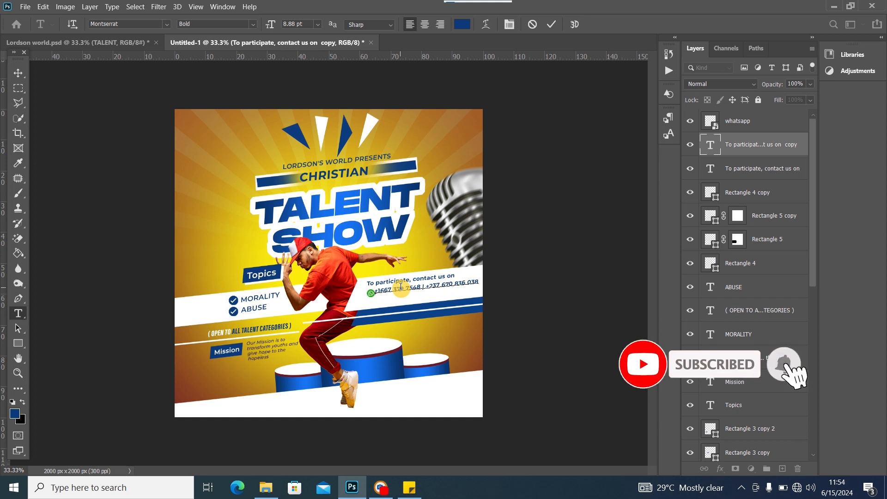
{"action": "triple_click", "coordinate": [401, 287]}
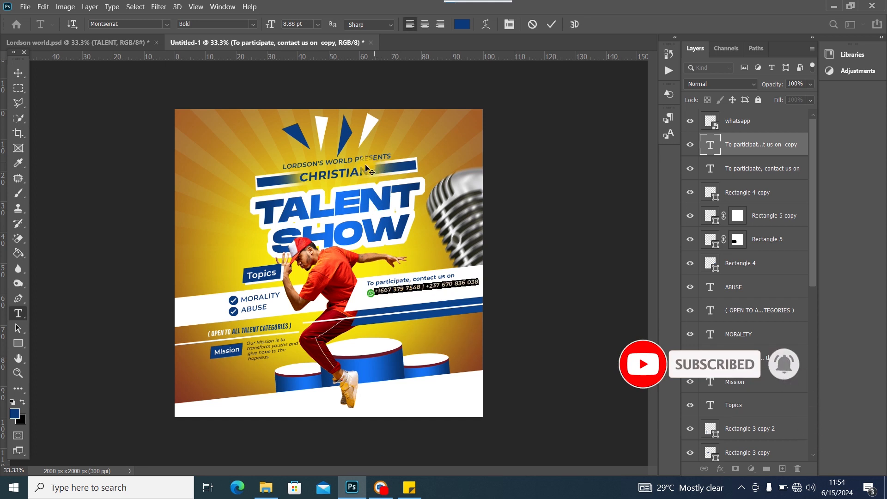
{"action": "left_click", "coordinate": [252, 24]}
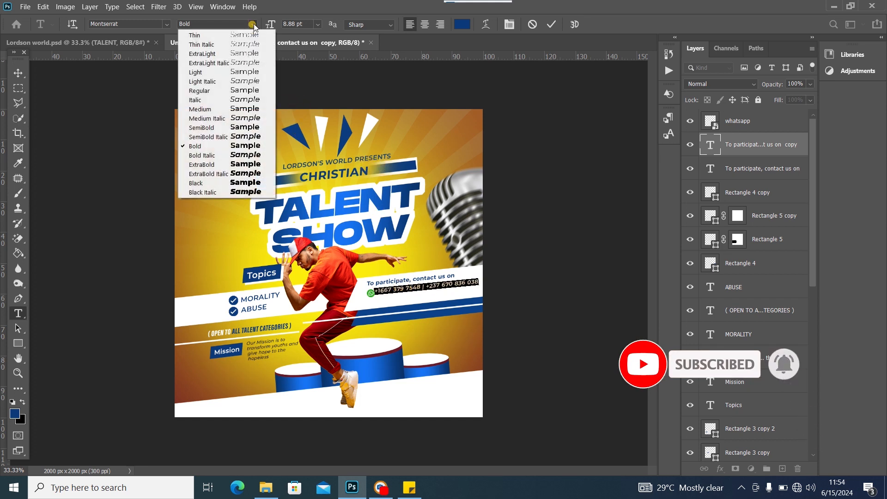
{"action": "left_click", "coordinate": [230, 109]}
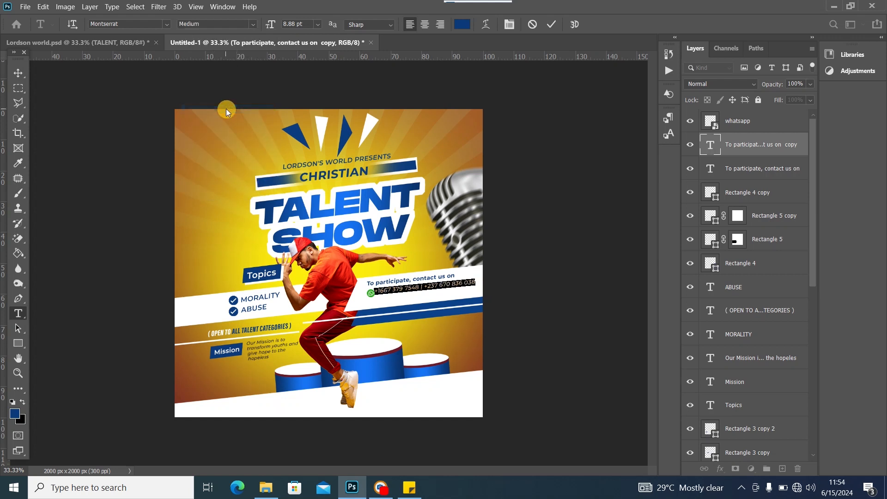
{"action": "left_click", "coordinate": [18, 72]}
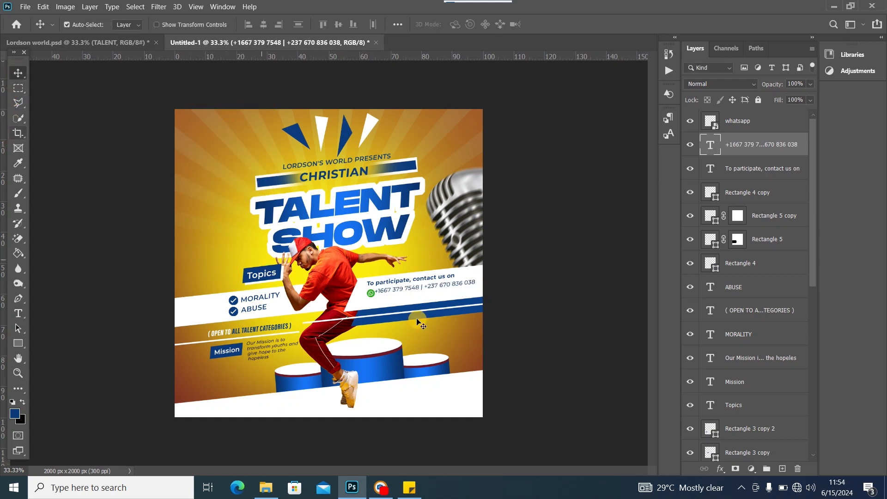
Align the WhatsApp icon and phone-number line side by side under the contact heading
{"action": "left_click_drag", "start_coordinate": [371, 294], "coordinate": [369, 294]}
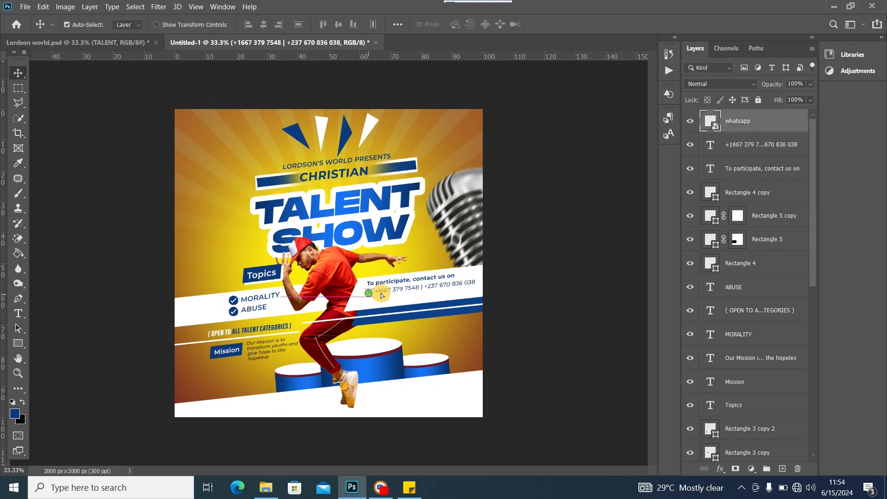
{"action": "left_click_drag", "start_coordinate": [422, 291], "coordinate": [418, 291]}
{"action": "double_click", "coordinate": [417, 287]}
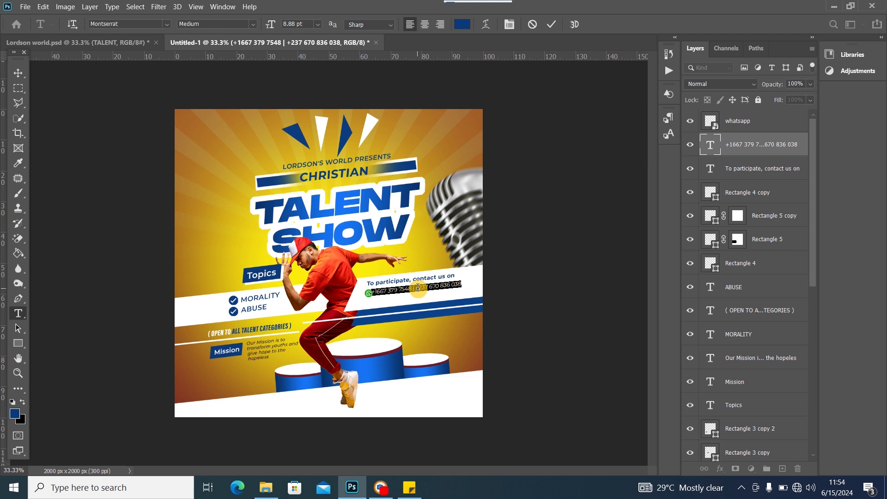
{"action": "left_click", "coordinate": [19, 74]}
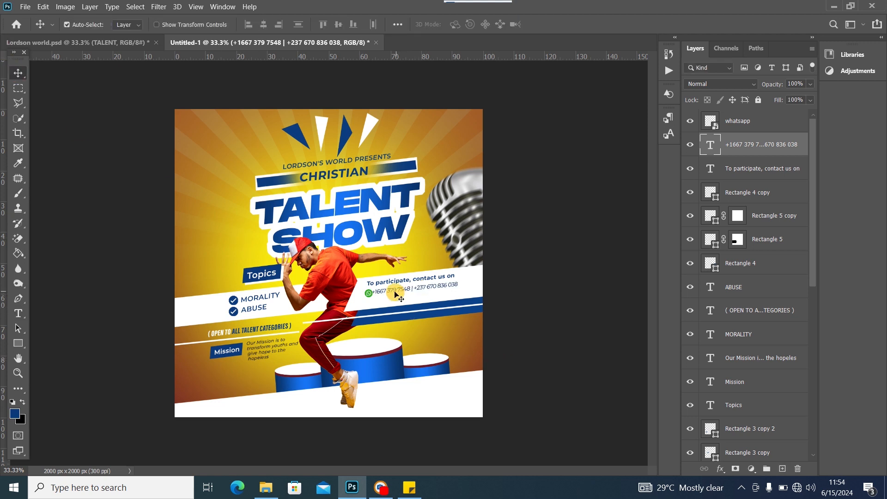
{"action": "left_click_drag", "start_coordinate": [396, 293], "coordinate": [399, 293]}
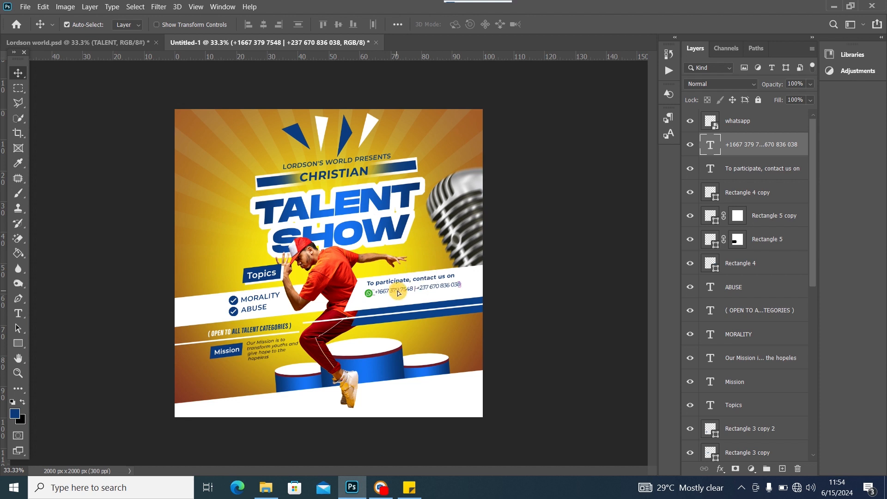
{"action": "left_click", "coordinate": [371, 296]}
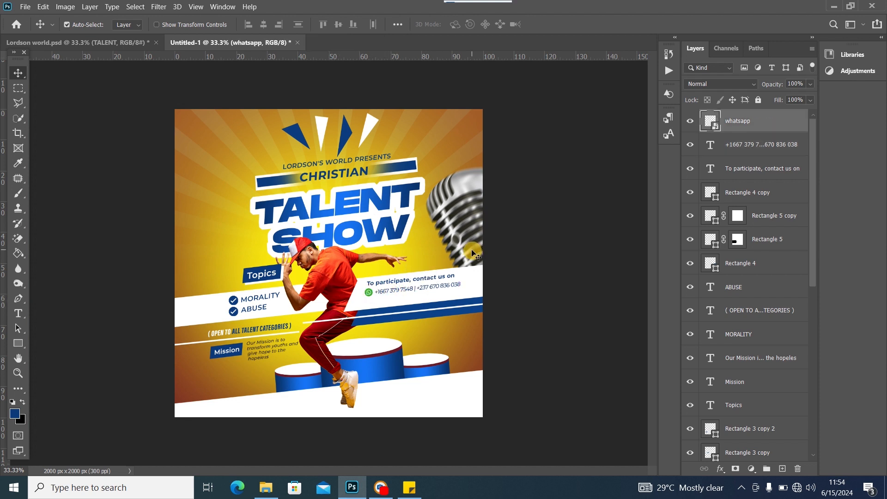
Copy the contact e-mail address from the sticky notes
{"action": "left_click", "coordinate": [409, 488]}
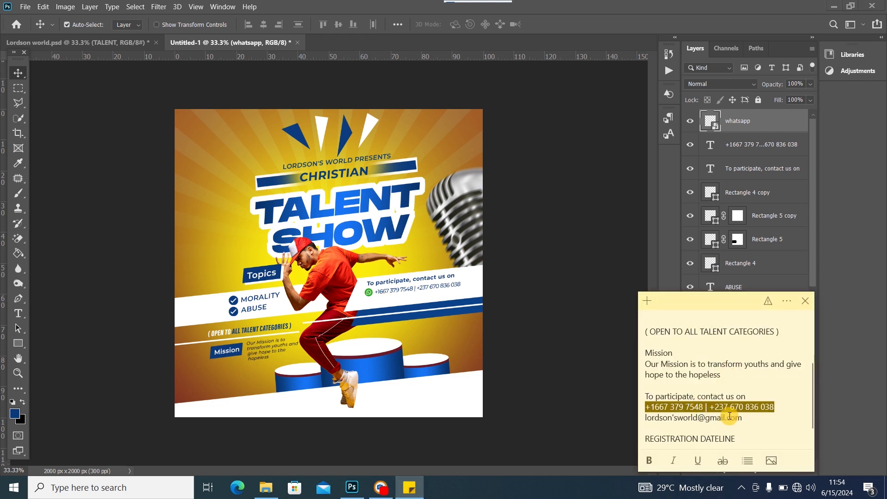
{"action": "left_click_drag", "start_coordinate": [754, 416], "coordinate": [648, 422]}
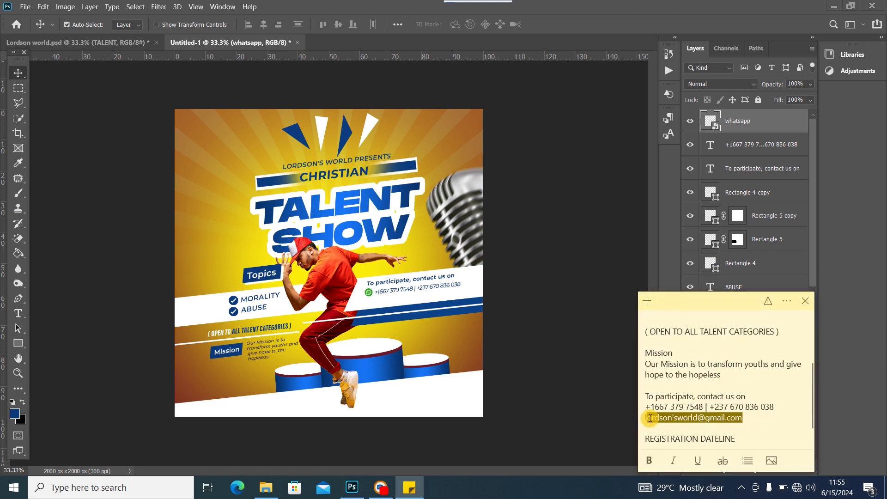
{"action": "right_click", "coordinate": [668, 420]}
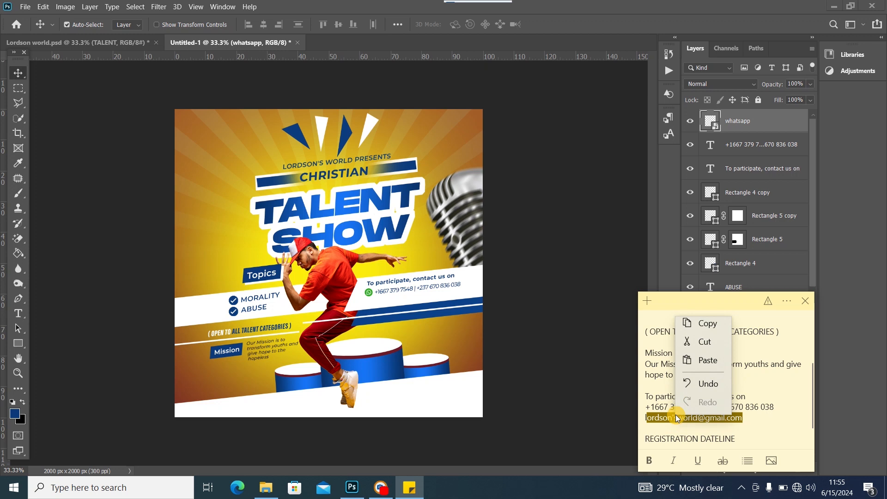
{"action": "left_click", "coordinate": [705, 327]}
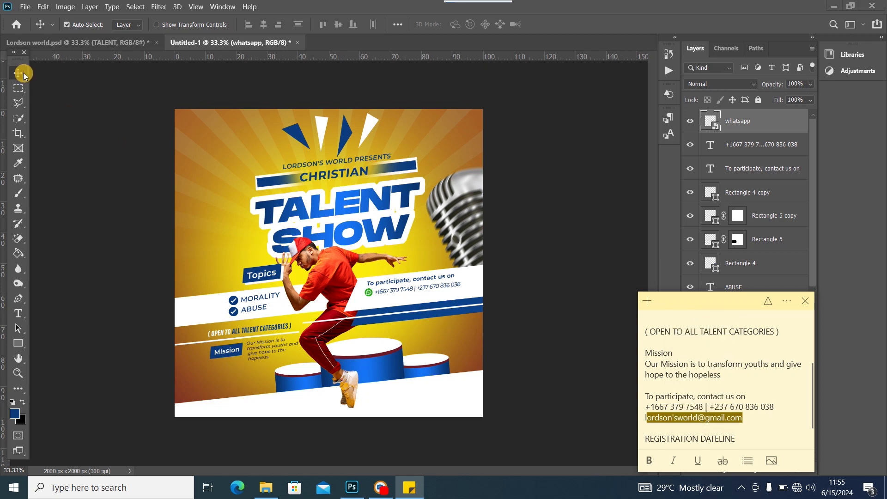
{"action": "left_click", "coordinate": [418, 290]}
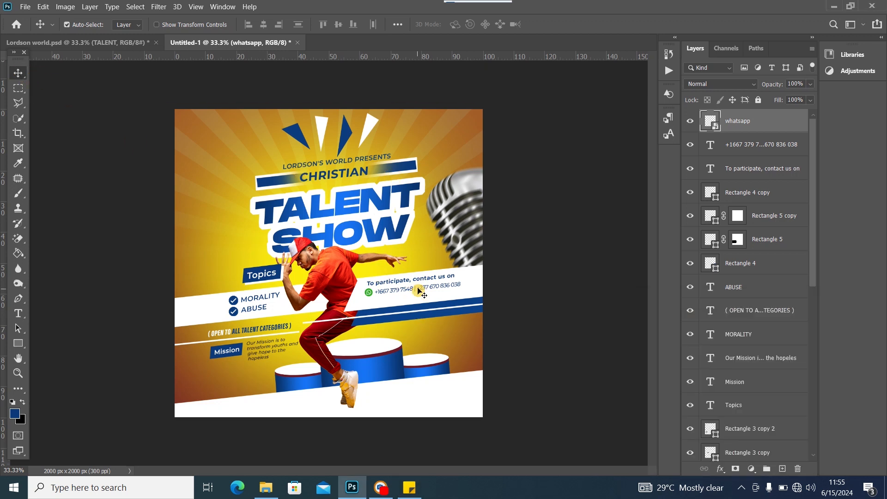
Duplicate the phone-number line below itself and replace its text with the pasted e-mail address
{"action": "left_click", "coordinate": [421, 289]}
{"action": "key", "text": "ctrl+j"}
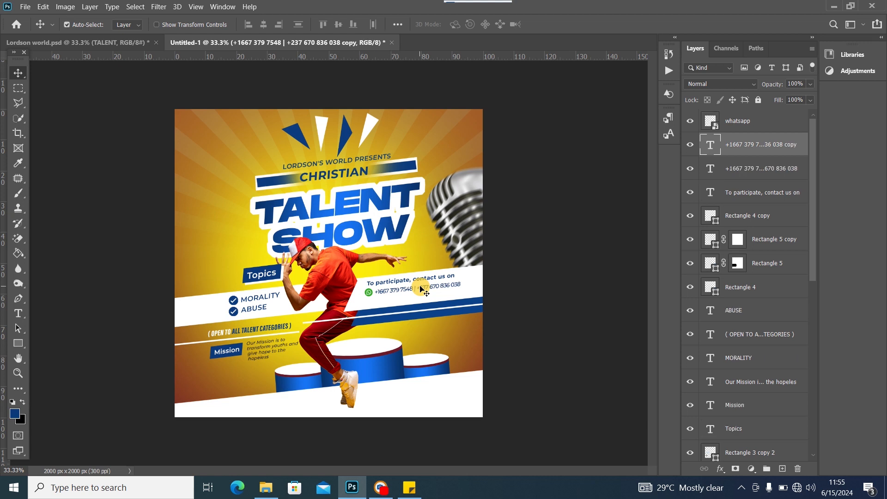
{"action": "left_click_drag", "start_coordinate": [421, 289], "coordinate": [417, 298]}
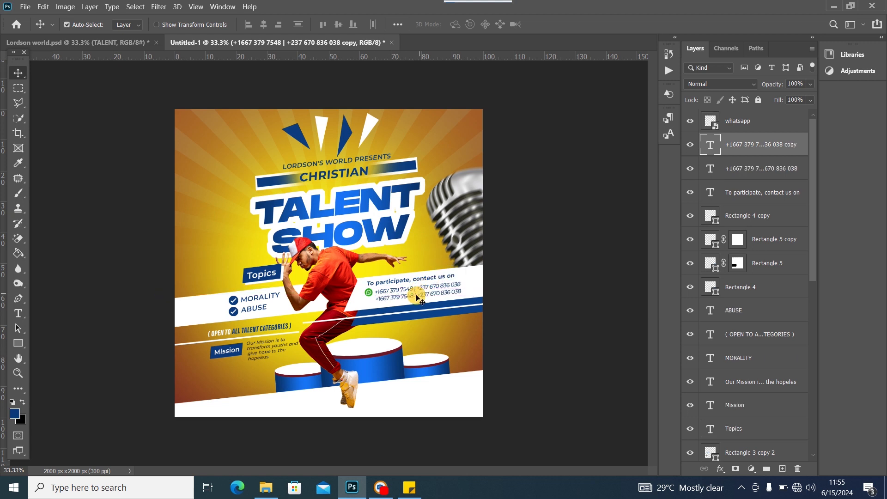
{"action": "double_click", "coordinate": [404, 300]}
{"action": "key", "text": "ctrl+v"}
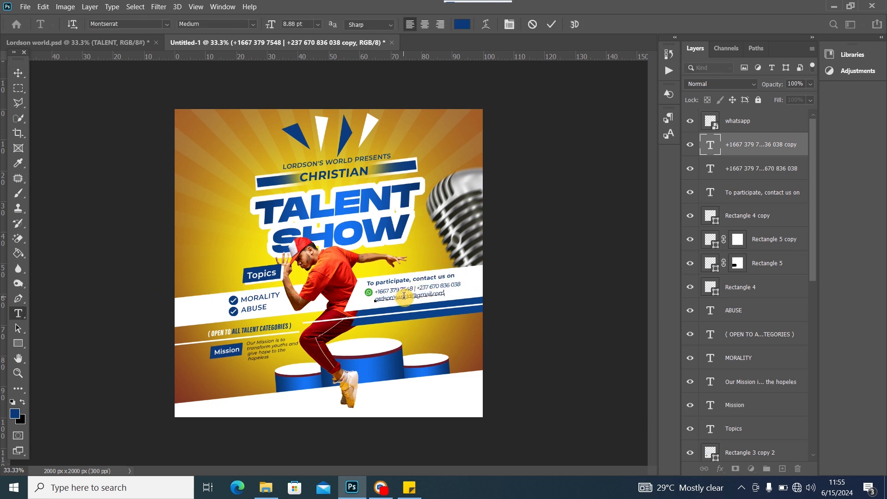
{"action": "left_click", "coordinate": [19, 73]}
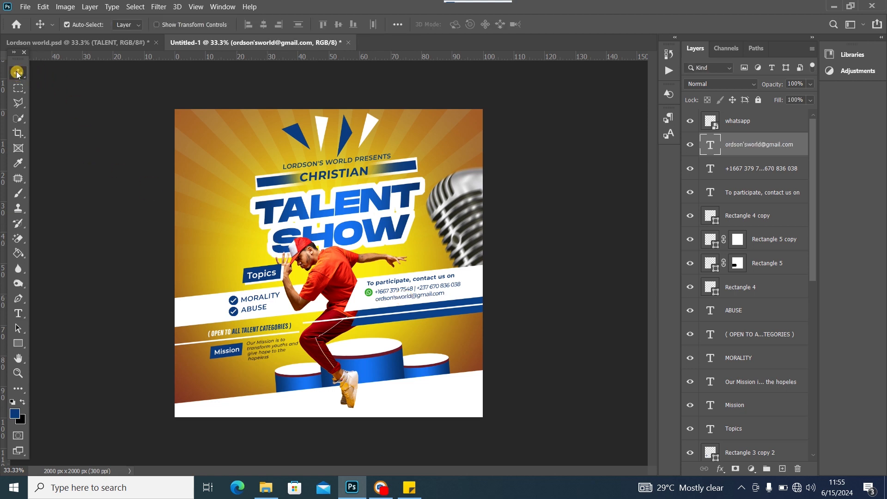
{"action": "key", "text": "Return"}
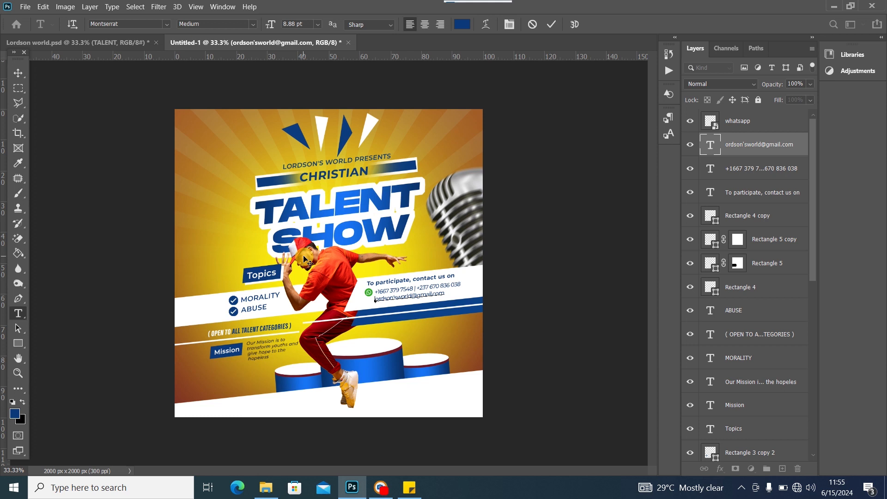
{"action": "left_click", "coordinate": [18, 73]}
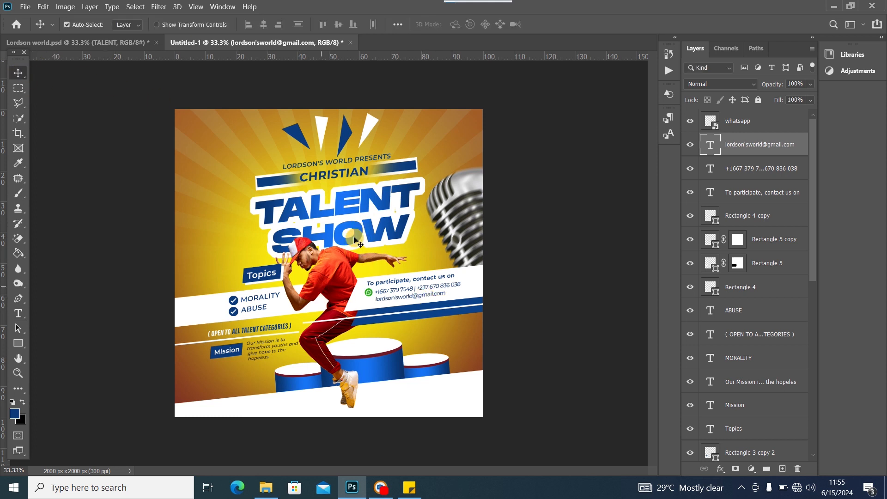
Compare with Lordson world.psd, nudge the Rectangle 5 white line up, and lower the podium slightly
{"action": "left_click", "coordinate": [115, 55]}
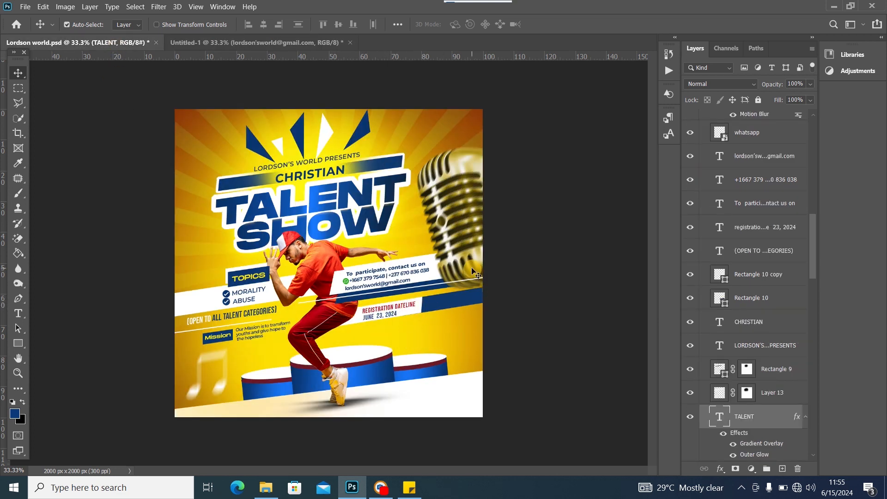
{"action": "left_click", "coordinate": [222, 41]}
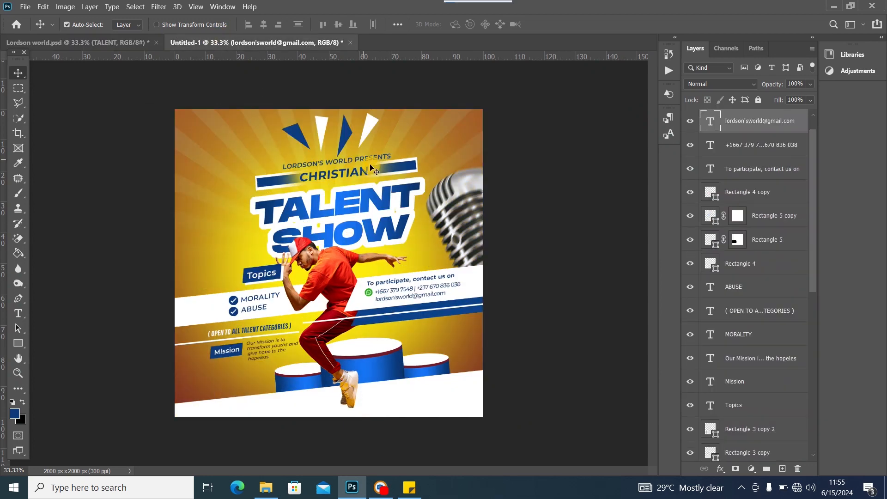
{"action": "left_click", "coordinate": [421, 314]}
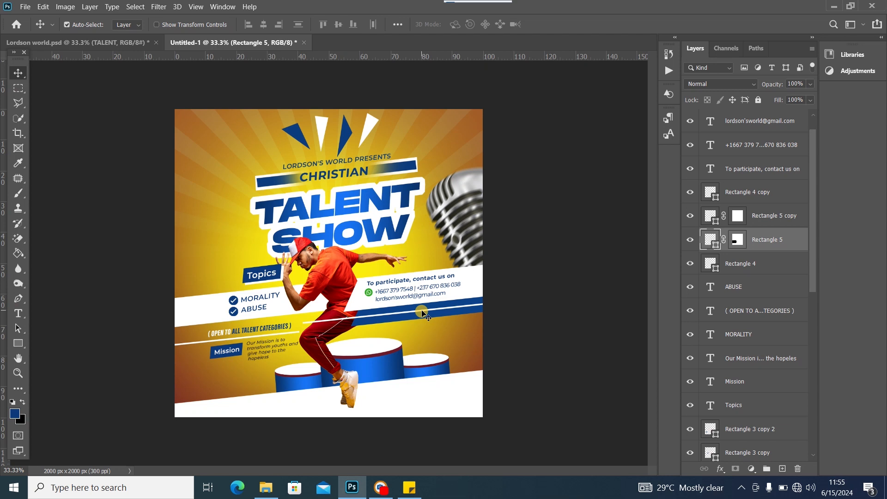
{"action": "key", "text": "Up"}
{"action": "key", "text": "Up"}
{"action": "key", "text": "Up"}
{"action": "key", "text": "Up"}
{"action": "key", "text": "Up"}
{"action": "key", "text": "Up"}
{"action": "key", "text": "Up"}
{"action": "key", "text": "Up"}
{"action": "key", "text": "Up"}
{"action": "key", "text": "Up"}
{"action": "key", "text": "Up"}
{"action": "key", "text": "Up"}
{"action": "key", "text": "Up"}
{"action": "key", "text": "Up"}
{"action": "key", "text": "Up"}
{"action": "key", "text": "Up"}
{"action": "key", "text": "Up"}
{"action": "key", "text": "Up"}
{"action": "key", "text": "Up"}
{"action": "key", "text": "Up"}
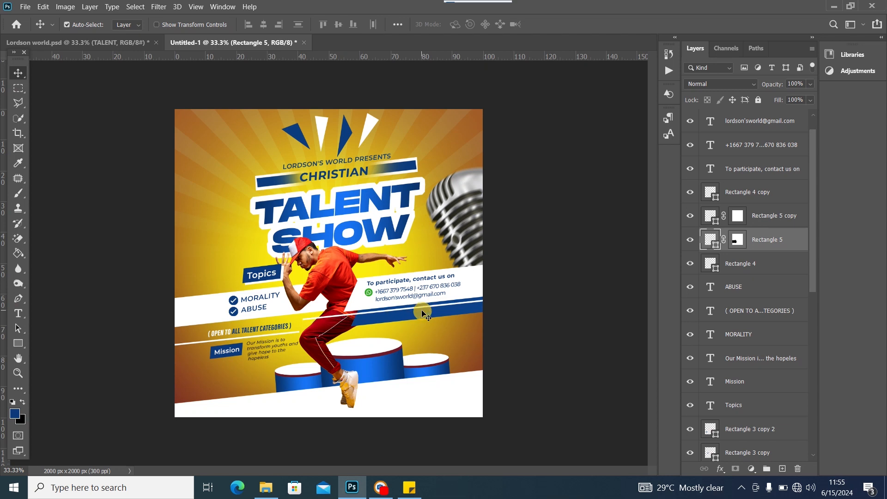
{"action": "key", "text": "Up"}
{"action": "key", "text": "Up"}
{"action": "key", "text": "Up"}
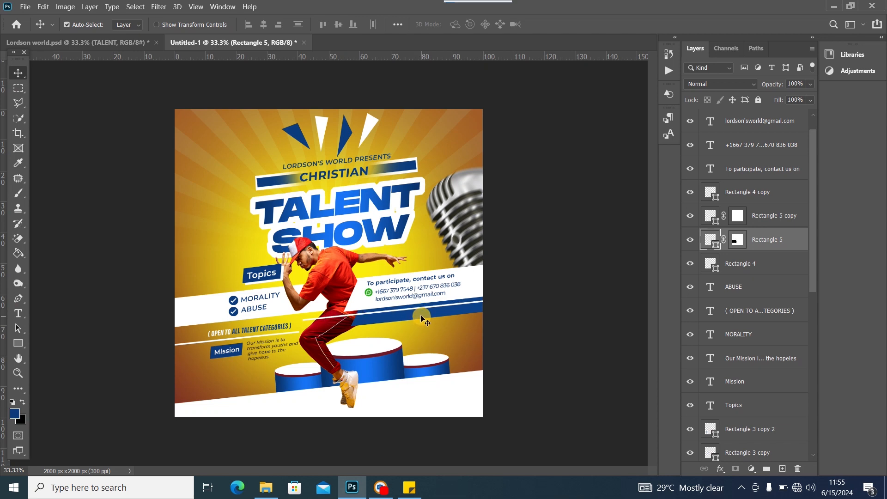
{"action": "left_click", "coordinate": [422, 318]}
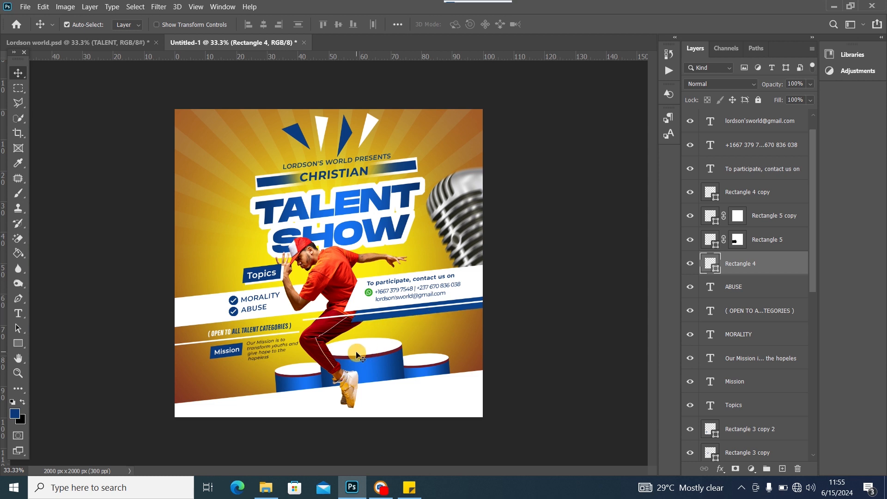
{"action": "mouse_move", "coordinate": [355, 353]}
{"action": "left_mouse_down"}
{"action": "mouse_move", "coordinate": [341, 362]}
{"action": "mouse_move", "coordinate": [349, 359]}
{"action": "left_mouse_up"}
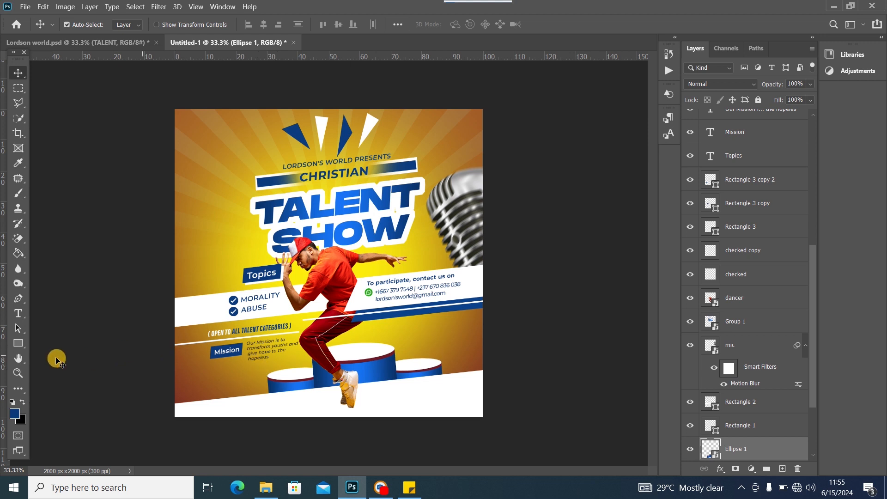
Raise the microphone, shift the title group left, and move the podium left and down
{"action": "left_click", "coordinate": [104, 43]}
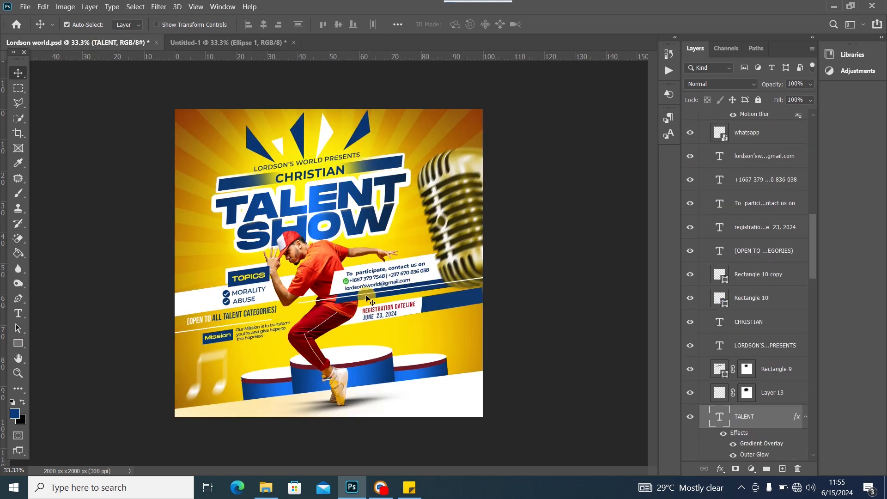
{"action": "left_click", "coordinate": [241, 42]}
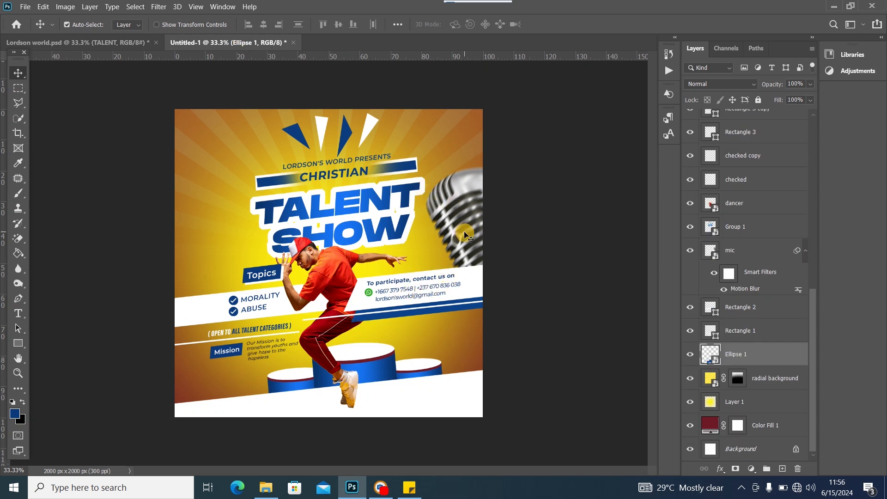
{"action": "left_click_drag", "start_coordinate": [466, 236], "coordinate": [463, 211]}
{"action": "mouse_move", "coordinate": [378, 212]}
{"action": "left_mouse_down"}
{"action": "mouse_move", "coordinate": [362, 207]}
{"action": "mouse_move", "coordinate": [374, 213]}
{"action": "left_mouse_up"}
{"action": "left_click", "coordinate": [469, 282]}
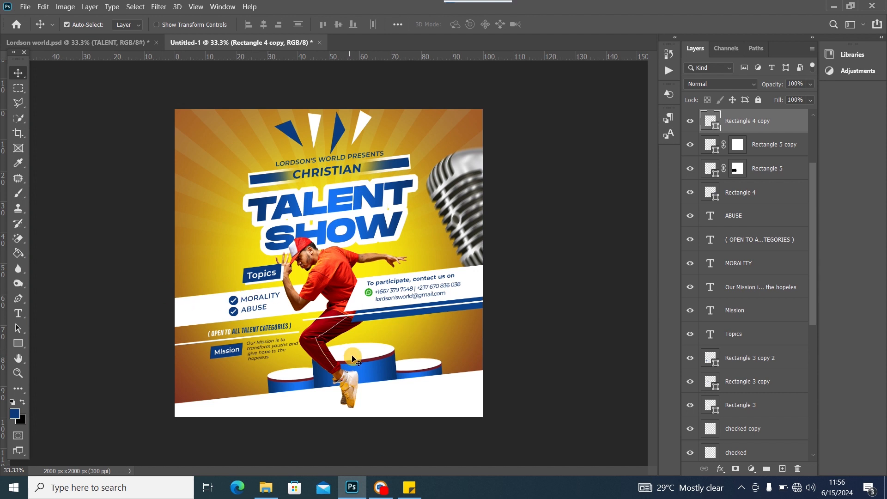
{"action": "left_click_drag", "start_coordinate": [356, 359], "coordinate": [357, 361]}
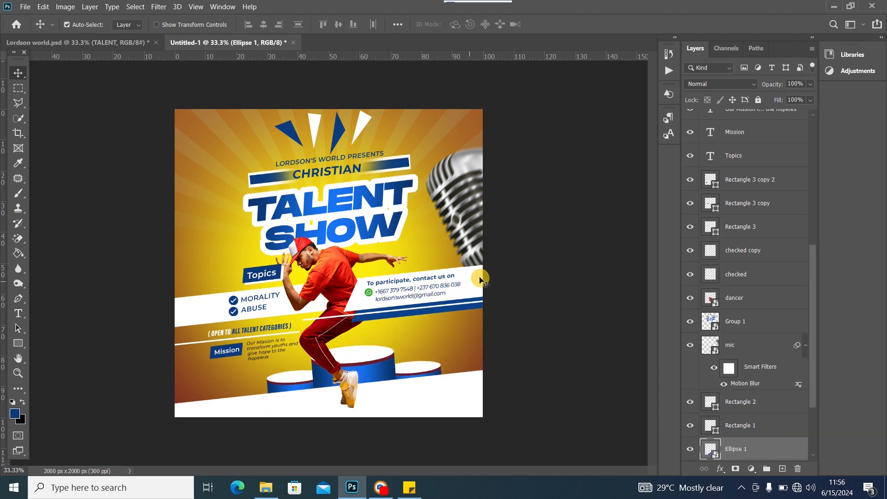
Select the Rectangle tool with white as the fill colour for new shapes
{"action": "left_click", "coordinate": [18, 343]}
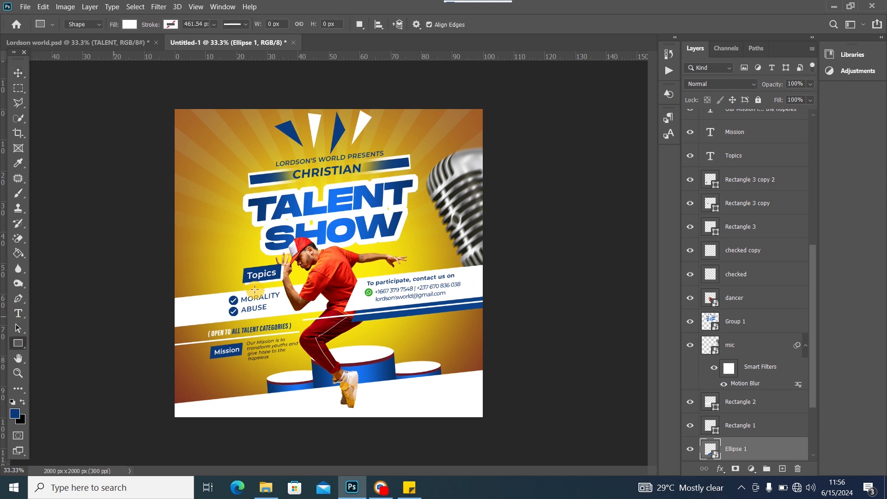
{"action": "left_click", "coordinate": [18, 72]}
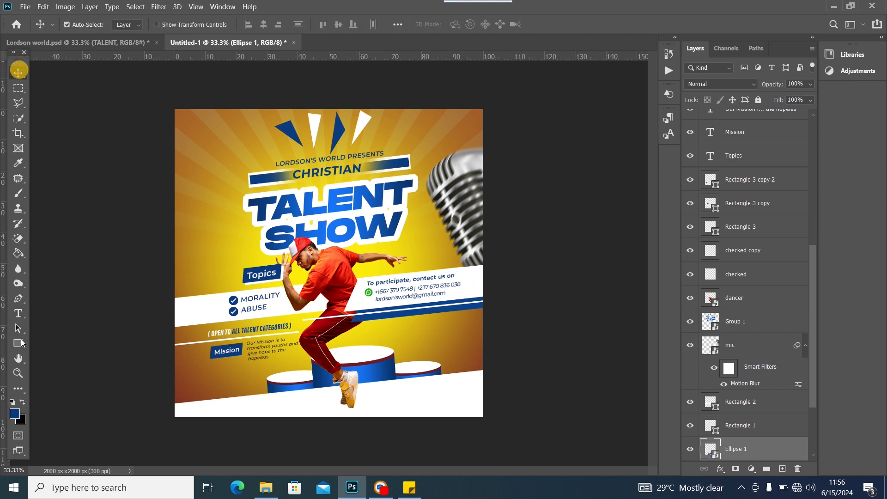
{"action": "left_click", "coordinate": [14, 343]}
{"action": "left_click", "coordinate": [21, 401]}
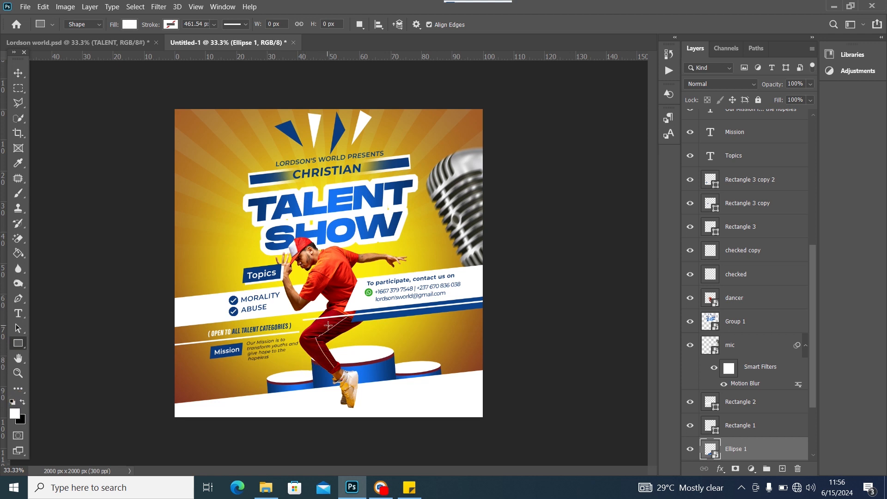
Draw a white rectangle beside the dancer's legs, try tilting it, then cancel the transform
{"action": "left_click_drag", "start_coordinate": [328, 325], "coordinate": [508, 345]}
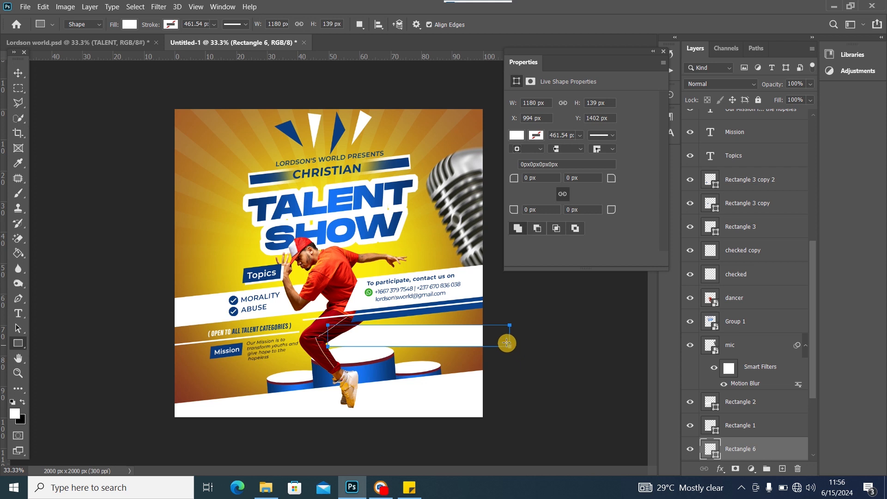
{"action": "left_click", "coordinate": [664, 51]}
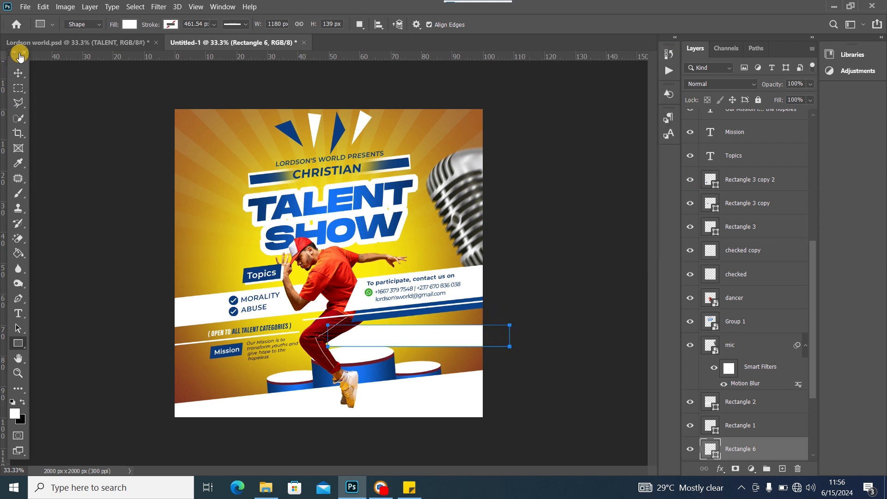
{"action": "left_click", "coordinate": [18, 73]}
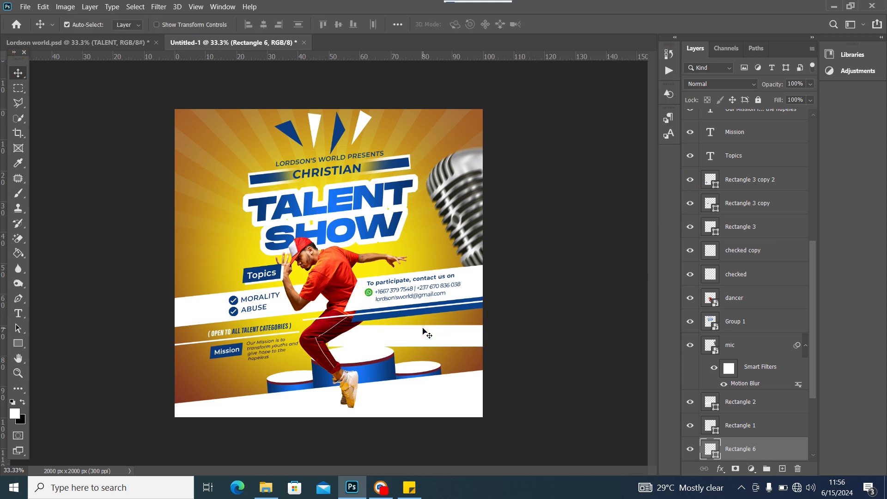
{"action": "key", "text": "ctrl+t"}
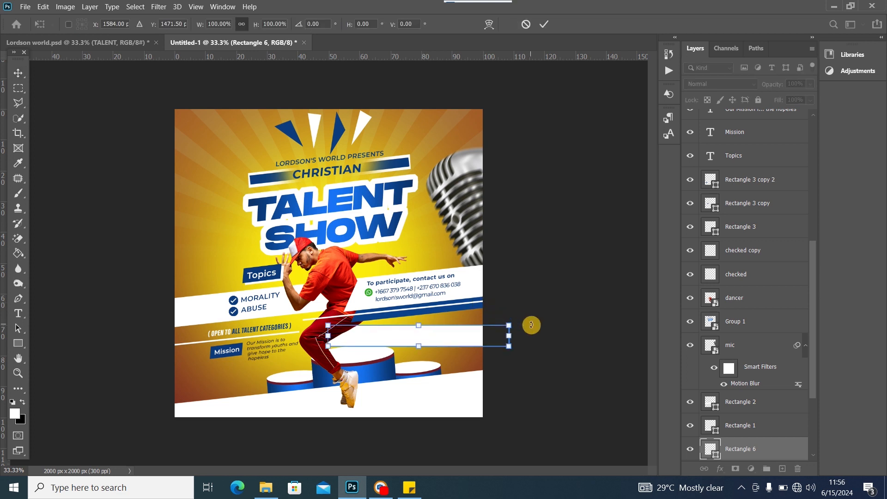
{"action": "left_click_drag", "start_coordinate": [531, 325], "coordinate": [530, 311]}
{"action": "mouse_move", "coordinate": [445, 334]}
{"action": "left_mouse_down"}
{"action": "mouse_move", "coordinate": [473, 322]}
{"action": "mouse_move", "coordinate": [460, 319]}
{"action": "mouse_move", "coordinate": [462, 331]}
{"action": "left_mouse_up"}
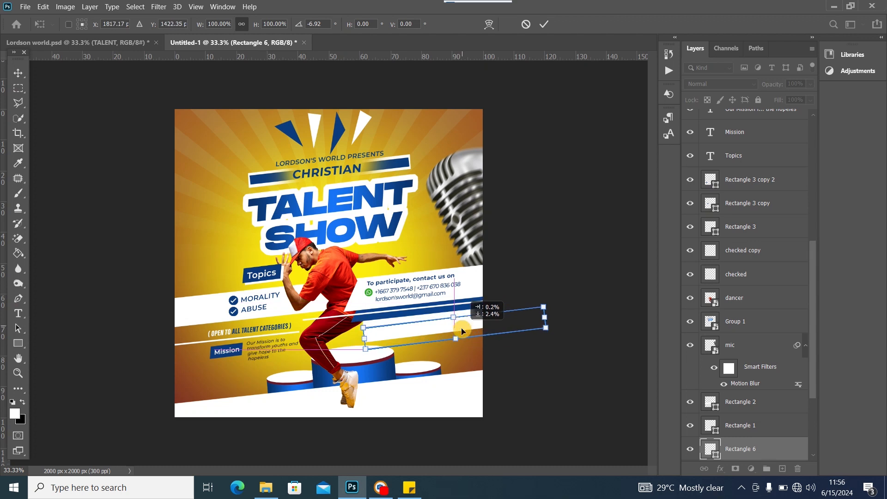
{"action": "left_click_drag", "start_coordinate": [539, 299], "coordinate": [557, 303]}
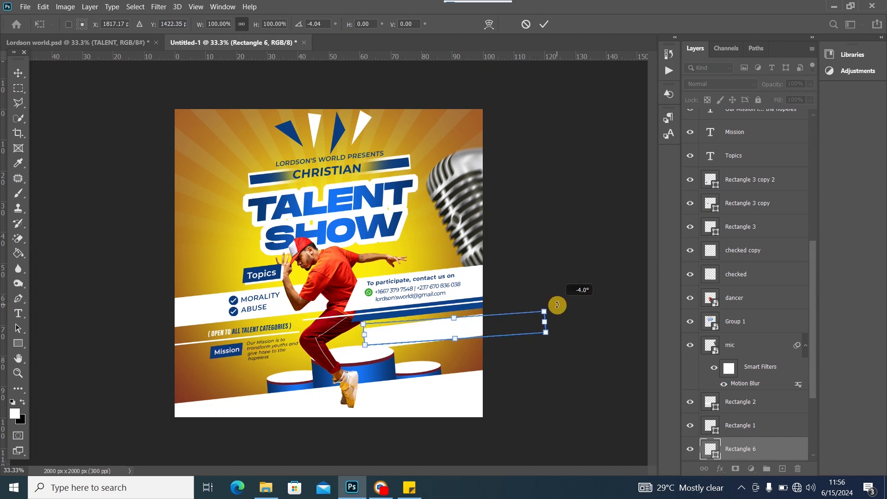
{"action": "left_click_drag", "start_coordinate": [407, 332], "coordinate": [424, 333]}
{"action": "left_click_drag", "start_coordinate": [568, 301], "coordinate": [576, 304]}
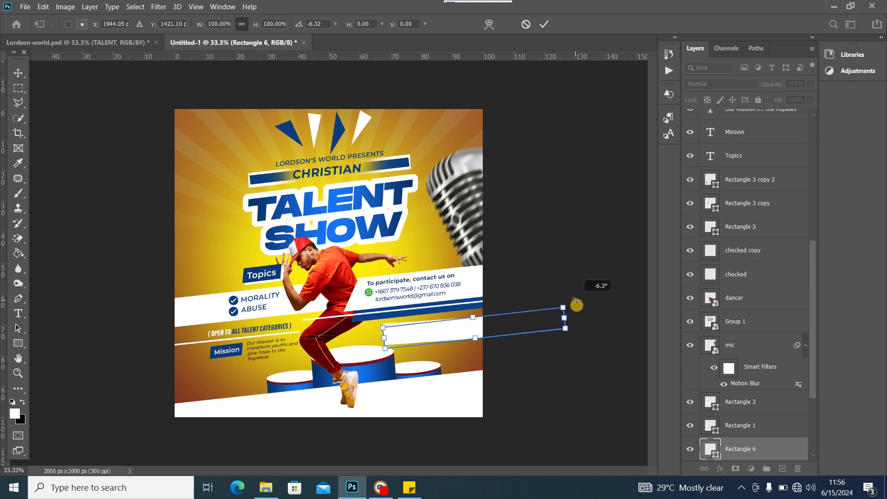
{"action": "left_click", "coordinate": [19, 73]}
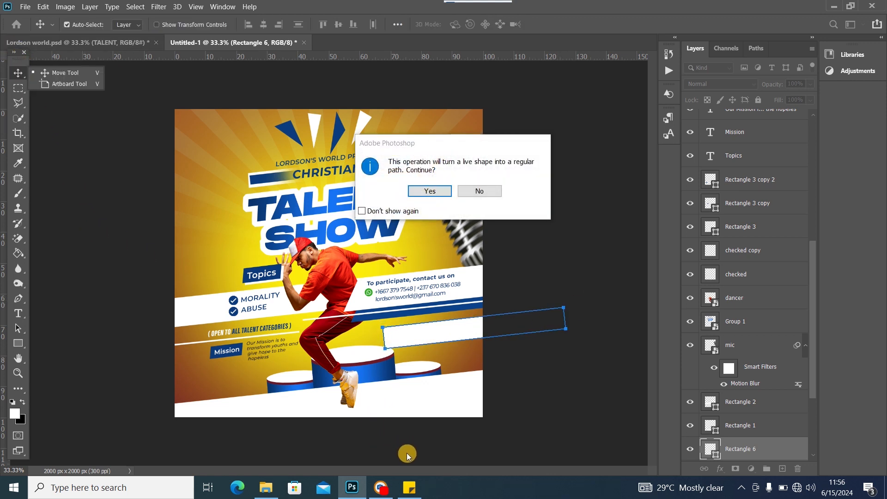
{"action": "left_click", "coordinate": [412, 491]}
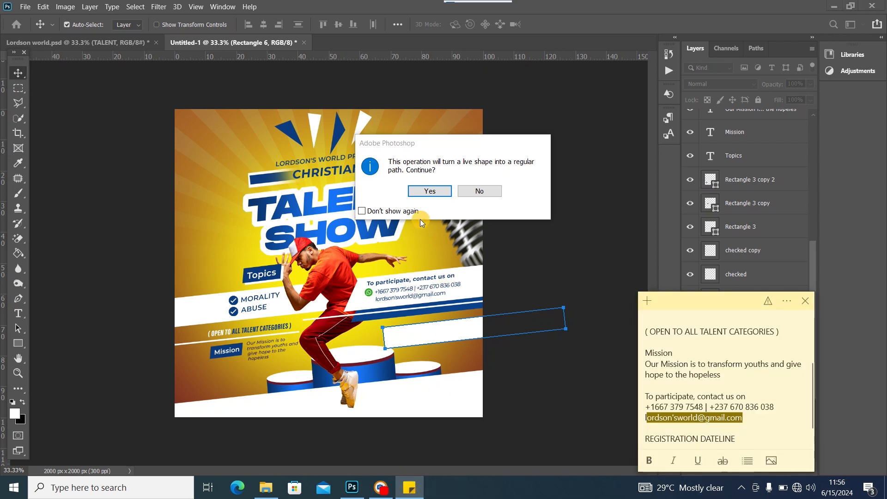
{"action": "left_click", "coordinate": [430, 191]}
{"action": "left_click", "coordinate": [480, 191]}
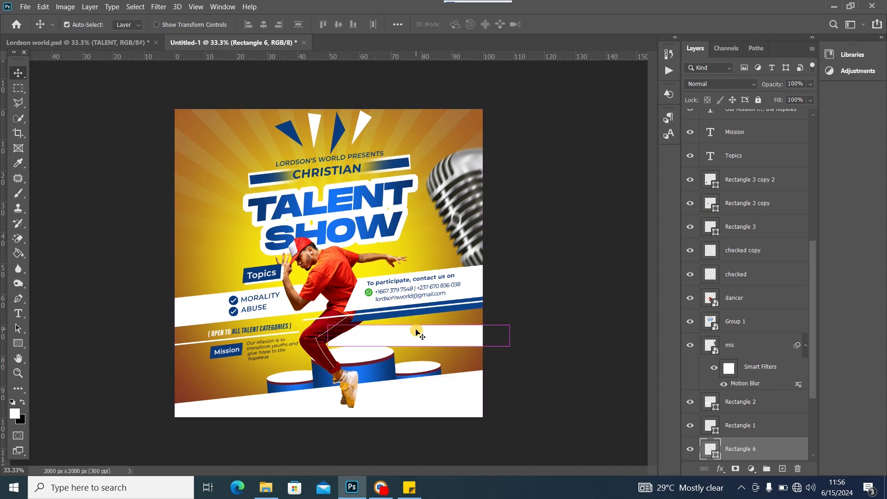
Tilt the white bar to about -5° and scale it to roughly 80%
{"action": "left_click", "coordinate": [416, 331]}
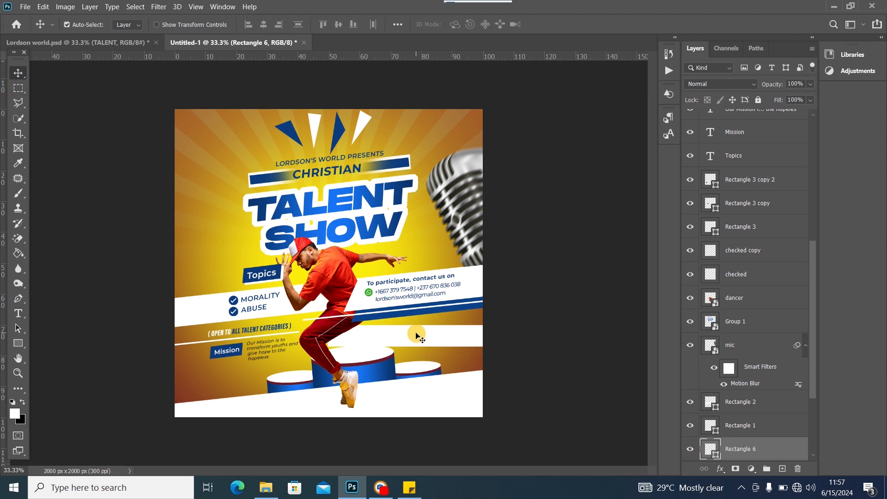
{"action": "left_click_drag", "start_coordinate": [416, 336], "coordinate": [474, 333]}
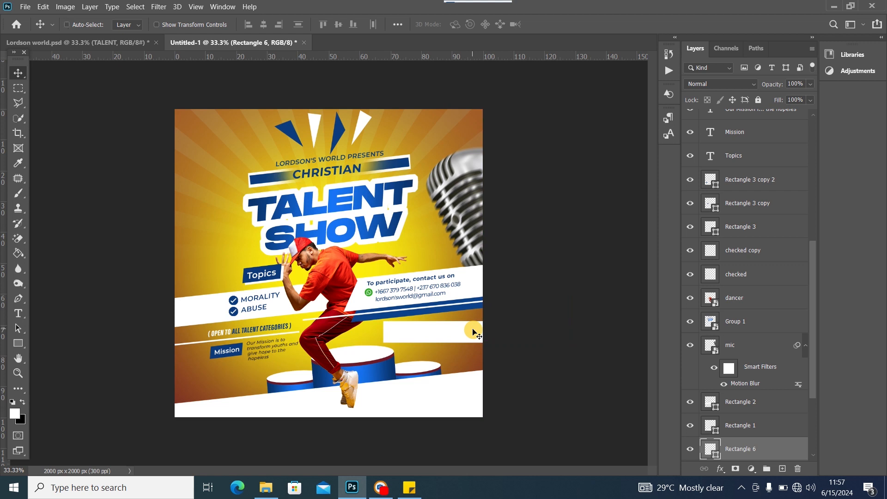
{"action": "key", "text": "ctrl+t"}
{"action": "left_click_drag", "start_coordinate": [594, 329], "coordinate": [588, 314]}
{"action": "left_click_drag", "start_coordinate": [447, 336], "coordinate": [451, 331]}
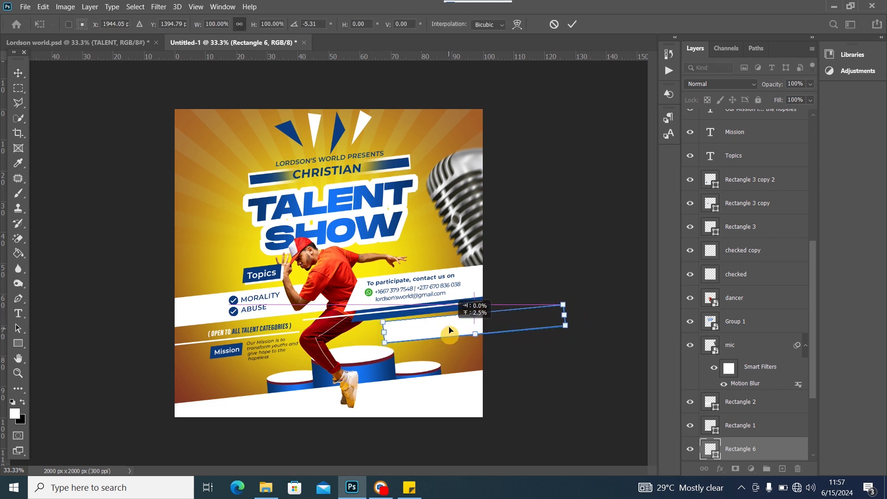
{"action": "left_click_drag", "start_coordinate": [564, 315], "coordinate": [525, 317]}
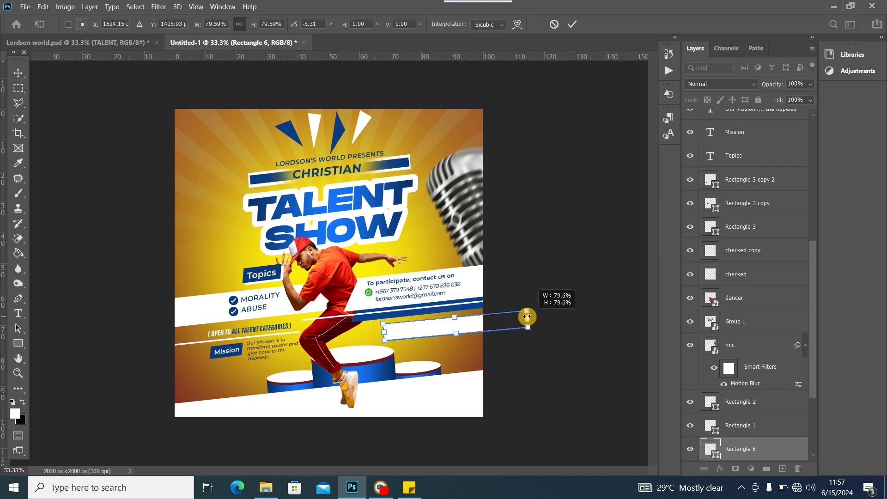
{"action": "left_click", "coordinate": [18, 72]}
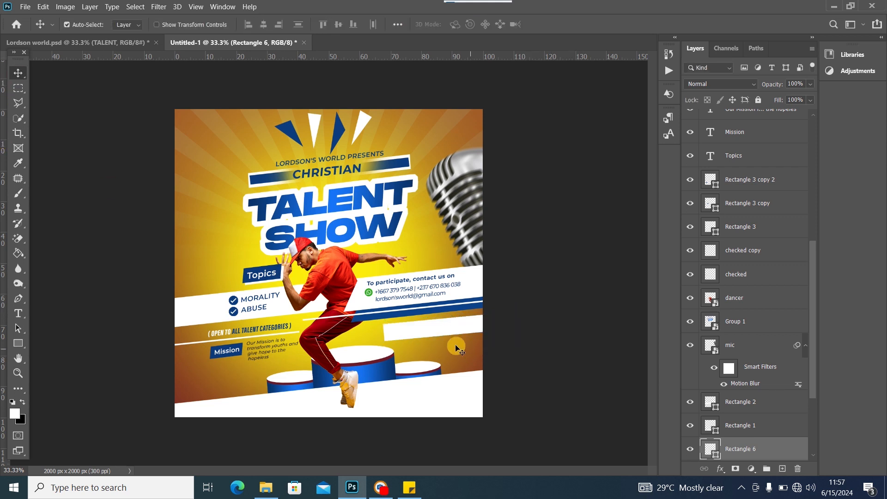
Position the slanted white bar beside the dancer's legs, then view the Lordson world reference
{"action": "left_click_drag", "start_coordinate": [429, 333], "coordinate": [375, 334]}
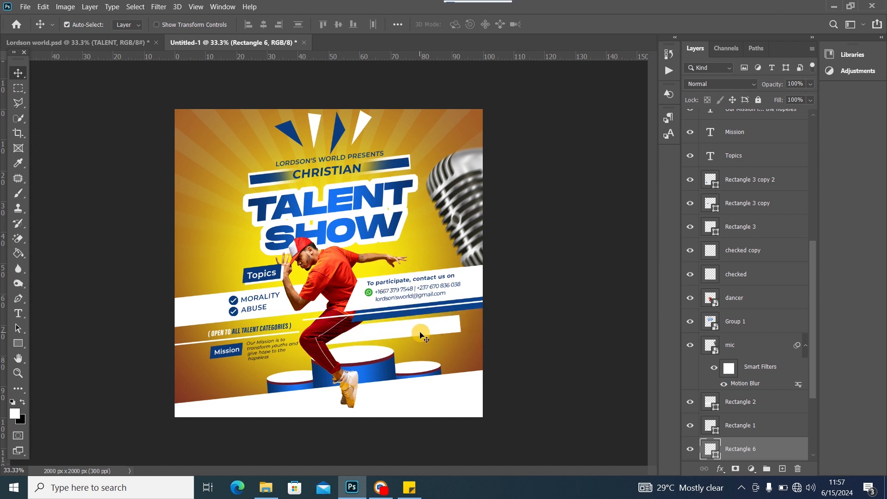
{"action": "left_click_drag", "start_coordinate": [427, 330], "coordinate": [426, 330]}
{"action": "left_click", "coordinate": [114, 45]}
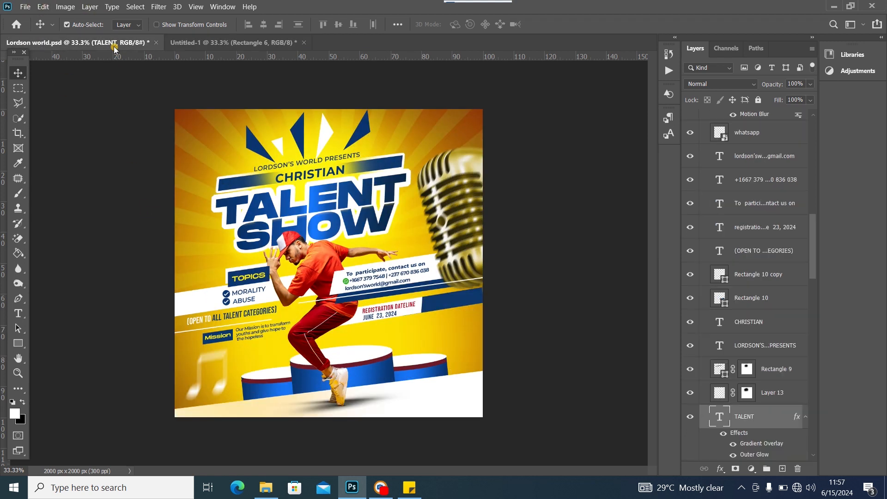
Duplicate the white bar, shift the copy right, colour it blue 0d438c, and add a layer mask
{"action": "left_click", "coordinate": [206, 44]}
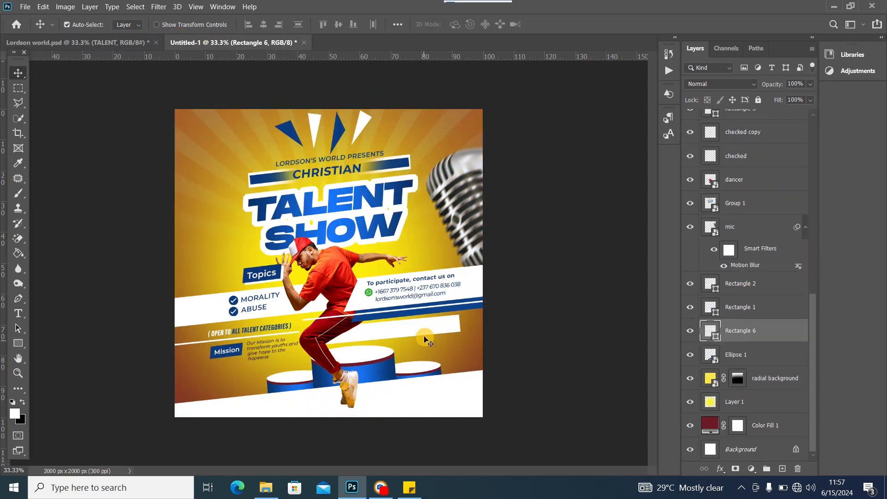
{"action": "key", "text": "ctrl+j"}
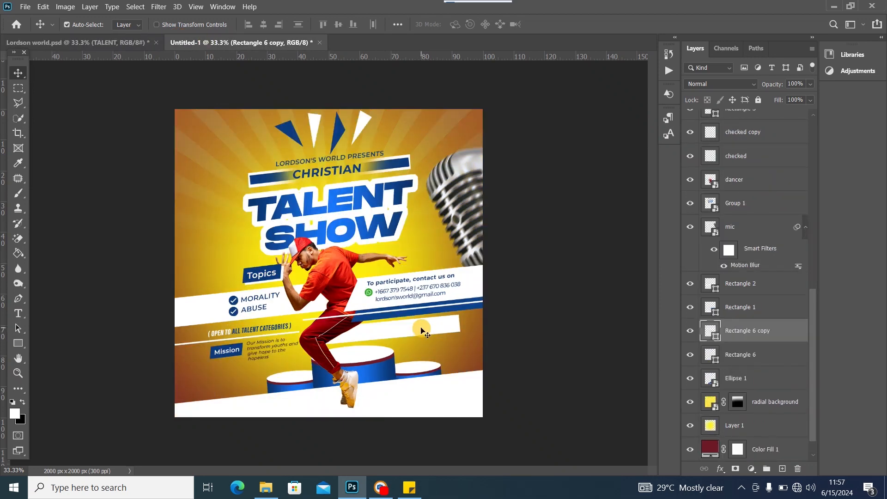
{"action": "left_click_drag", "start_coordinate": [422, 328], "coordinate": [486, 322]}
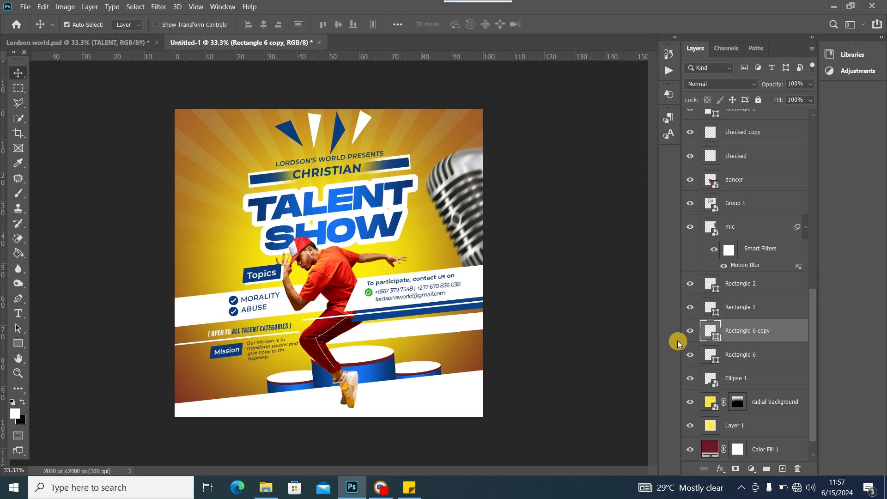
{"action": "double_click", "coordinate": [716, 337]}
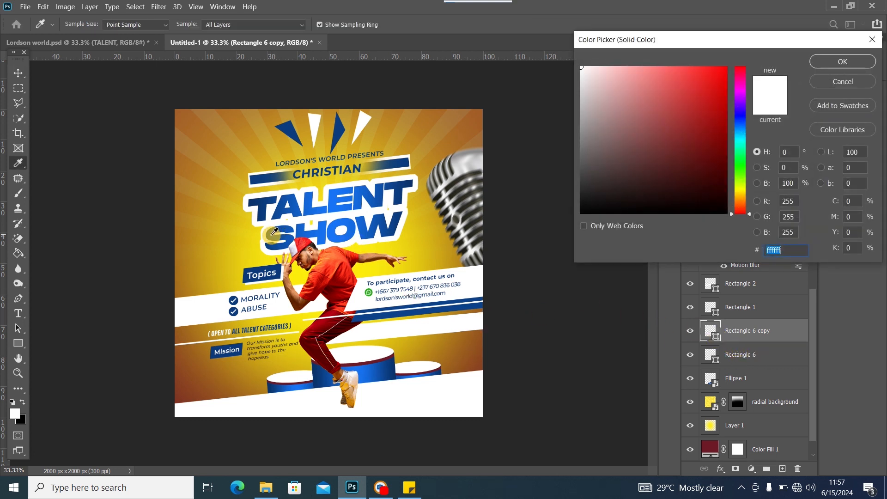
{"action": "left_click", "coordinate": [406, 195]}
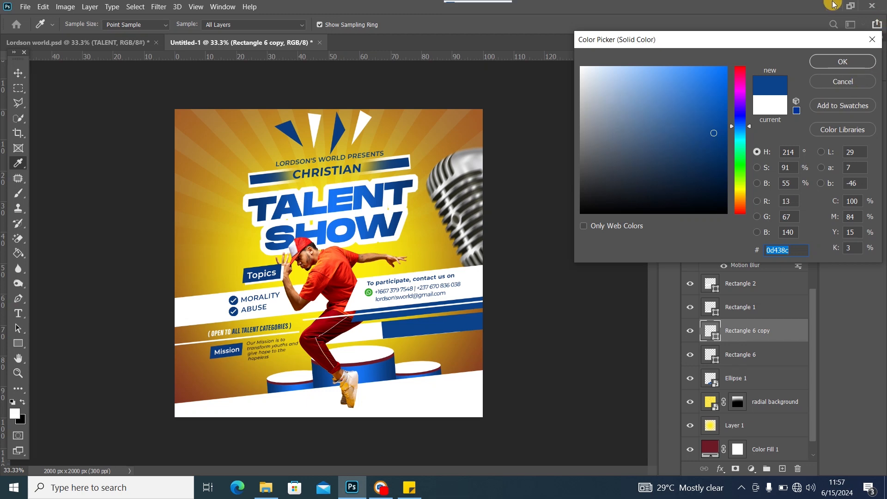
{"action": "left_click", "coordinate": [821, 64]}
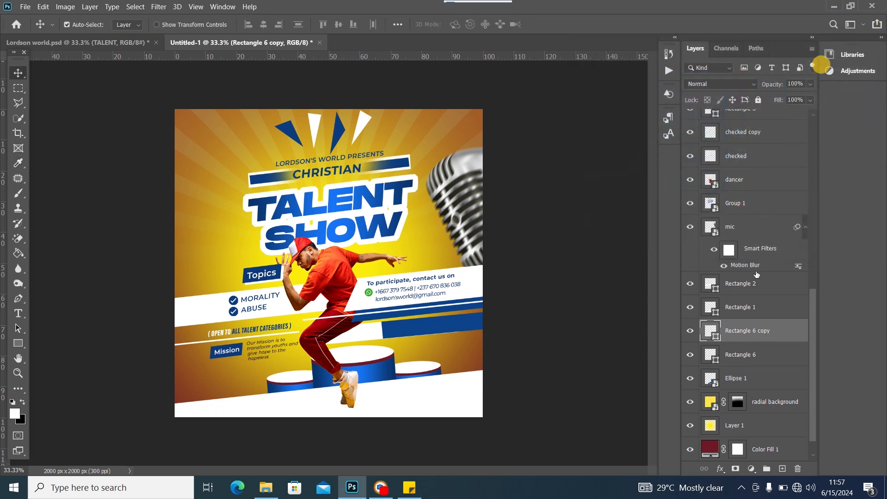
{"action": "left_click", "coordinate": [736, 470]}
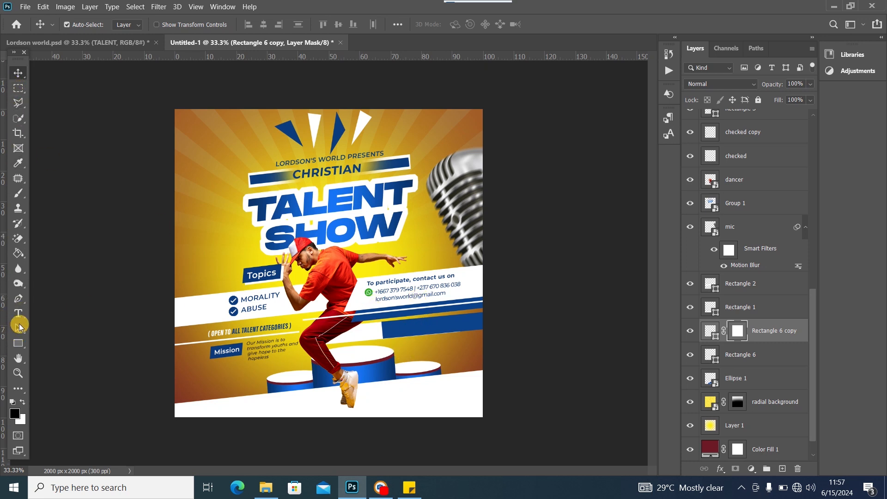
Draw a slanted pen path over the blue band's left end and make it a 1.5 px feathered selection
{"action": "left_click", "coordinate": [18, 299]}
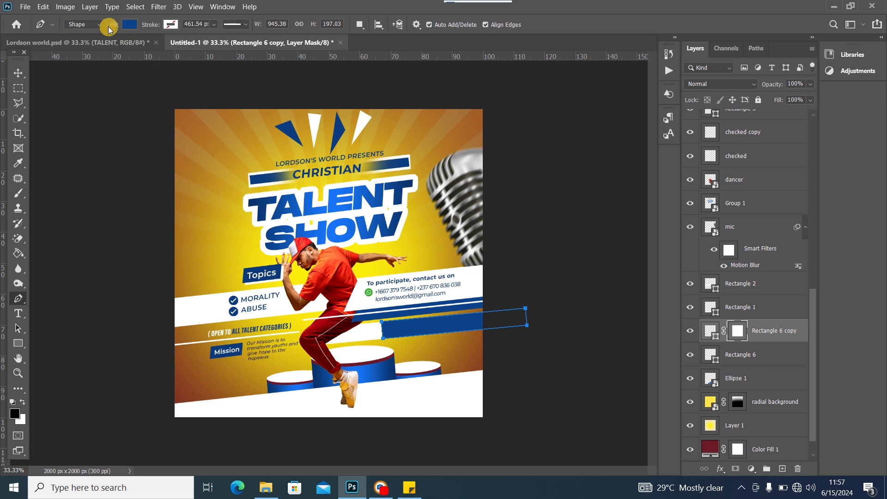
{"action": "left_click", "coordinate": [92, 24]}
{"action": "left_click", "coordinate": [80, 43]}
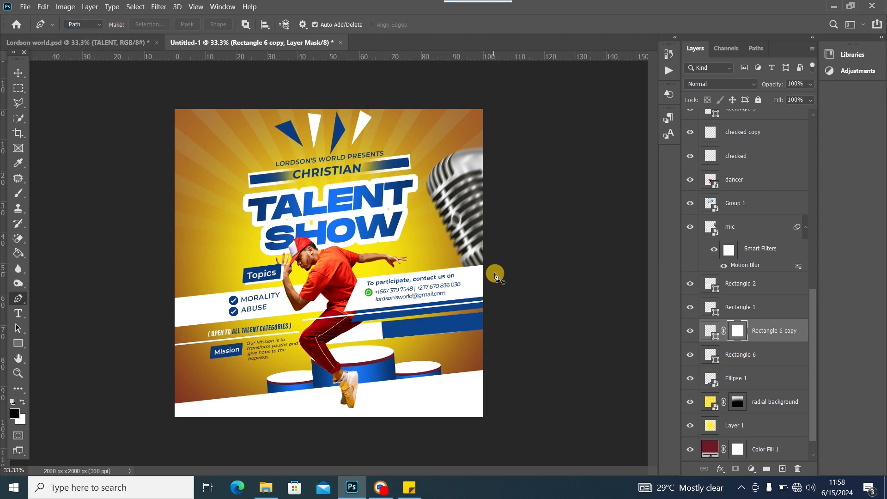
{"action": "left_click", "coordinate": [427, 315]}
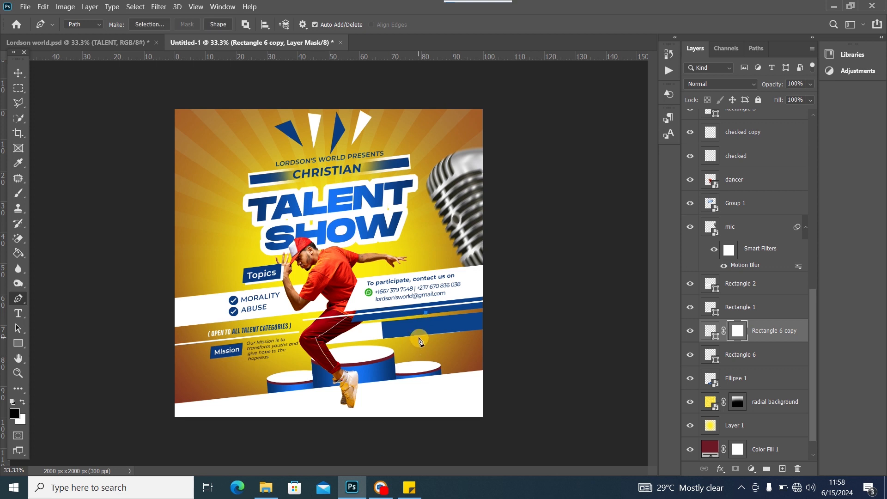
{"action": "left_click", "coordinate": [419, 344]}
{"action": "key", "text": "ctrl+z"}
{"action": "left_click", "coordinate": [365, 308]}
{"action": "left_click", "coordinate": [426, 313]}
{"action": "right_click", "coordinate": [403, 260]}
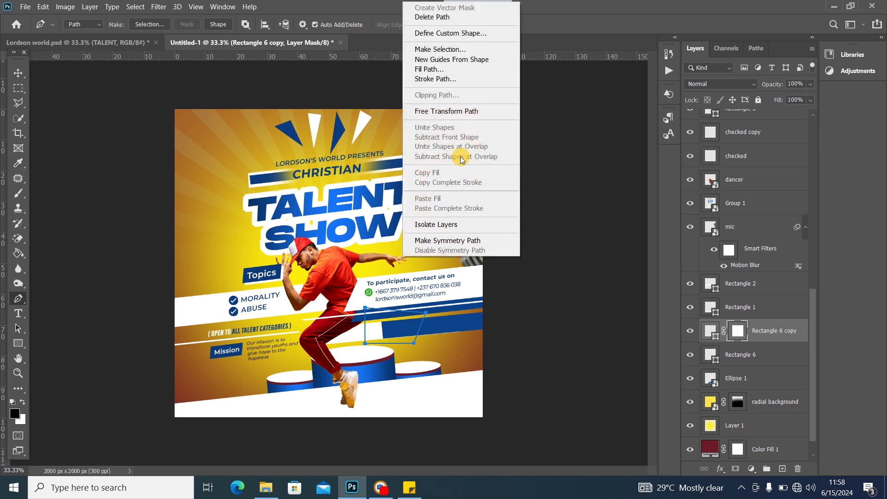
{"action": "left_click", "coordinate": [462, 48]}
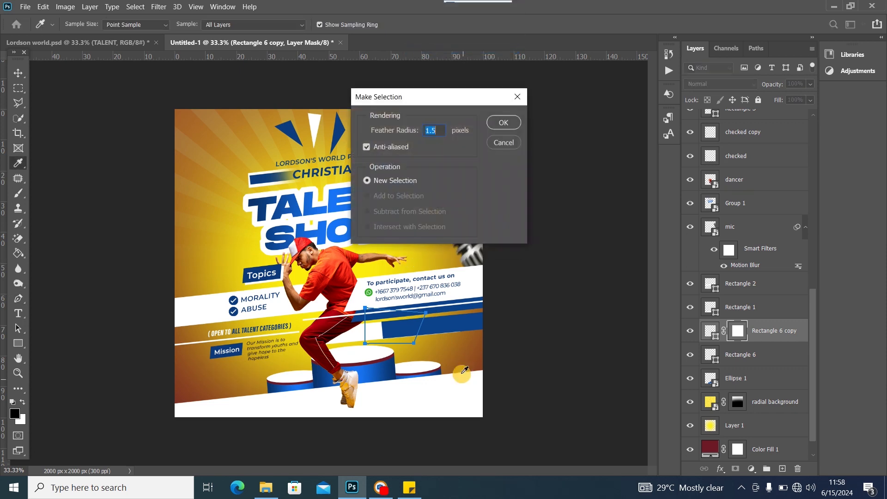
{"action": "left_click", "coordinate": [502, 123]}
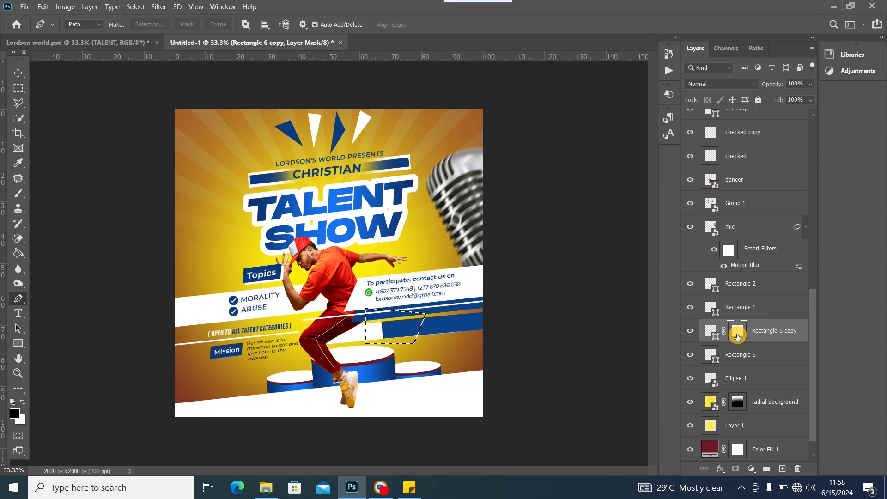
Fill the mask selection black to cut the band, deselect, and move the band further right
{"action": "key", "text": "alt+BackSpace"}
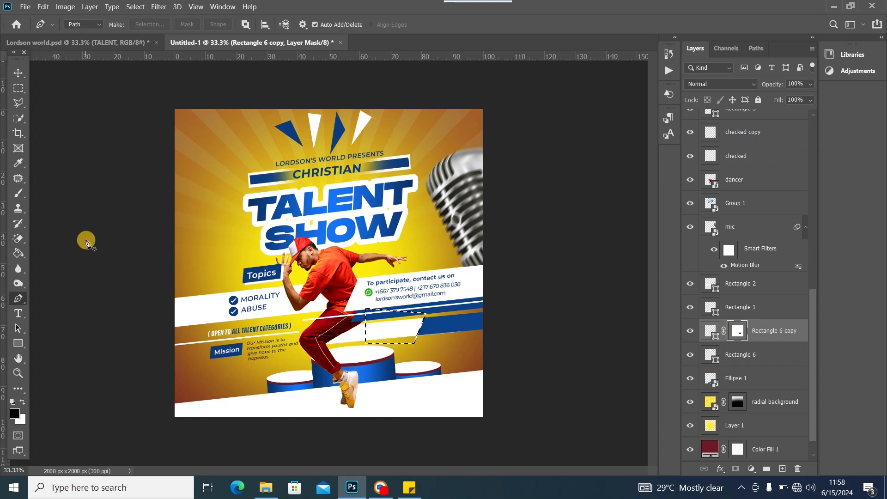
{"action": "left_click", "coordinate": [18, 88]}
{"action": "key", "text": "ctrl+d"}
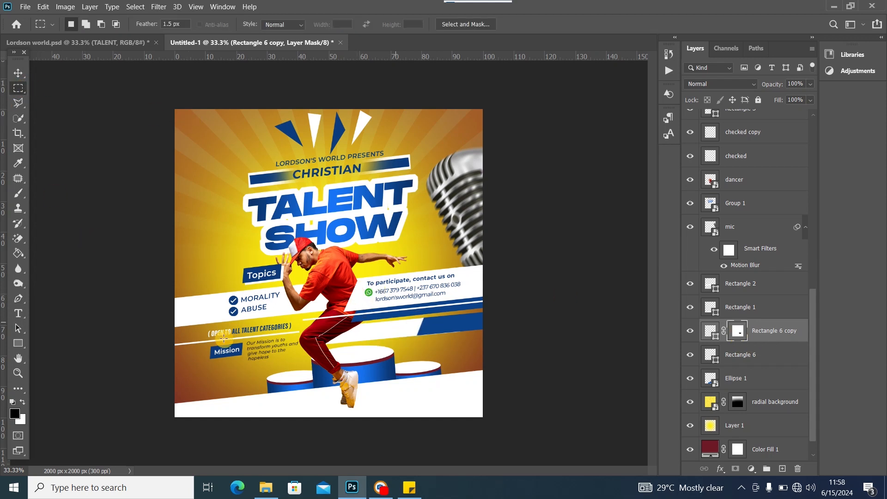
{"action": "left_click", "coordinate": [18, 73]}
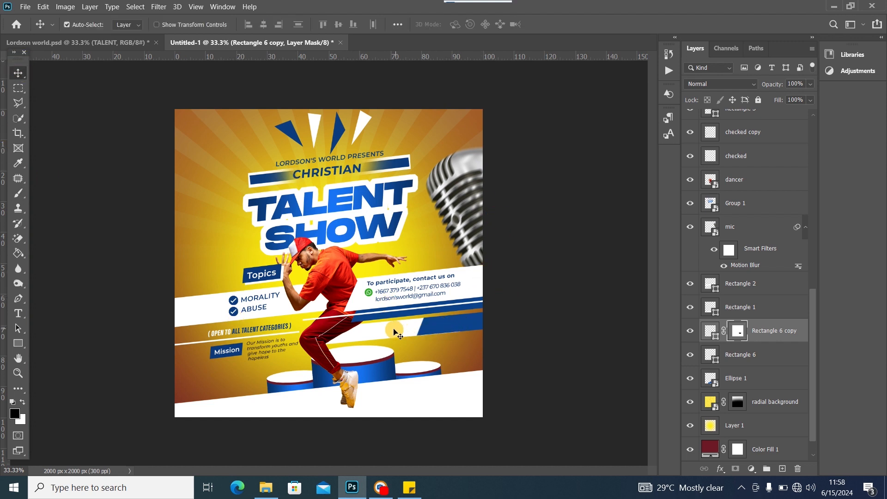
{"action": "left_click_drag", "start_coordinate": [454, 327], "coordinate": [465, 327]}
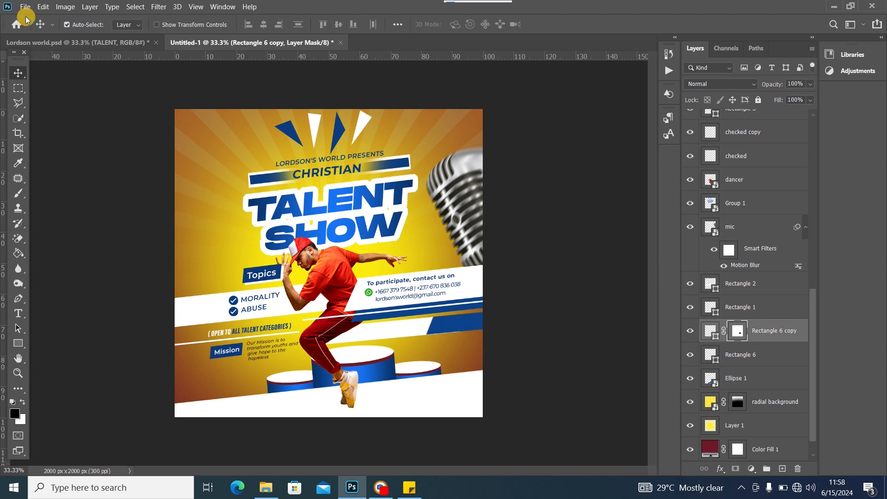
Check the Lordson world reference, then copy REGISTRATION DATELINE from the sticky note
{"action": "left_click", "coordinate": [92, 42]}
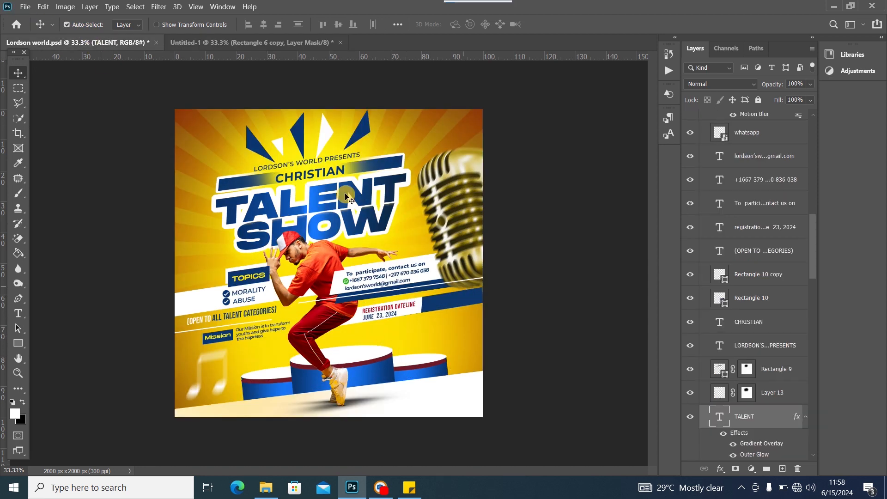
{"action": "left_click", "coordinate": [258, 42]}
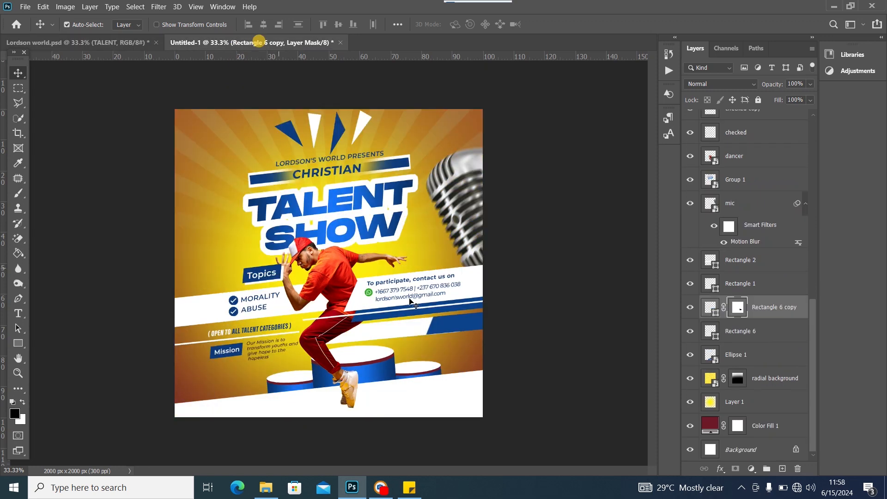
{"action": "left_click", "coordinate": [409, 488]}
{"action": "scroll", "coordinate": [711, 425], "scroll_direction": "down", "scroll_amount": 1}
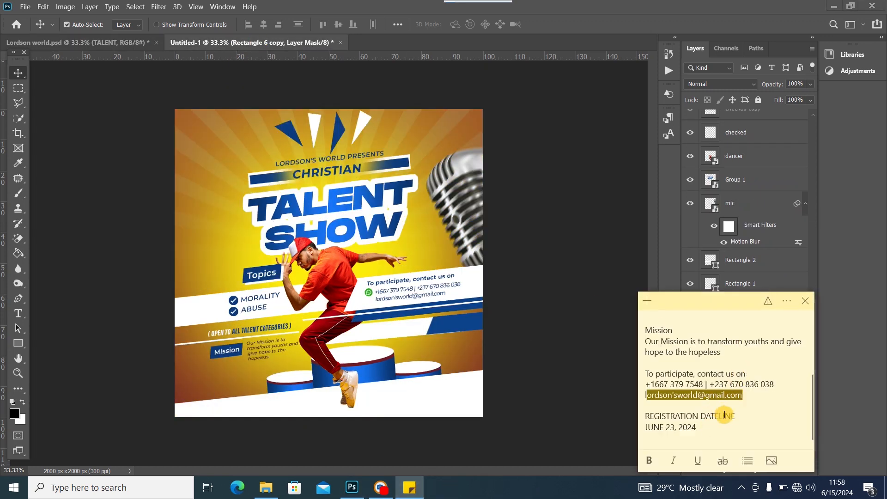
{"action": "left_click_drag", "start_coordinate": [725, 414], "coordinate": [685, 421]}
{"action": "right_click", "coordinate": [685, 420]}
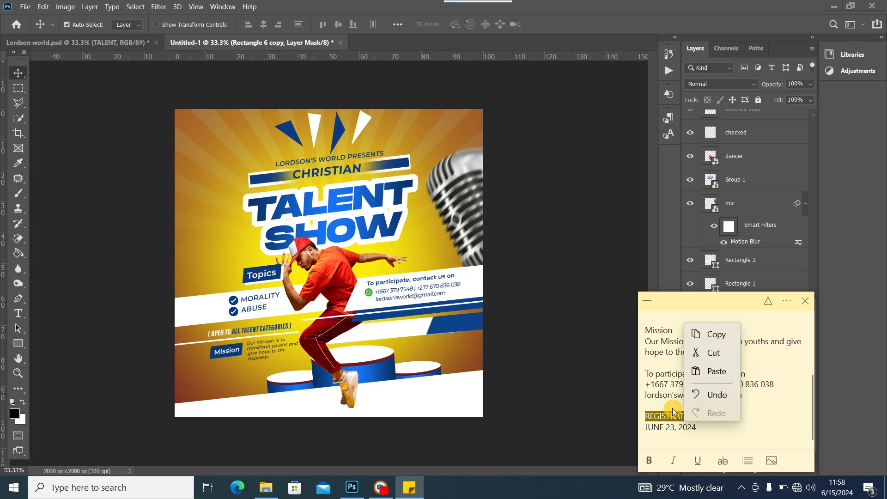
{"action": "left_click", "coordinate": [696, 329]}
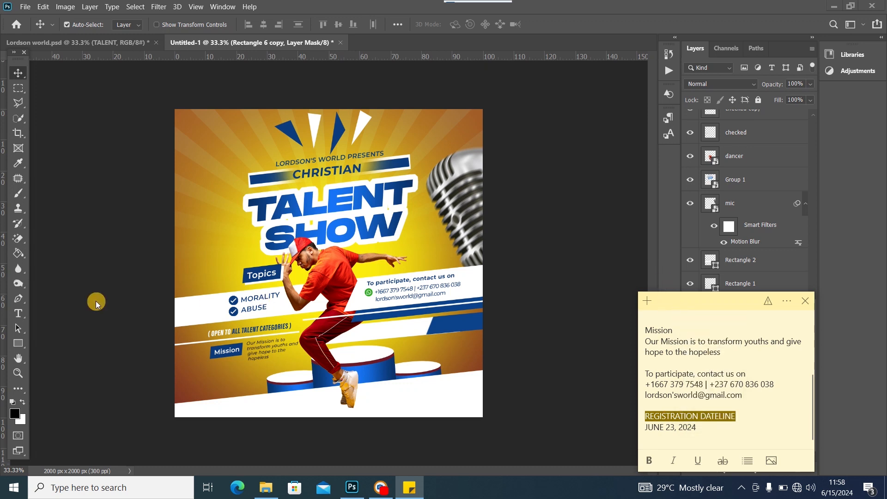
Back in the flyer, select the OPEN TO ALL TALENT CATEGORIES text and swap foreground/background colours
{"action": "left_click", "coordinate": [19, 308]}
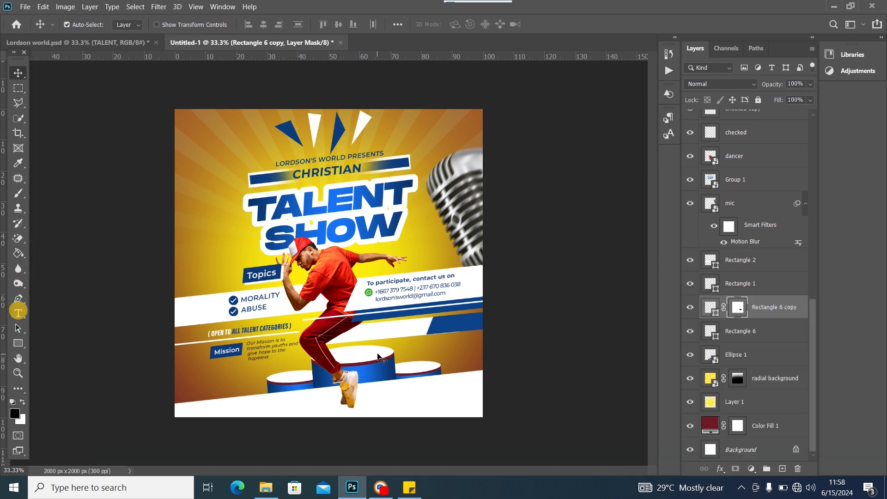
{"action": "left_click", "coordinate": [396, 300]}
{"action": "key", "text": "x"}
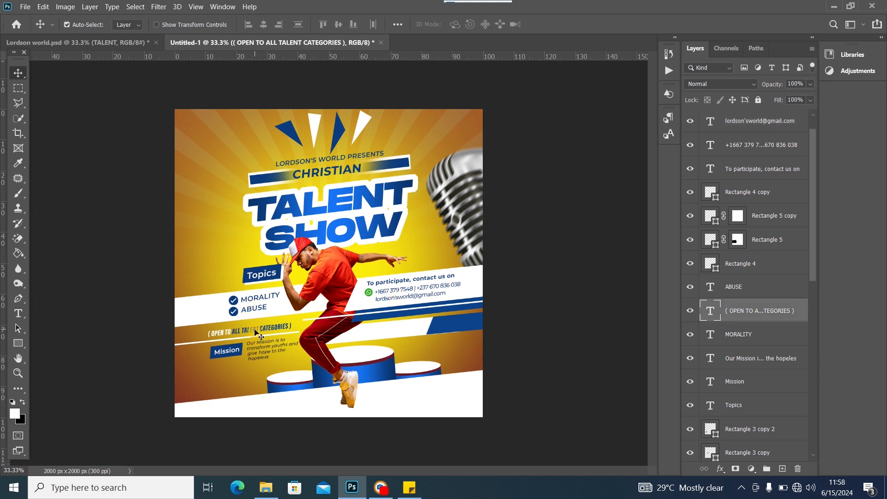
Duplicate the categories text onto the band and change its wording to REGISTRATION DATELINE
{"action": "key", "text": "ctrl+j"}
{"action": "left_click_drag", "start_coordinate": [257, 334], "coordinate": [385, 333]}
{"action": "double_click", "coordinate": [384, 329]}
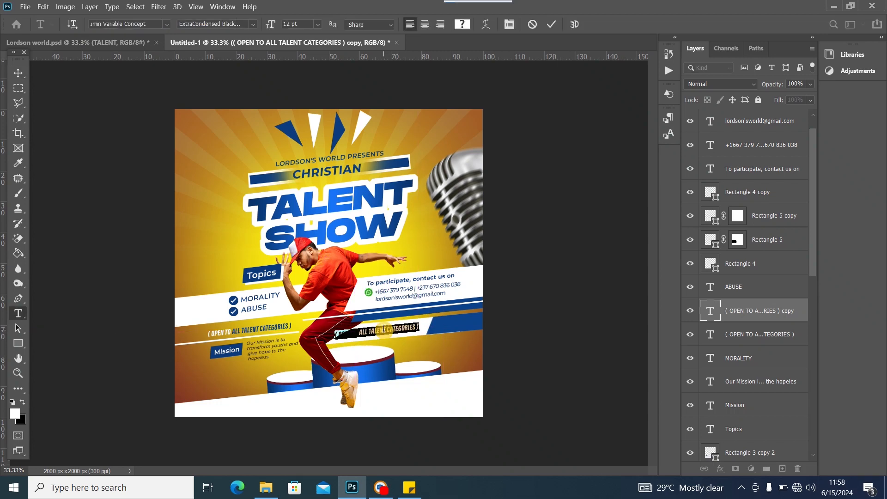
{"action": "key", "text": "BackSpace"}
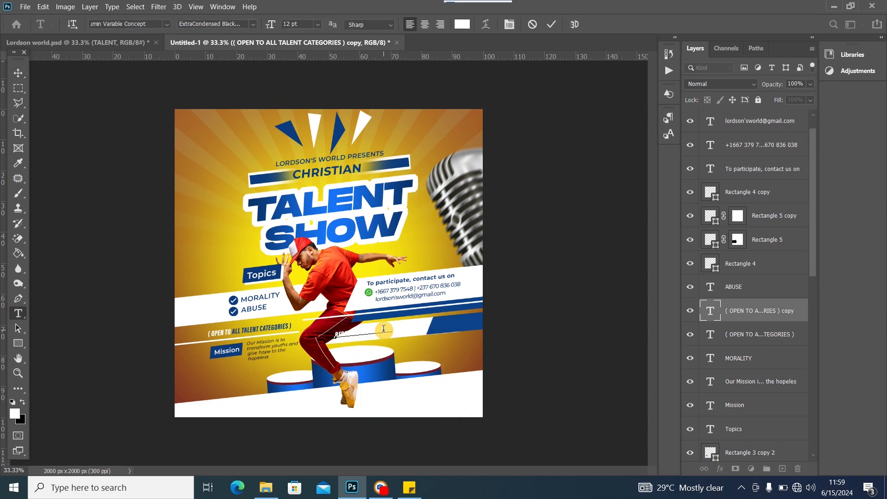
{"action": "key", "text": "ctrl+Return"}
{"action": "key", "text": "ctrl+s"}
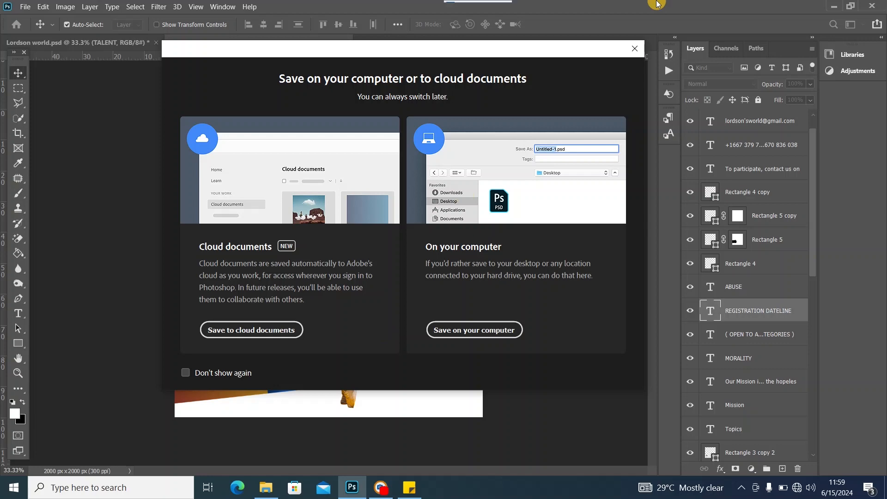
{"action": "left_click", "coordinate": [635, 49]}
Select the whole canvas, then drop the selection and return to the Move tool
{"action": "key", "text": "ctrl+a"}
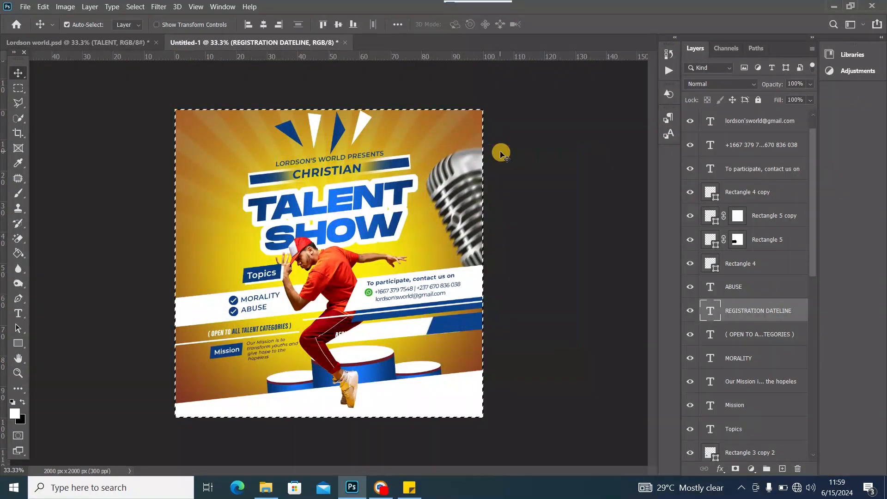
{"action": "left_click", "coordinate": [18, 87]}
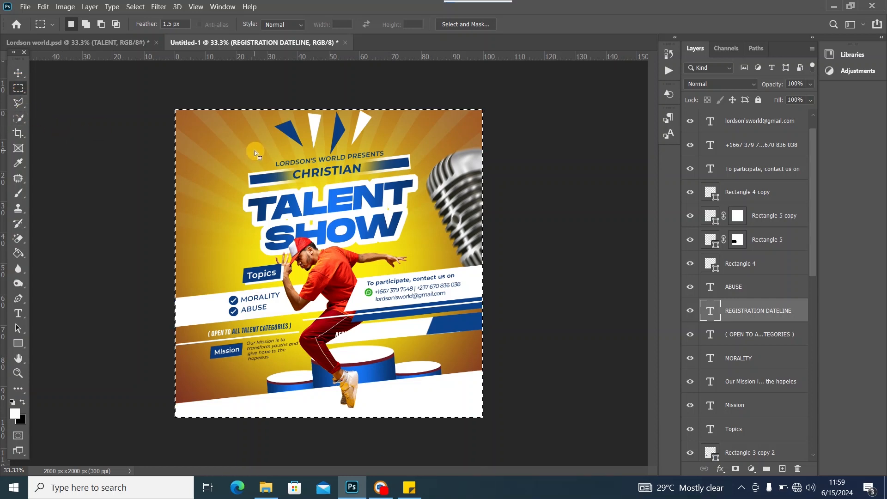
{"action": "left_click_drag", "start_coordinate": [164, 113], "coordinate": [164, 114]}
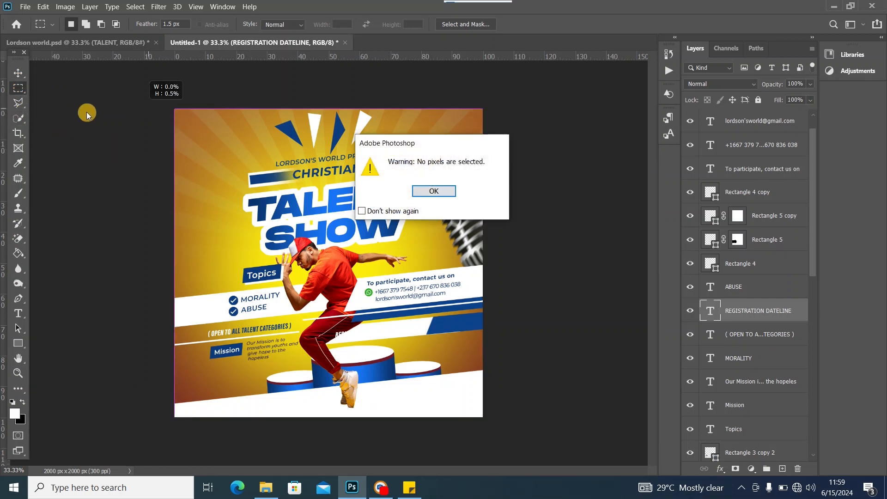
{"action": "left_click", "coordinate": [433, 192]}
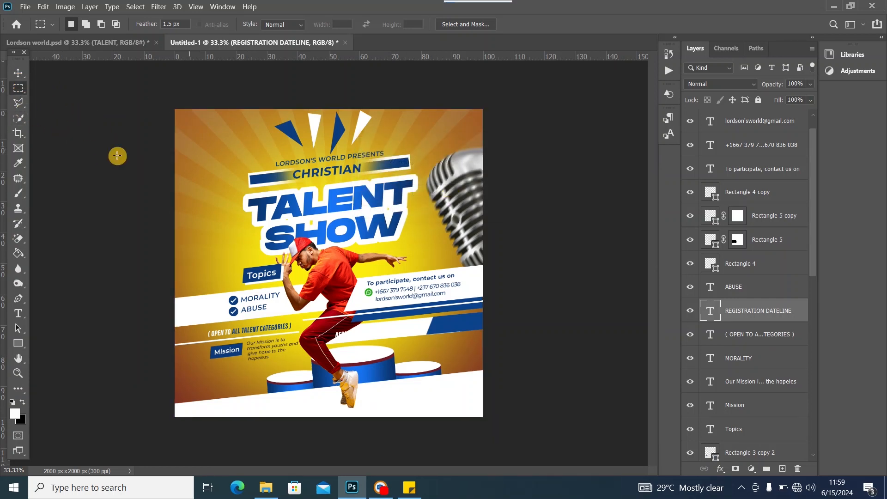
{"action": "left_click", "coordinate": [18, 73]}
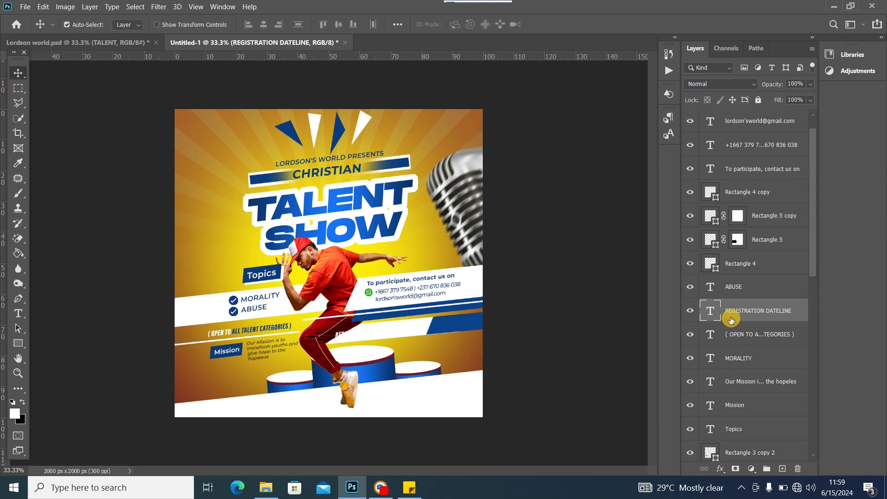
Colour REGISTRATION DATELINE dark red 650000 from the dancer's pants and move it onto the white band
{"action": "double_click", "coordinate": [710, 310]}
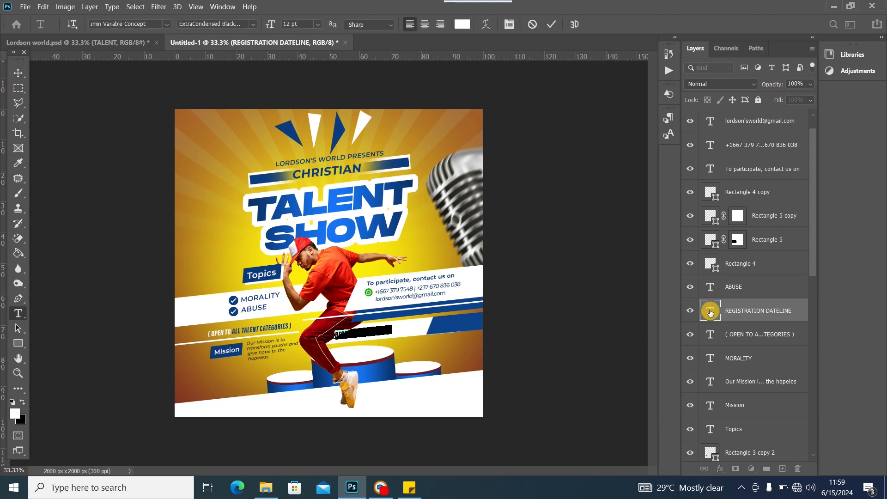
{"action": "left_click", "coordinate": [14, 414]}
{"action": "left_click", "coordinate": [313, 341]}
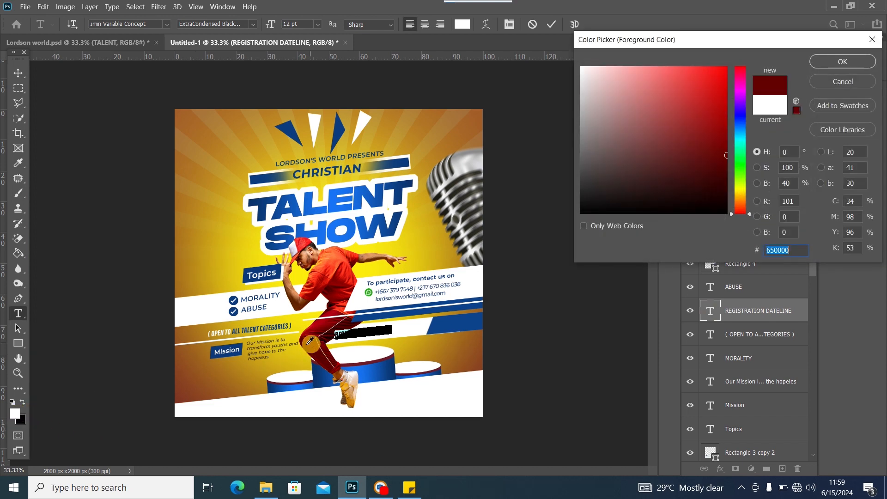
{"action": "left_click", "coordinate": [837, 63]}
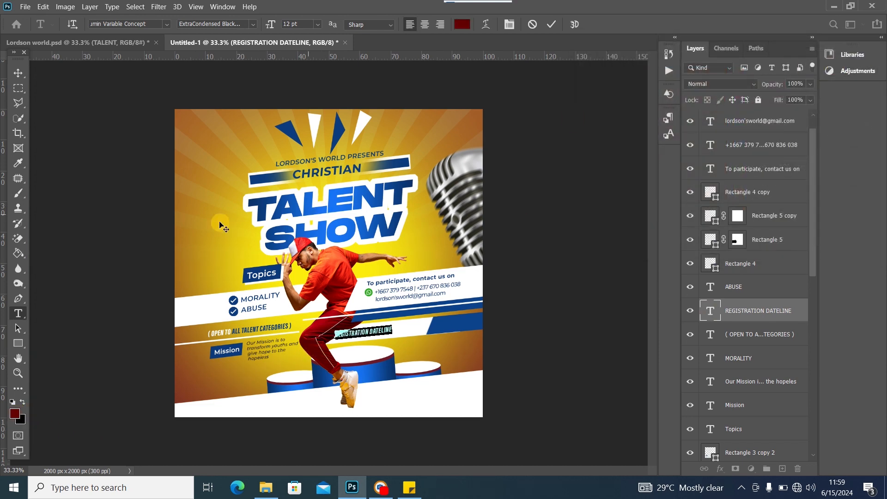
{"action": "left_click", "coordinate": [18, 74]}
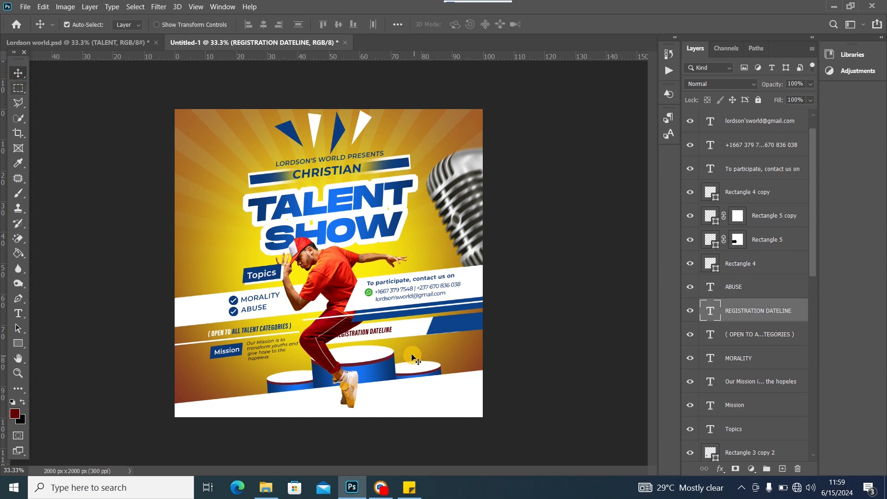
{"action": "left_click_drag", "start_coordinate": [382, 331], "coordinate": [407, 326]}
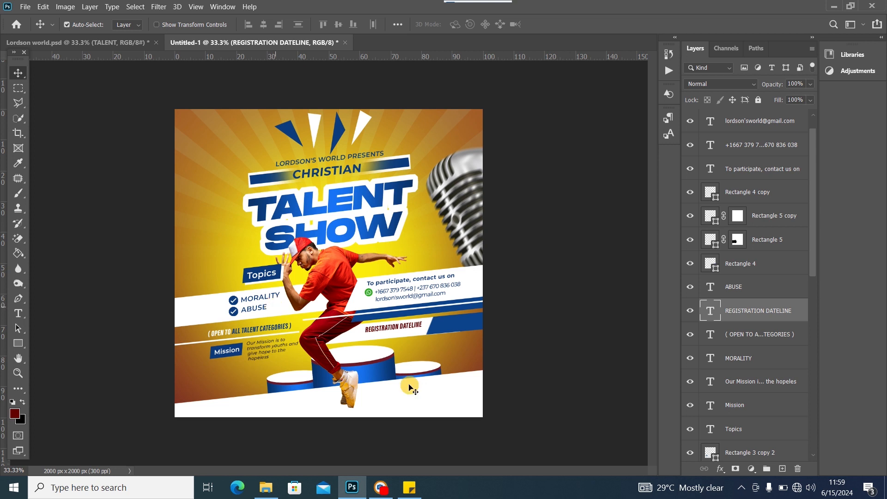
Nudge the white bottom band down and the podium ellipses slightly left
{"action": "left_click", "coordinate": [357, 340]}
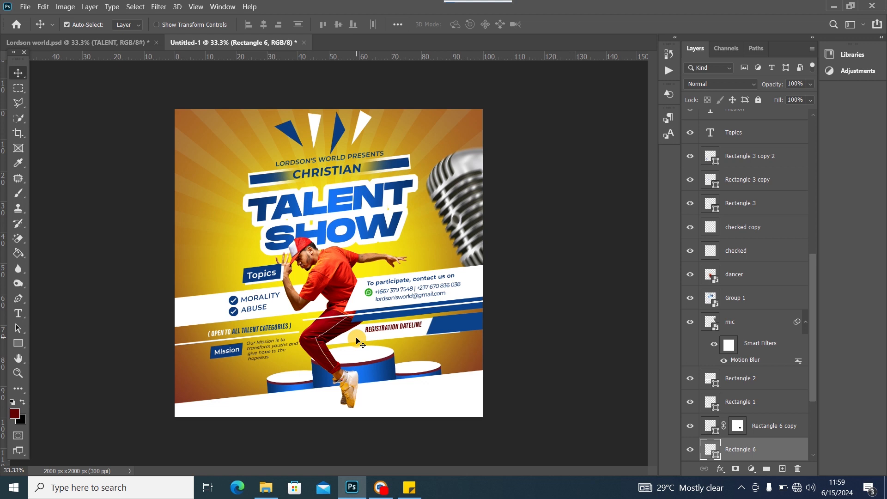
{"action": "left_click_drag", "start_coordinate": [385, 404], "coordinate": [376, 408]}
{"action": "left_click_drag", "start_coordinate": [370, 371], "coordinate": [369, 375]}
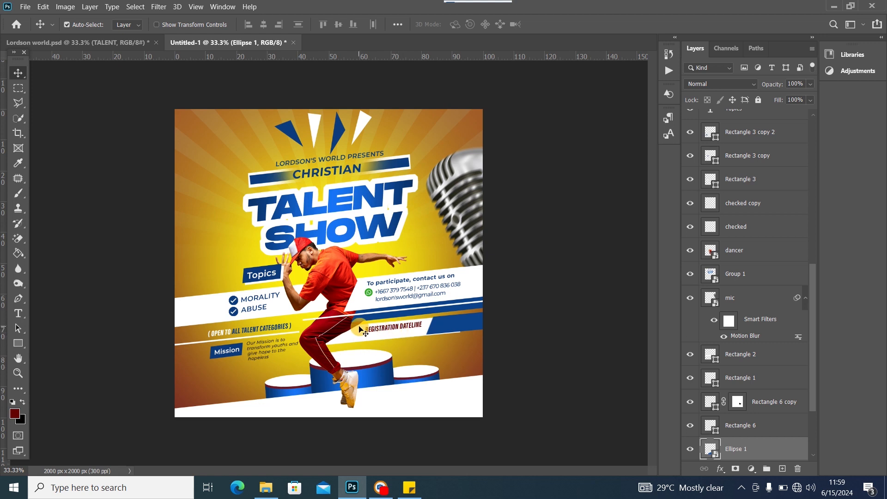
{"action": "left_click", "coordinate": [372, 331]}
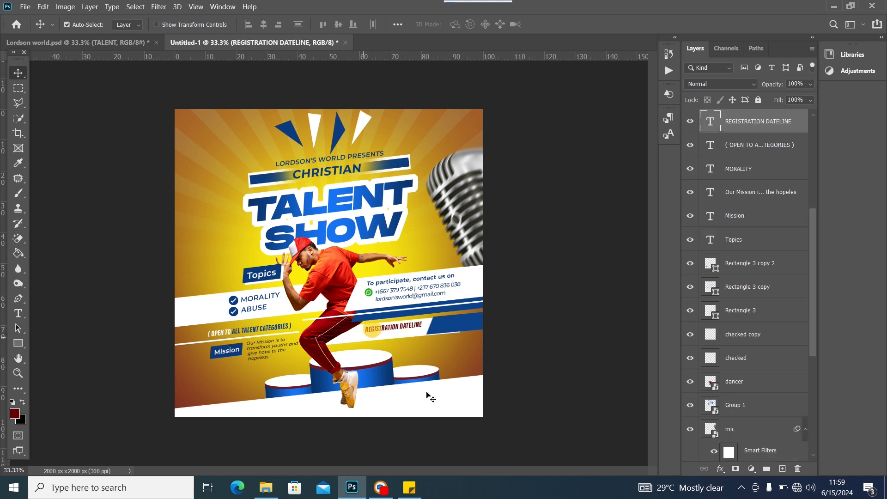
{"action": "left_click", "coordinate": [462, 330]}
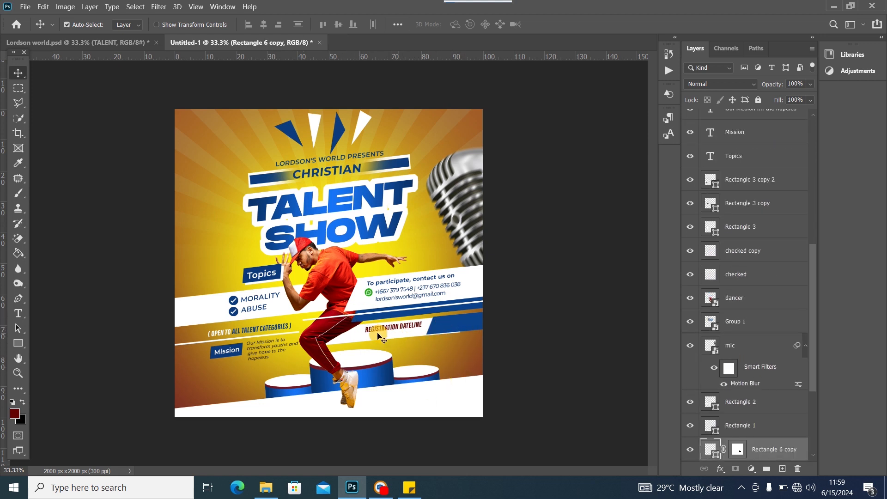
Copy JUNE 23, 2024 from the sticky note into a duplicate of the heading below it
{"action": "left_click", "coordinate": [409, 487]}
{"action": "scroll", "coordinate": [703, 432], "scroll_direction": "down", "scroll_amount": 1}
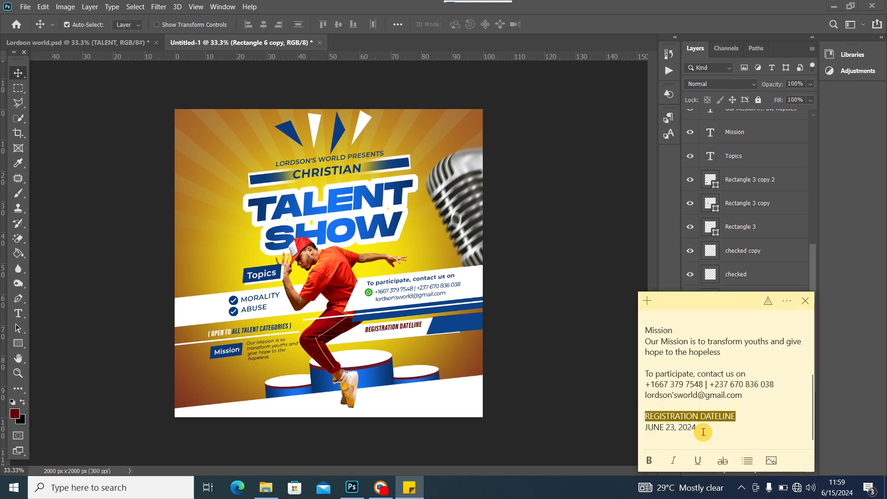
{"action": "left_click_drag", "start_coordinate": [701, 432], "coordinate": [640, 431]}
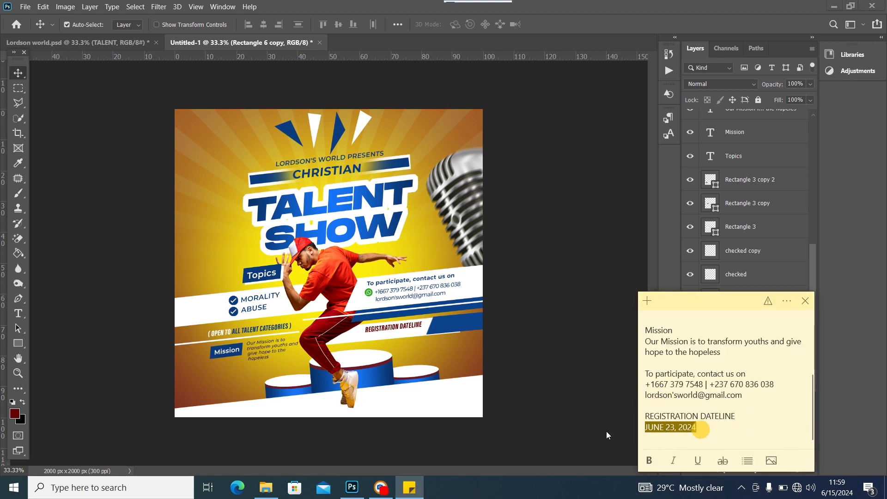
{"action": "left_click", "coordinate": [21, 75]}
{"action": "left_click", "coordinate": [384, 330]}
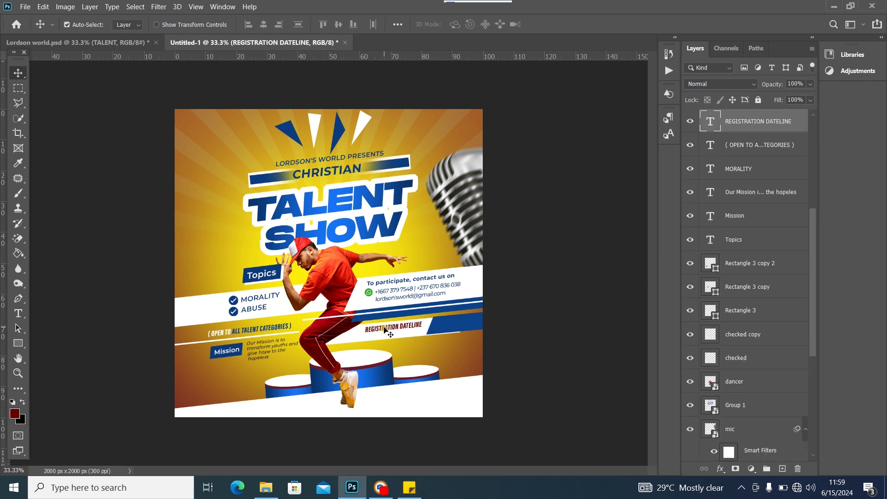
{"action": "key", "text": "ctrl+j"}
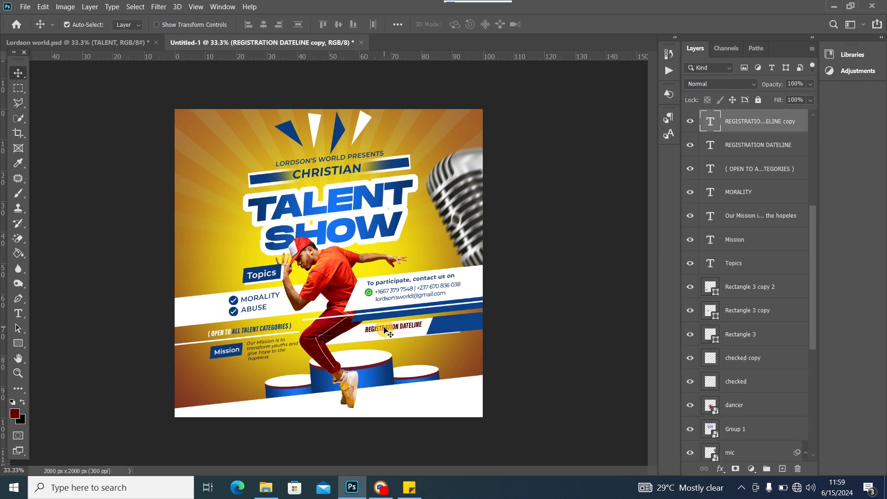
{"action": "left_click_drag", "start_coordinate": [385, 332], "coordinate": [383, 335]}
{"action": "double_click", "coordinate": [383, 335]}
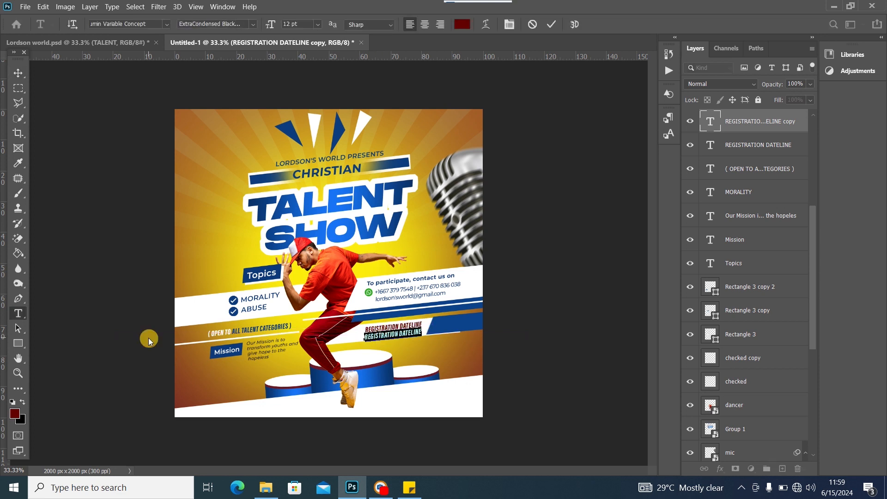
{"action": "type", "text": "JUNE 23, 2024"}
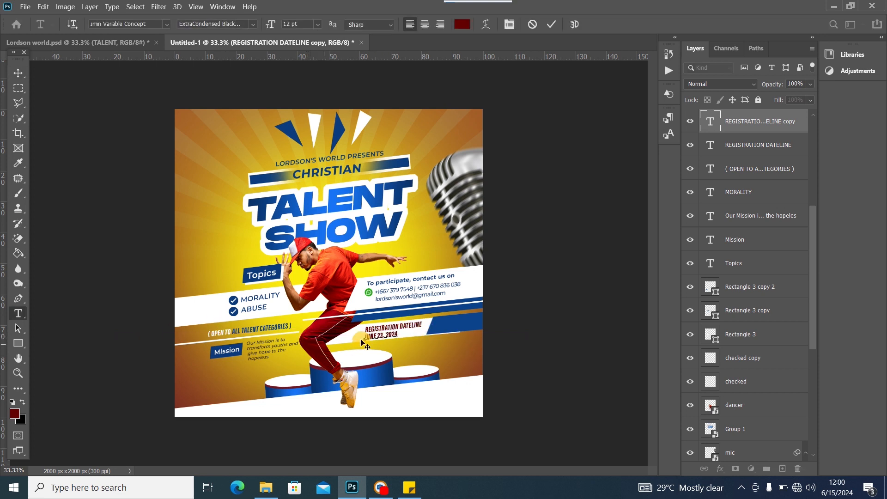
Colour the JUNE 23, 2024 date dark blue sampled from TALENT
{"action": "left_click", "coordinate": [16, 416]}
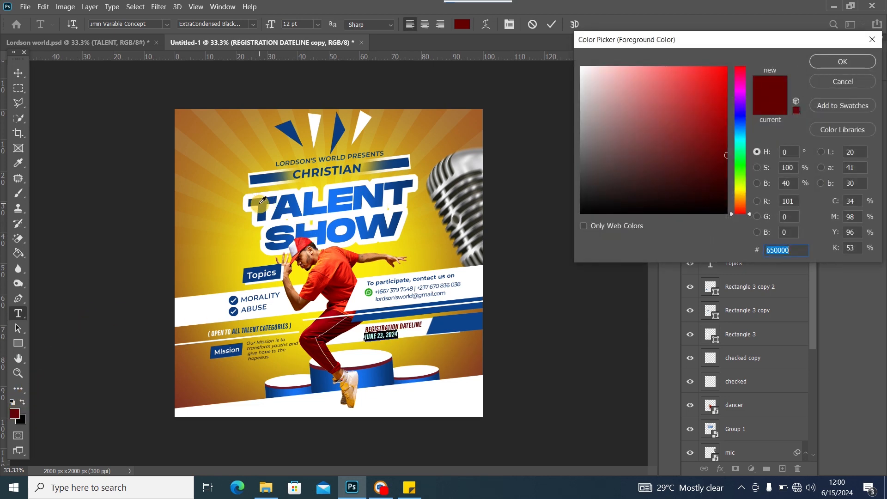
{"action": "left_click", "coordinate": [260, 204]}
{"action": "left_click", "coordinate": [842, 61]}
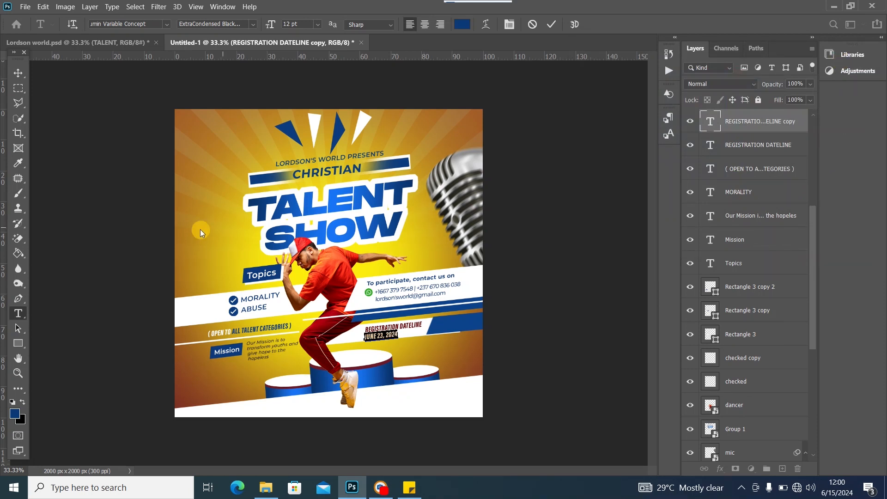
{"action": "left_click", "coordinate": [18, 73]}
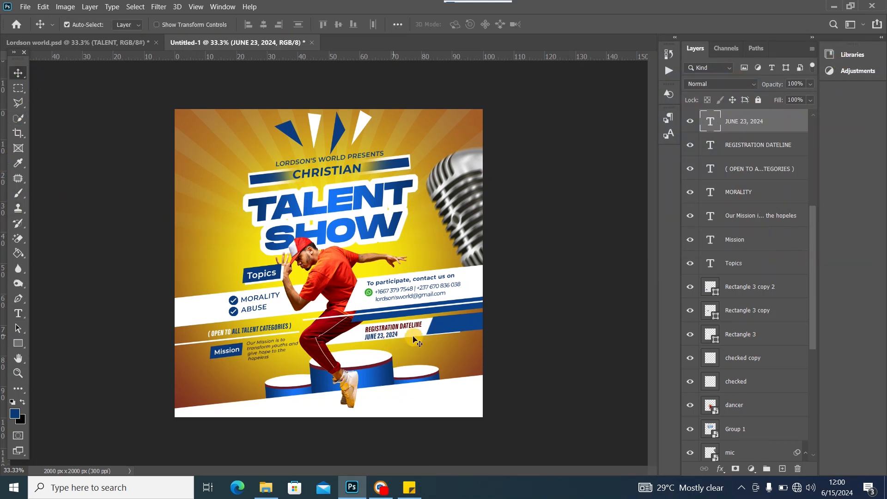
{"action": "left_click", "coordinate": [468, 326]}
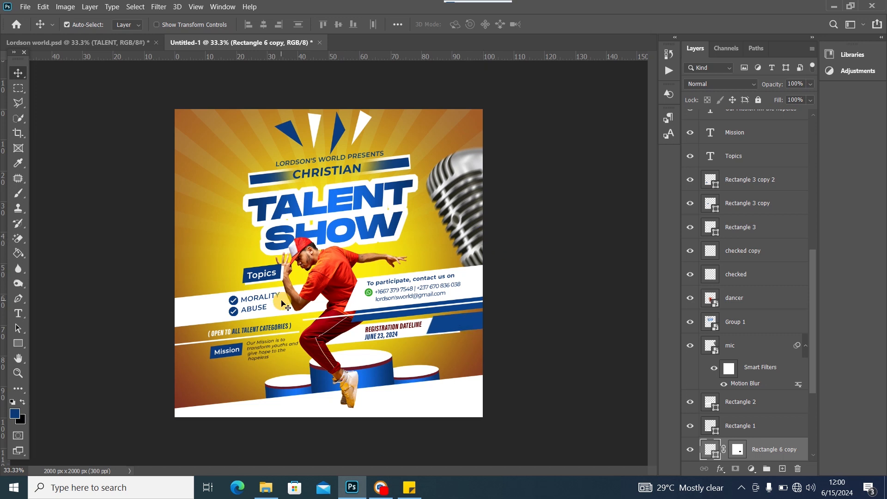
Shift the mic and contact details block left, and raise the mic layer to the top of the stack
{"action": "left_click_drag", "start_coordinate": [473, 226], "coordinate": [464, 225]}
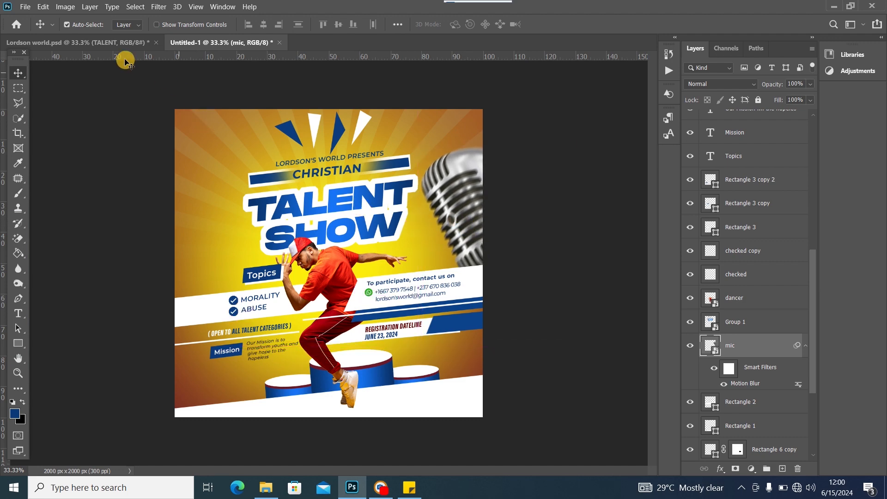
{"action": "left_click", "coordinate": [130, 46]}
{"action": "left_click", "coordinate": [209, 42]}
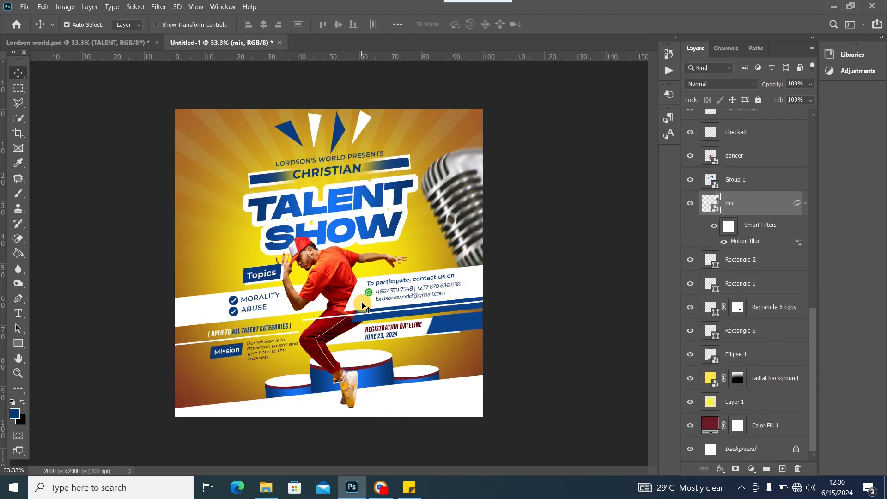
{"action": "left_click_drag", "start_coordinate": [363, 306], "coordinate": [384, 304]}
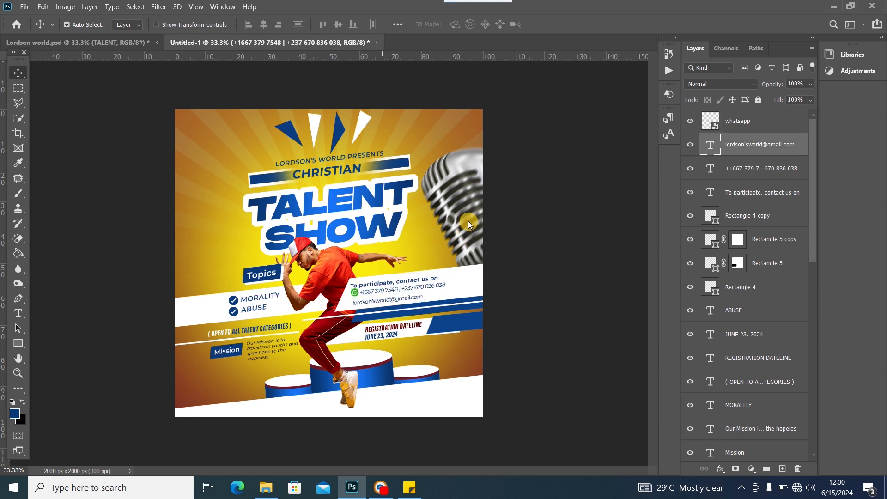
{"action": "left_click", "coordinate": [468, 221]}
{"action": "left_click_drag", "start_coordinate": [781, 418], "coordinate": [798, 120]}
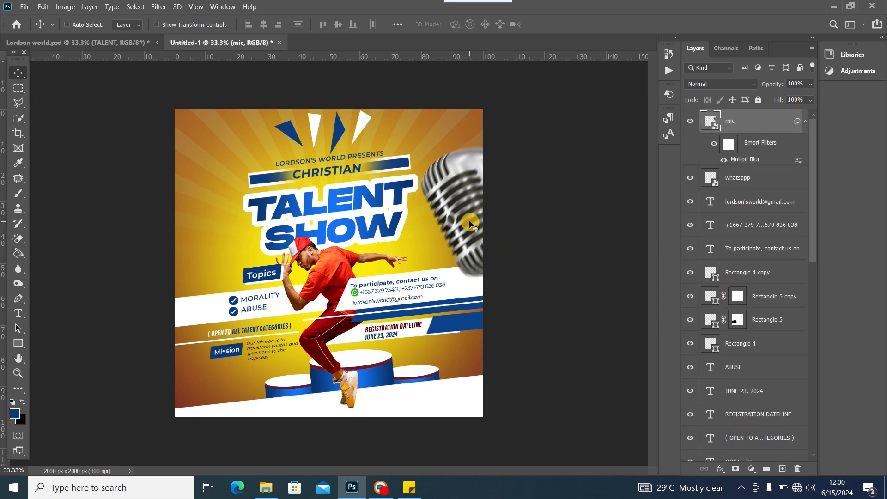
Enlarge the microphone to about 99%, rotate it to -0.5°, and set it against the flyer's right edge
{"action": "key", "text": "ctrl+t"}
{"action": "left_click", "coordinate": [476, 197]}
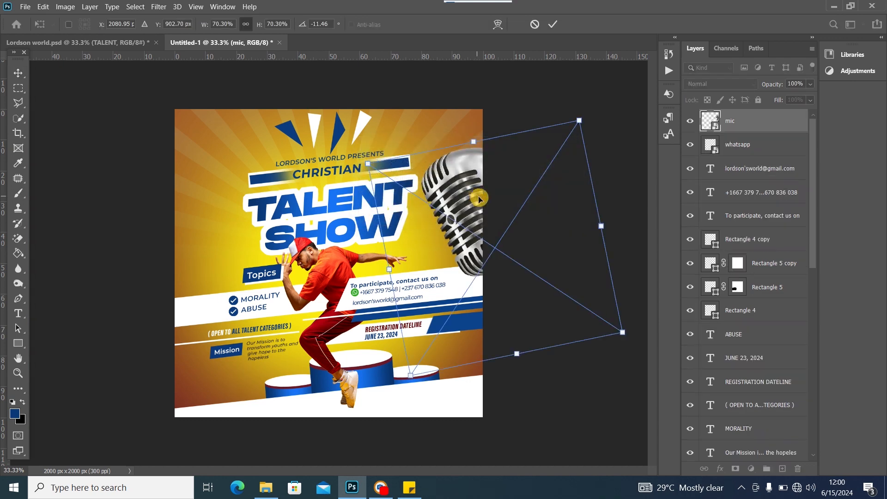
{"action": "left_click_drag", "start_coordinate": [517, 354], "coordinate": [536, 441]}
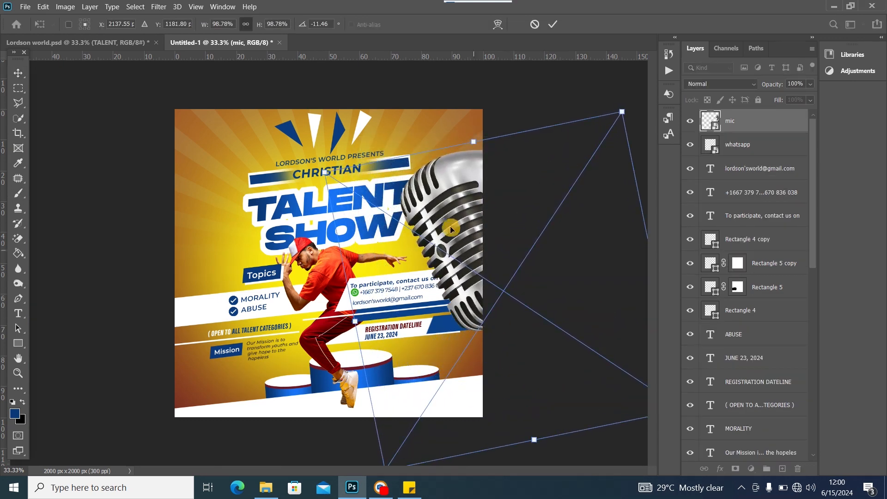
{"action": "left_click_drag", "start_coordinate": [451, 229], "coordinate": [470, 238]}
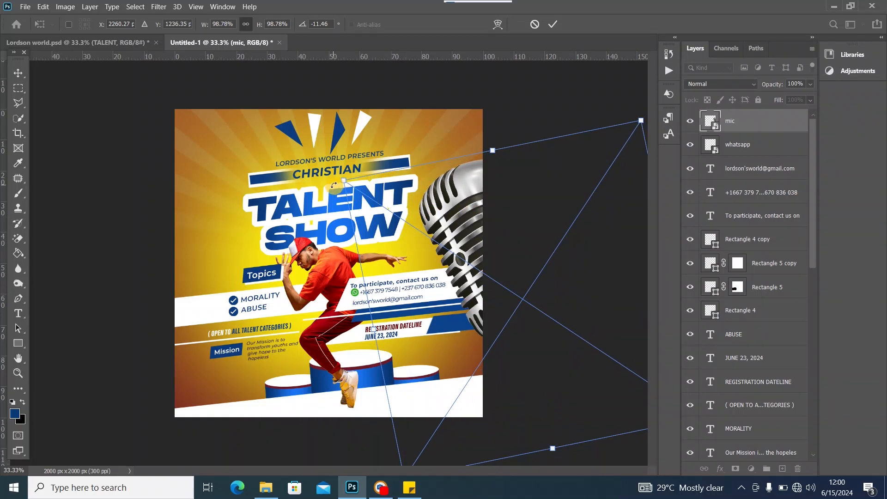
{"action": "left_click_drag", "start_coordinate": [333, 185], "coordinate": [359, 150]}
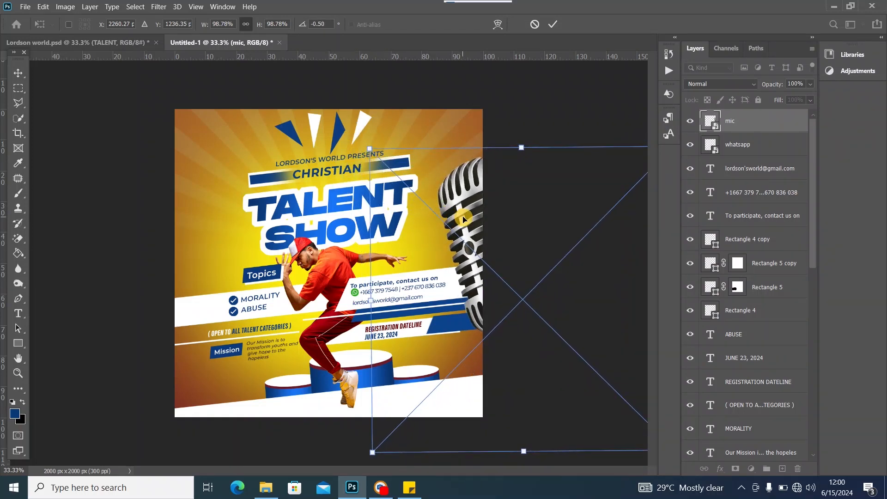
{"action": "left_click_drag", "start_coordinate": [464, 219], "coordinate": [451, 215]}
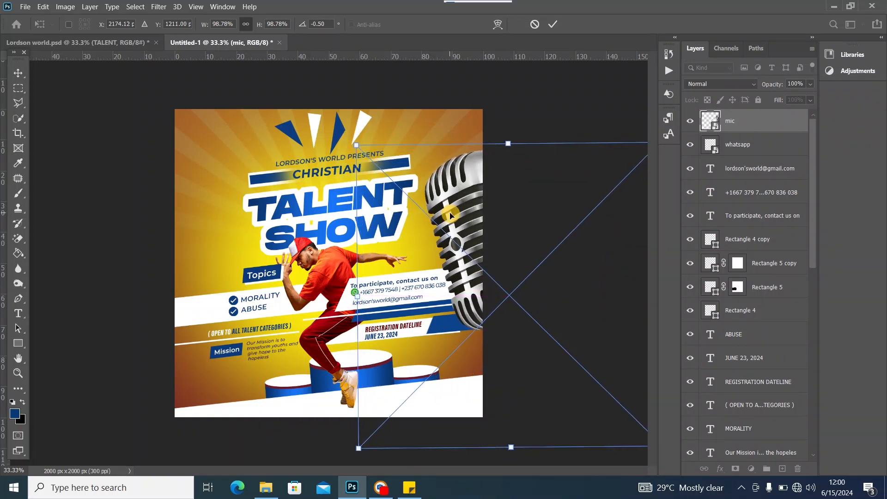
{"action": "left_click", "coordinate": [15, 73]}
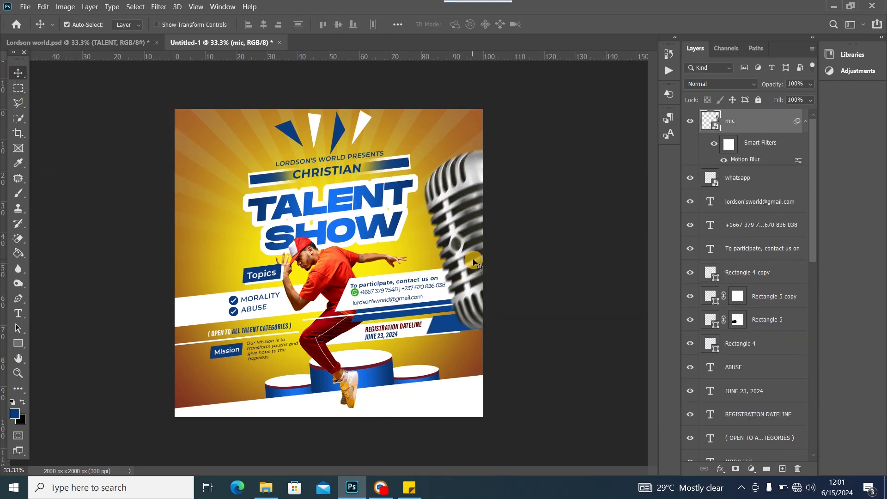
{"action": "left_click_drag", "start_coordinate": [468, 286], "coordinate": [470, 281]}
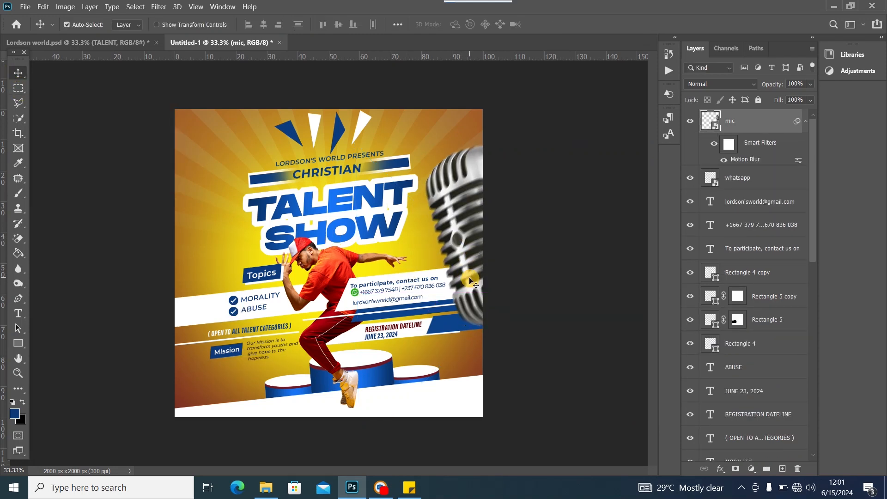
Scale the Talent Show title group to about 93%, shift it slightly, and tilt it -1.64°
{"action": "left_click_drag", "start_coordinate": [325, 207], "coordinate": [314, 210]}
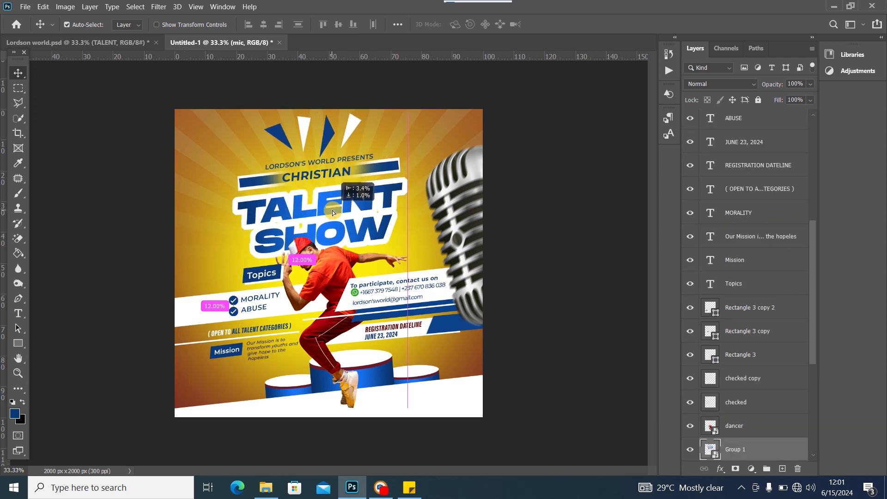
{"action": "key", "text": "ctrl+t"}
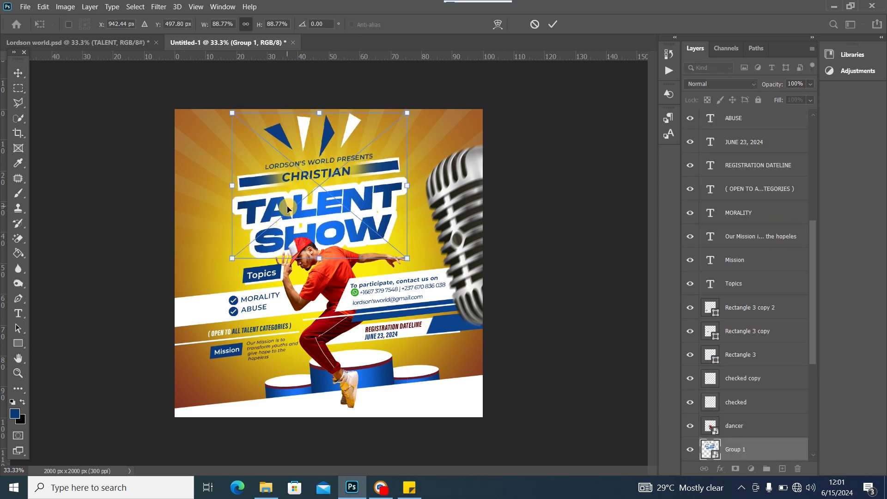
{"action": "left_click_drag", "start_coordinate": [408, 187], "coordinate": [412, 187]}
{"action": "left_click_drag", "start_coordinate": [331, 194], "coordinate": [344, 191]}
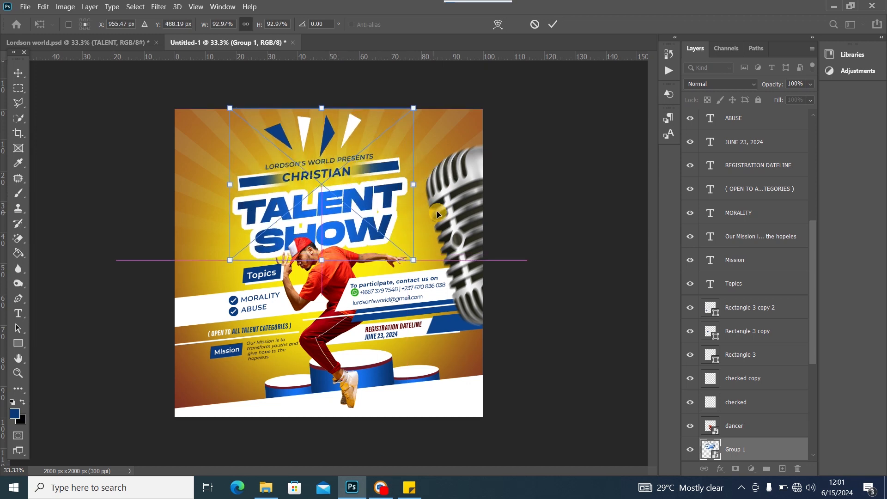
{"action": "left_click_drag", "start_coordinate": [430, 222], "coordinate": [416, 221]}
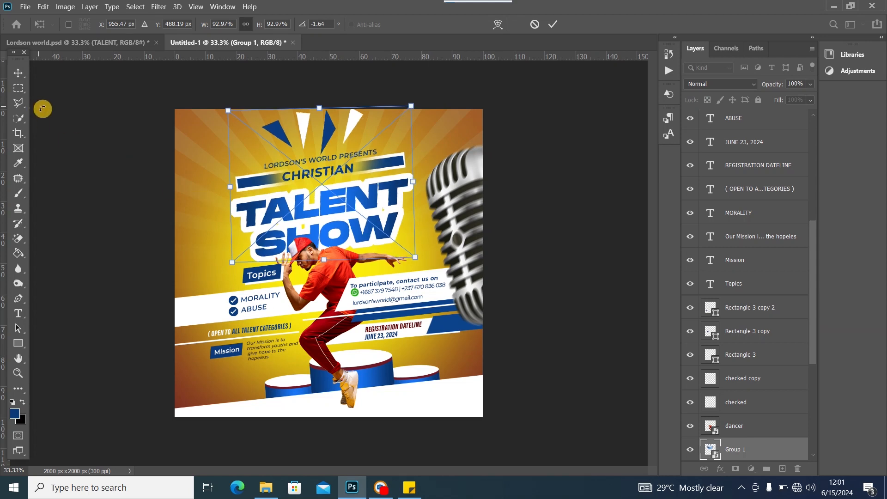
{"action": "left_click", "coordinate": [14, 76]}
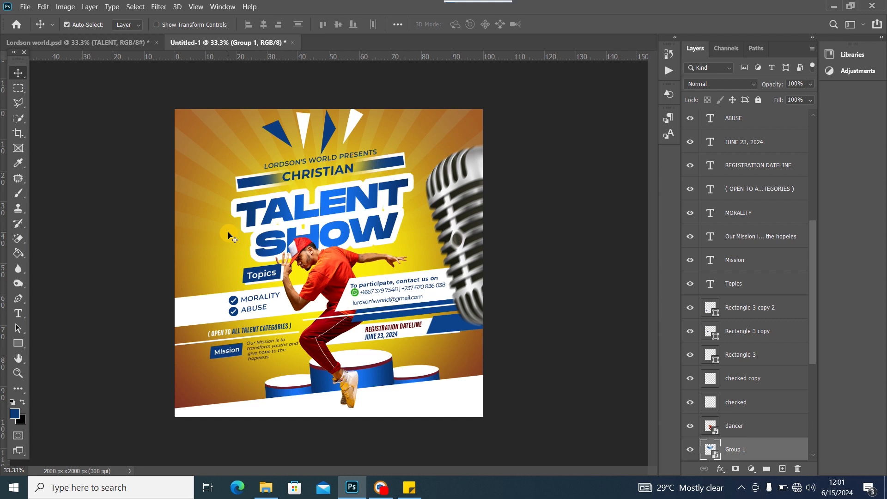
{"action": "left_click", "coordinate": [318, 277]}
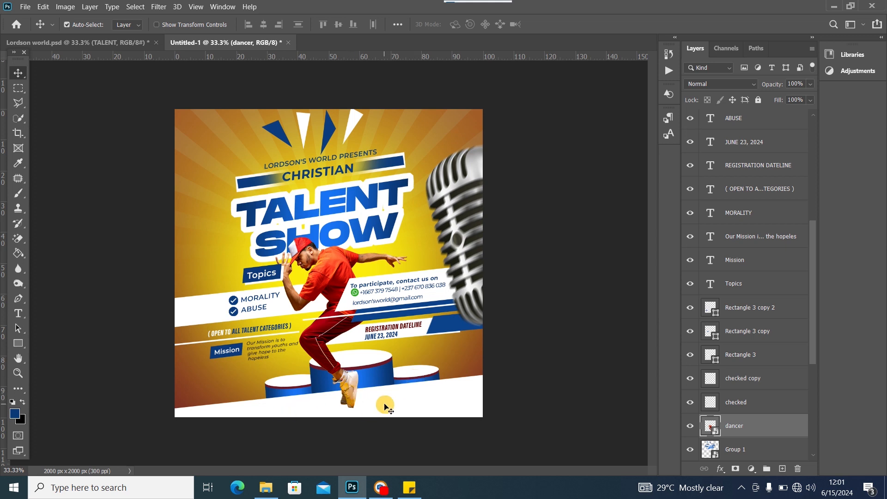
Add a layer beneath the dancer and paint a soft 0%-hardness black dab at the podium
{"action": "left_click", "coordinate": [783, 468]}
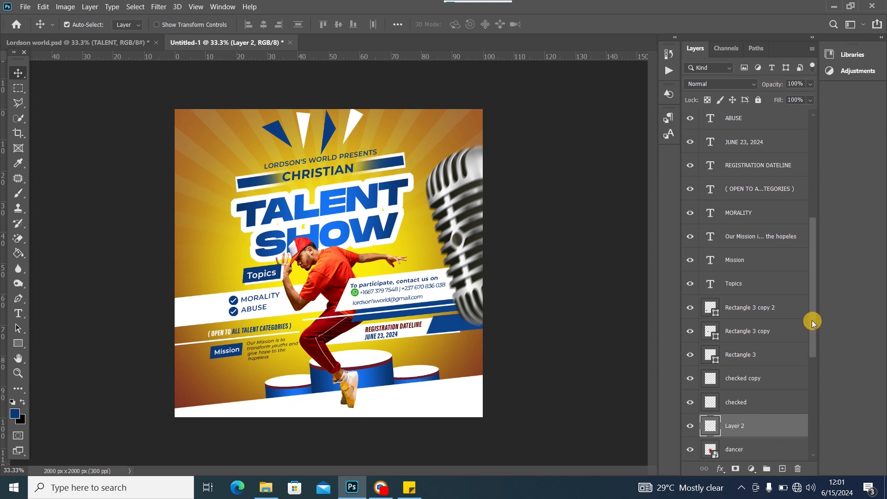
{"action": "left_click_drag", "start_coordinate": [811, 320], "coordinate": [812, 397]}
{"action": "left_click_drag", "start_coordinate": [770, 242], "coordinate": [755, 268]}
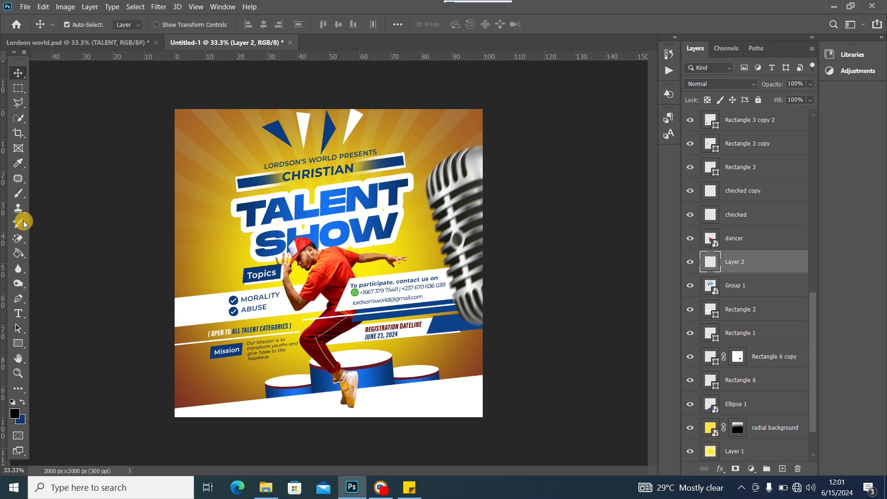
{"action": "left_click", "coordinate": [18, 193]}
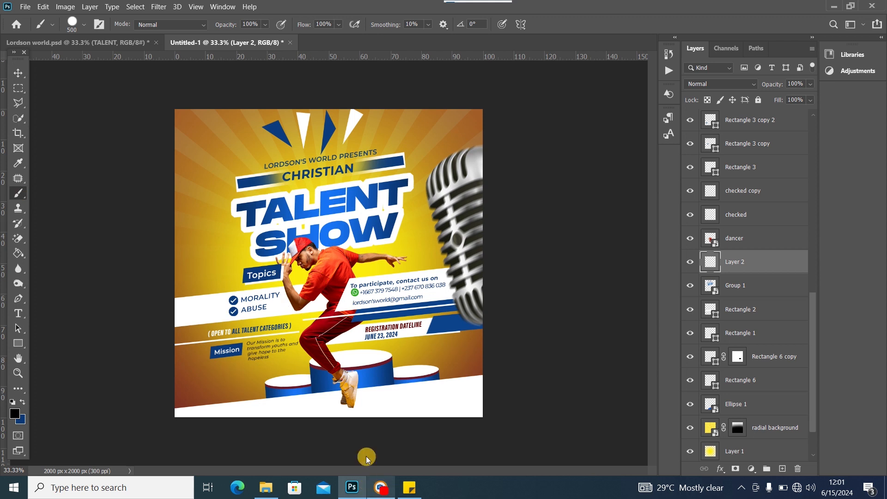
{"action": "left_click", "coordinate": [341, 353]}
{"action": "key", "text": "ctrl+z"}
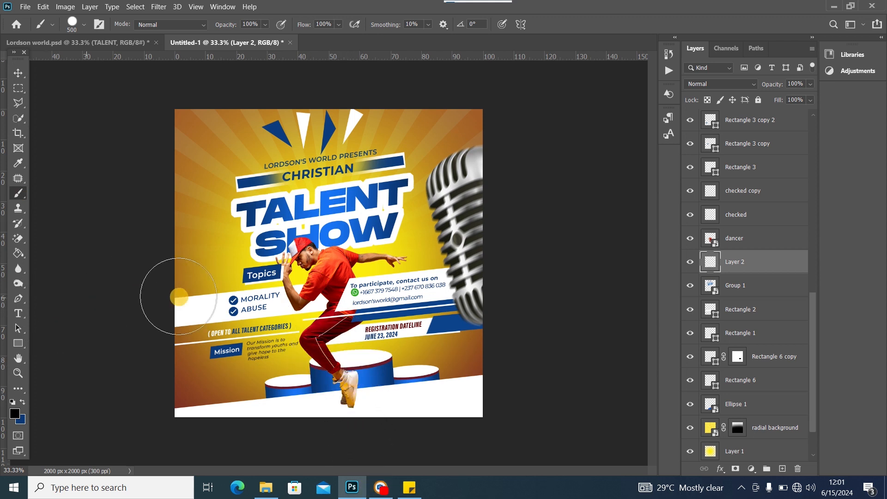
{"action": "right_click", "coordinate": [277, 262]}
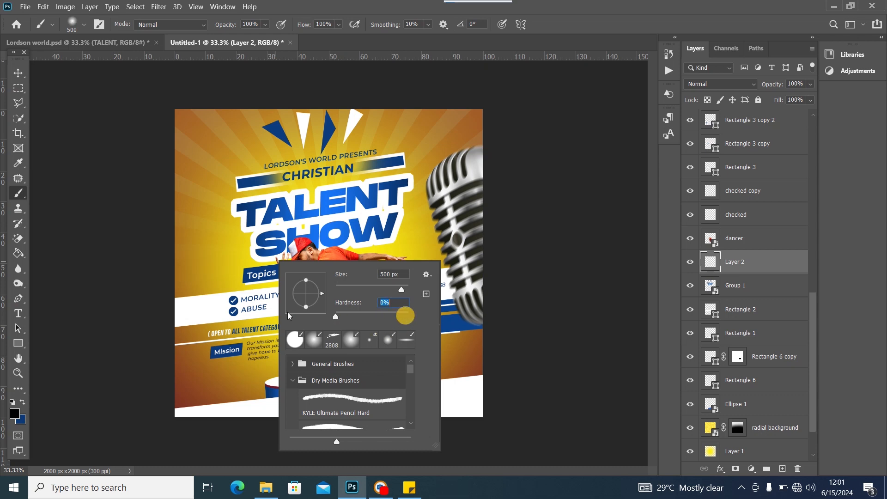
{"action": "left_click", "coordinate": [575, 304]}
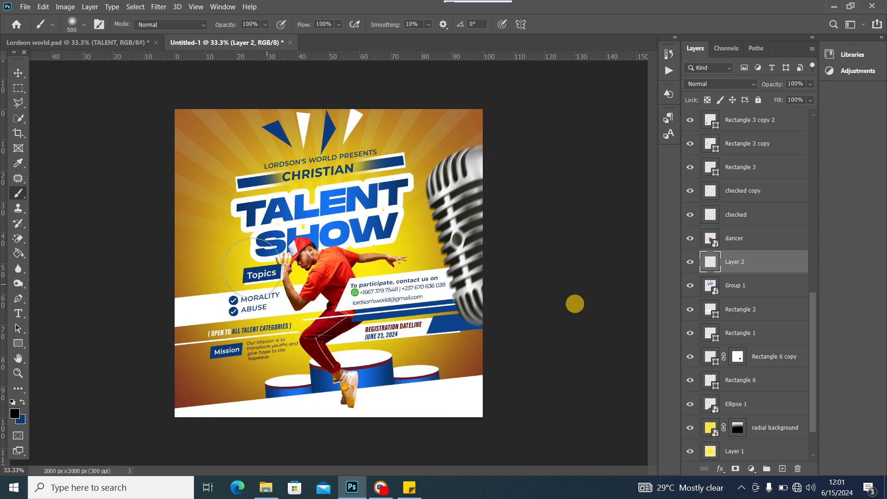
{"action": "left_click", "coordinate": [348, 359]}
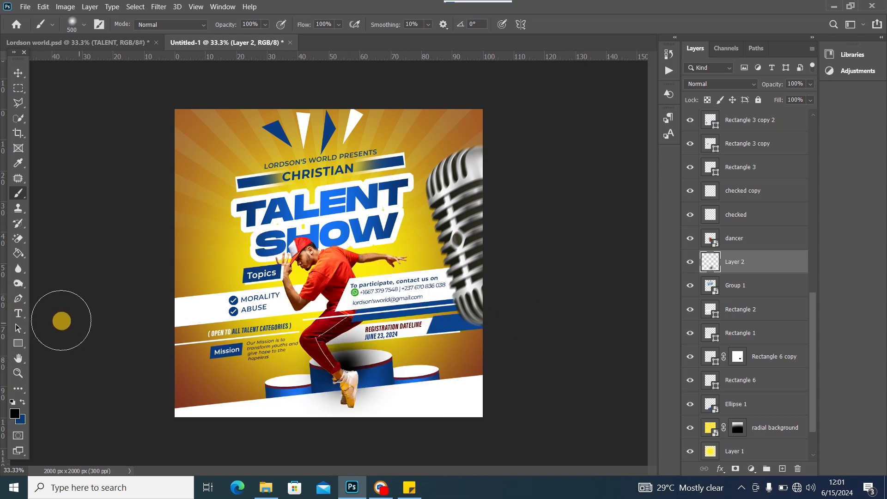
Squash and tilt the dab into a flat shadow, set it to 70% opacity, and duplicate it
{"action": "key", "text": "ctrl+t"}
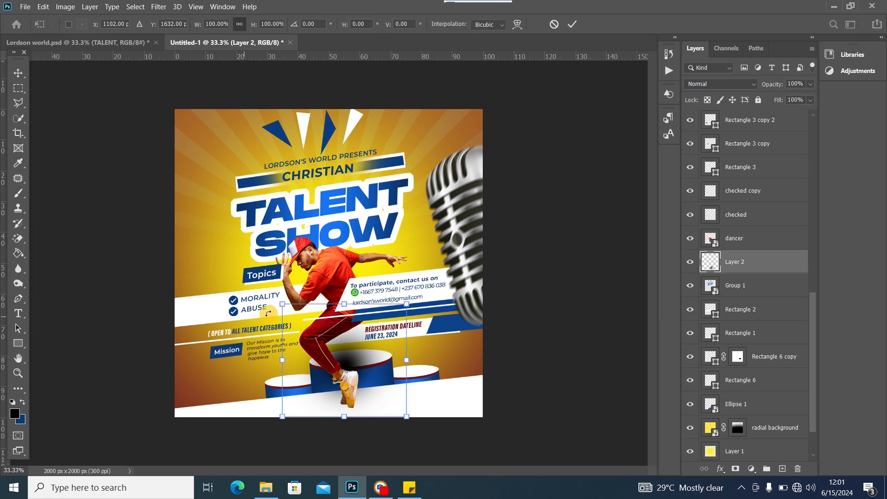
{"action": "left_click_drag", "start_coordinate": [343, 305], "coordinate": [322, 409]}
{"action": "left_click_drag", "start_coordinate": [417, 409], "coordinate": [382, 407]}
{"action": "left_click", "coordinate": [13, 74]}
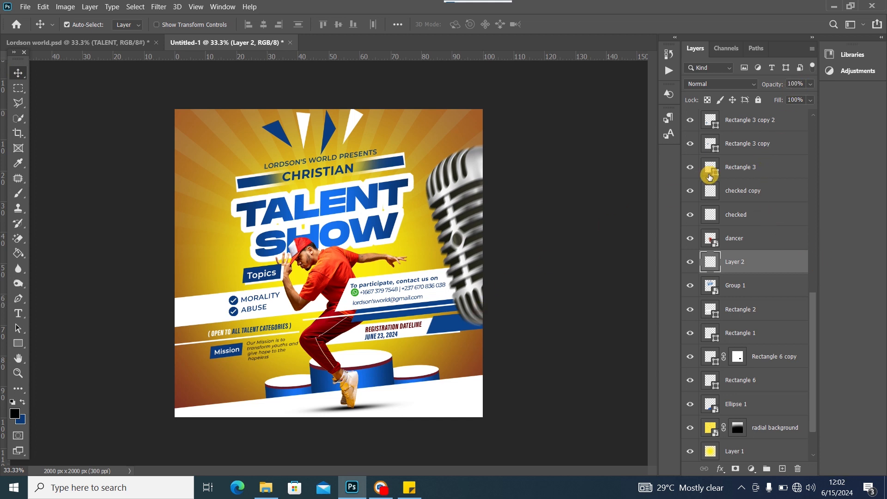
{"action": "left_click", "coordinate": [810, 85]}
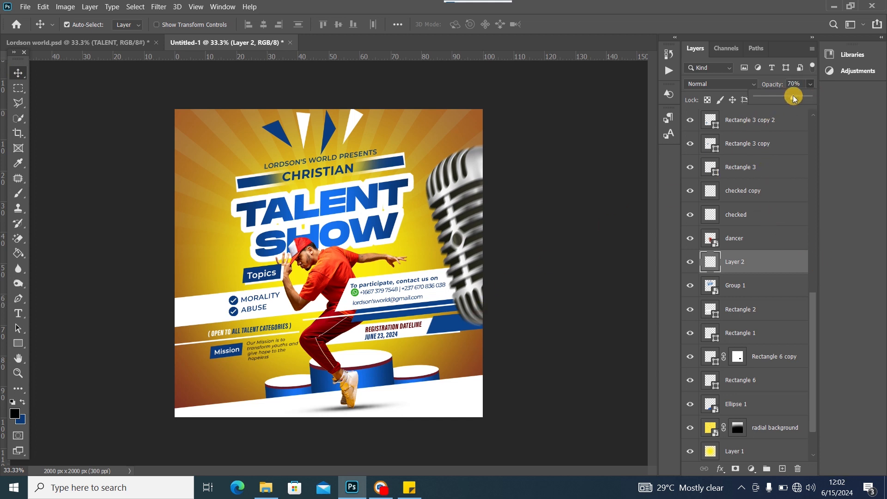
{"action": "key", "text": "ctrl+j"}
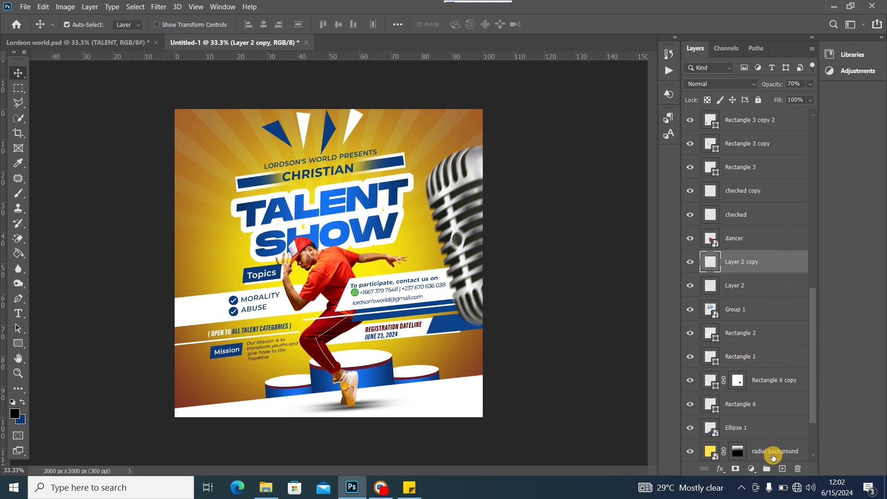
On a new Layer 3, paint a soft shadow under the dancer's feet with an 11% flow brush
{"action": "left_click", "coordinate": [783, 468]}
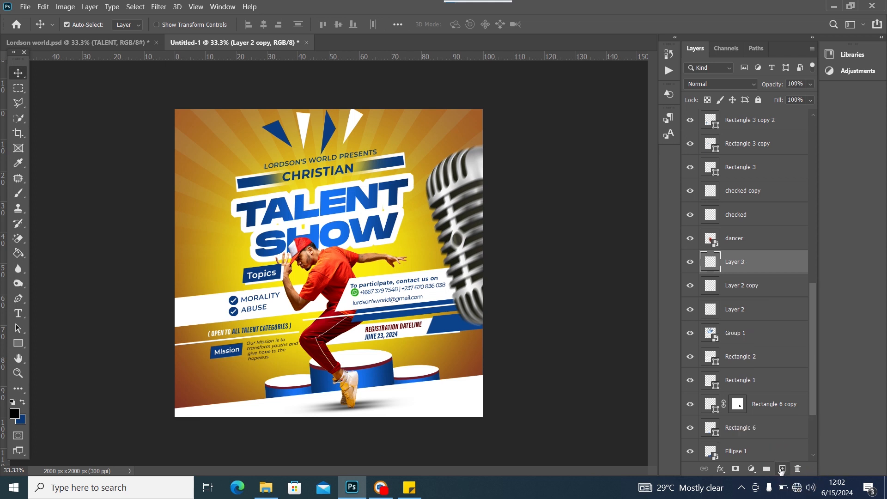
{"action": "left_click", "coordinate": [18, 194]}
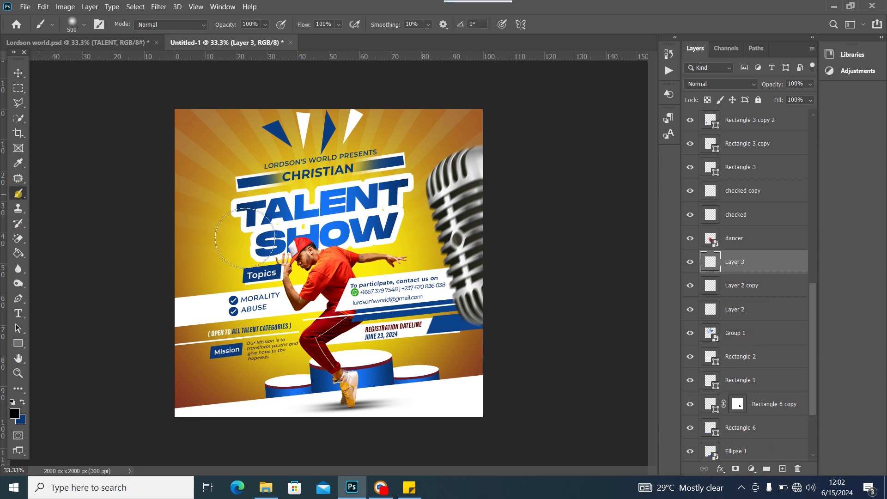
{"action": "right_click", "coordinate": [349, 251]}
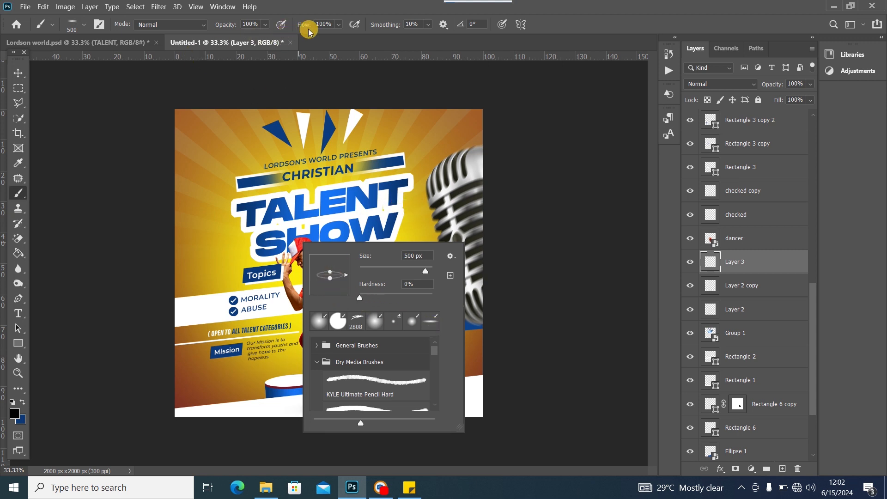
{"action": "left_click", "coordinate": [339, 24]}
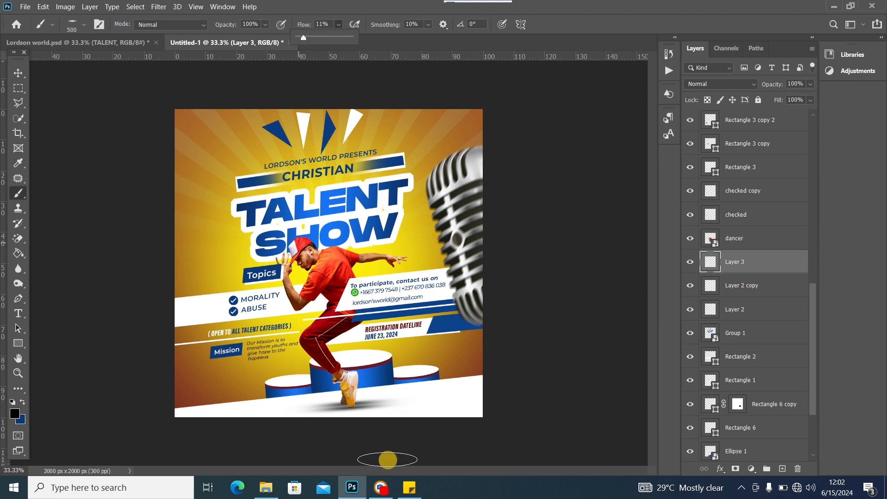
{"action": "left_click_drag", "start_coordinate": [324, 400], "coordinate": [372, 399]}
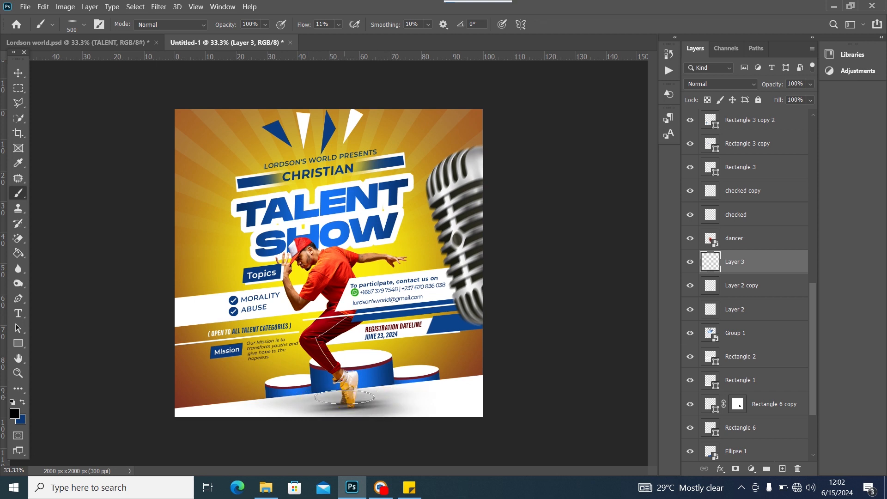
{"action": "left_click_drag", "start_coordinate": [344, 398], "coordinate": [301, 406]}
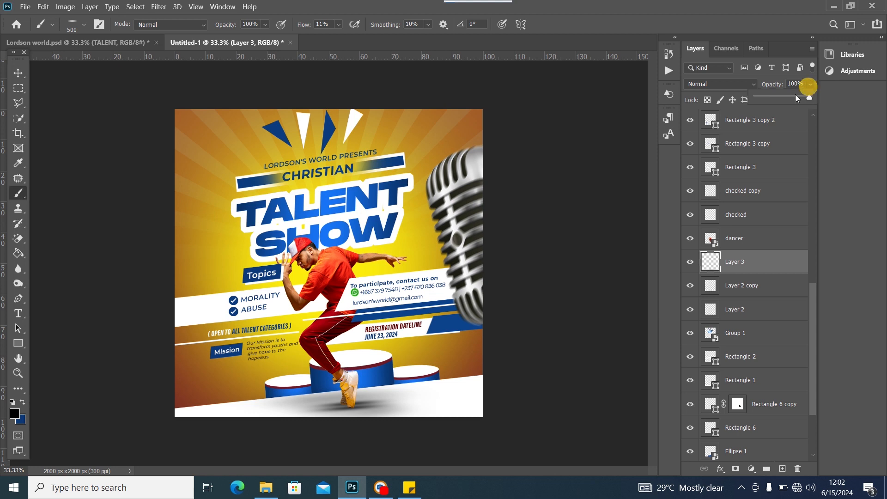
Lower Layer 3's opacity to 73% and select the Rectangle 1 layer
{"action": "left_click_drag", "start_coordinate": [796, 98], "coordinate": [796, 98]}
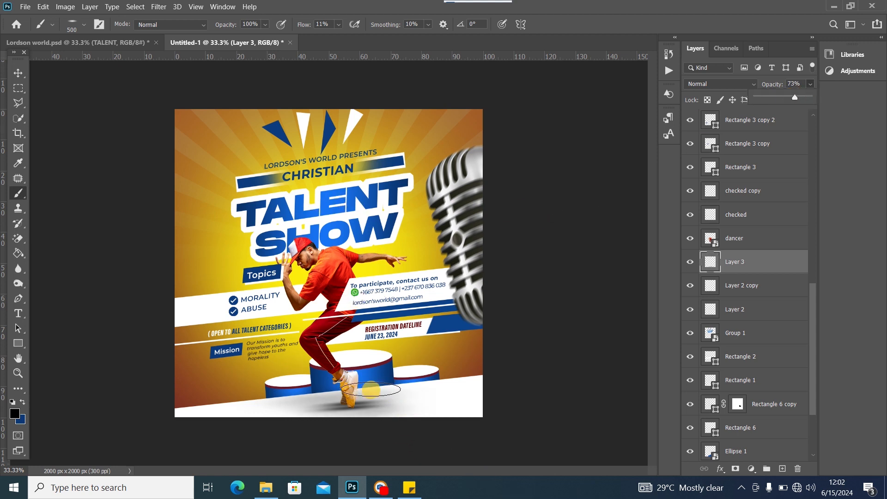
{"action": "left_click", "coordinate": [17, 74]}
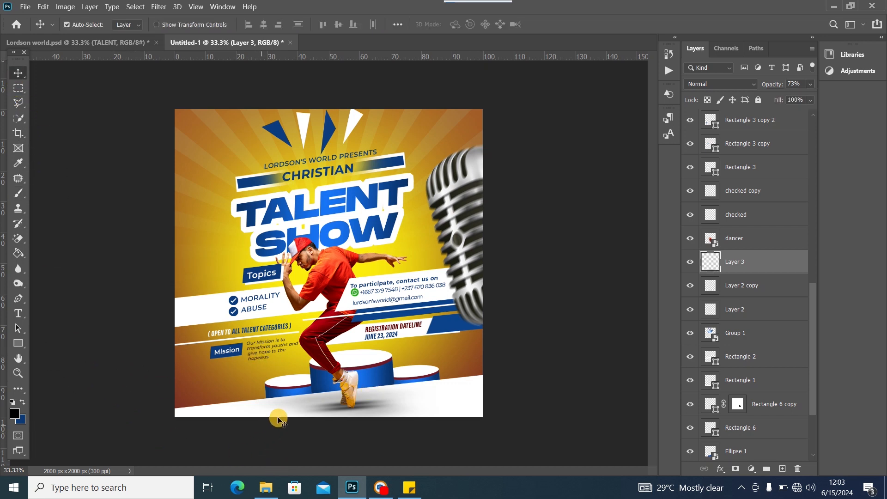
{"action": "left_click", "coordinate": [464, 402]}
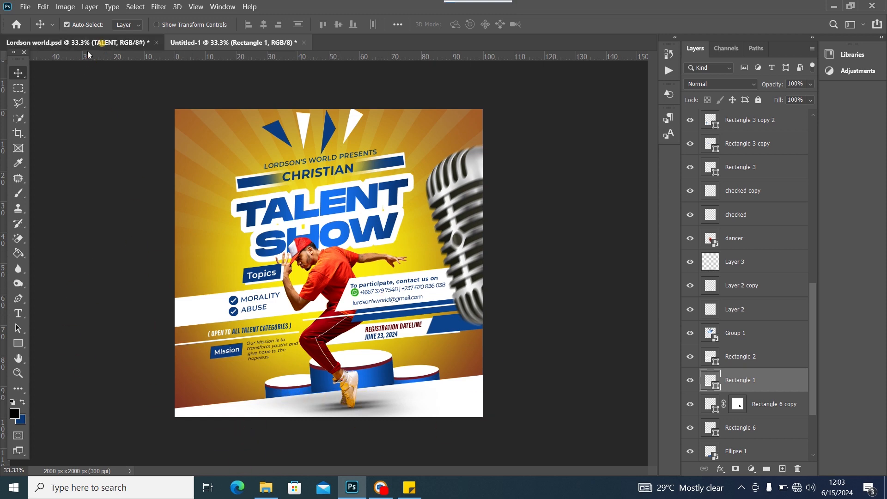
After checking the Lordson world reference flyer, add a new layer and sample the flyer's yellow as foreground
{"action": "left_click", "coordinate": [99, 42]}
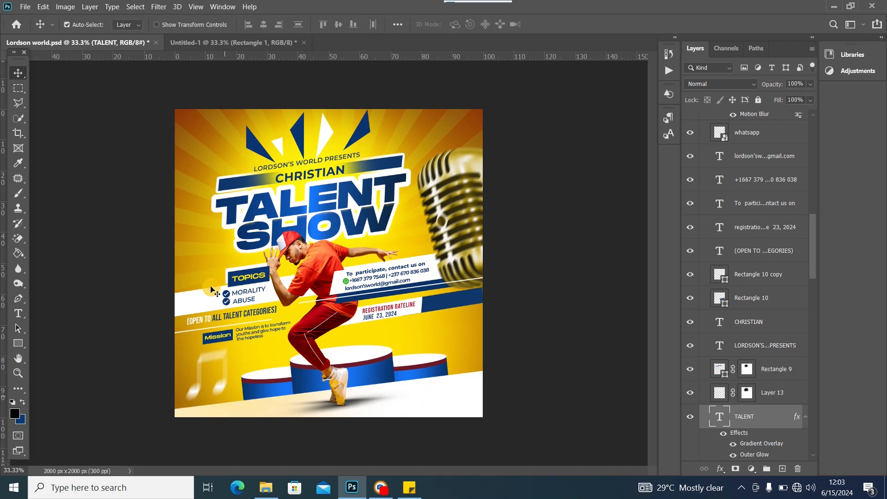
{"action": "left_click", "coordinate": [189, 43]}
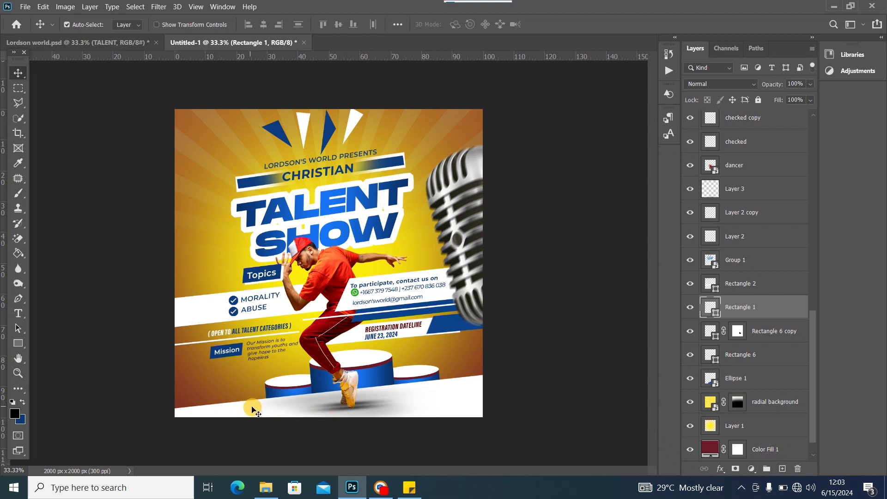
{"action": "left_click", "coordinate": [783, 468]}
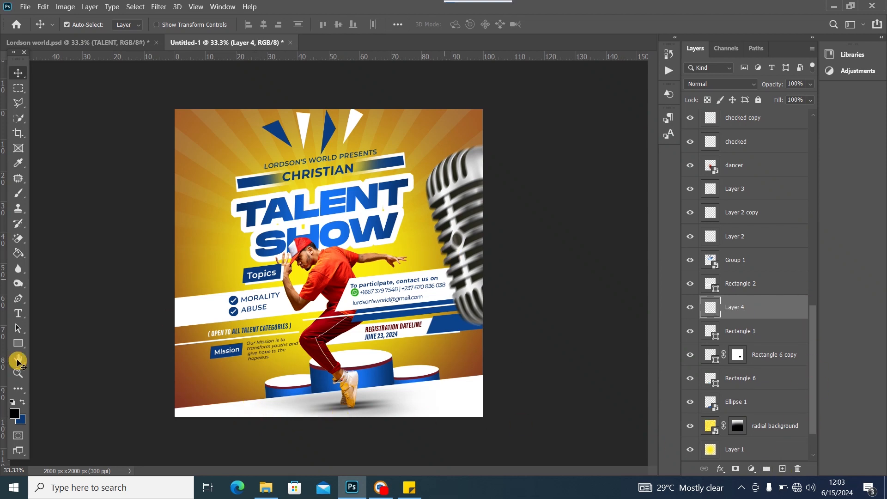
{"action": "left_click", "coordinate": [19, 193]}
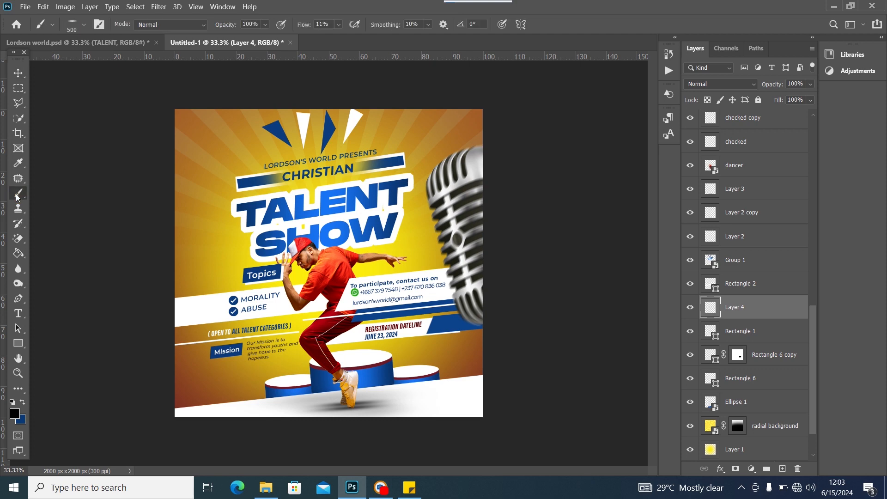
{"action": "left_click", "coordinate": [14, 414]}
{"action": "left_click", "coordinate": [244, 259]}
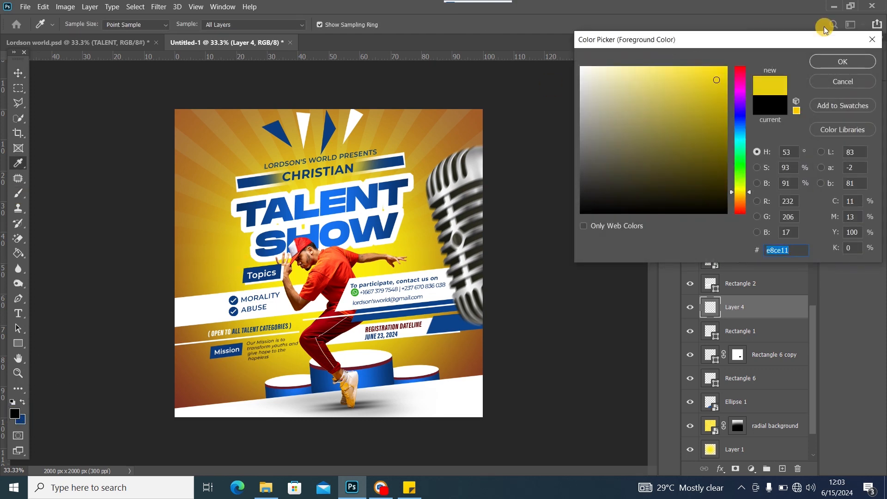
{"action": "left_click", "coordinate": [840, 61]}
Paint a soft yellow glow at the lower left with a 2874 px soft brush
{"action": "right_click", "coordinate": [330, 240]}
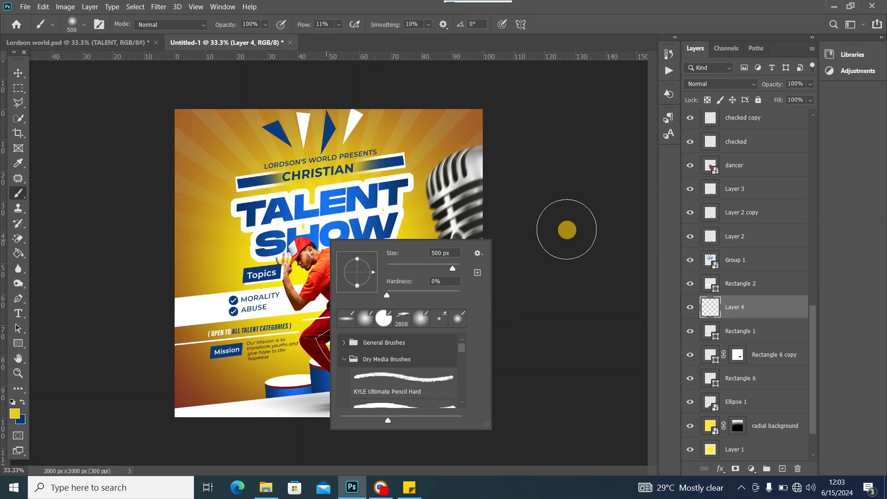
{"action": "left_click", "coordinate": [567, 229]}
{"action": "right_click", "coordinate": [332, 237]}
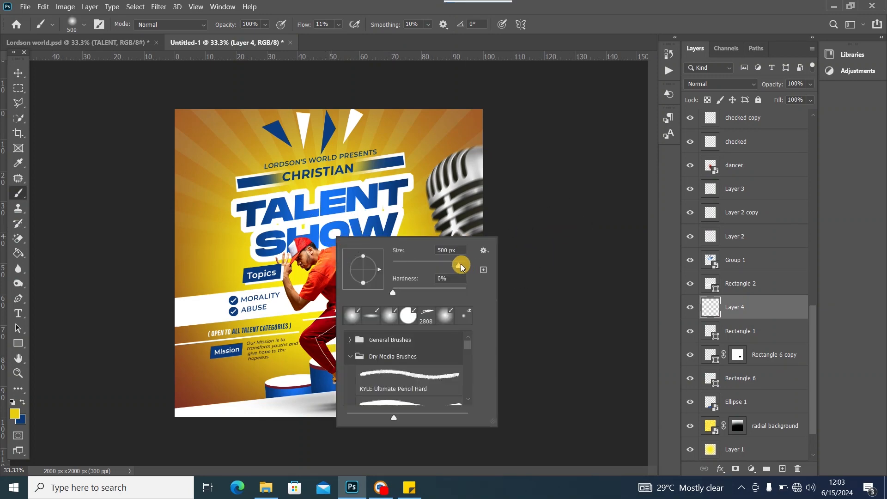
{"action": "left_click_drag", "start_coordinate": [463, 269], "coordinate": [464, 269]}
{"action": "left_click", "coordinate": [183, 390]}
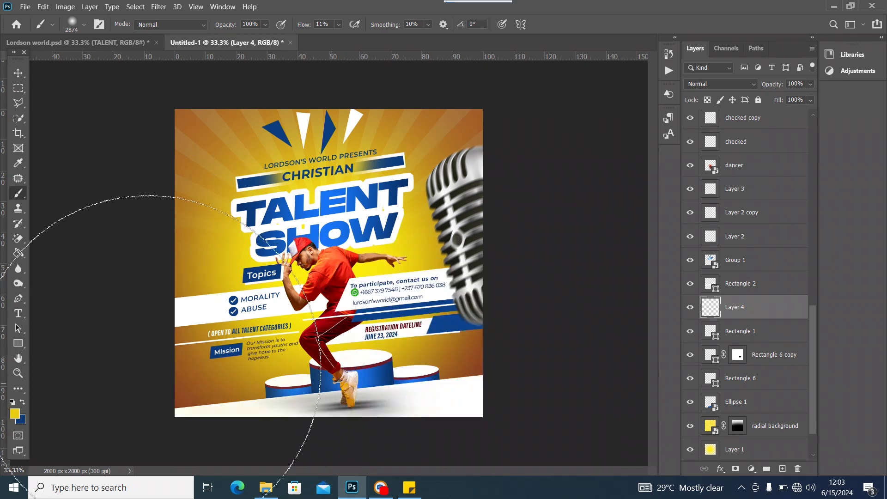
{"action": "left_click", "coordinate": [179, 358]}
{"action": "left_click", "coordinate": [234, 383]}
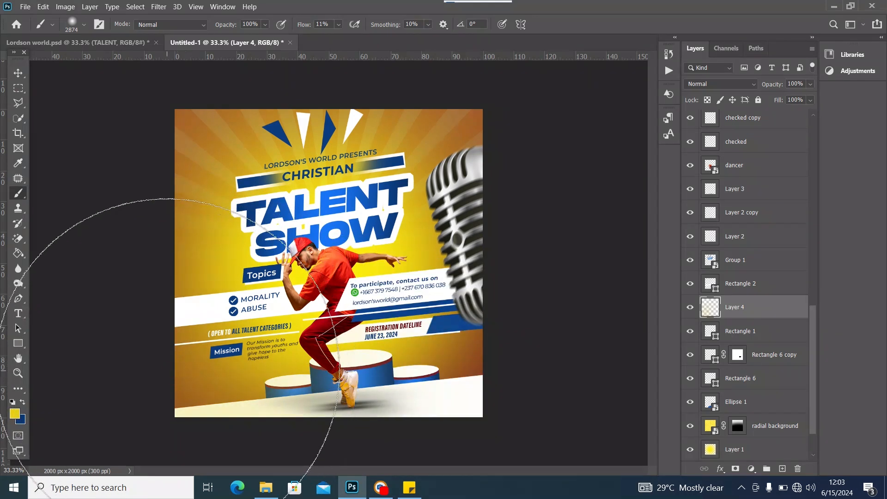
{"action": "left_click", "coordinate": [172, 368]}
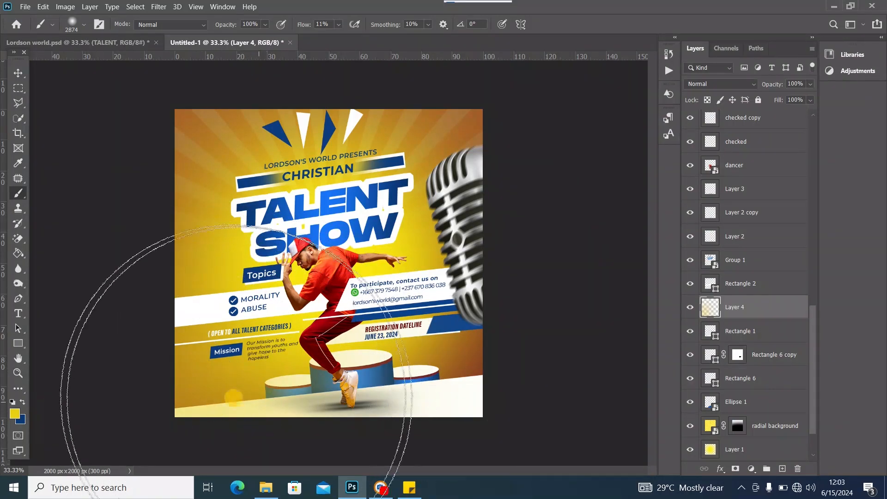
Clip Layer 4's yellow glow to the Rectangle 1 floor shape, then select Layer 1
{"action": "left_click", "coordinate": [18, 74]}
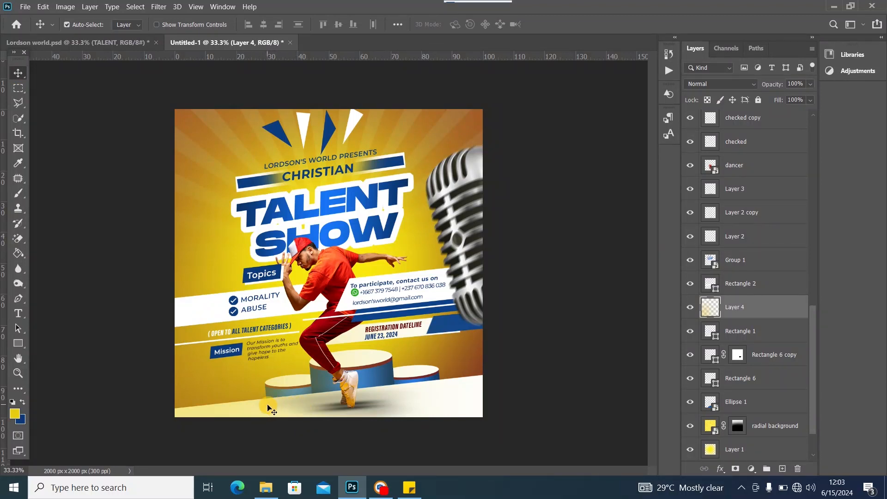
{"action": "left_click", "coordinate": [690, 332]}
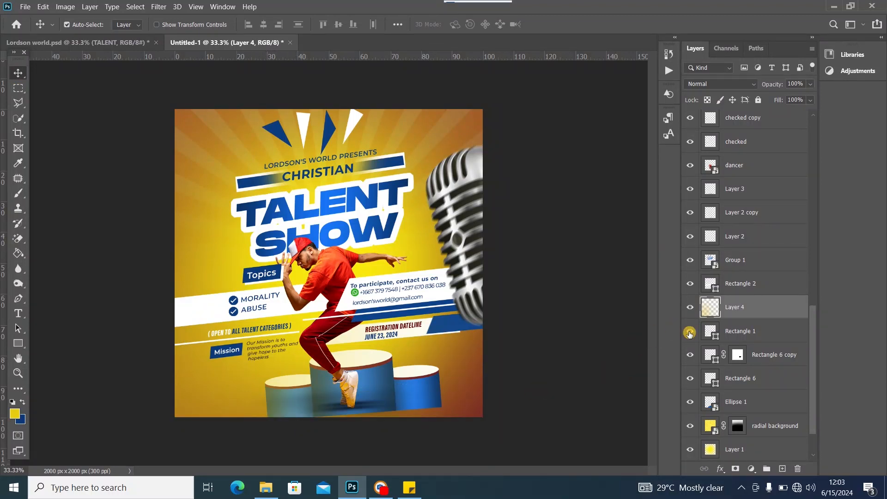
{"action": "left_click", "coordinate": [689, 332]}
{"action": "left_click", "coordinate": [690, 331]}
{"action": "left_click", "coordinate": [689, 331]}
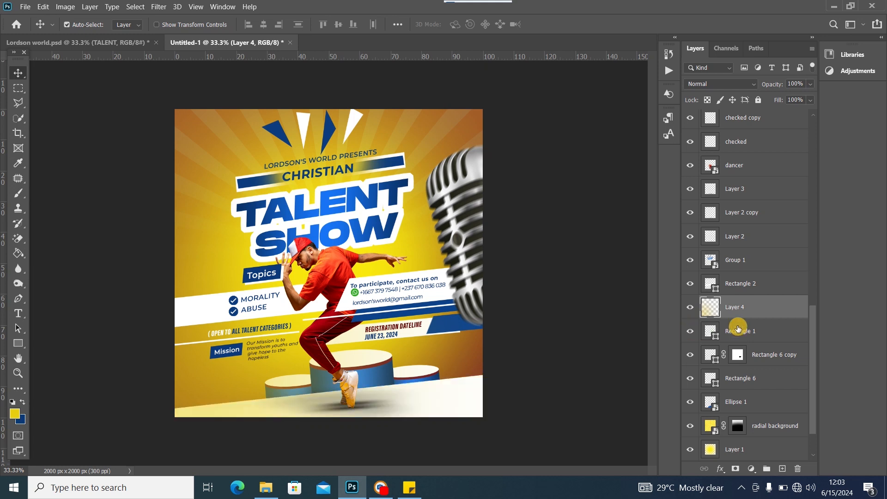
{"action": "left_click", "coordinate": [765, 318], "text": "alt"}
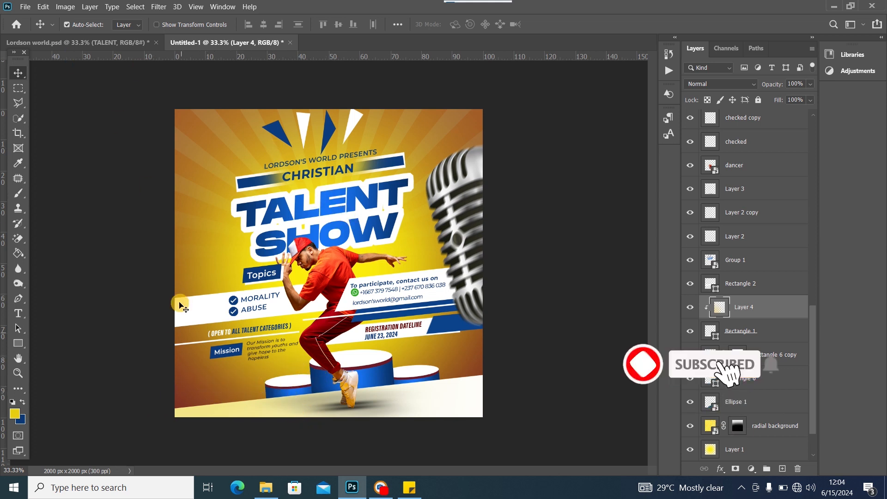
{"action": "left_click", "coordinate": [222, 381]}
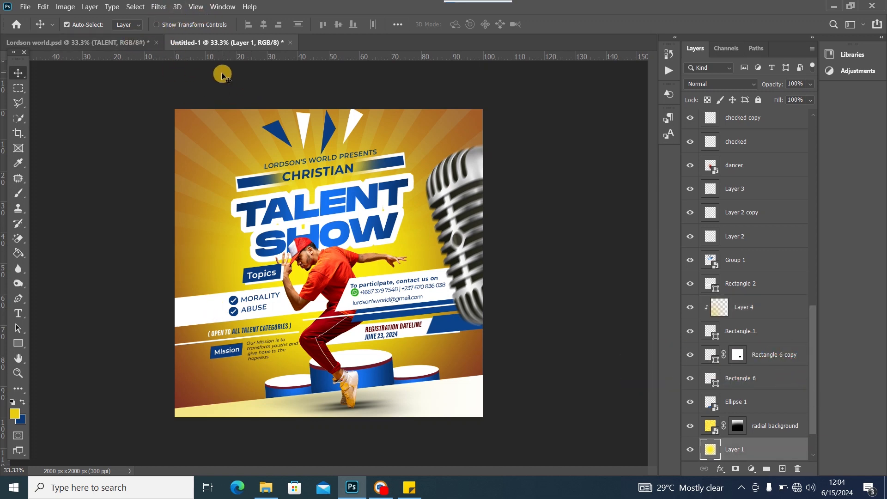
Place a small Eighth Notes shape from the Shapes panel below the Mission label
{"action": "left_click", "coordinate": [220, 7]}
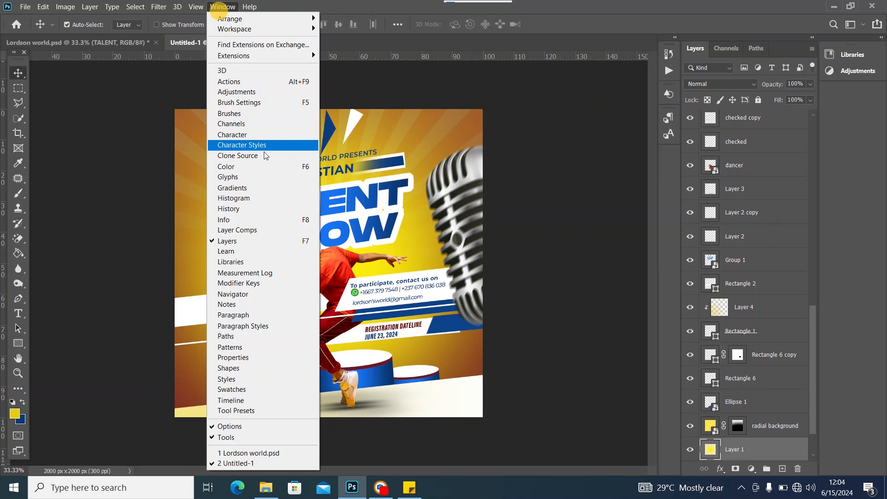
{"action": "left_click", "coordinate": [247, 369]}
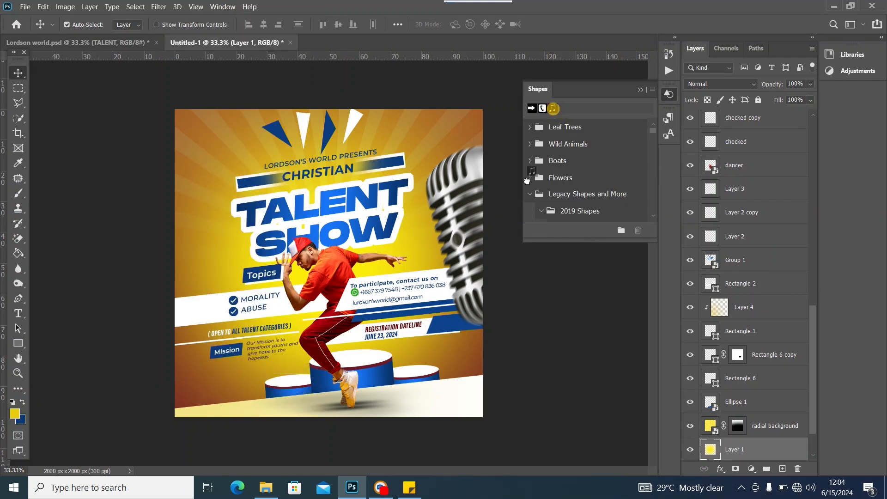
{"action": "left_click_drag", "start_coordinate": [527, 180], "coordinate": [210, 378]}
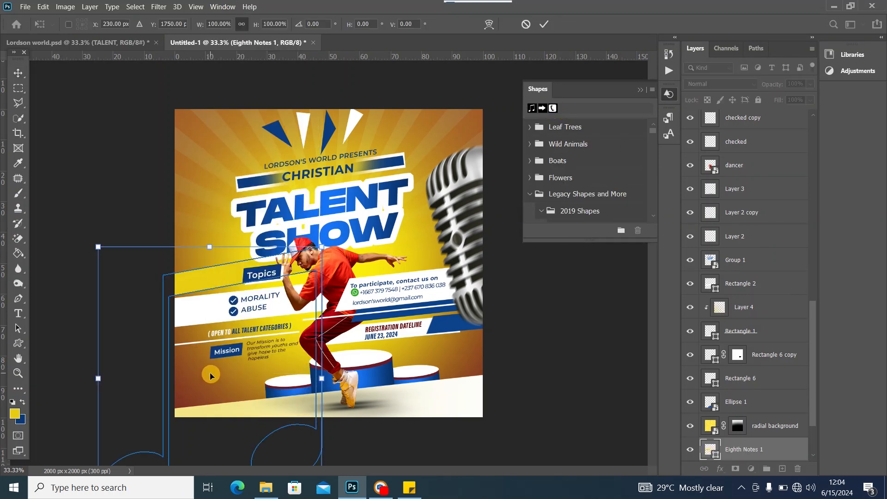
{"action": "left_click_drag", "start_coordinate": [96, 249], "coordinate": [242, 371]}
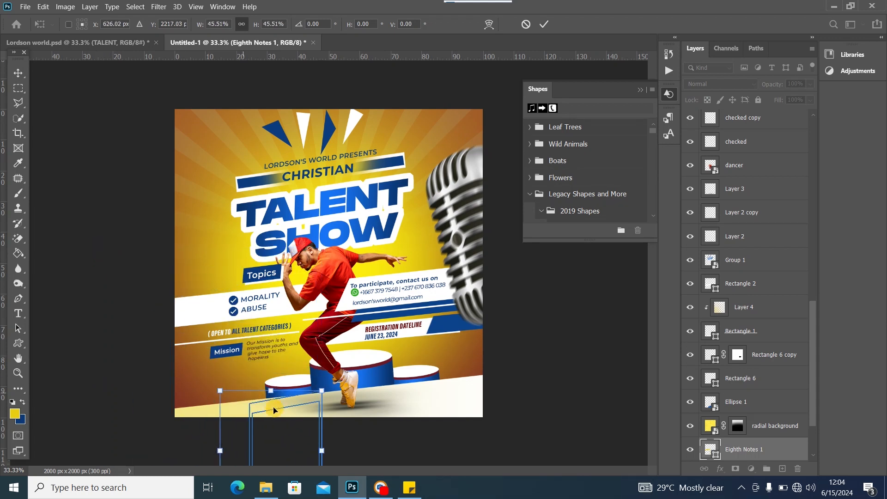
{"action": "left_click_drag", "start_coordinate": [280, 407], "coordinate": [234, 362]}
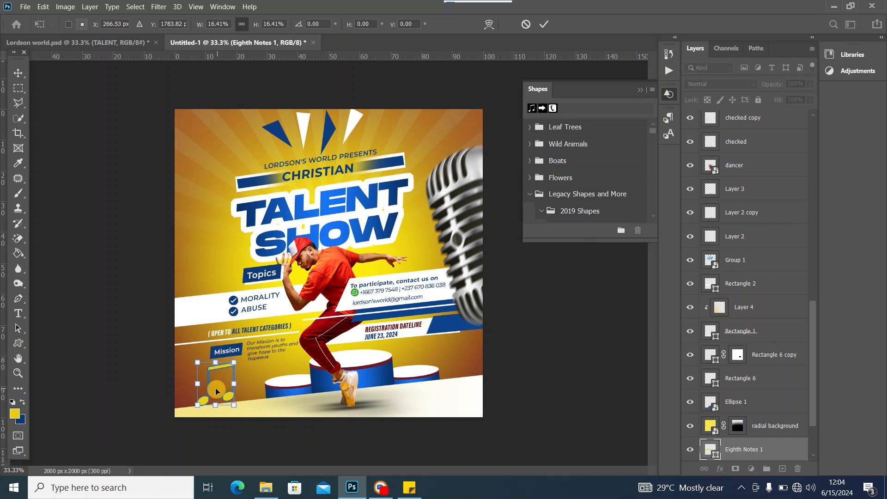
{"action": "left_click_drag", "start_coordinate": [206, 404], "coordinate": [209, 368]}
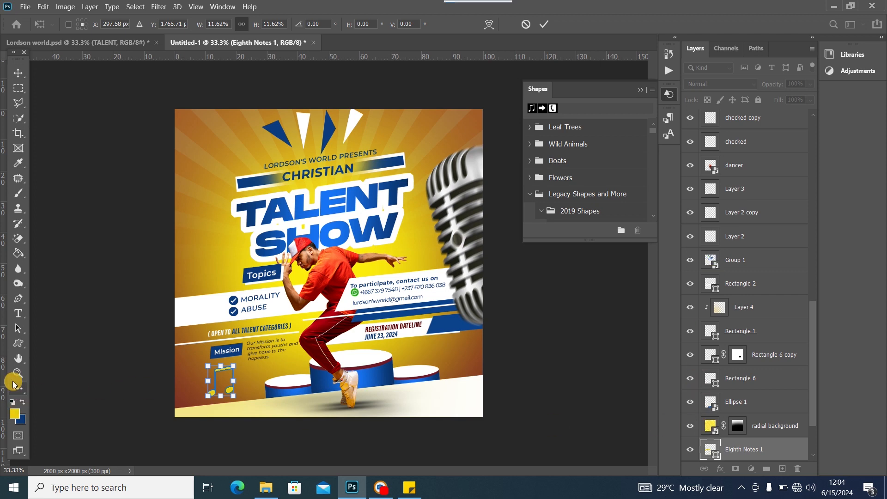
{"action": "double_click", "coordinate": [717, 455]}
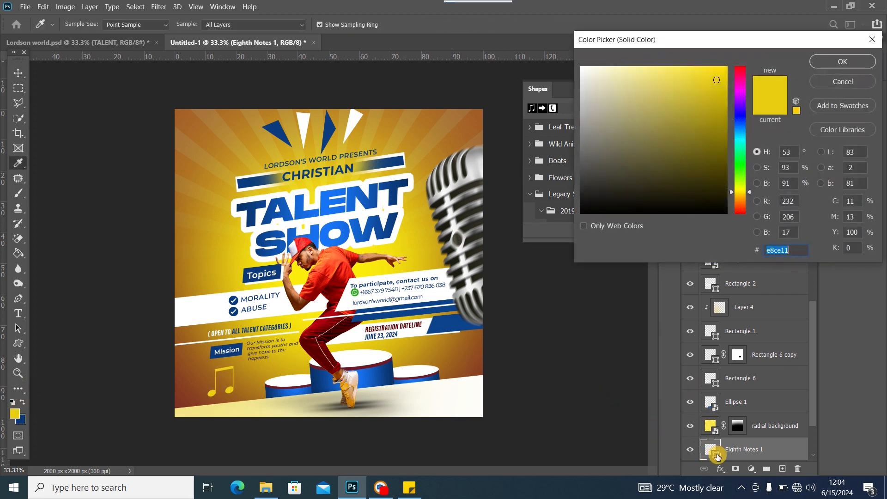
Recolour the eighth note white (ffffff) and nudge it slightly up and right
{"action": "left_click", "coordinate": [283, 303]}
{"action": "left_click", "coordinate": [839, 64]}
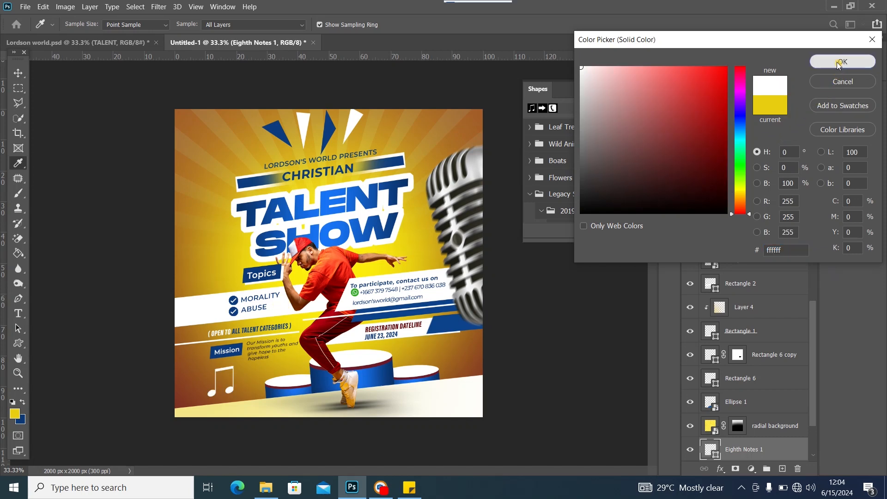
{"action": "left_click_drag", "start_coordinate": [213, 396], "coordinate": [220, 390]}
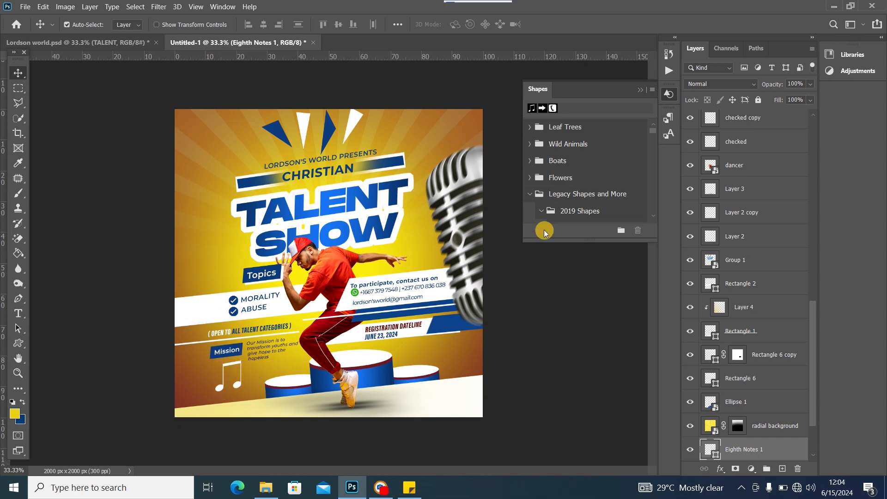
Convert the note to a smart object and apply Motion Blur with 64° angle, 41 px distance
{"action": "left_click", "coordinate": [222, 7]}
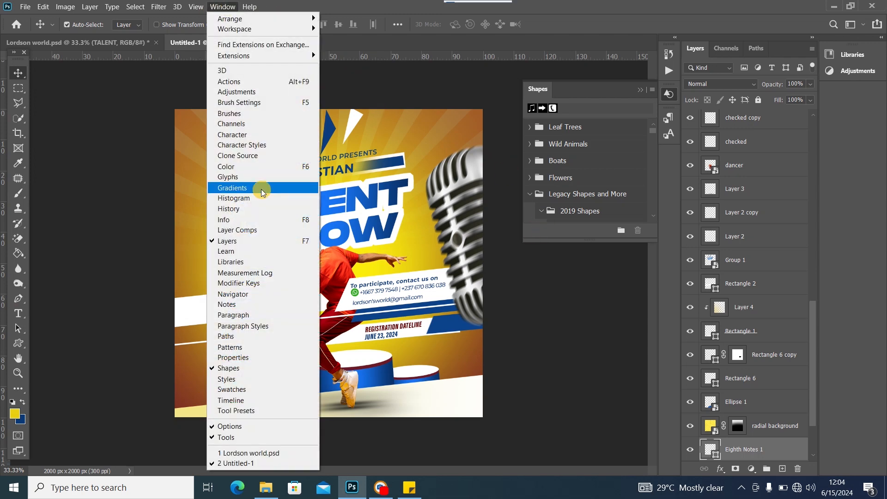
{"action": "double_click", "coordinate": [403, 3]}
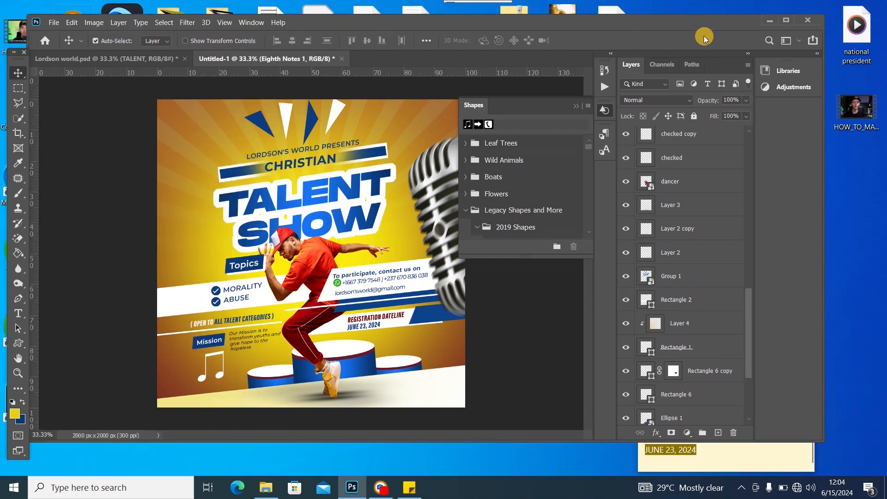
{"action": "left_click", "coordinate": [786, 19]}
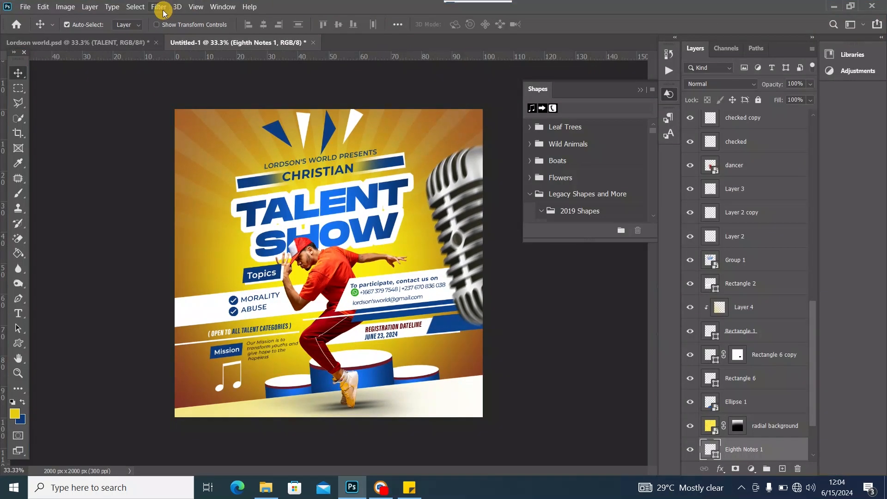
{"action": "left_click", "coordinate": [161, 8]}
{"action": "mouse_move", "coordinate": [203, 130]}
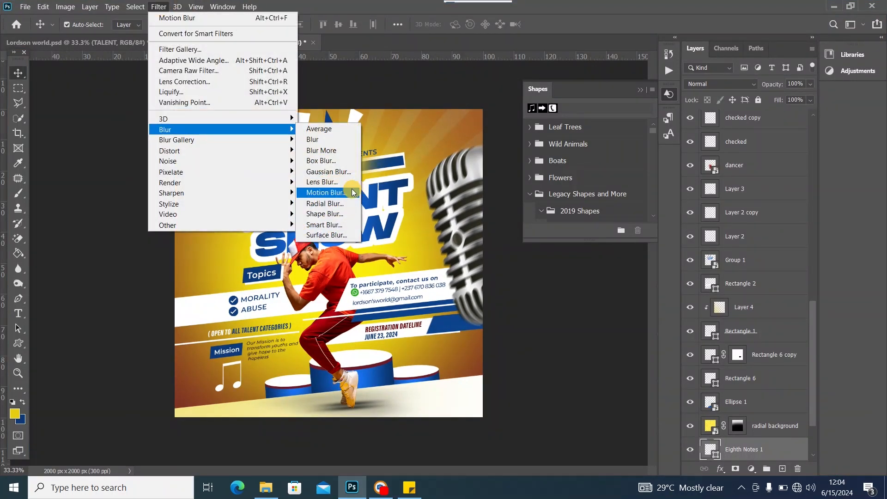
{"action": "left_click", "coordinate": [332, 196]}
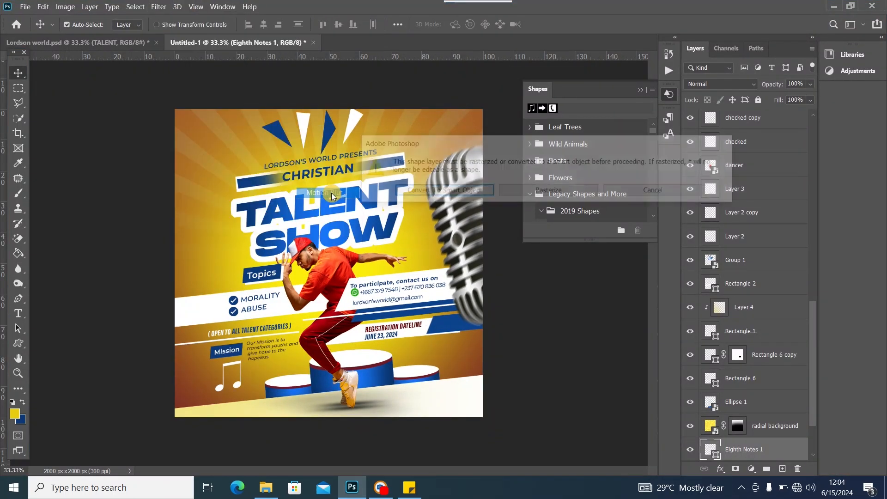
{"action": "left_click", "coordinate": [446, 193]}
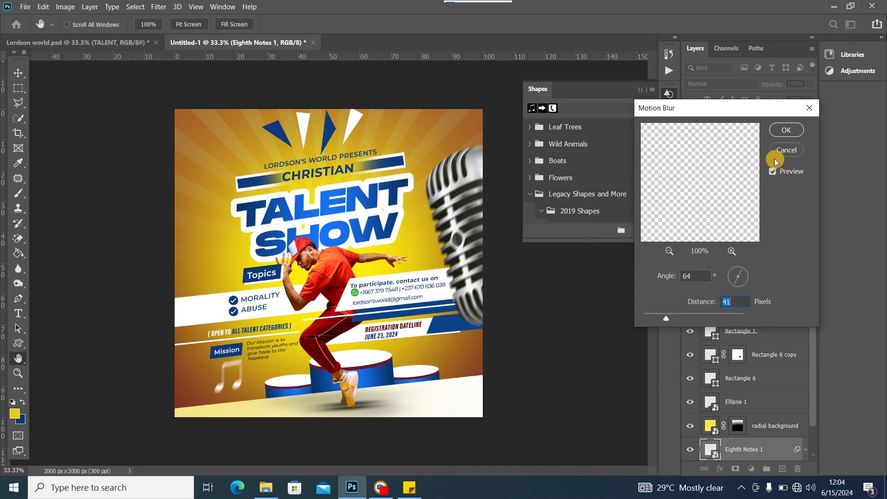
{"action": "left_click", "coordinate": [786, 129]}
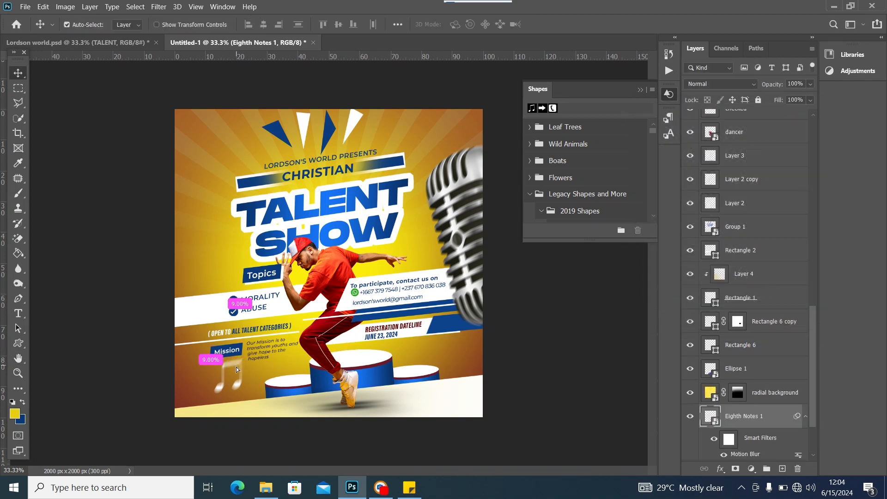
{"action": "left_click_drag", "start_coordinate": [236, 369], "coordinate": [243, 370]}
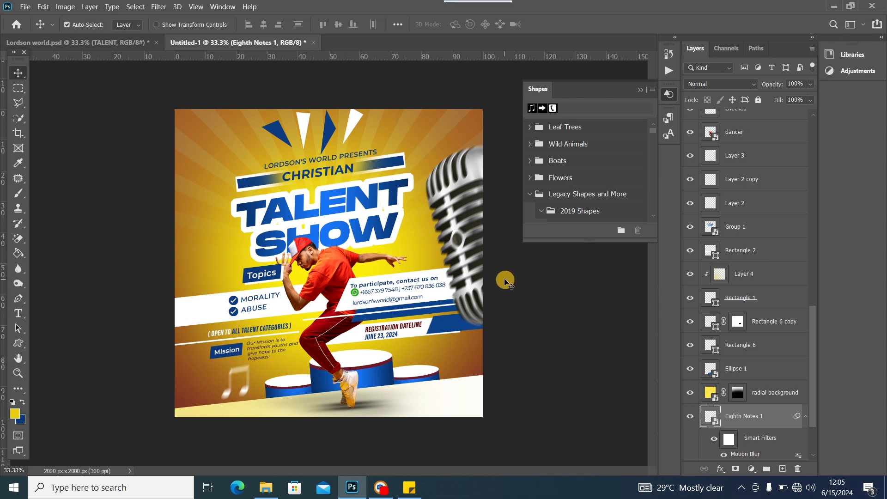
{"action": "left_click", "coordinate": [643, 91]}
Add a new layer above the mic and sample a darker orange from the flyer as foreground
{"action": "left_click", "coordinate": [439, 189]}
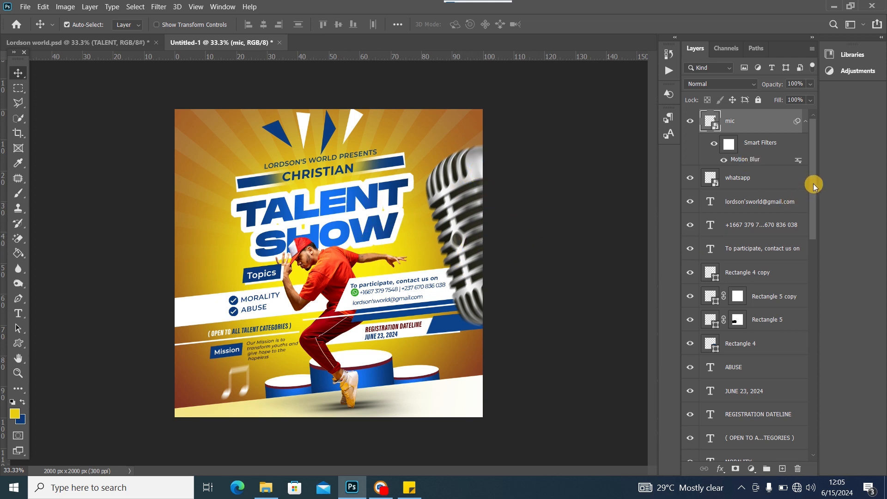
{"action": "left_click", "coordinate": [782, 468]}
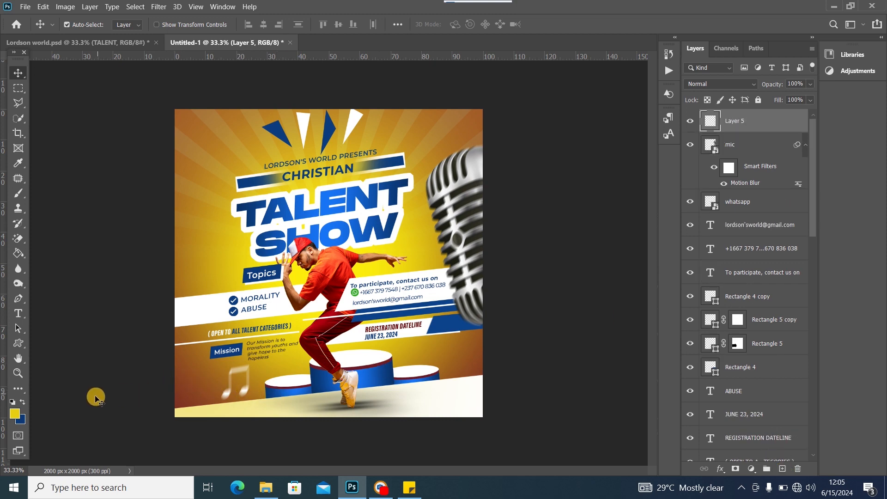
{"action": "left_click", "coordinate": [14, 414]}
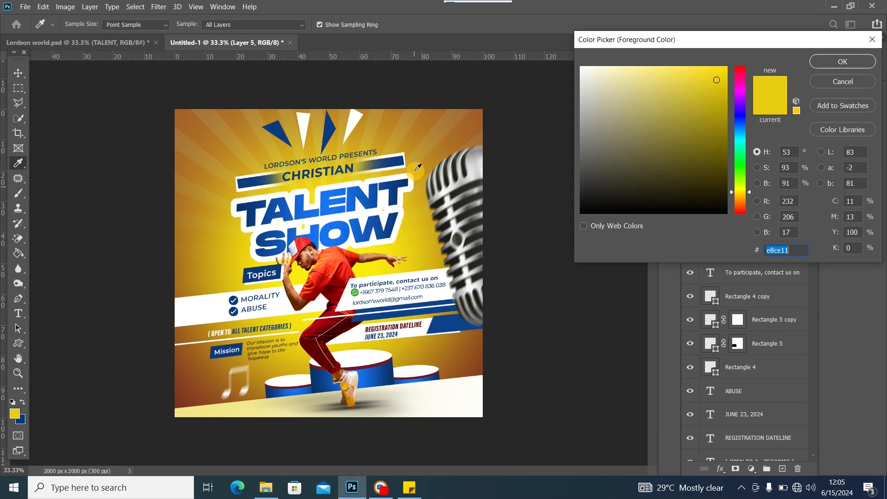
{"action": "left_click", "coordinate": [413, 144]}
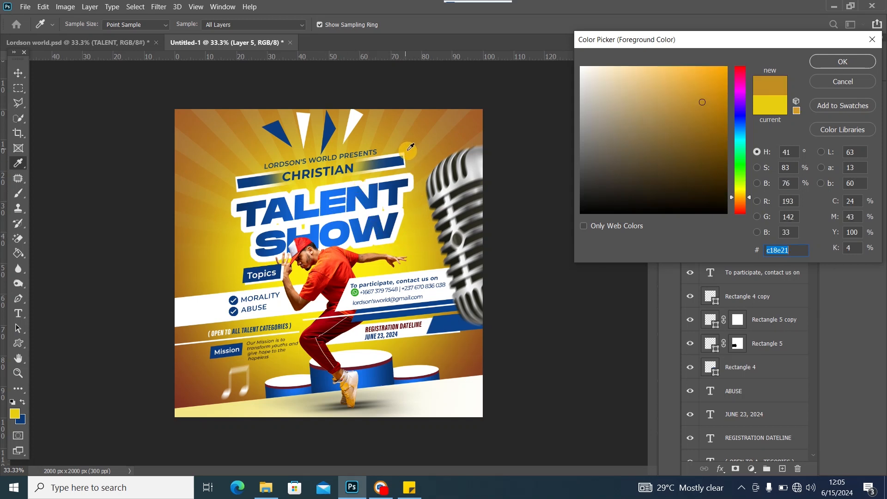
{"action": "left_click", "coordinate": [827, 59]}
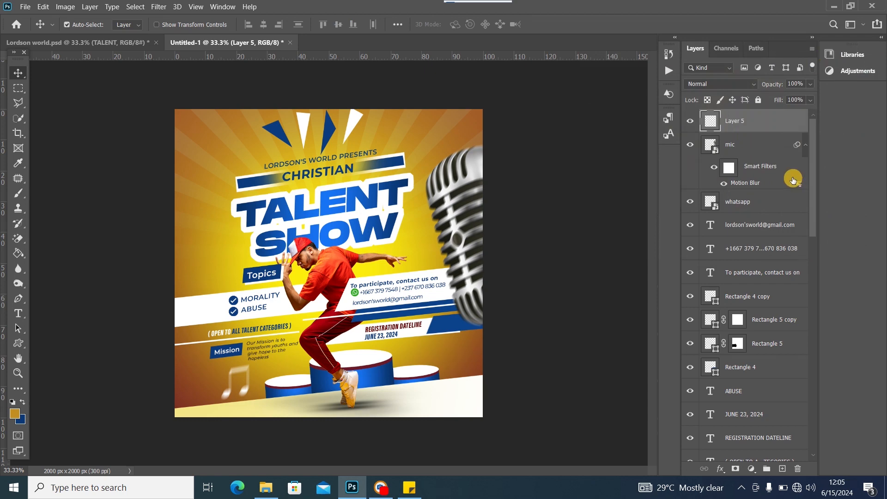
Paint an orange wash over the microphone at 100% flow and clip Layer 5 to the mic
{"action": "left_click", "coordinate": [18, 193]}
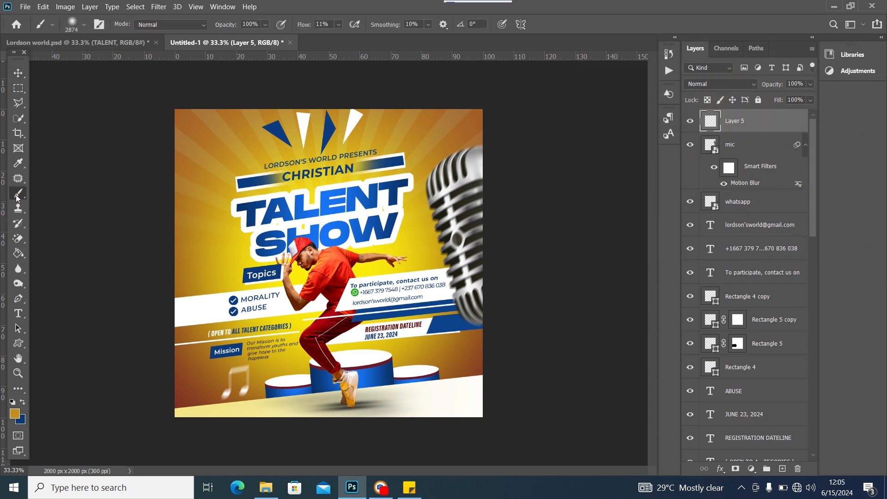
{"action": "mouse_move", "coordinate": [500, 209]}
{"action": "left_mouse_down"}
{"action": "mouse_move", "coordinate": [464, 197]}
{"action": "mouse_move", "coordinate": [511, 192]}
{"action": "mouse_move", "coordinate": [482, 212]}
{"action": "left_mouse_up"}
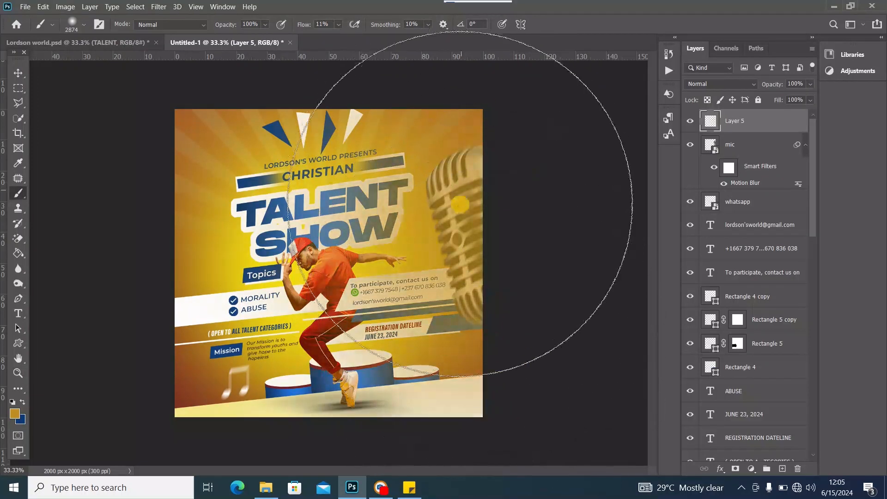
{"action": "left_click", "coordinate": [339, 25]}
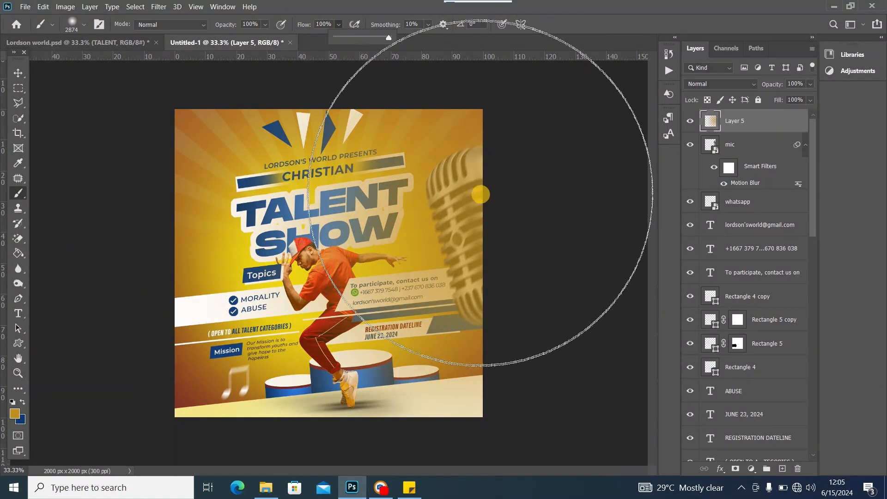
{"action": "left_click", "coordinate": [486, 190]}
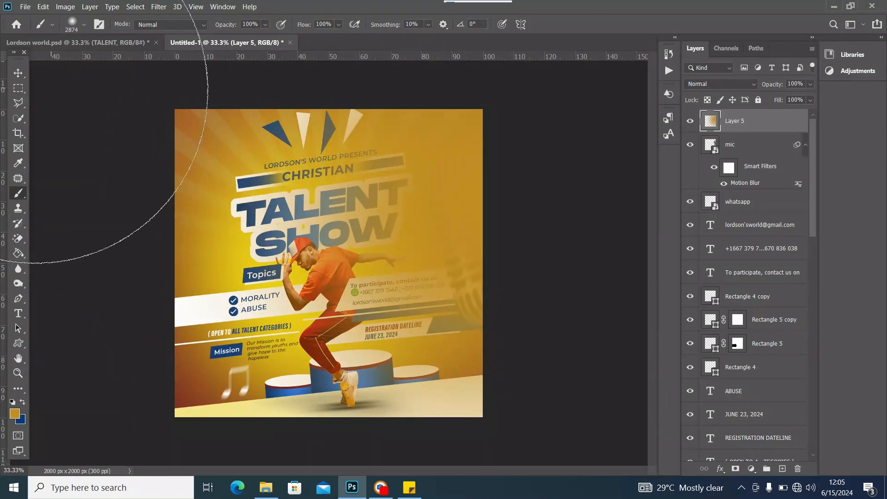
{"action": "left_click", "coordinate": [18, 73]}
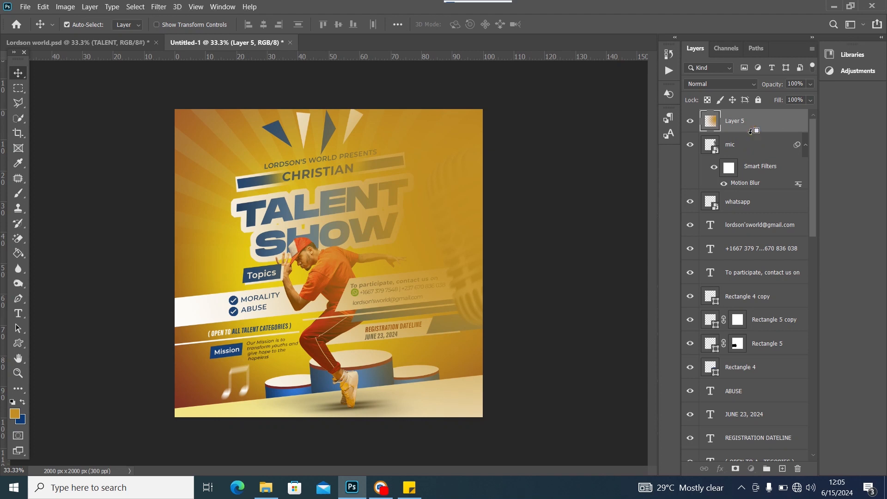
{"action": "left_click", "coordinate": [750, 133], "text": "alt"}
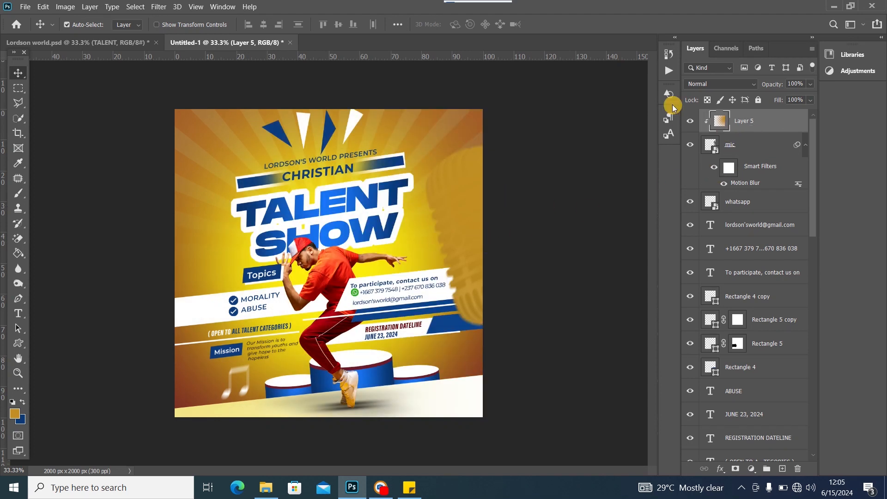
Set Layer 5 to Color blend mode at about 68% opacity
{"action": "left_click", "coordinate": [714, 84]}
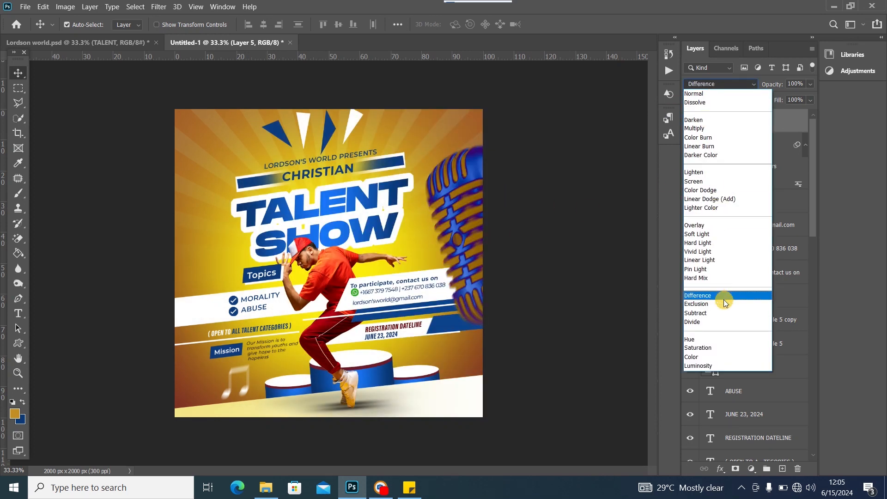
{"action": "left_click", "coordinate": [703, 356]}
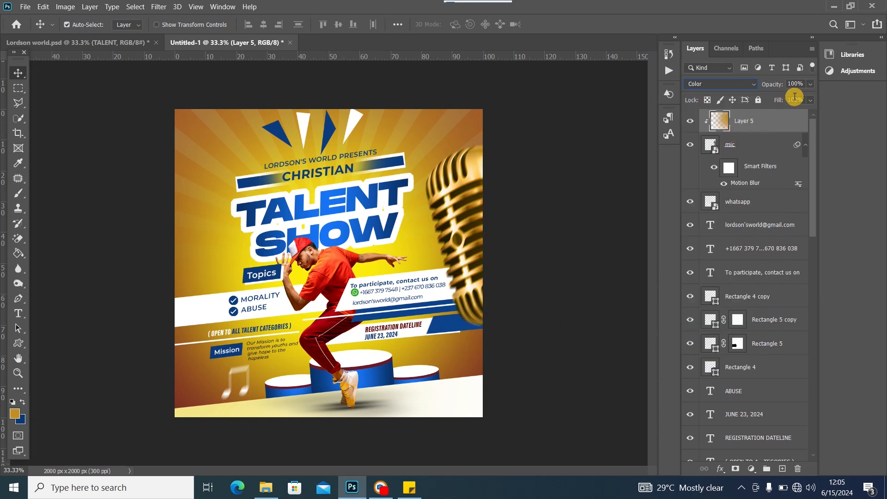
{"action": "left_click", "coordinate": [811, 84]}
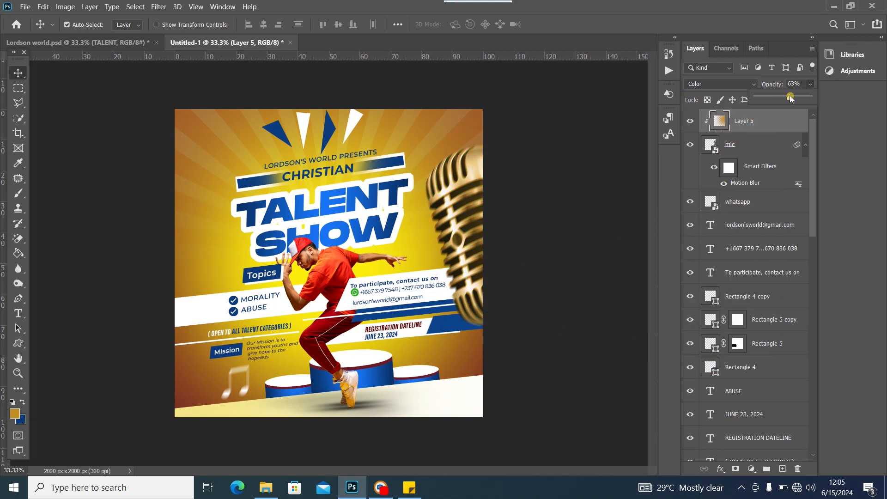
{"action": "left_click_drag", "start_coordinate": [790, 98], "coordinate": [785, 96]}
{"action": "left_click_drag", "start_coordinate": [782, 98], "coordinate": [786, 98]}
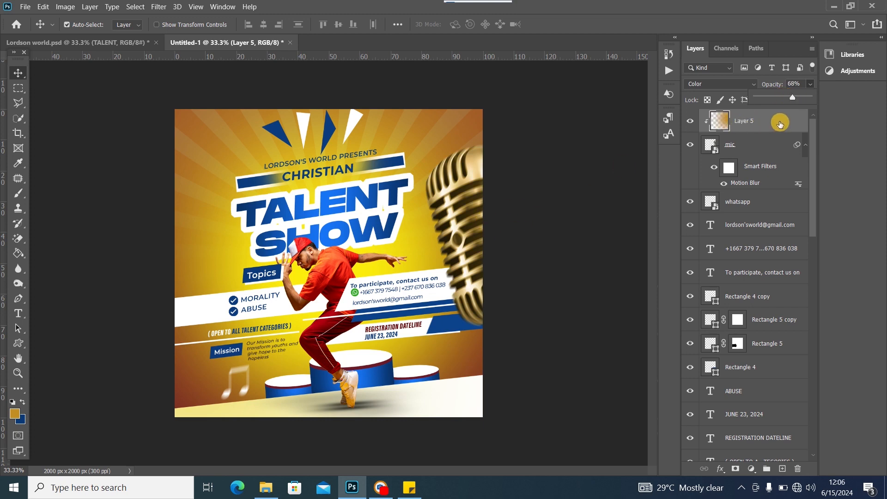
In Layer 5's Blending Options, split the Underlying Layer sliders to 0/168 and 63/255
{"action": "left_click", "coordinate": [781, 122]}
{"action": "double_click", "coordinate": [782, 124]}
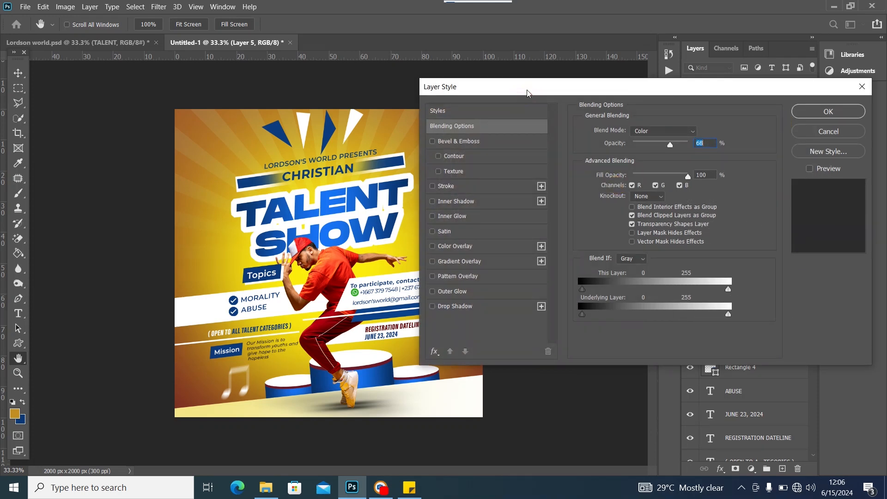
{"action": "left_click_drag", "start_coordinate": [529, 87], "coordinate": [573, 71]}
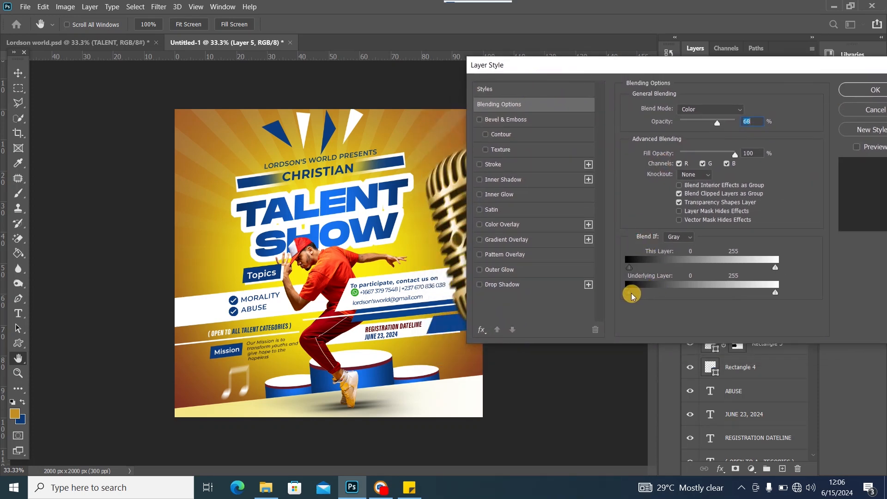
{"action": "left_click_drag", "start_coordinate": [631, 295], "coordinate": [633, 294]}
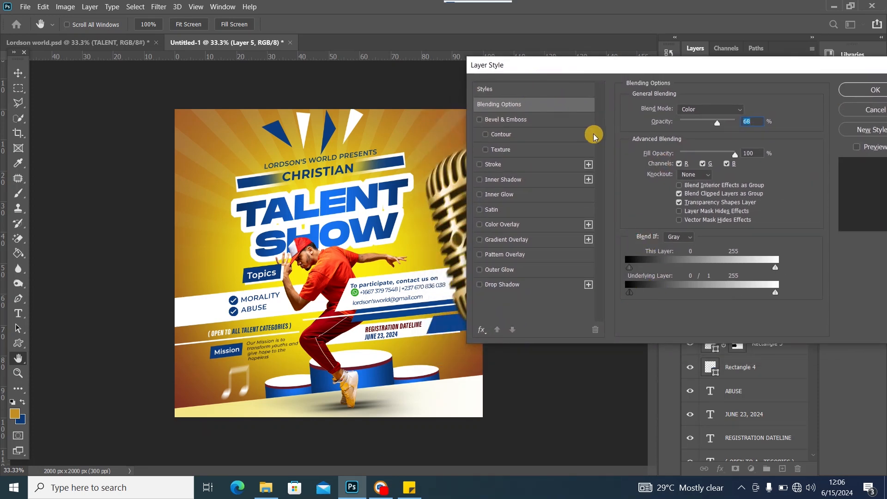
{"action": "left_click_drag", "start_coordinate": [583, 66], "coordinate": [620, 68]}
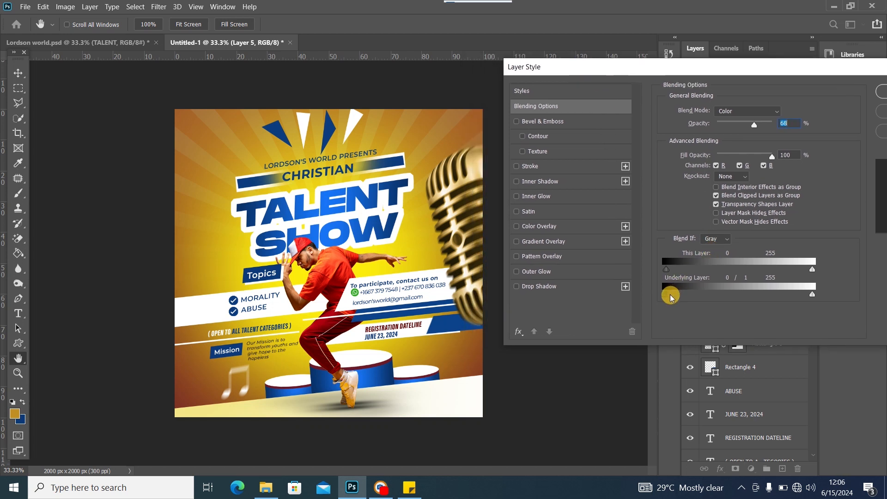
{"action": "left_click_drag", "start_coordinate": [673, 298], "coordinate": [751, 288]}
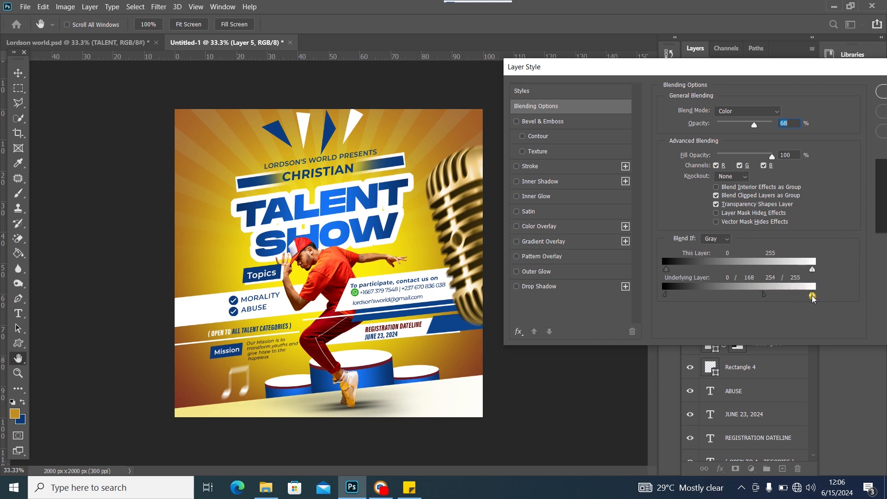
{"action": "left_click_drag", "start_coordinate": [808, 298], "coordinate": [736, 309]}
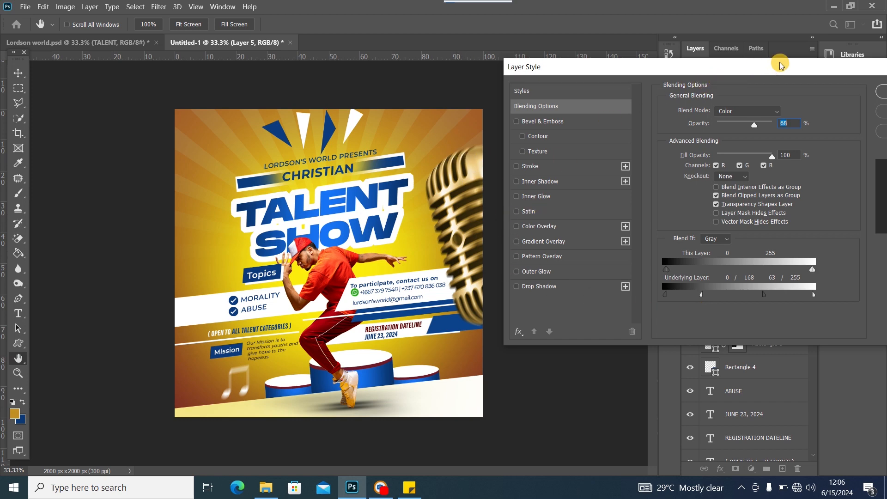
{"action": "left_click_drag", "start_coordinate": [780, 65], "coordinate": [375, 174]}
{"action": "left_click", "coordinate": [499, 198]}
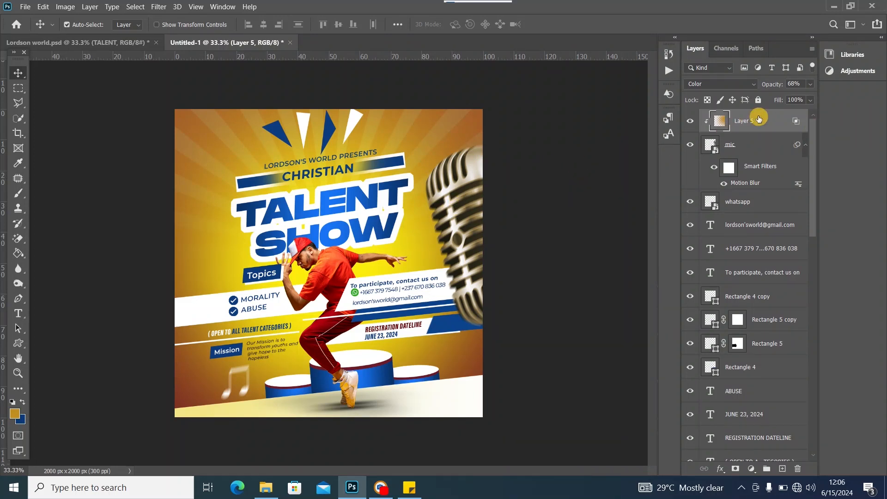
Raise Layer 5's opacity to 87% and select the dancer layer with the Move tool
{"action": "left_click", "coordinate": [810, 84]}
{"action": "left_click_drag", "start_coordinate": [793, 97], "coordinate": [807, 98]}
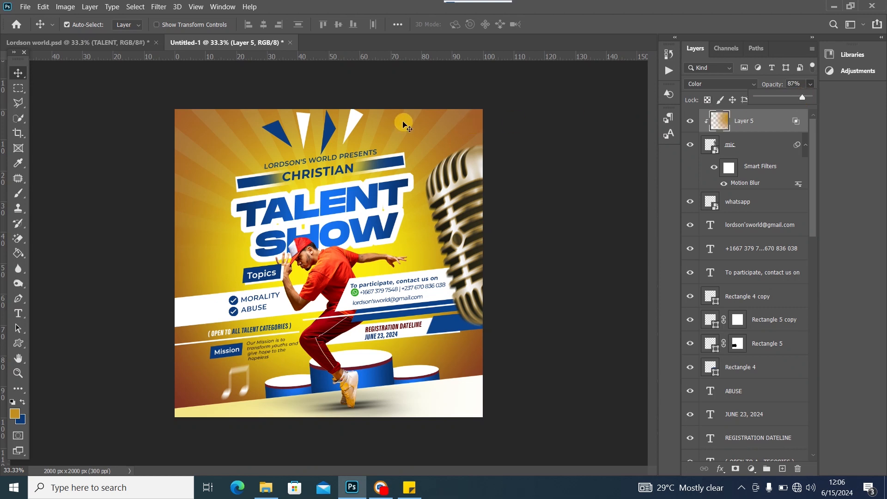
{"action": "left_click", "coordinate": [18, 73]}
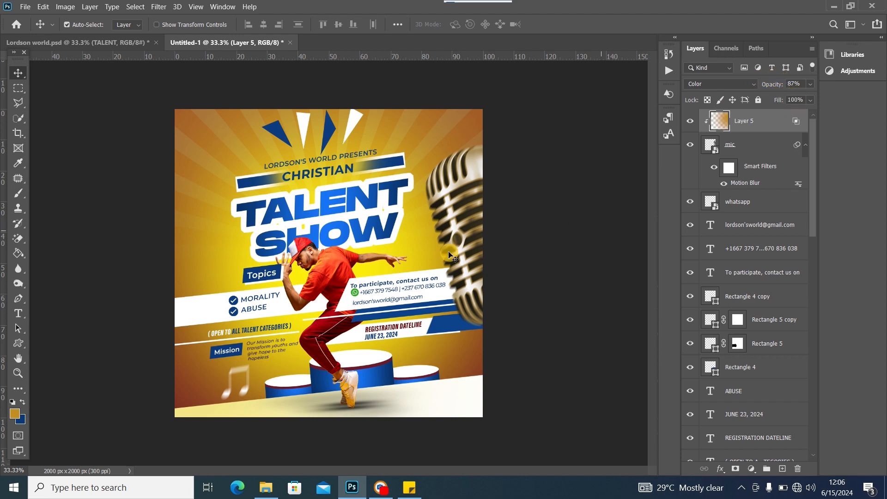
{"action": "left_click", "coordinate": [317, 284]}
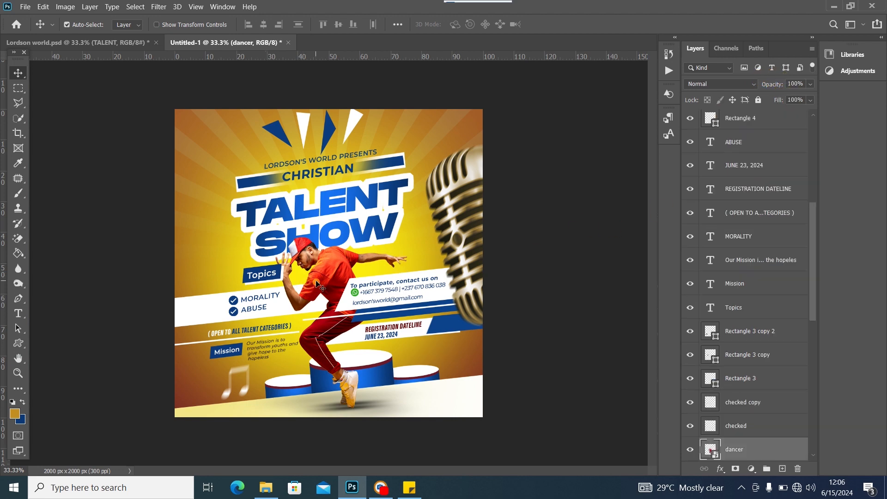
Zoom to 100% and pan down to the dancer's legs, info bands and podiums
{"action": "key", "text": "ctrl+plus"}
{"action": "key", "text": "ctrl+plus"}
{"action": "key", "text": "ctrl+plus"}
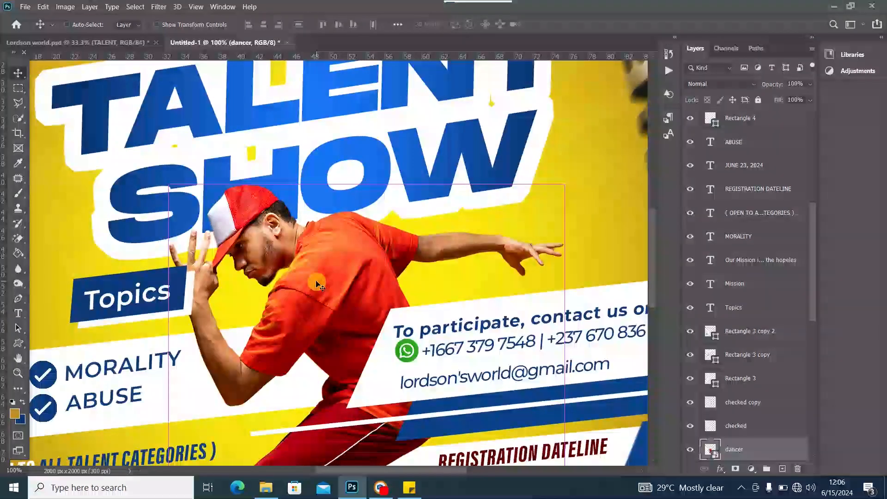
{"action": "scroll", "coordinate": [301, 300], "scroll_direction": "down", "scroll_amount": 5}
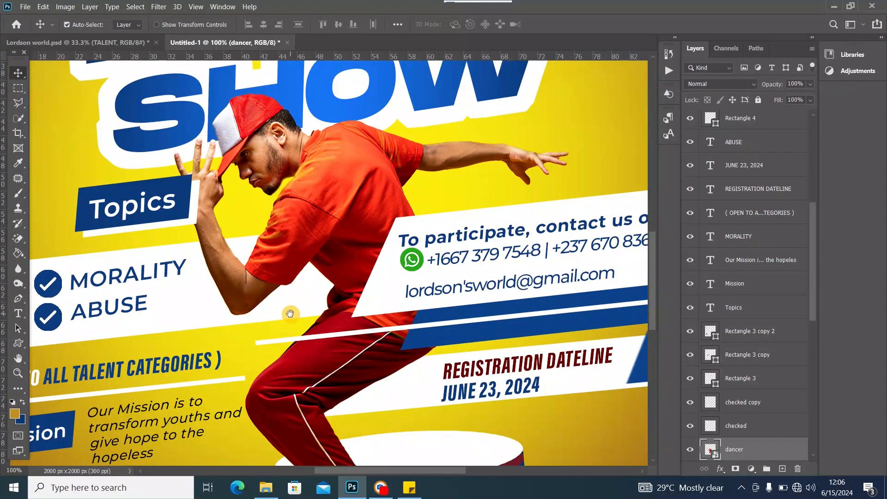
{"action": "left_click_drag", "start_coordinate": [290, 313], "coordinate": [283, 196]}
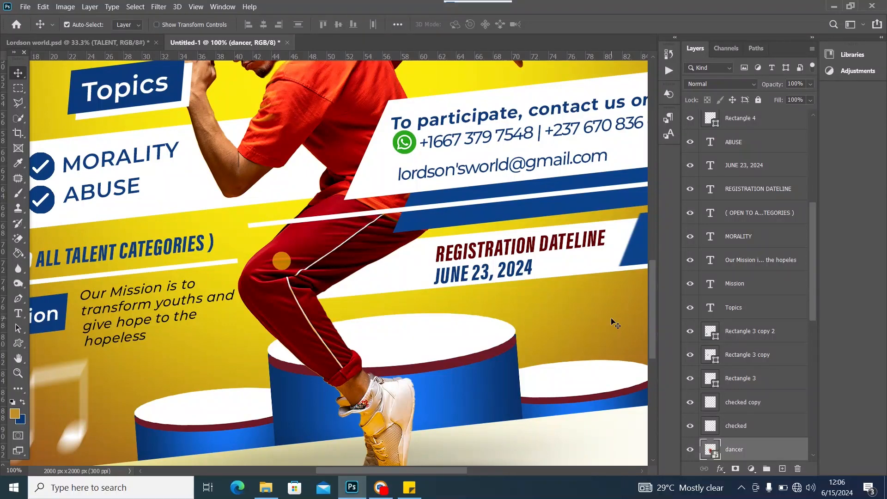
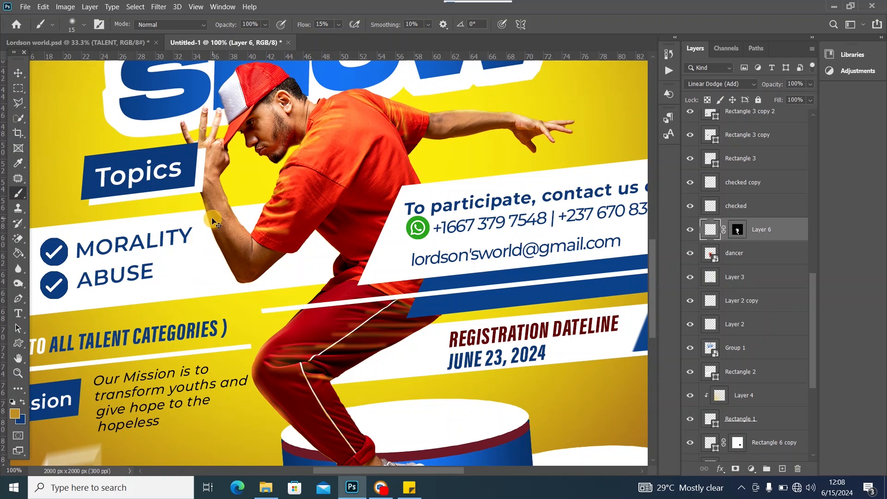
Switch to white, paint a light glow down the dancer's arm, and drop brush flow to 9%
{"action": "left_click", "coordinate": [13, 403]}
{"action": "left_click", "coordinate": [22, 403]}
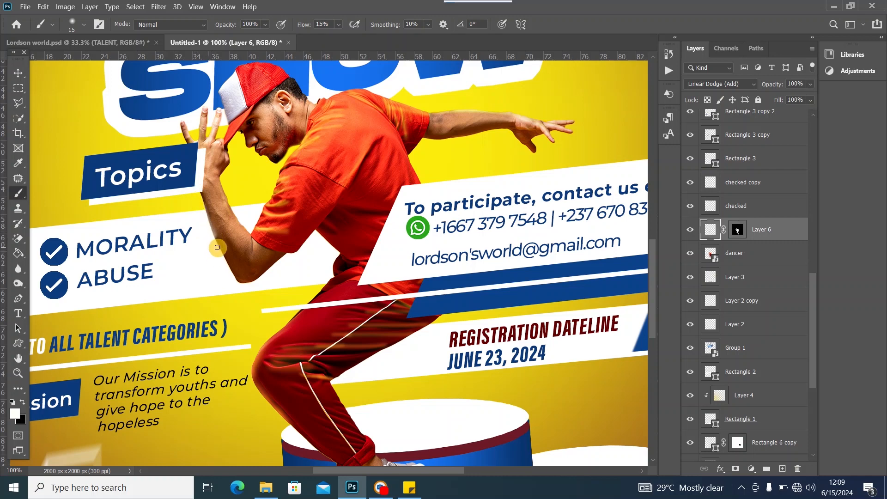
{"action": "mouse_move", "coordinate": [215, 245]}
{"action": "left_mouse_down"}
{"action": "mouse_move", "coordinate": [224, 264]}
{"action": "mouse_move", "coordinate": [208, 244]}
{"action": "left_mouse_up"}
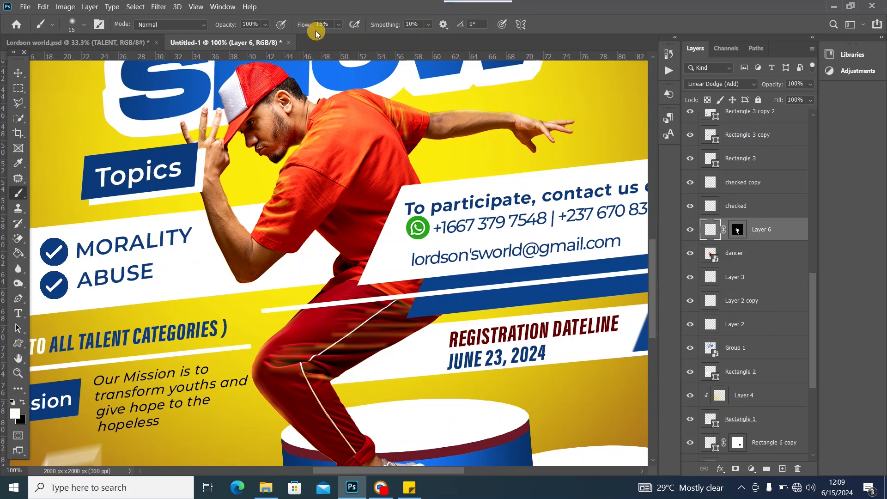
{"action": "left_click", "coordinate": [338, 24]}
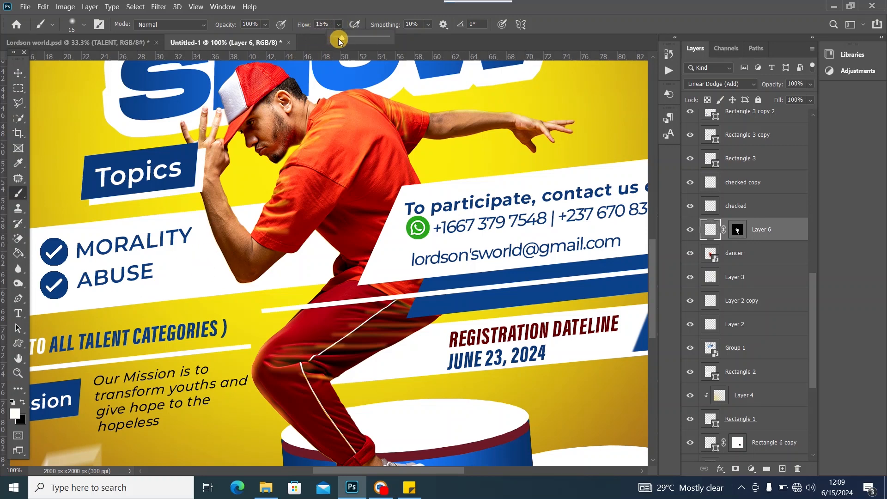
{"action": "left_click", "coordinate": [339, 39]}
{"action": "left_click", "coordinate": [207, 214]}
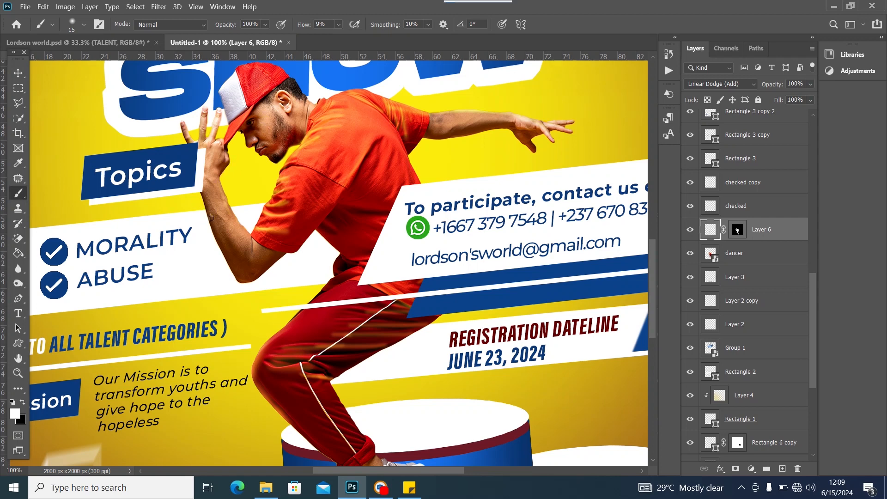
Brush soft white glow along the forearm's edge and the front edge of the cap
{"action": "mouse_move", "coordinate": [206, 213]}
{"action": "left_mouse_down"}
{"action": "mouse_move", "coordinate": [202, 188]}
{"action": "mouse_move", "coordinate": [219, 259]}
{"action": "mouse_move", "coordinate": [208, 228]}
{"action": "left_mouse_up"}
{"action": "scroll", "coordinate": [282, 169], "scroll_direction": "up", "scroll_amount": 4}
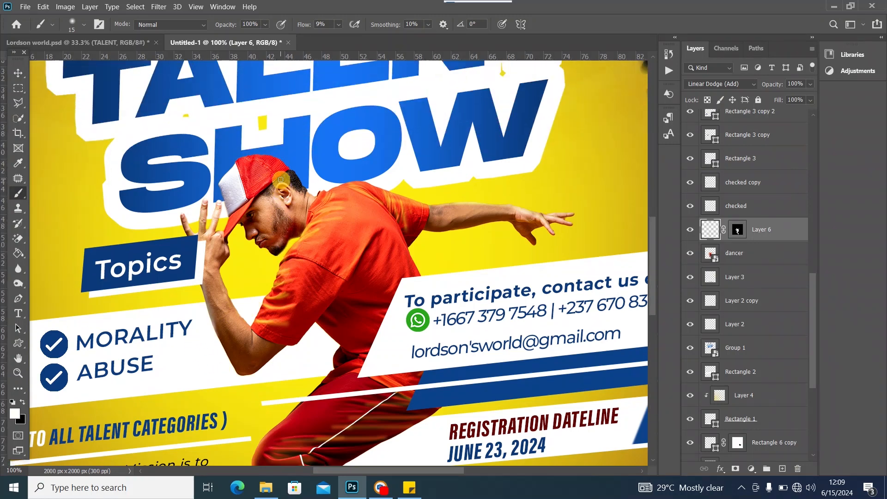
{"action": "mouse_move", "coordinate": [219, 175]}
{"action": "left_mouse_down"}
{"action": "mouse_move", "coordinate": [235, 162]}
{"action": "mouse_move", "coordinate": [218, 180]}
{"action": "mouse_move", "coordinate": [255, 152]}
{"action": "mouse_move", "coordinate": [242, 157]}
{"action": "mouse_move", "coordinate": [288, 163]}
{"action": "mouse_move", "coordinate": [271, 150]}
{"action": "mouse_move", "coordinate": [289, 165]}
{"action": "left_mouse_up"}
{"action": "mouse_move", "coordinate": [229, 352]}
{"action": "left_mouse_down"}
{"action": "mouse_move", "coordinate": [216, 326]}
{"action": "mouse_move", "coordinate": [239, 385]}
{"action": "left_mouse_up"}
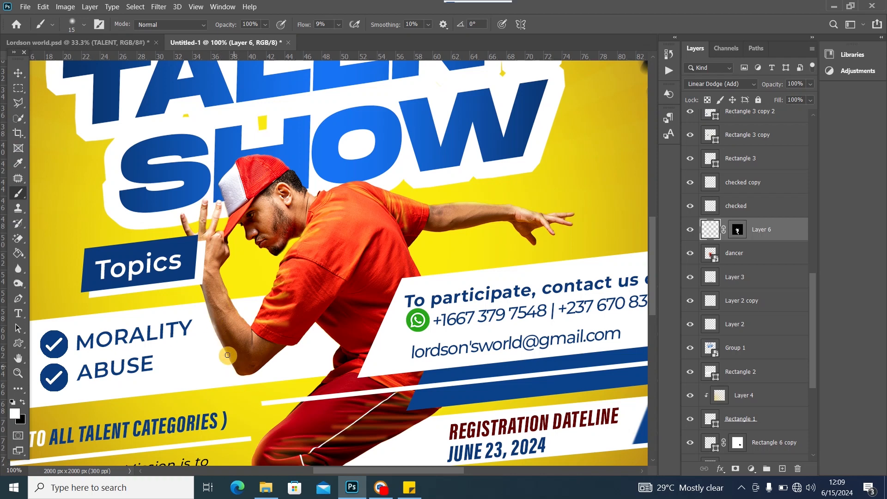
{"action": "scroll", "coordinate": [299, 309], "scroll_direction": "down", "scroll_amount": 5}
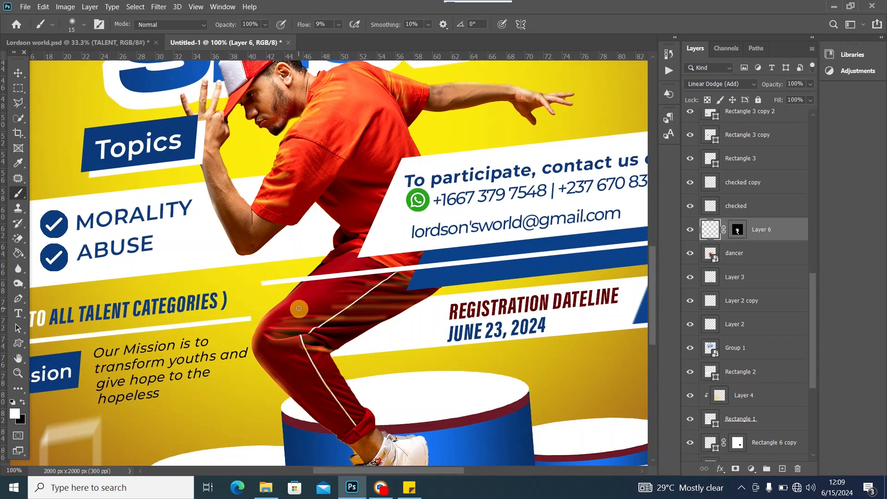
Fit the flyer on screen and group every layer from Layer 5 to Color Fill 1 into Group 2
{"action": "key", "text": "ctrl+0"}
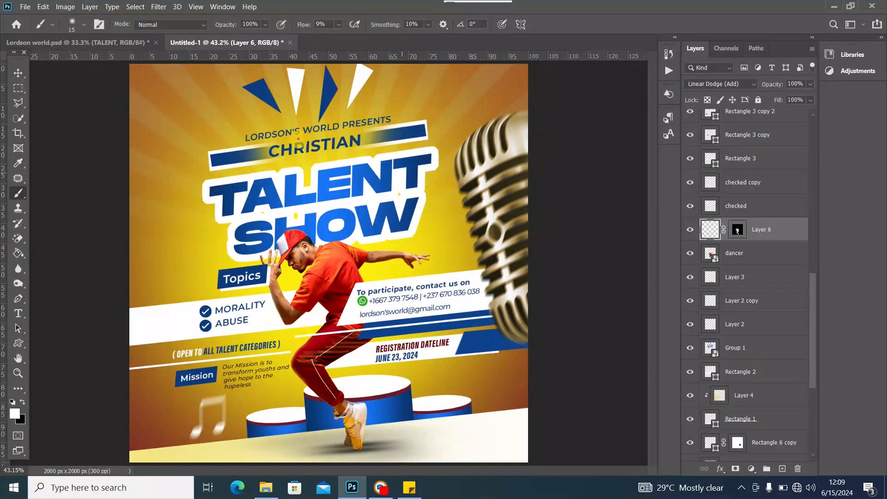
{"action": "left_click", "coordinate": [18, 73]}
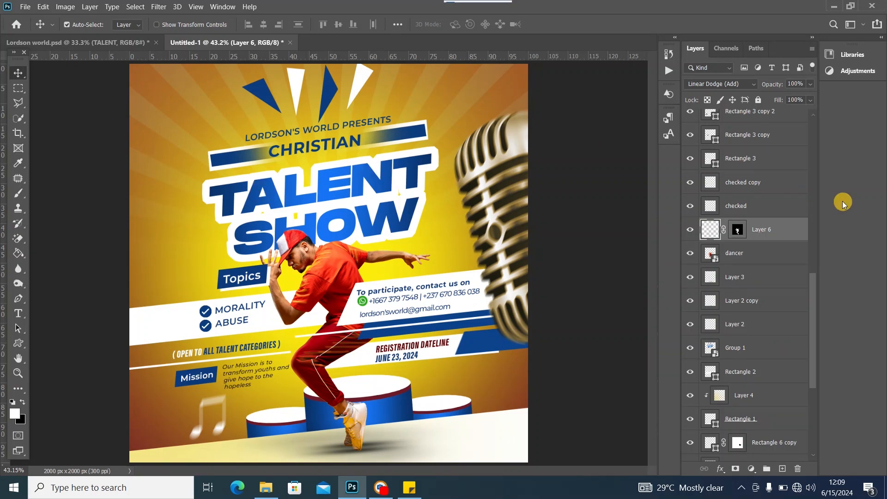
{"action": "left_click_drag", "start_coordinate": [818, 291], "coordinate": [806, 125]}
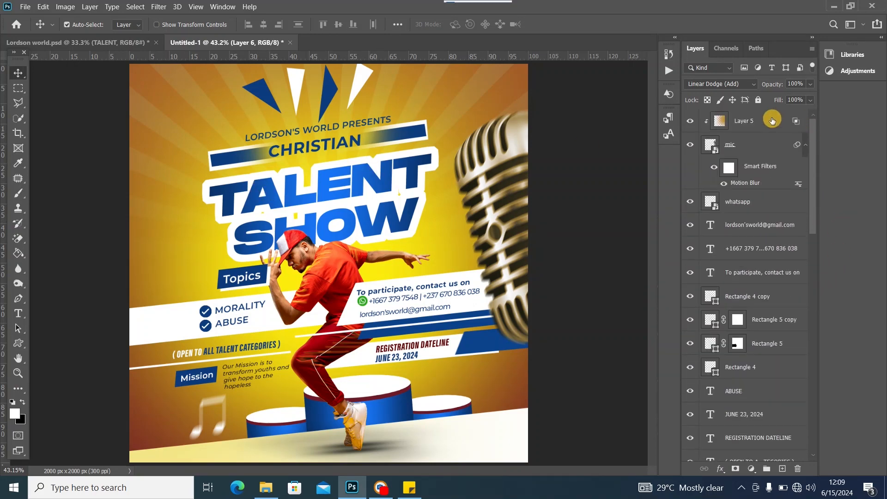
{"action": "left_click", "coordinate": [804, 121]}
{"action": "left_click_drag", "start_coordinate": [812, 159], "coordinate": [813, 388]}
{"action": "left_click", "coordinate": [778, 422], "text": "shift"}
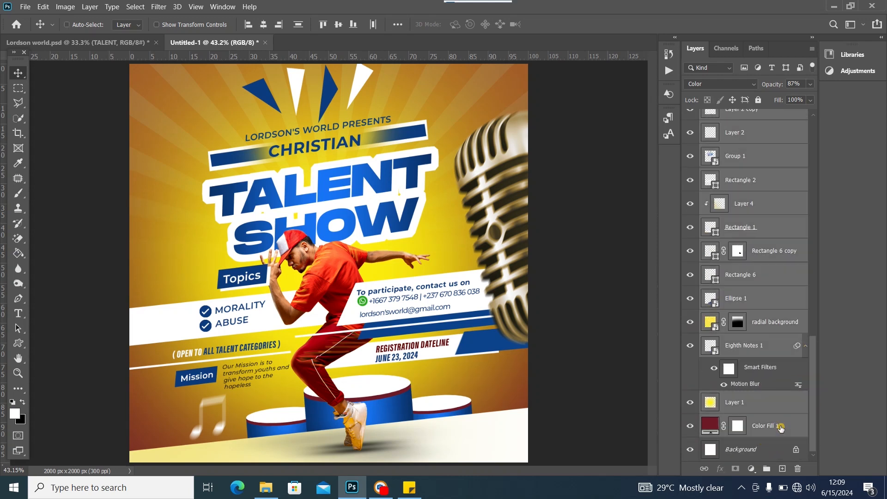
{"action": "left_click", "coordinate": [766, 469]}
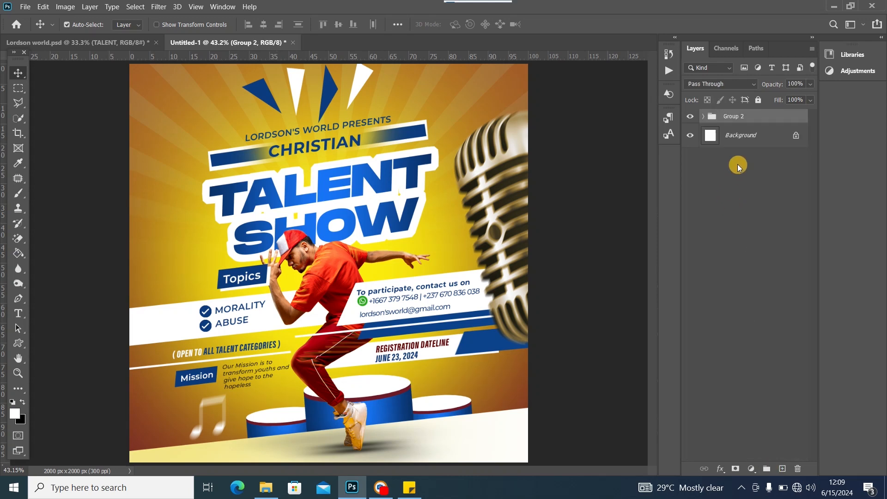
Duplicate Group 2 and convert Group 2 copy into a smart object
{"action": "key", "text": "ctrl+j"}
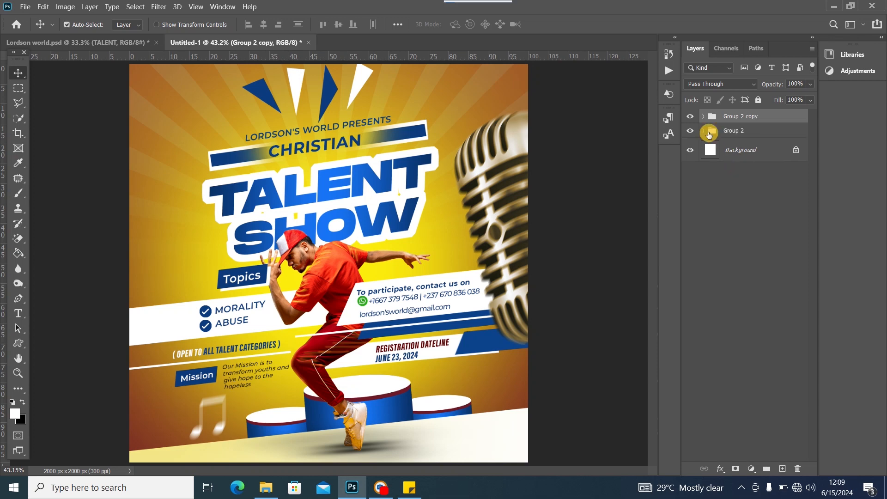
{"action": "right_click", "coordinate": [746, 121]}
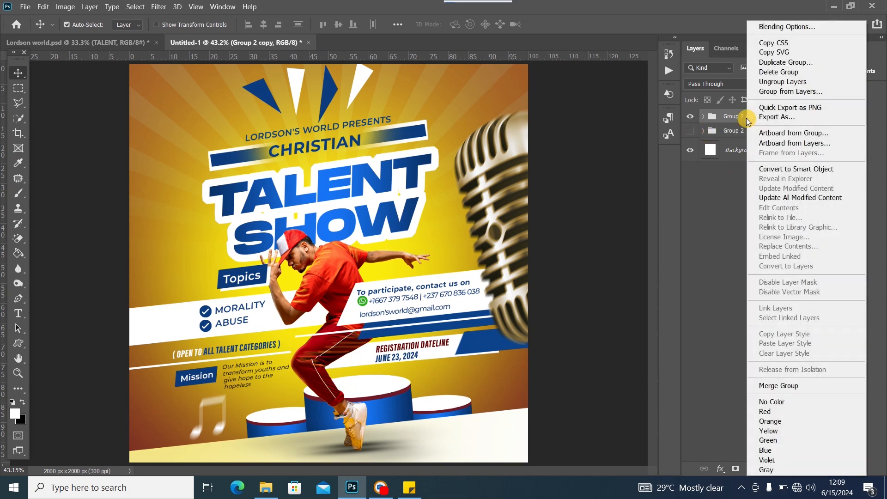
{"action": "left_click", "coordinate": [789, 169]}
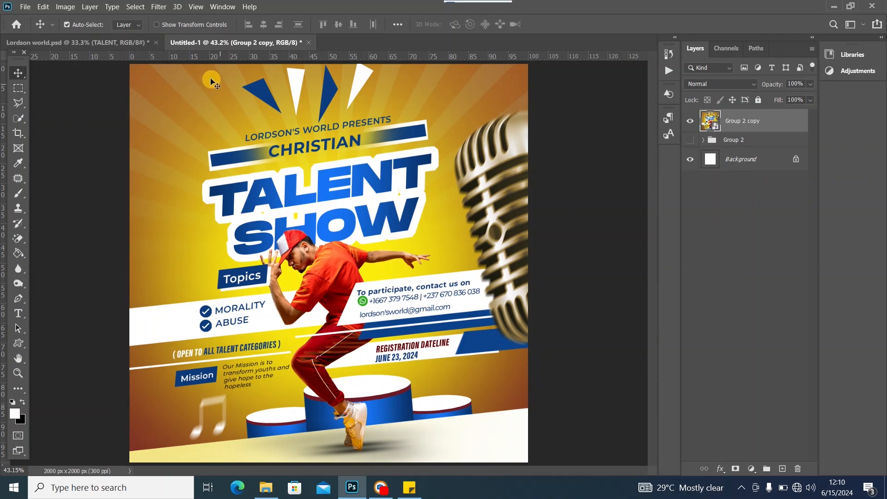
{"action": "left_click", "coordinate": [159, 8]}
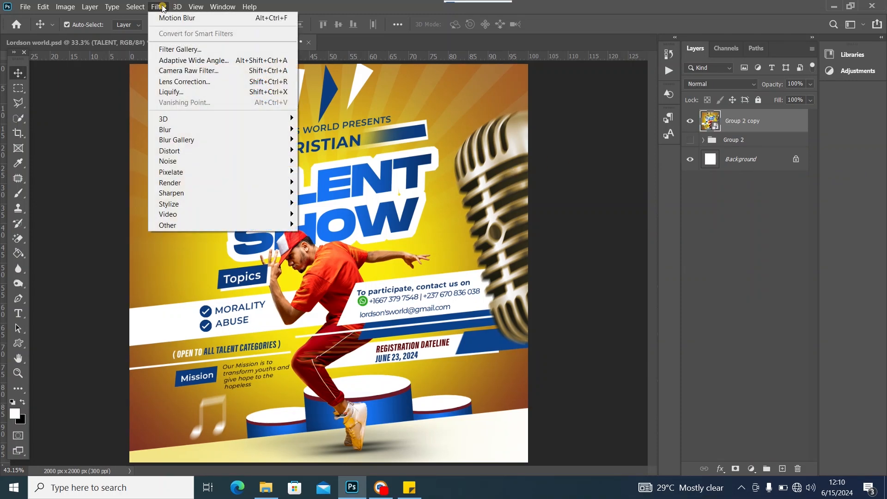
Launch the Camera Raw Filter on the smart object, showing the whole flyer at 33.3% preview
{"action": "left_click", "coordinate": [202, 75]}
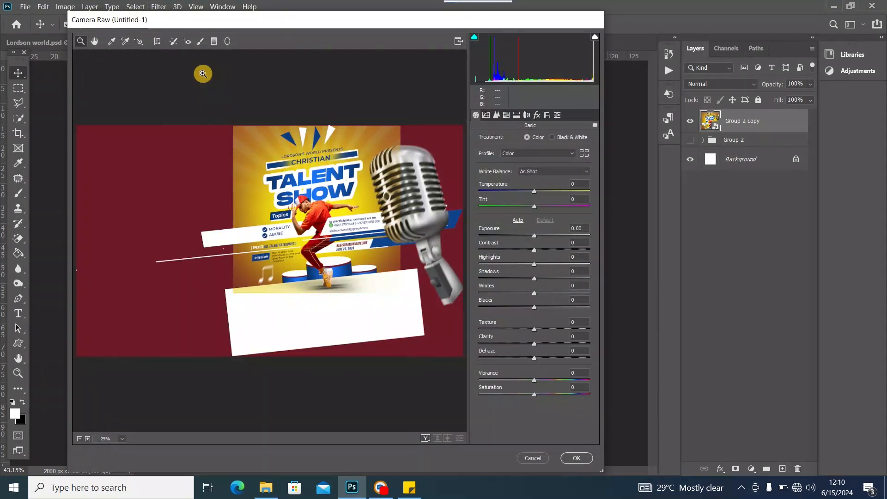
{"action": "left_click", "coordinate": [203, 74]}
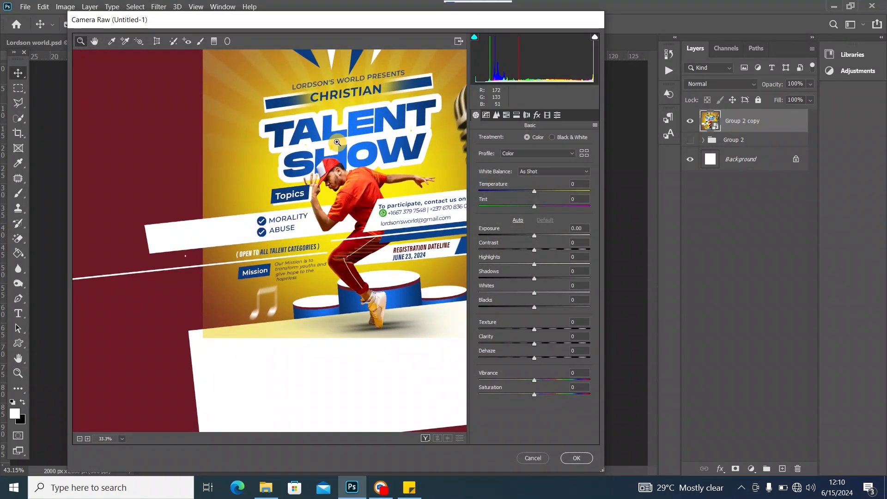
{"action": "left_click_drag", "start_coordinate": [357, 140], "coordinate": [271, 279]}
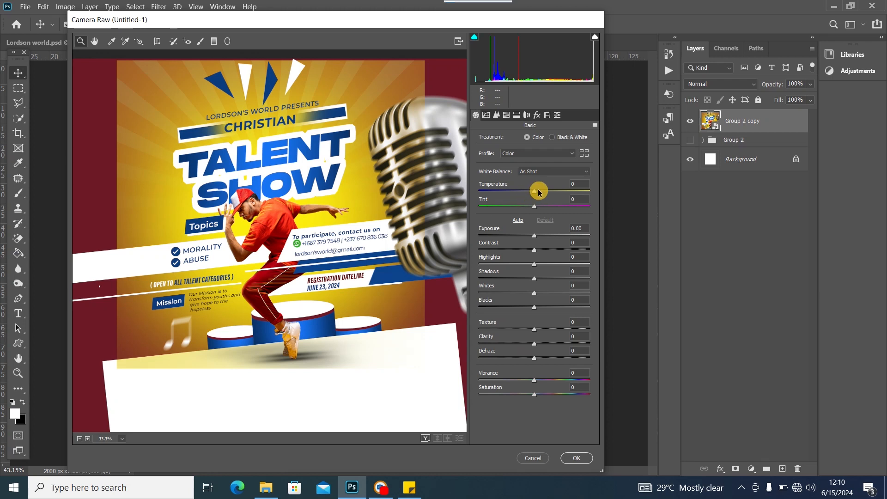
Set Temperature +8, Contrast +34, Highlights -15, Whites +25 and Texture +4
{"action": "left_click_drag", "start_coordinate": [534, 195], "coordinate": [535, 195]}
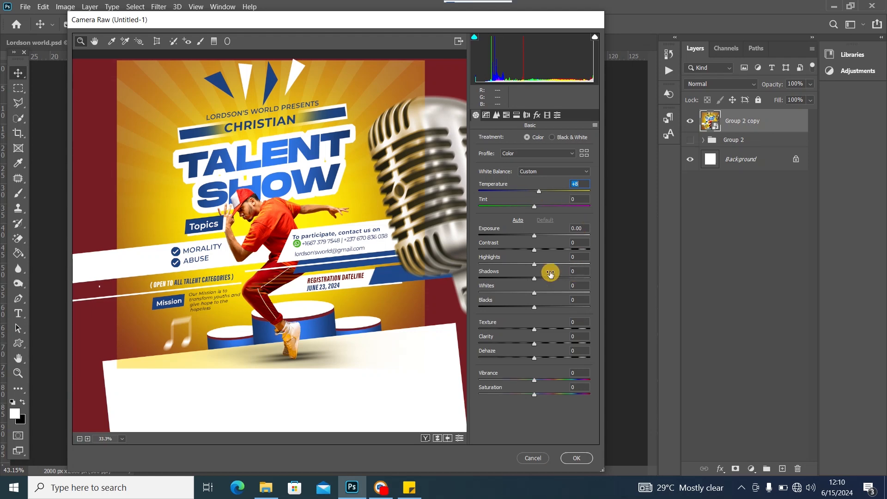
{"action": "mouse_move", "coordinate": [541, 194]}
{"action": "left_mouse_down"}
{"action": "mouse_move", "coordinate": [517, 190]}
{"action": "mouse_move", "coordinate": [538, 194]}
{"action": "left_mouse_up"}
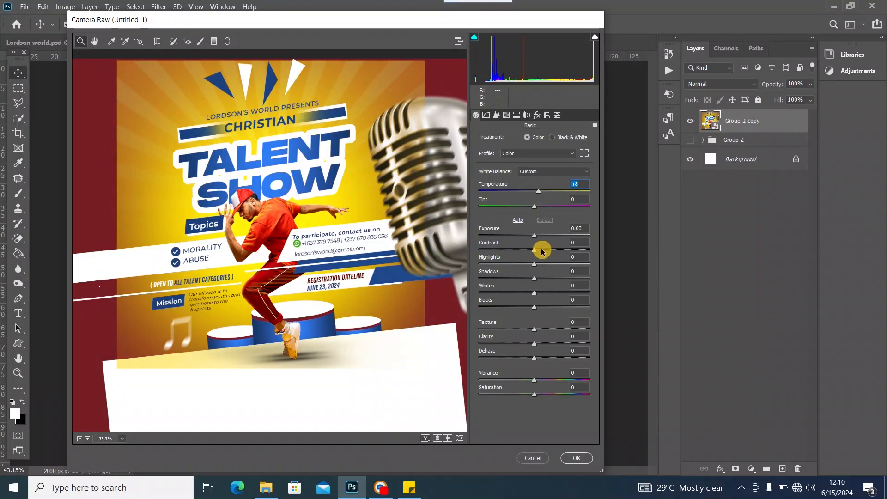
{"action": "left_click_drag", "start_coordinate": [531, 252], "coordinate": [550, 252]}
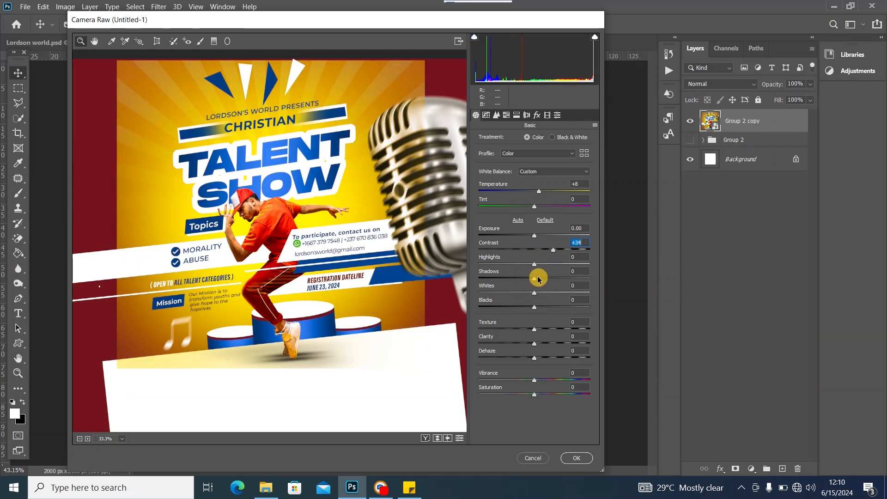
{"action": "left_click_drag", "start_coordinate": [535, 268], "coordinate": [527, 267]}
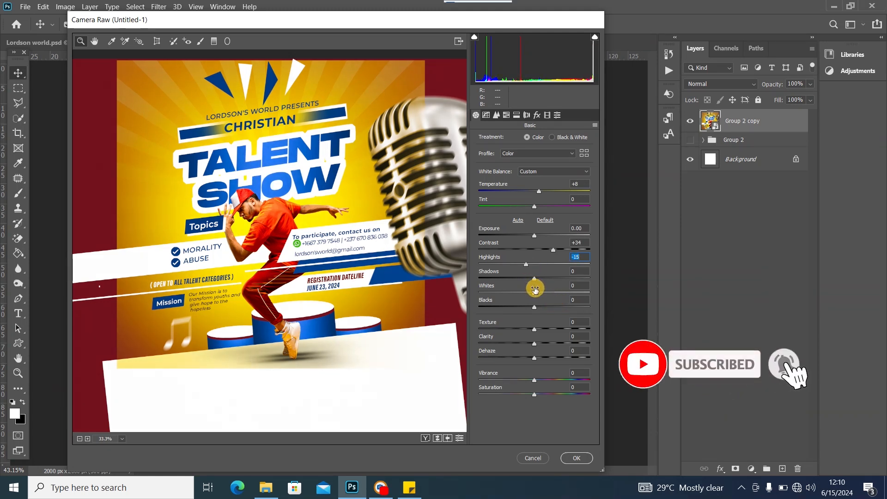
{"action": "left_click_drag", "start_coordinate": [536, 296], "coordinate": [549, 295]}
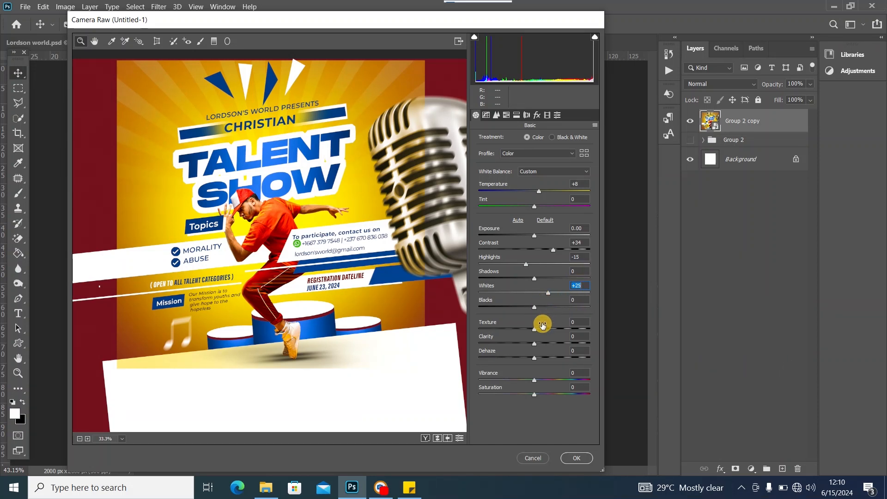
{"action": "left_click_drag", "start_coordinate": [534, 333], "coordinate": [537, 362]}
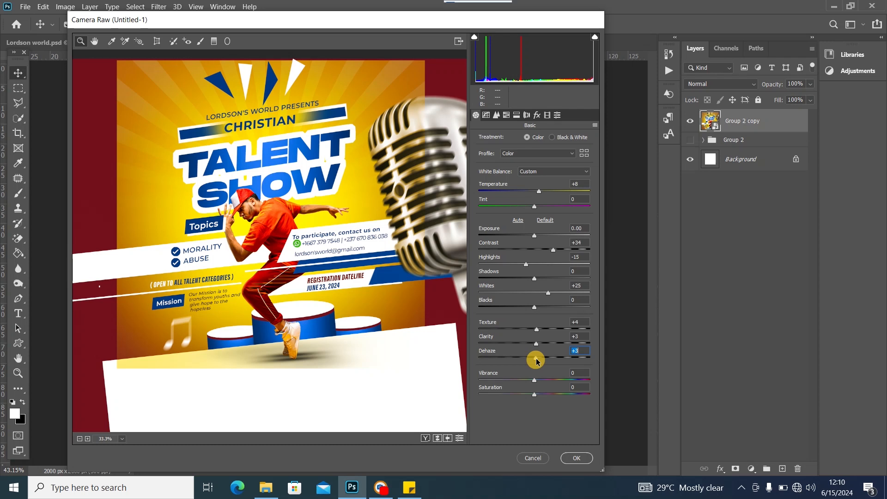
Raise the Sharpening Amount and brighten Oranges luminance to +19 in HSL
{"action": "left_click", "coordinate": [497, 115]}
{"action": "left_click_drag", "start_coordinate": [480, 153], "coordinate": [526, 160]}
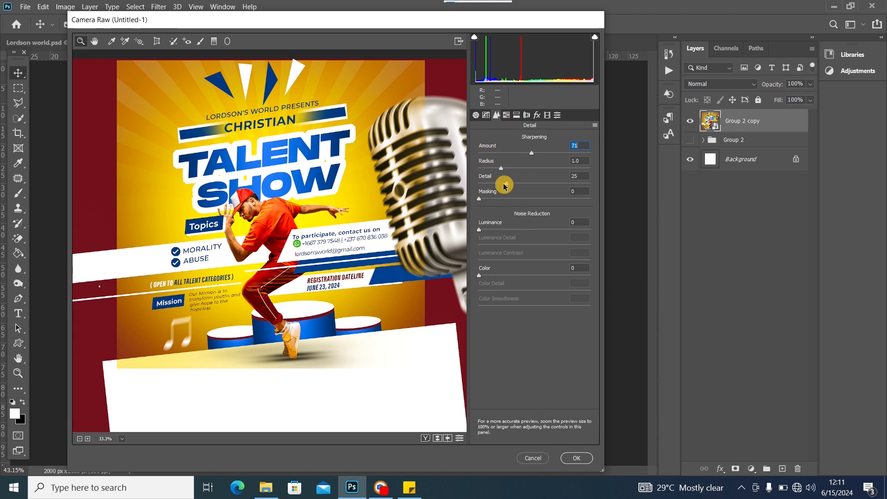
{"action": "left_click", "coordinate": [507, 115]}
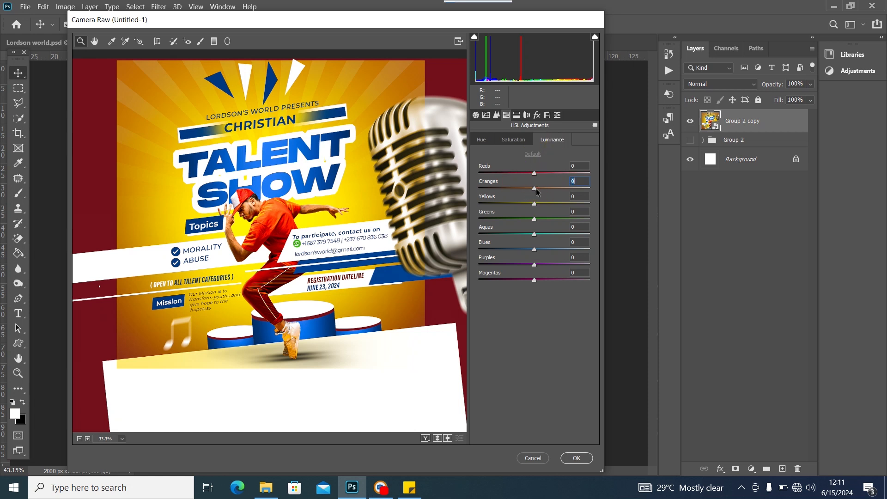
{"action": "mouse_move", "coordinate": [547, 191]}
{"action": "left_mouse_down"}
{"action": "mouse_move", "coordinate": [536, 205]}
{"action": "mouse_move", "coordinate": [561, 206]}
{"action": "mouse_move", "coordinate": [548, 206]}
{"action": "left_mouse_up"}
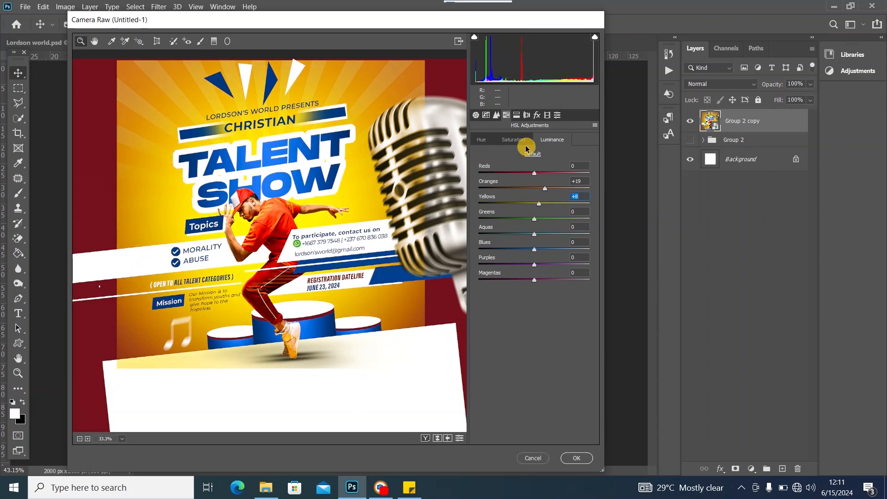
Boost Oranges saturation to +21 and apply the Camera Raw grade to Group 2 copy
{"action": "left_click", "coordinate": [512, 139]}
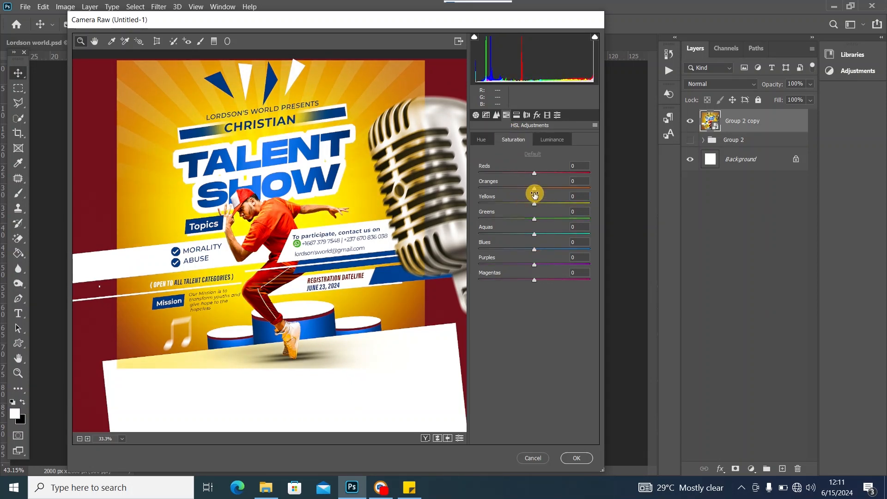
{"action": "left_click_drag", "start_coordinate": [534, 189], "coordinate": [546, 191]}
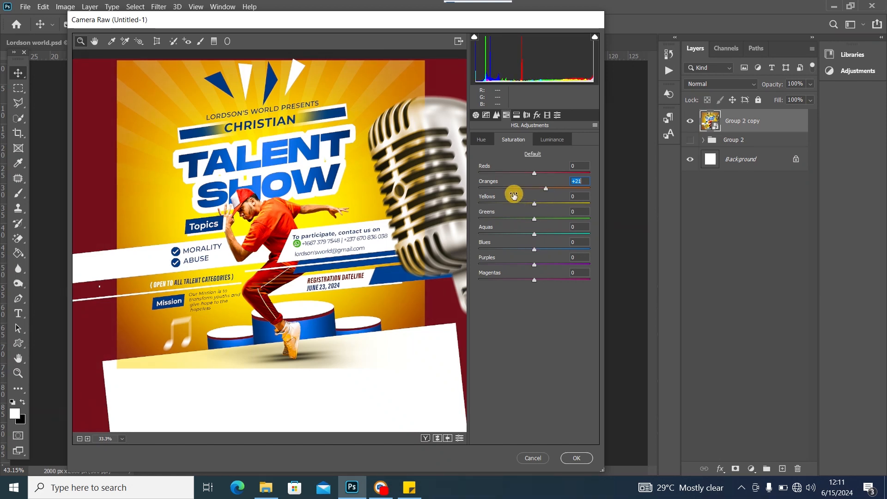
{"action": "left_click", "coordinate": [578, 458]}
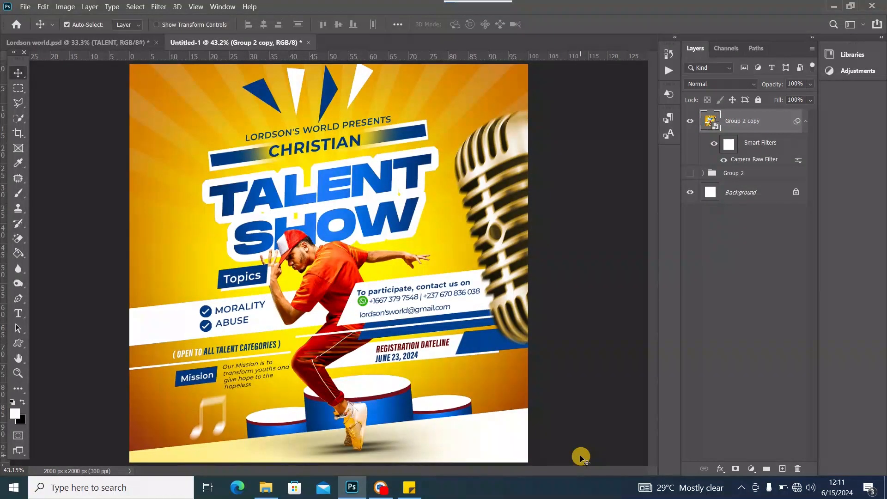
{"action": "key", "text": "ctrl"}
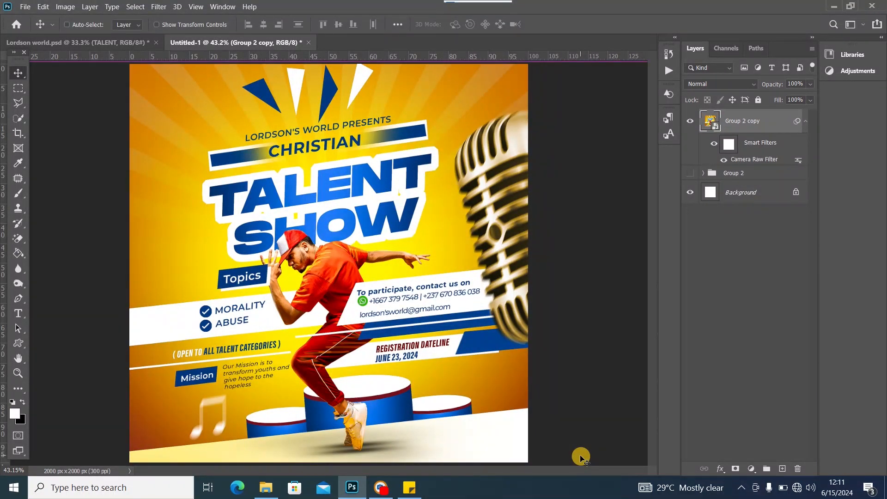
{"action": "key", "text": "ctrl+minus"}
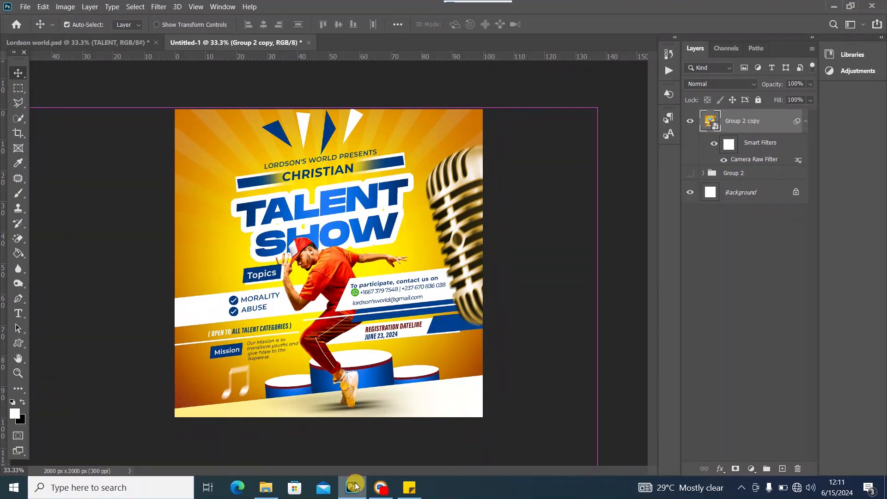
{"action": "left_click", "coordinate": [19, 74]}
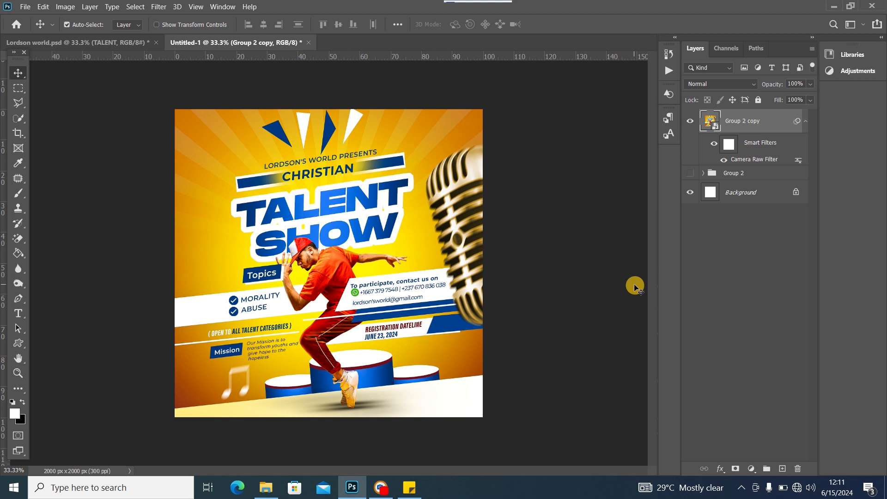
{"action": "mouse_move", "coordinate": [496, 4]}
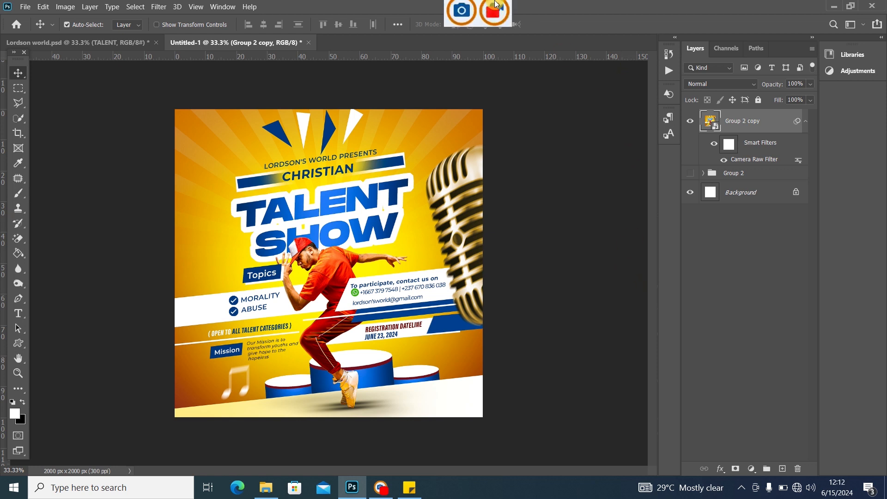